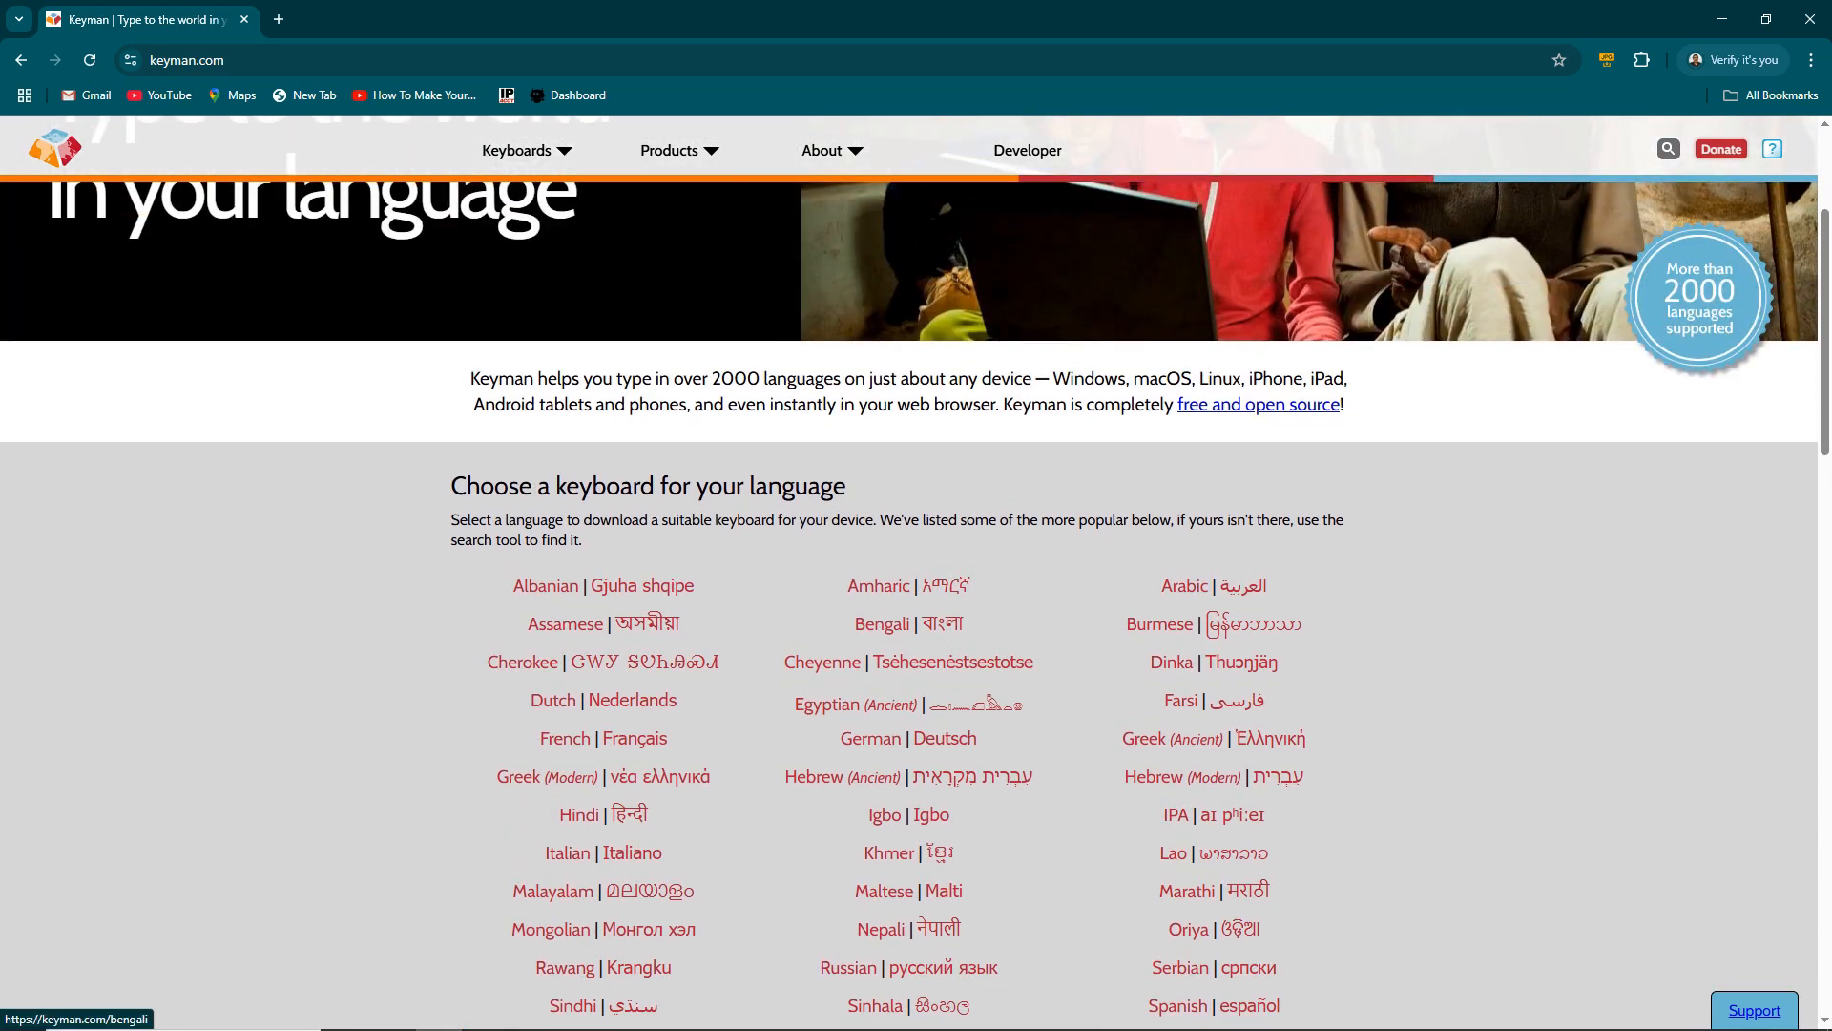
# - Open the Bengali INSCRIPT Basic keyboard page and scroll through its details
pyautogui.click(883, 623)
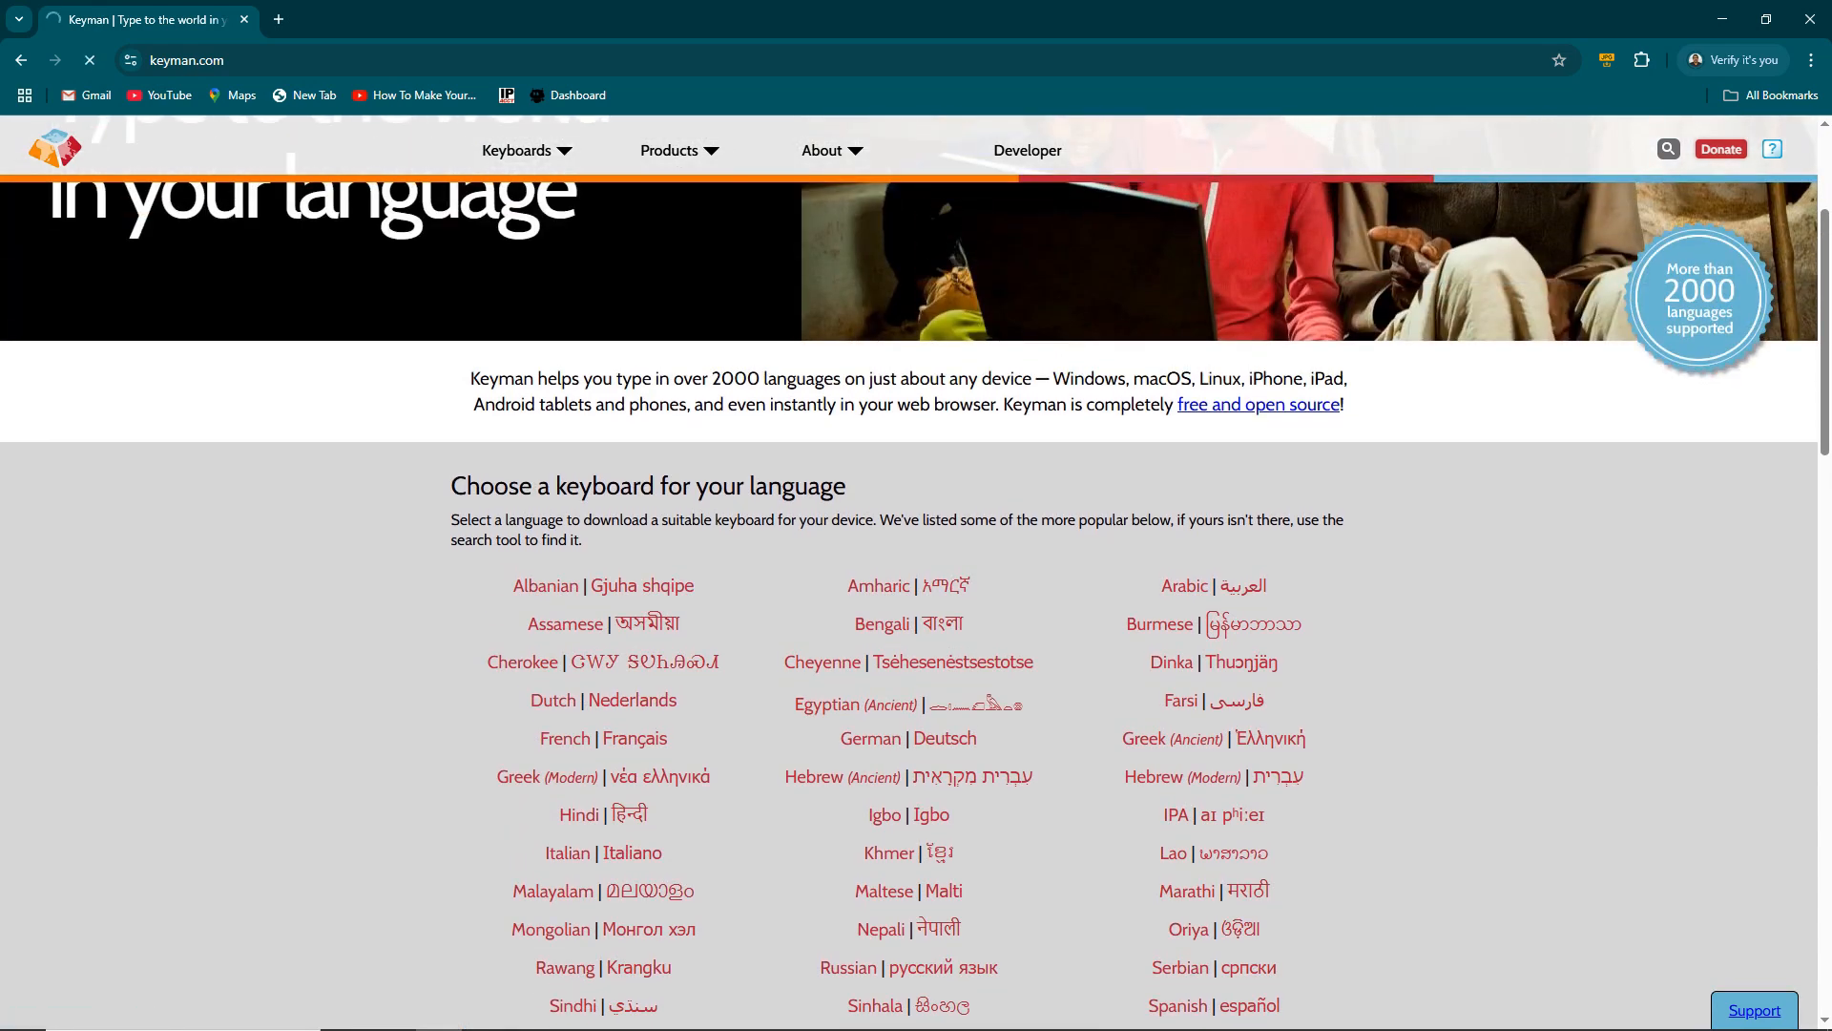
pyautogui.scroll(-2, 908, 573)
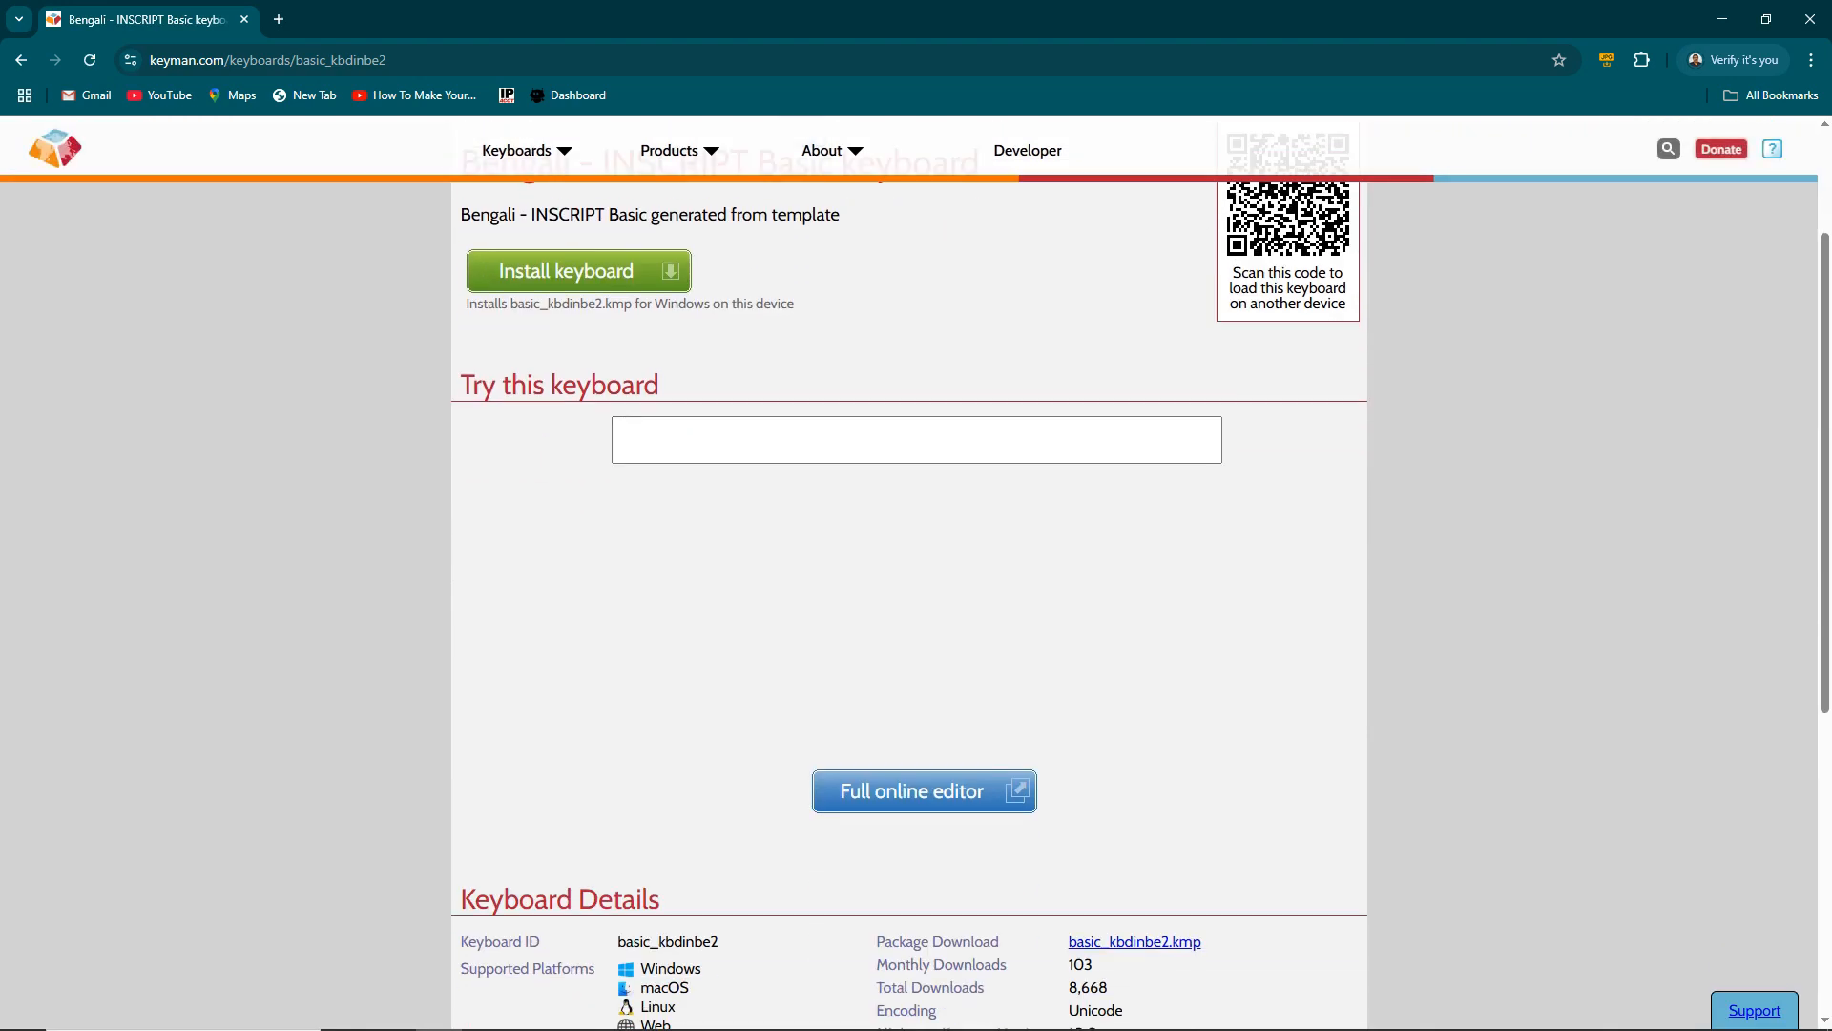
pyautogui.scroll(2, 908, 573)
pyautogui.scroll(-3, 916, 573)
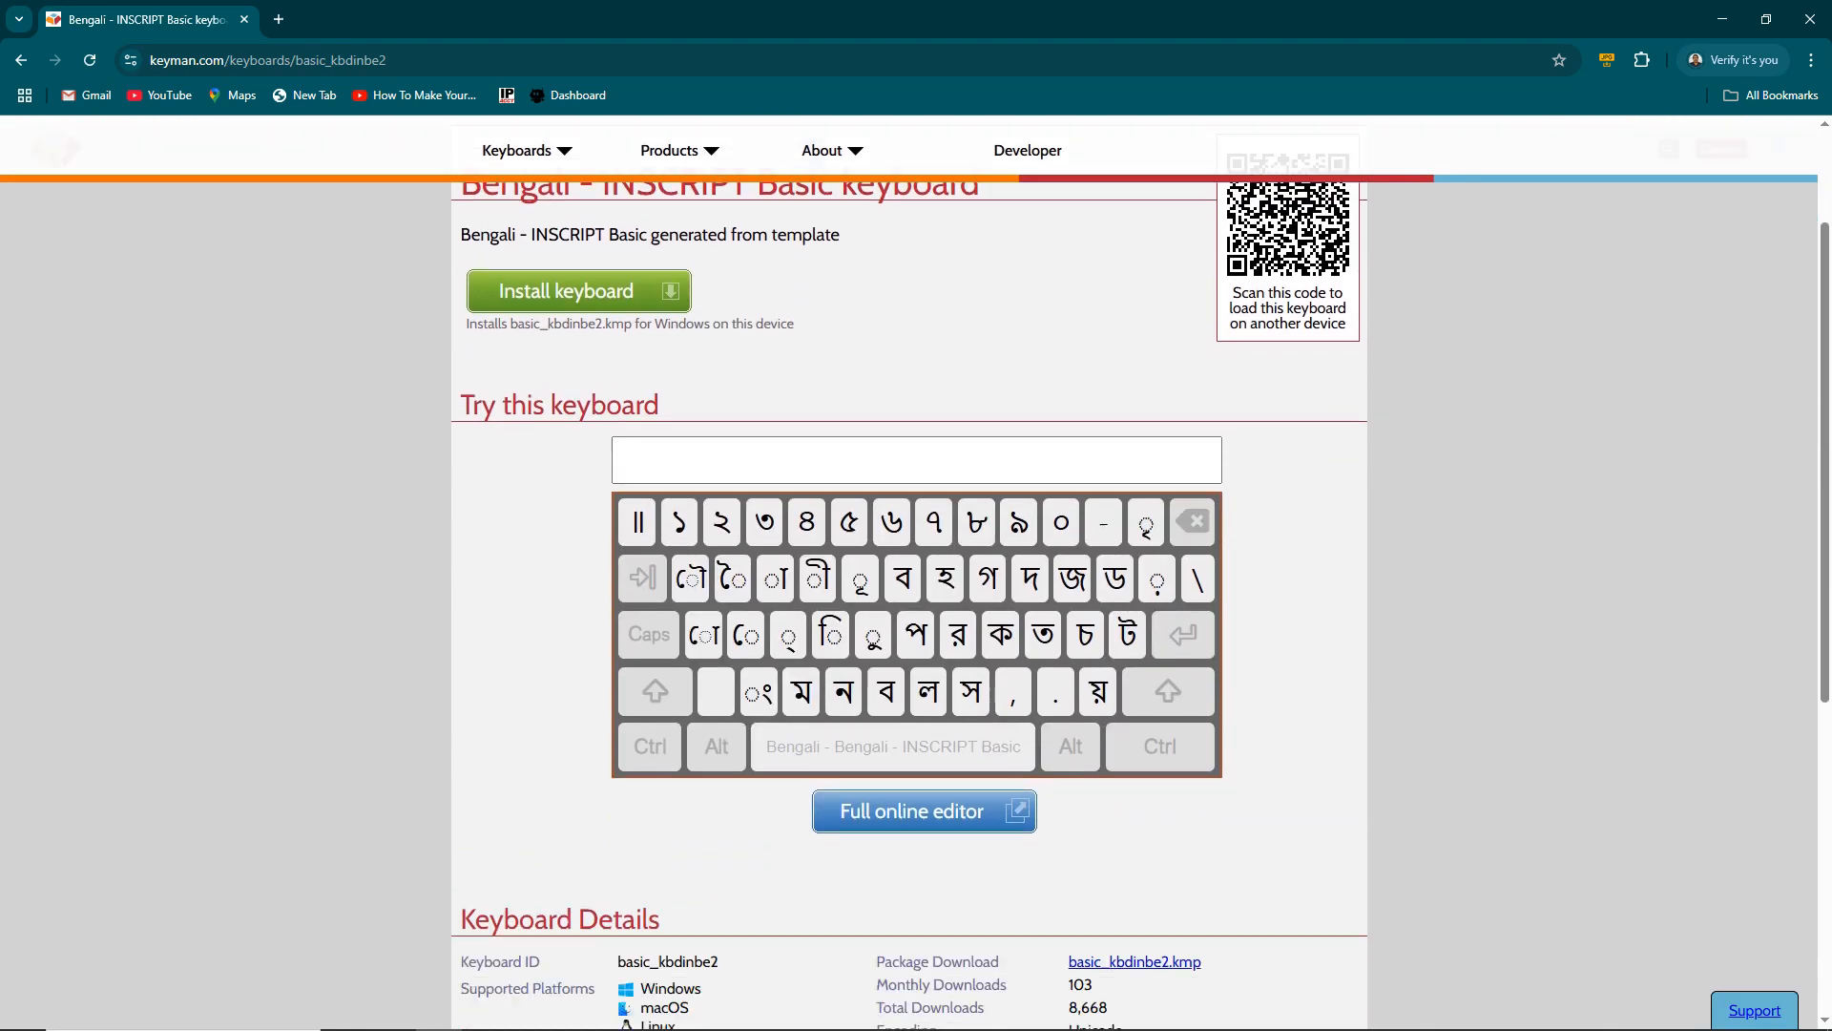
pyautogui.scroll(3, 916, 572)
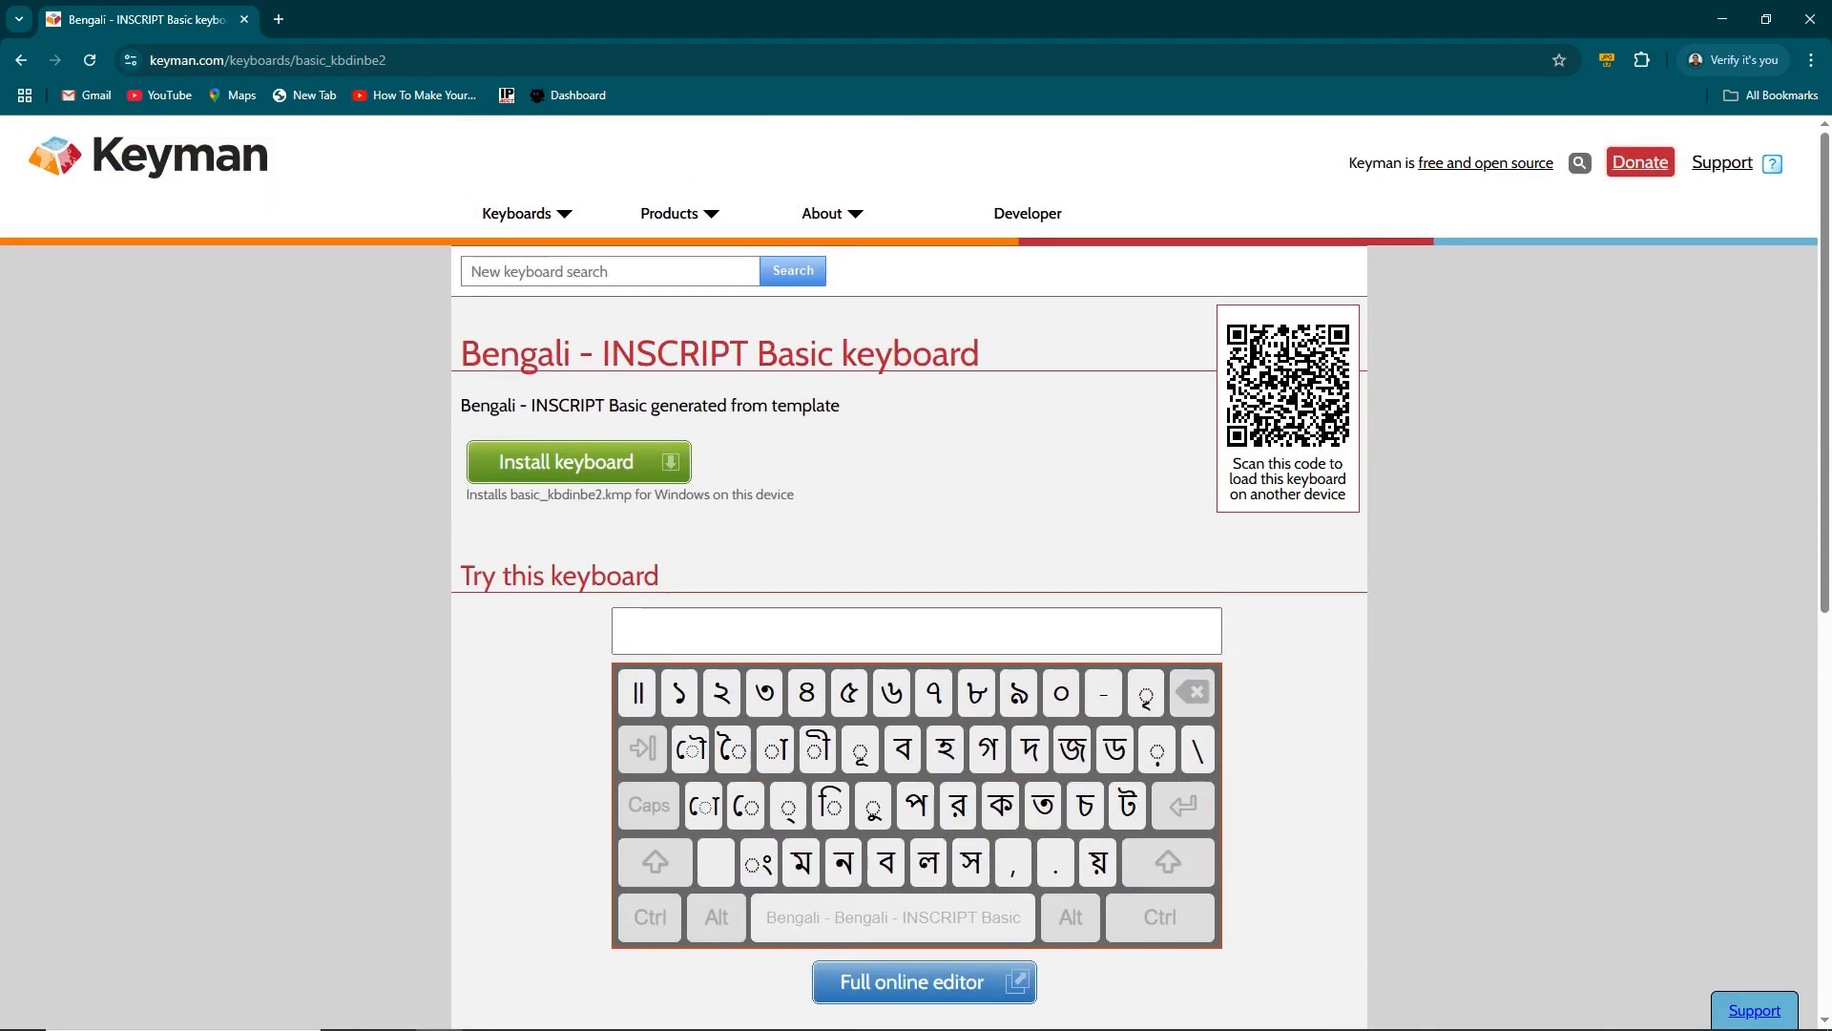
# - Return to the Keyman home page and scroll down the language list
pyautogui.click(21, 59)
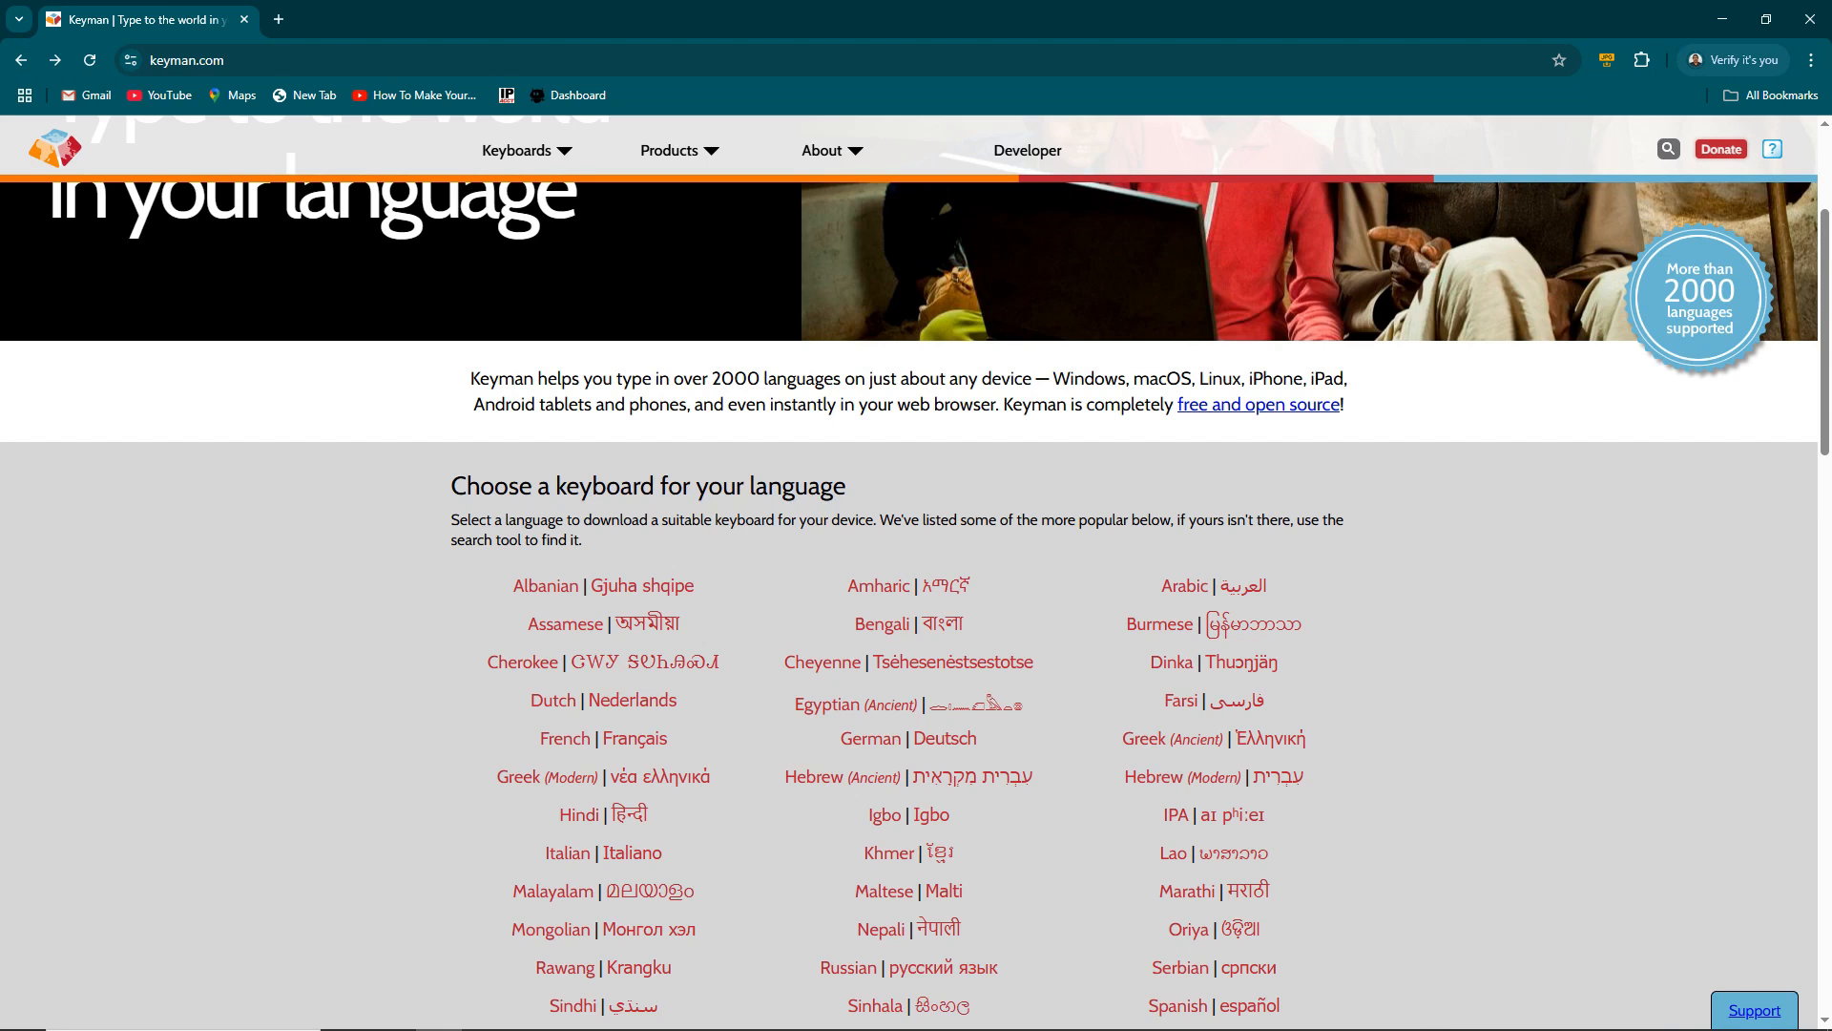
pyautogui.scroll(-1, 916, 573)
pyautogui.scroll(-1, 916, 572)
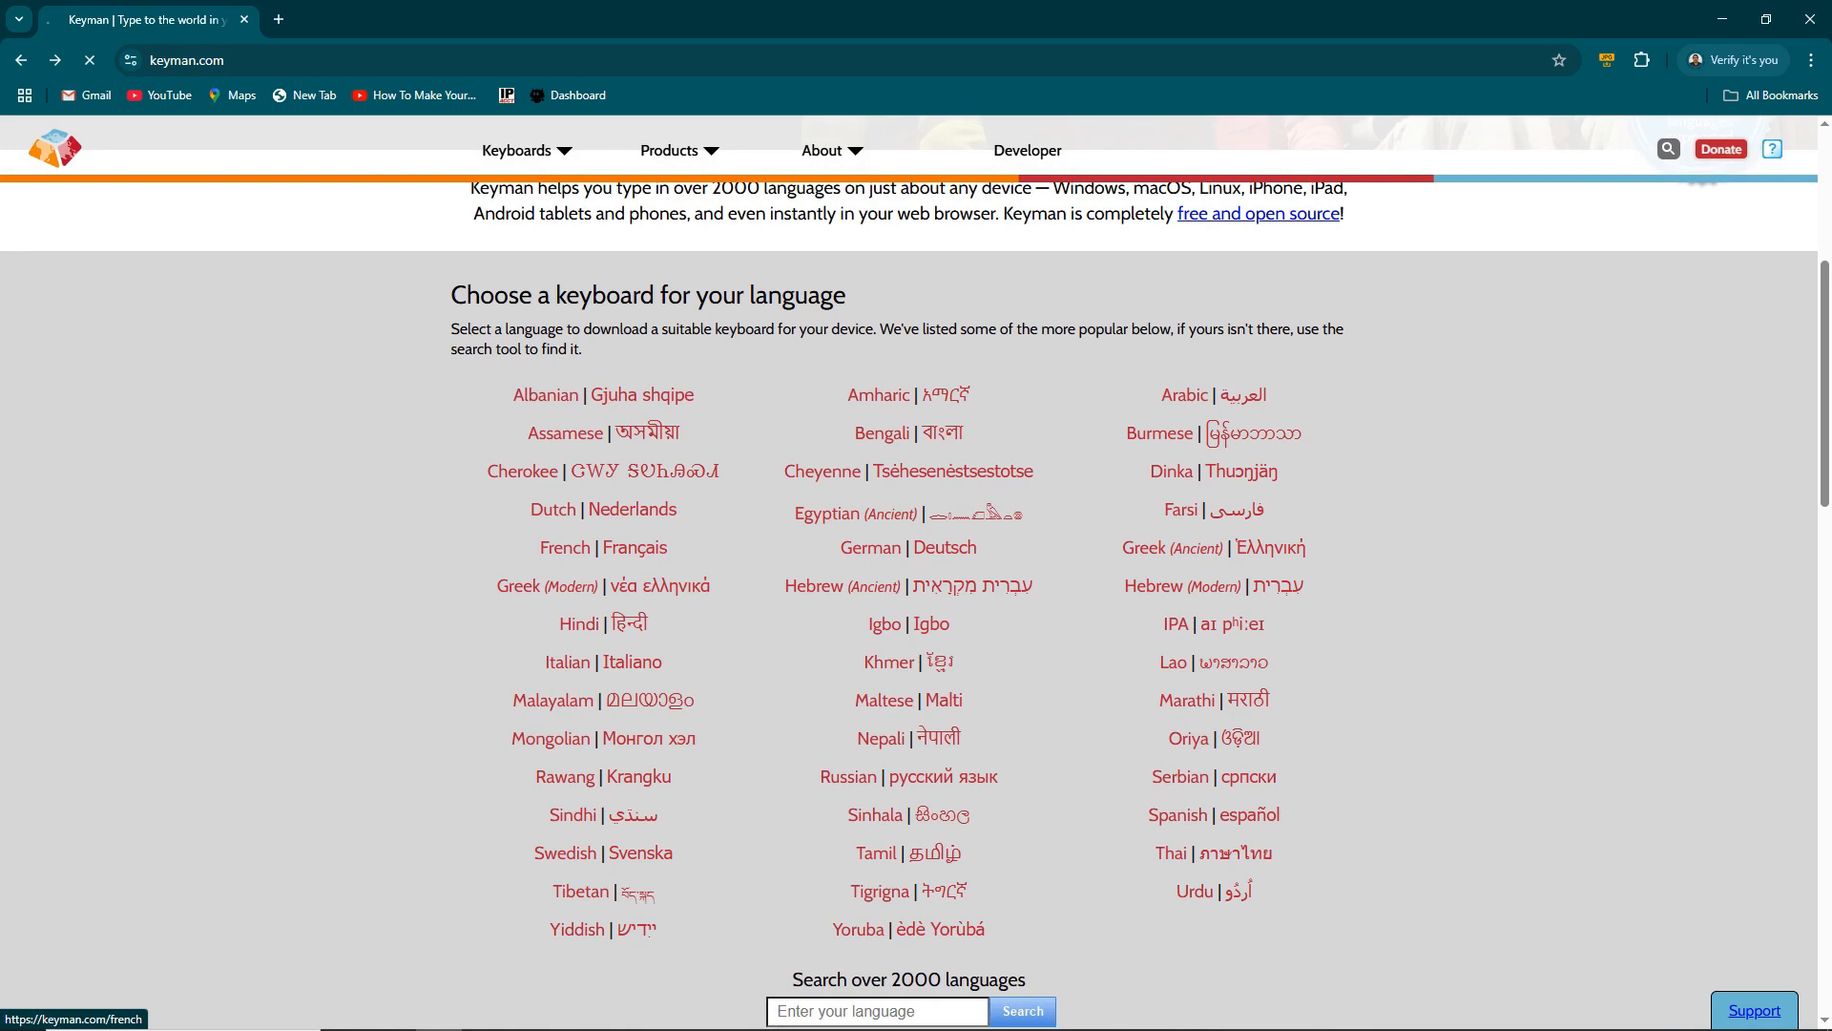
pyautogui.scroll(-2, 916, 572)
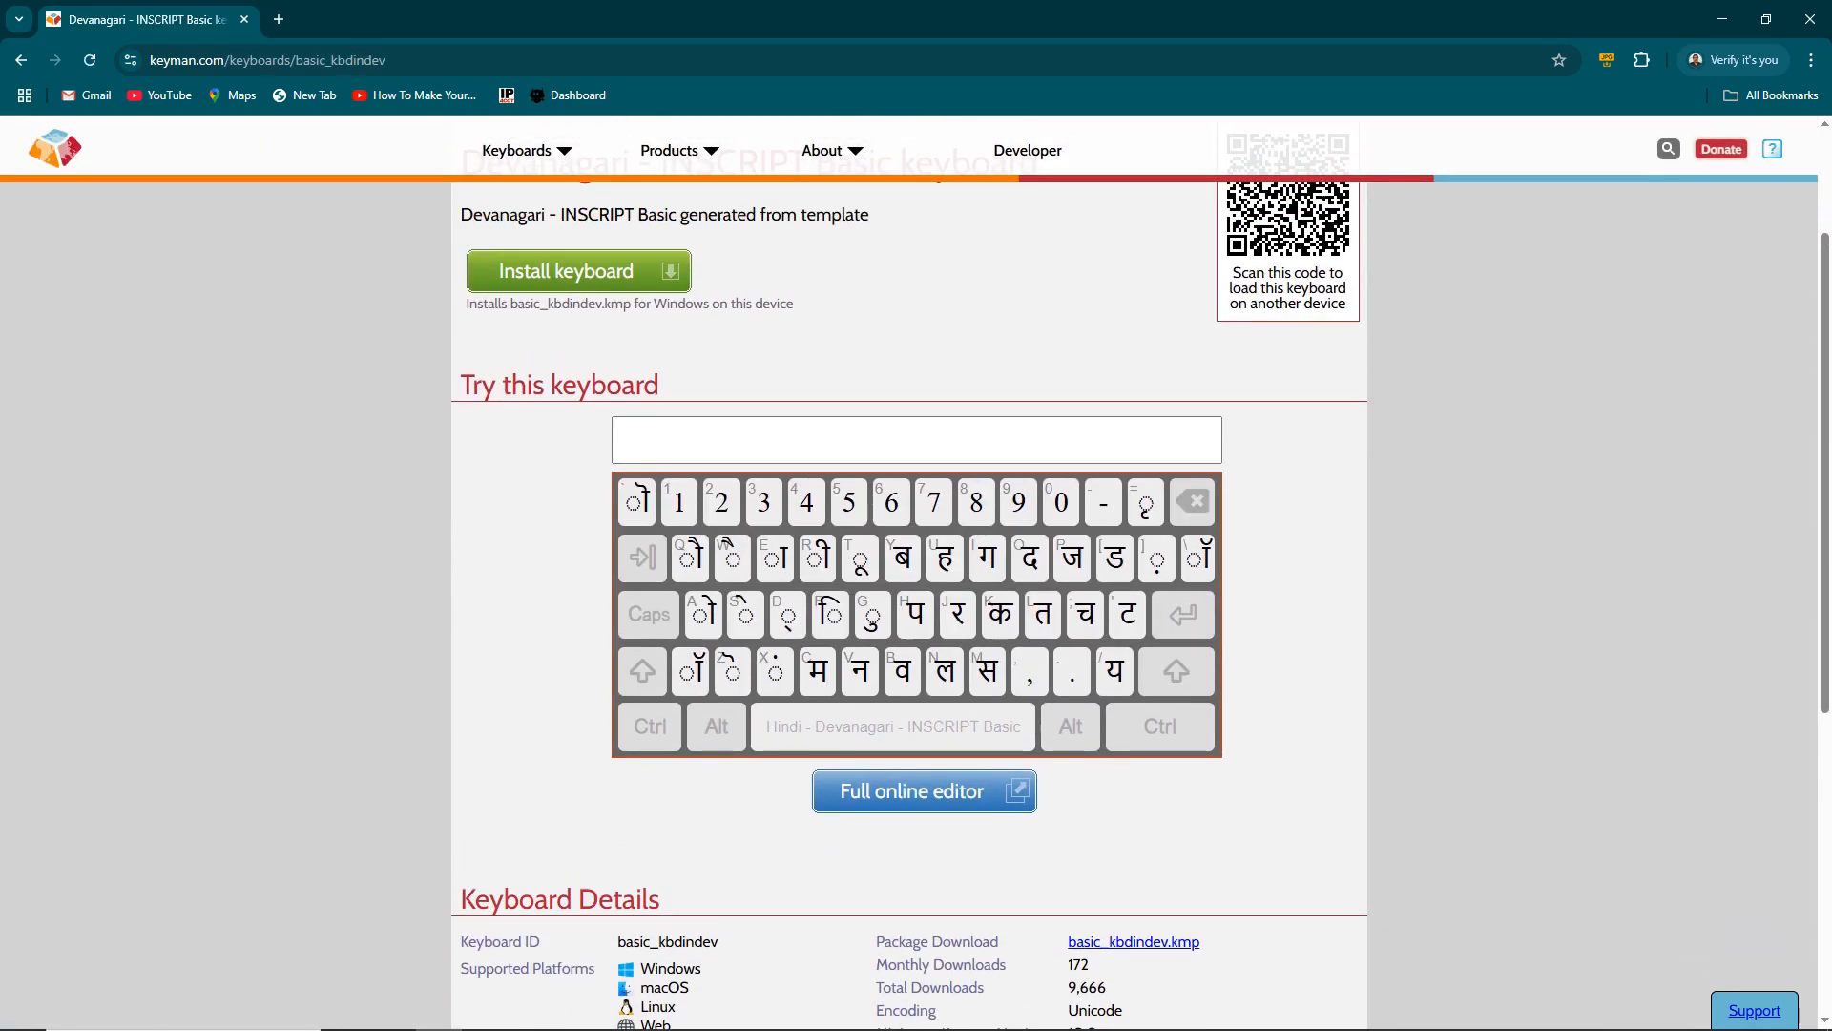
pyautogui.scroll(-3, 916, 572)
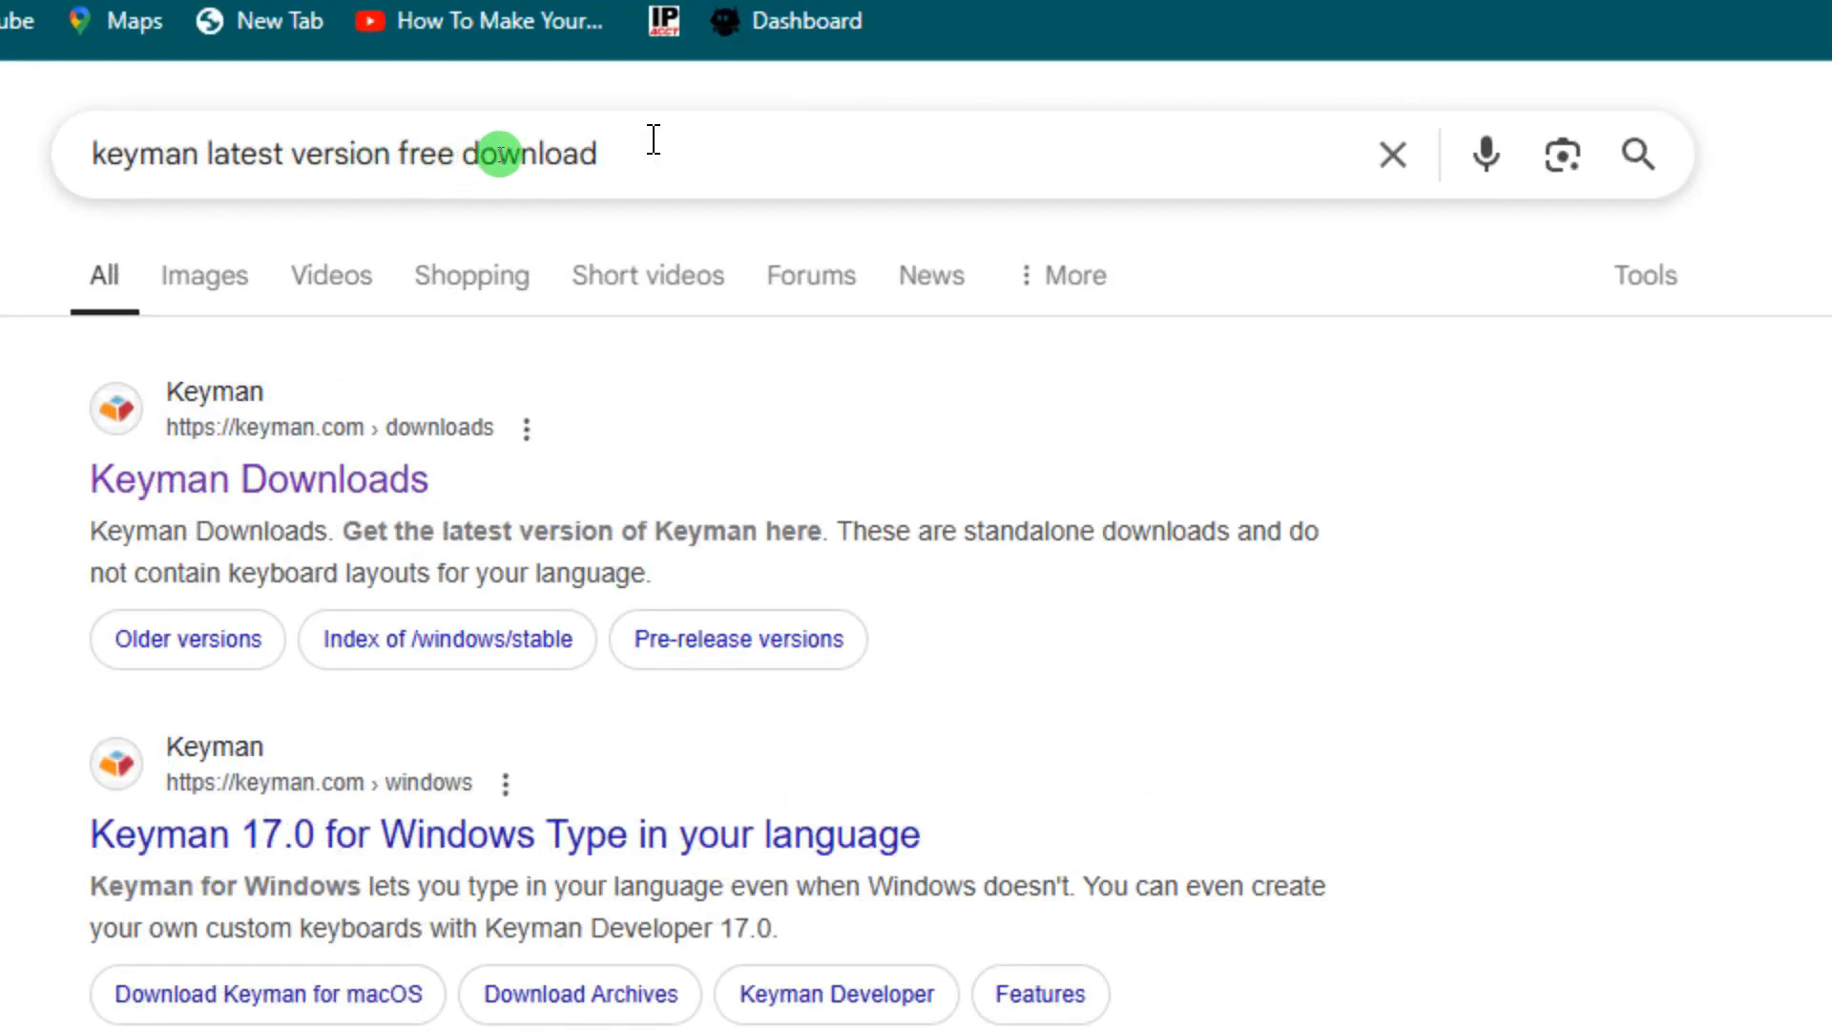
# - Open the official Keyman Downloads page from the Google search results
pyautogui.moveTo(654, 139); pyautogui.dragTo(64, 154)
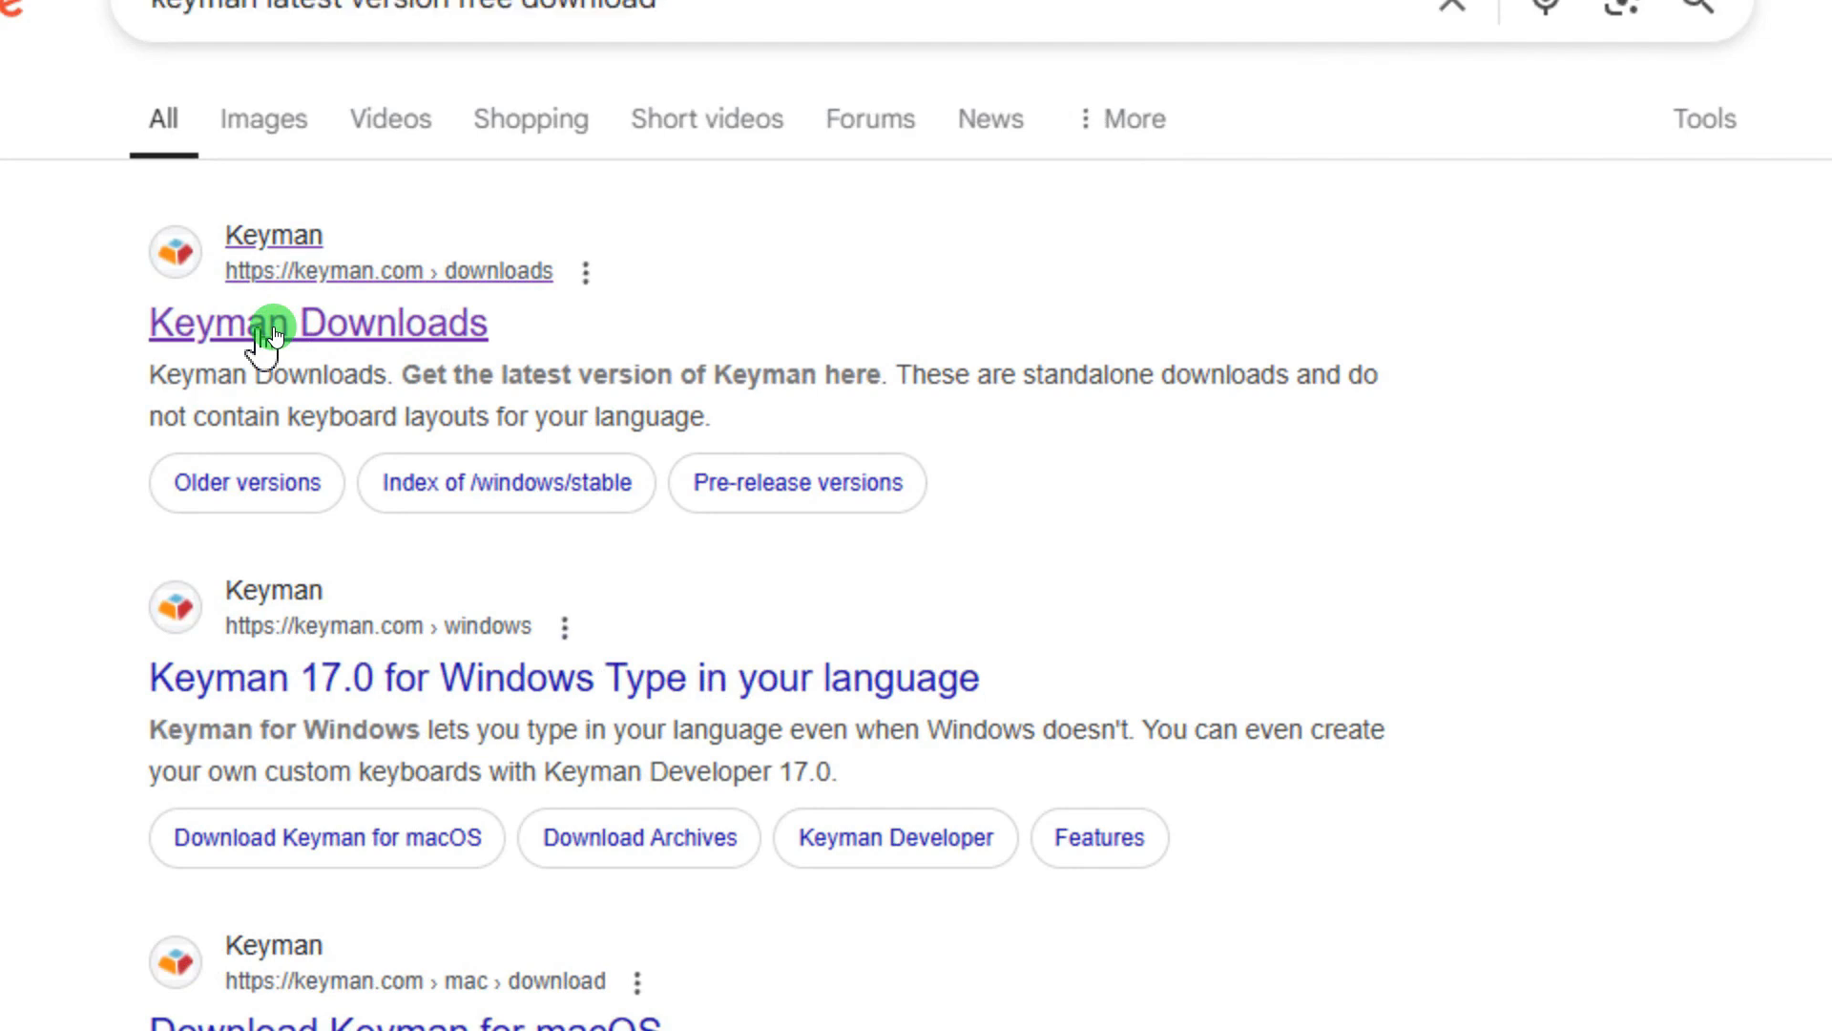
pyautogui.click(273, 326)
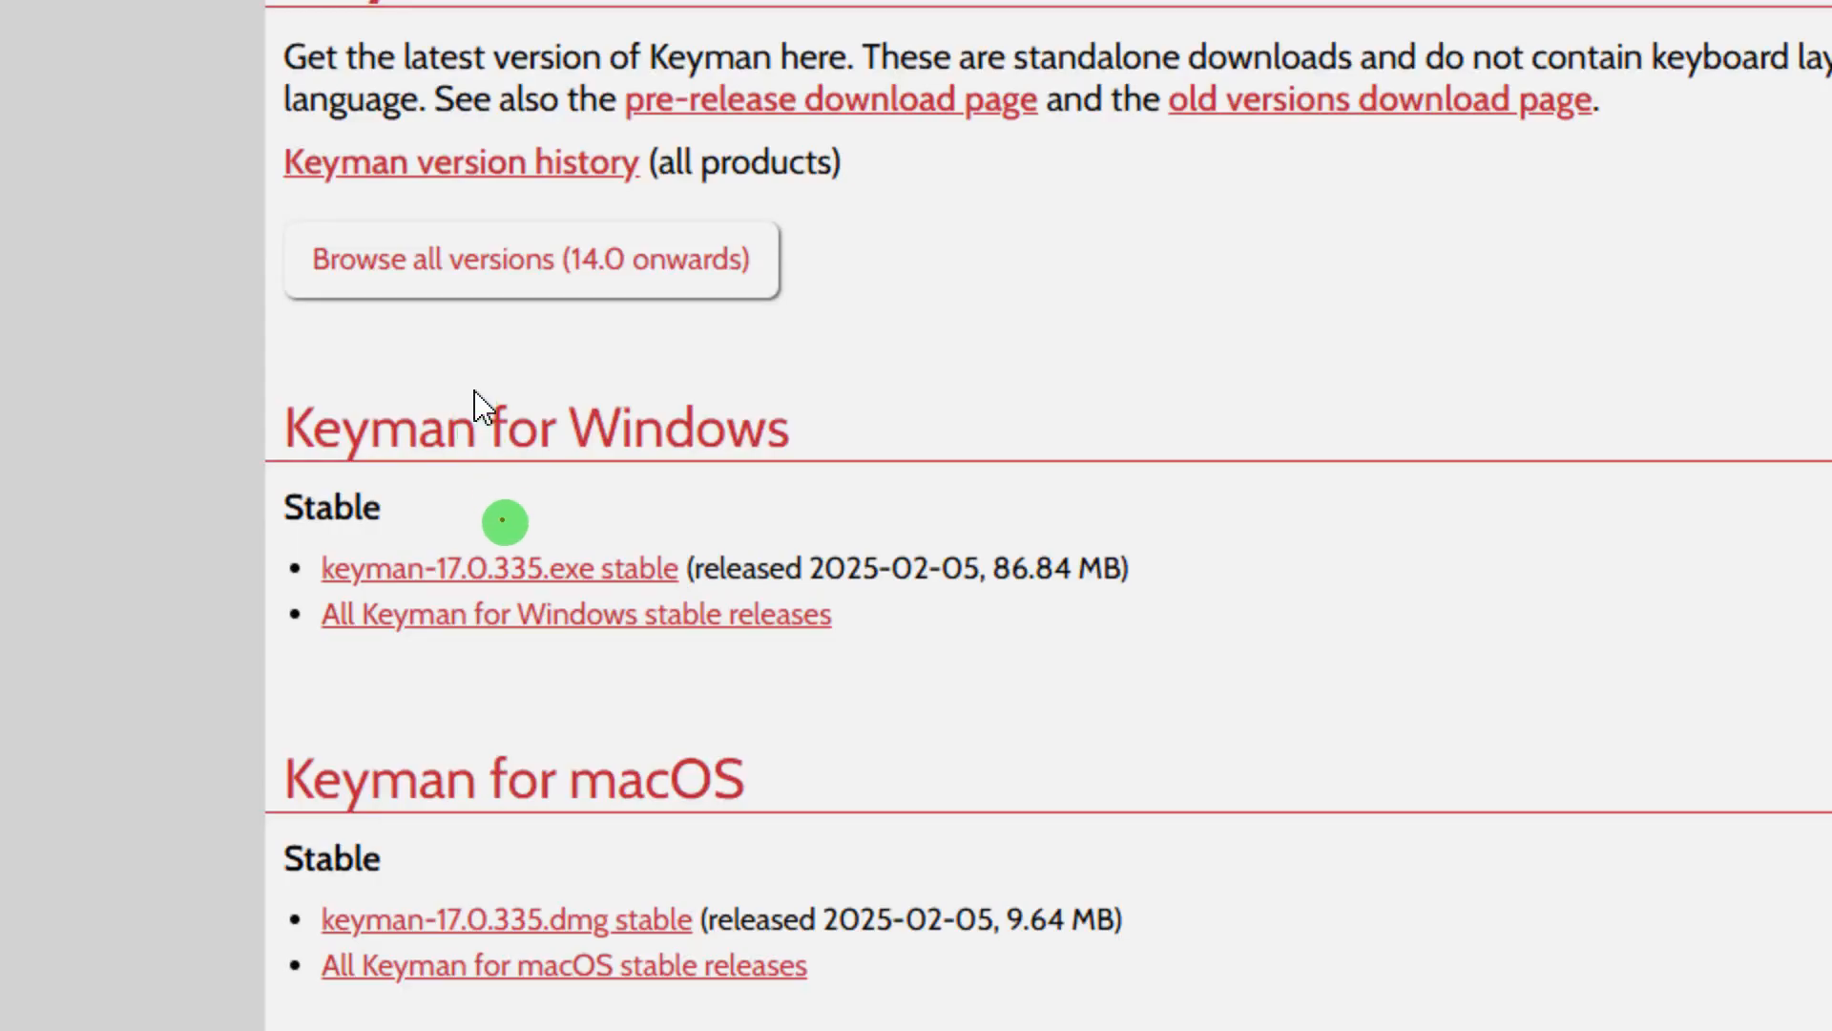
pyautogui.moveTo(561, 528)
pyautogui.mouseDown()
pyautogui.moveTo(318, 531)
pyautogui.moveTo(275, 624)
pyautogui.moveTo(466, 667)
pyautogui.moveTo(716, 679)
pyautogui.moveTo(1006, 646)
pyautogui.moveTo(1190, 539)
pyautogui.moveTo(986, 519)
pyautogui.moveTo(561, 528)
pyautogui.mouseUp()
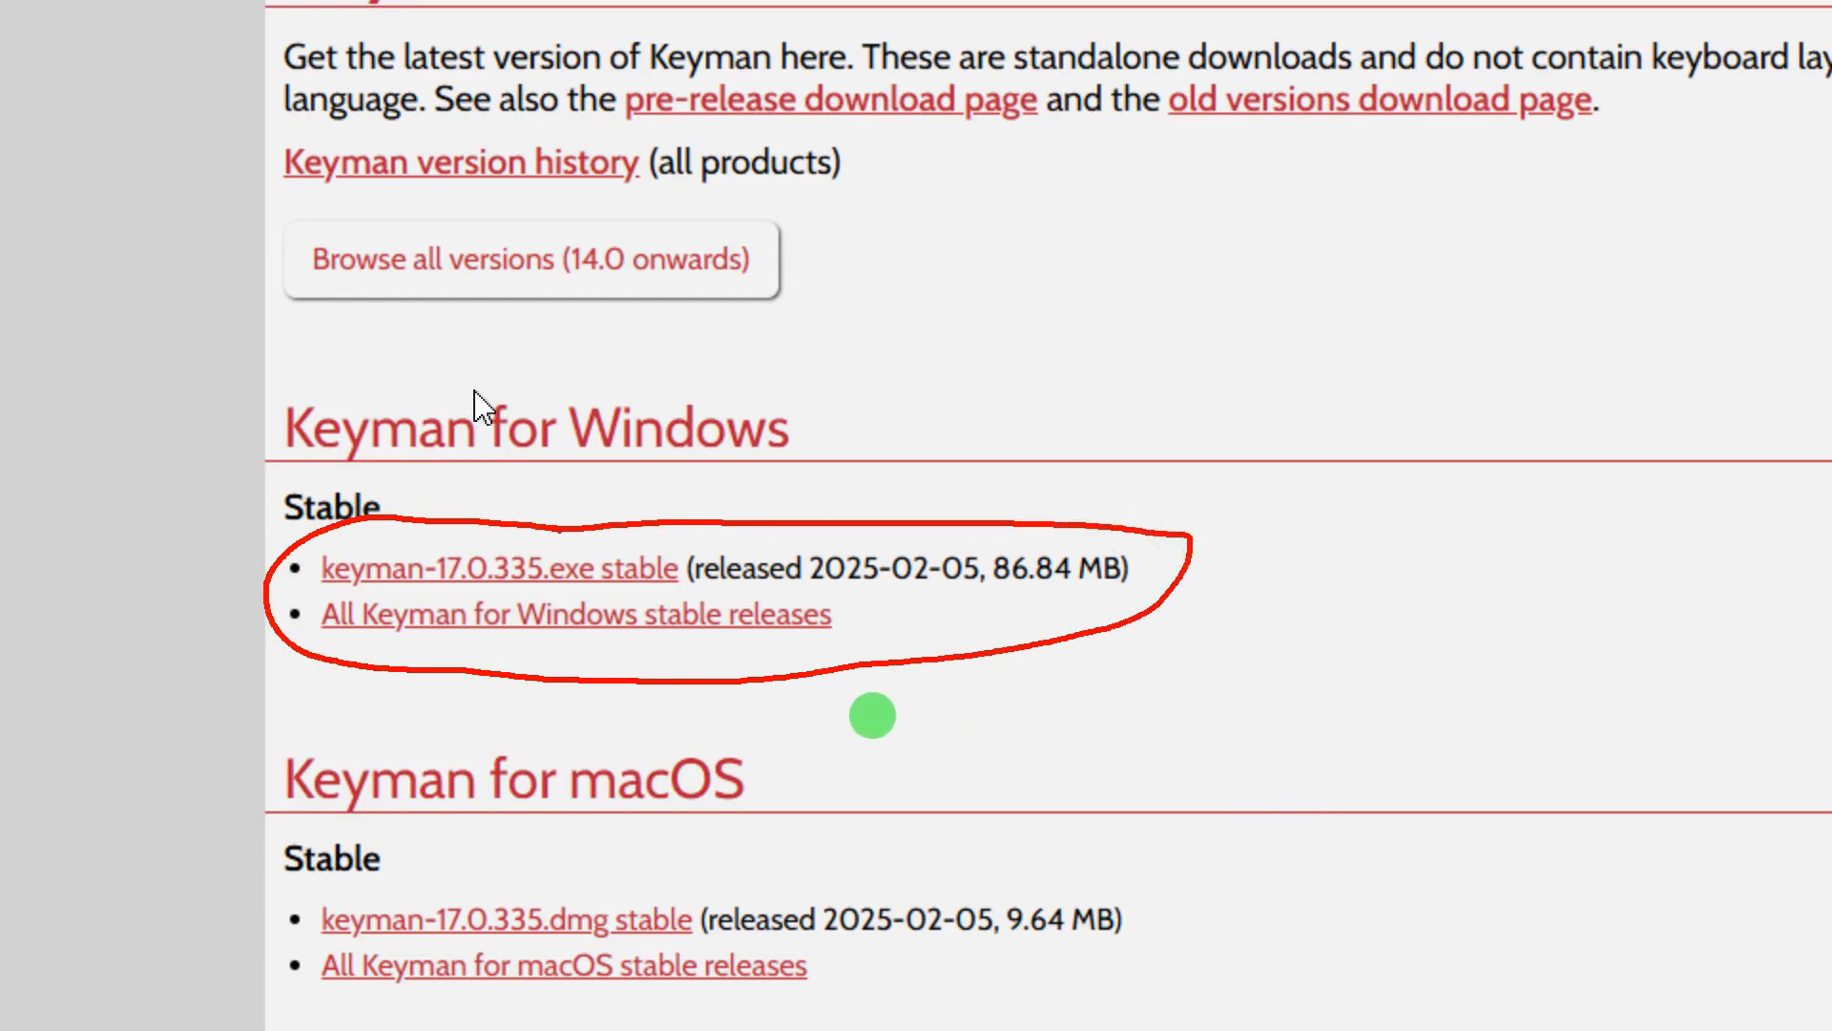
pyautogui.press('Escape')
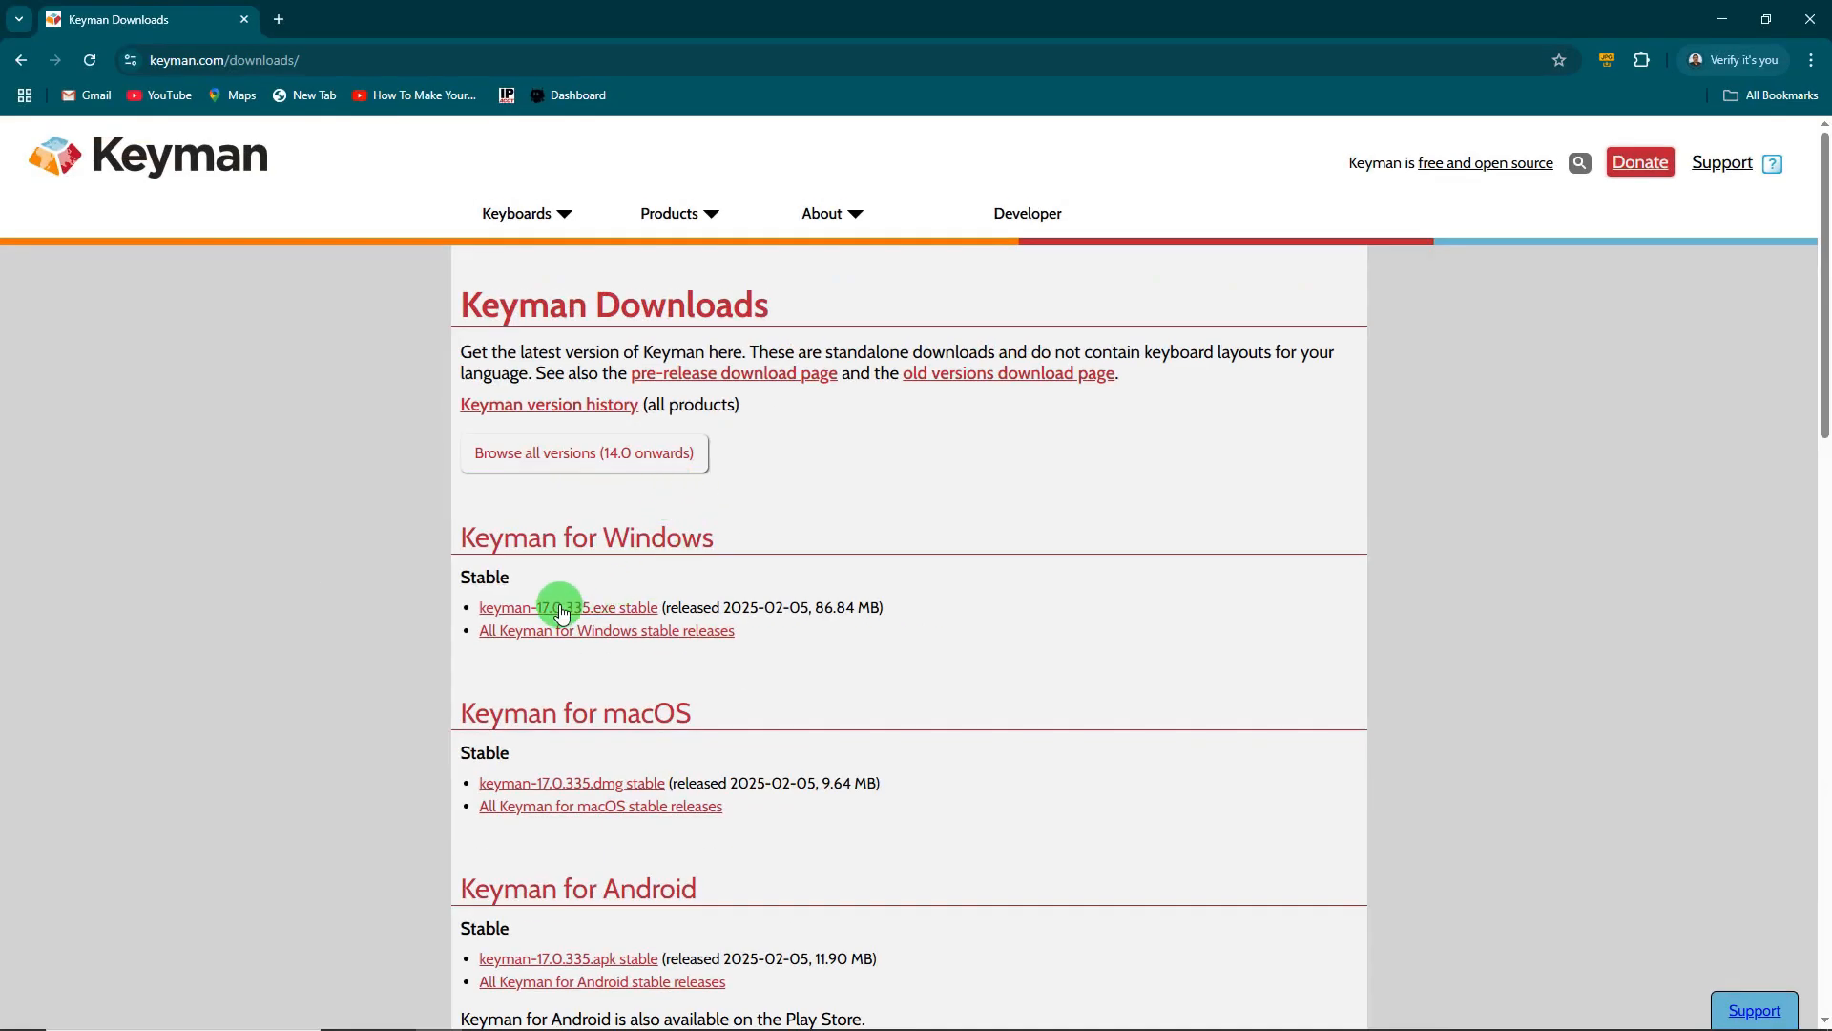
# - Download the stable keyman-17.0.335.exe installer, keeping the unverified file, and minimize Chrome
pyautogui.click(485, 772)
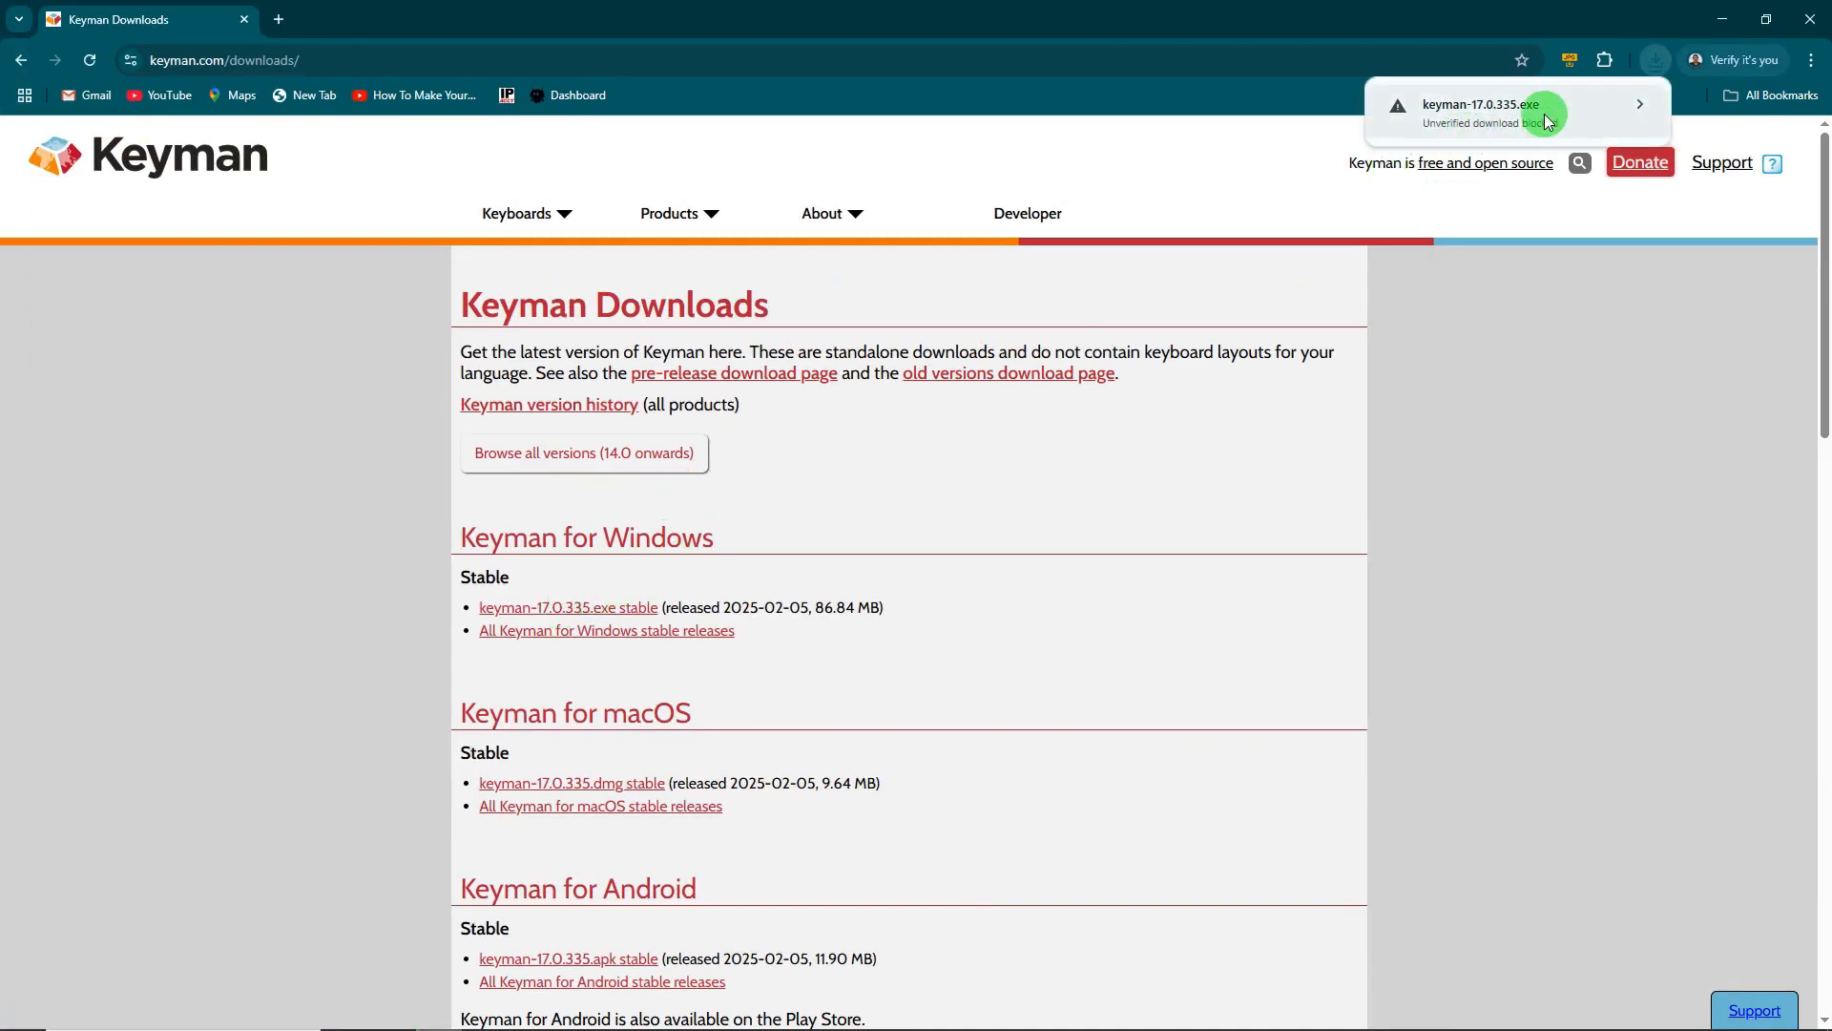
pyautogui.click(1638, 105)
pyautogui.click(1543, 207)
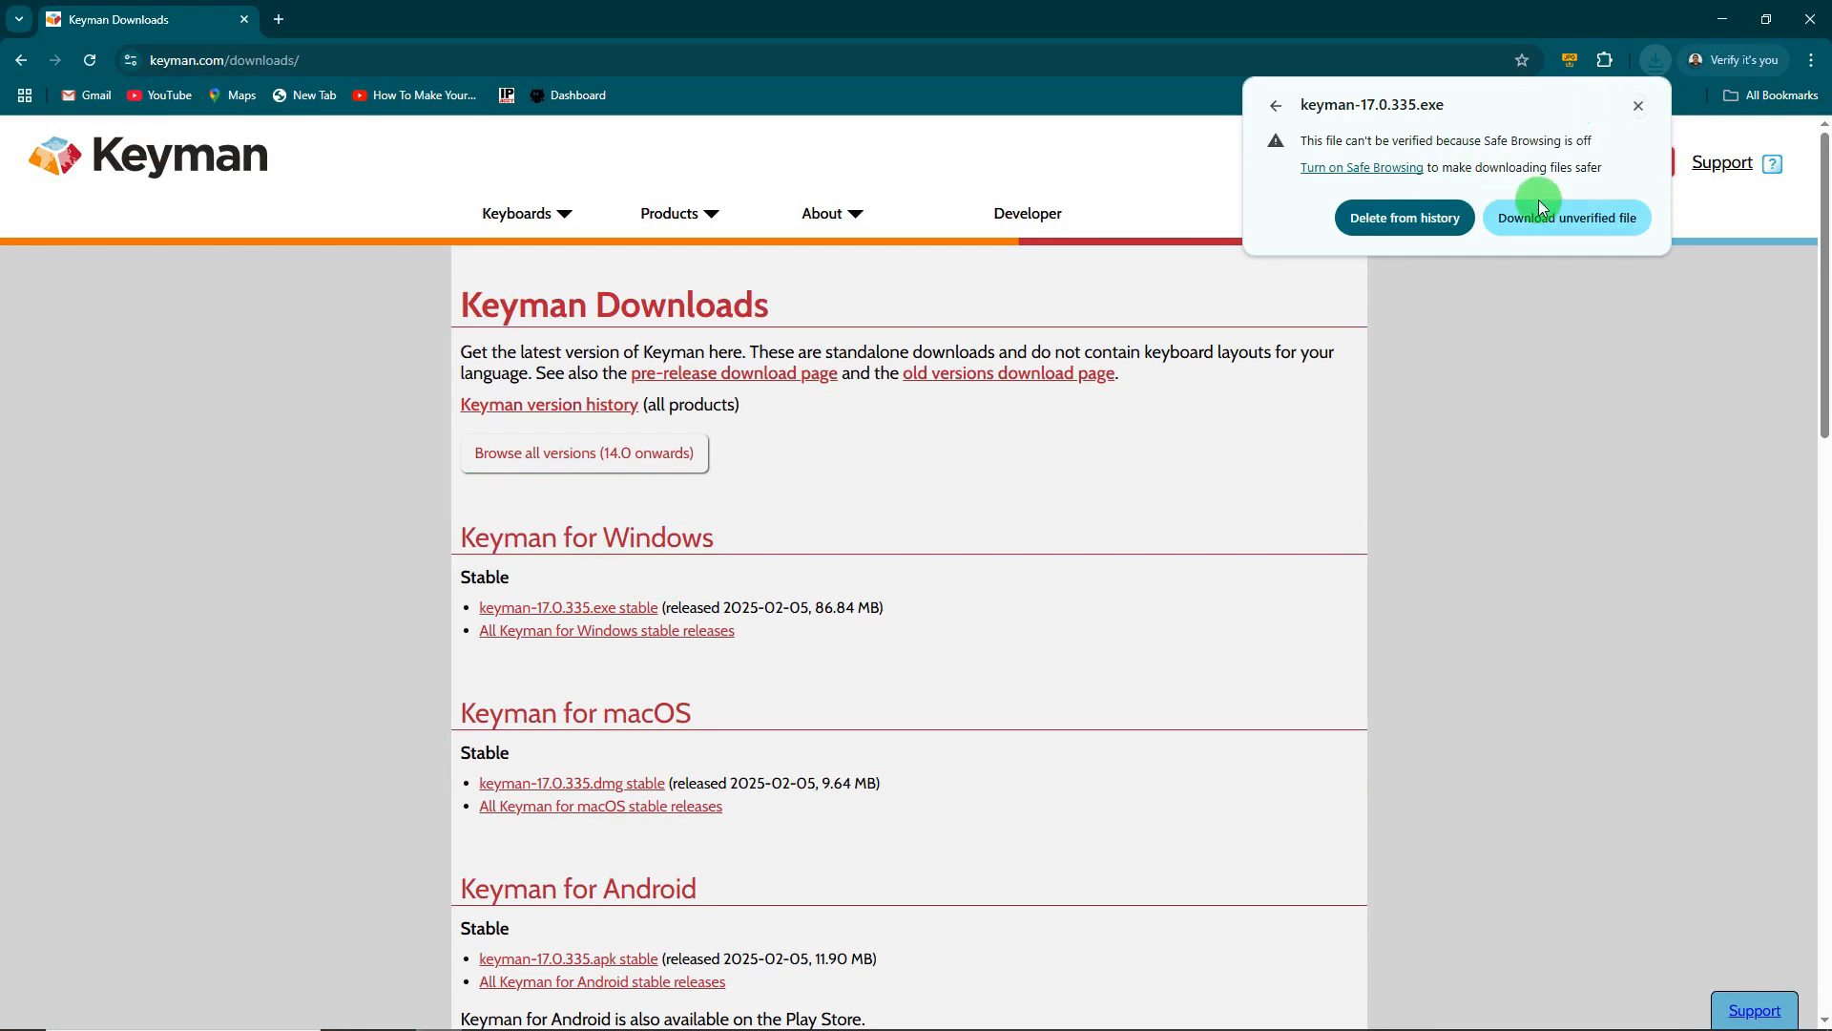
pyautogui.click(1723, 11)
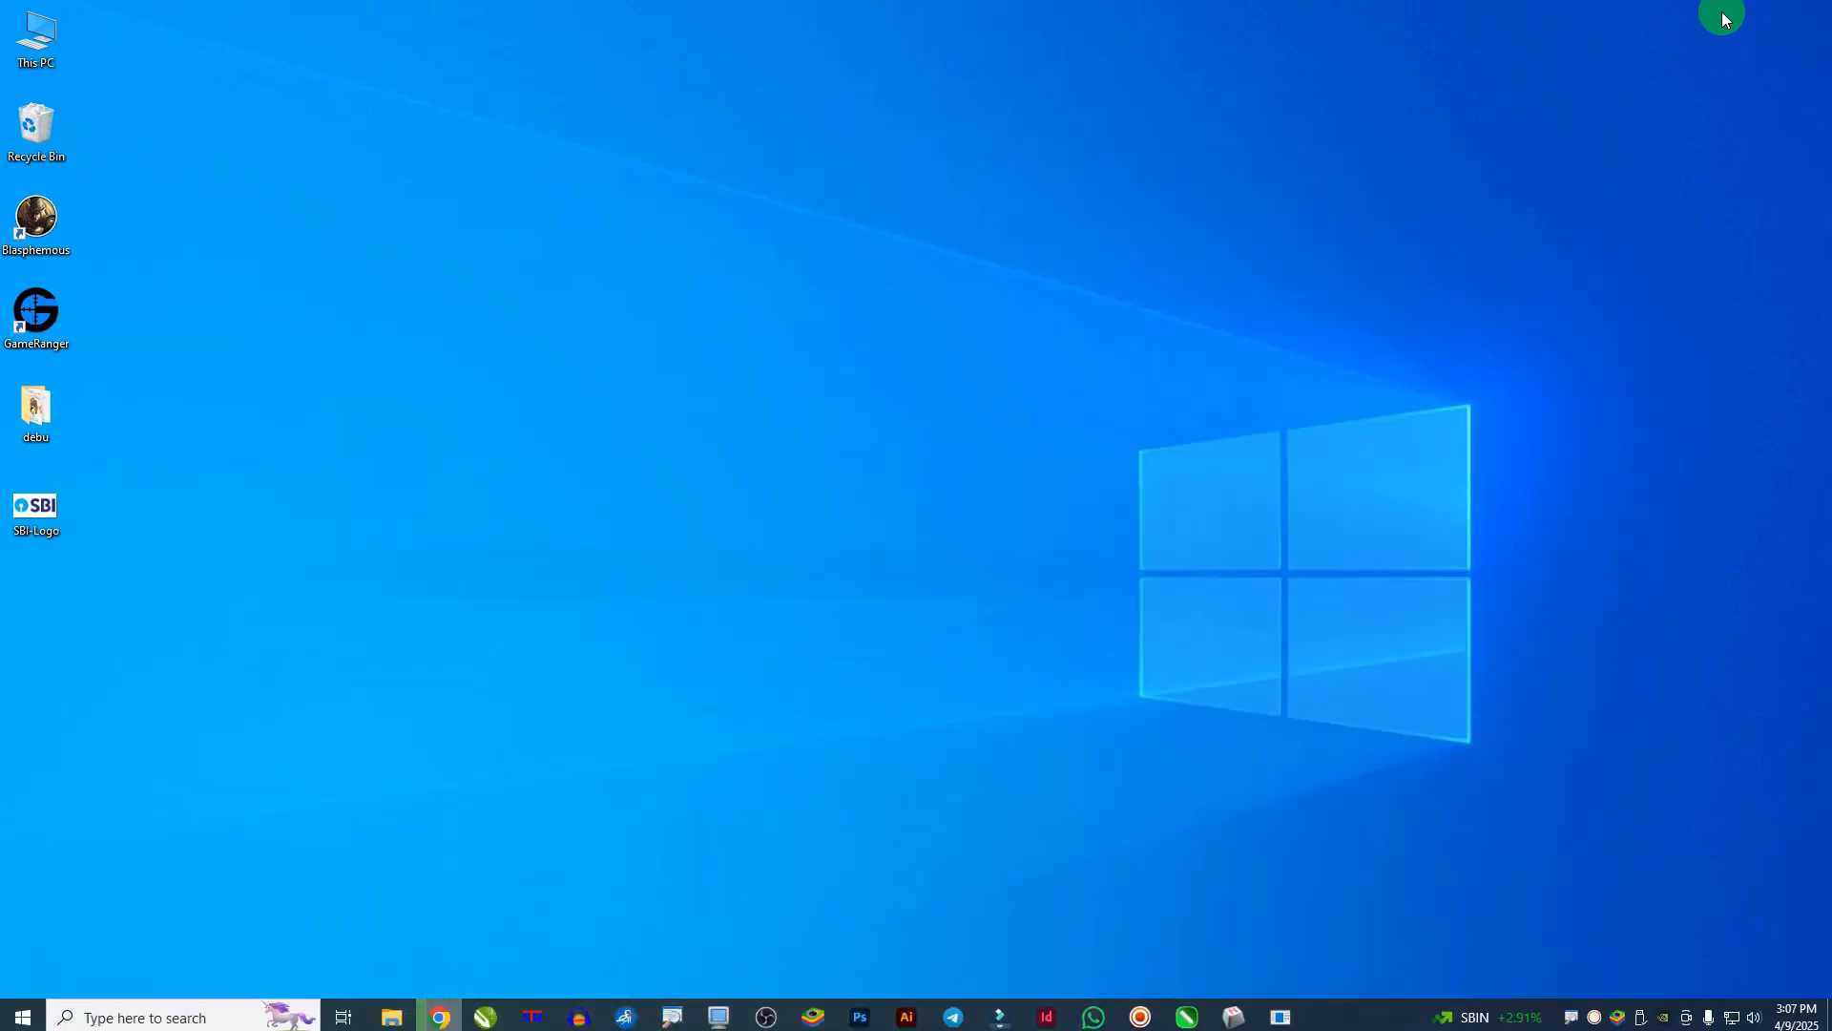
pyautogui.click(19, 43)
# - Check the partial .crdownload file in the Downloads folder, then return to Chrome
pyautogui.doubleClick(24, 40)
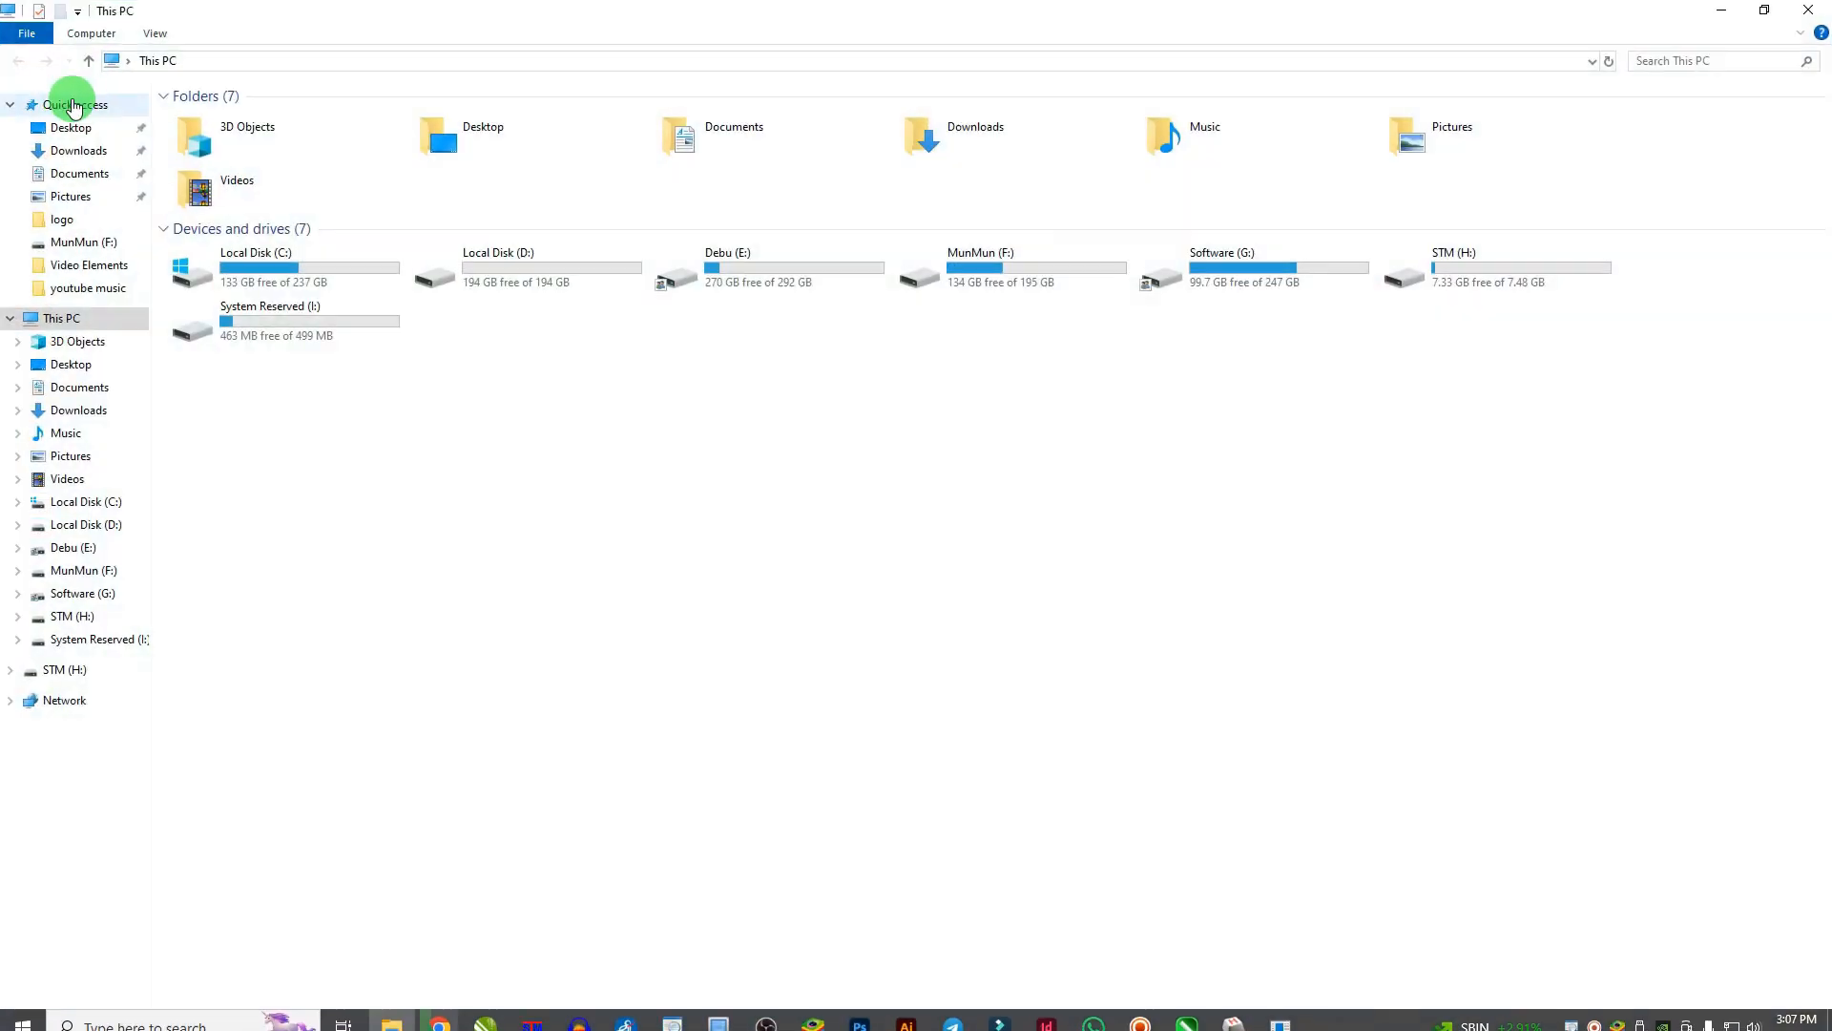
pyautogui.click(84, 151)
pyautogui.click(223, 166)
pyautogui.click(364, 237)
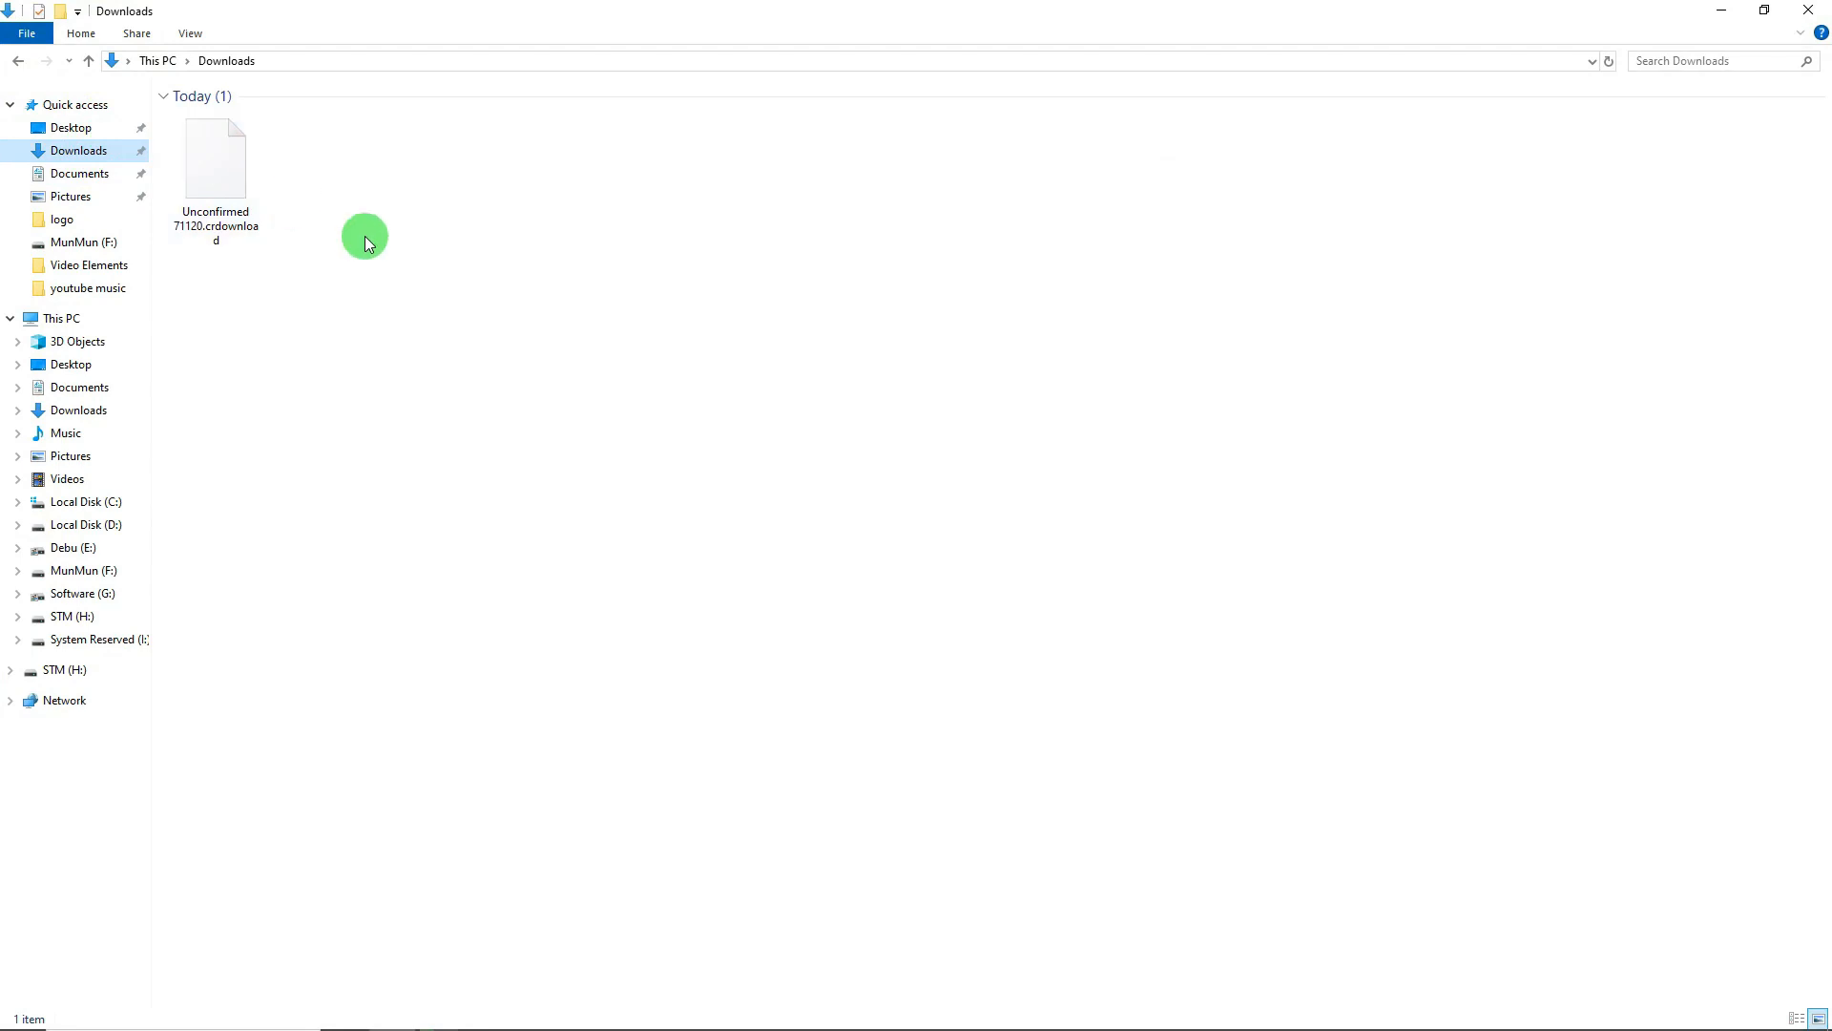
pyautogui.hotkey('alt', 'Tab')
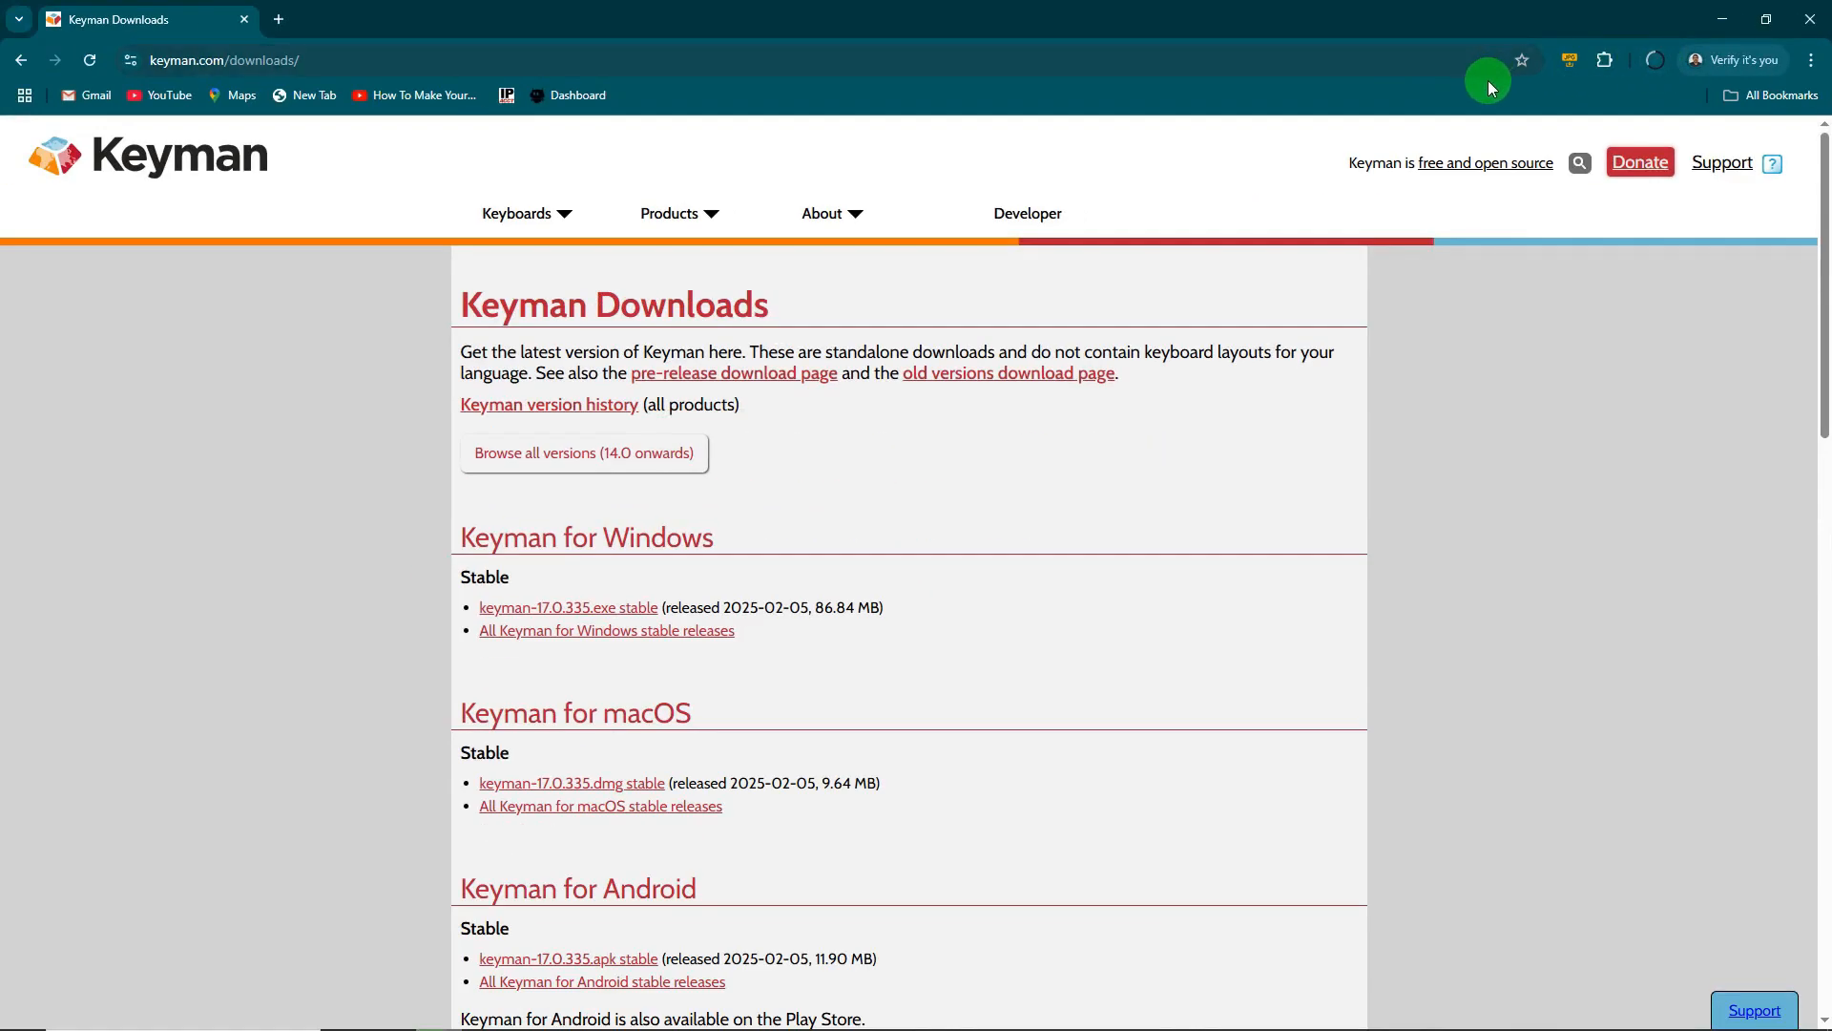
# - Search Google for 'lipighor' in a new tab and open the Lipighor website
pyautogui.click(279, 19)
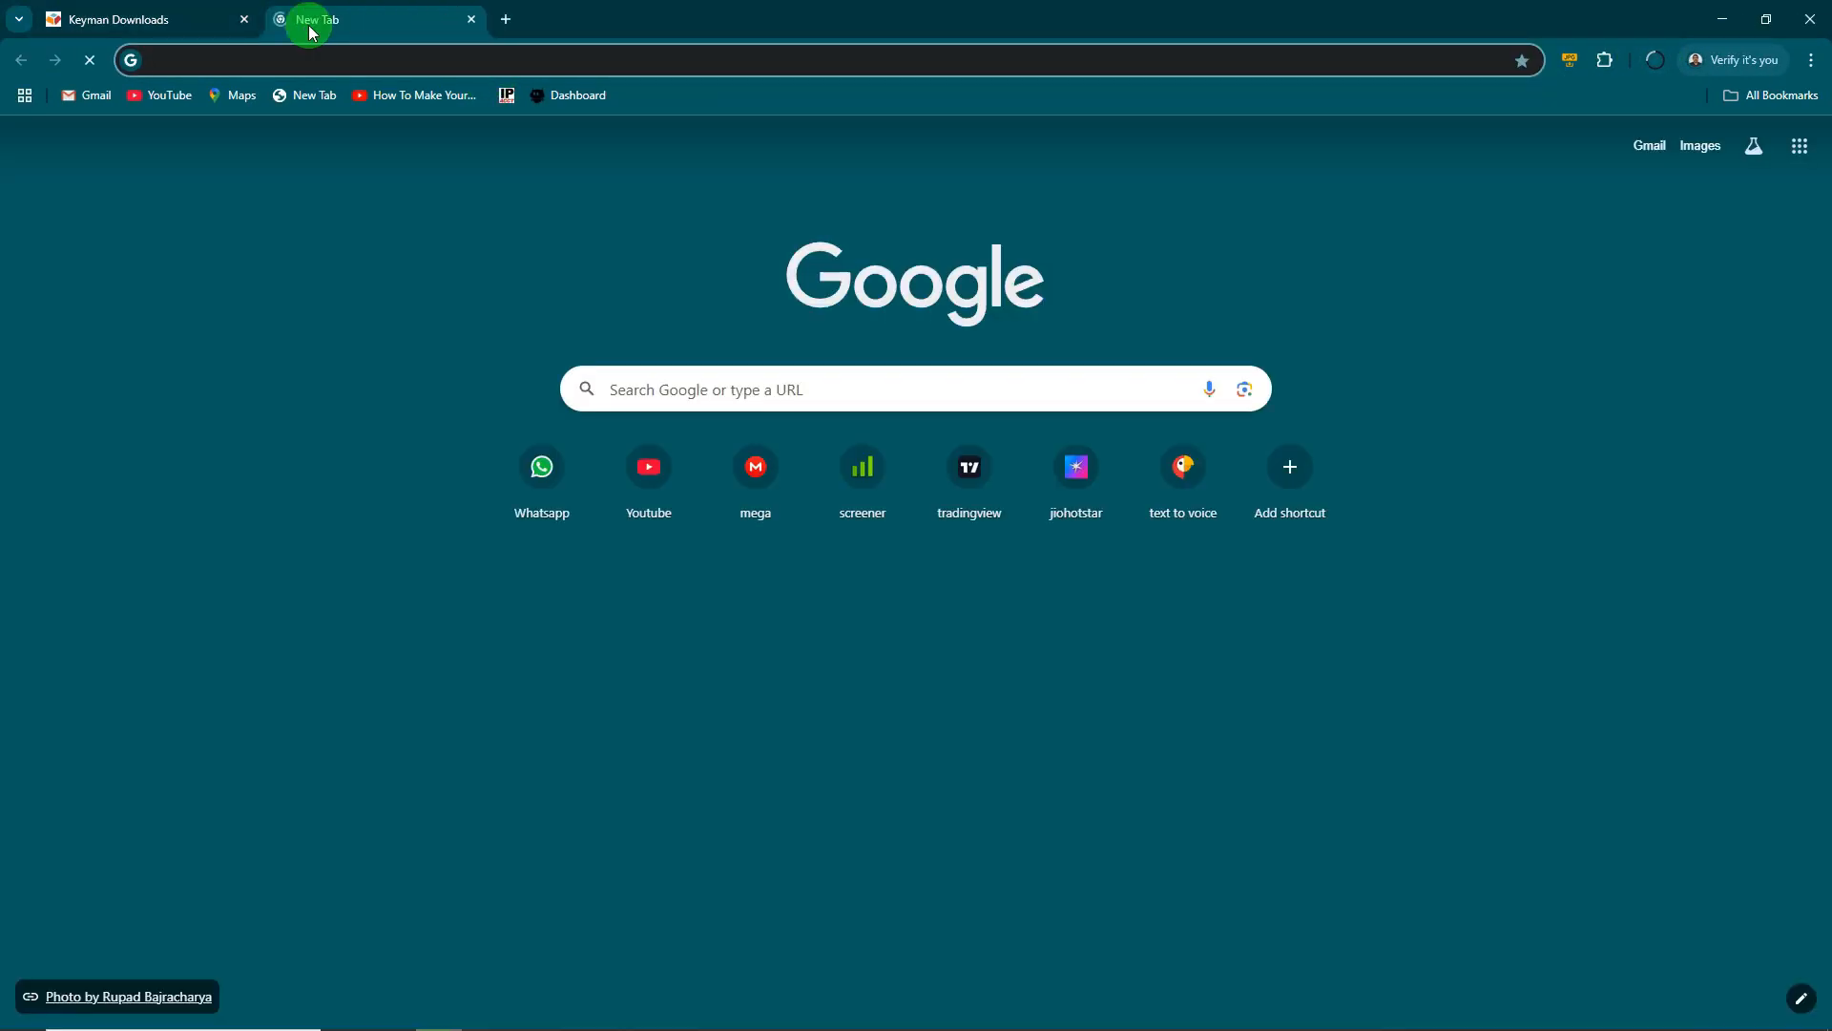
pyautogui.click(289, 63)
pyautogui.write('l')
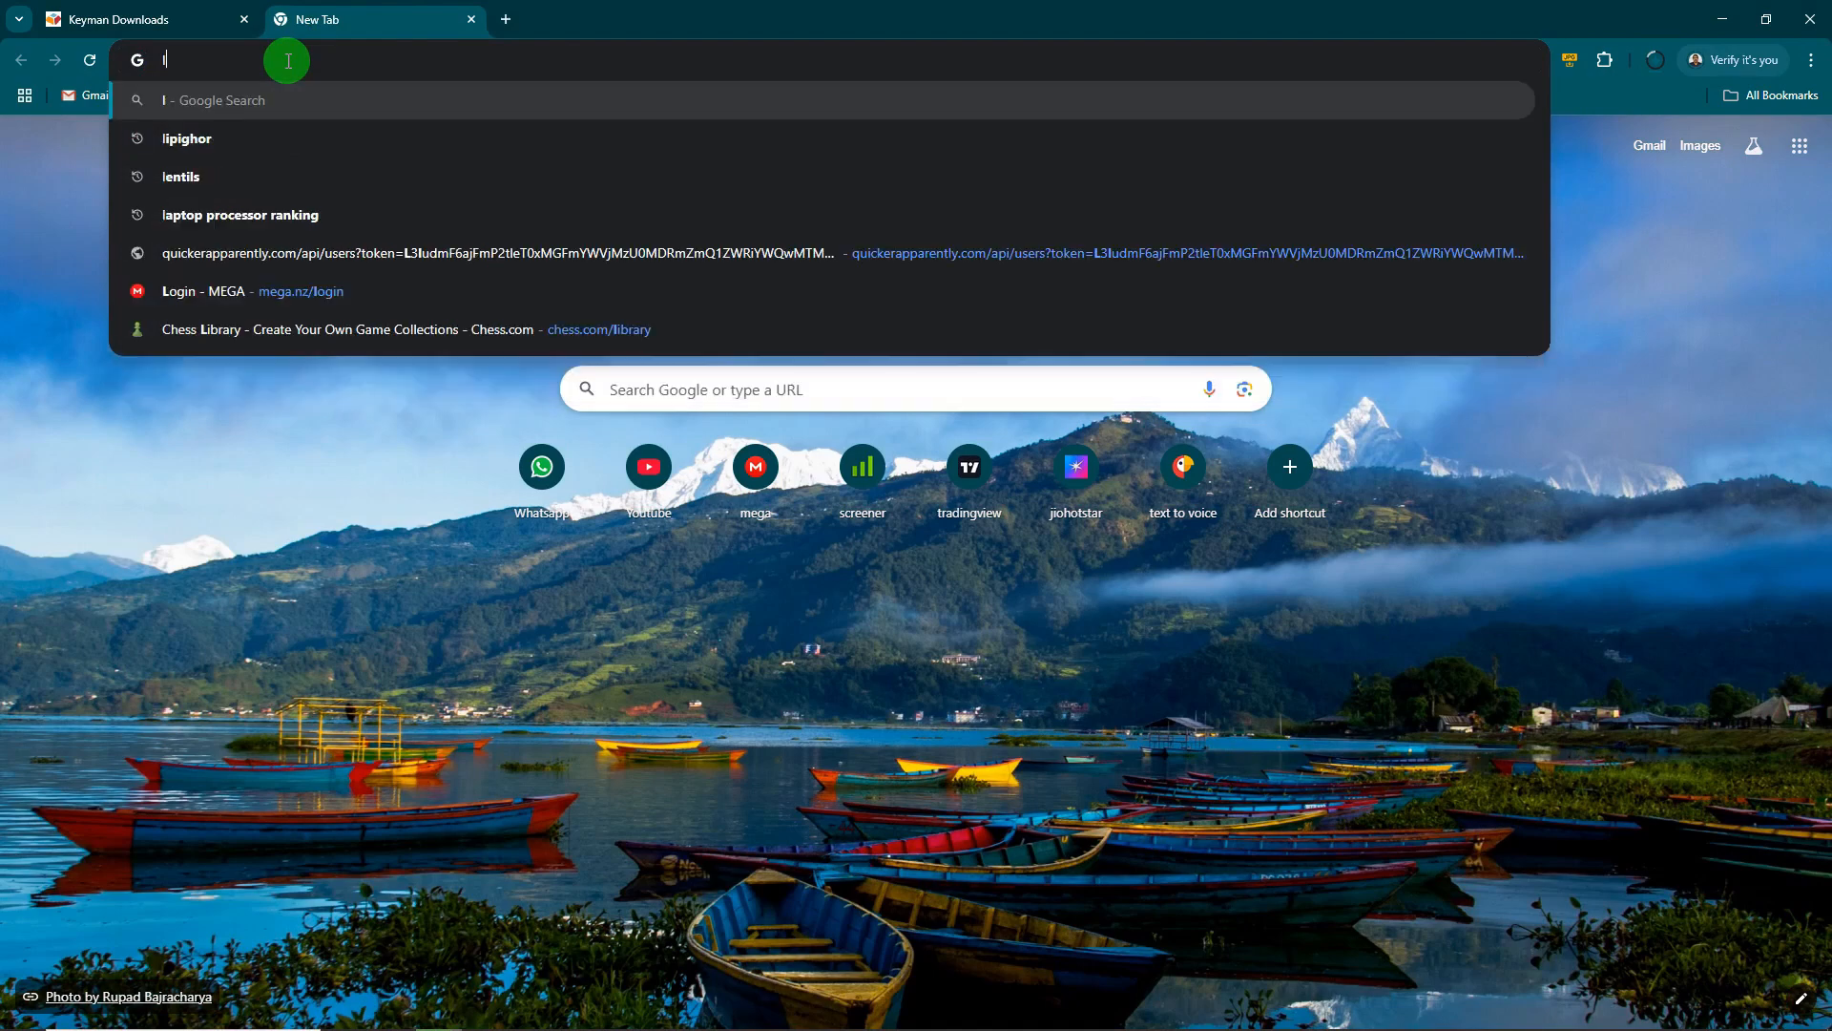
pyautogui.write('ipighor')
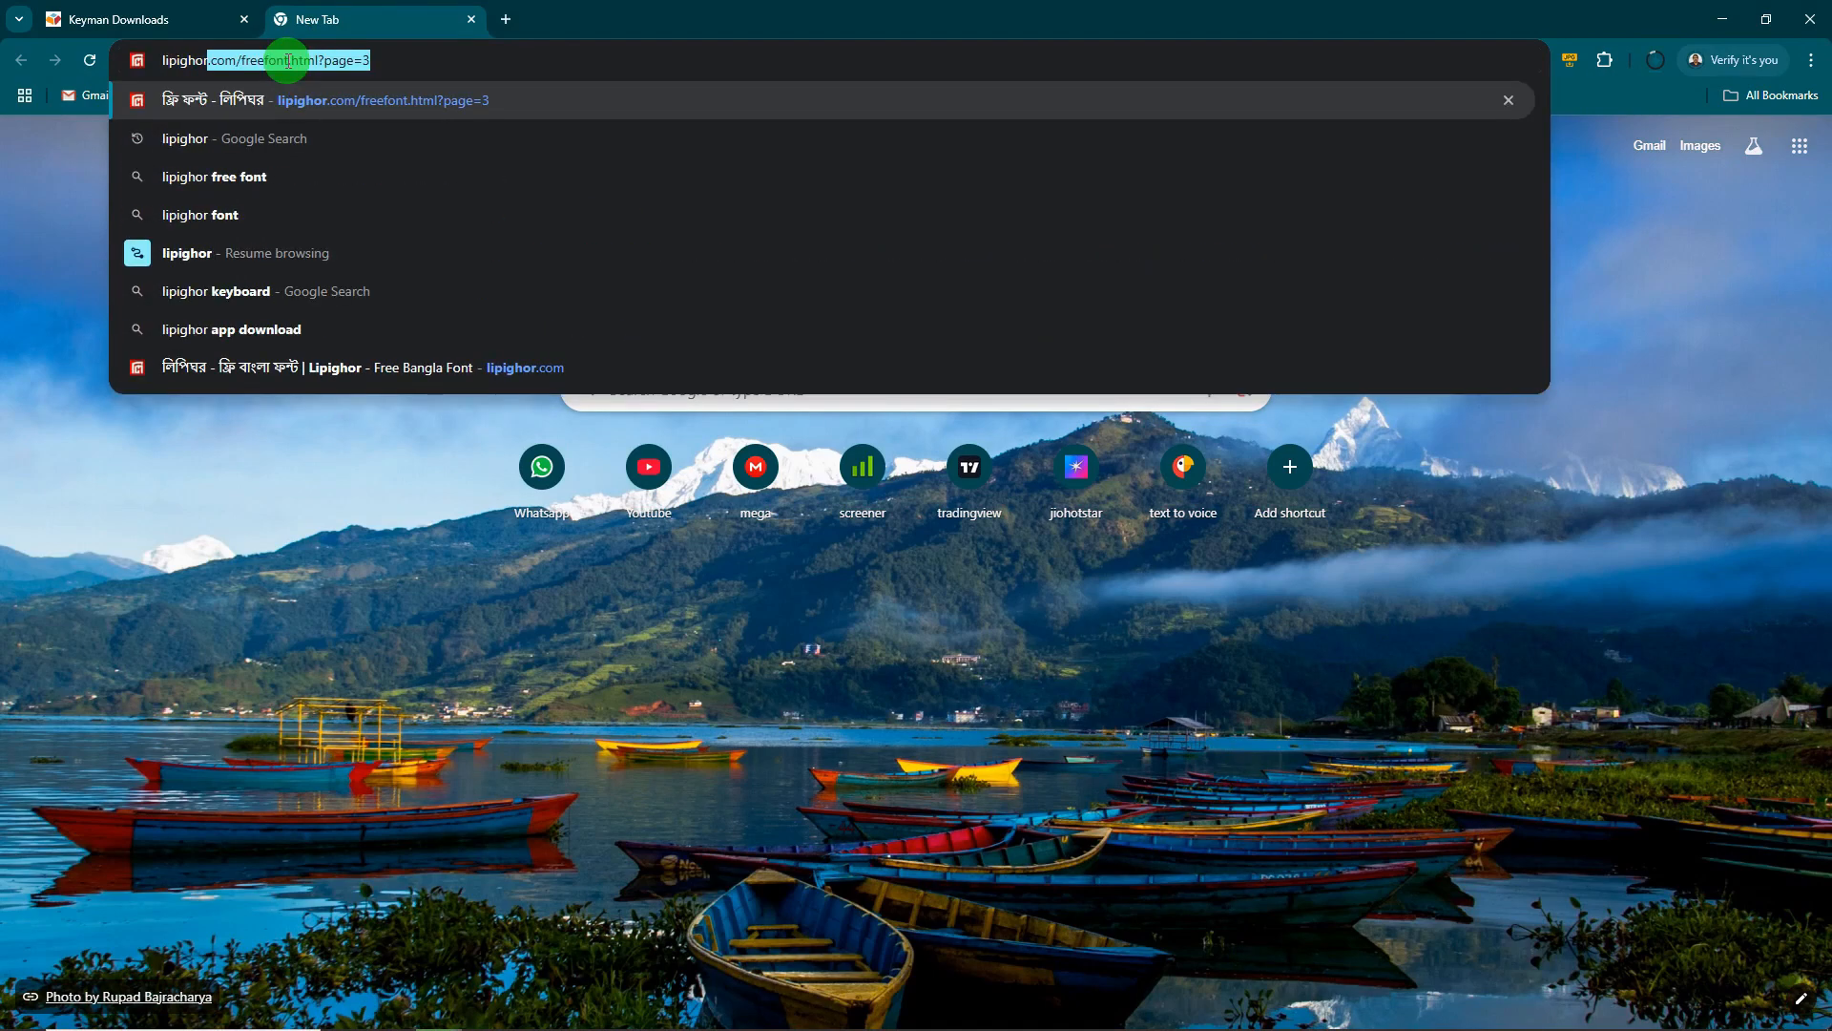
pyautogui.press('Delete')
pyautogui.press('Return')
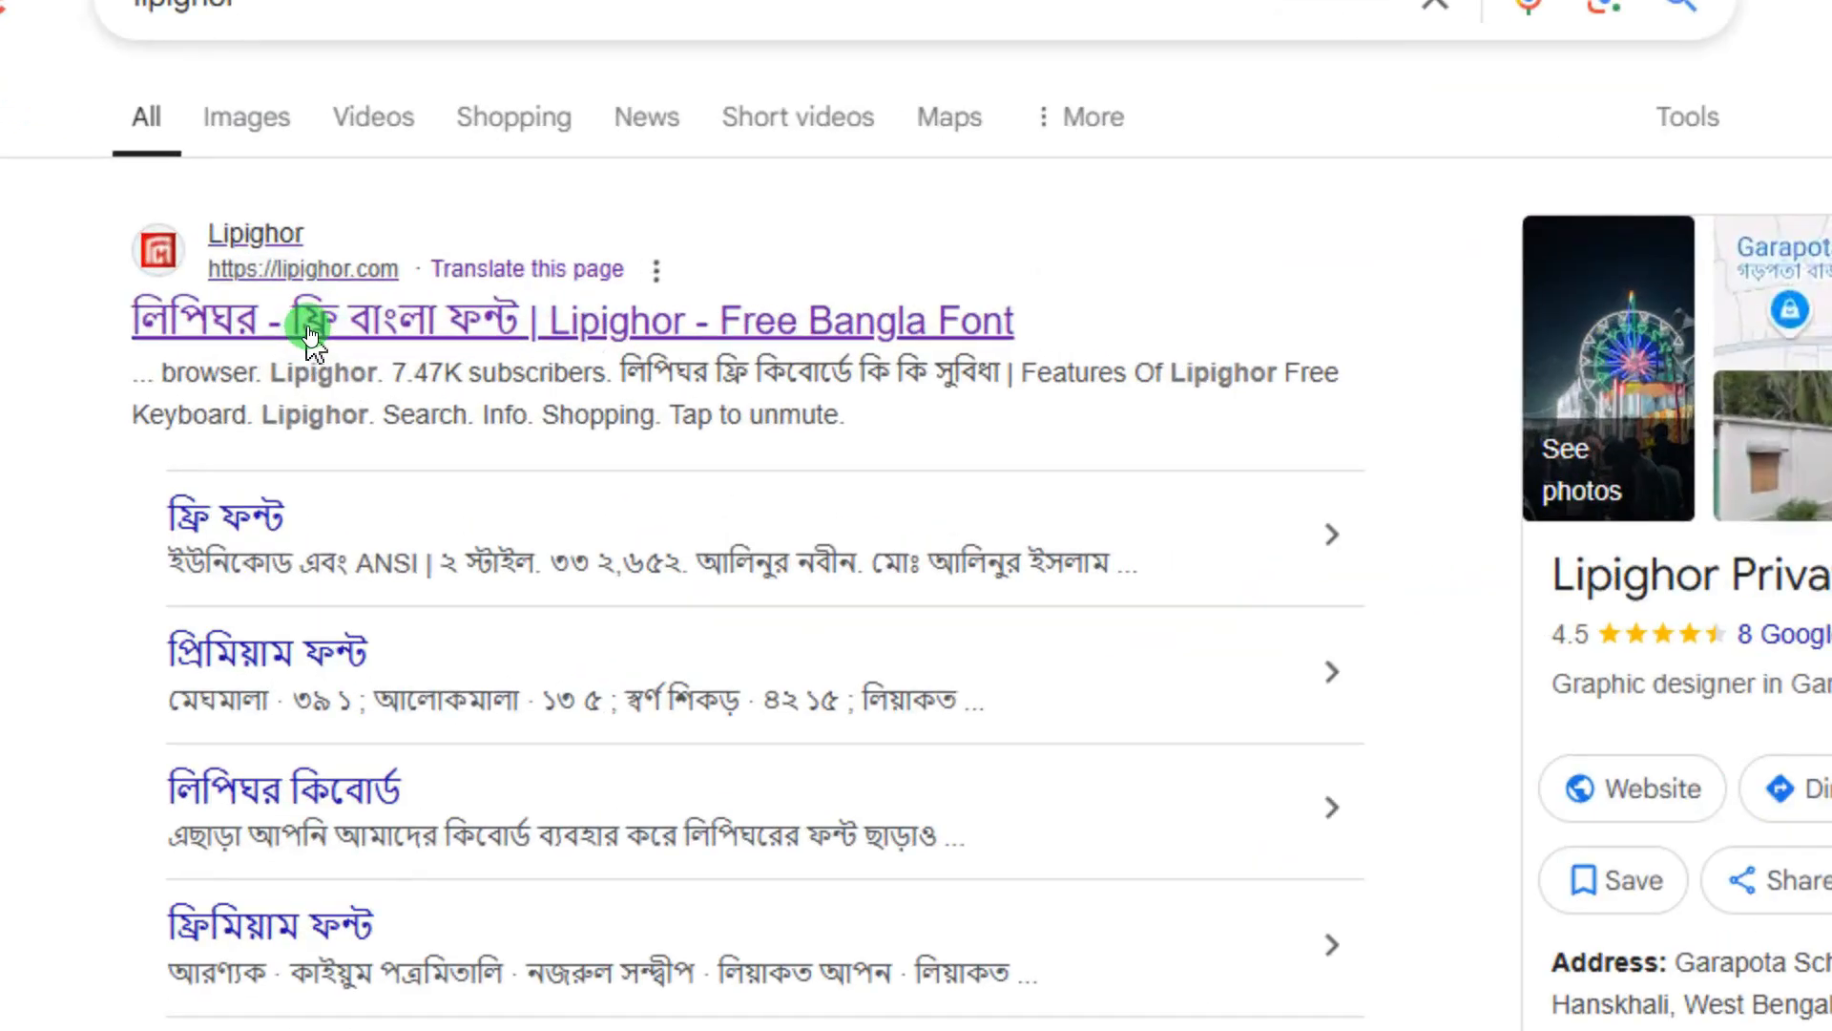
pyautogui.click(310, 334)
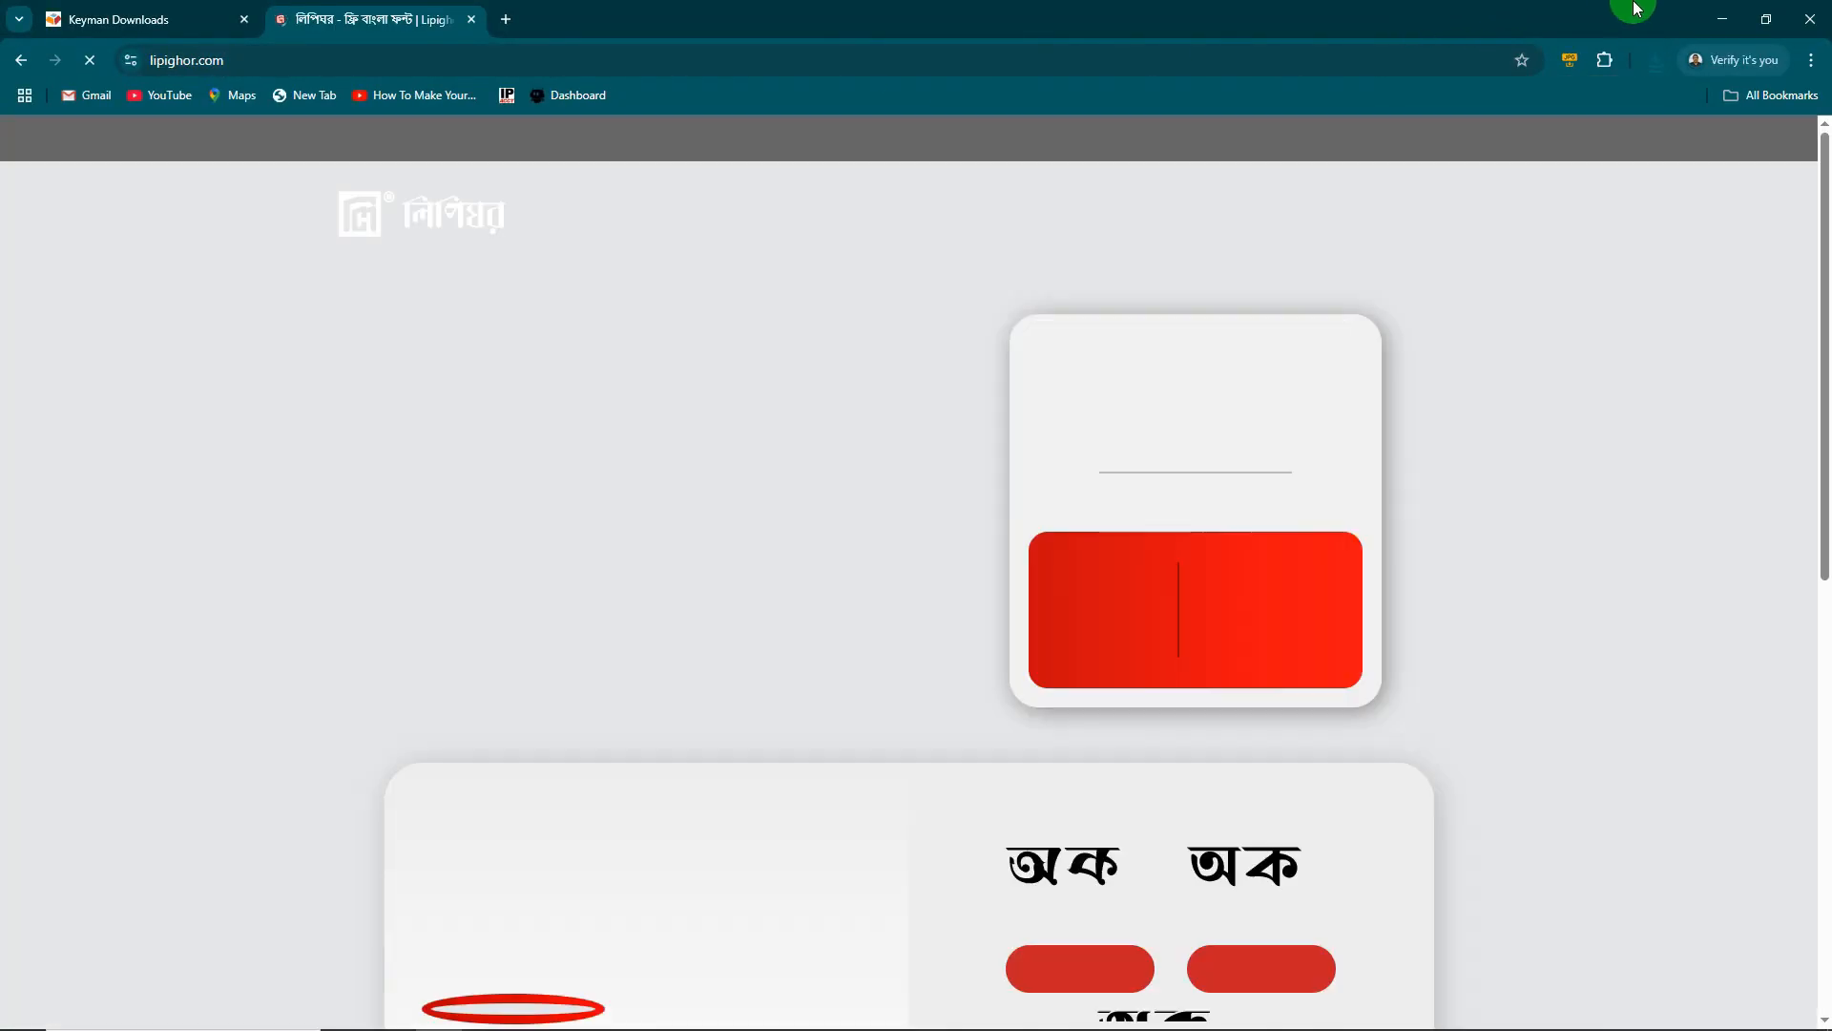
# - Close the Keyman Downloads tab and dismiss Lipighor's full-page advertisement
pyautogui.click(145, 23)
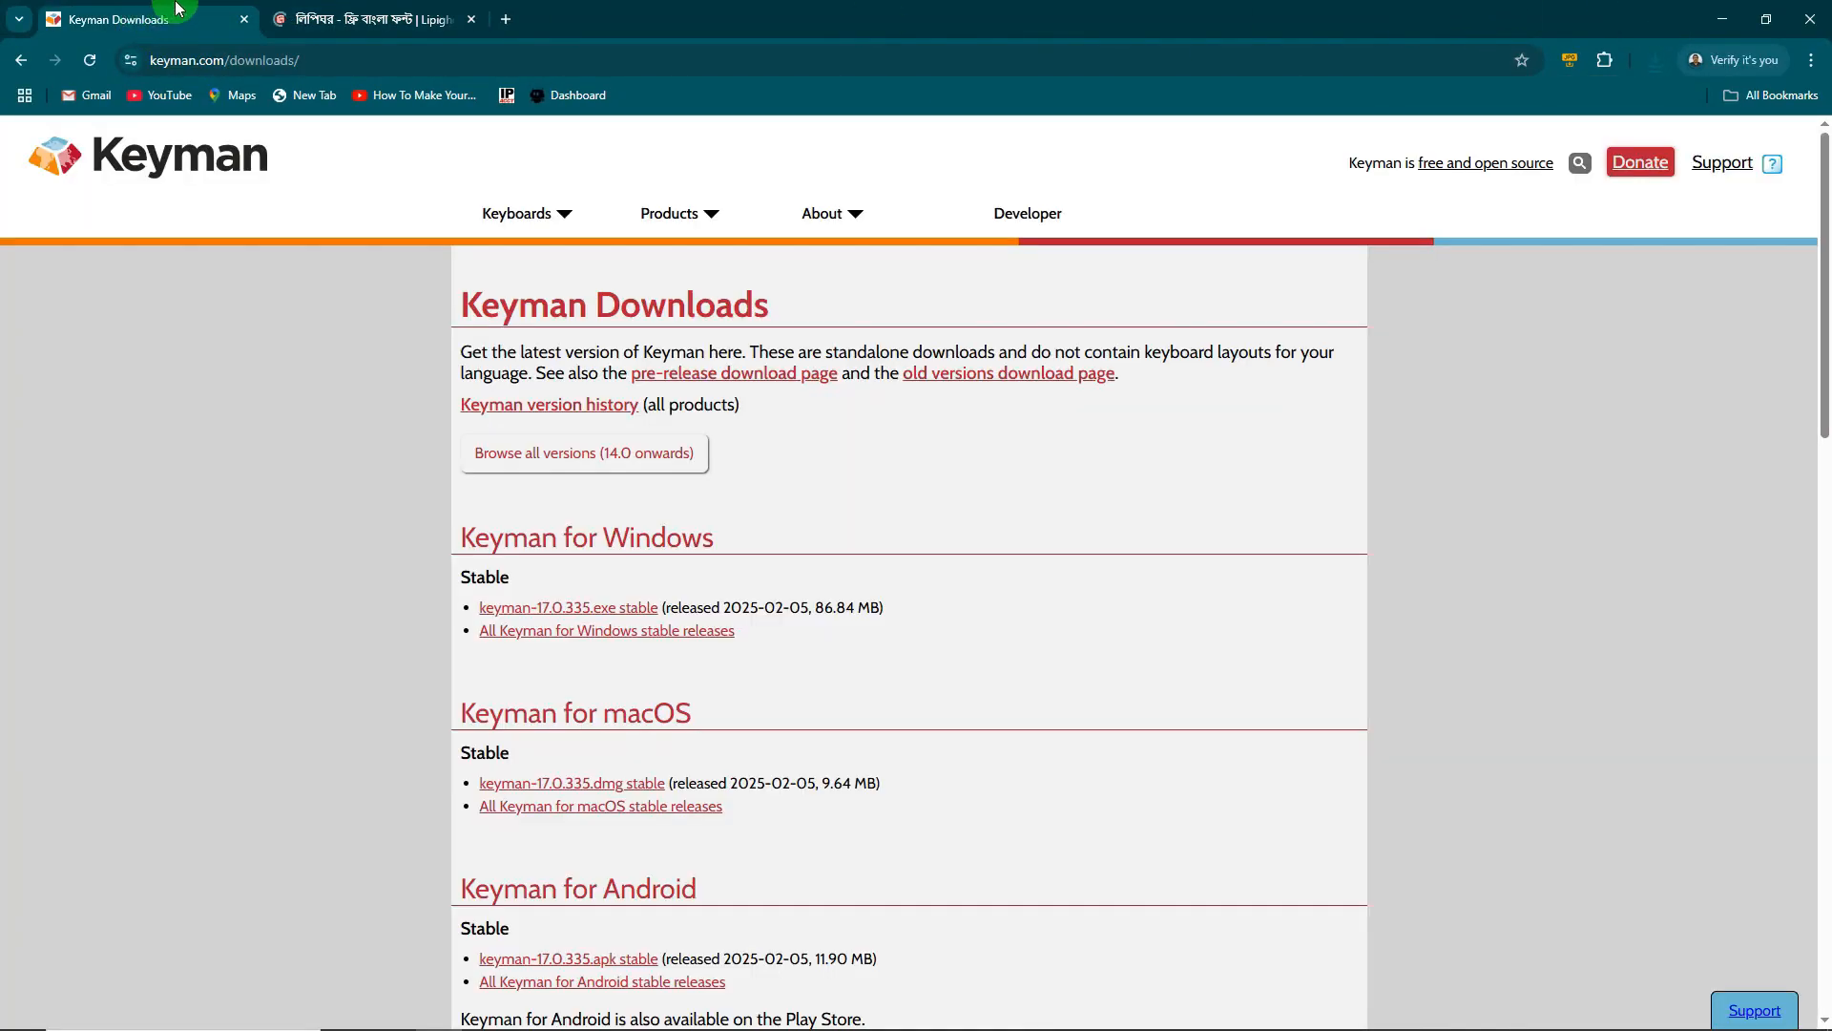
pyautogui.click(243, 20)
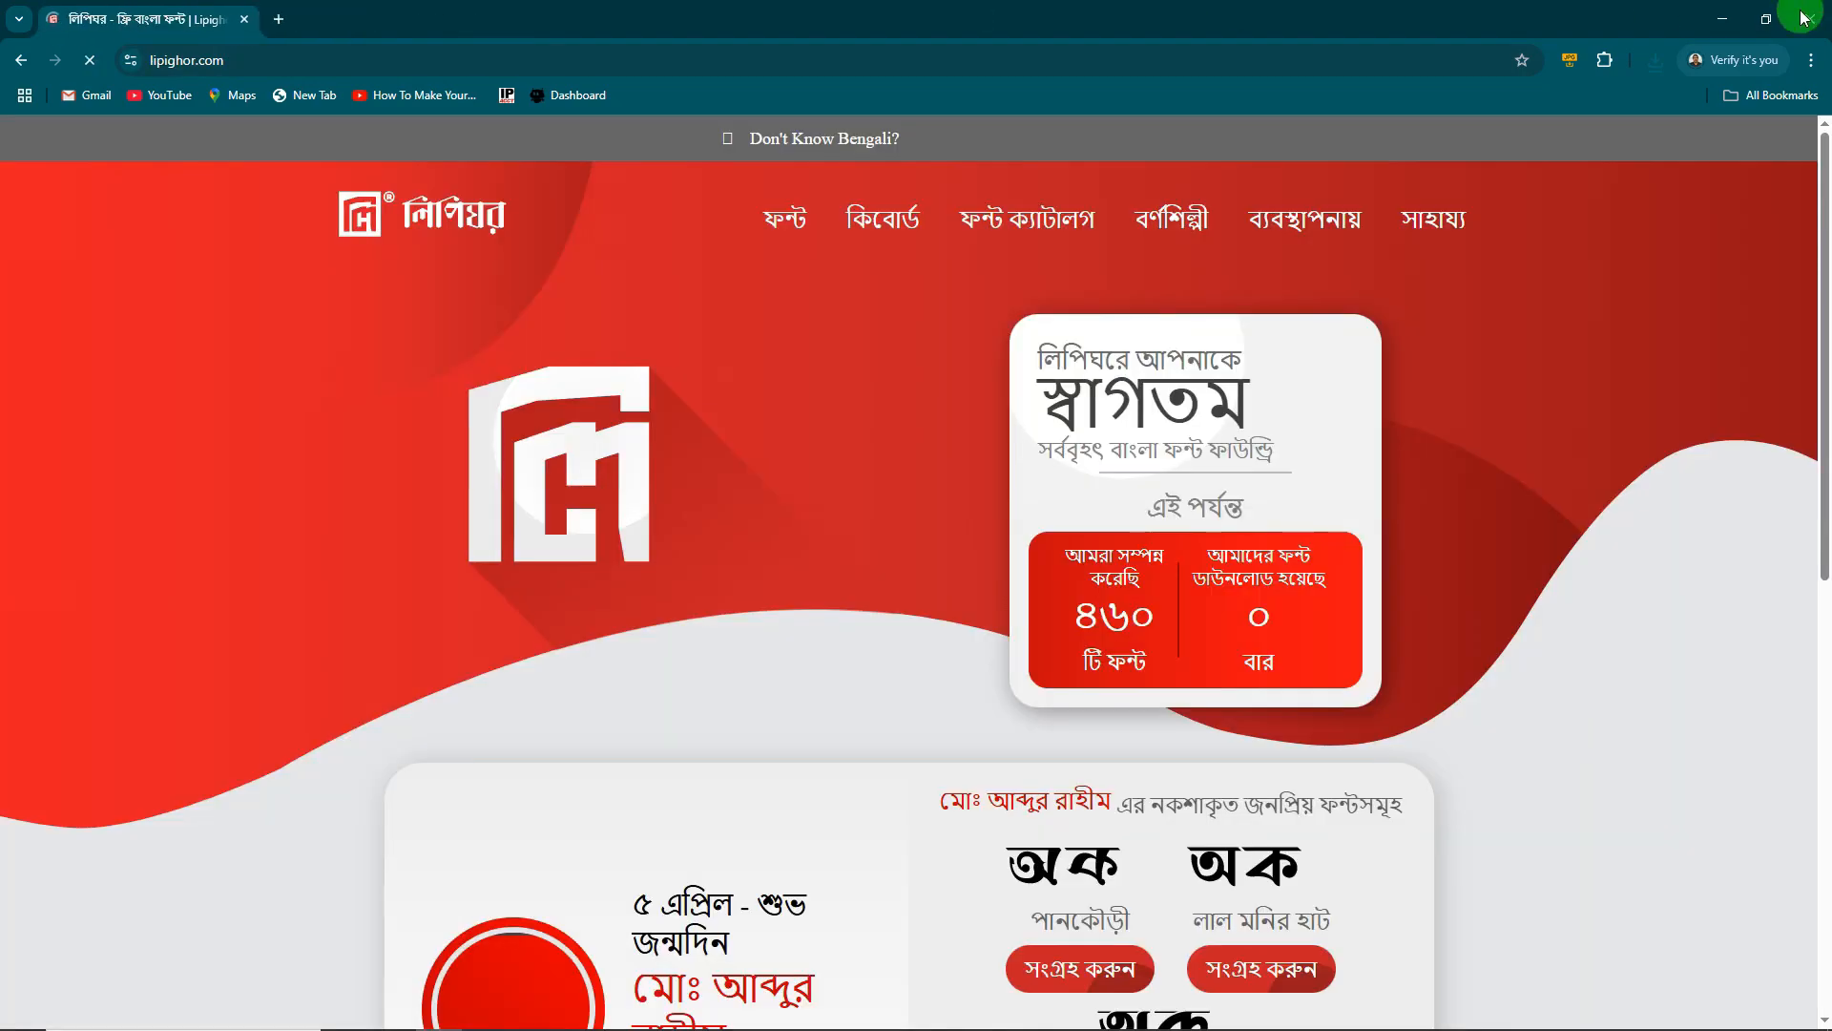
pyautogui.click(1711, 12)
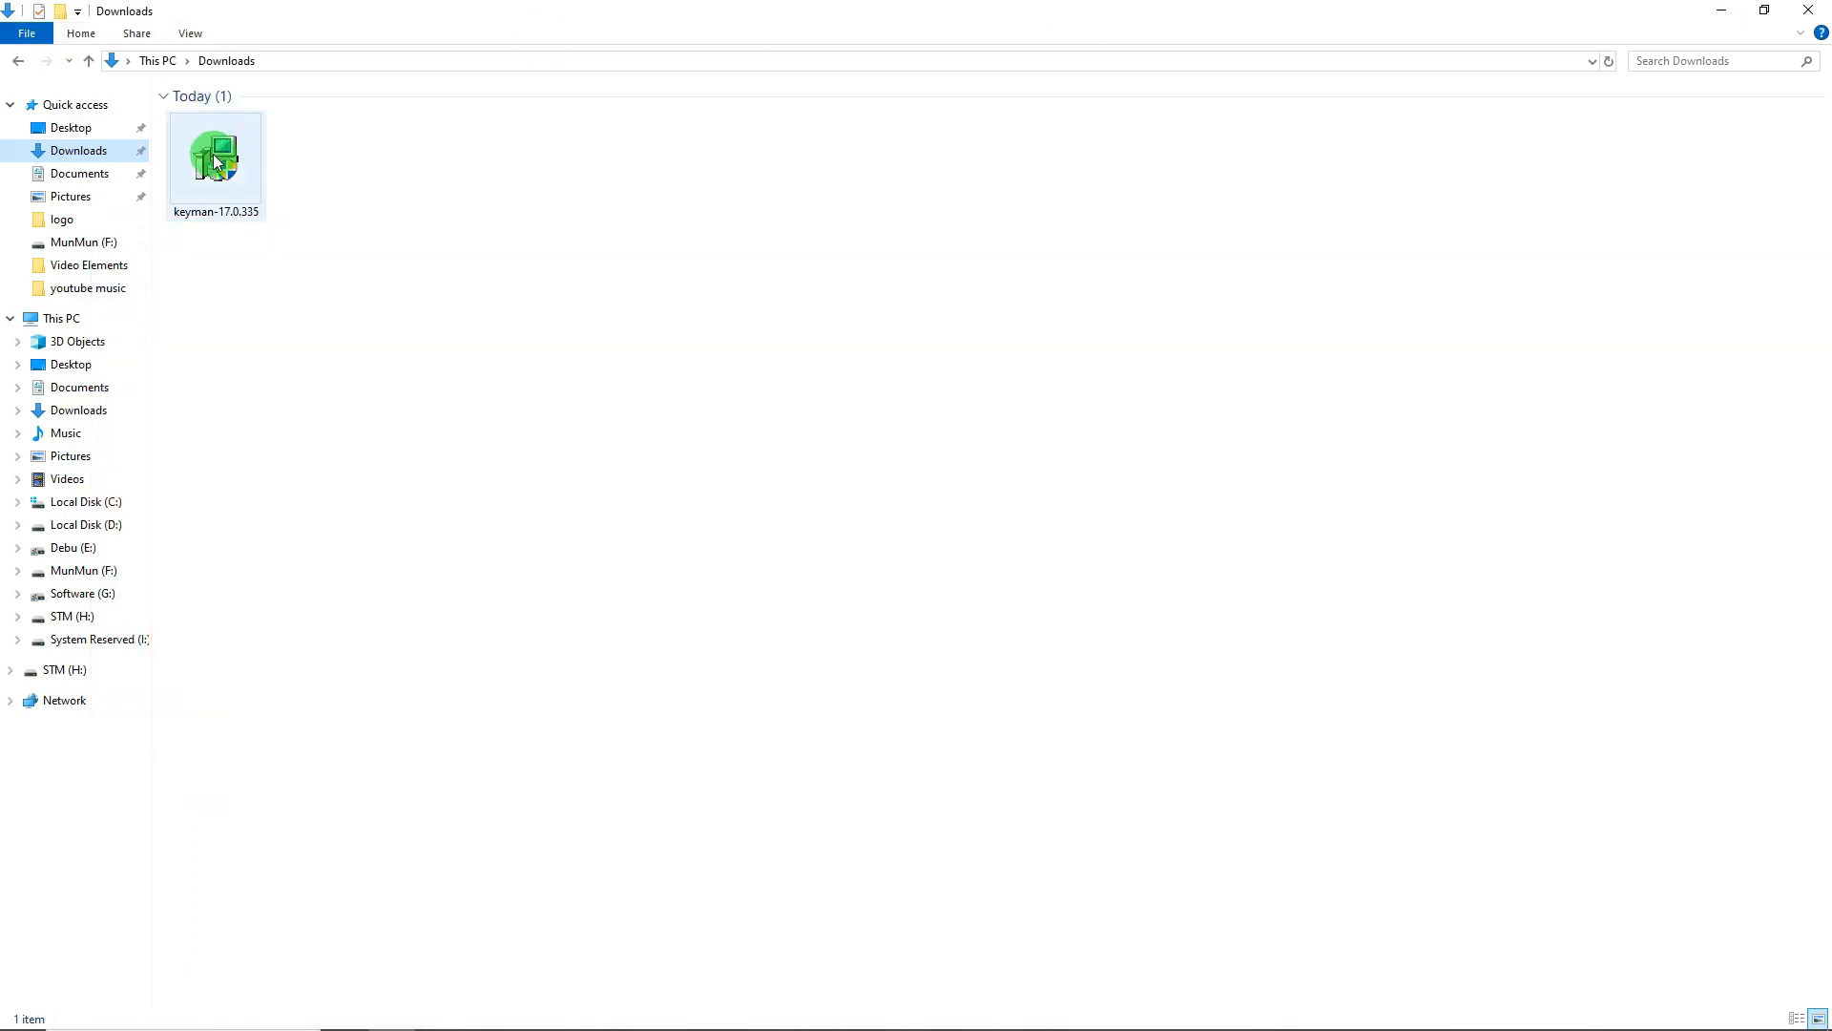
pyautogui.hotkey('alt', 'Tab')
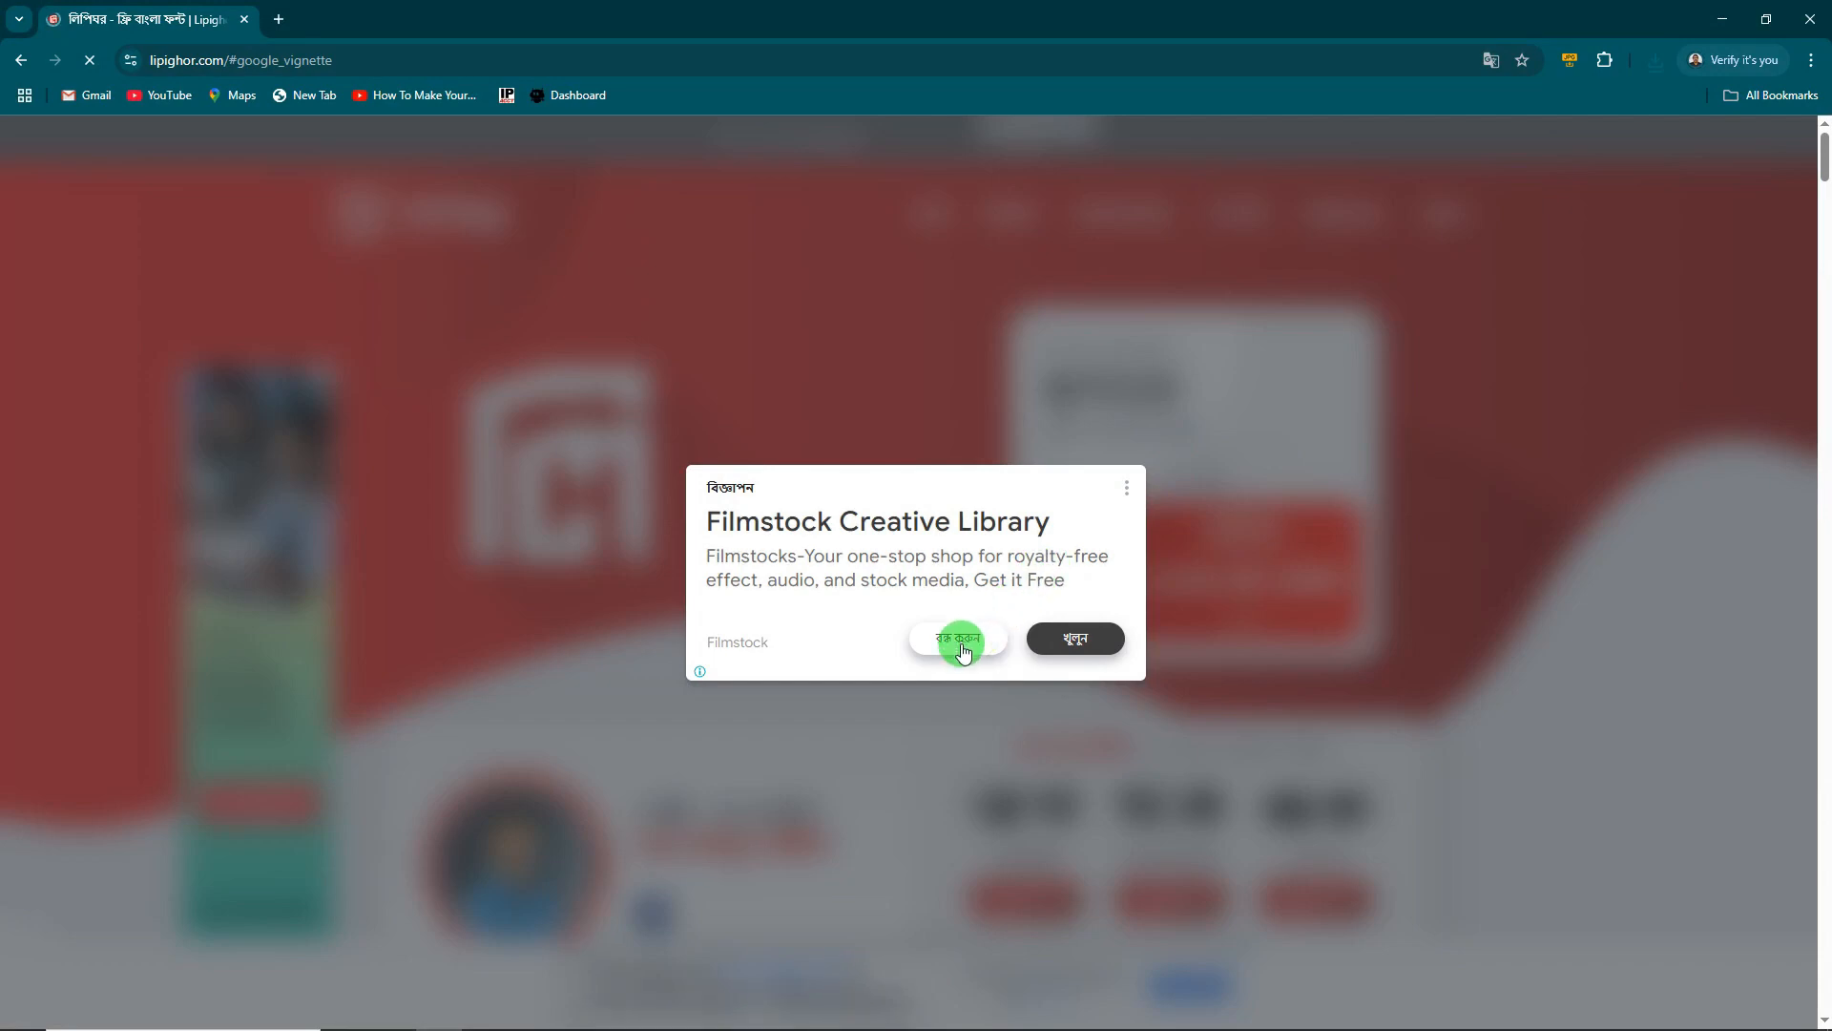
pyautogui.click(955, 638)
pyautogui.moveTo(1022, 213)
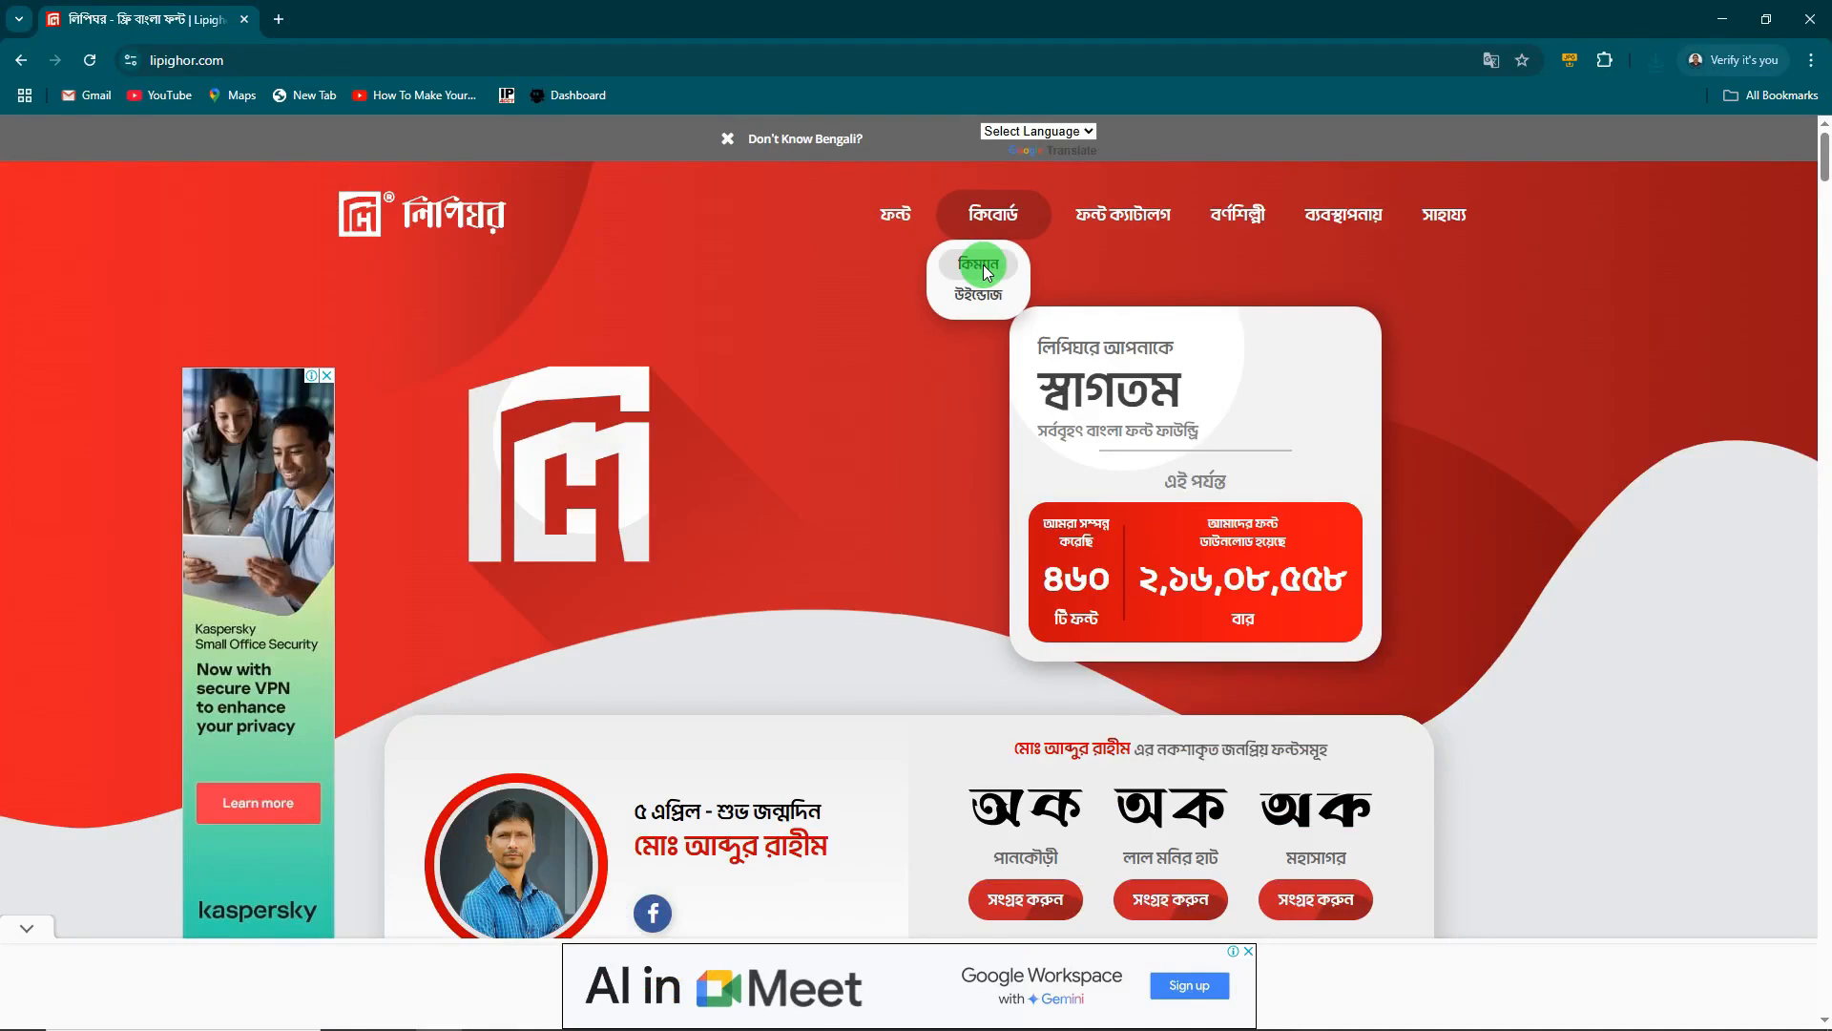
# - Open Lipighor's keyboard download page and scroll through it
pyautogui.click(965, 310)
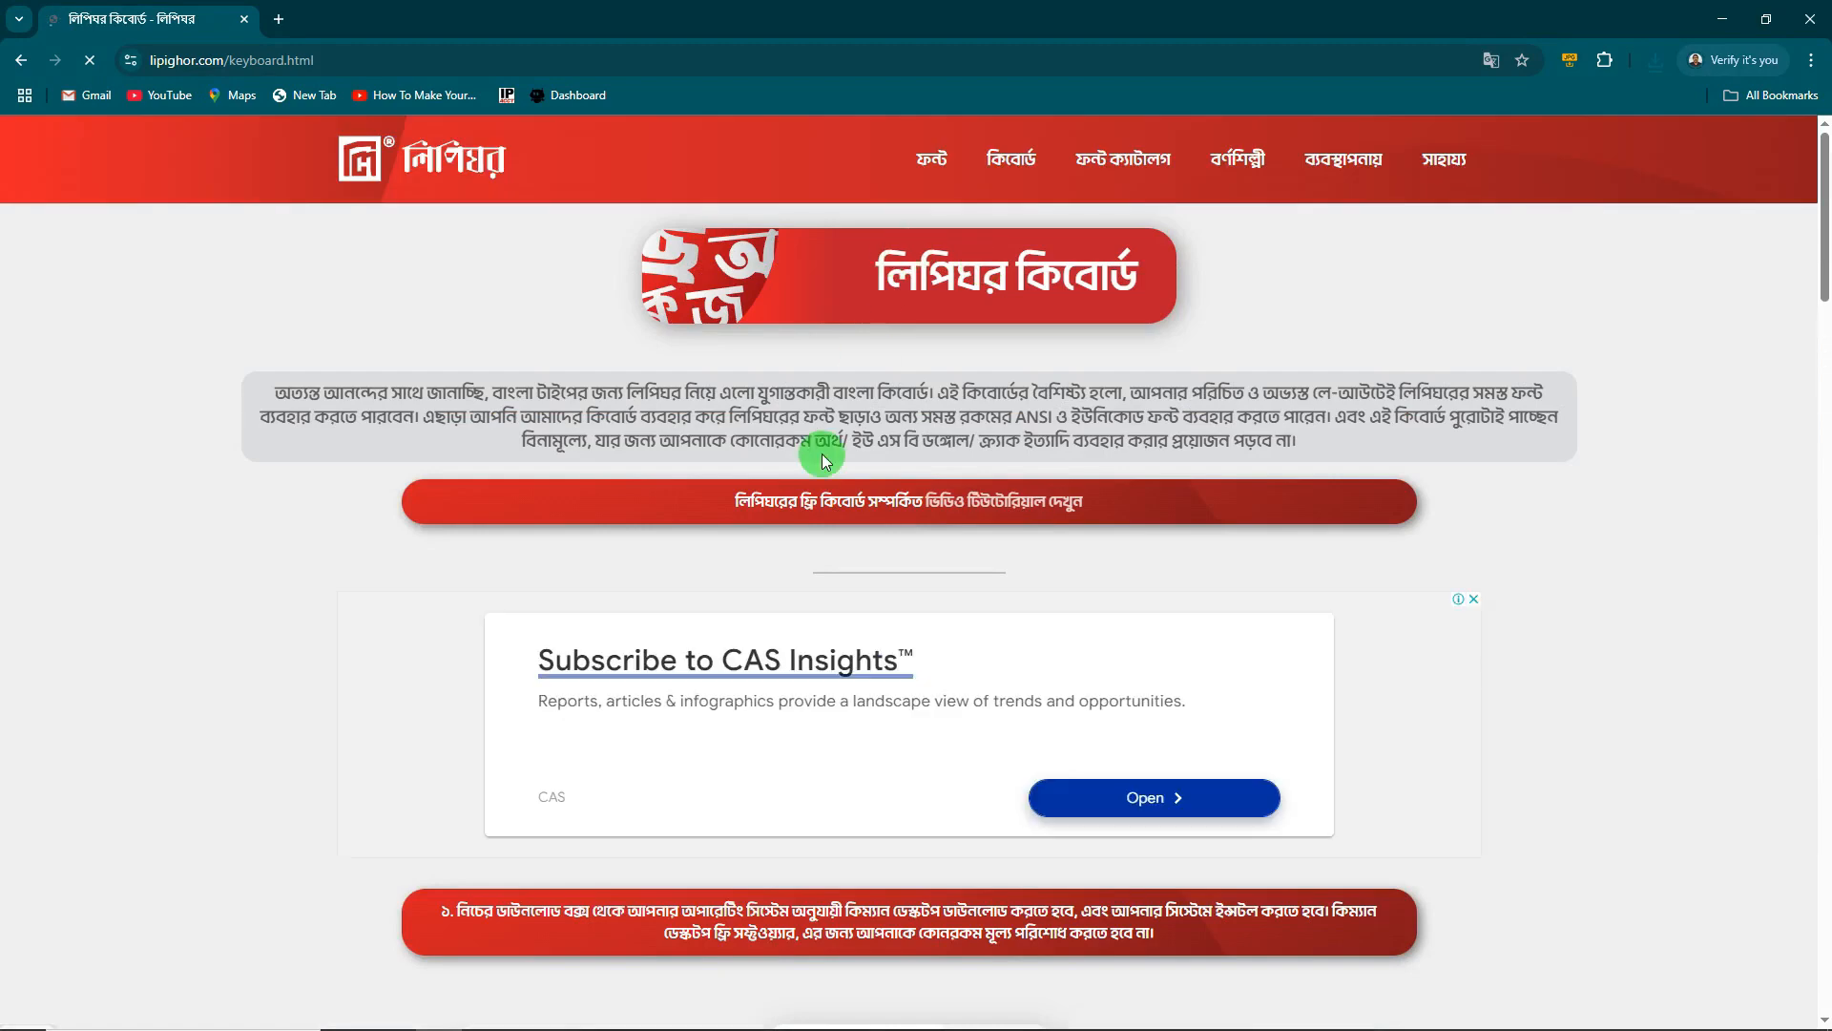
pyautogui.scroll(-6, 826, 461)
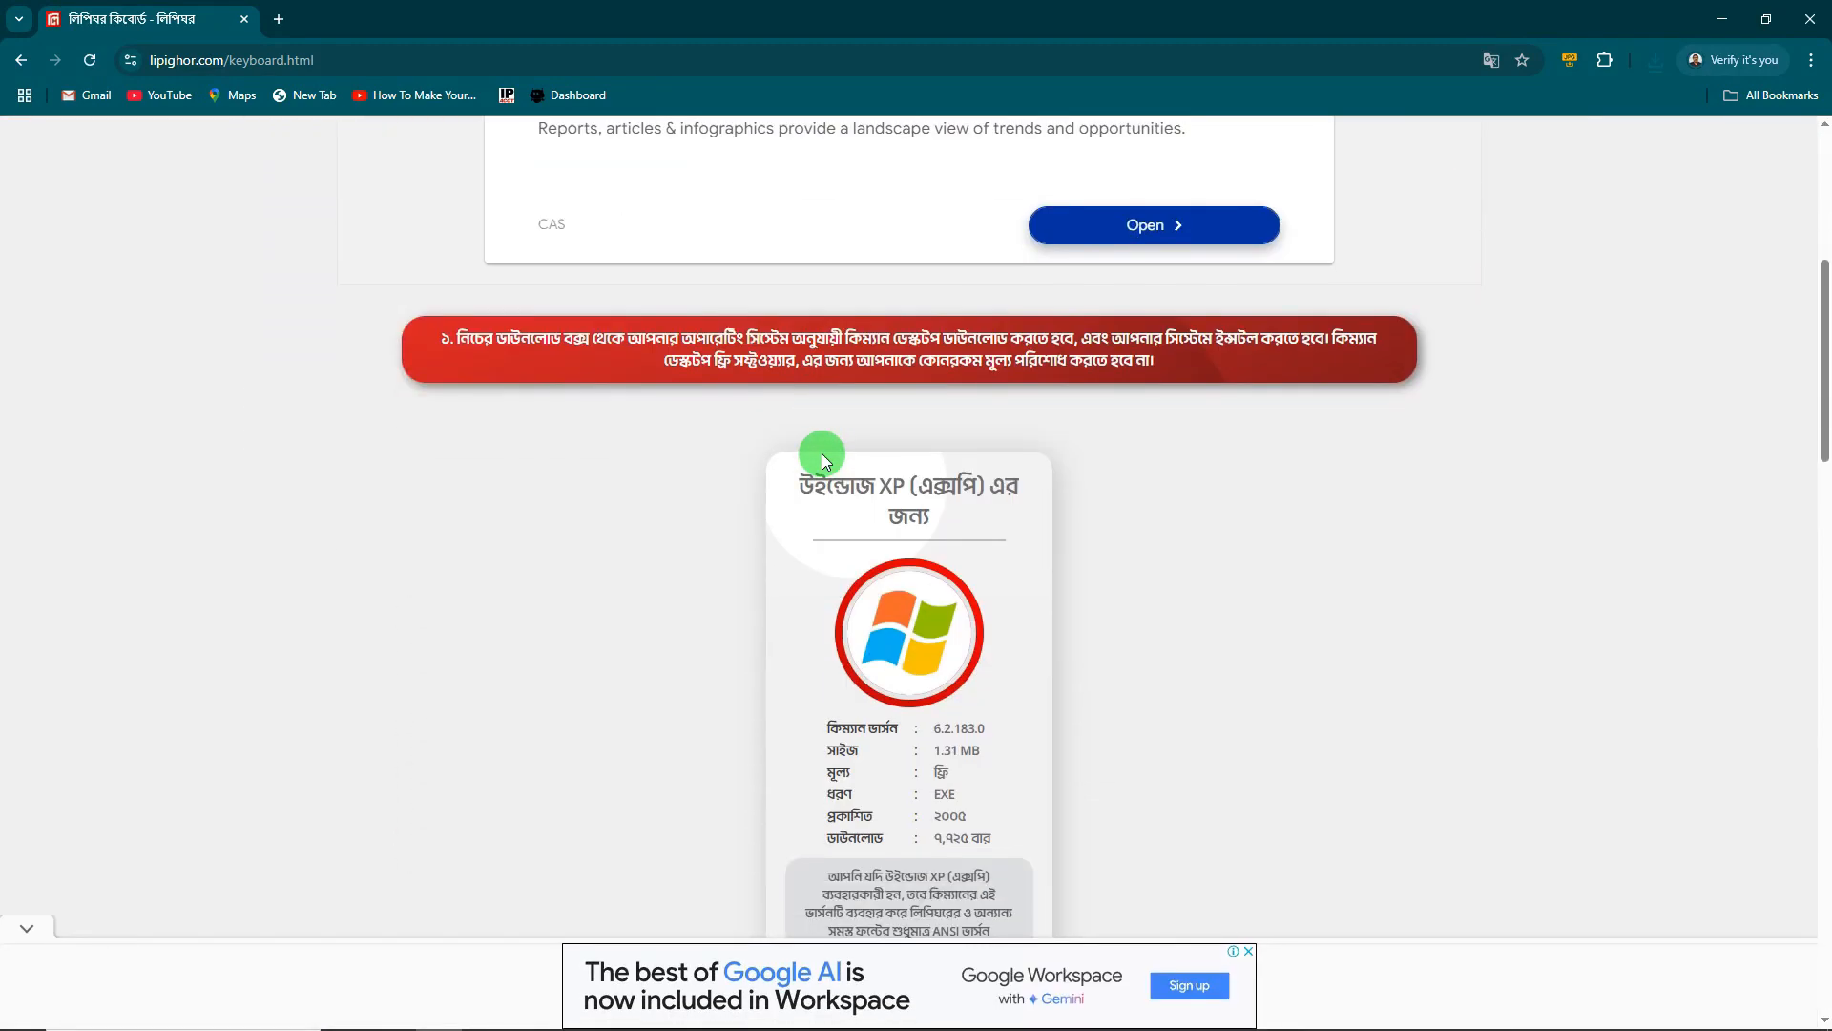
pyautogui.scroll(-10, 826, 460)
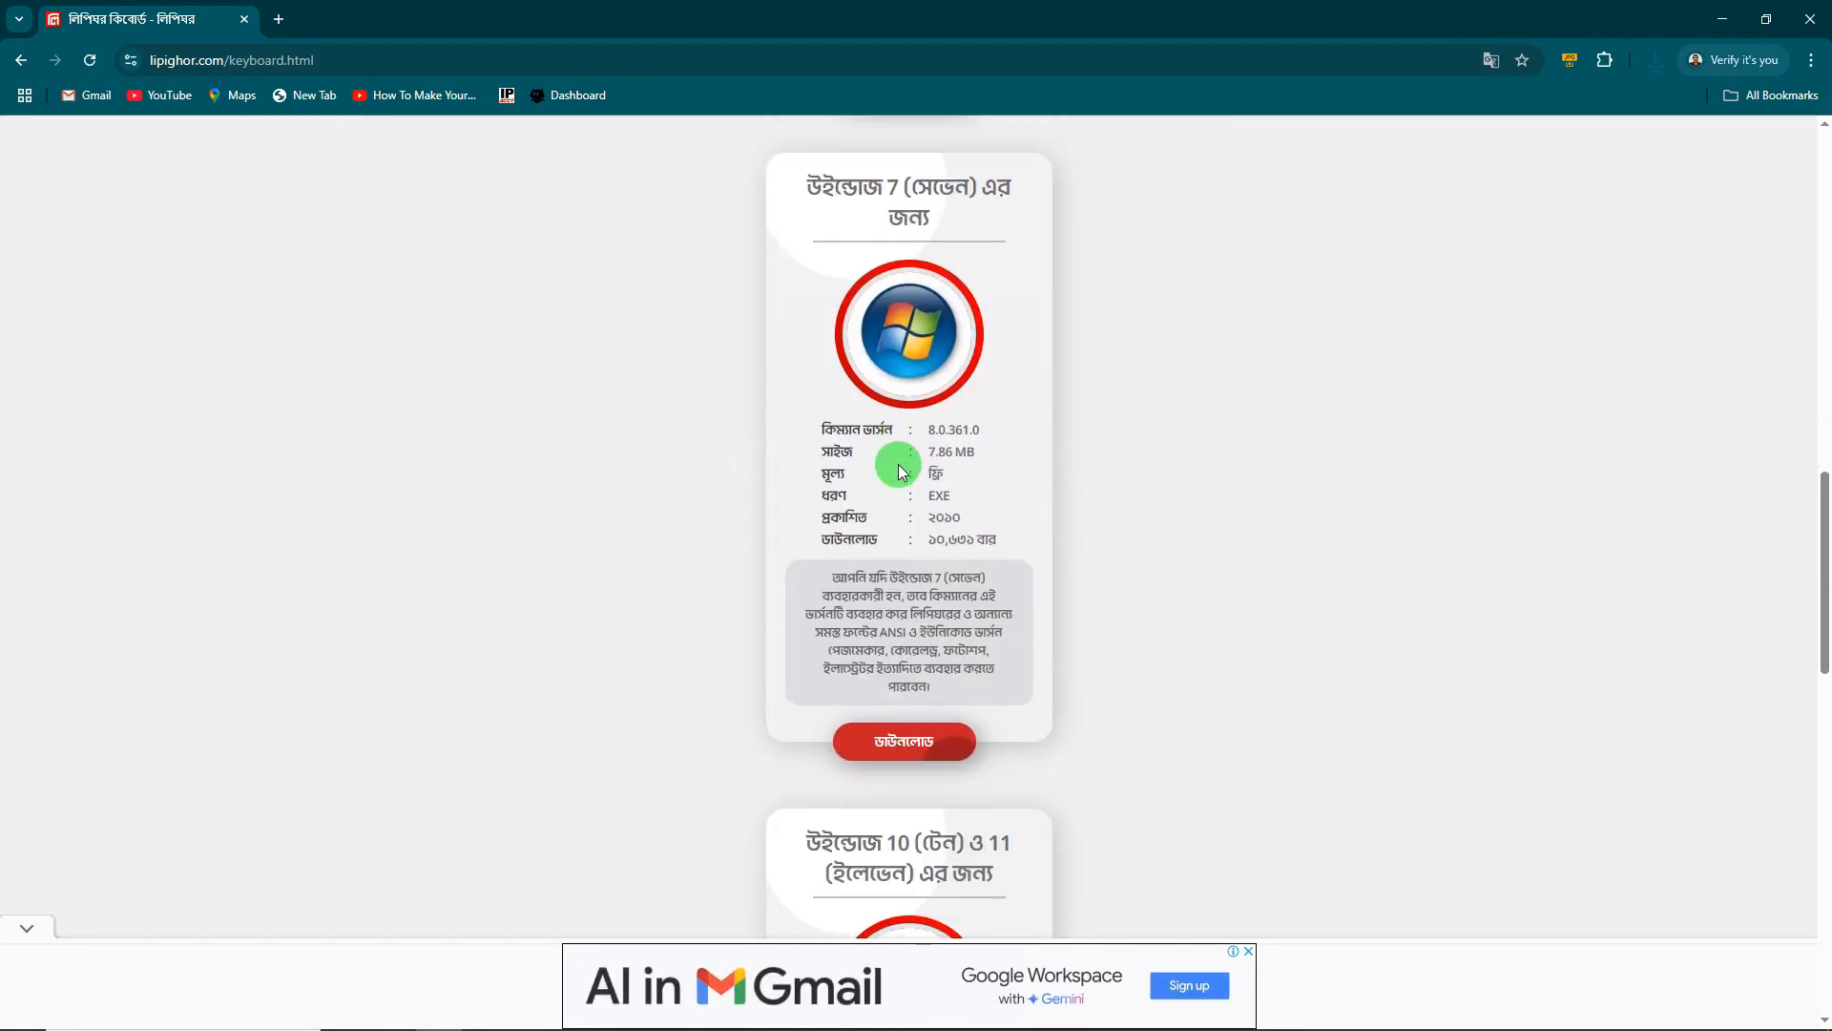
pyautogui.scroll(-16, 899, 465)
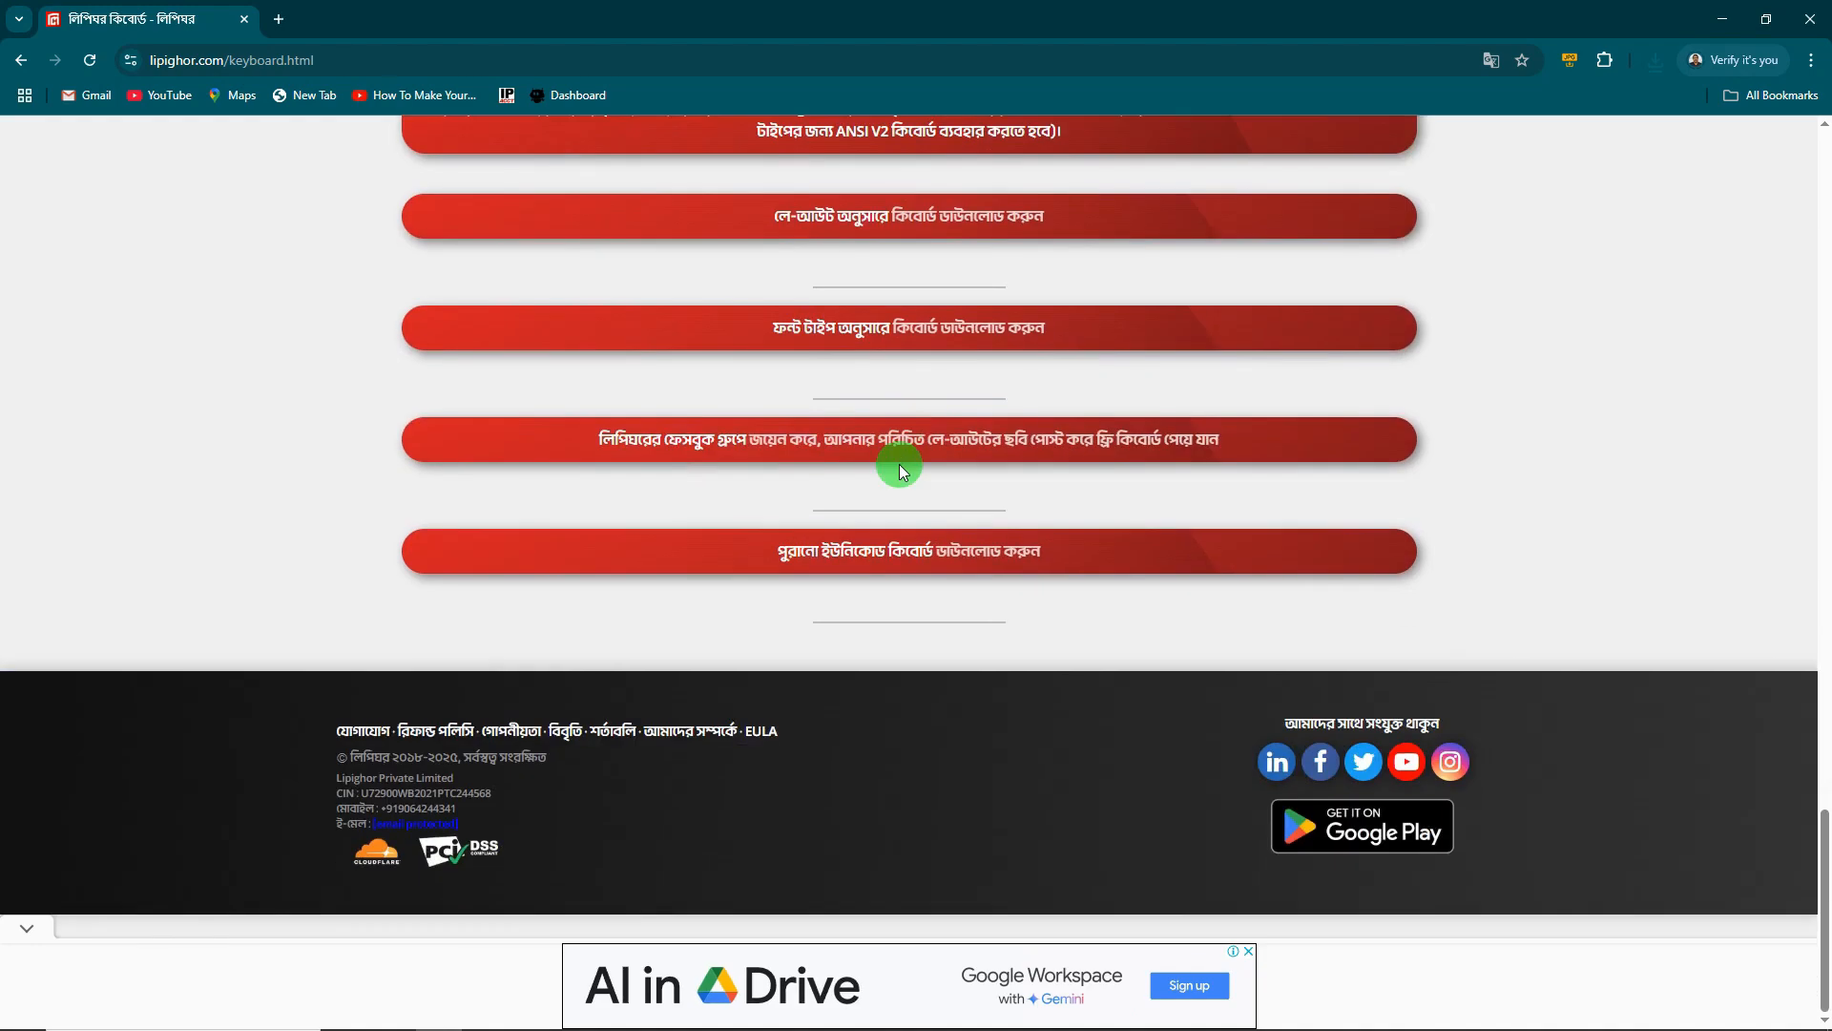
pyautogui.scroll(4, 899, 468)
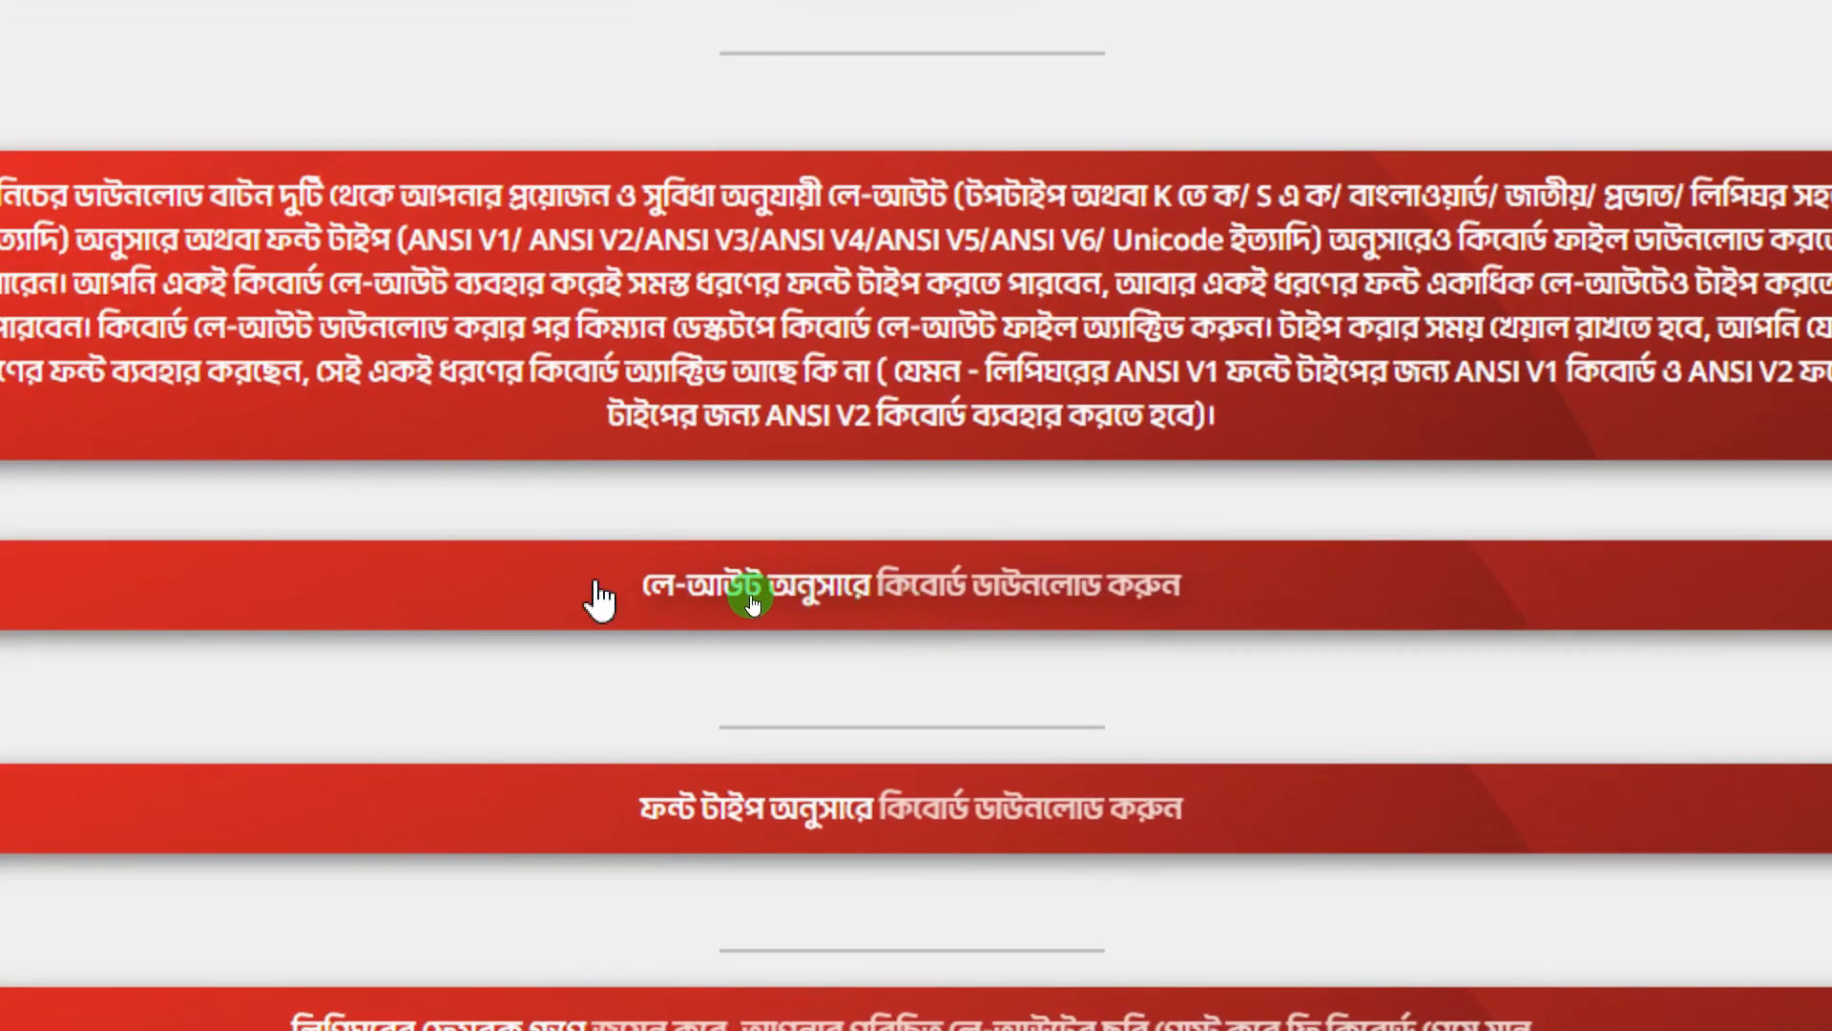
# - Open the layout-based keyboard downloads page and browse the layout cards like টপটাইপ and বাংলাওয়ার্ড
pyautogui.click(959, 604)
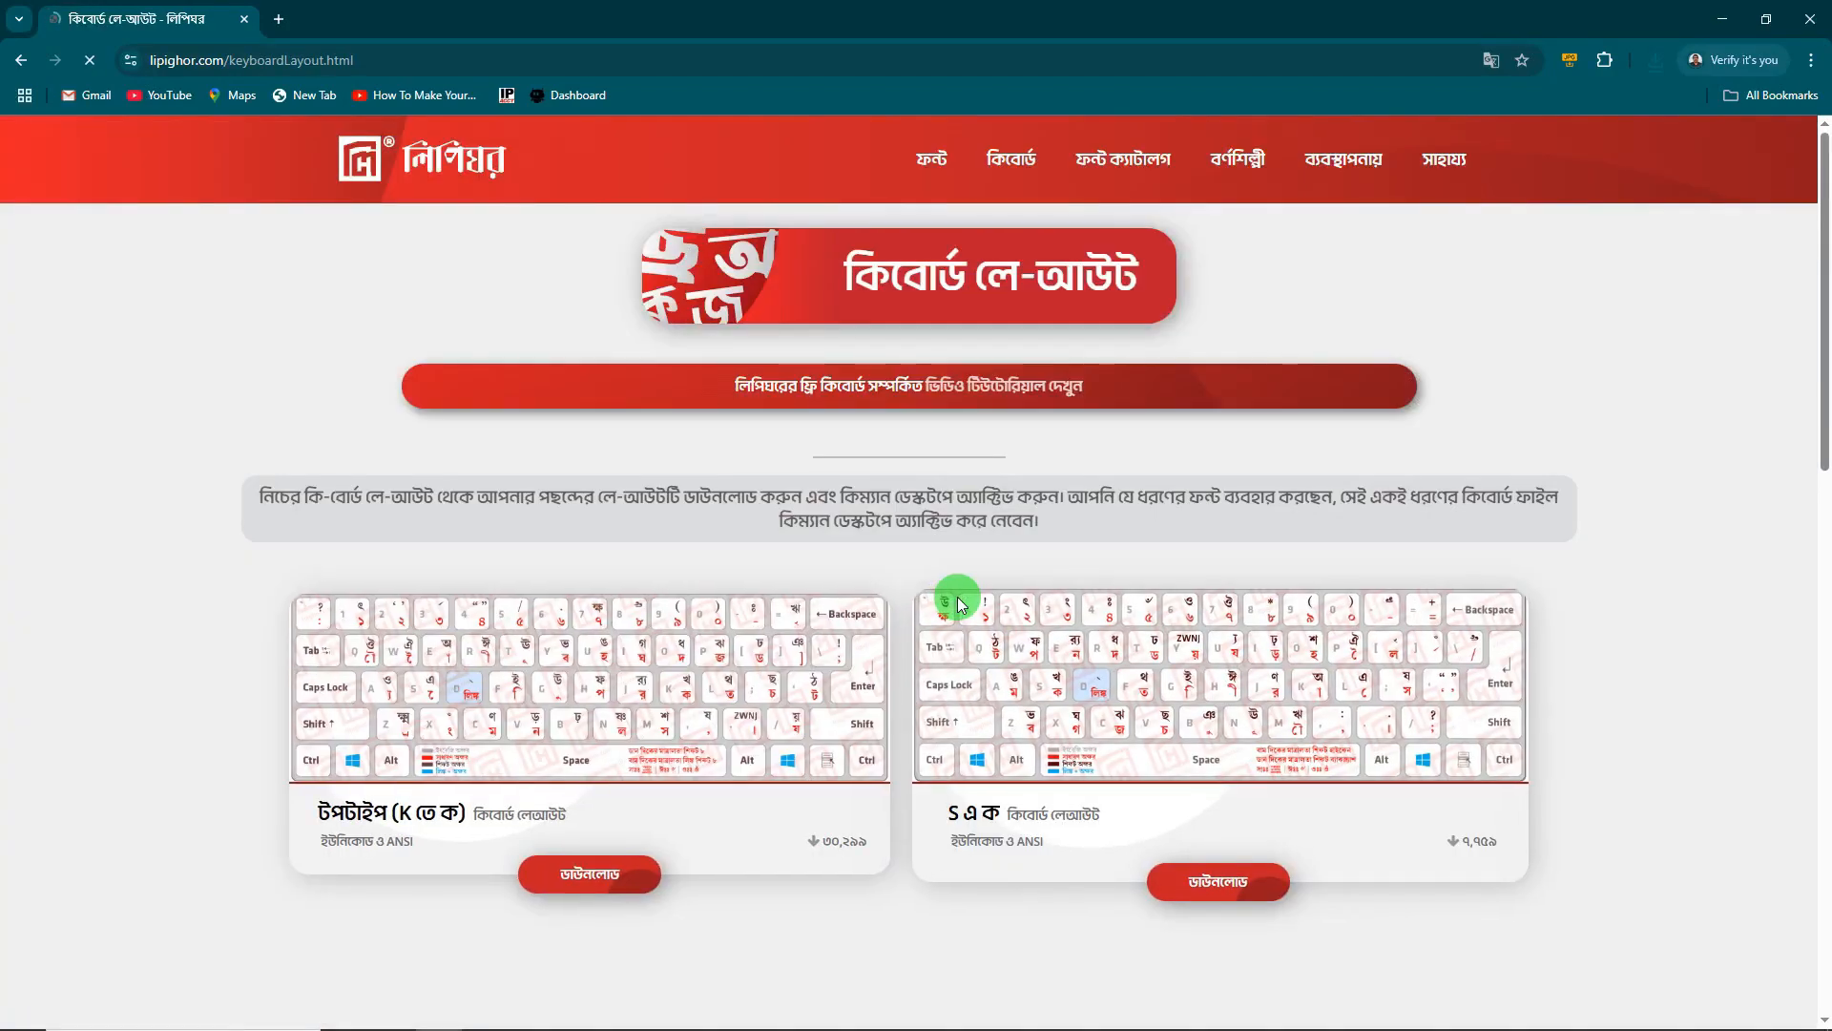
pyautogui.scroll(-2, 800, 594)
pyautogui.scroll(-2, 800, 595)
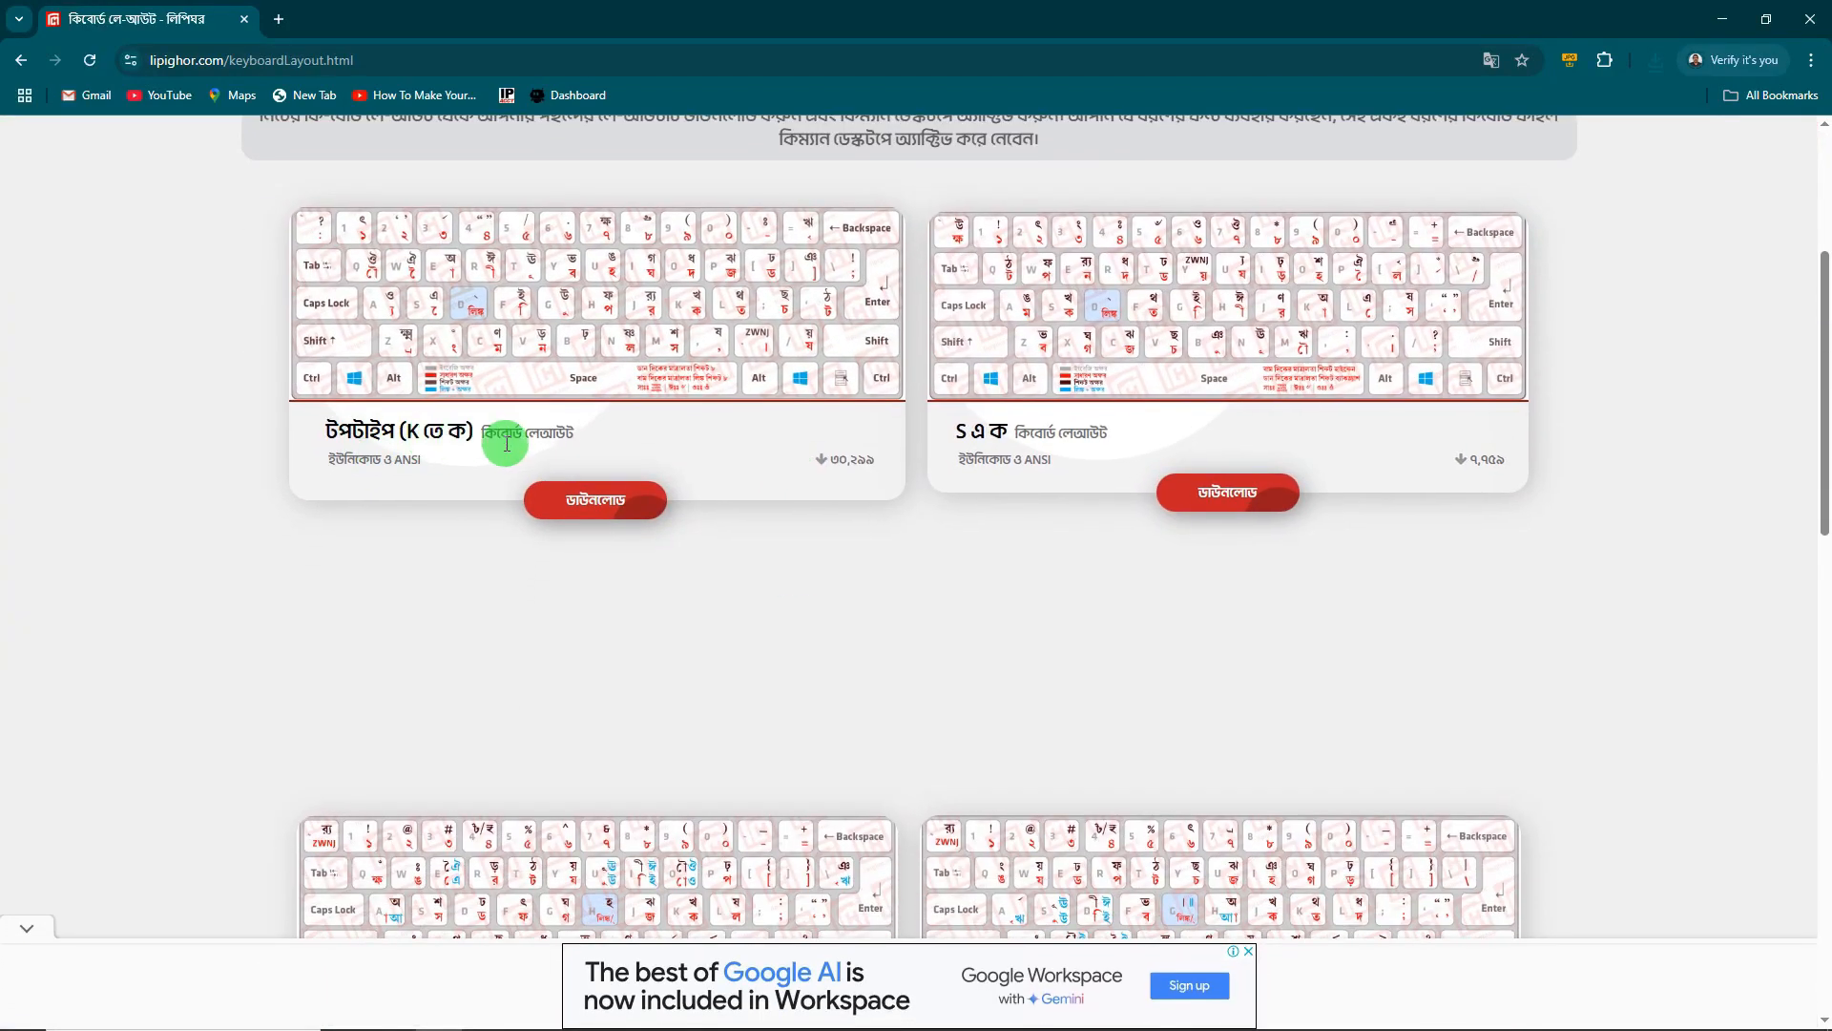
pyautogui.scroll(-5, 887, 494)
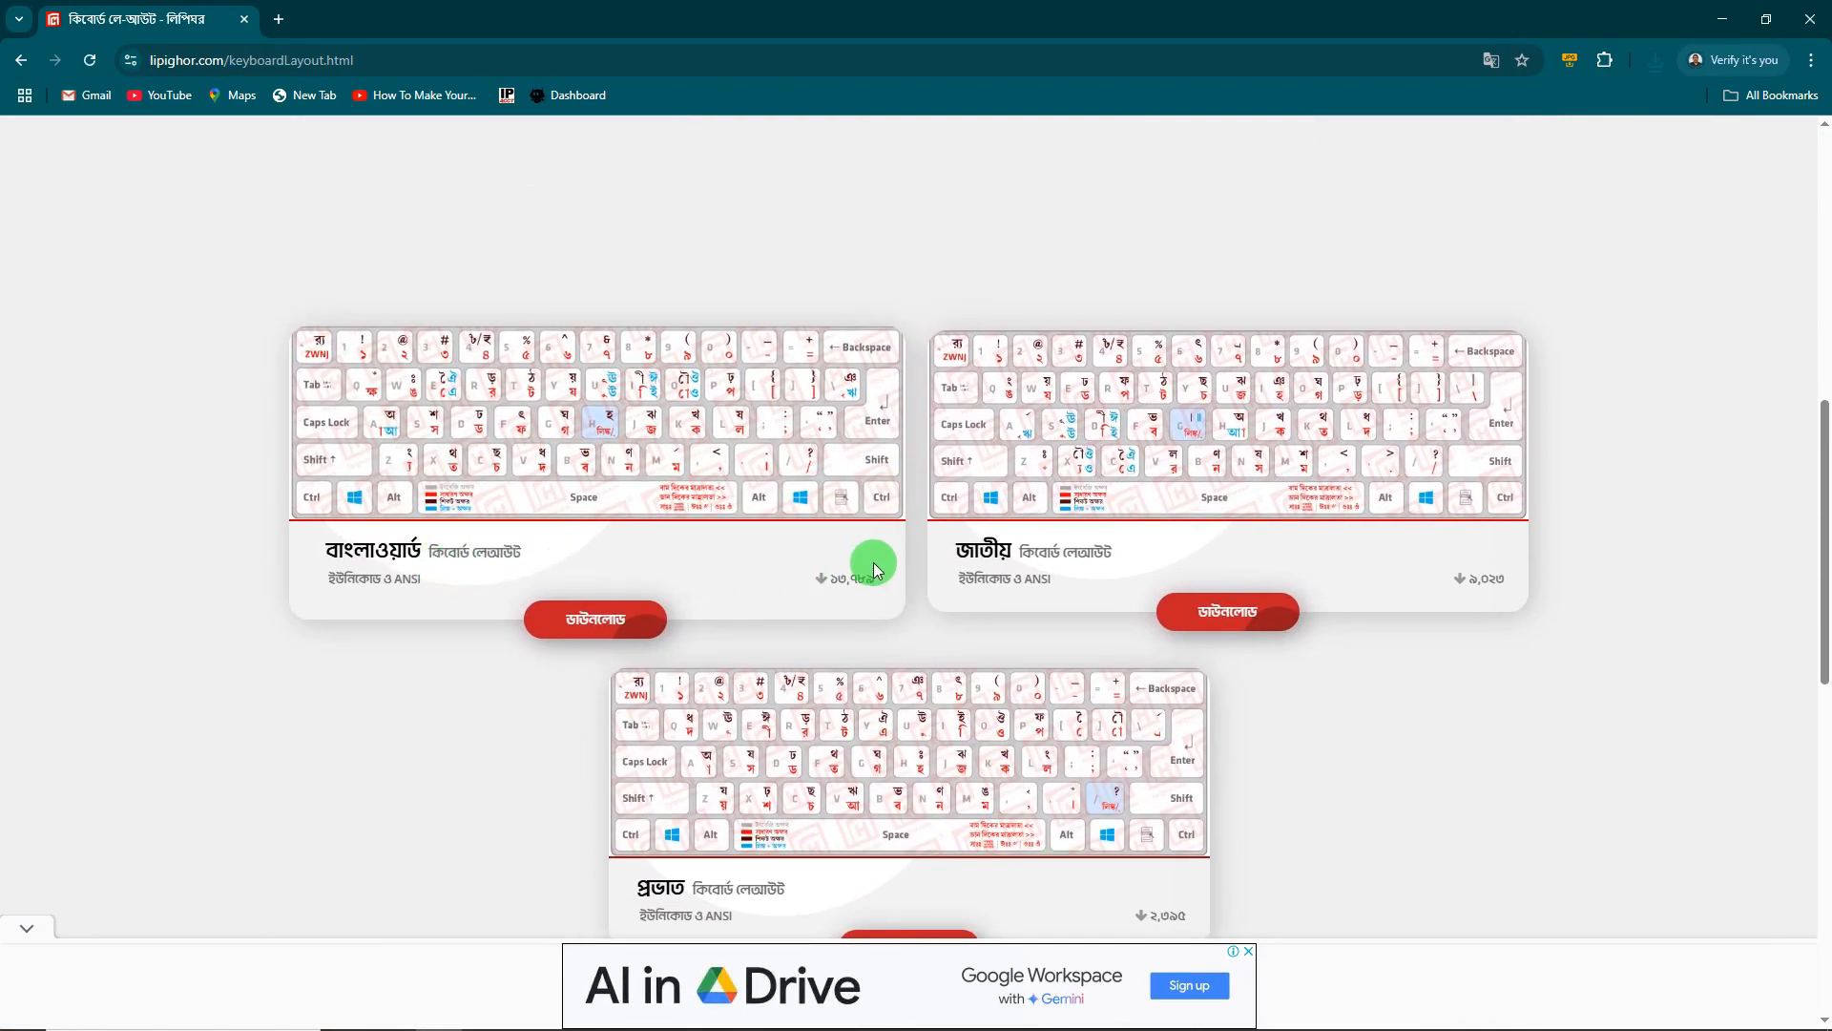
pyautogui.scroll(-2, 871, 563)
pyautogui.scroll(-4, 882, 592)
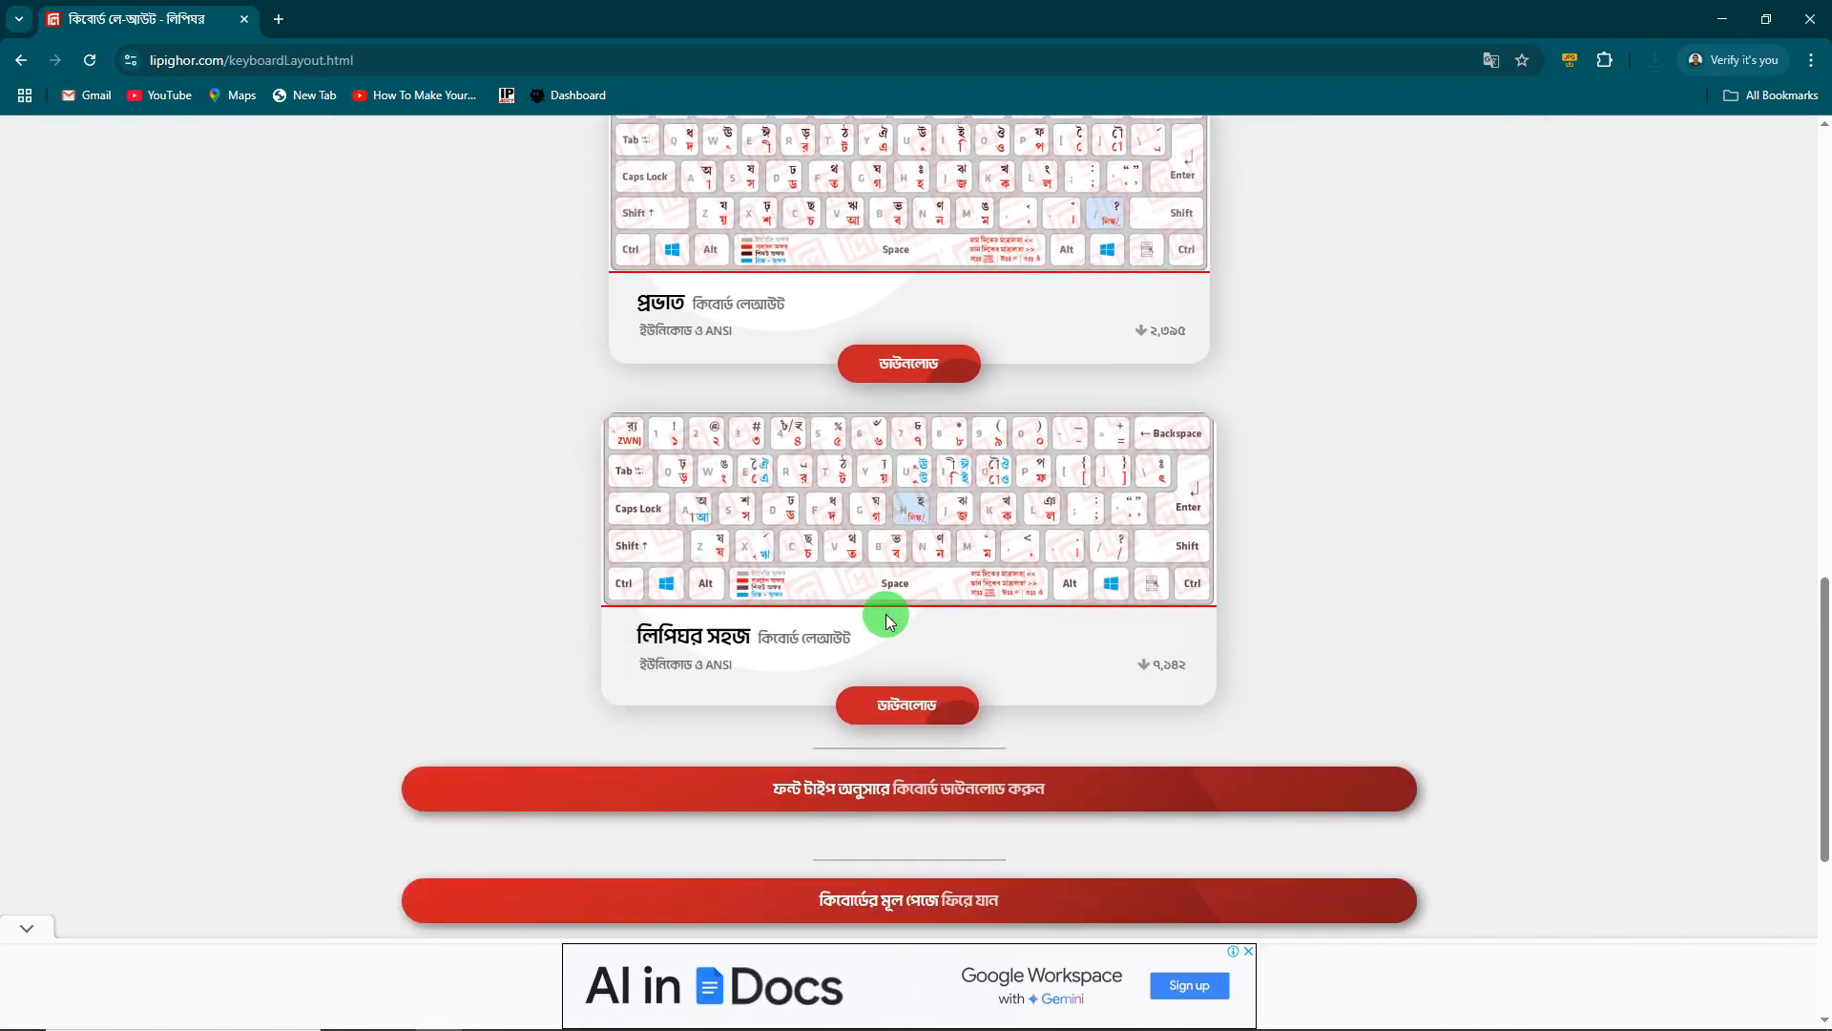
pyautogui.scroll(-2, 888, 621)
pyautogui.scroll(3, 873, 601)
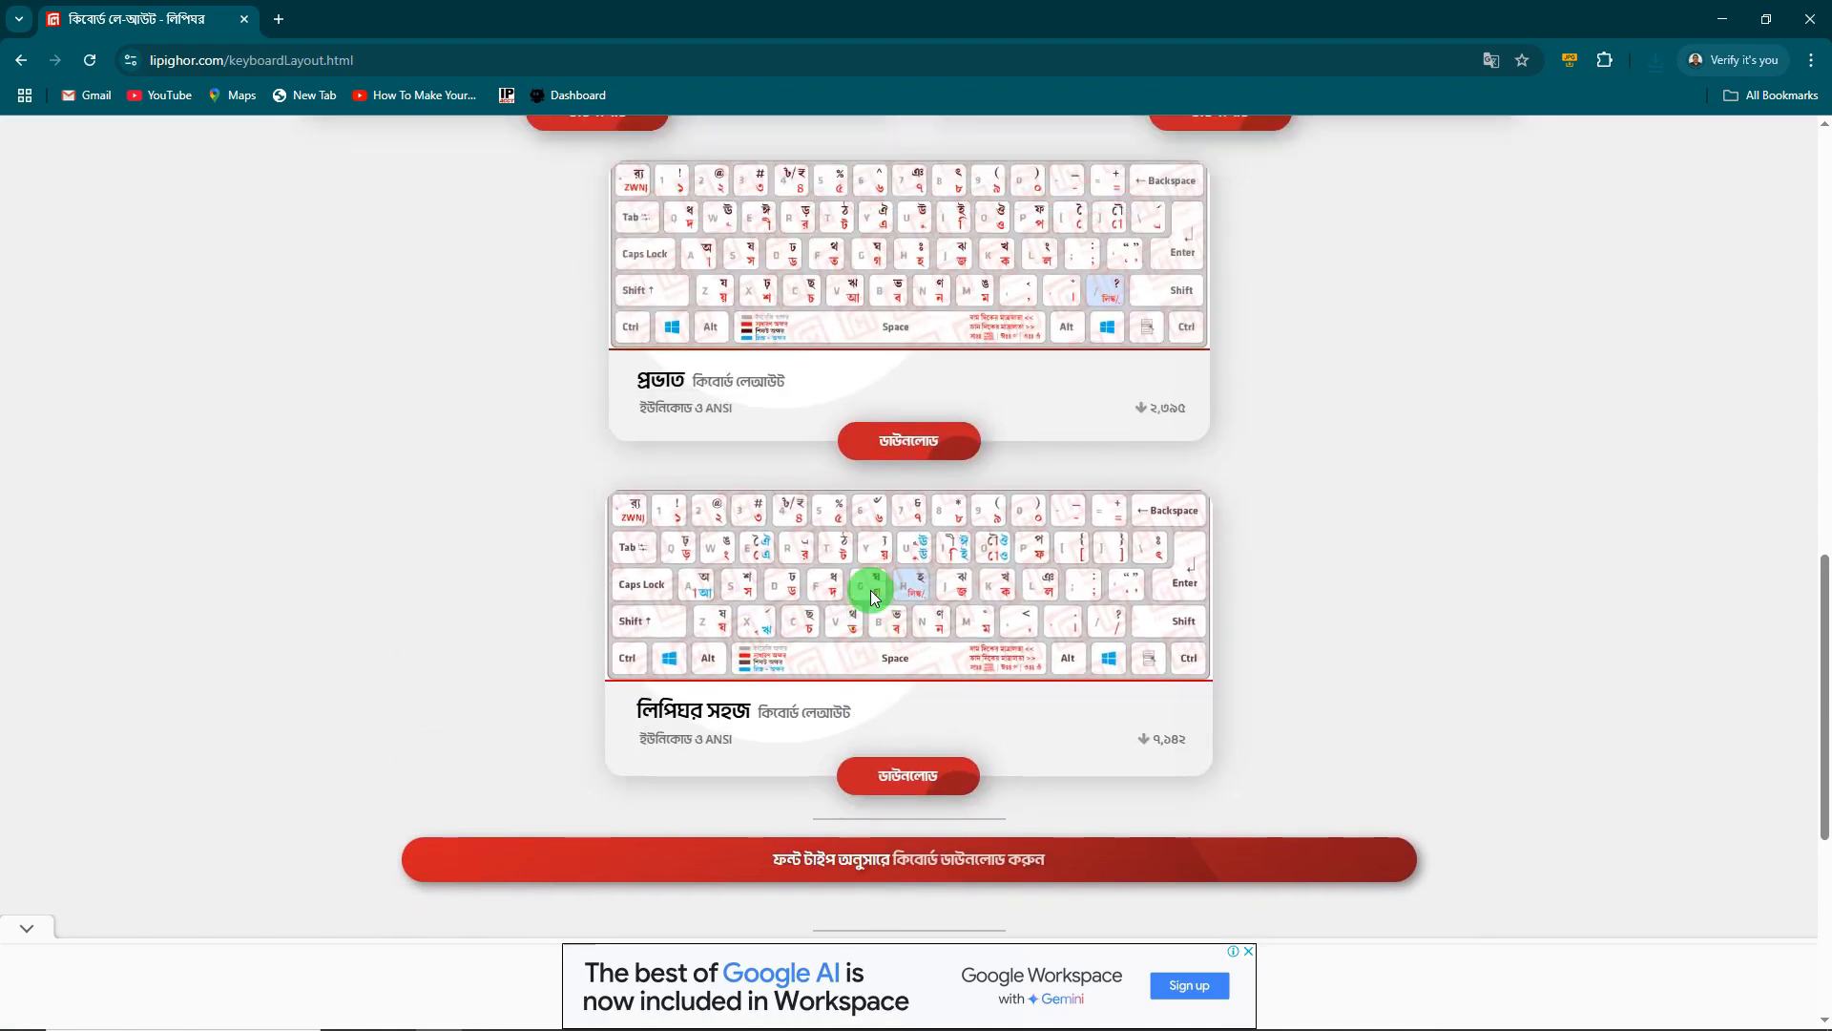
pyautogui.scroll(10, 870, 596)
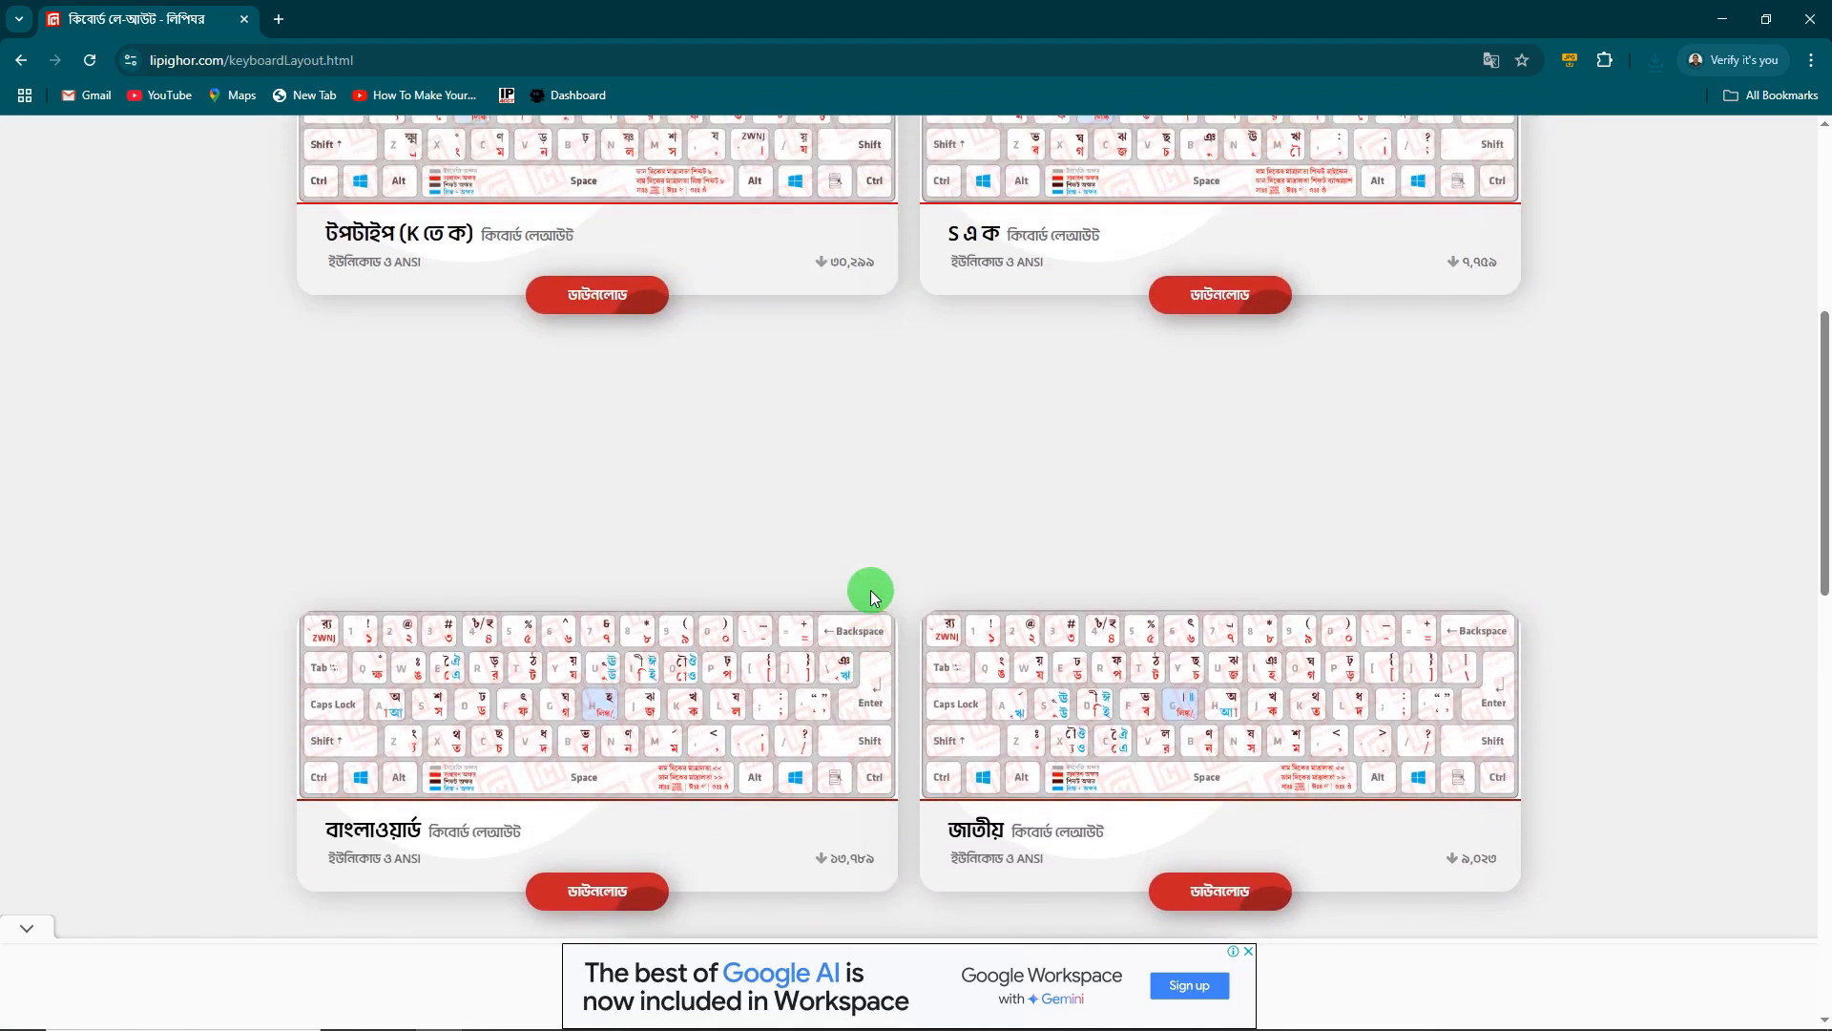
pyautogui.scroll(2, 870, 597)
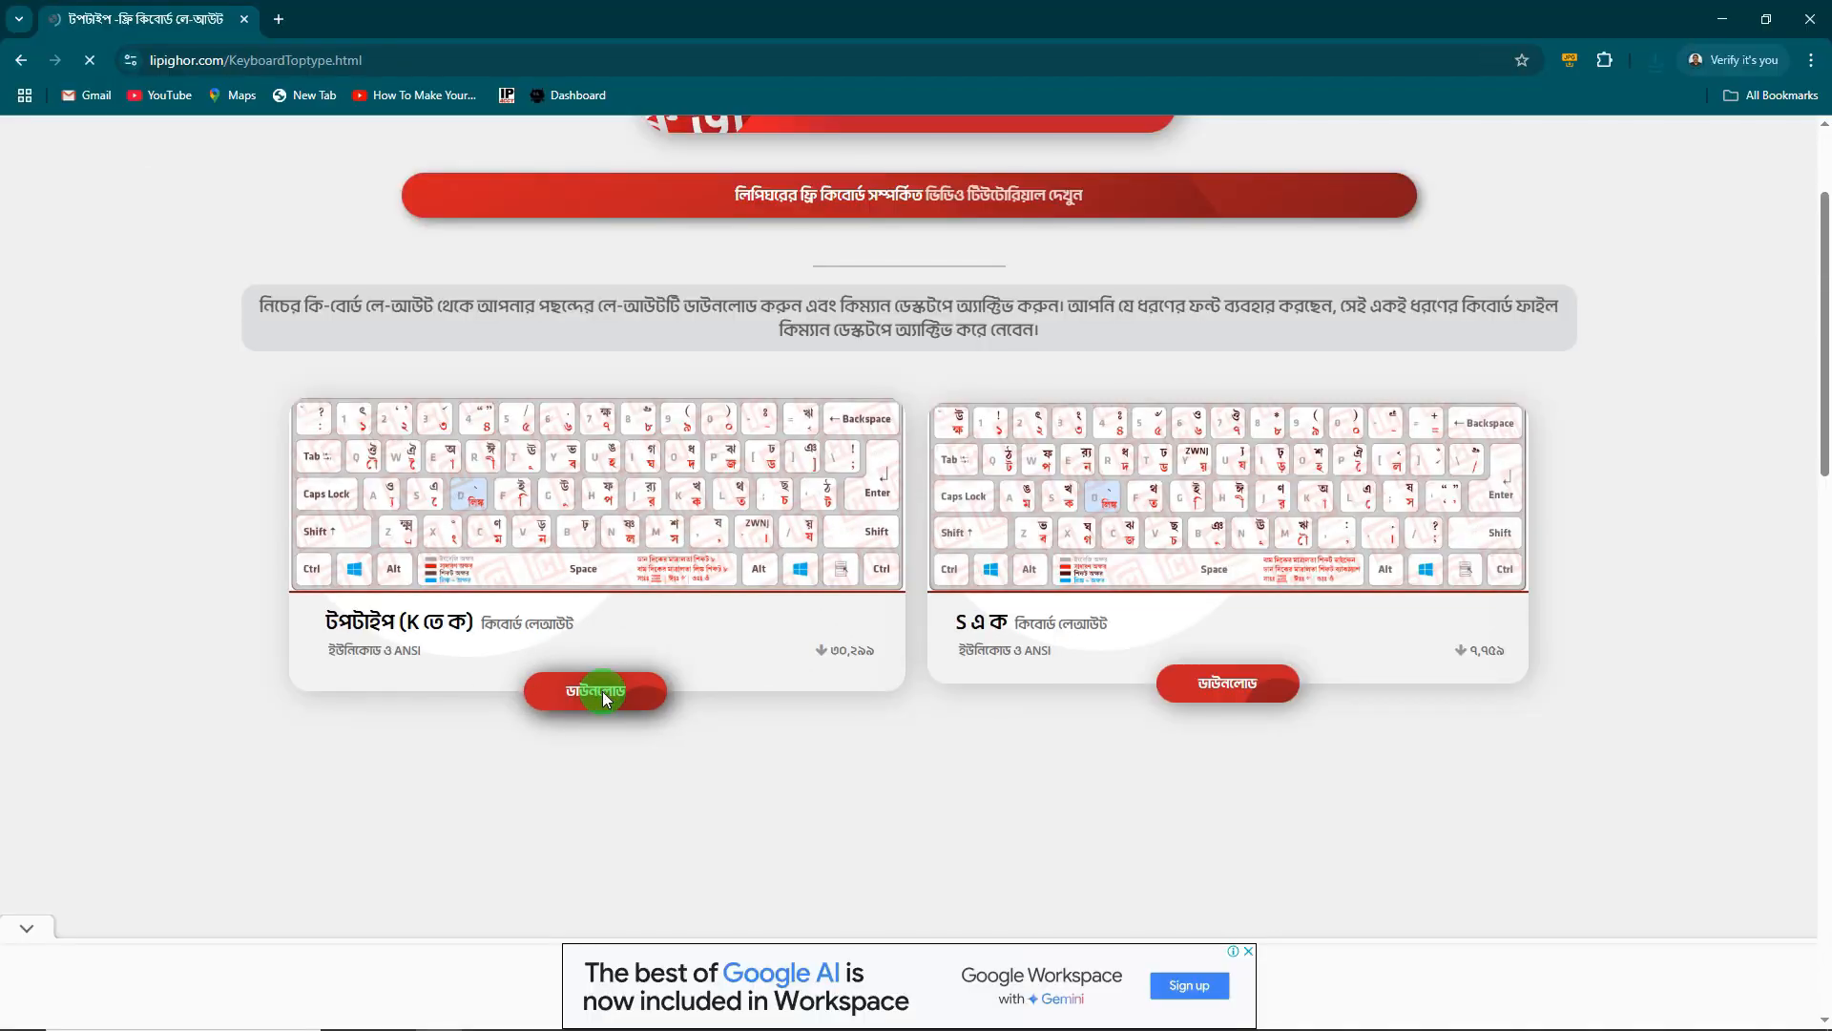
# - Download the টপটাইপ layout's Unicode and ANSI V3 keyboard files, then minimize Chrome
pyautogui.click(603, 690)
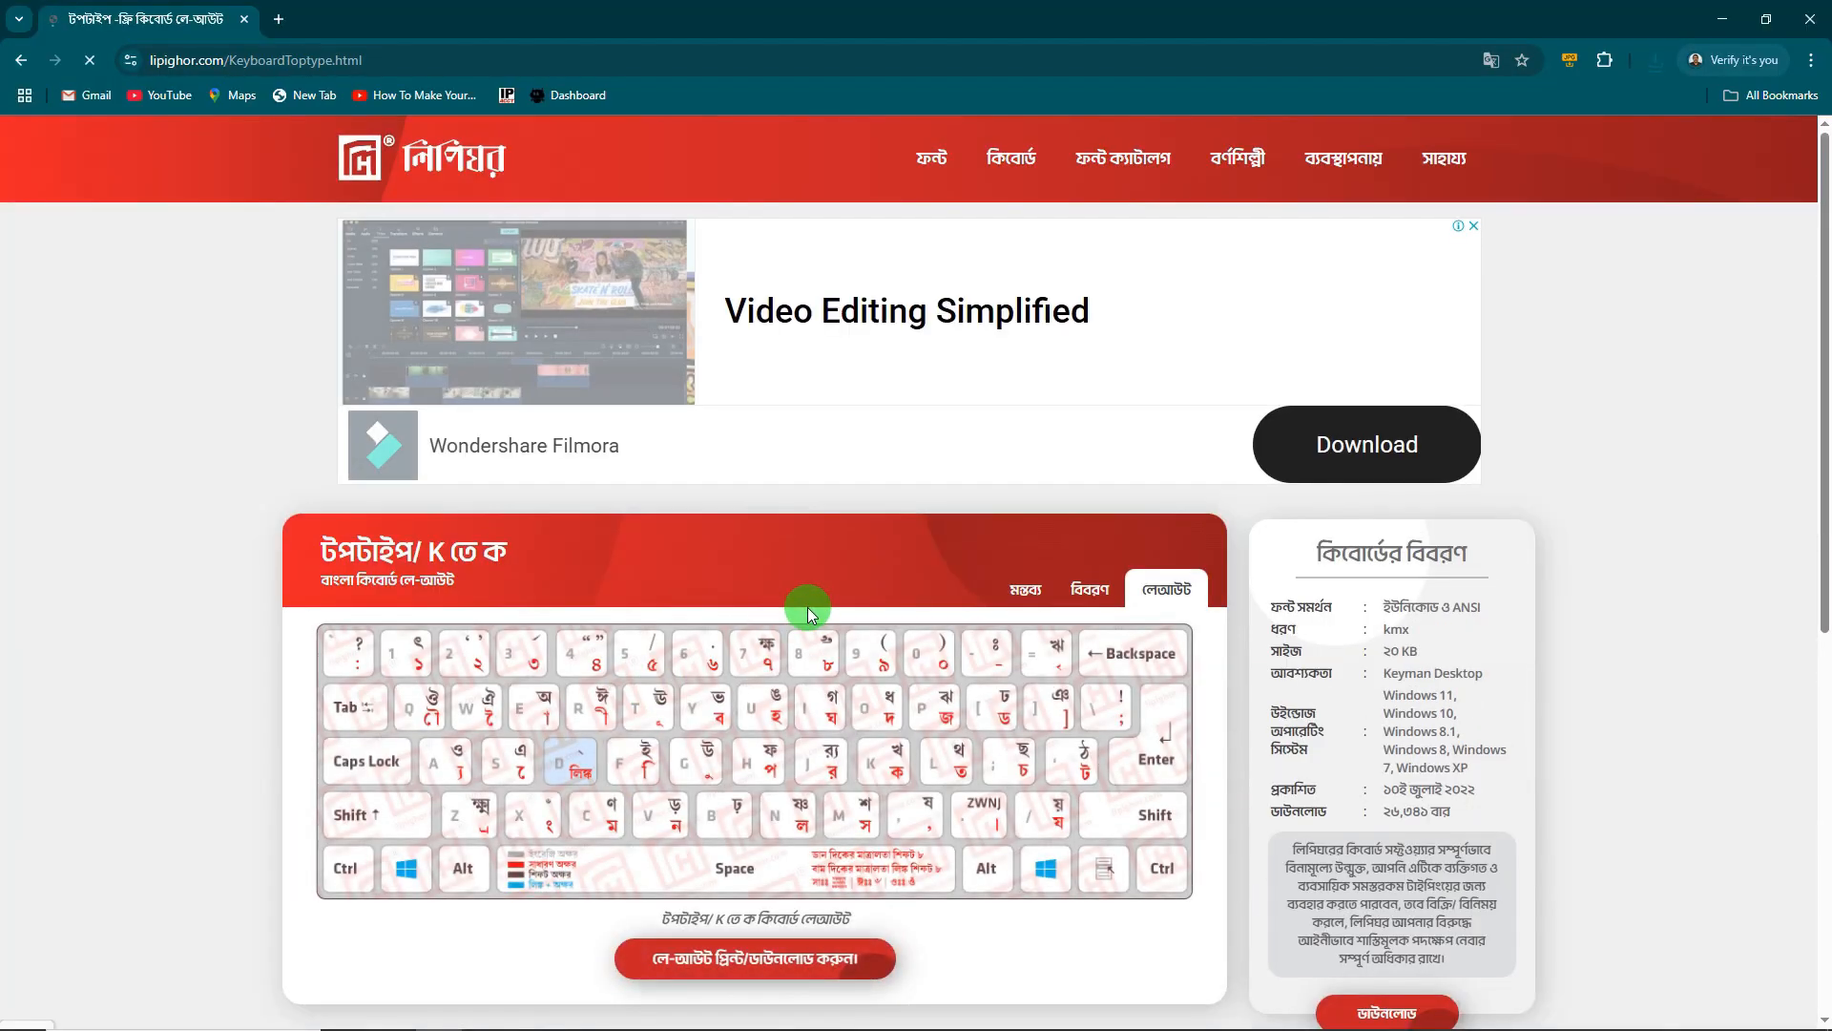
pyautogui.scroll(-4, 805, 605)
pyautogui.click(1384, 638)
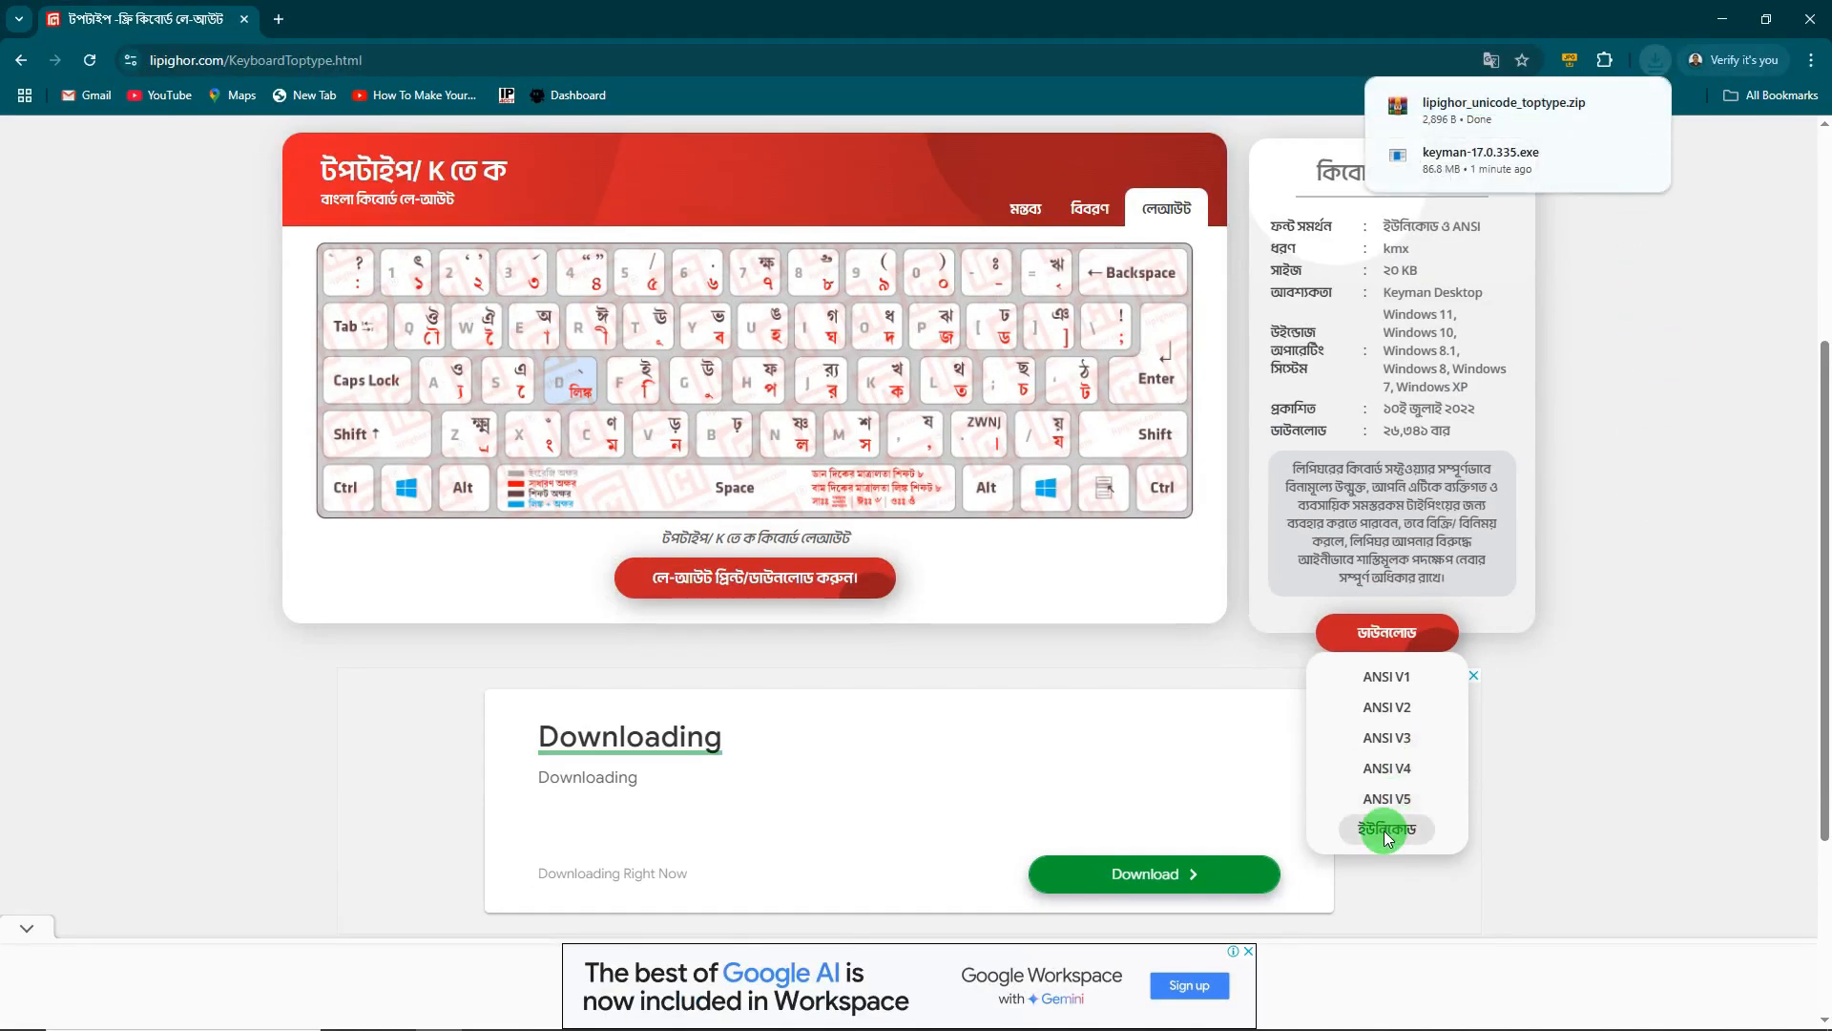
pyautogui.click(1396, 742)
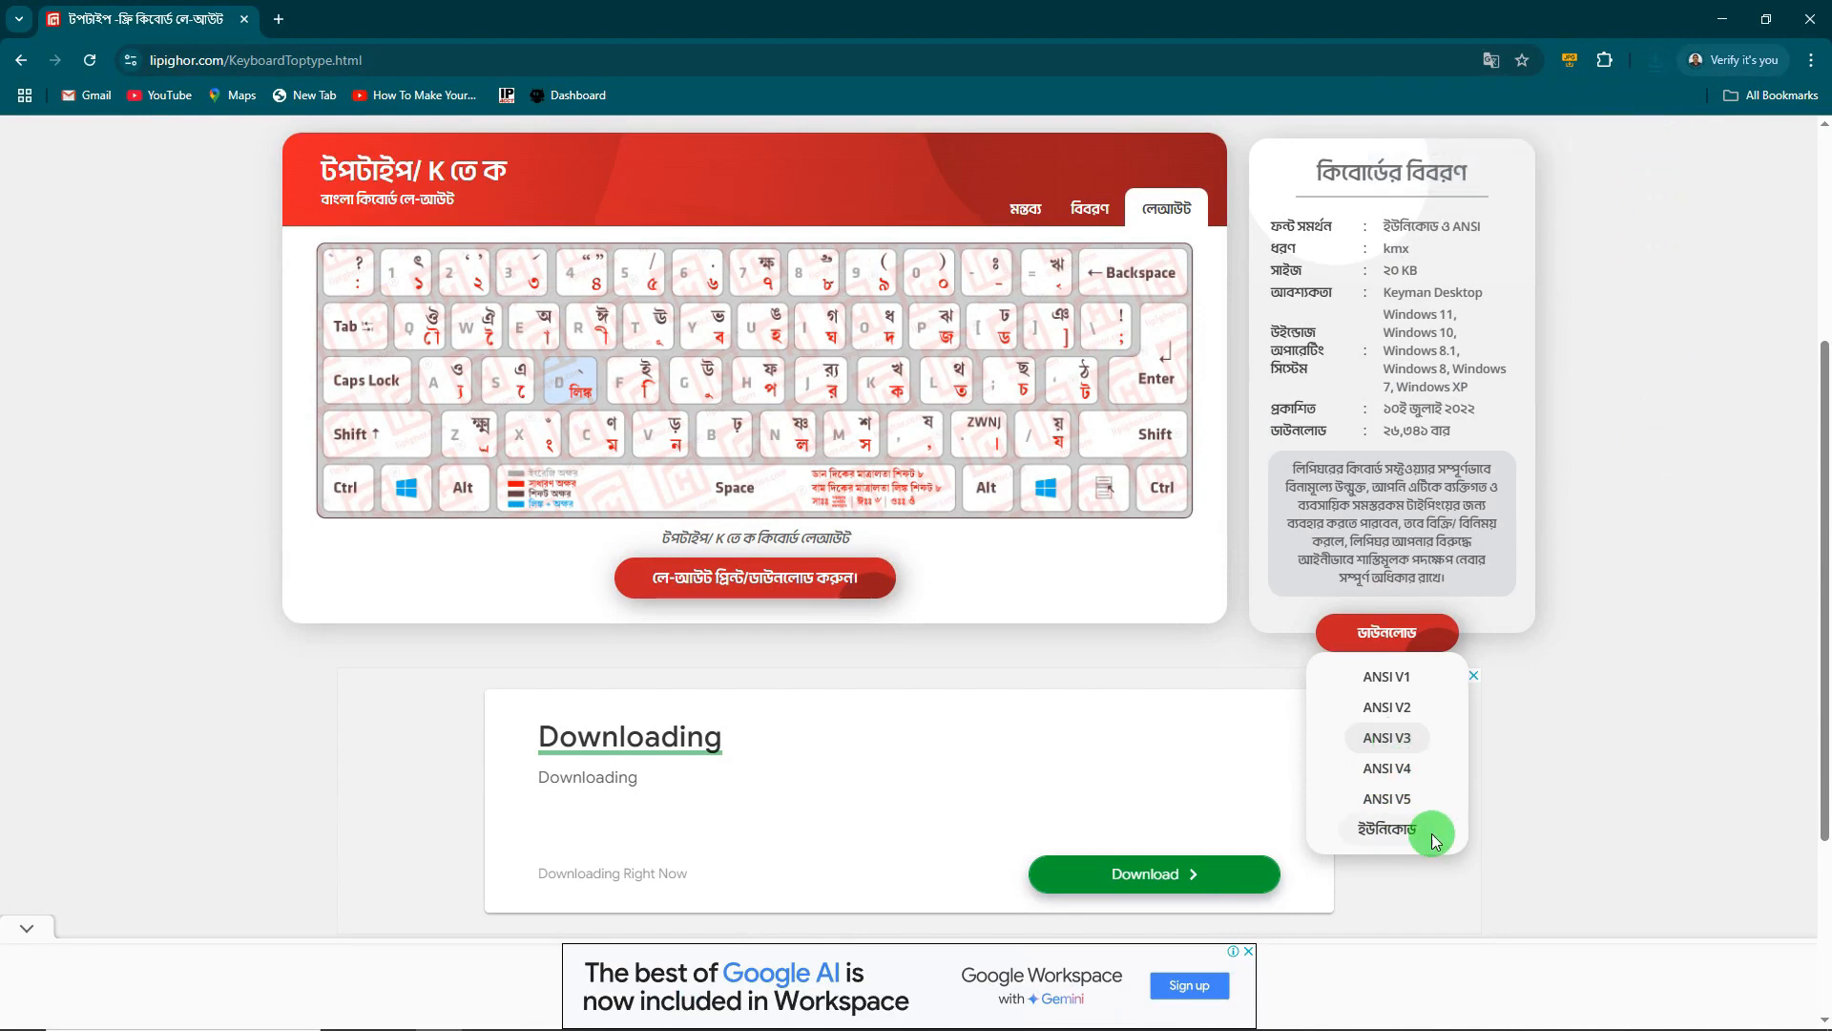
pyautogui.click(1396, 792)
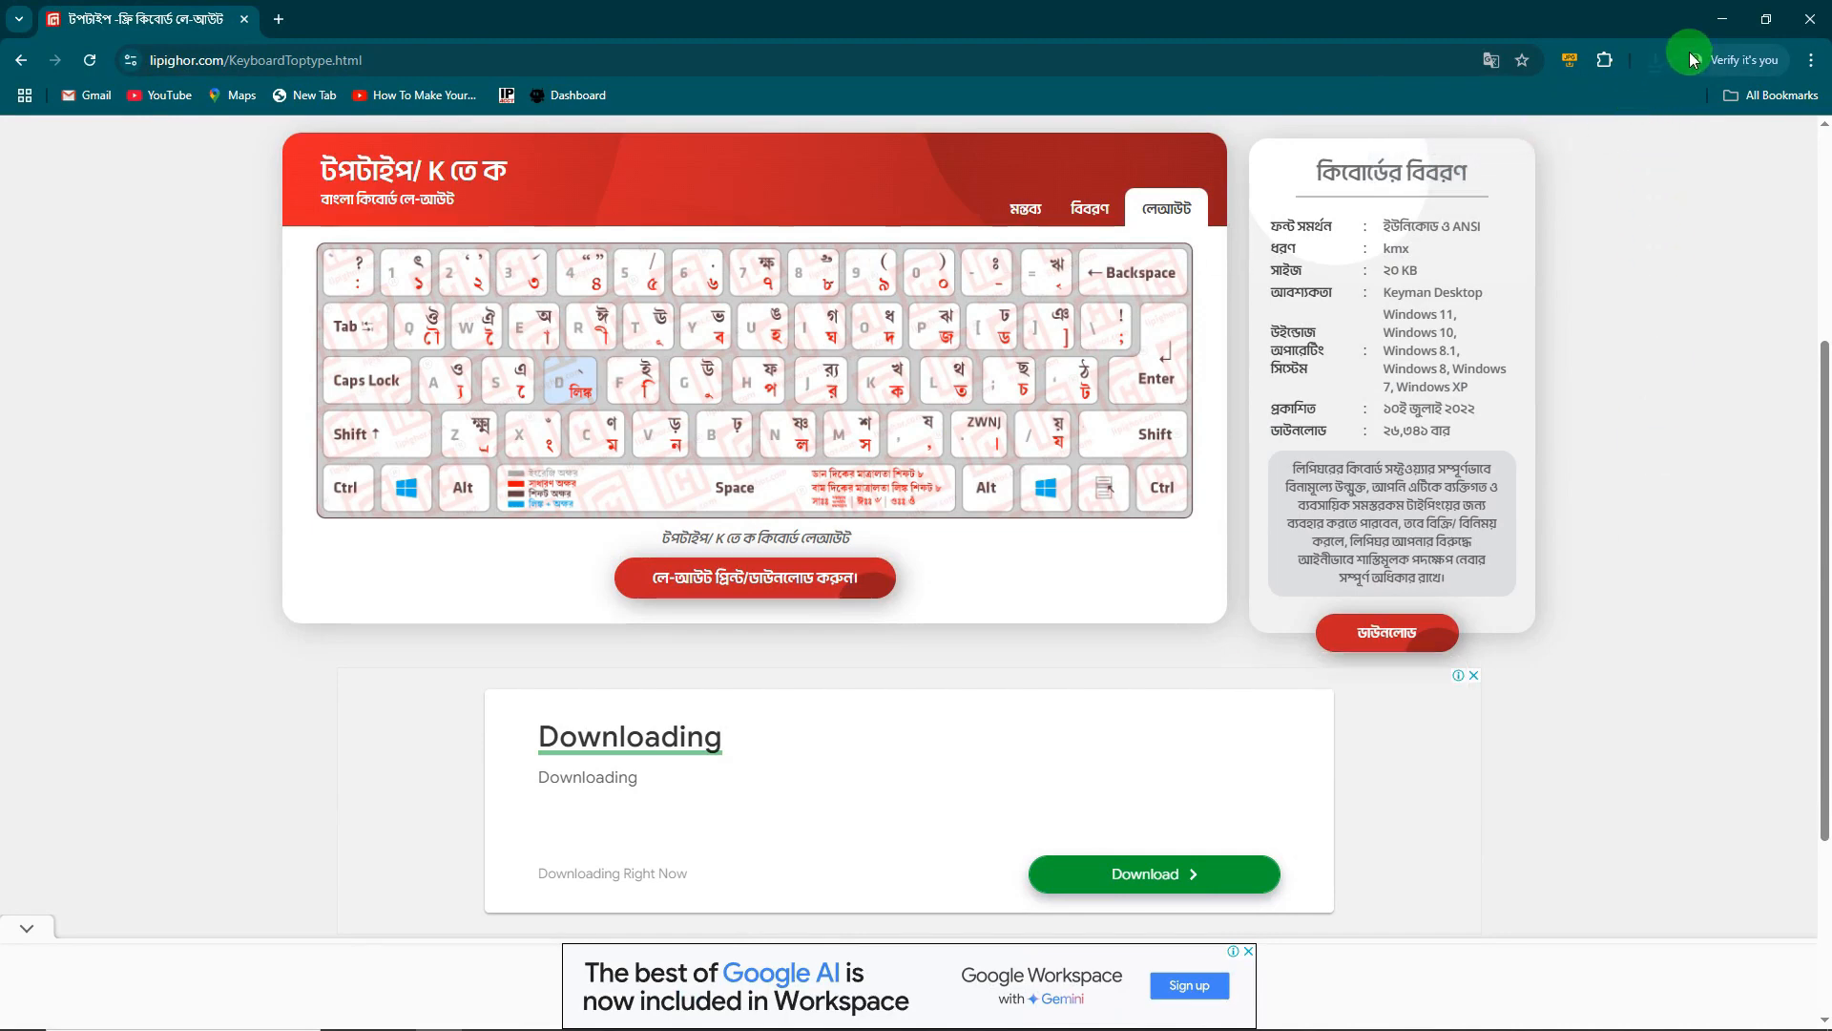
pyautogui.click(1721, 21)
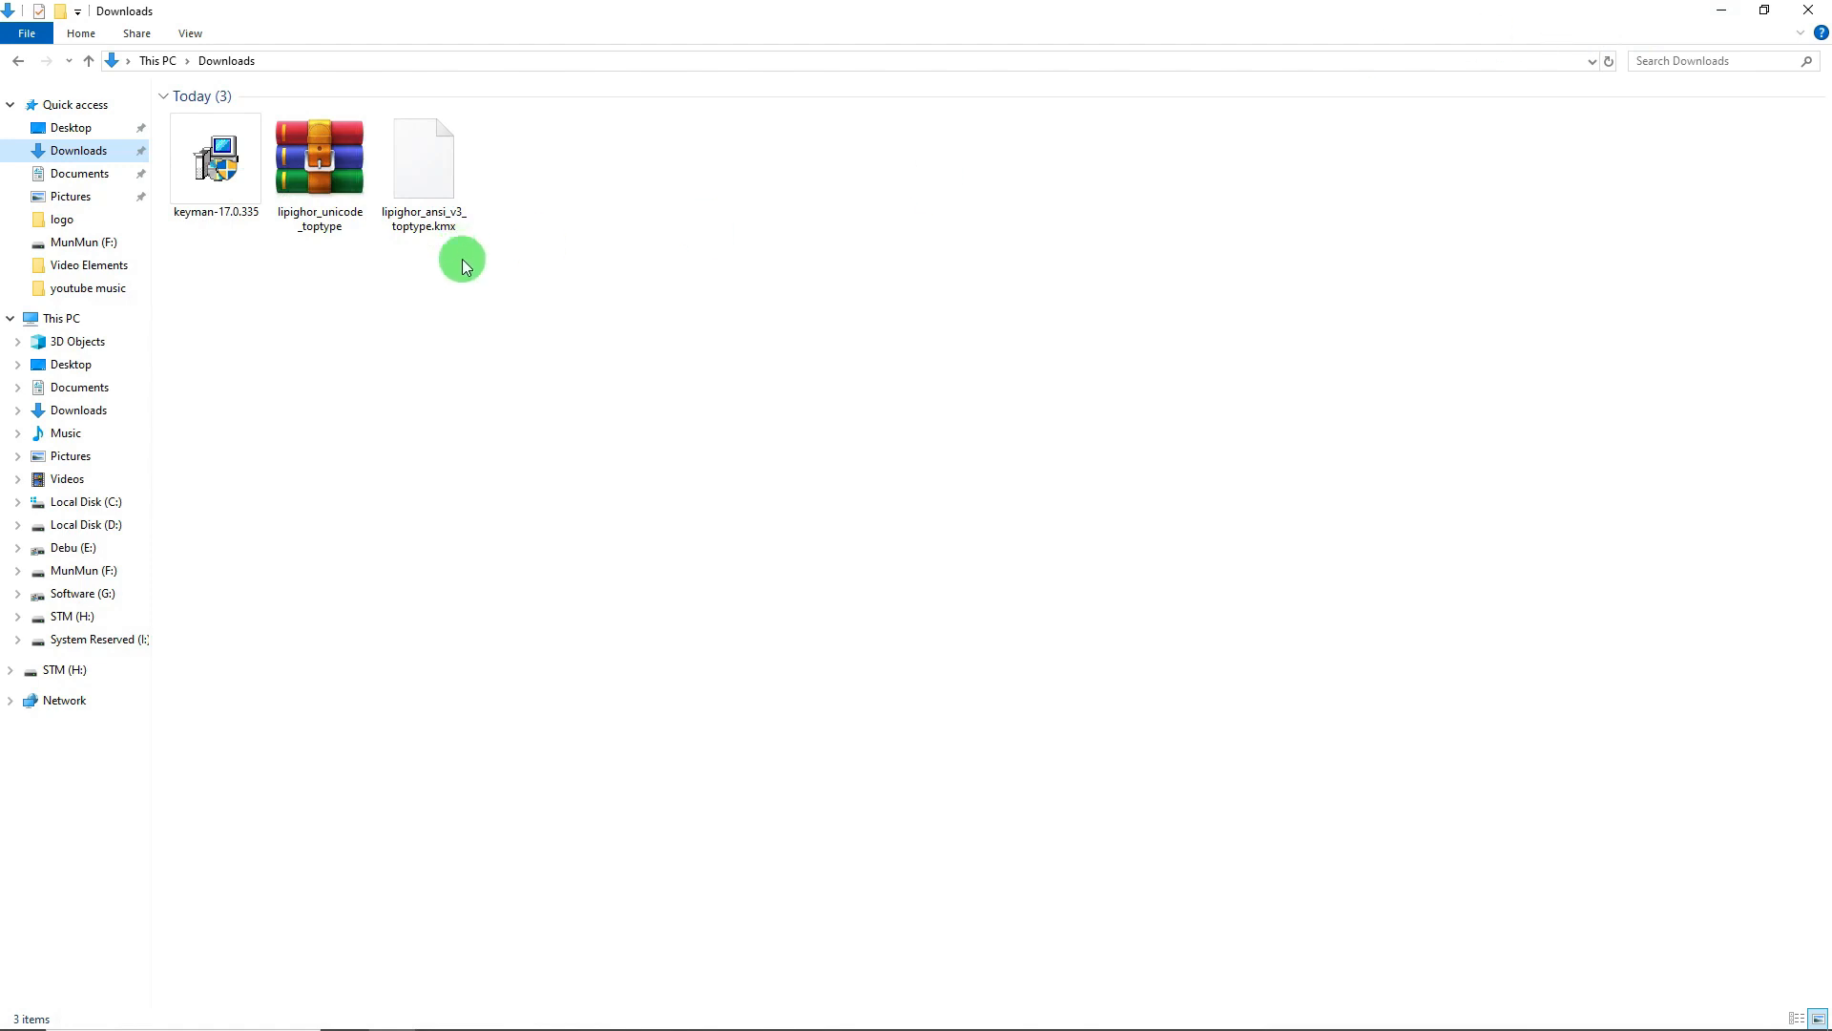
# - Refresh Downloads, cut the Keyman installer and both Lipighor keyboard files, and close Explorer
pyautogui.rightClick(322, 268)
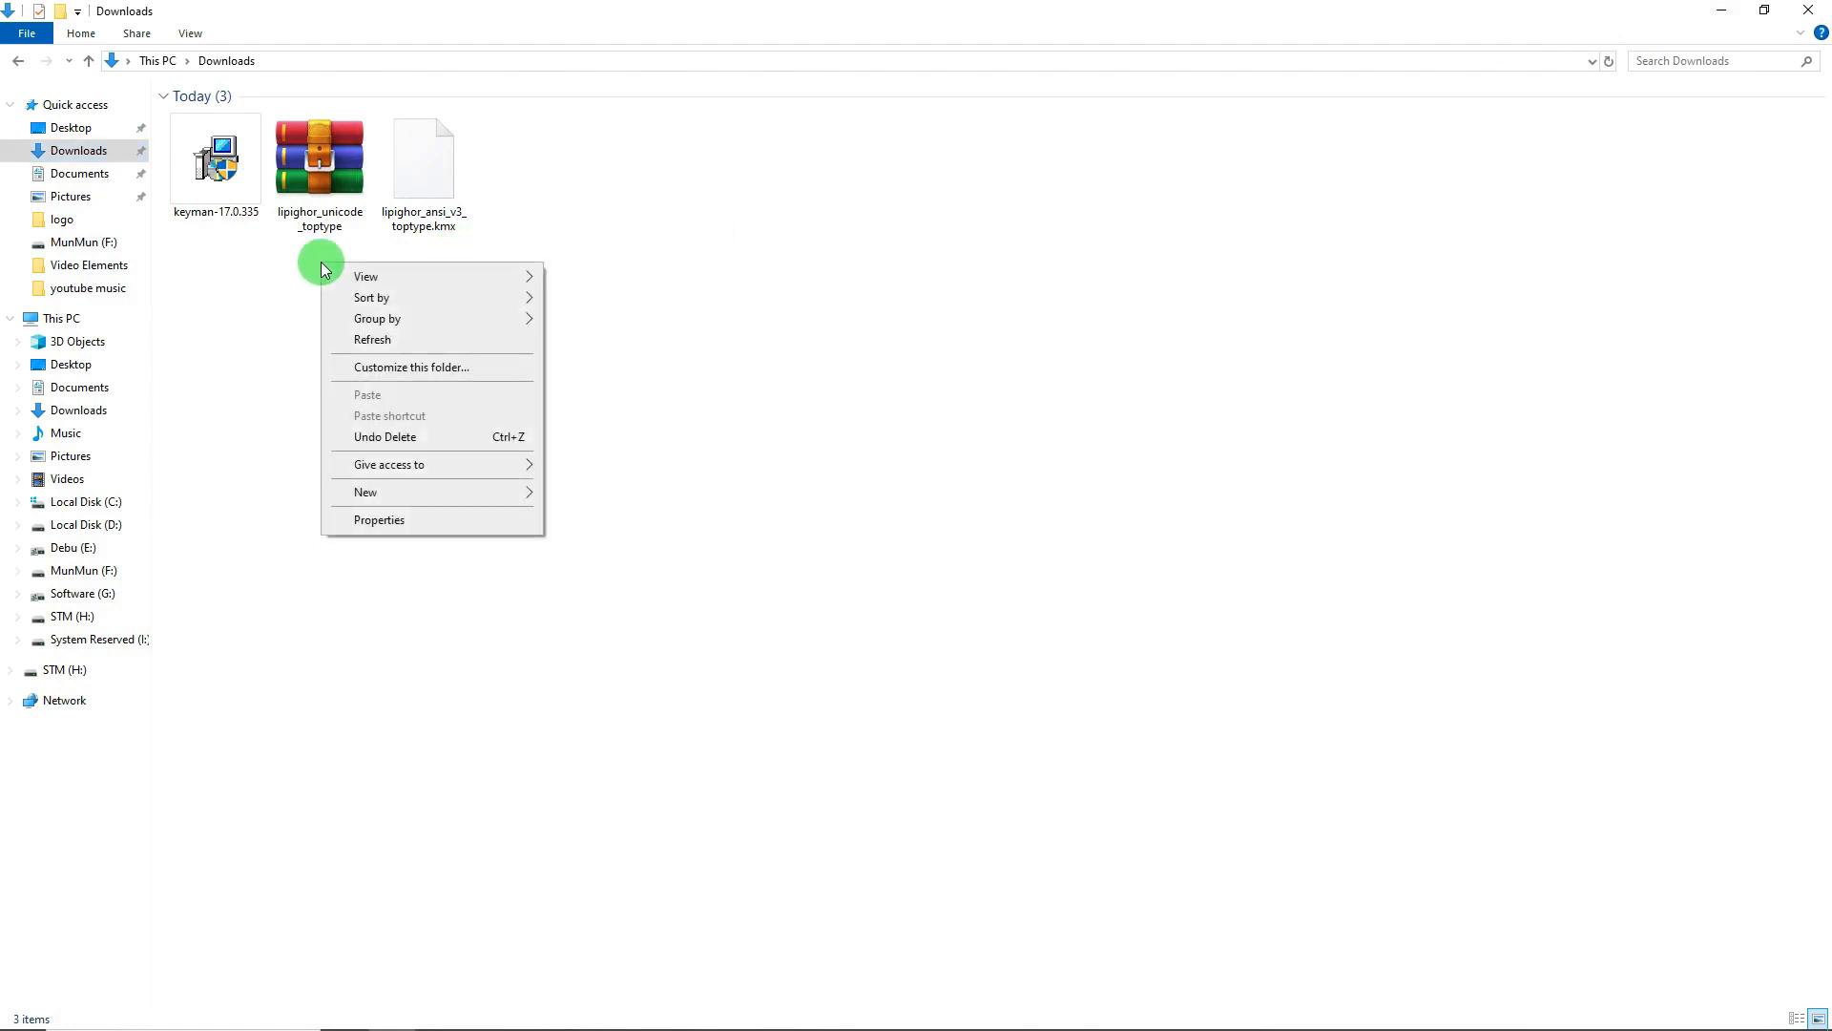
pyautogui.click(381, 339)
pyautogui.moveTo(611, 322); pyautogui.dragTo(182, 122)
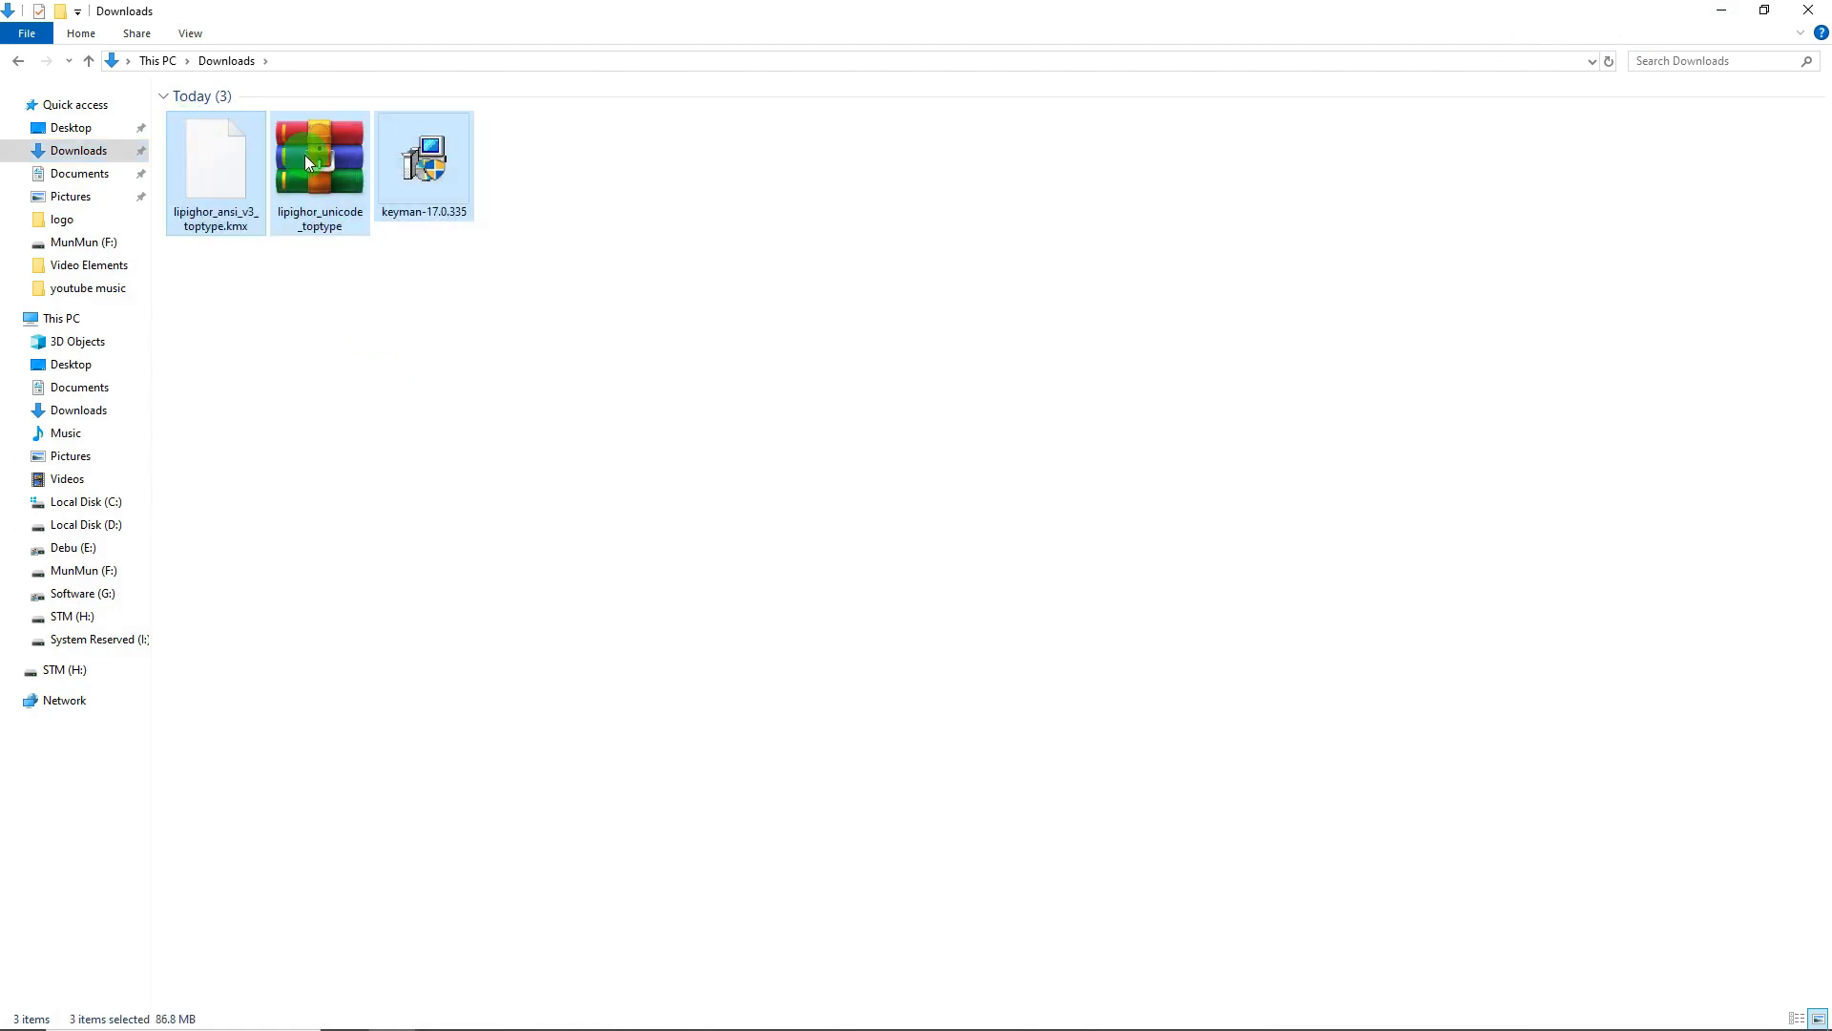
pyautogui.rightClick(336, 164)
pyautogui.click(388, 349)
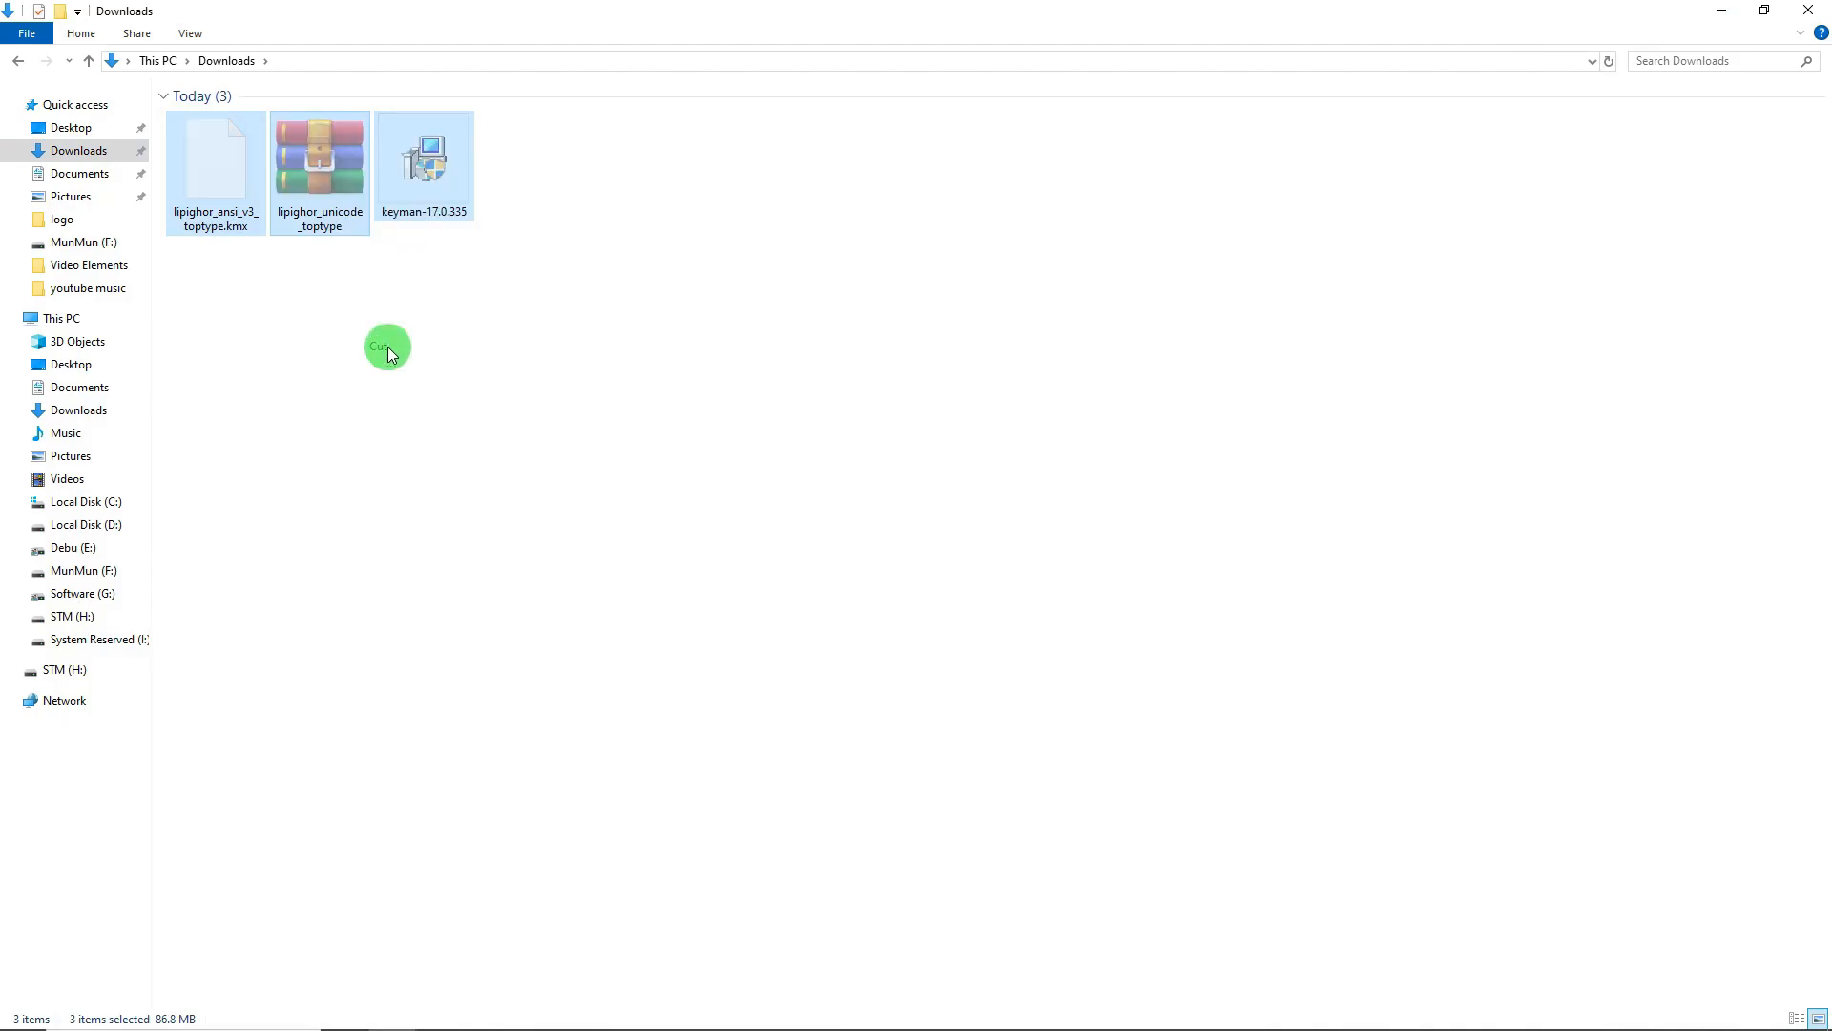
pyautogui.click(1821, 21)
pyautogui.rightClick(495, 340)
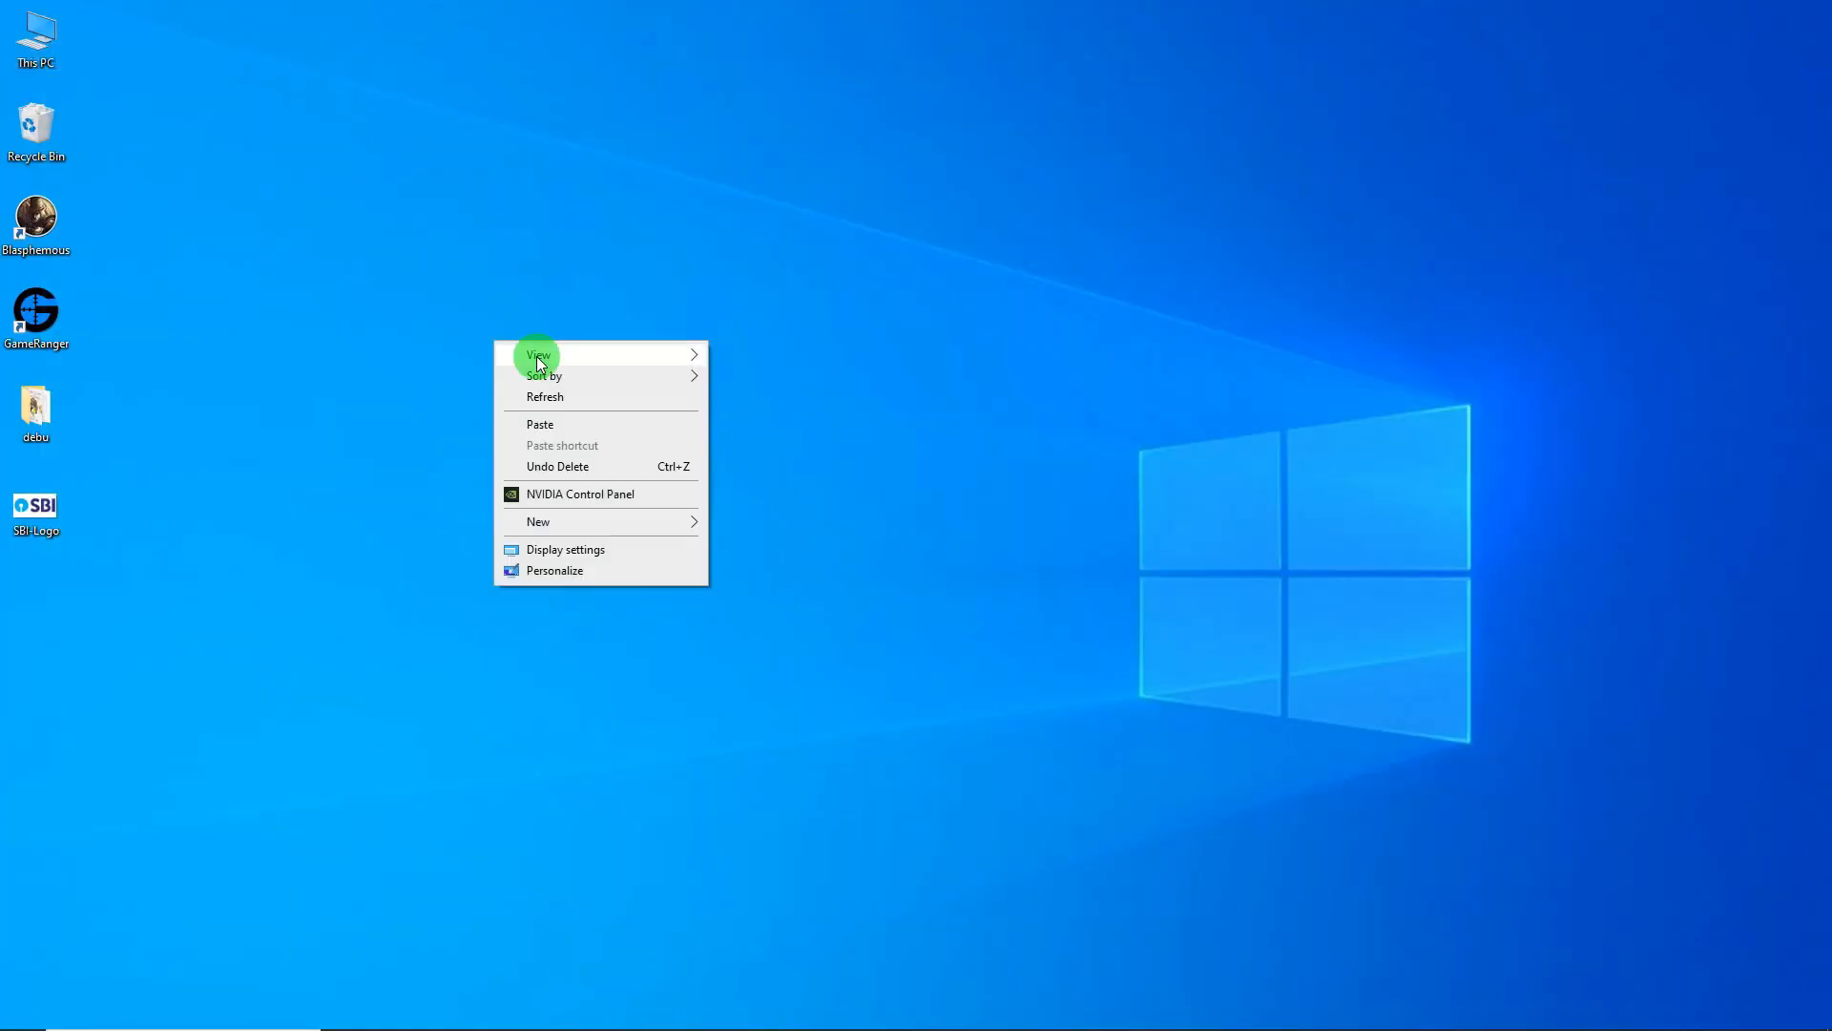
# - Paste the three files on the desktop, extract lipighor_unicode_toptype.zip, and move its folder up
pyautogui.click(564, 423)
pyautogui.click(468, 477)
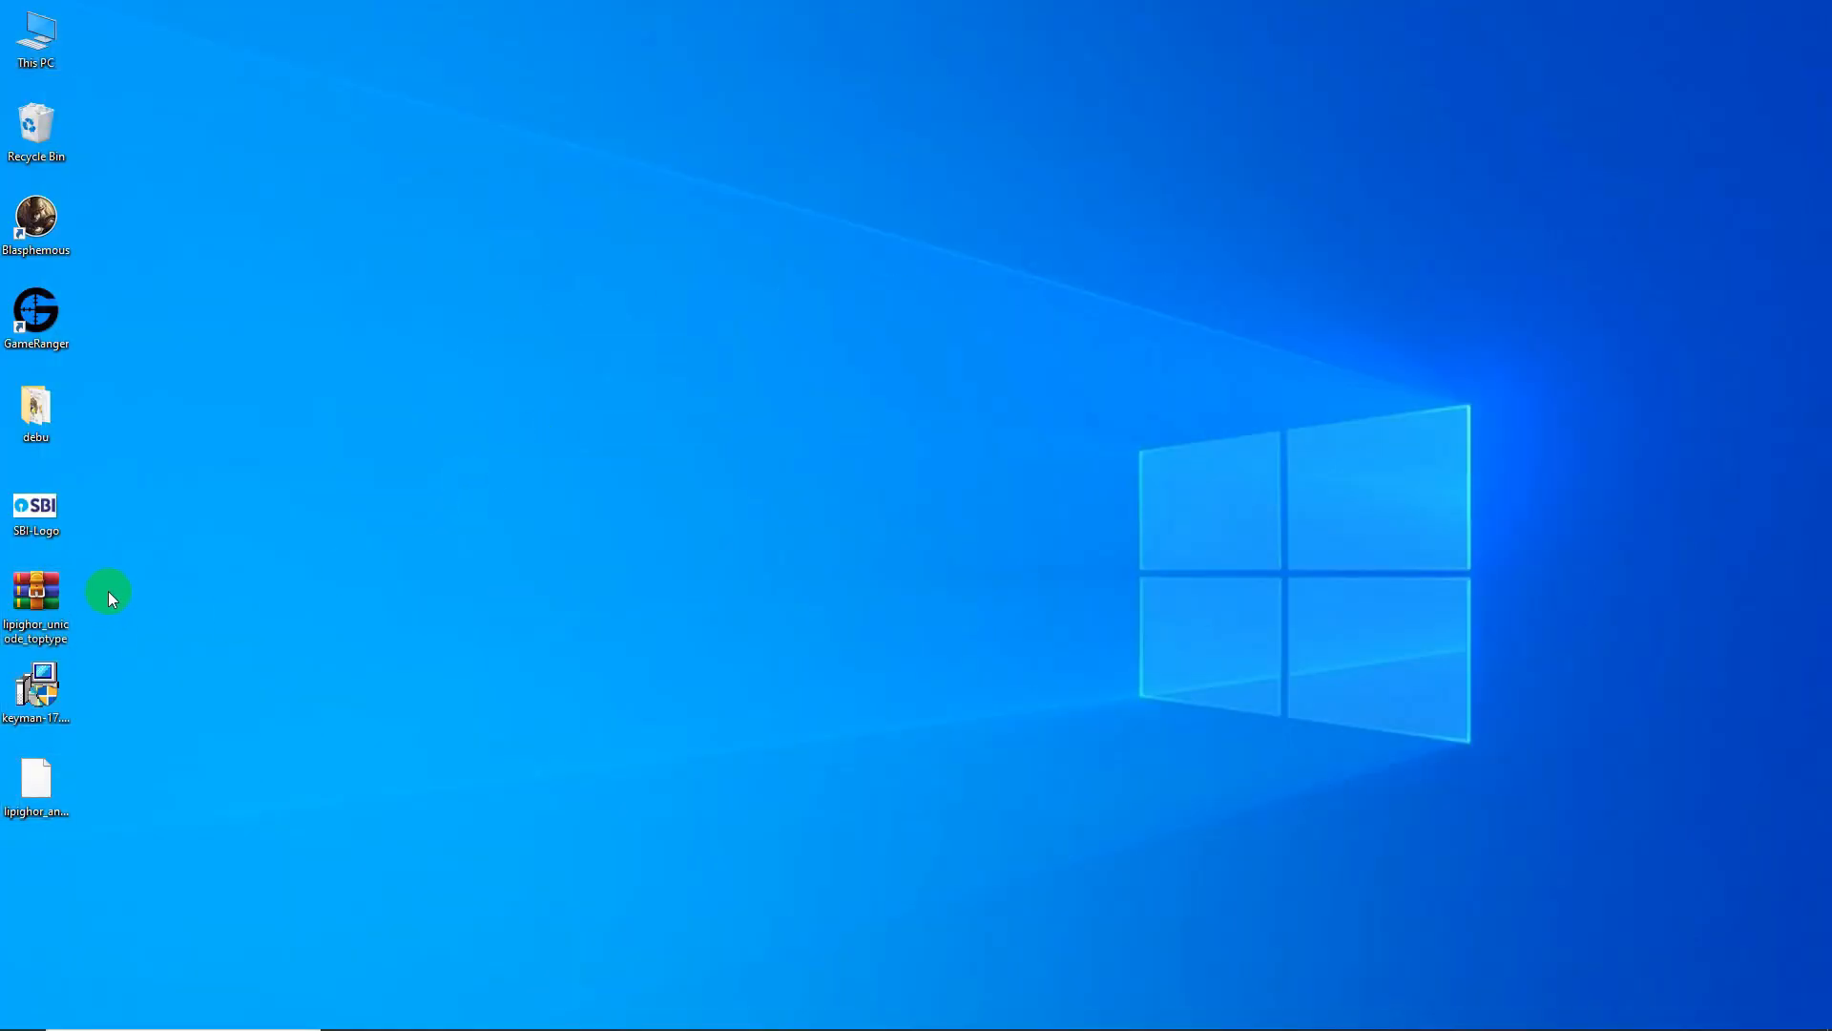
pyautogui.rightClick(44, 593)
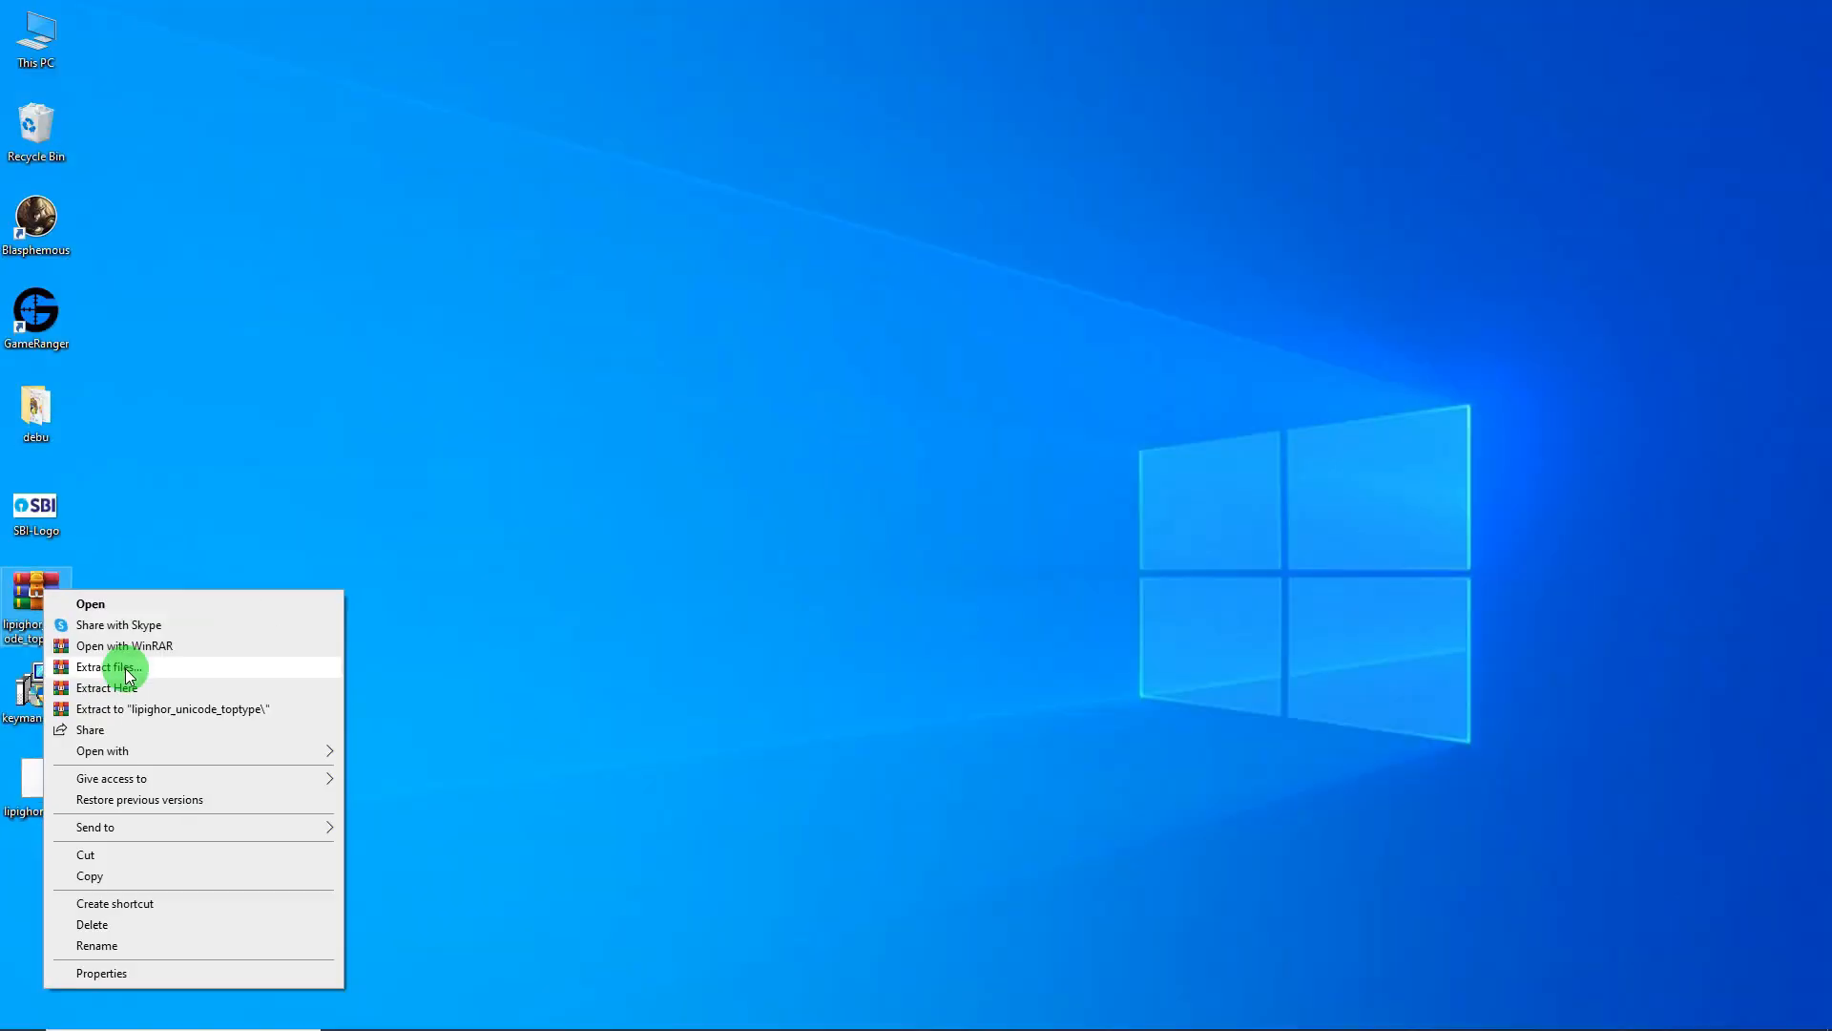
pyautogui.click(129, 668)
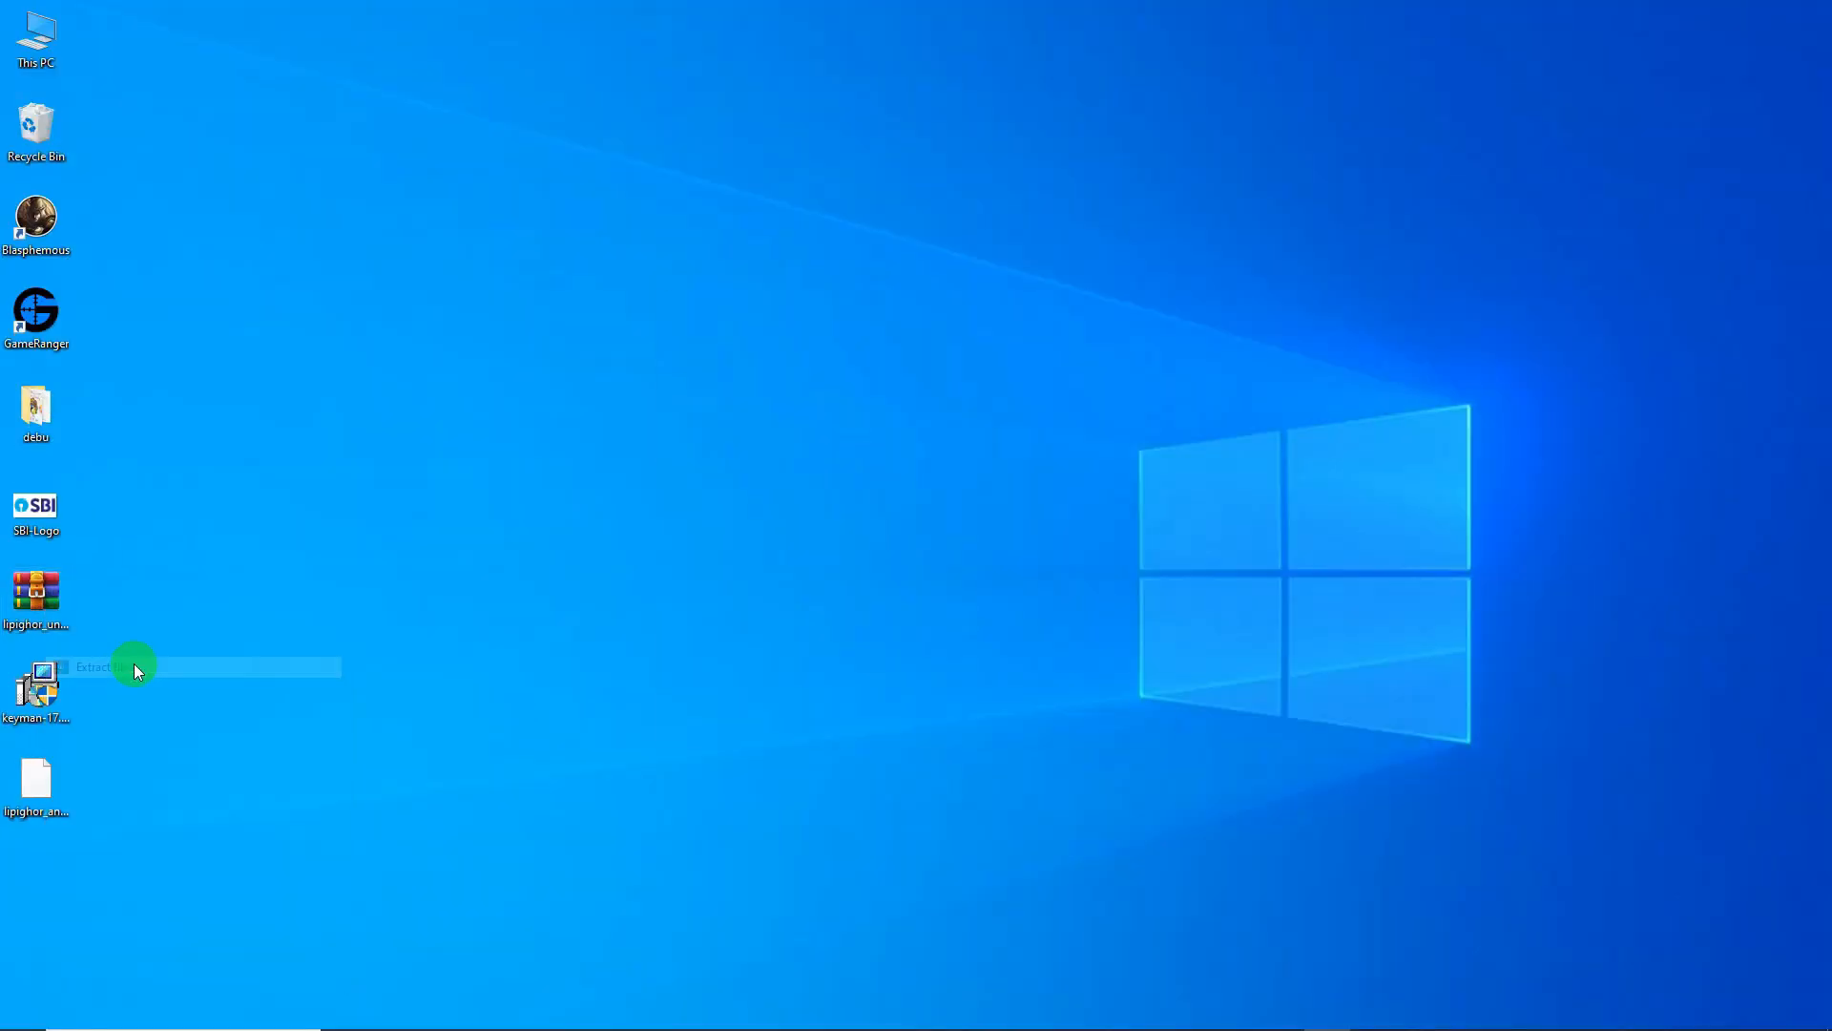
pyautogui.click(972, 721)
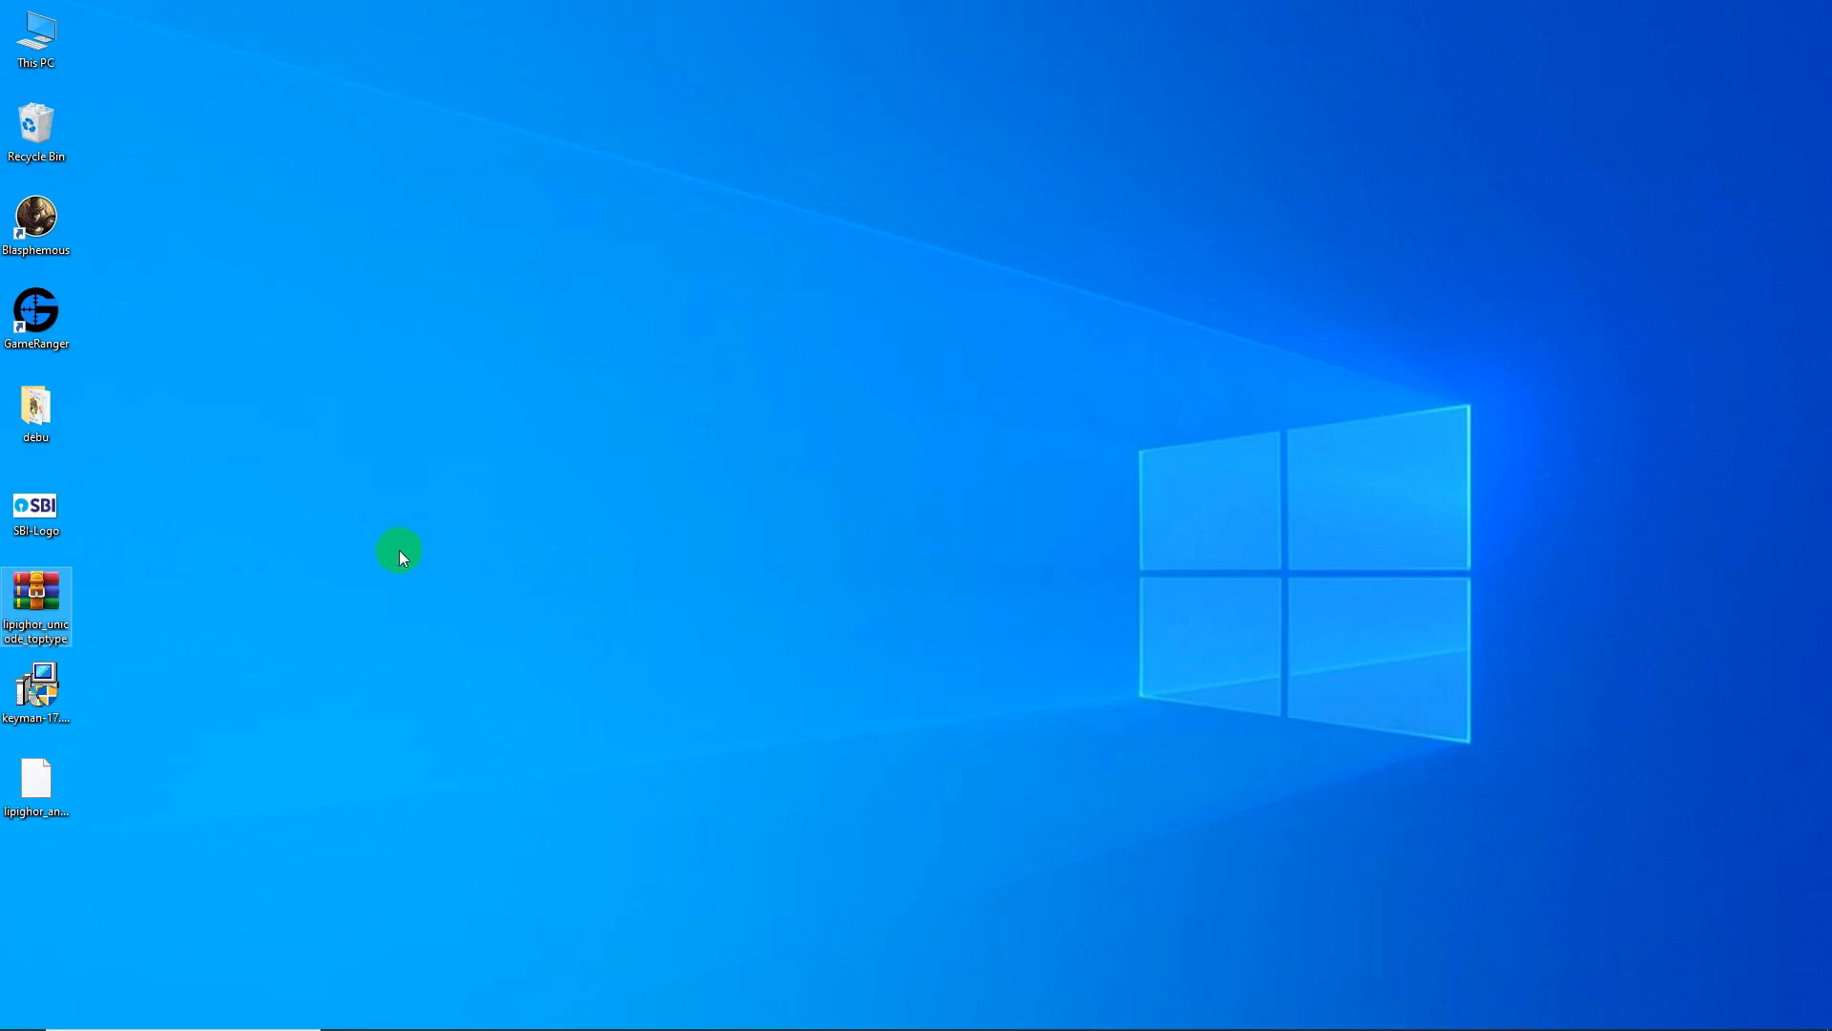
pyautogui.click(388, 550)
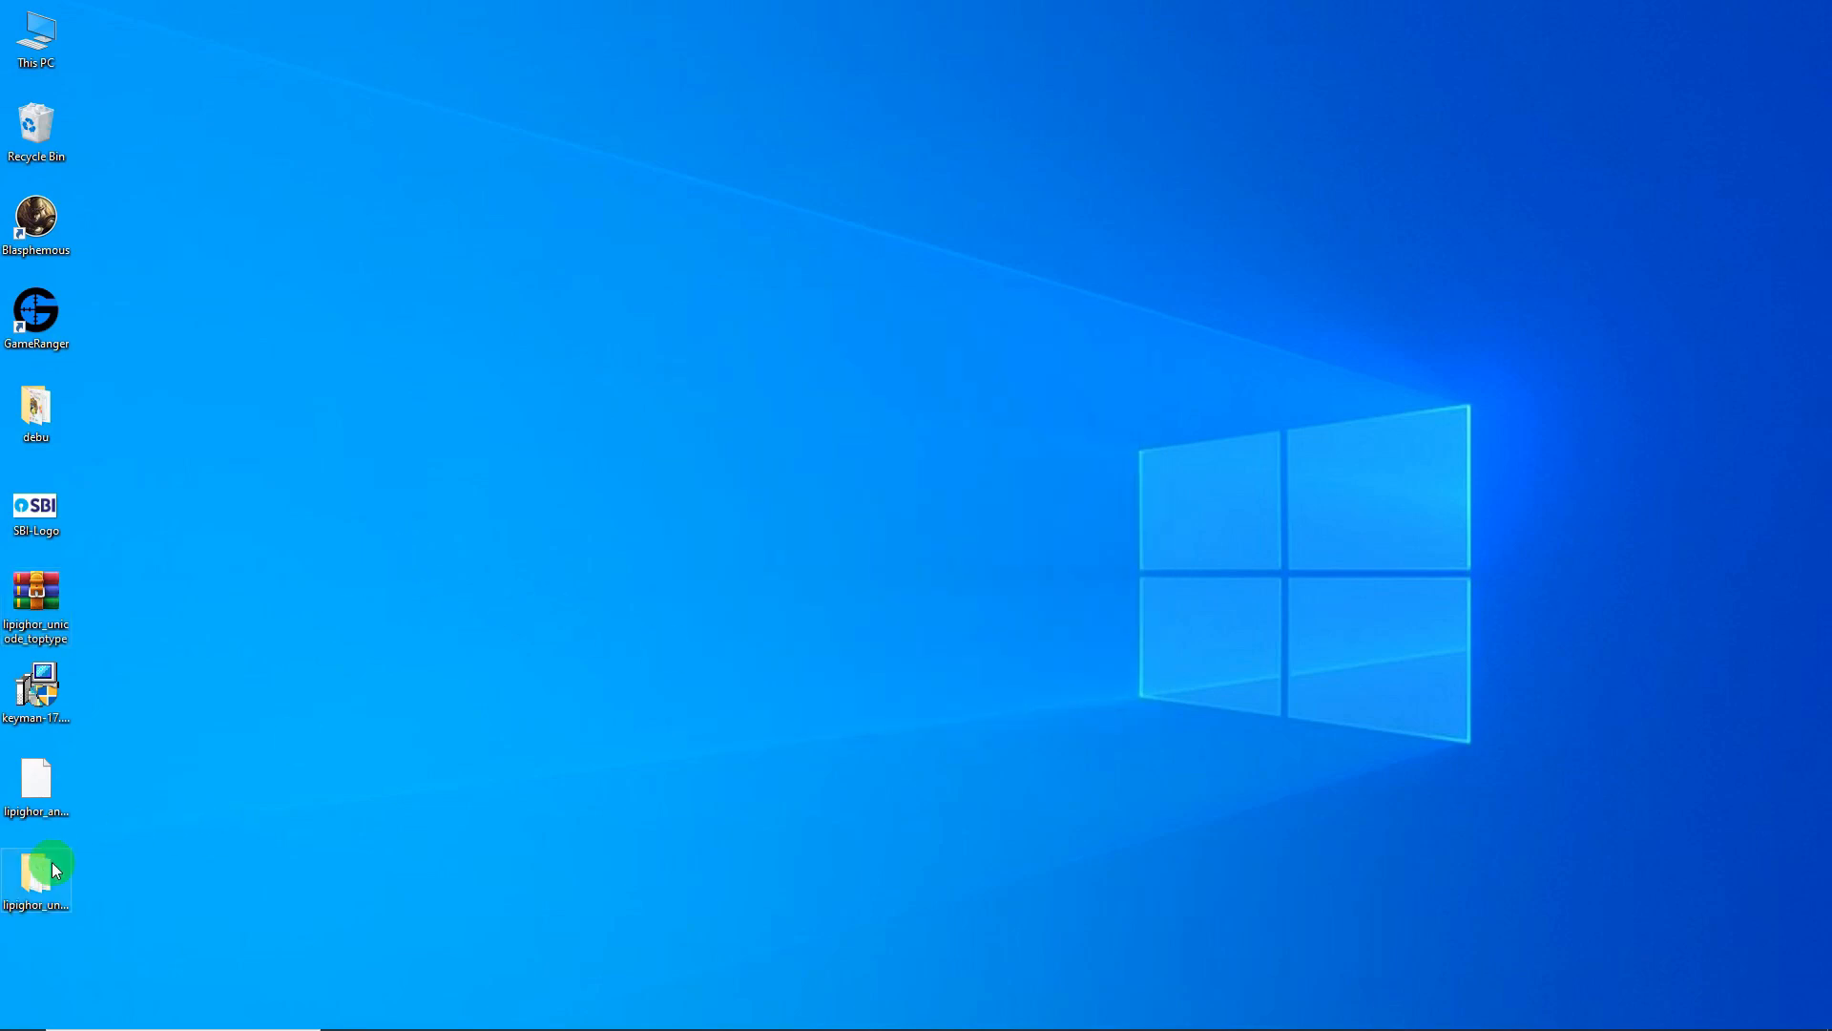
pyautogui.moveTo(495, 512); pyautogui.dragTo(583, 414)
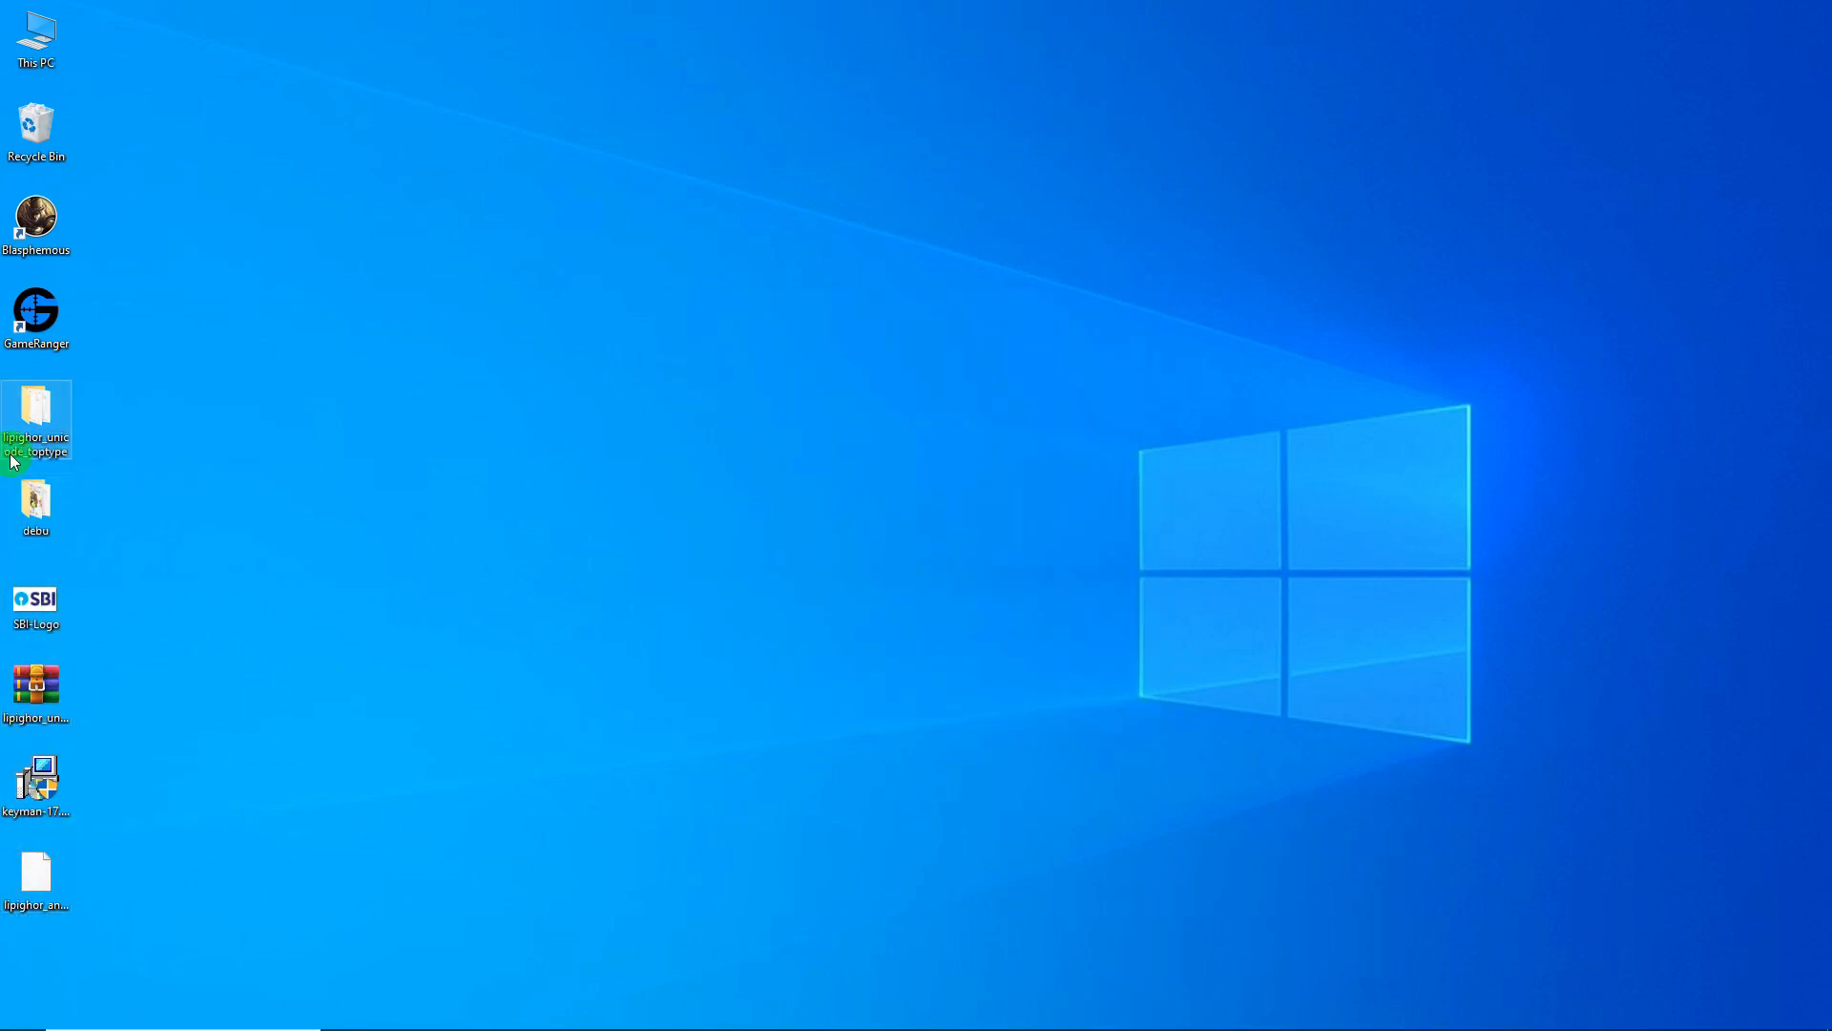
# - Open the extracted lipighor_unicode_toptype folder and view its files as large icons
pyautogui.doubleClick(36, 409)
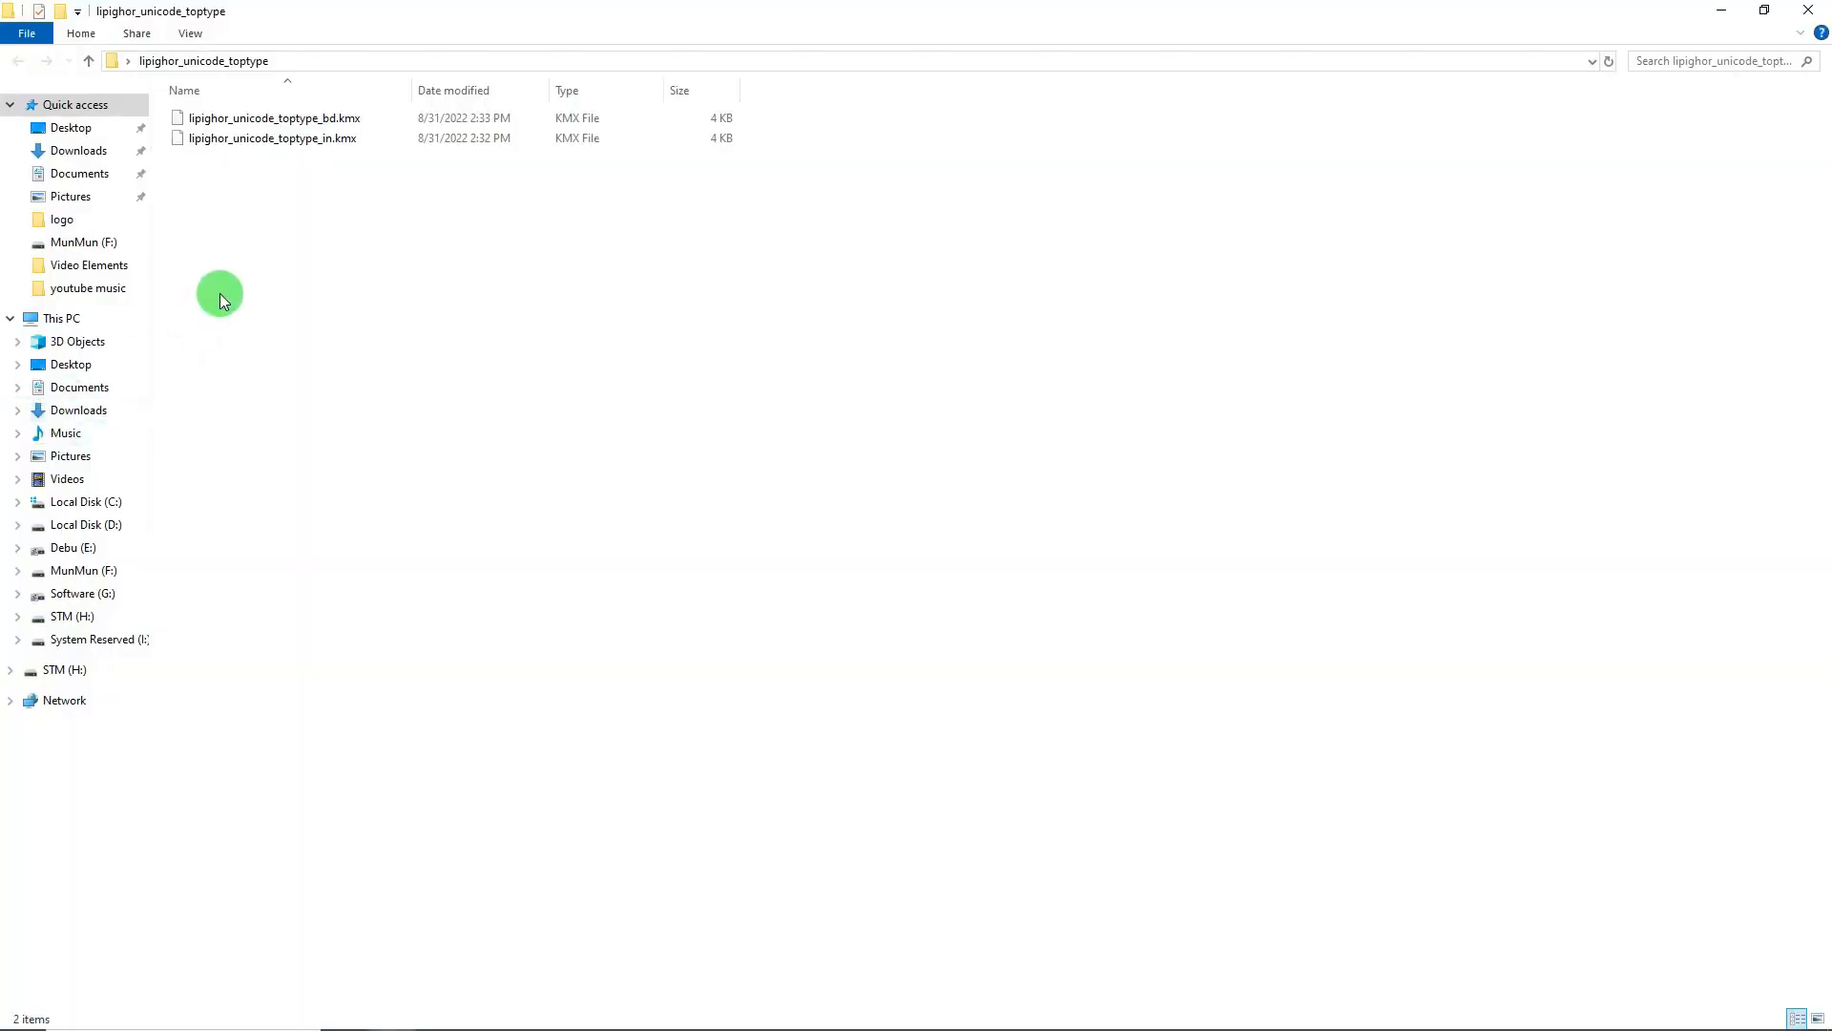
pyautogui.rightClick(197, 183)
pyautogui.moveTo(229, 192)
pyautogui.click(455, 214)
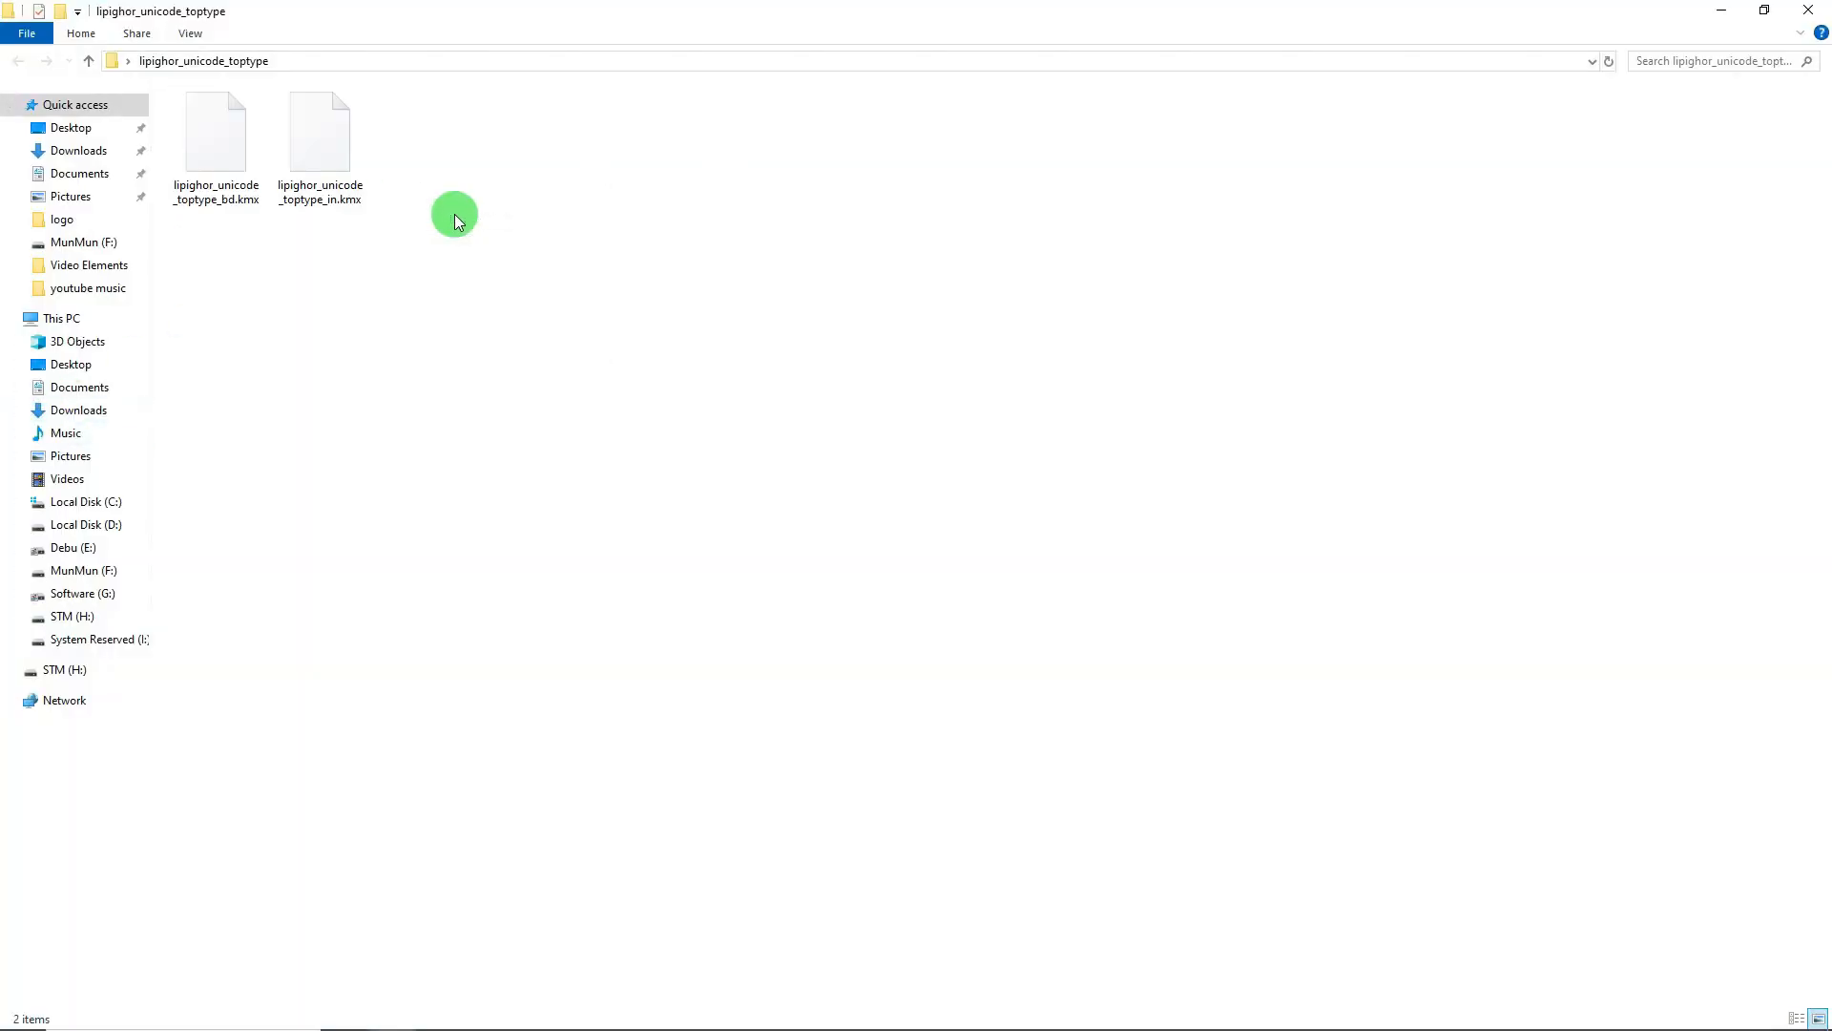
# - Delete lipighor_unicode_toptype_bd.kmx, keeping only the _in.kmx file, and close the folder
pyautogui.click(229, 131)
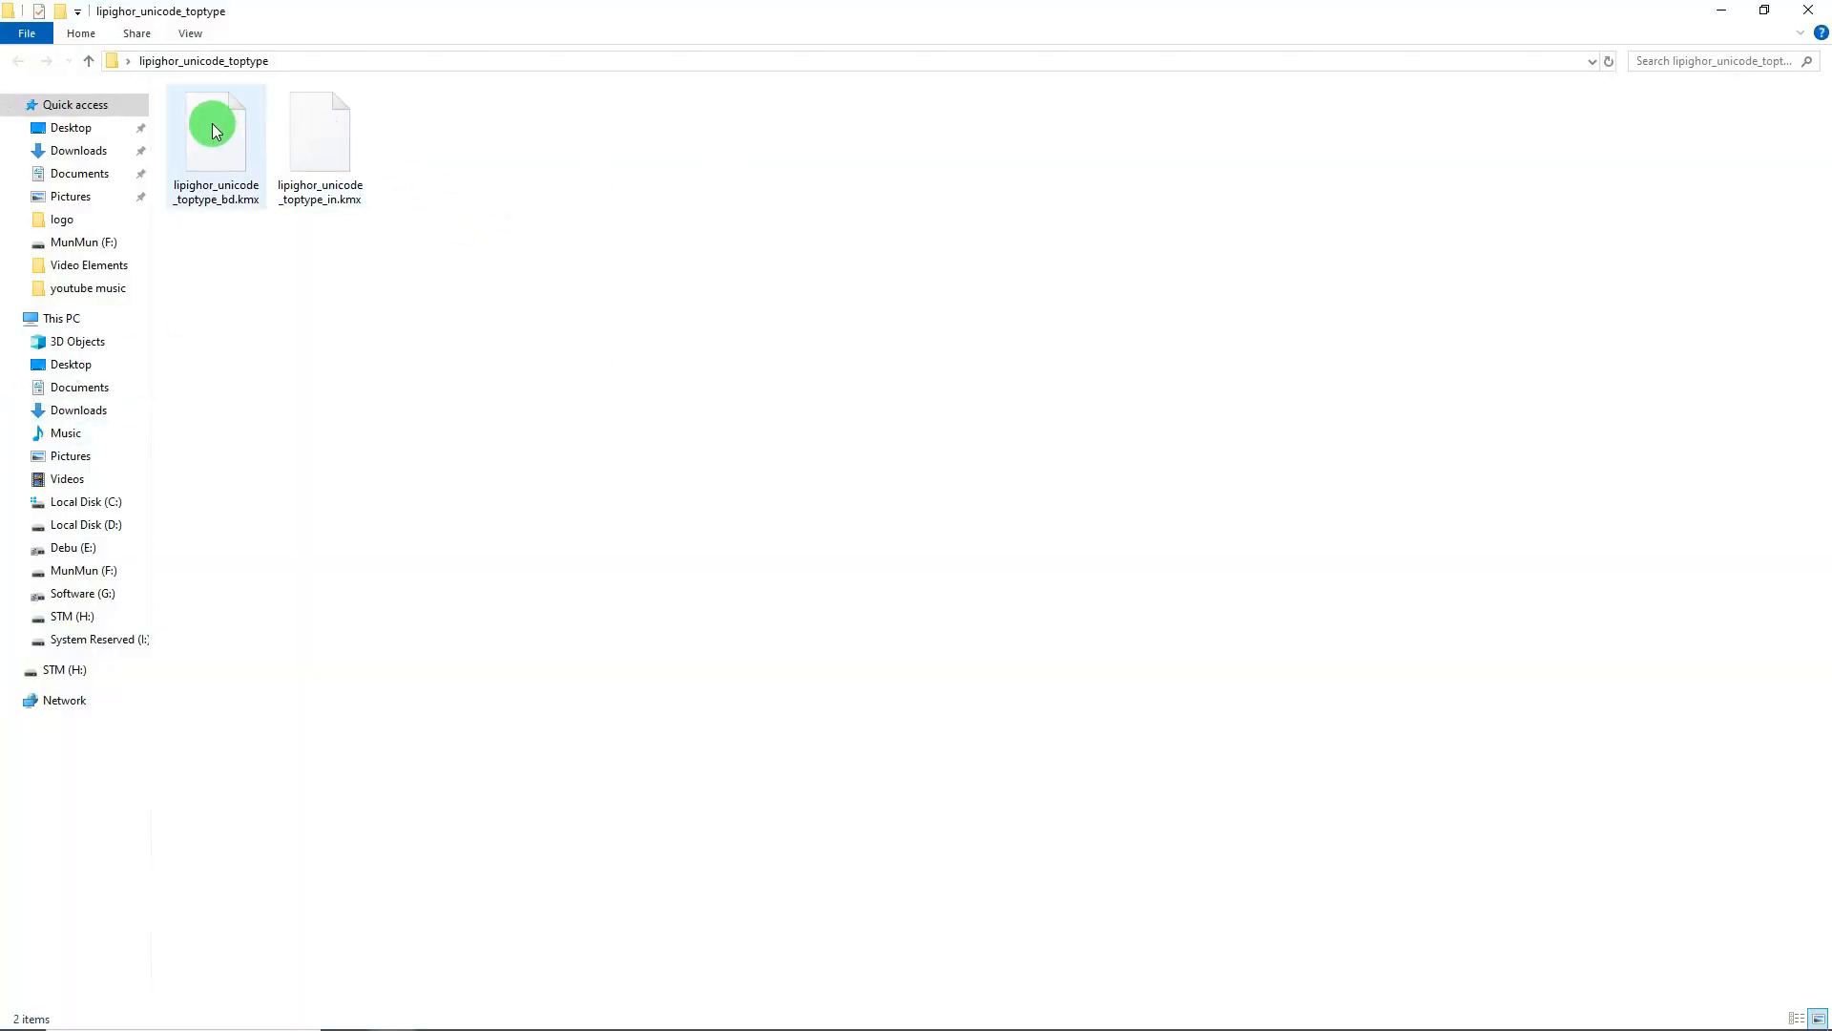
pyautogui.click(212, 123)
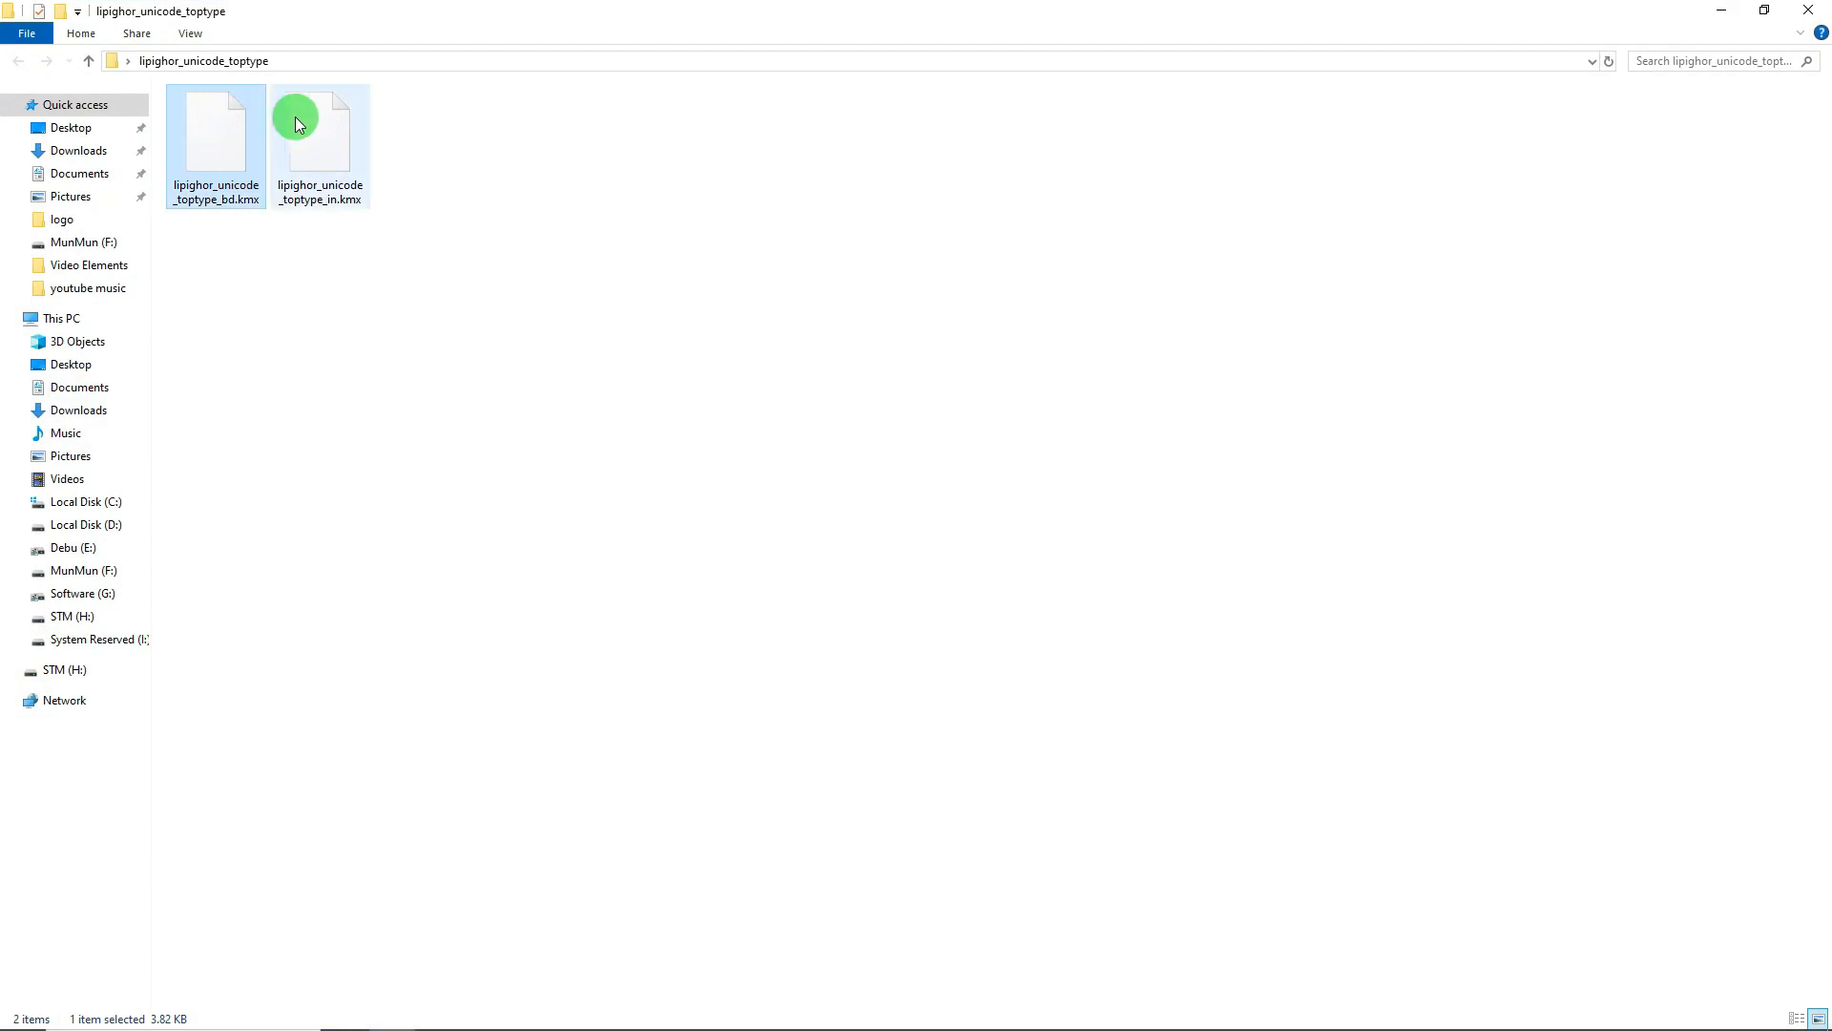
pyautogui.click(311, 118)
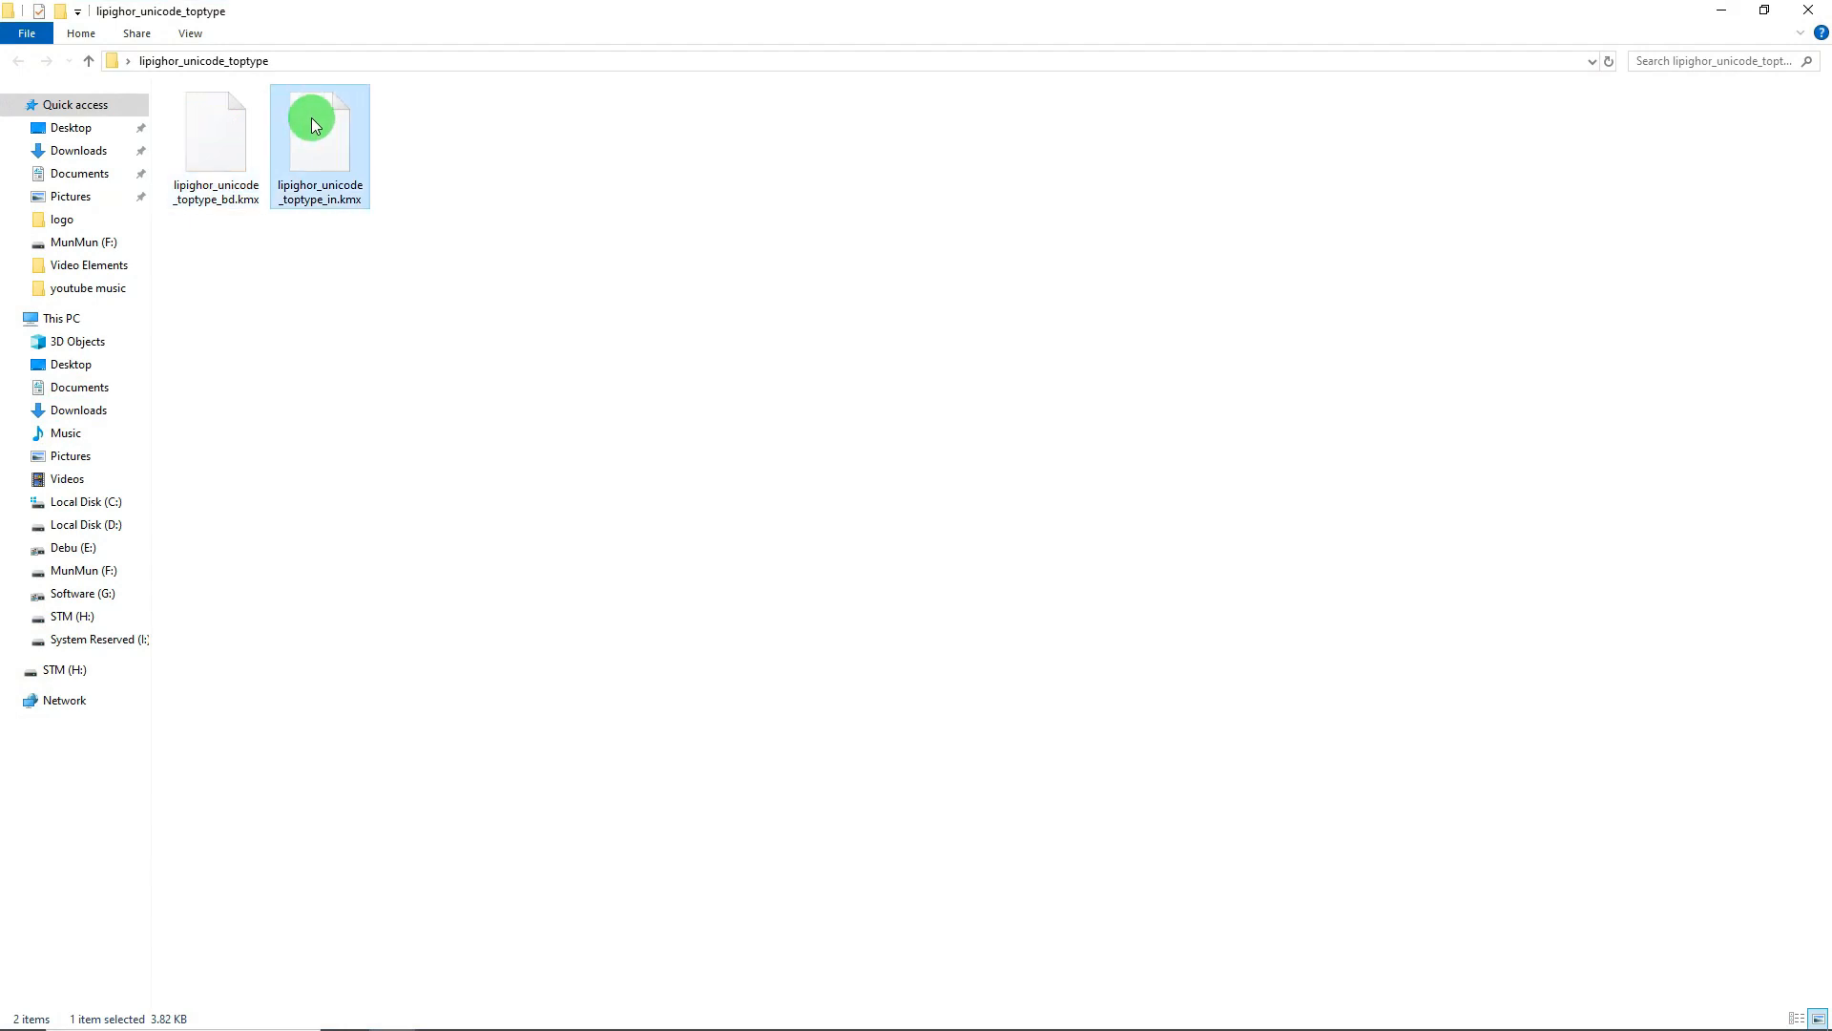
pyautogui.click(226, 142)
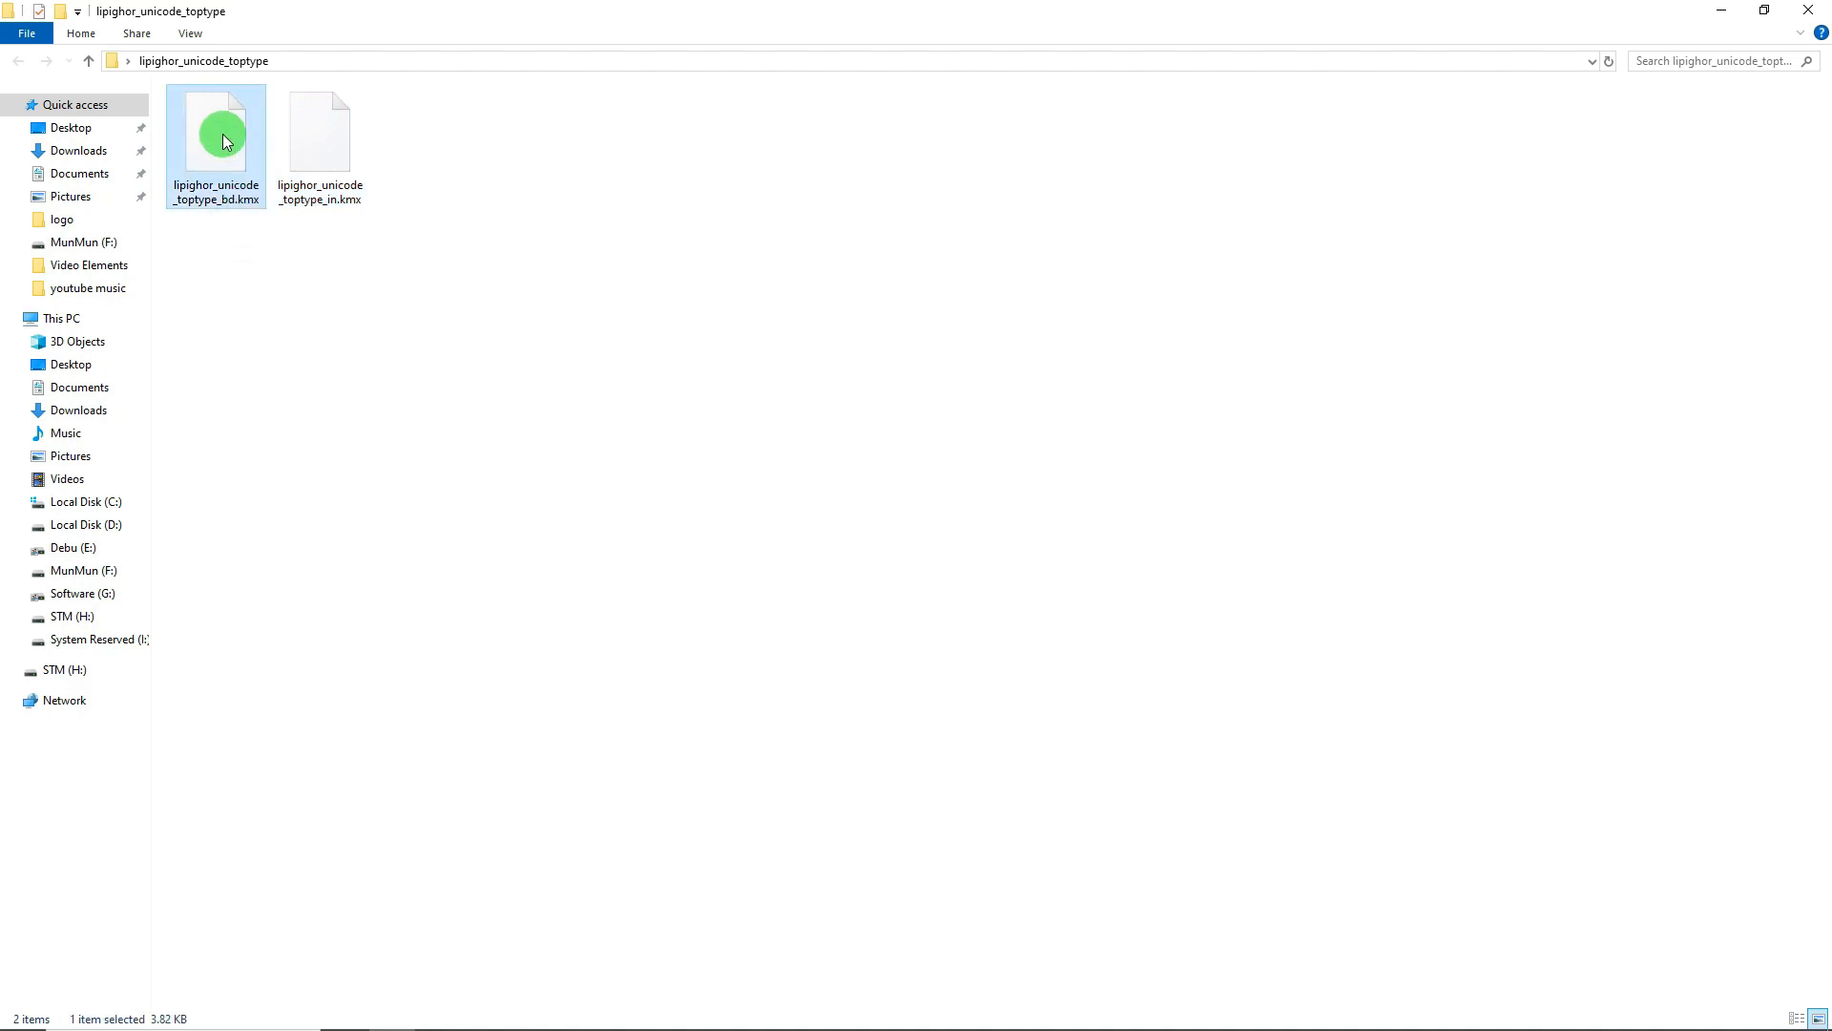
pyautogui.press('Delete')
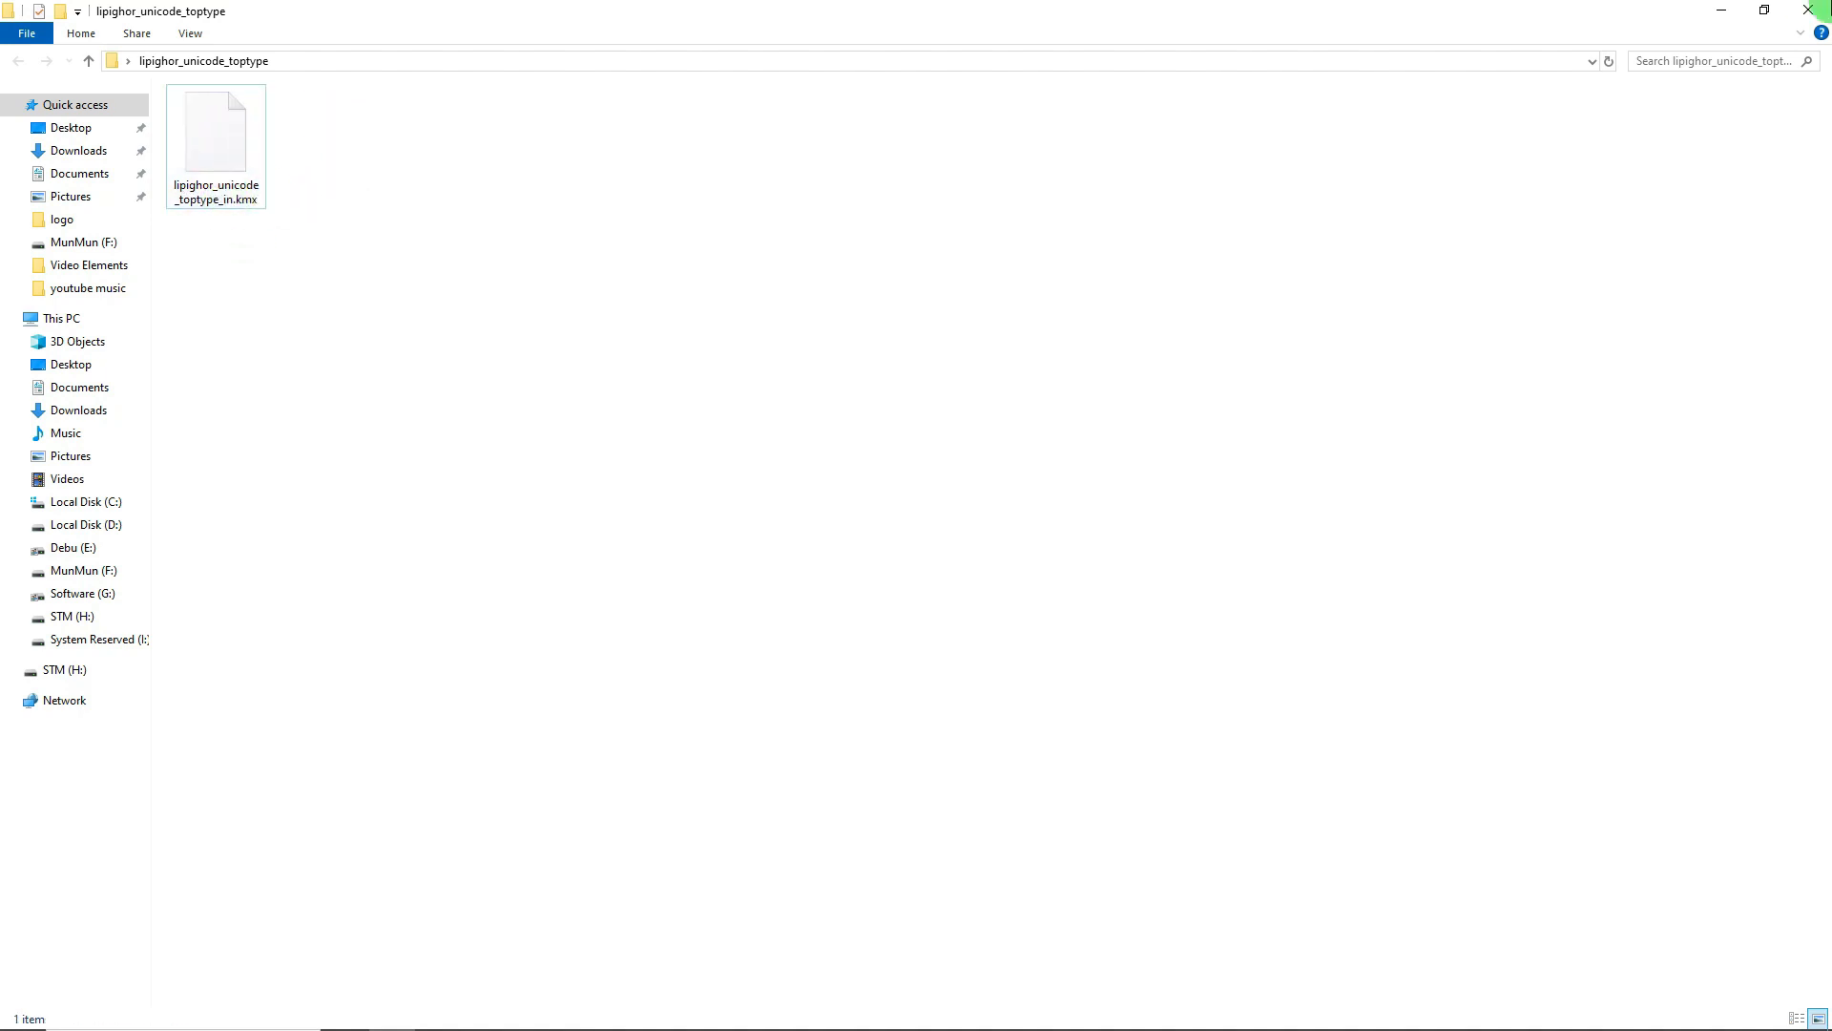
pyautogui.click(1808, 10)
pyautogui.click(465, 650)
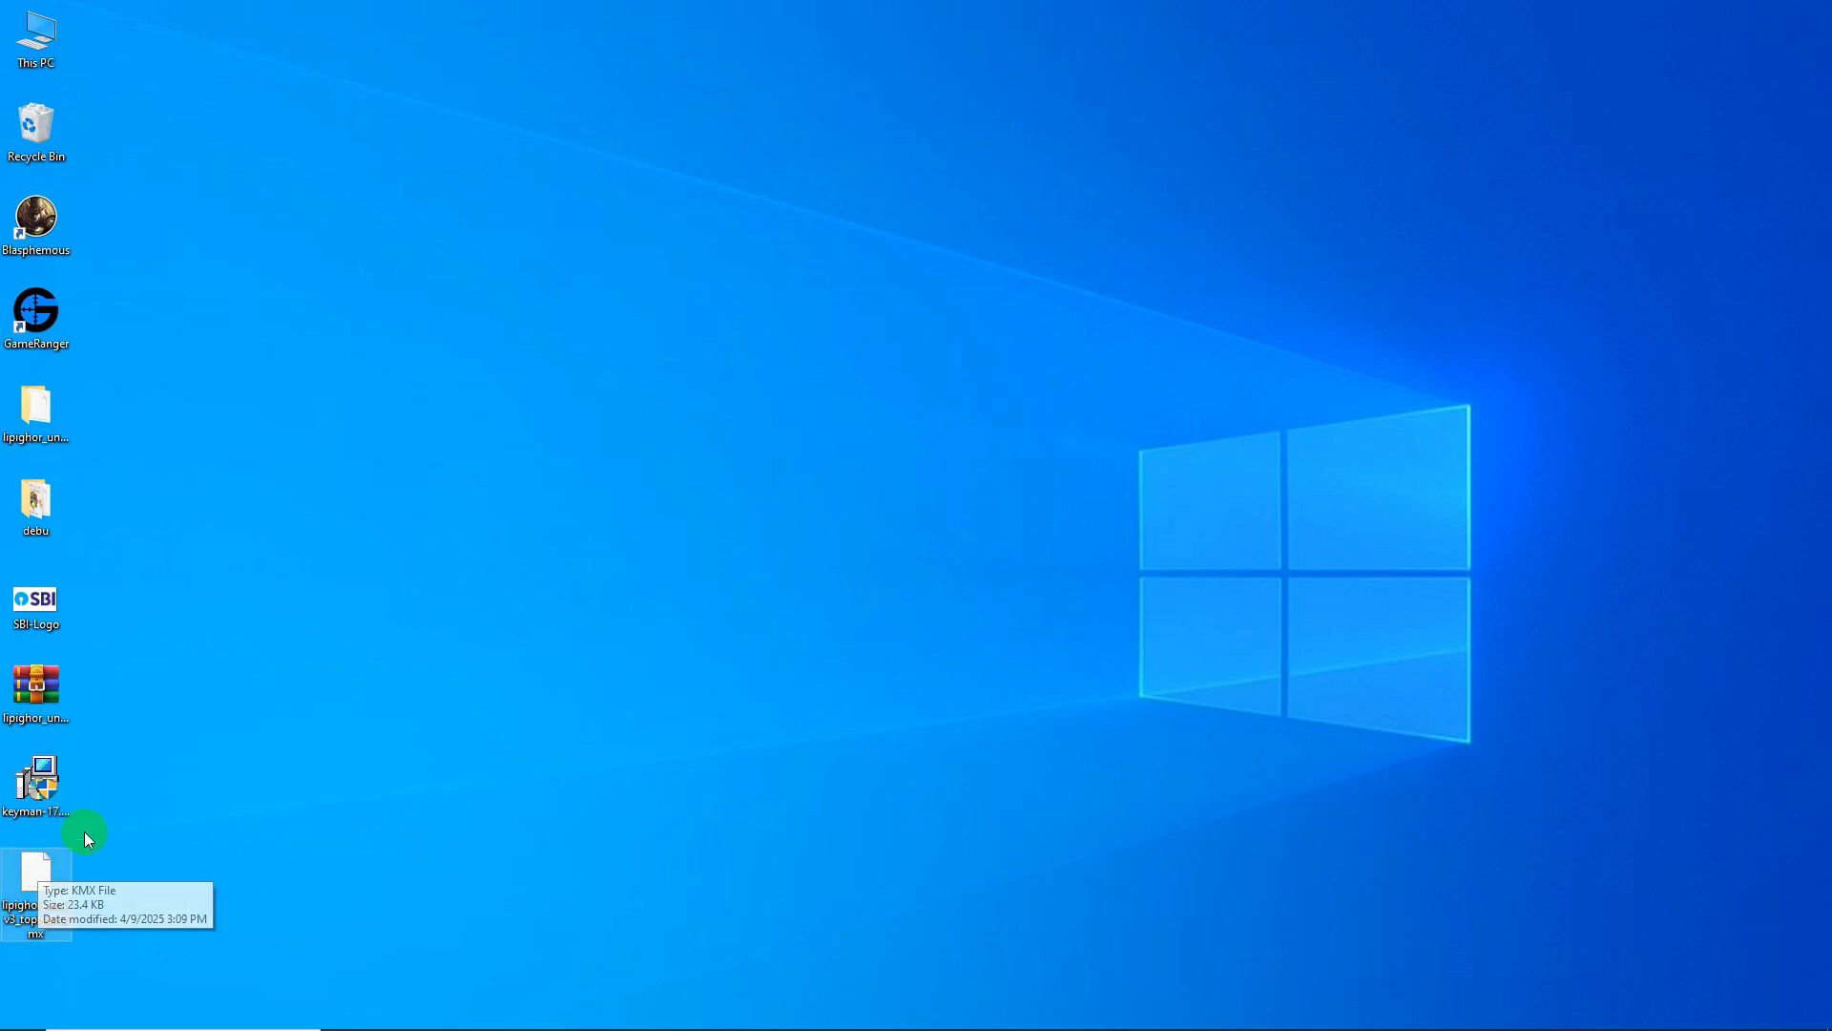
# - Run the keyman-17.0.335 installer, install Keyman 17.0, and start Keyman from the splash screen
pyautogui.click(34, 790)
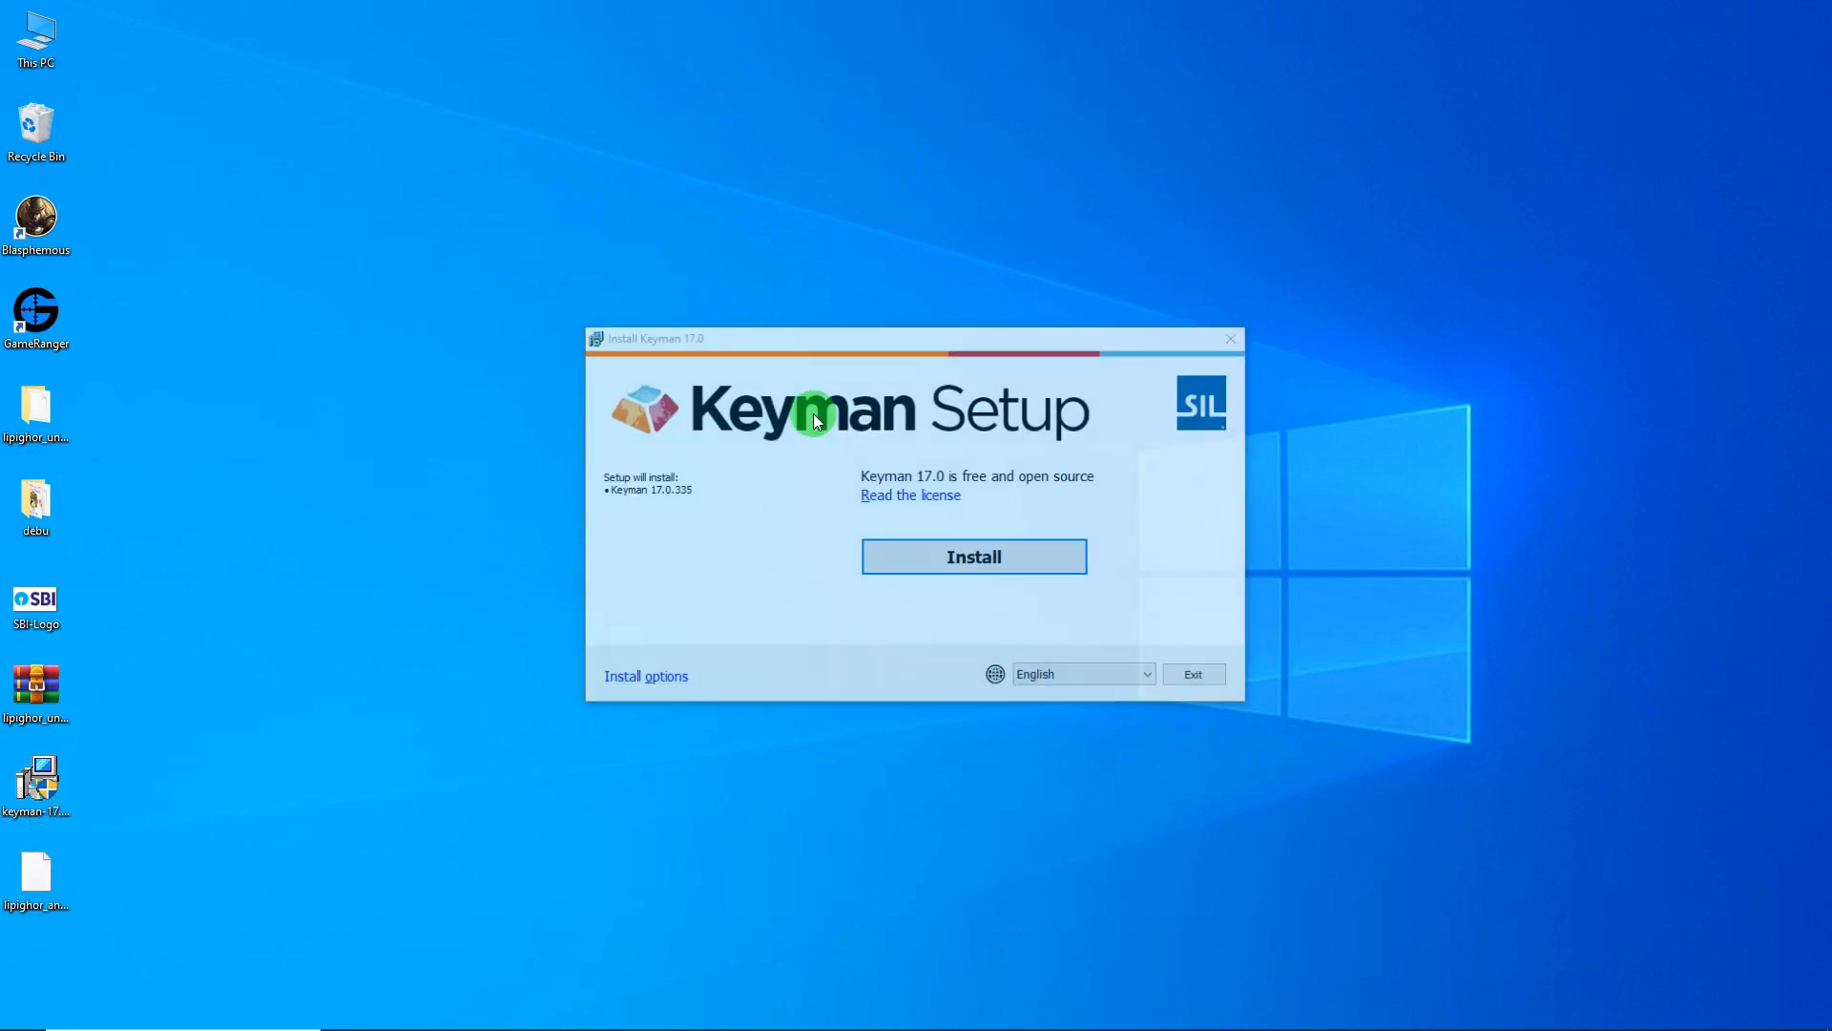
pyautogui.click(947, 560)
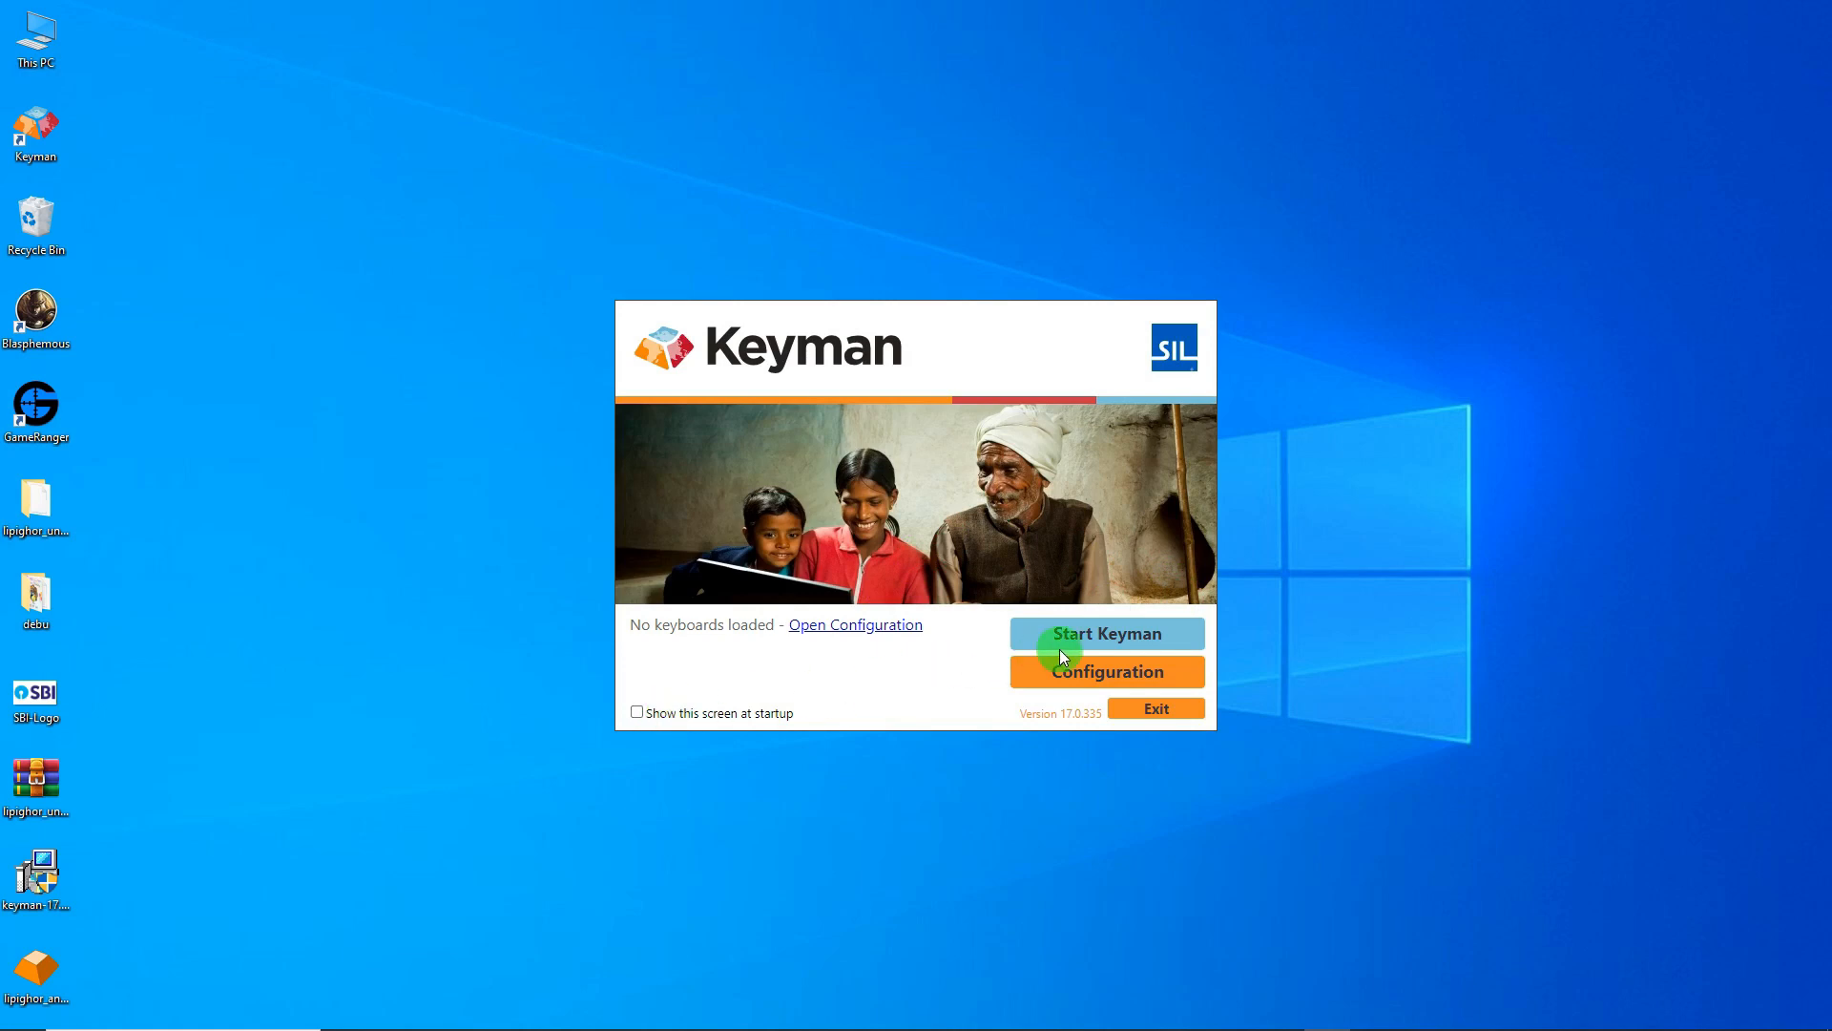
pyautogui.click(1105, 671)
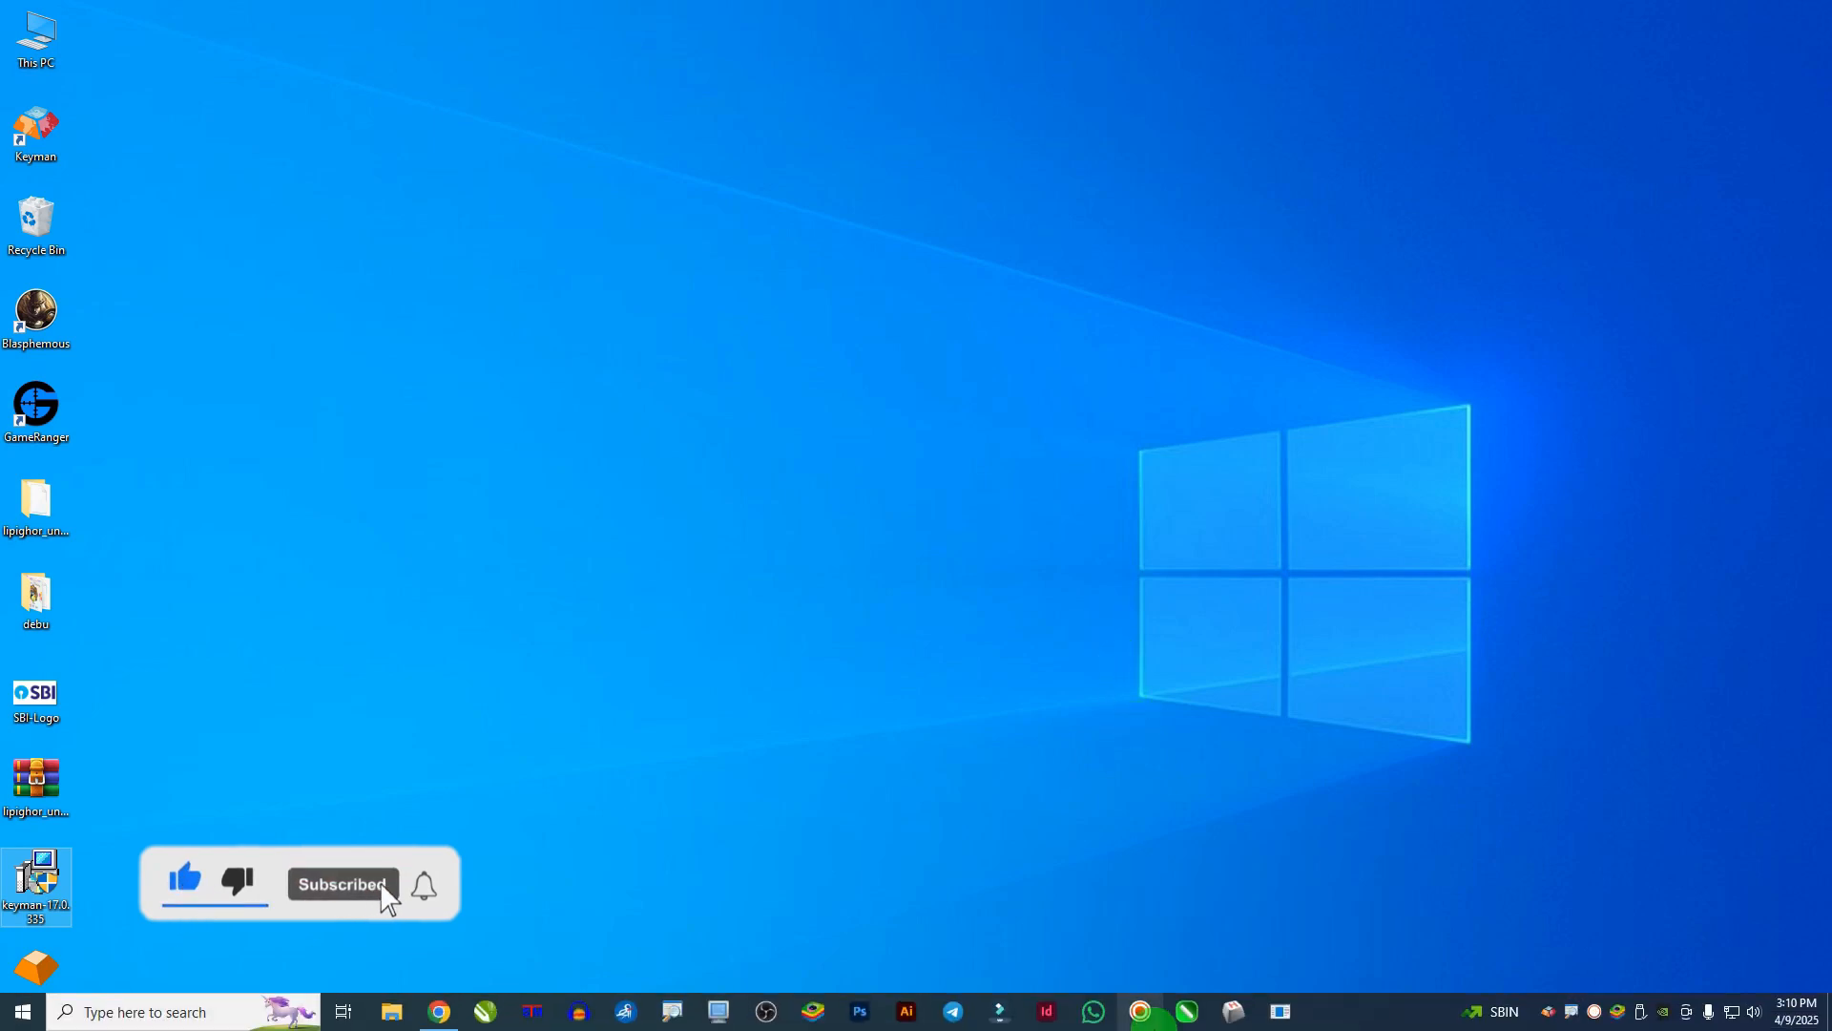
# - Move the lipighor_ansi_v3_toptype icon higher on the desktop and close Keyman's on-screen keyboard
pyautogui.moveTo(53, 967); pyautogui.dragTo(683, 466)
pyautogui.moveTo(1158, 1015)
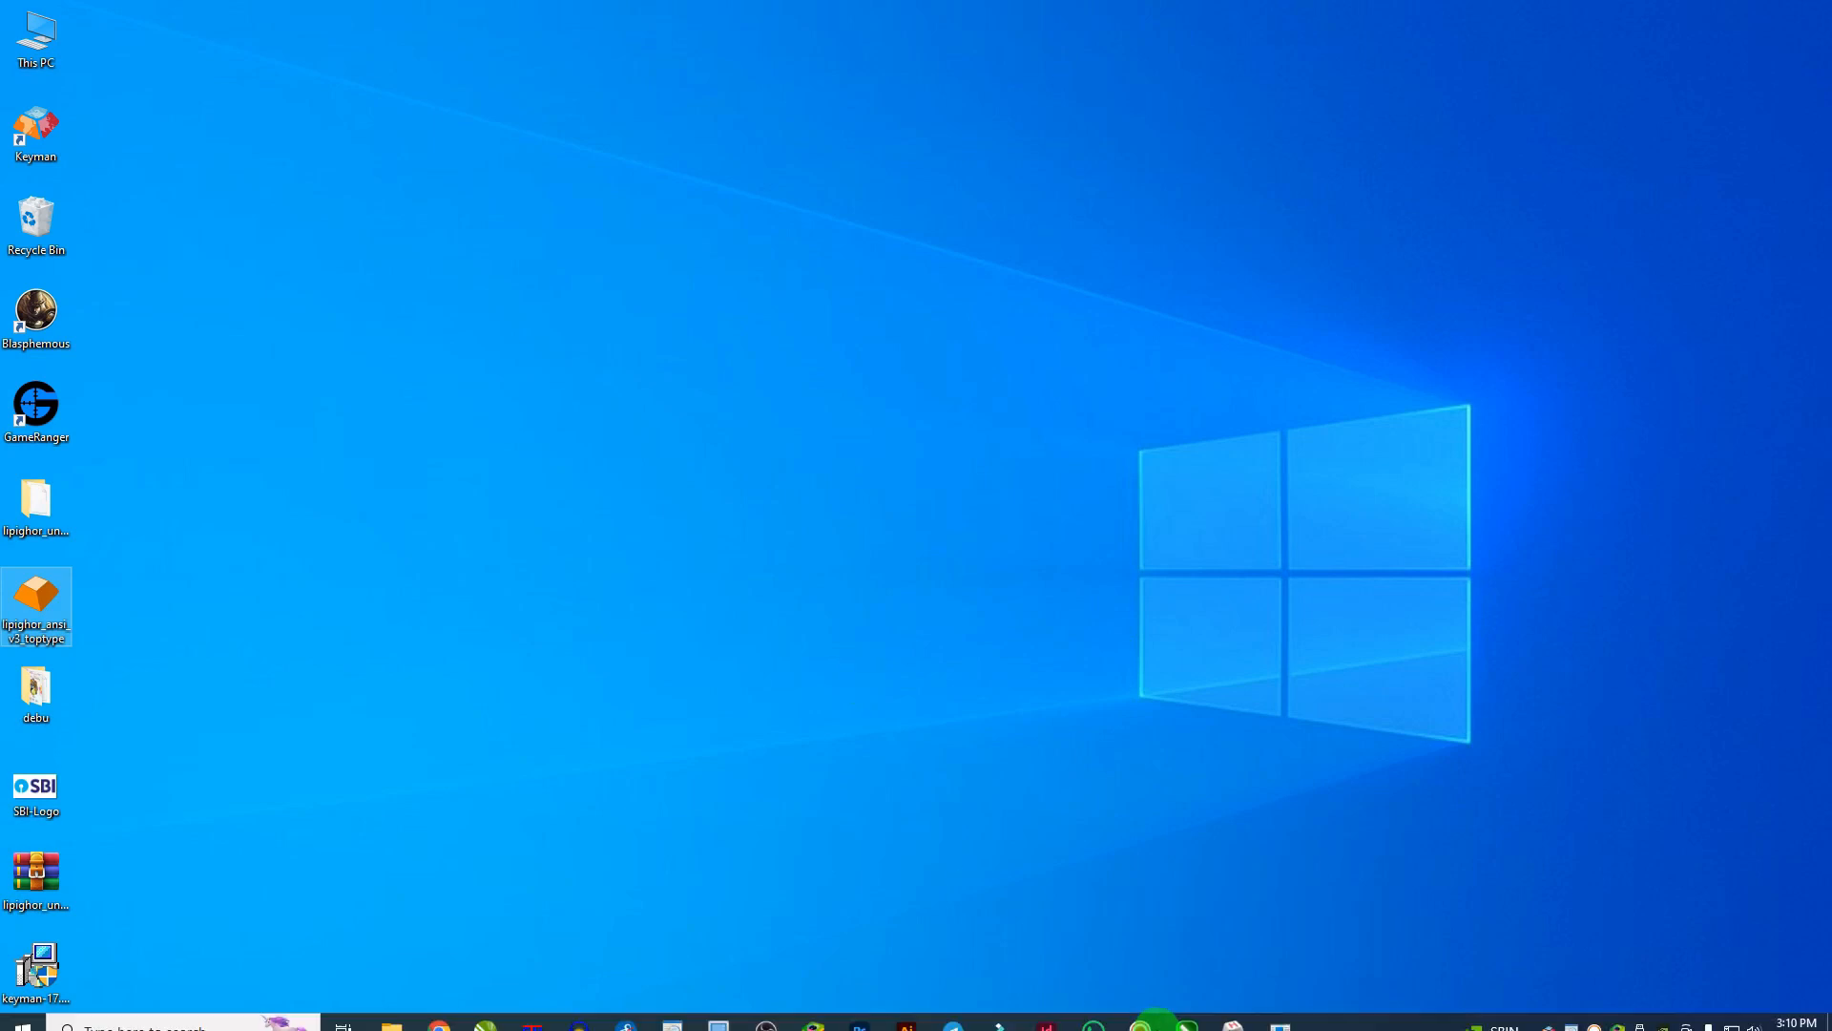
pyautogui.click(1550, 1019)
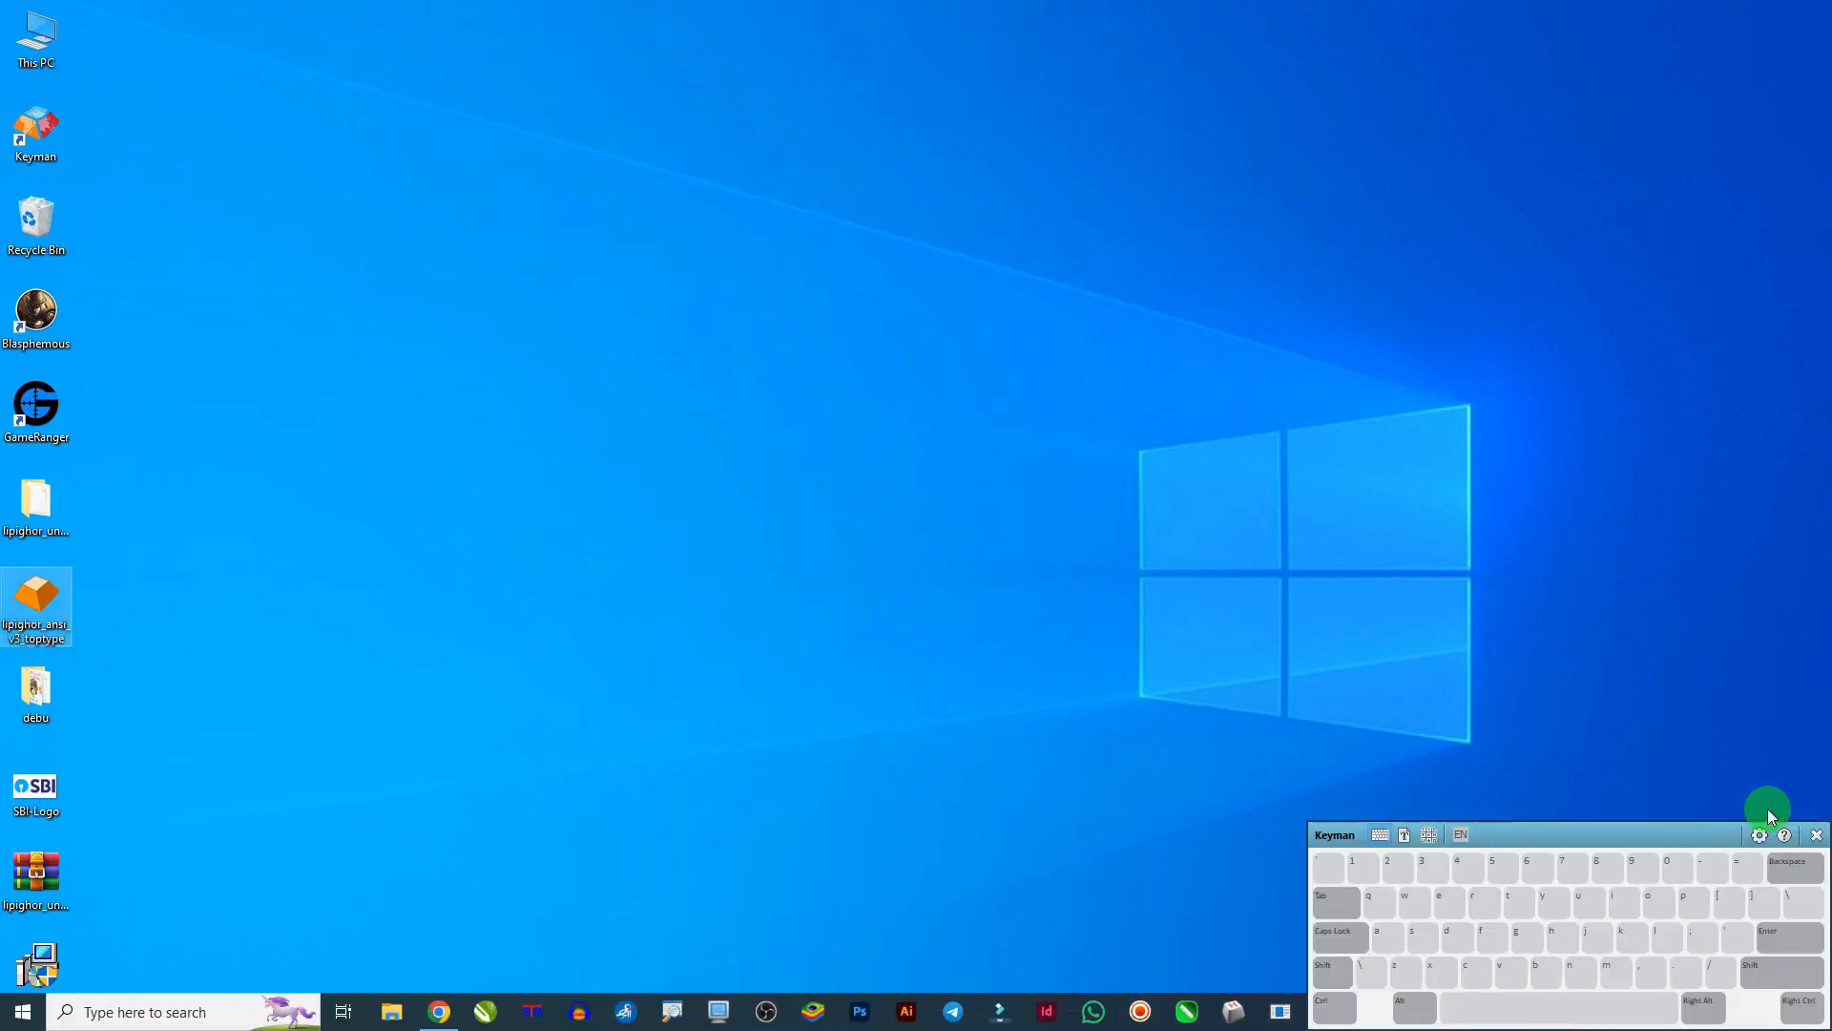
pyautogui.click(1816, 835)
# - Dismiss the on-screen keyboard hint permanently and bring Keyman's tray menu back up
pyautogui.click(1550, 1014)
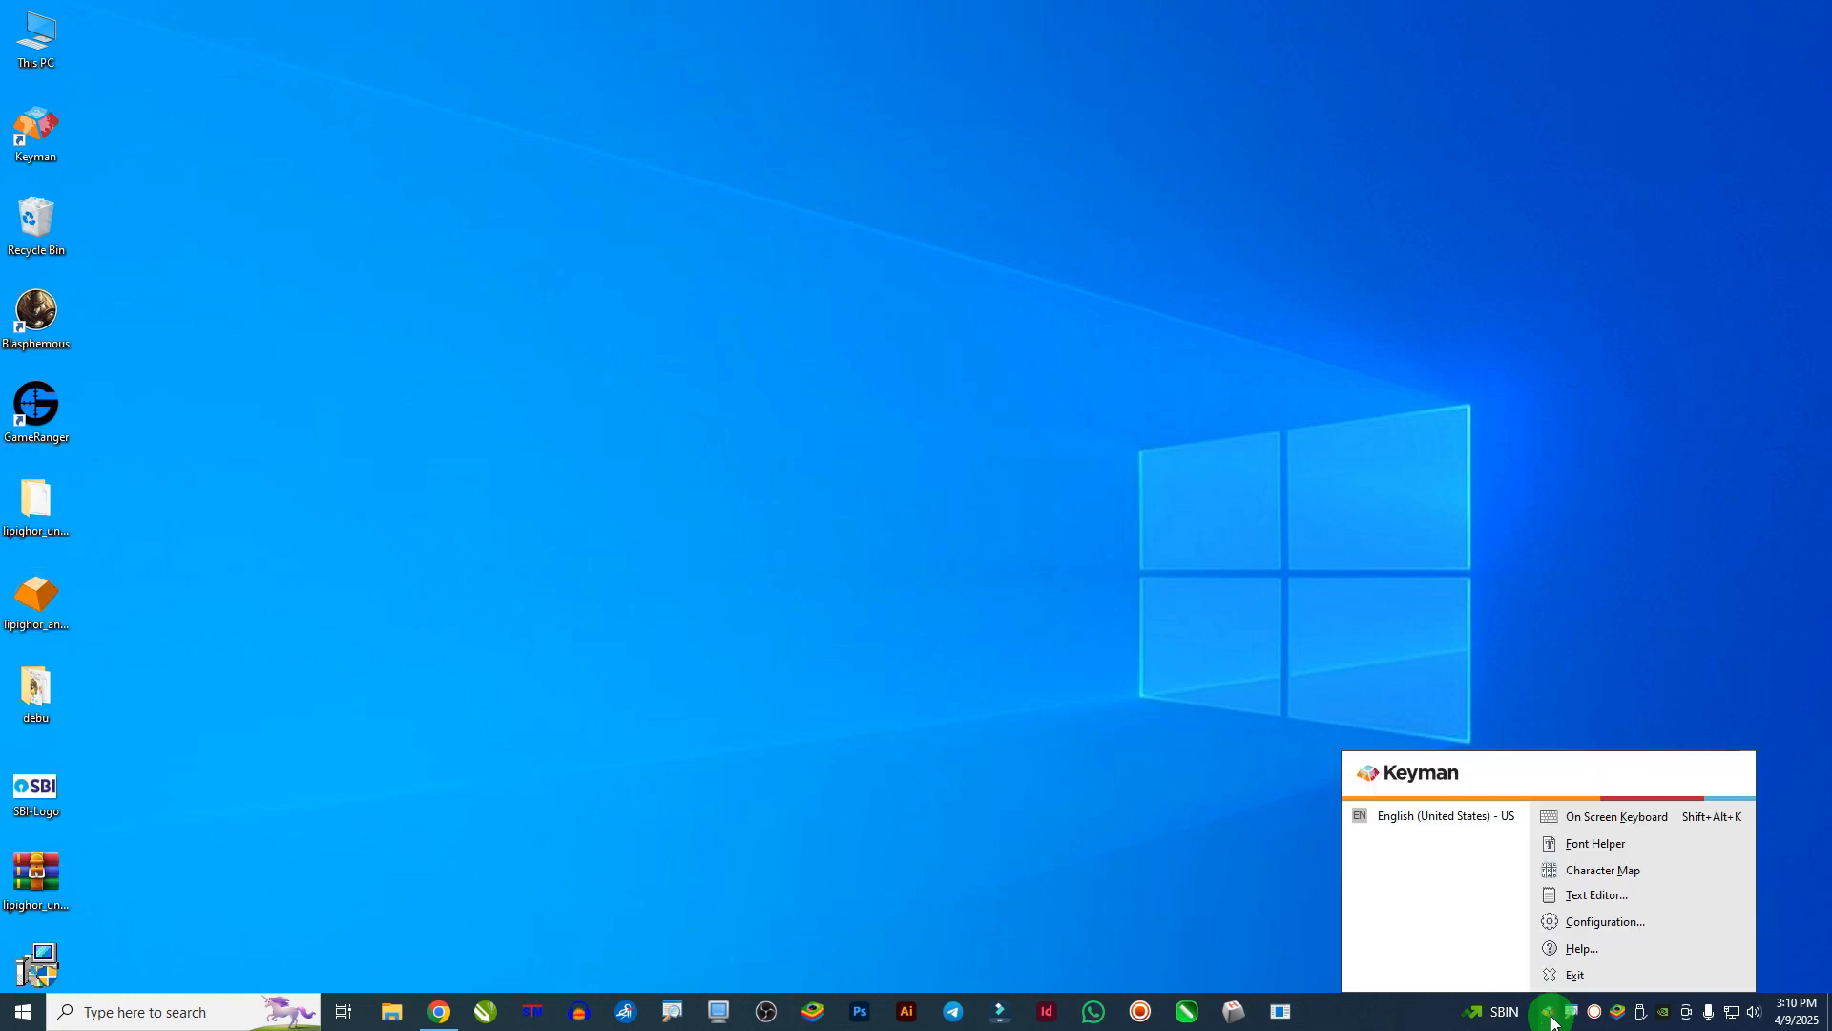
pyautogui.click(1634, 923)
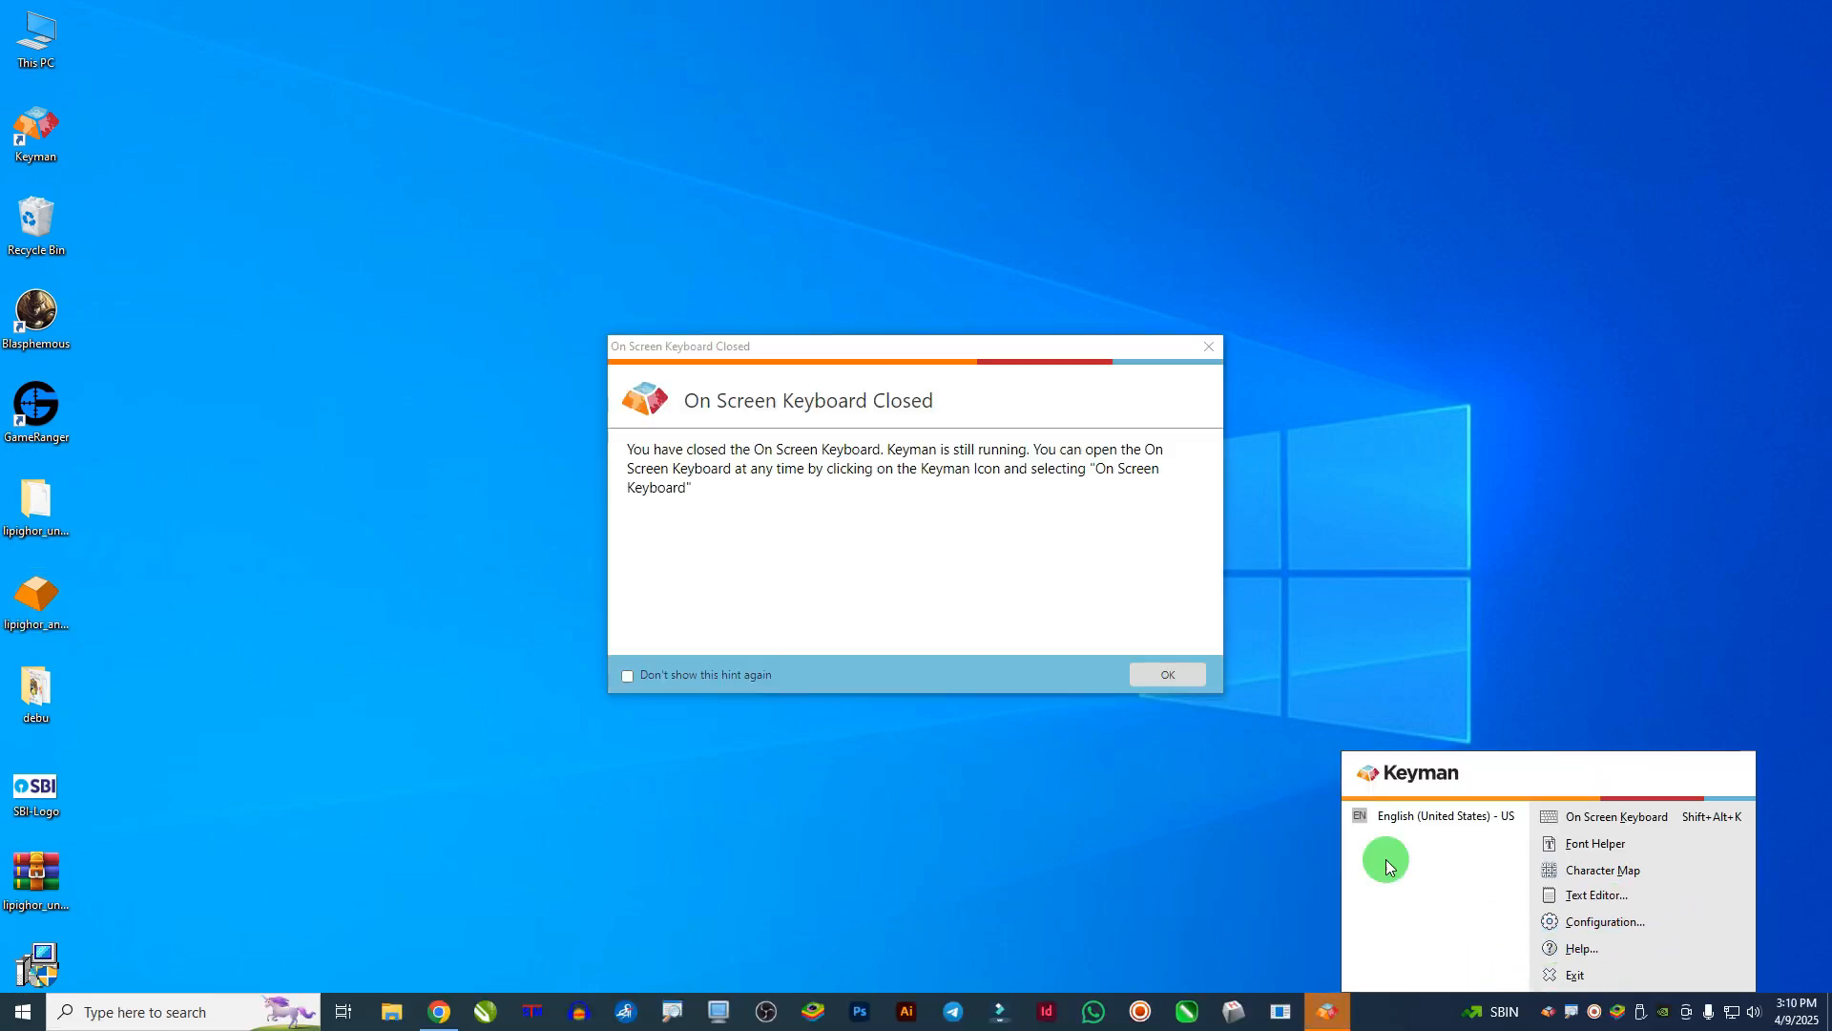
pyautogui.click(702, 673)
pyautogui.click(1178, 677)
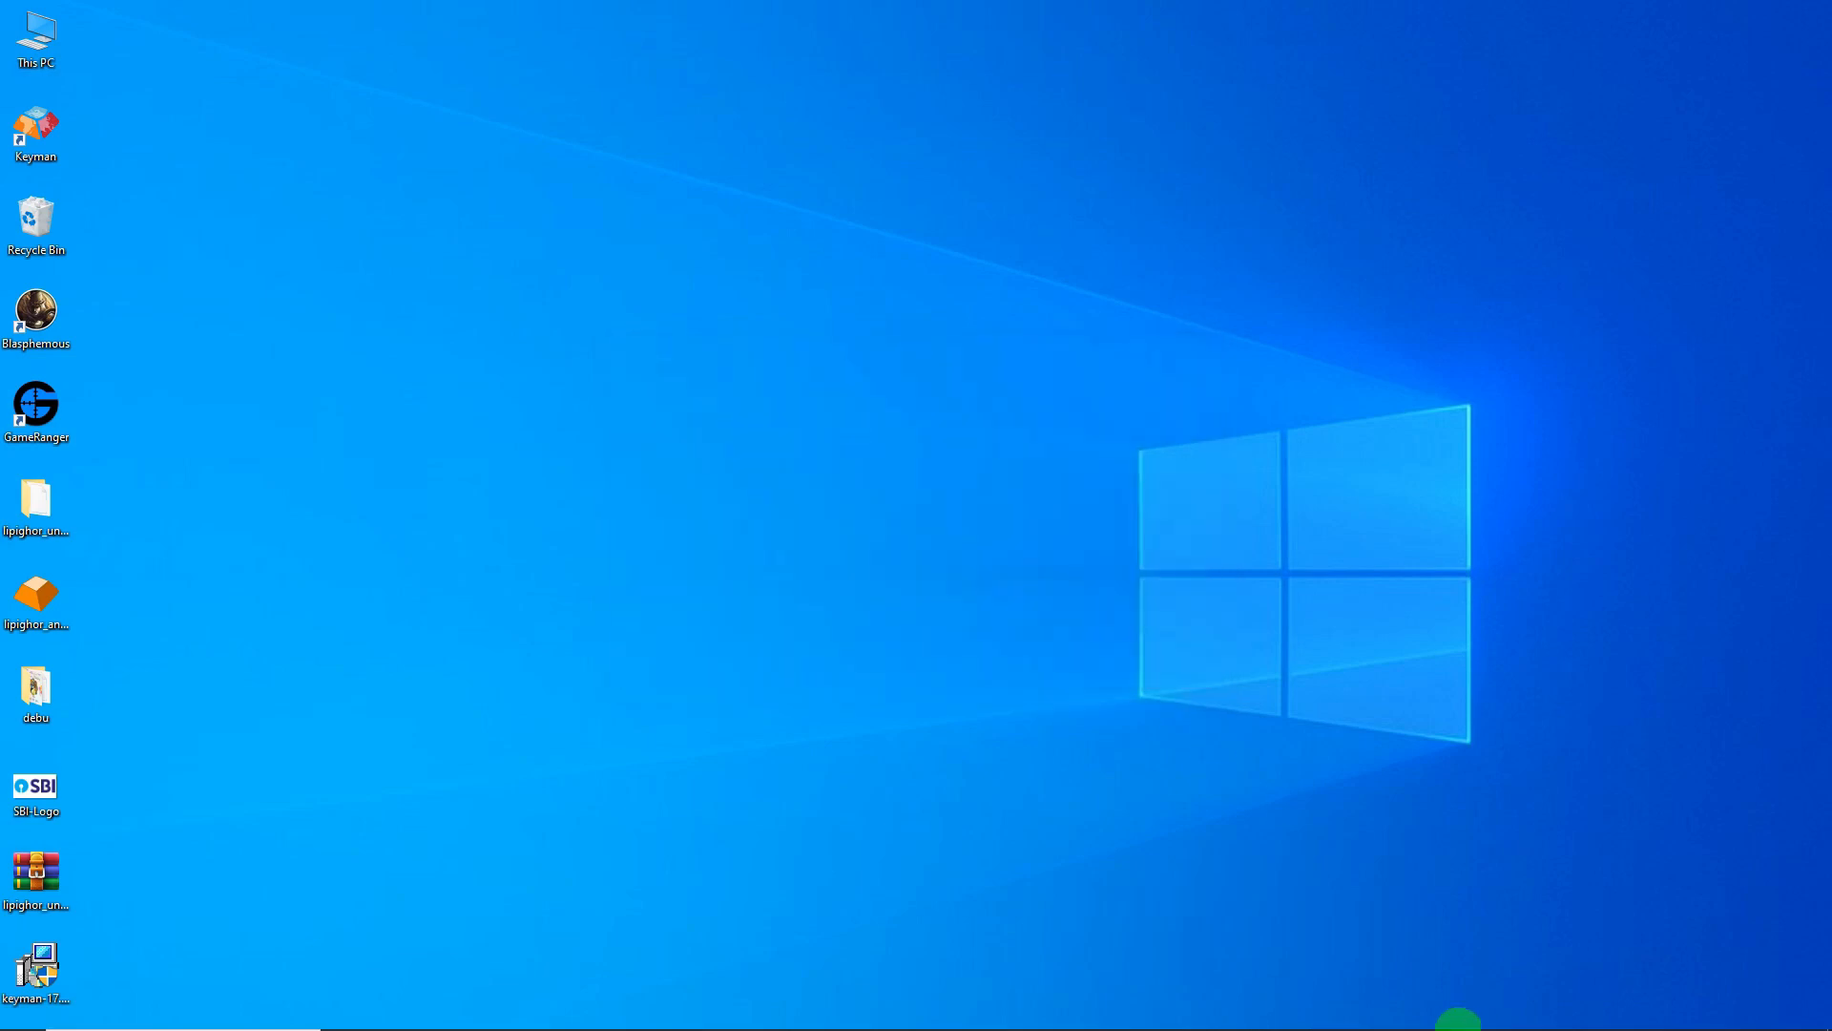
pyautogui.click(1547, 1011)
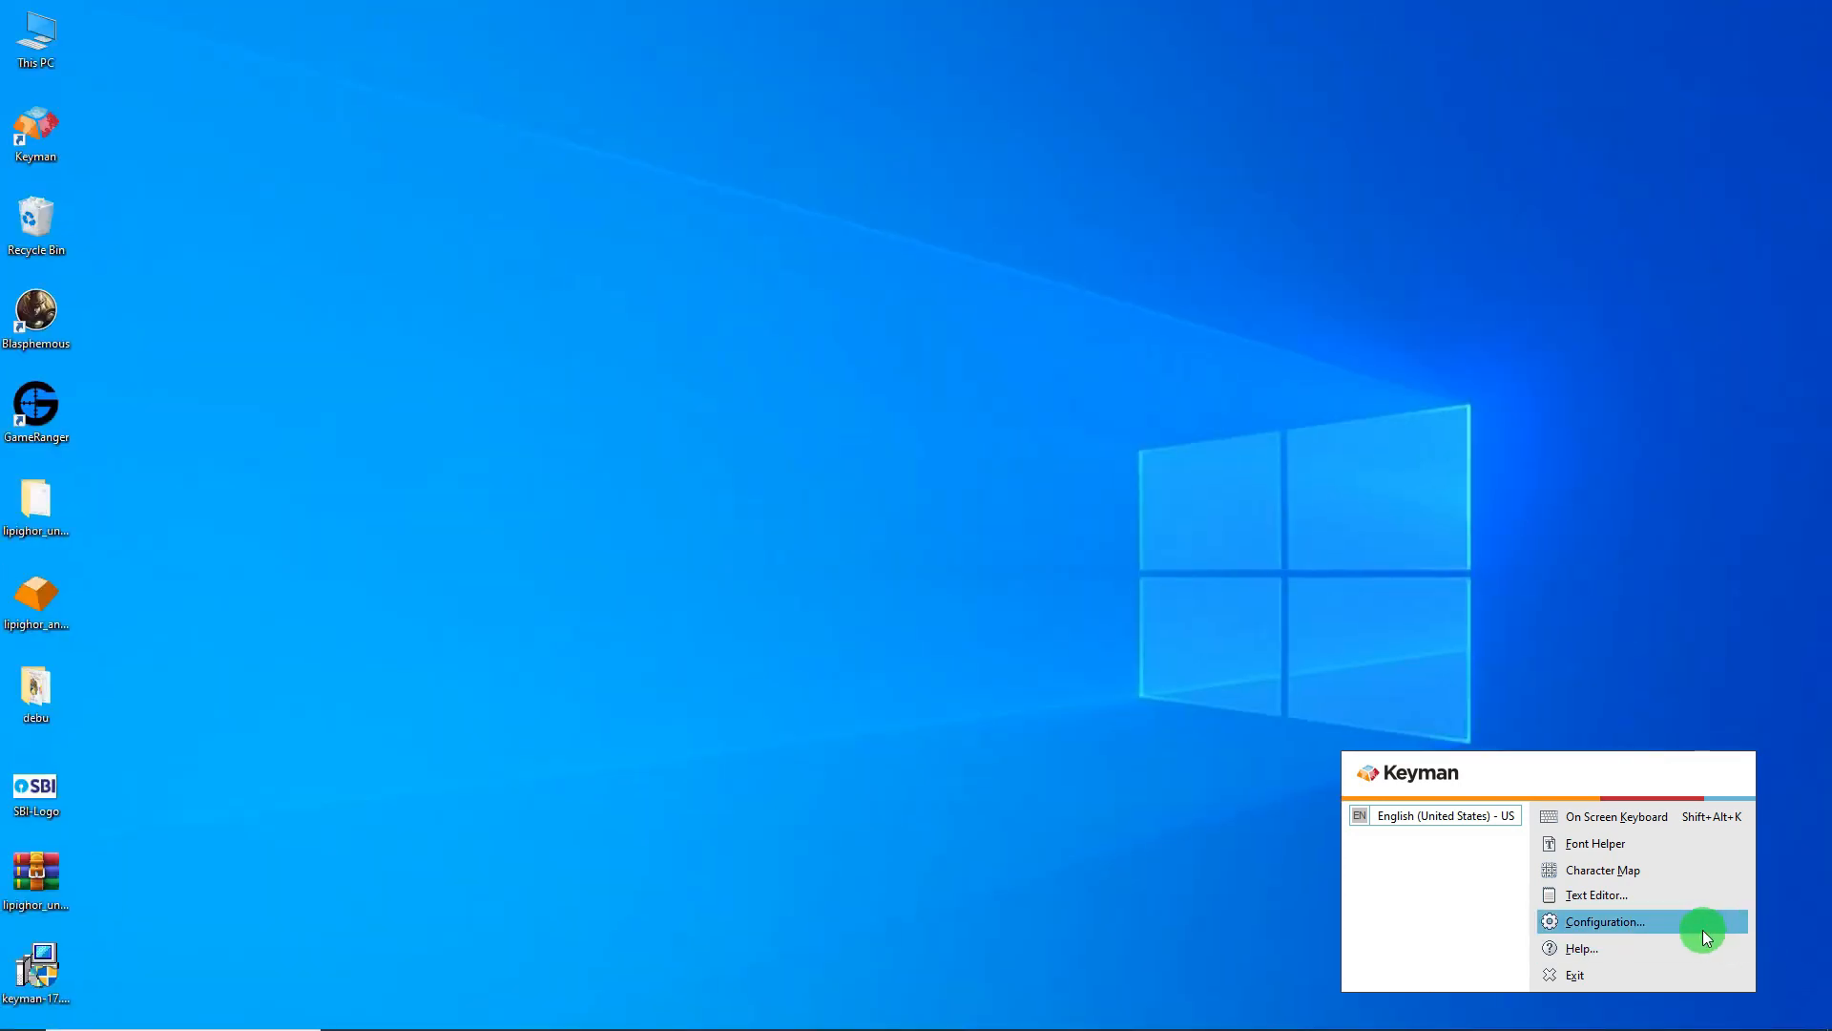
# - Open Keyman Configuration, glance at Options, then return to the empty Keyboard Layouts list
pyautogui.click(1702, 930)
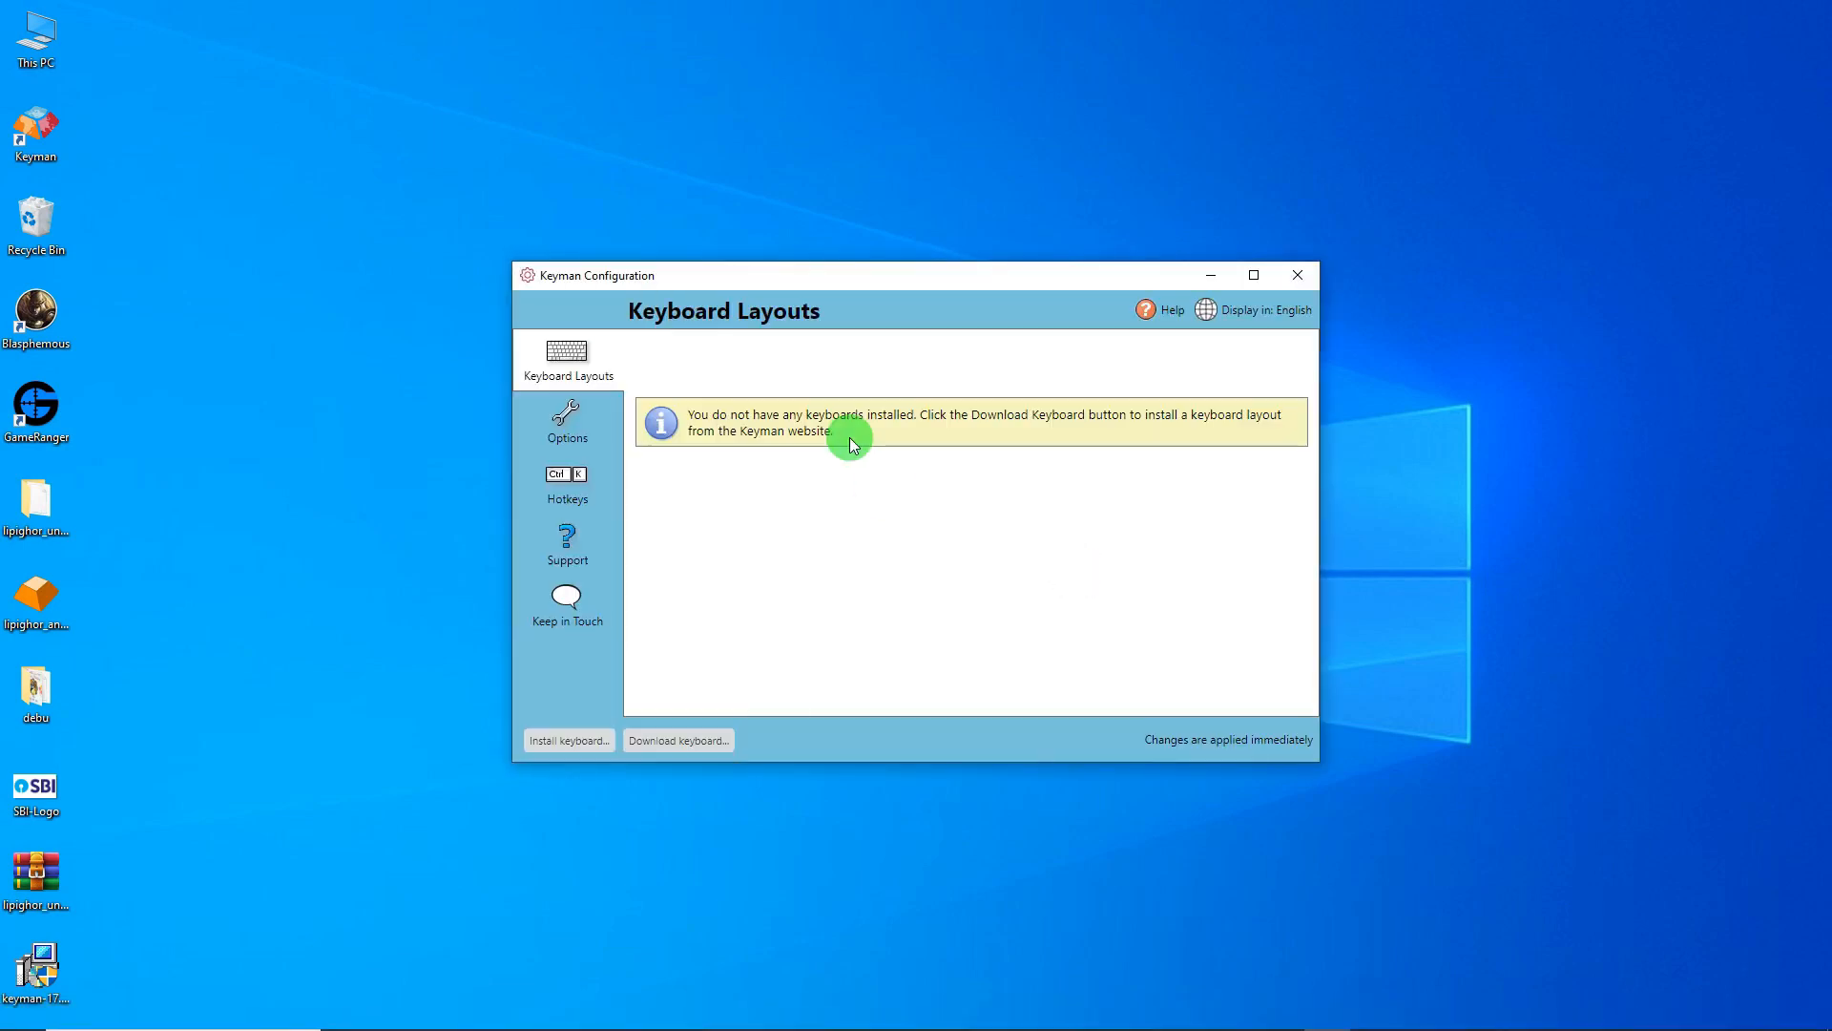
pyautogui.moveTo(827, 274); pyautogui.dragTo(760, 305)
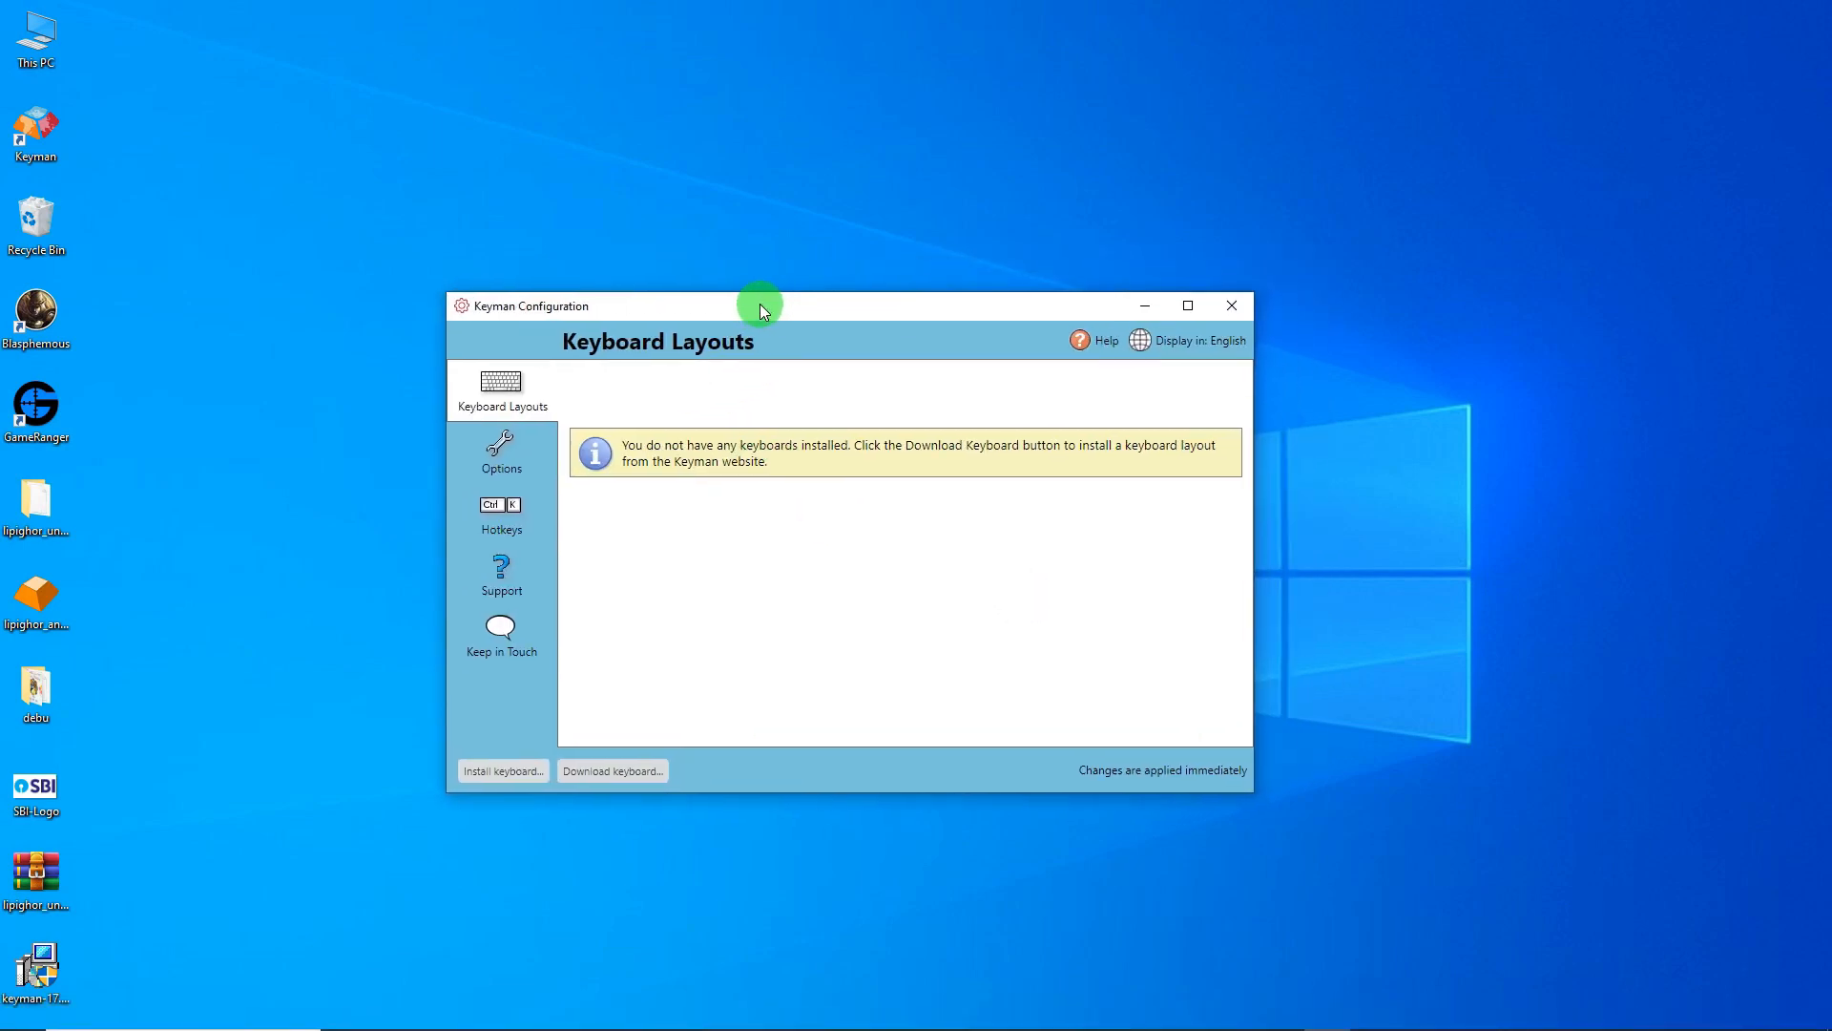
pyautogui.click(494, 462)
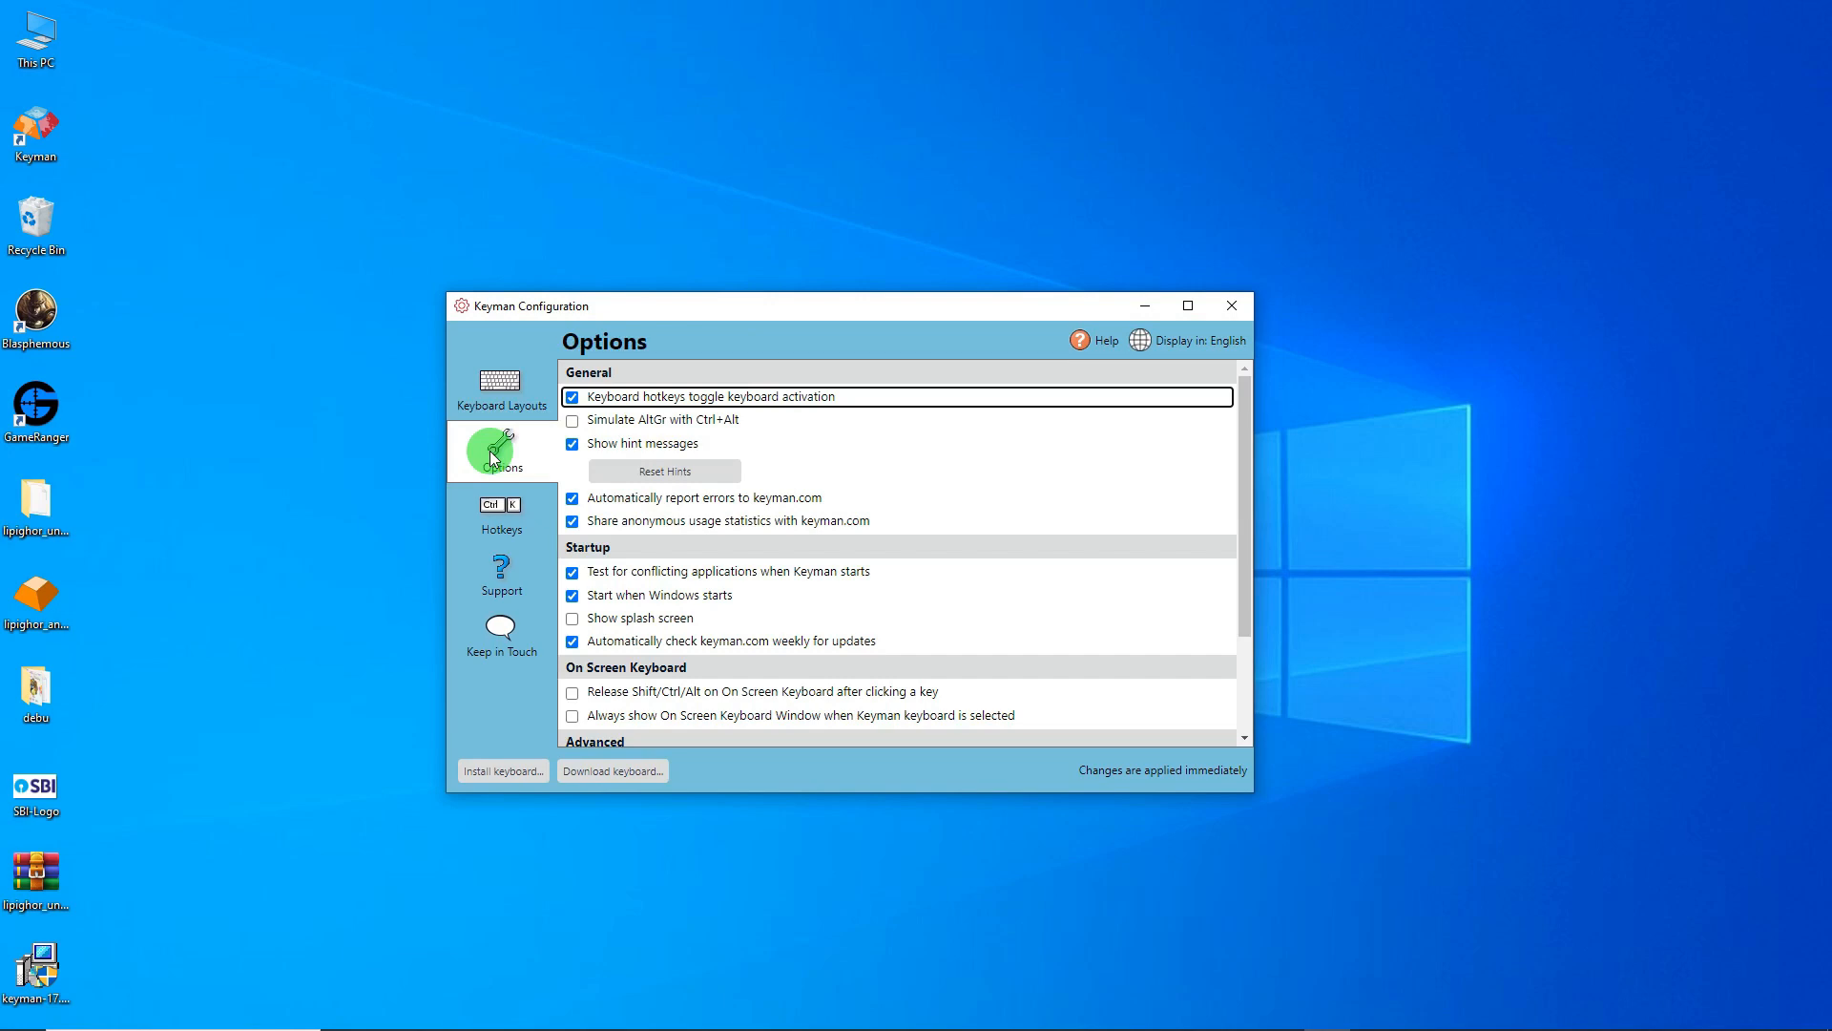
pyautogui.click(495, 399)
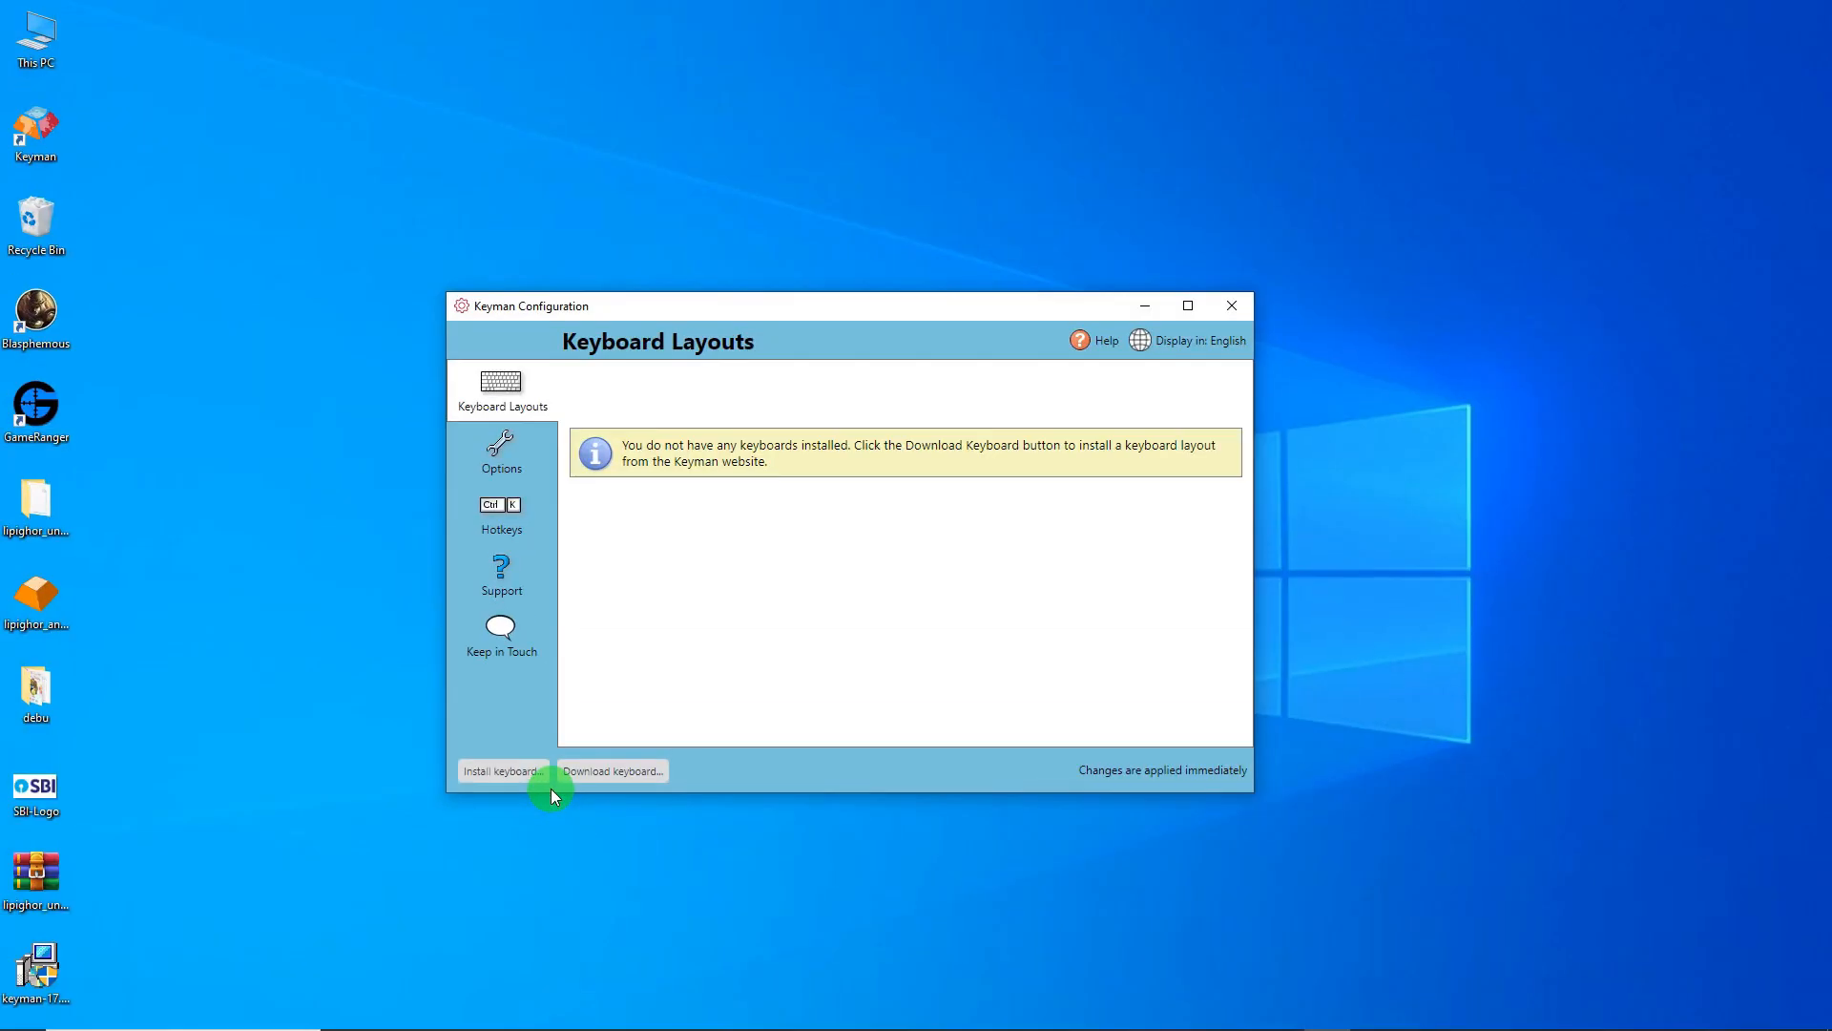
# - Install Lipighor UNICODE Toptype IN from Desktop\lipighor_unicode_toptype\lipighor_unicode_toptype_in
pyautogui.click(504, 771)
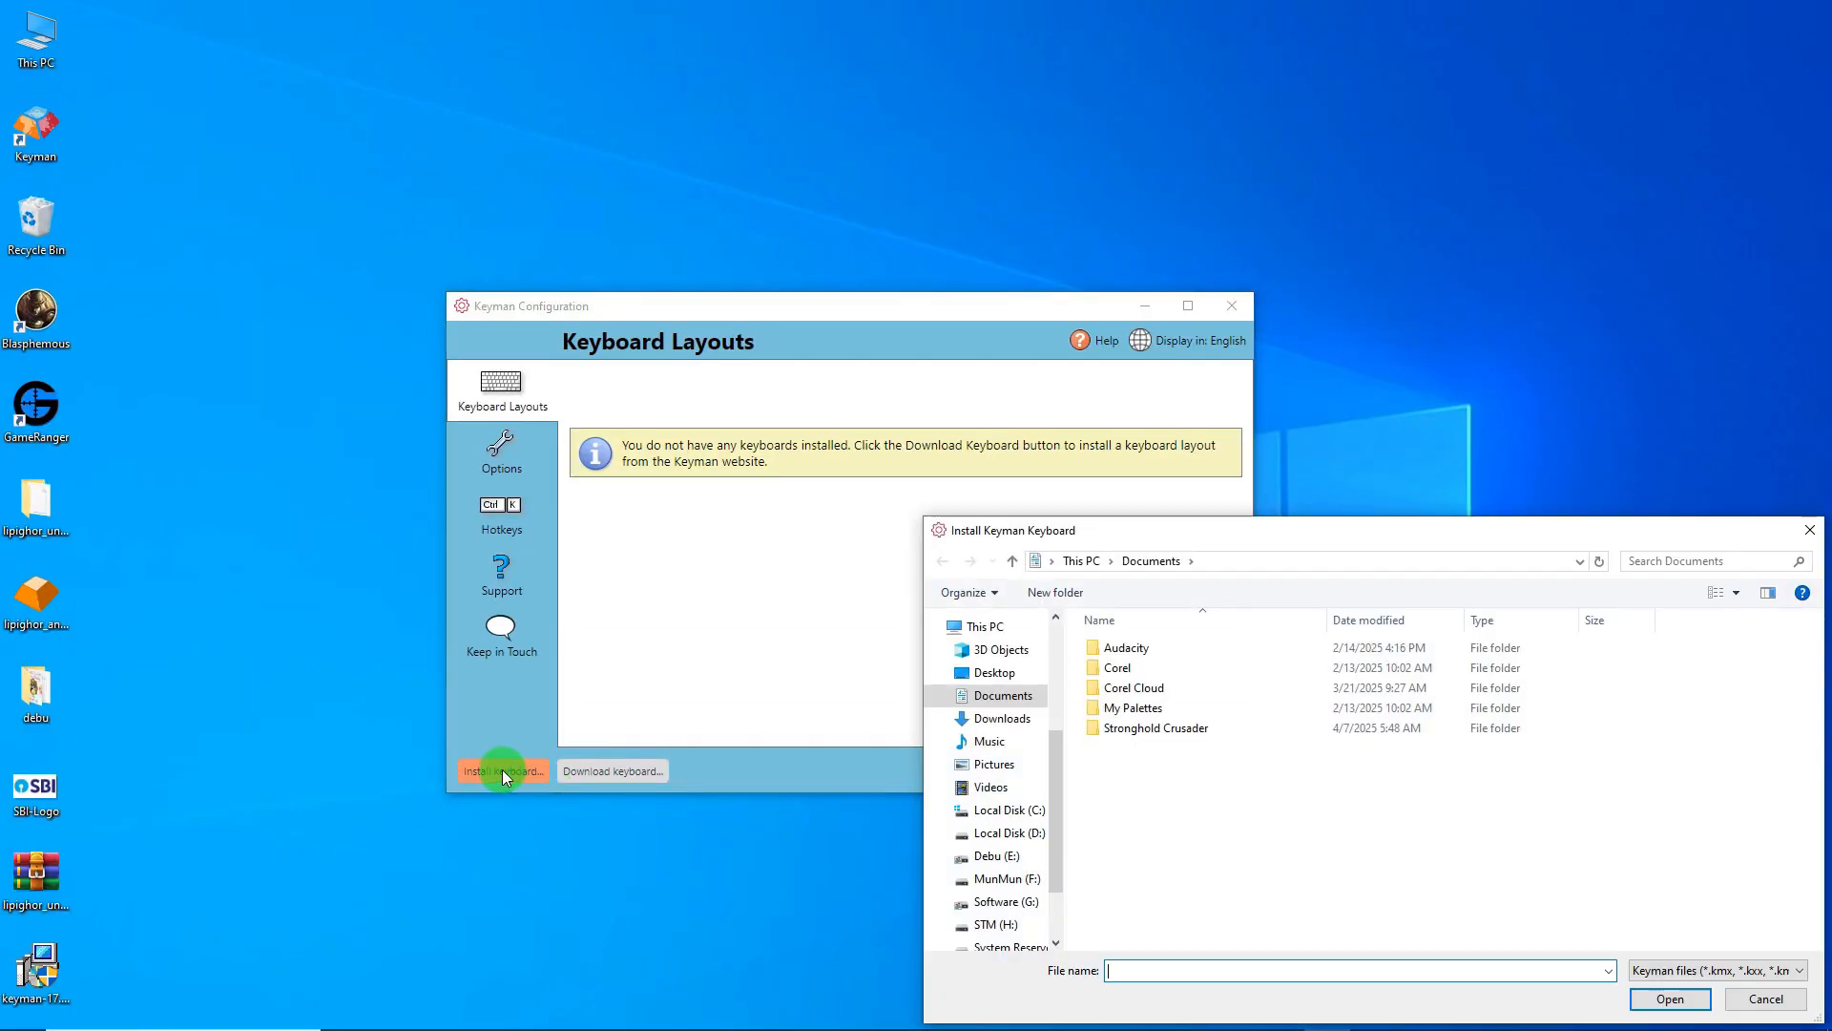
pyautogui.moveTo(1218, 529); pyautogui.dragTo(707, 336)
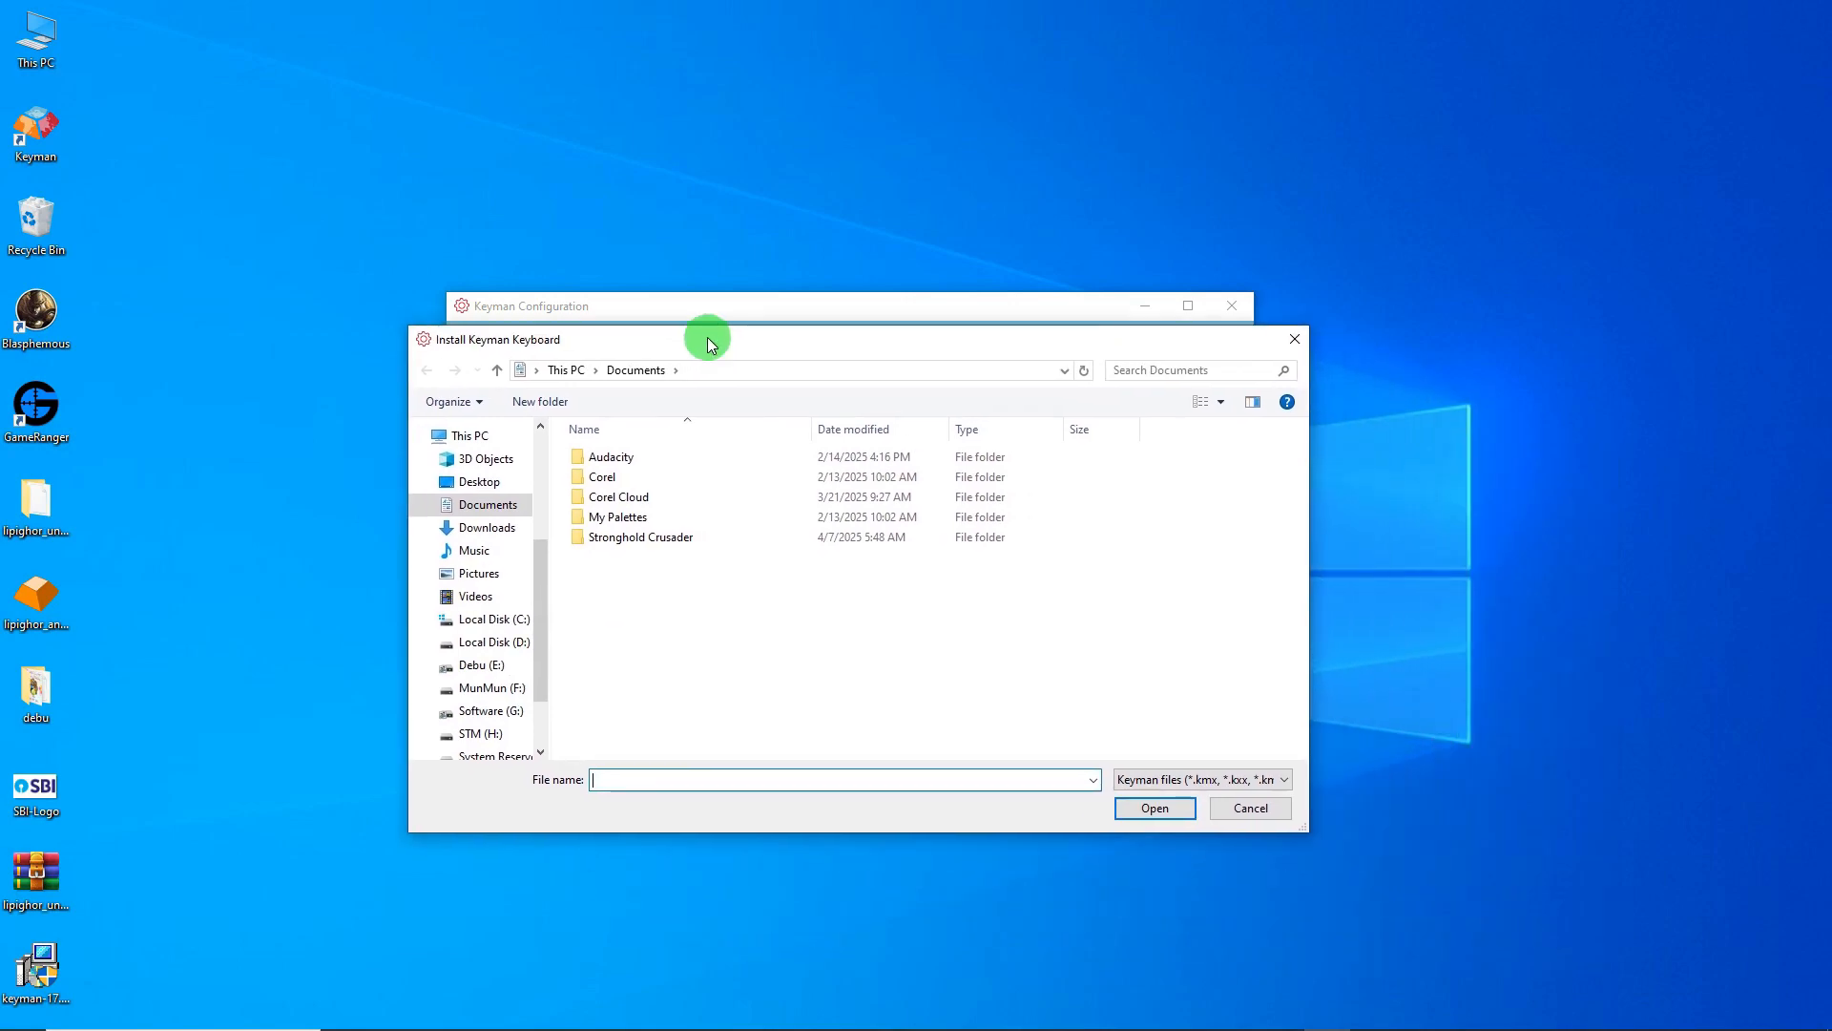
pyautogui.moveTo(540, 552); pyautogui.dragTo(529, 410)
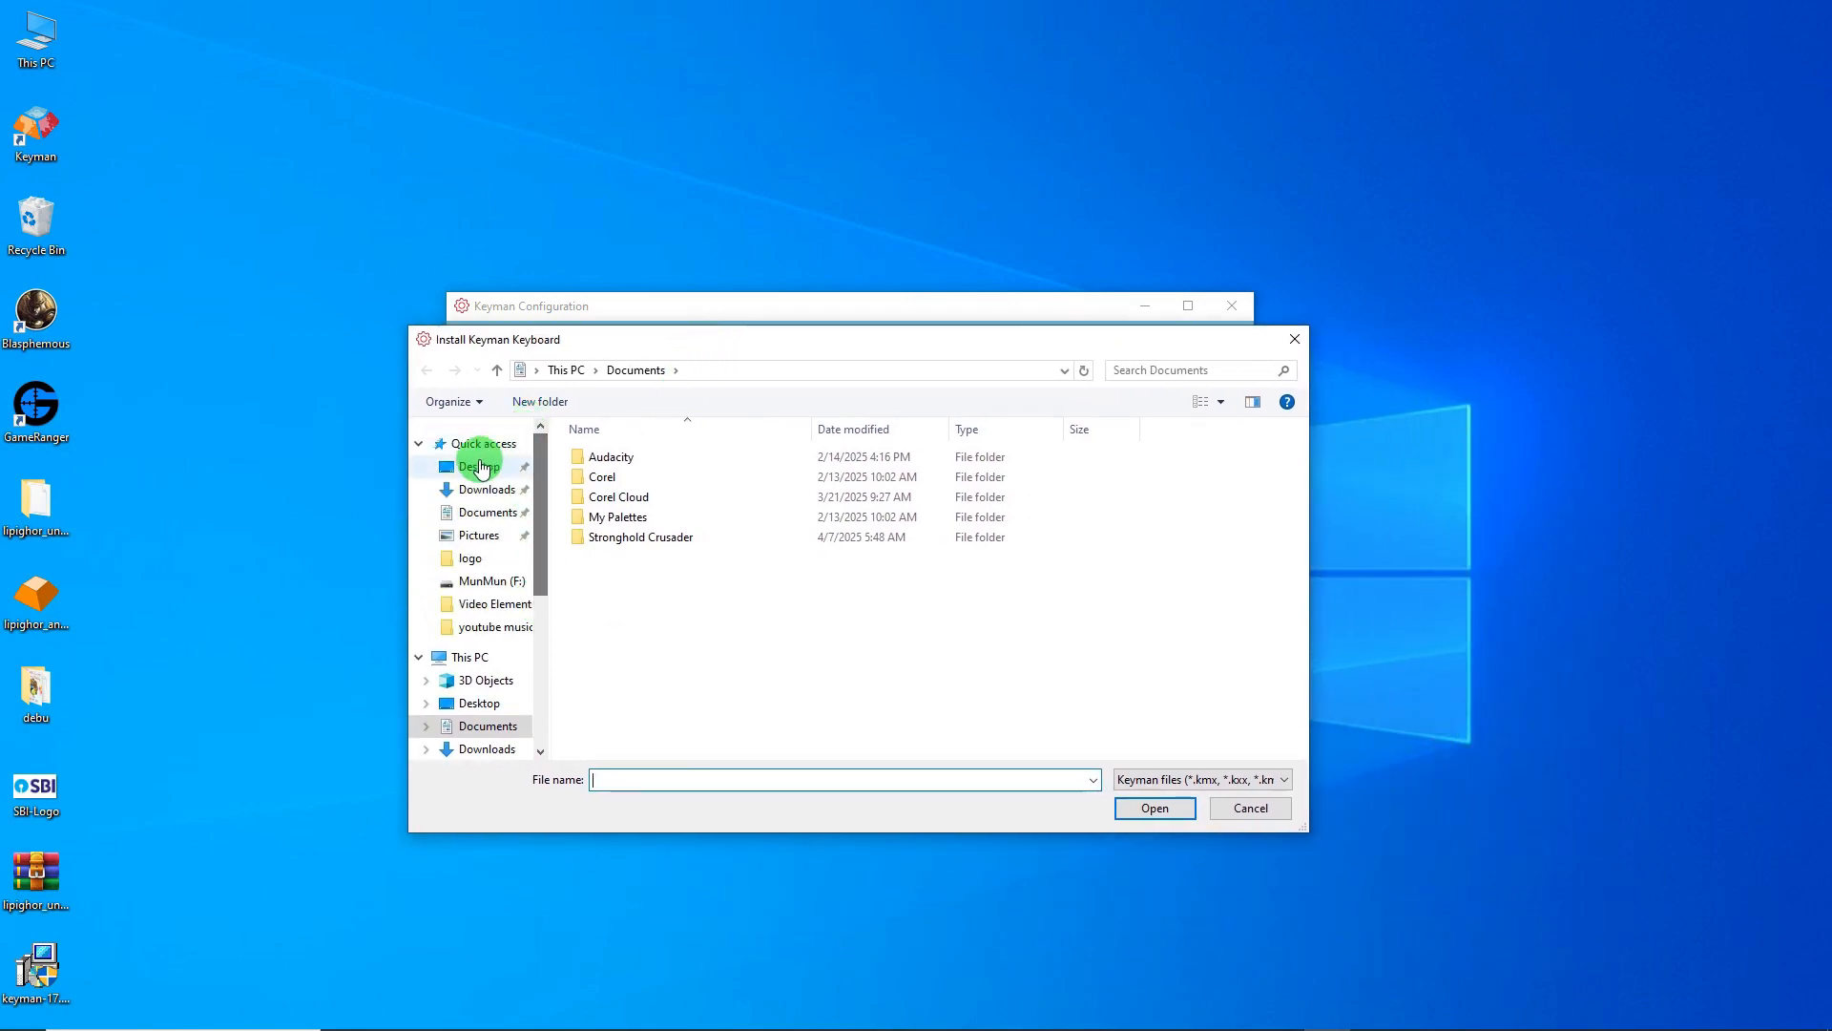
pyautogui.click(473, 469)
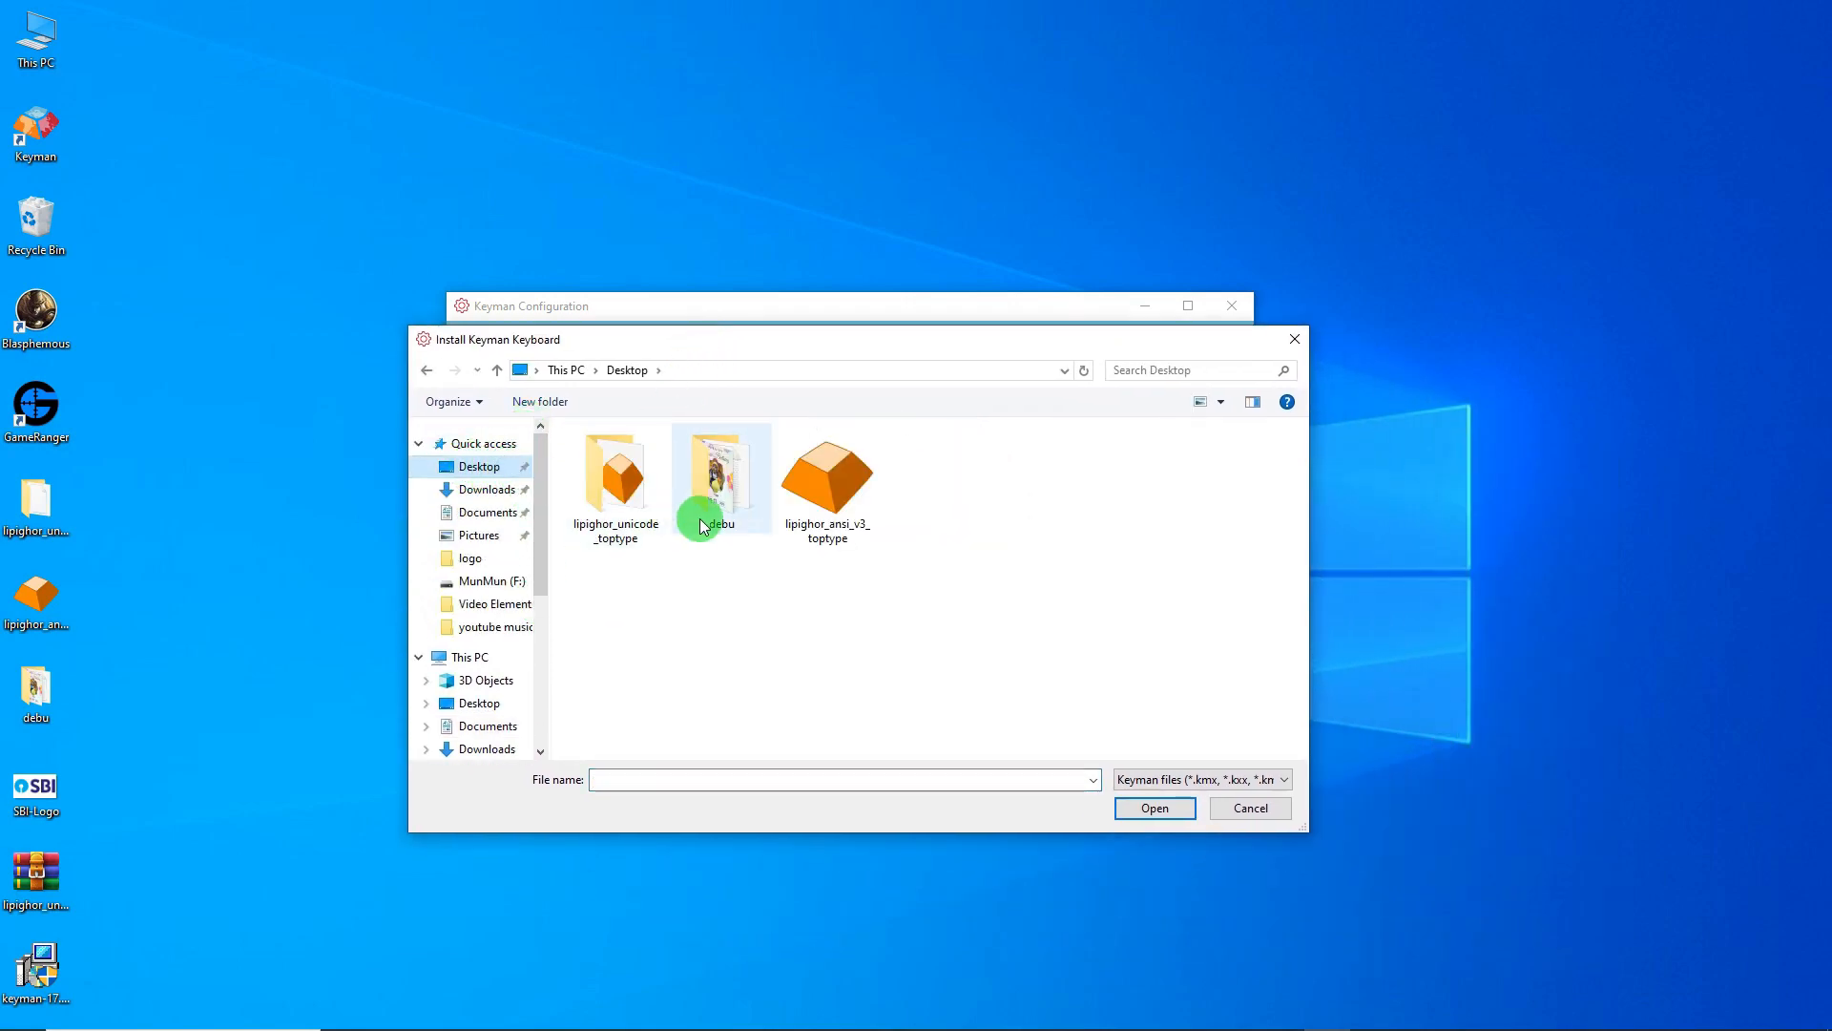
pyautogui.doubleClick(621, 483)
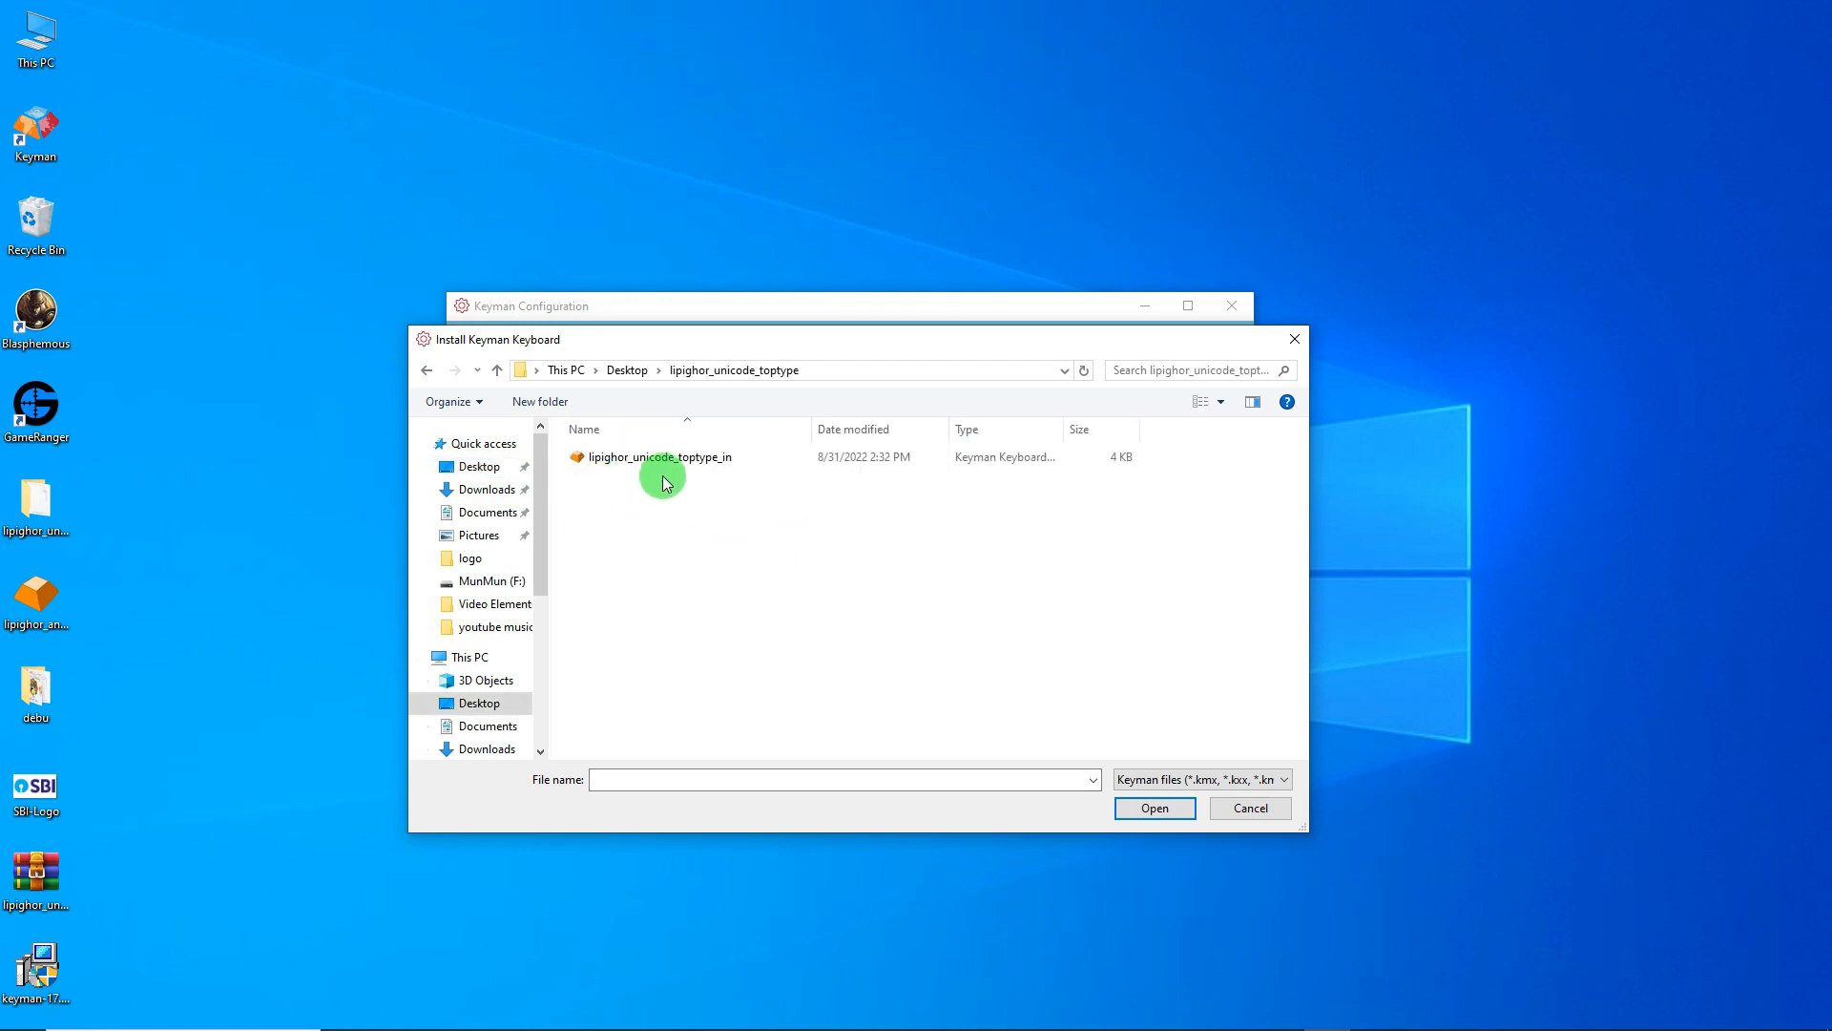
pyautogui.click(659, 462)
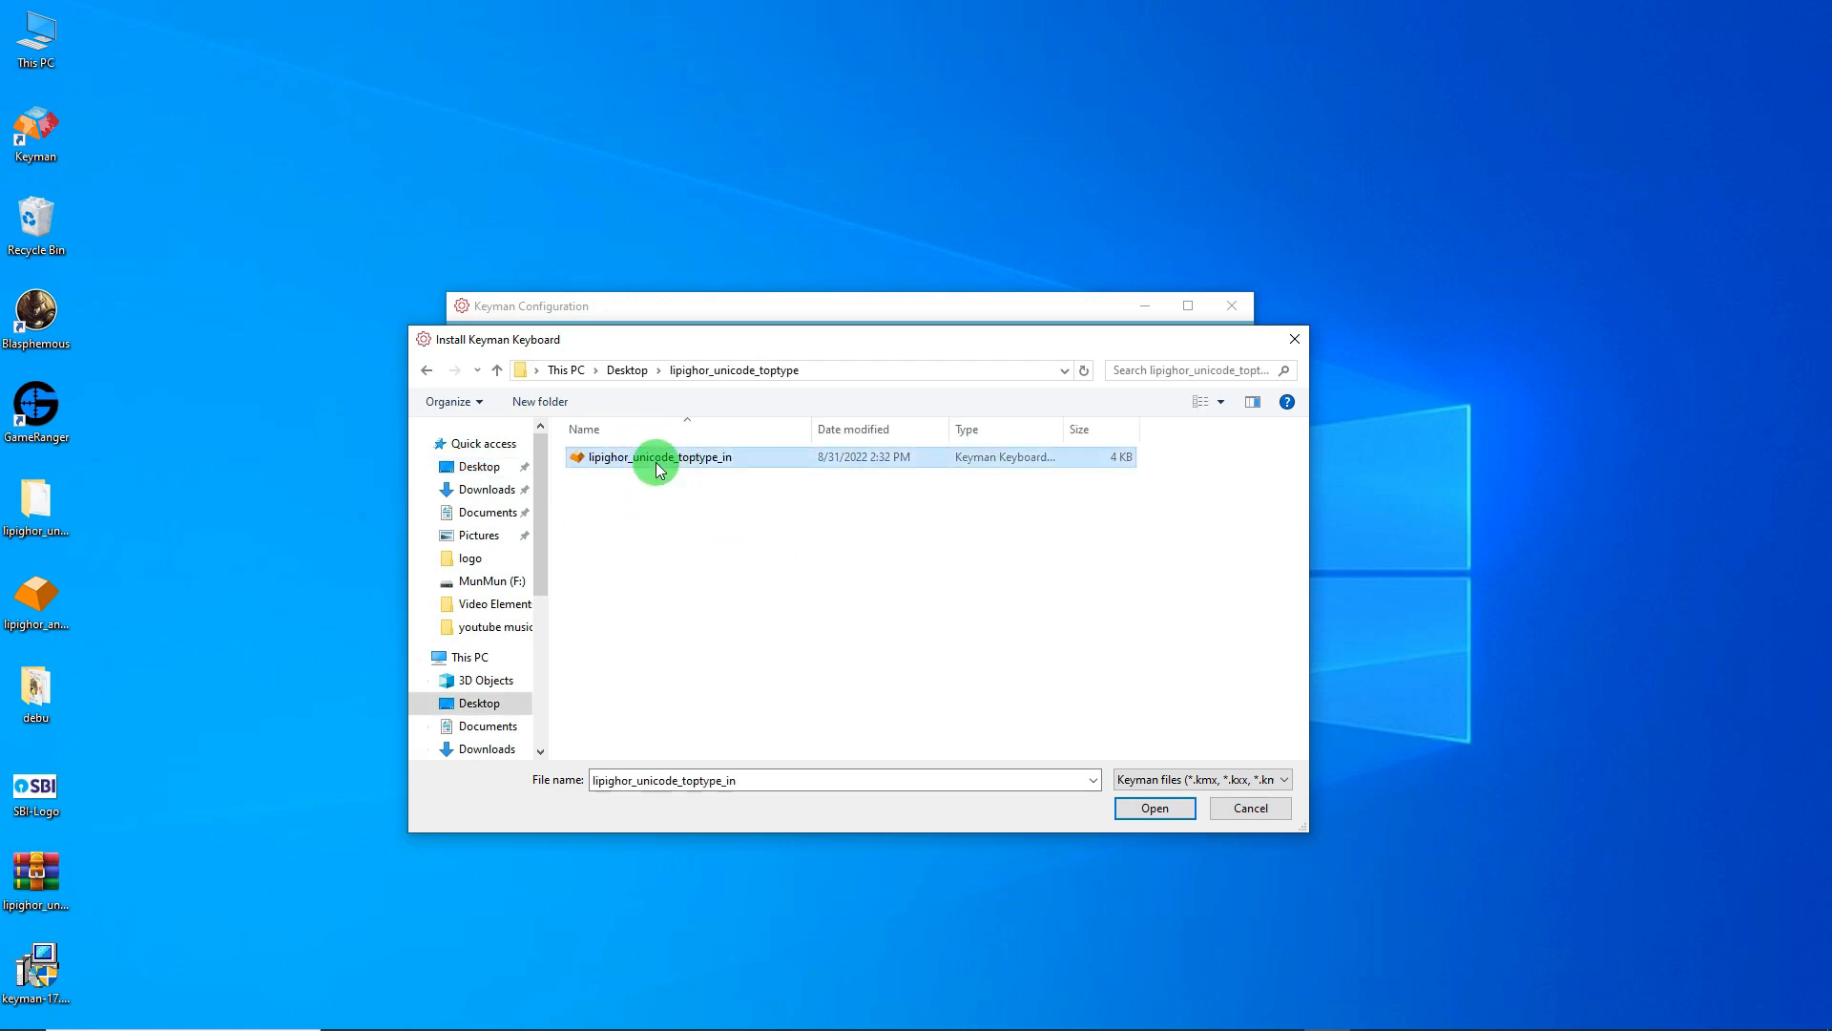
pyautogui.doubleClick(656, 462)
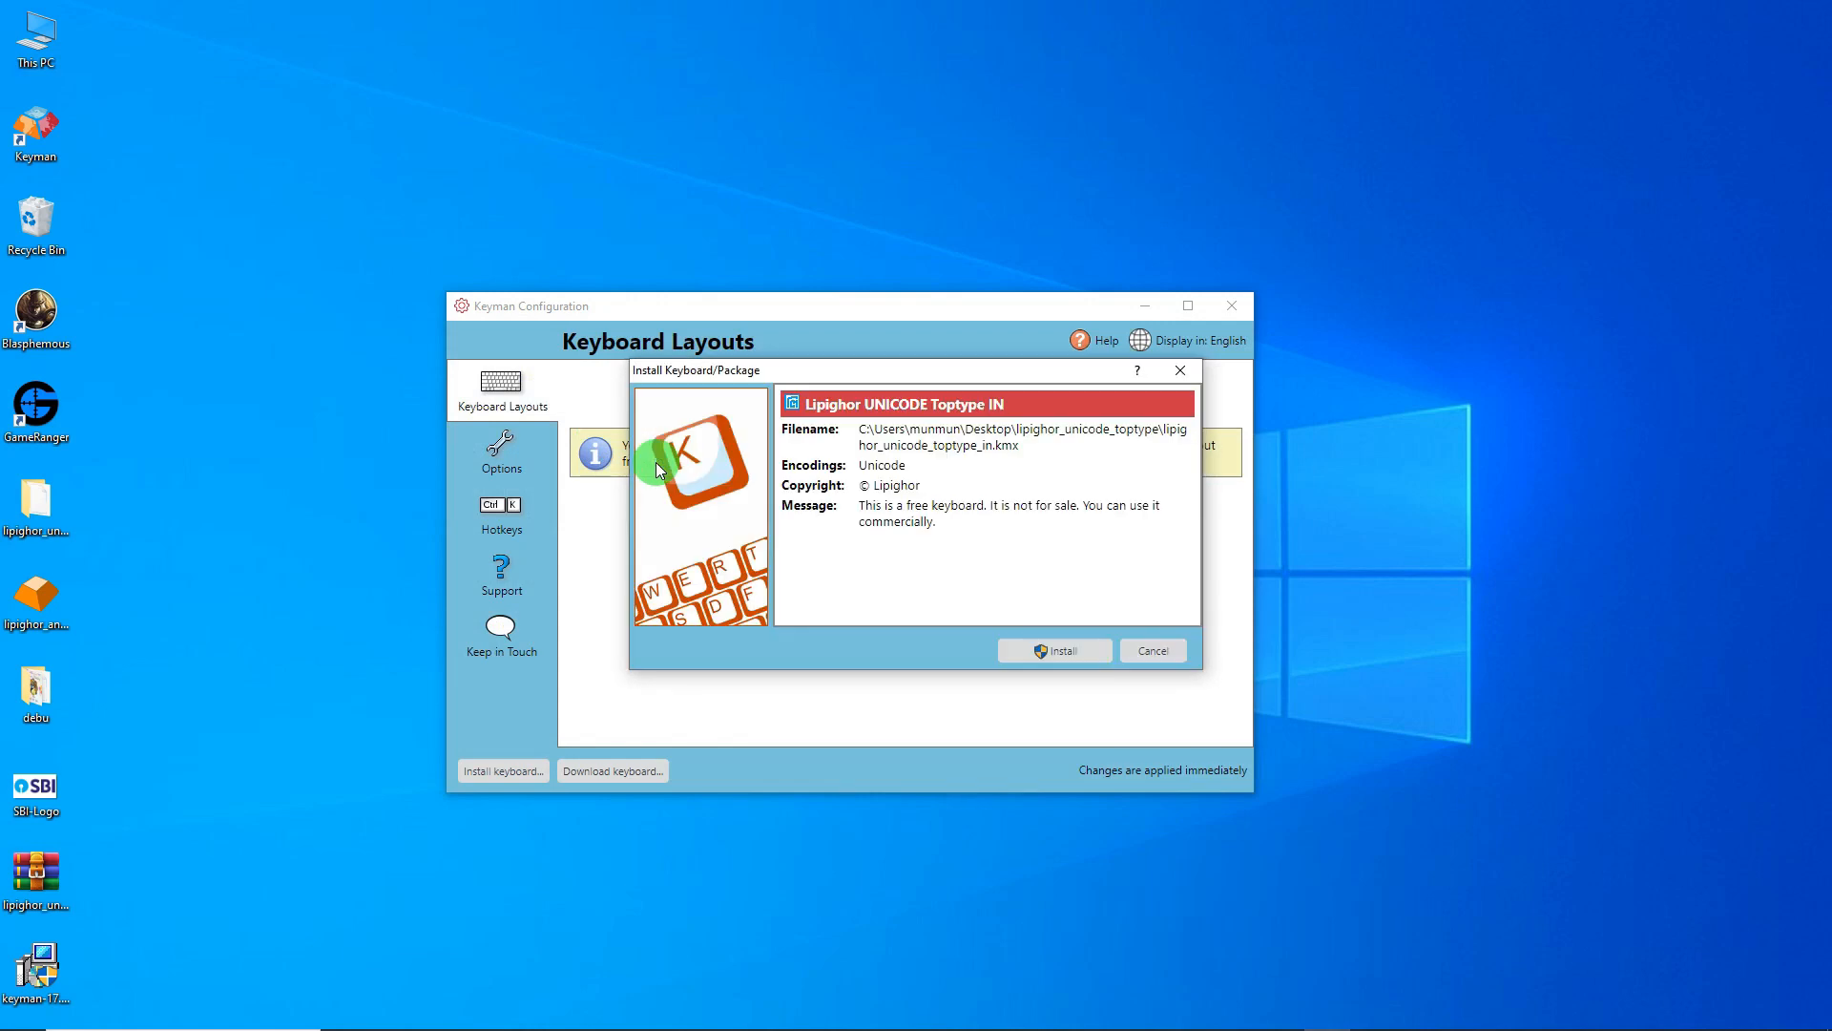
pyautogui.click(1046, 649)
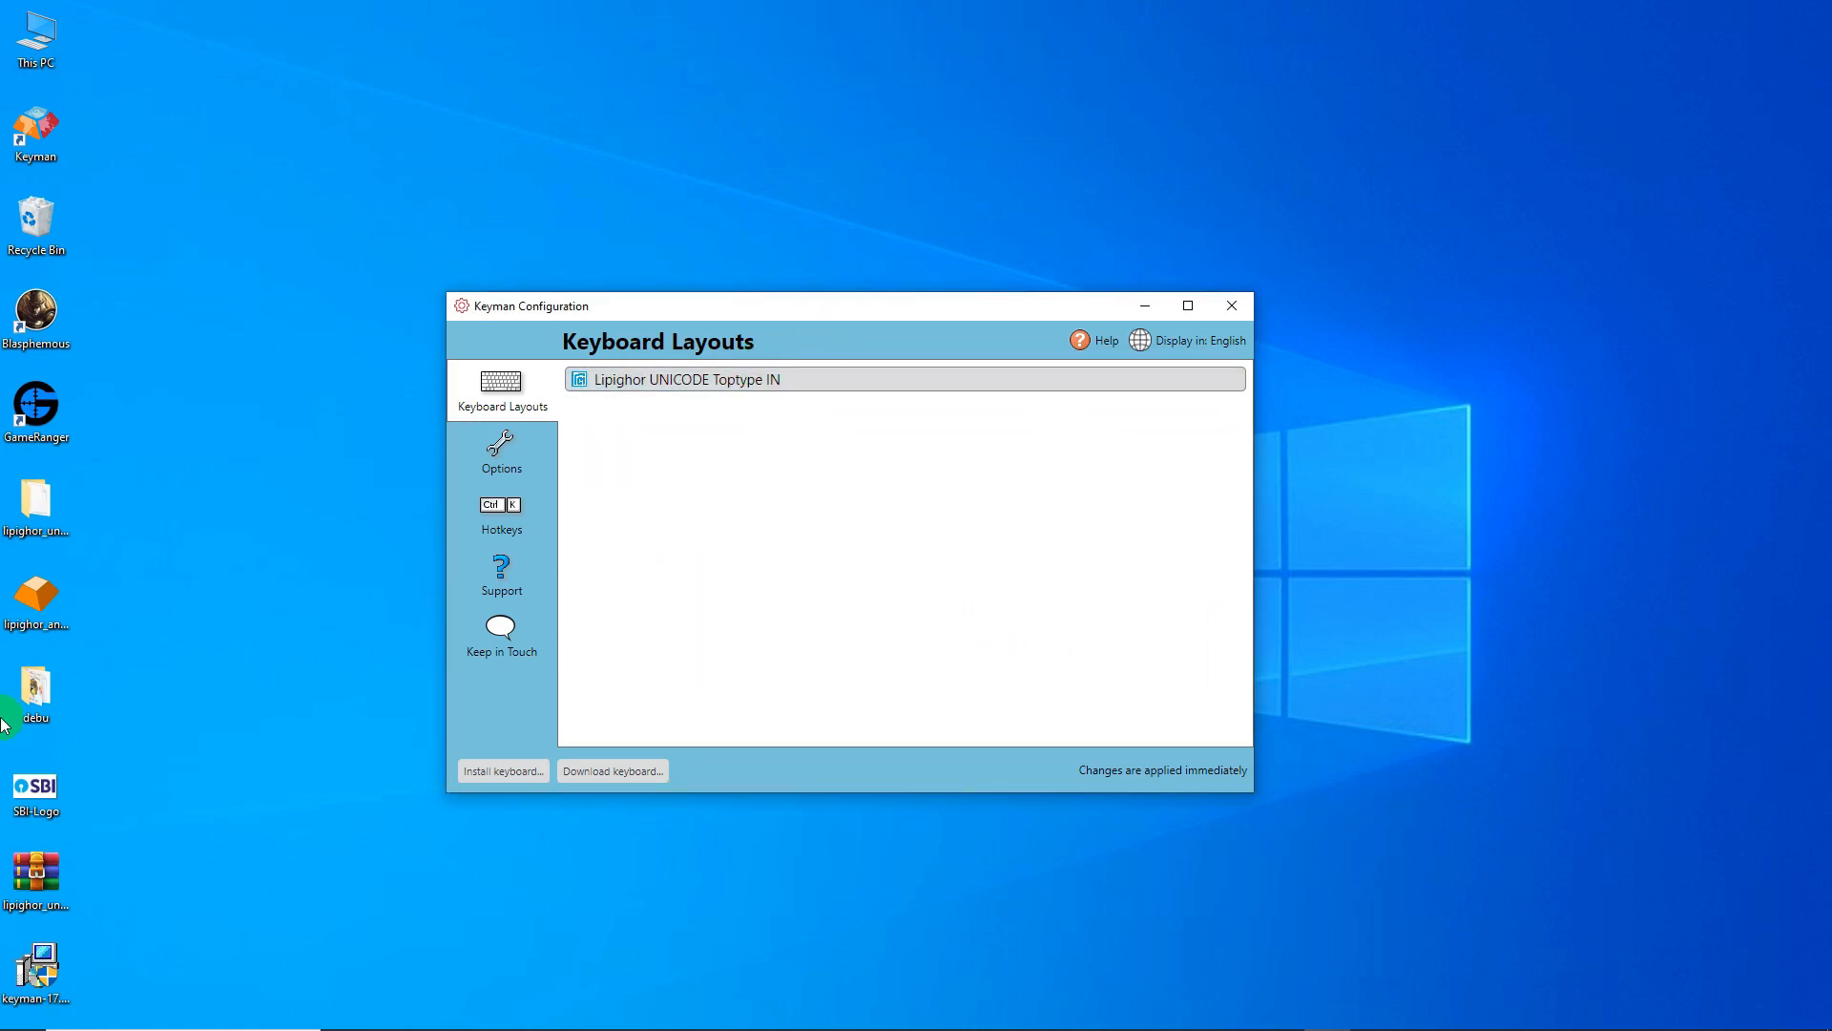
# - Install the Lipighor ANSI V3 Toptype keyboard from the lipighor_ansi_v3_toptype file on the Desktop
pyautogui.click(47, 496)
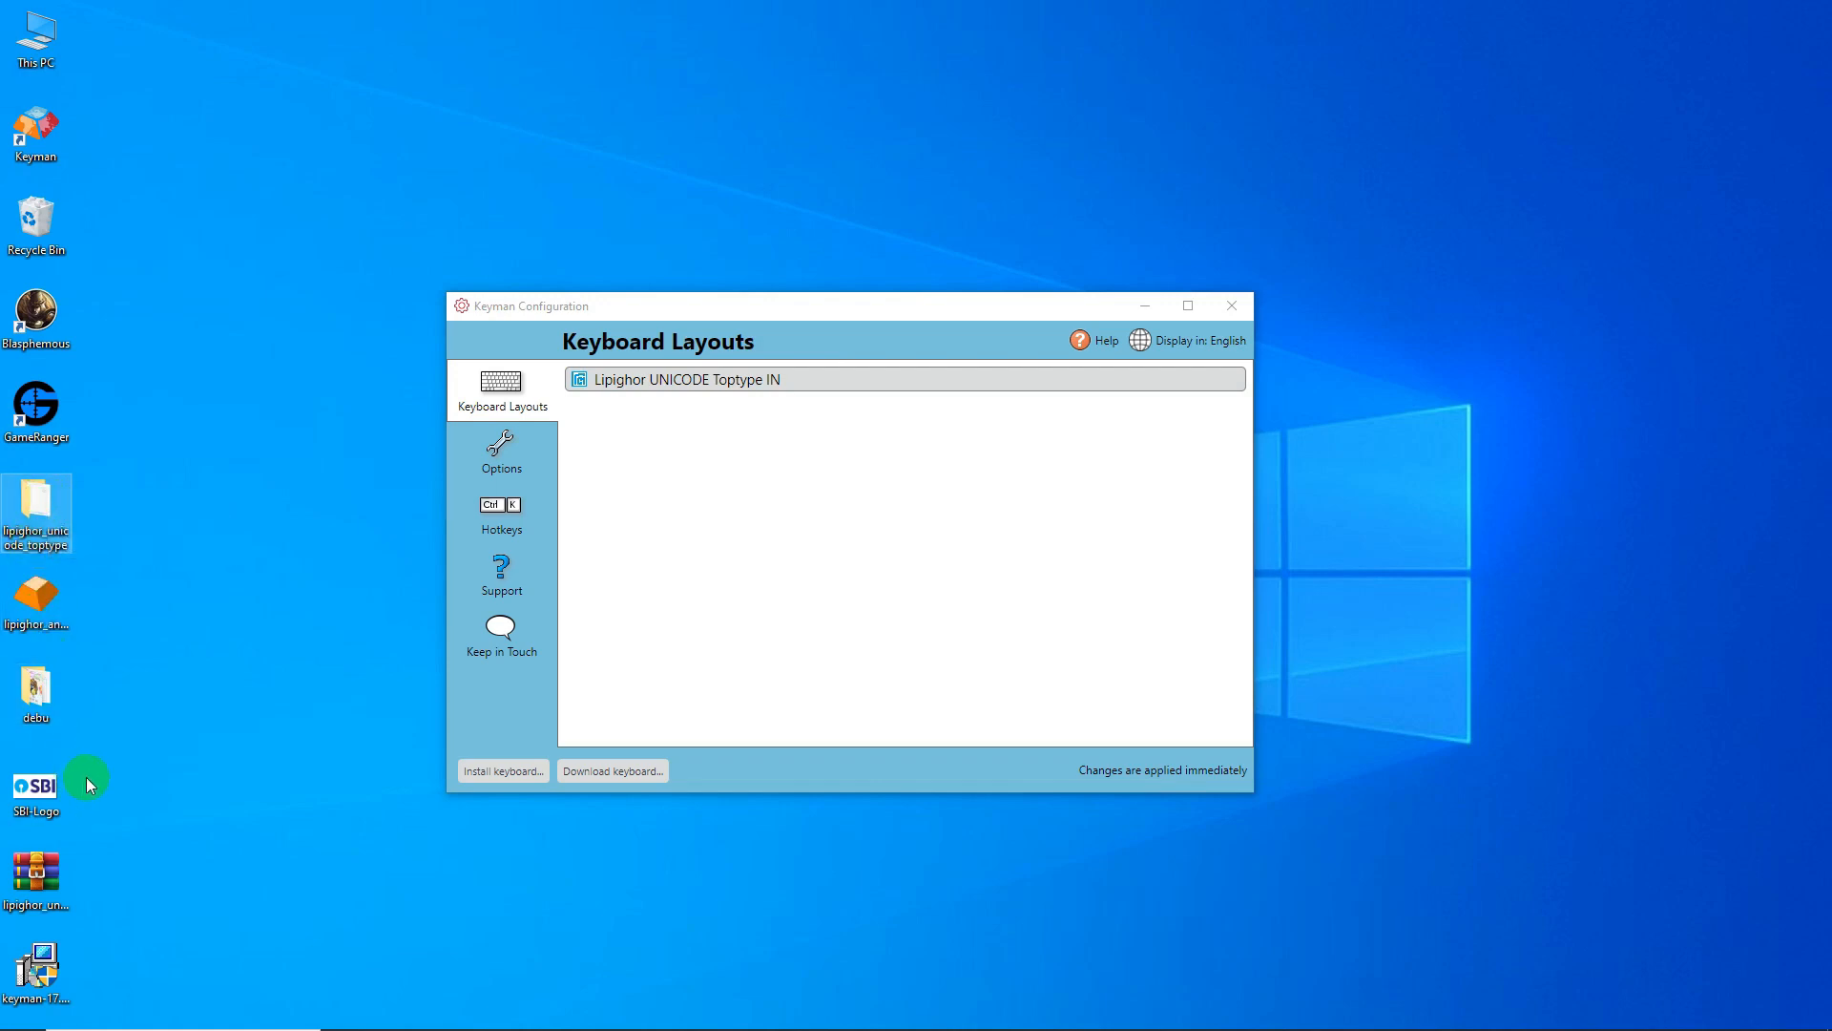
pyautogui.click(31, 608)
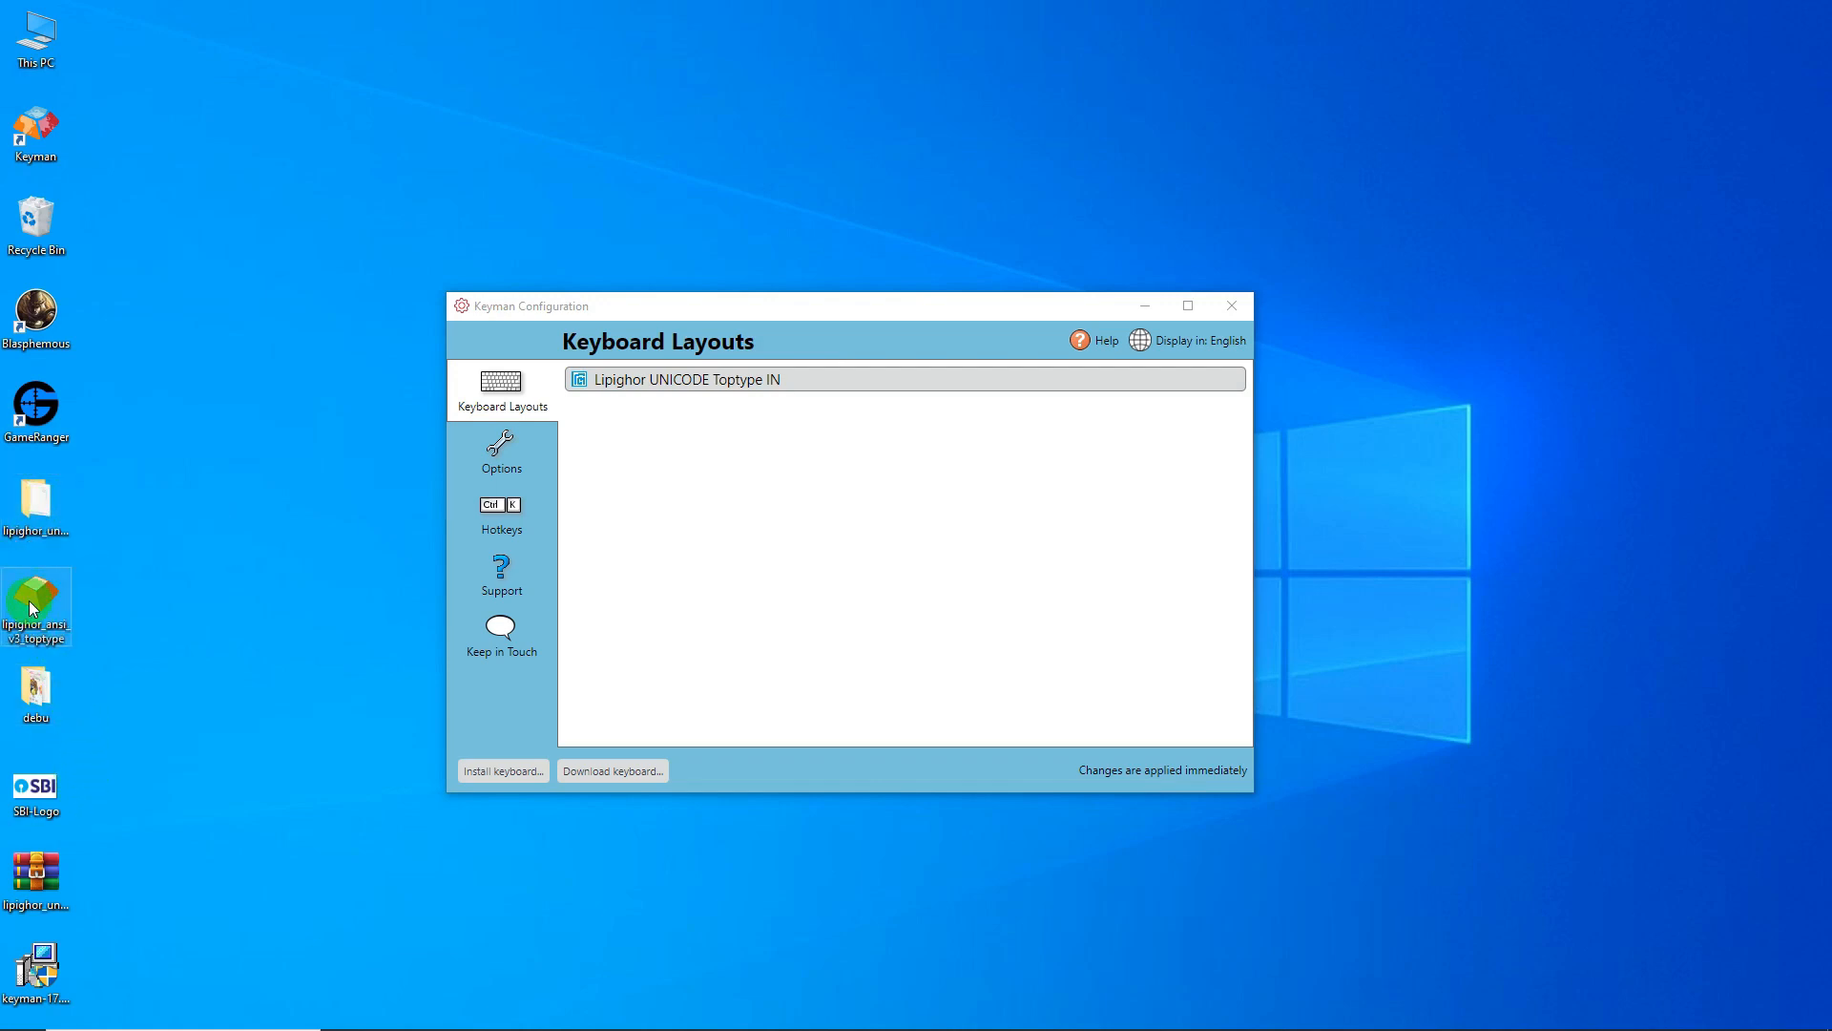
pyautogui.click(487, 771)
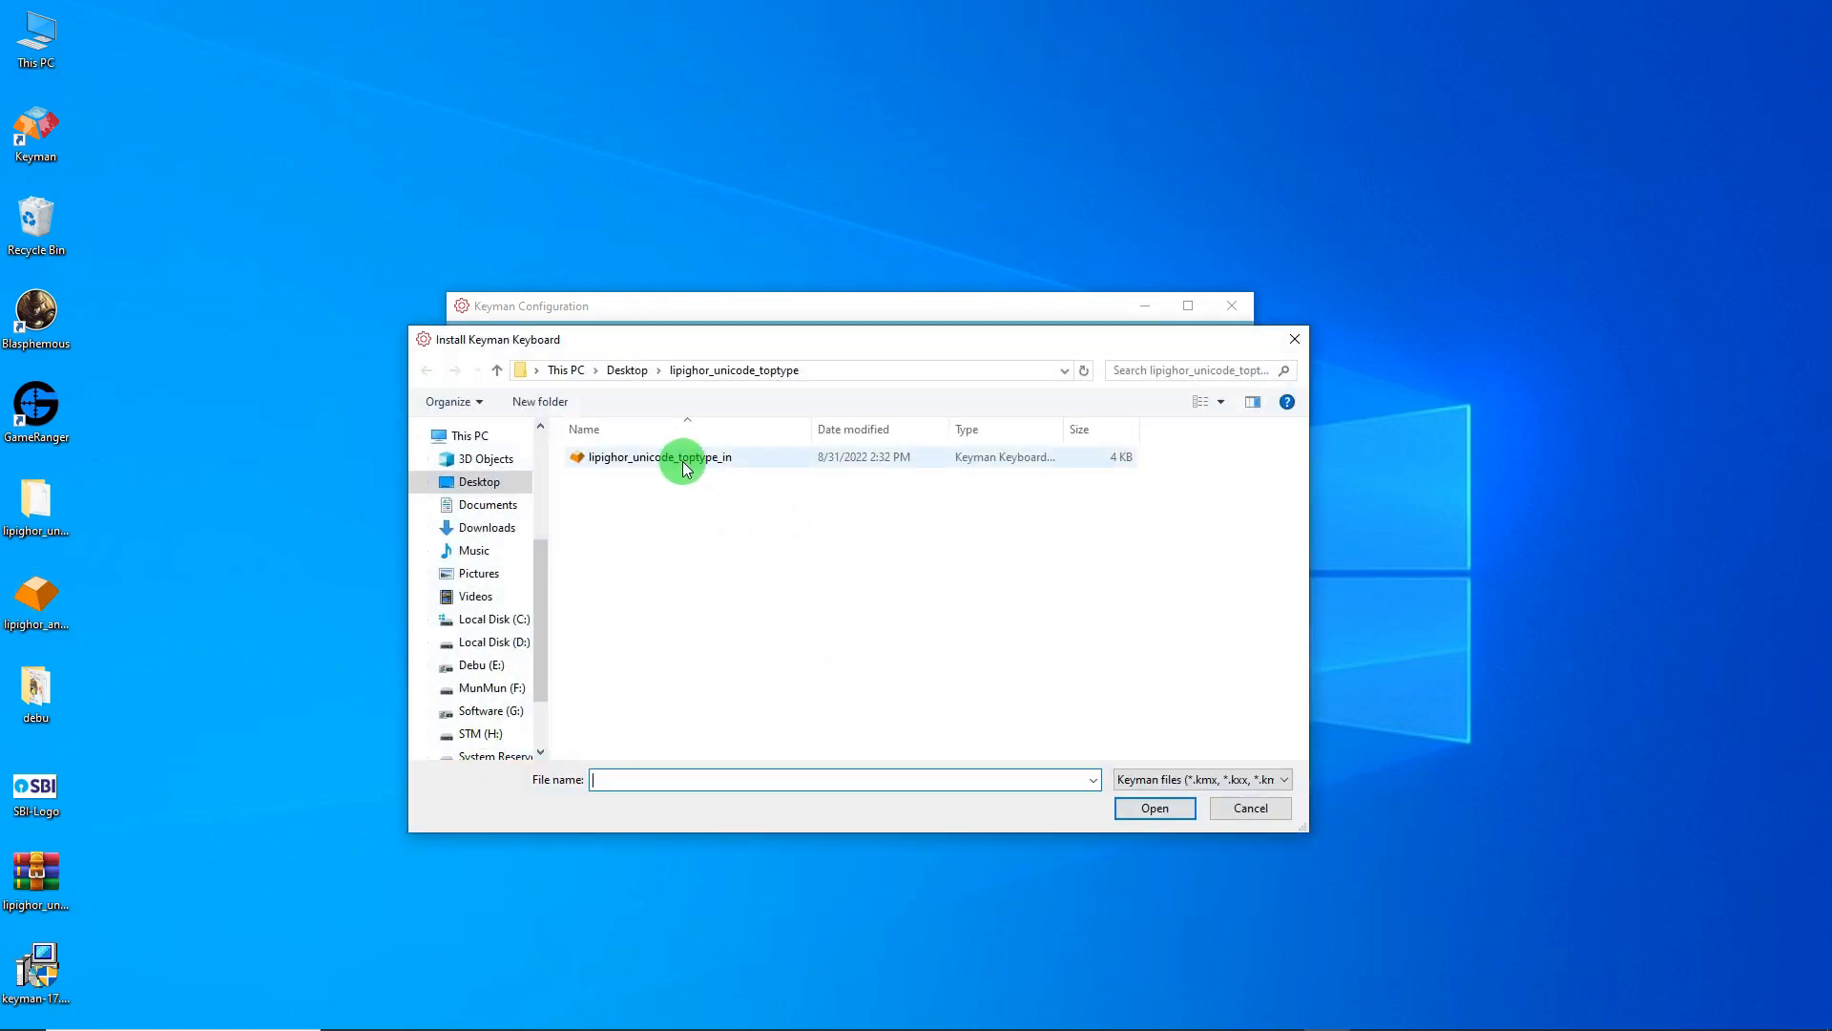
pyautogui.click(626, 371)
pyautogui.click(843, 471)
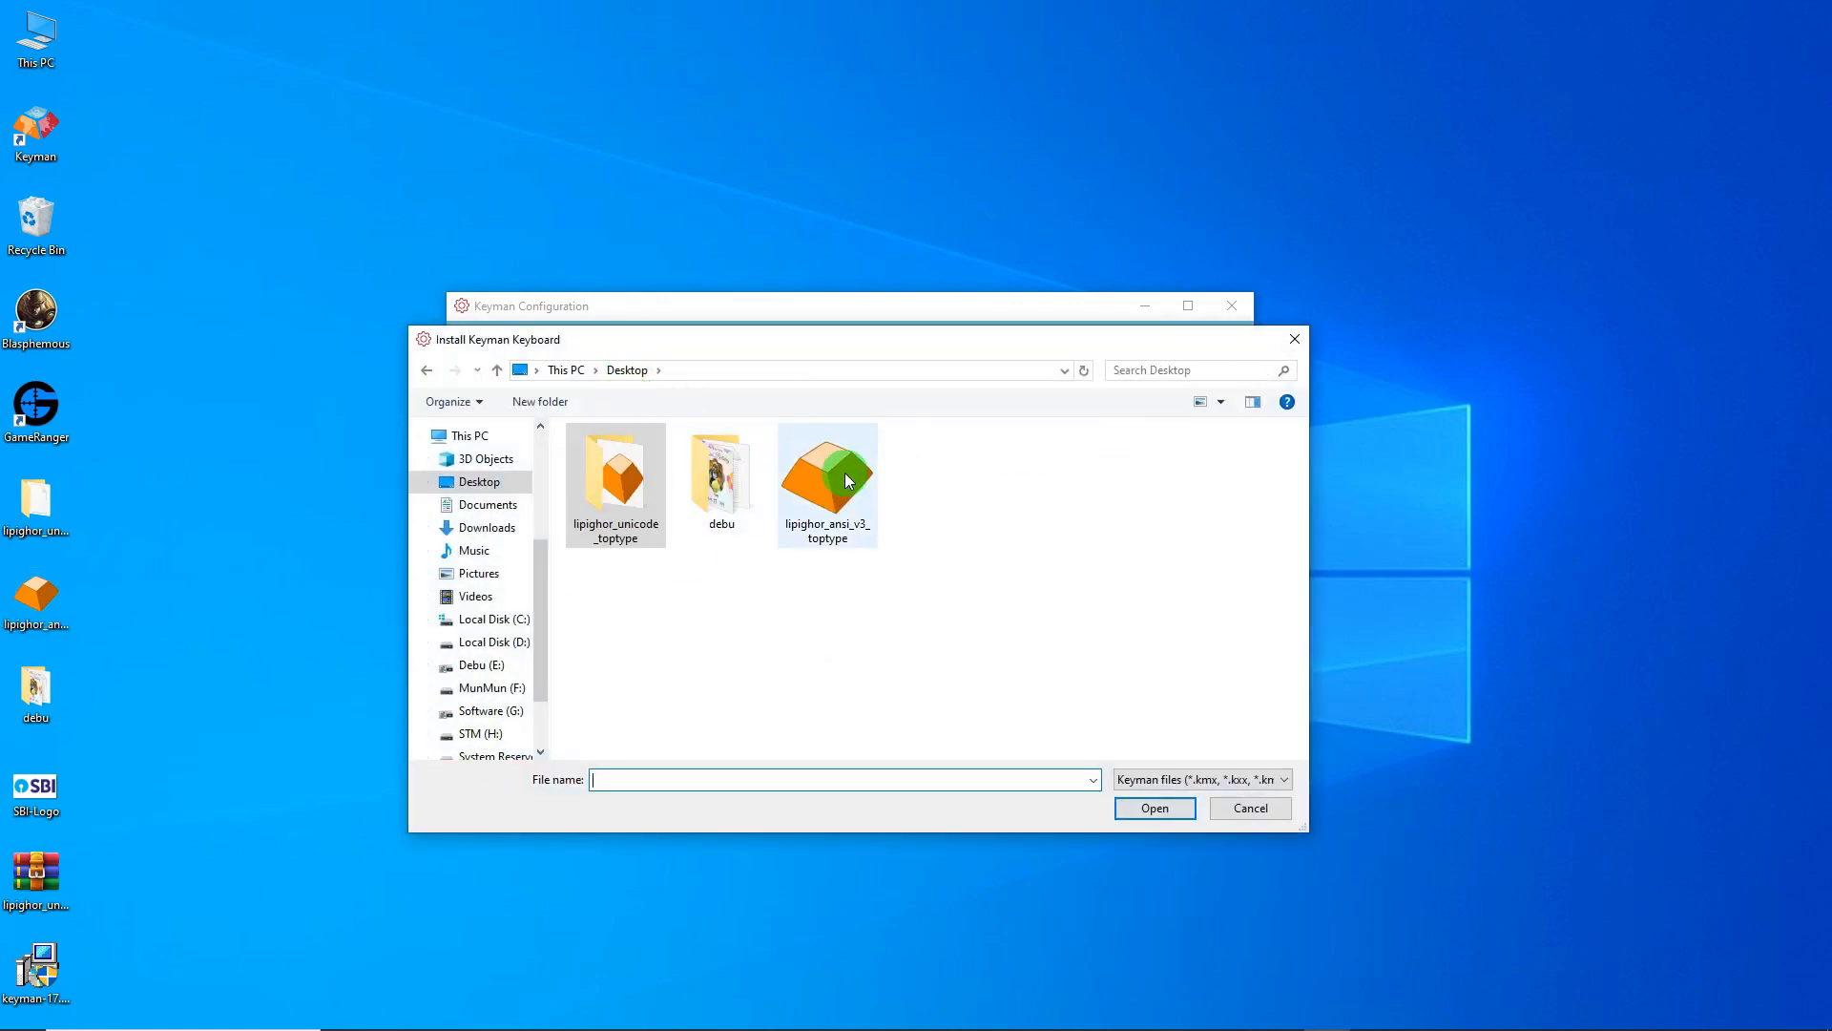
pyautogui.doubleClick(844, 471)
pyautogui.click(1043, 649)
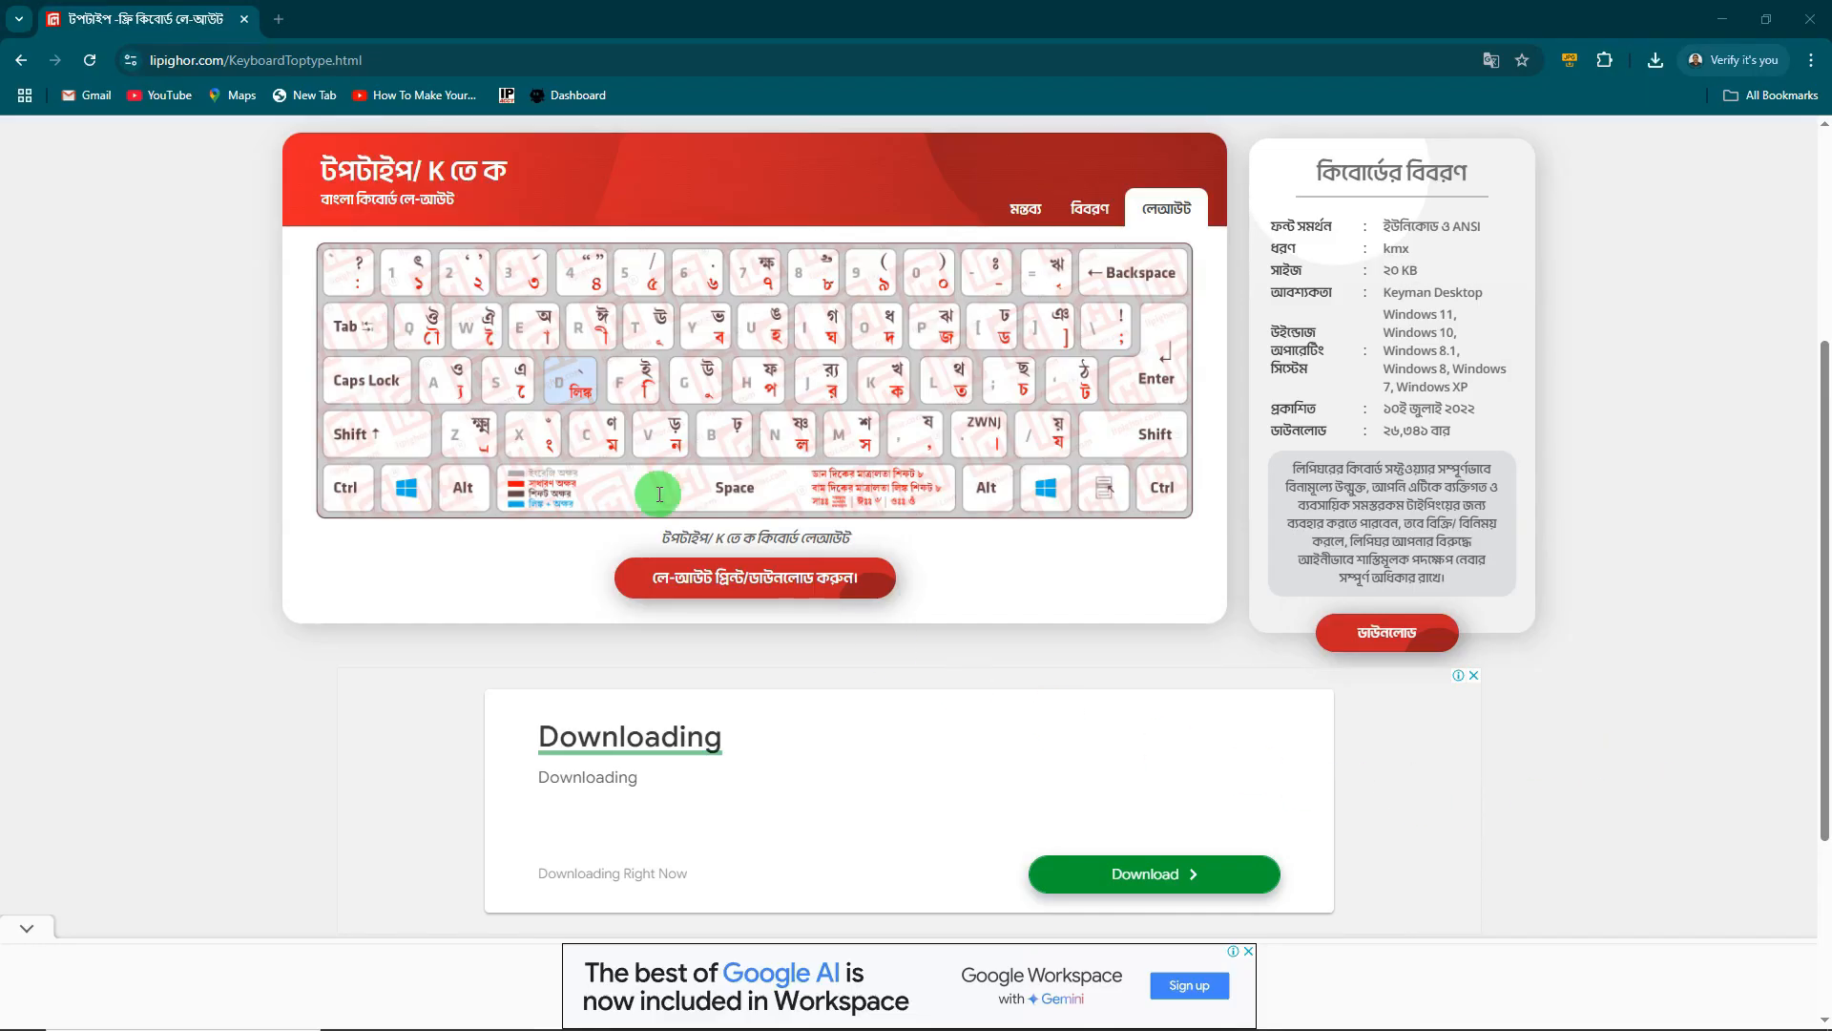
# - In a new tab, search Google for 'keyman keyboard', then refine it to 'keyman hindi keyboard'
pyautogui.click(276, 29)
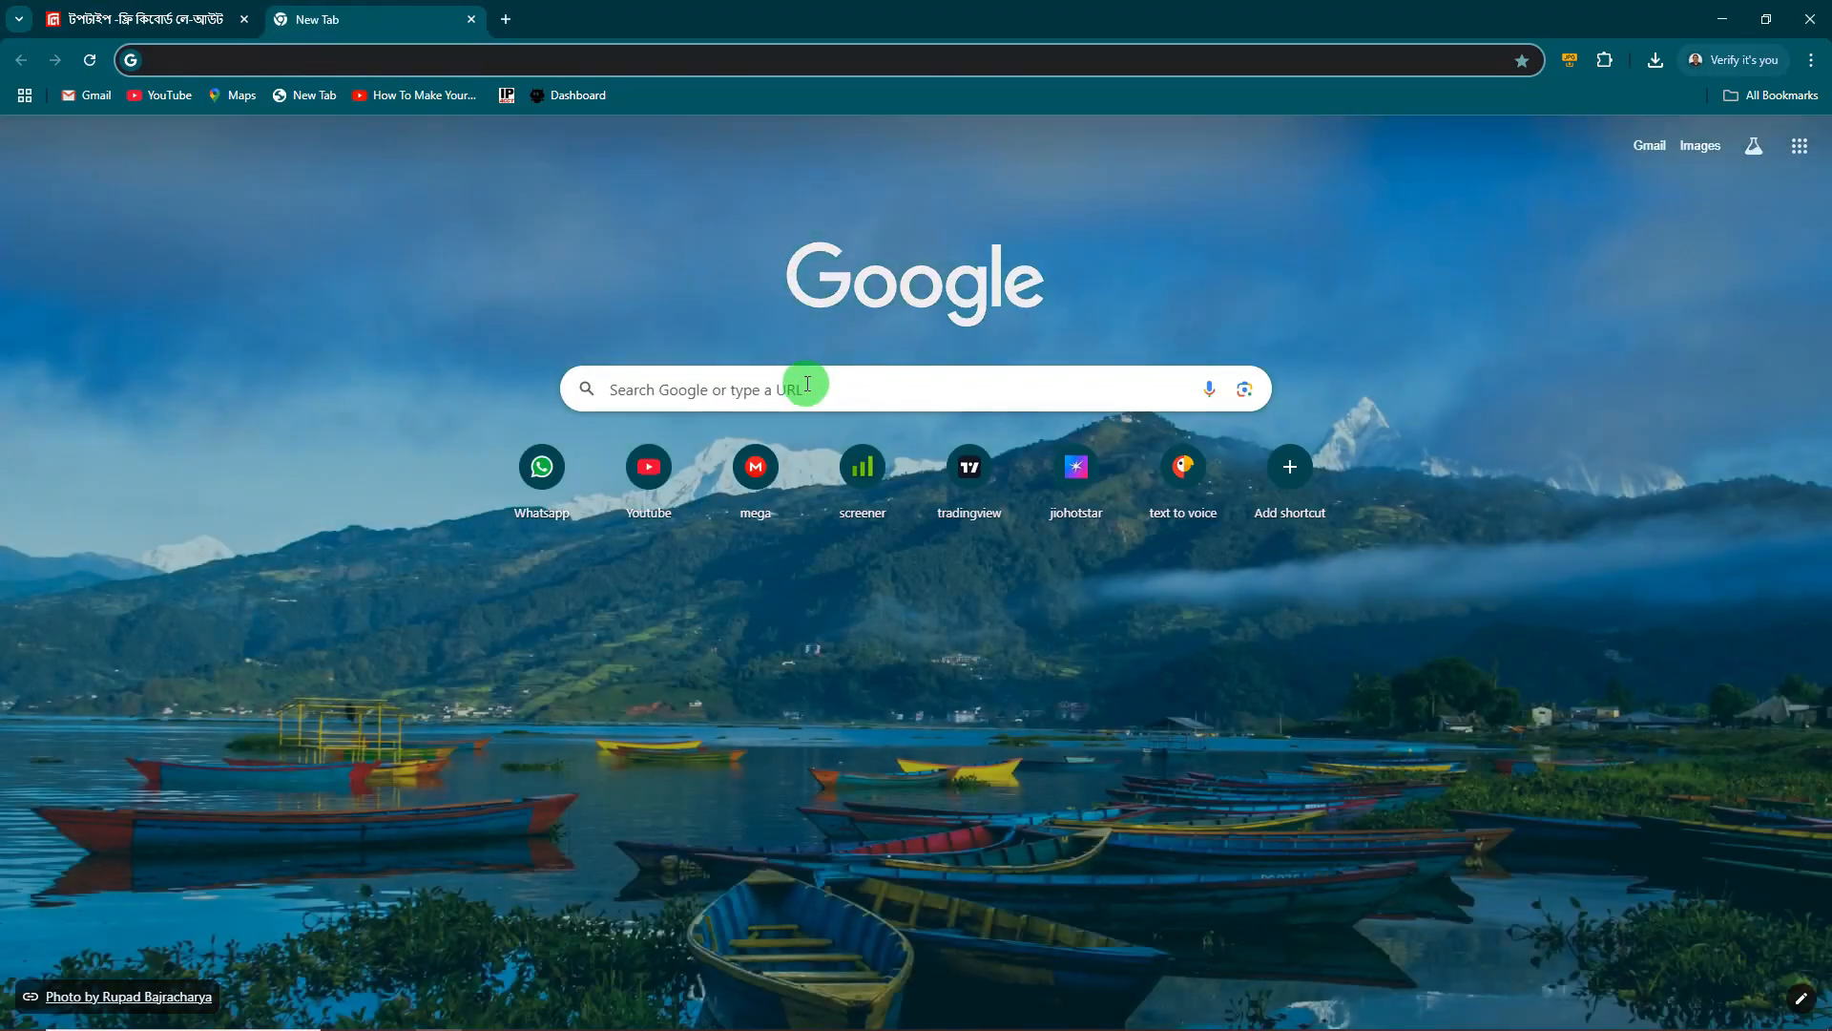
pyautogui.click(782, 386)
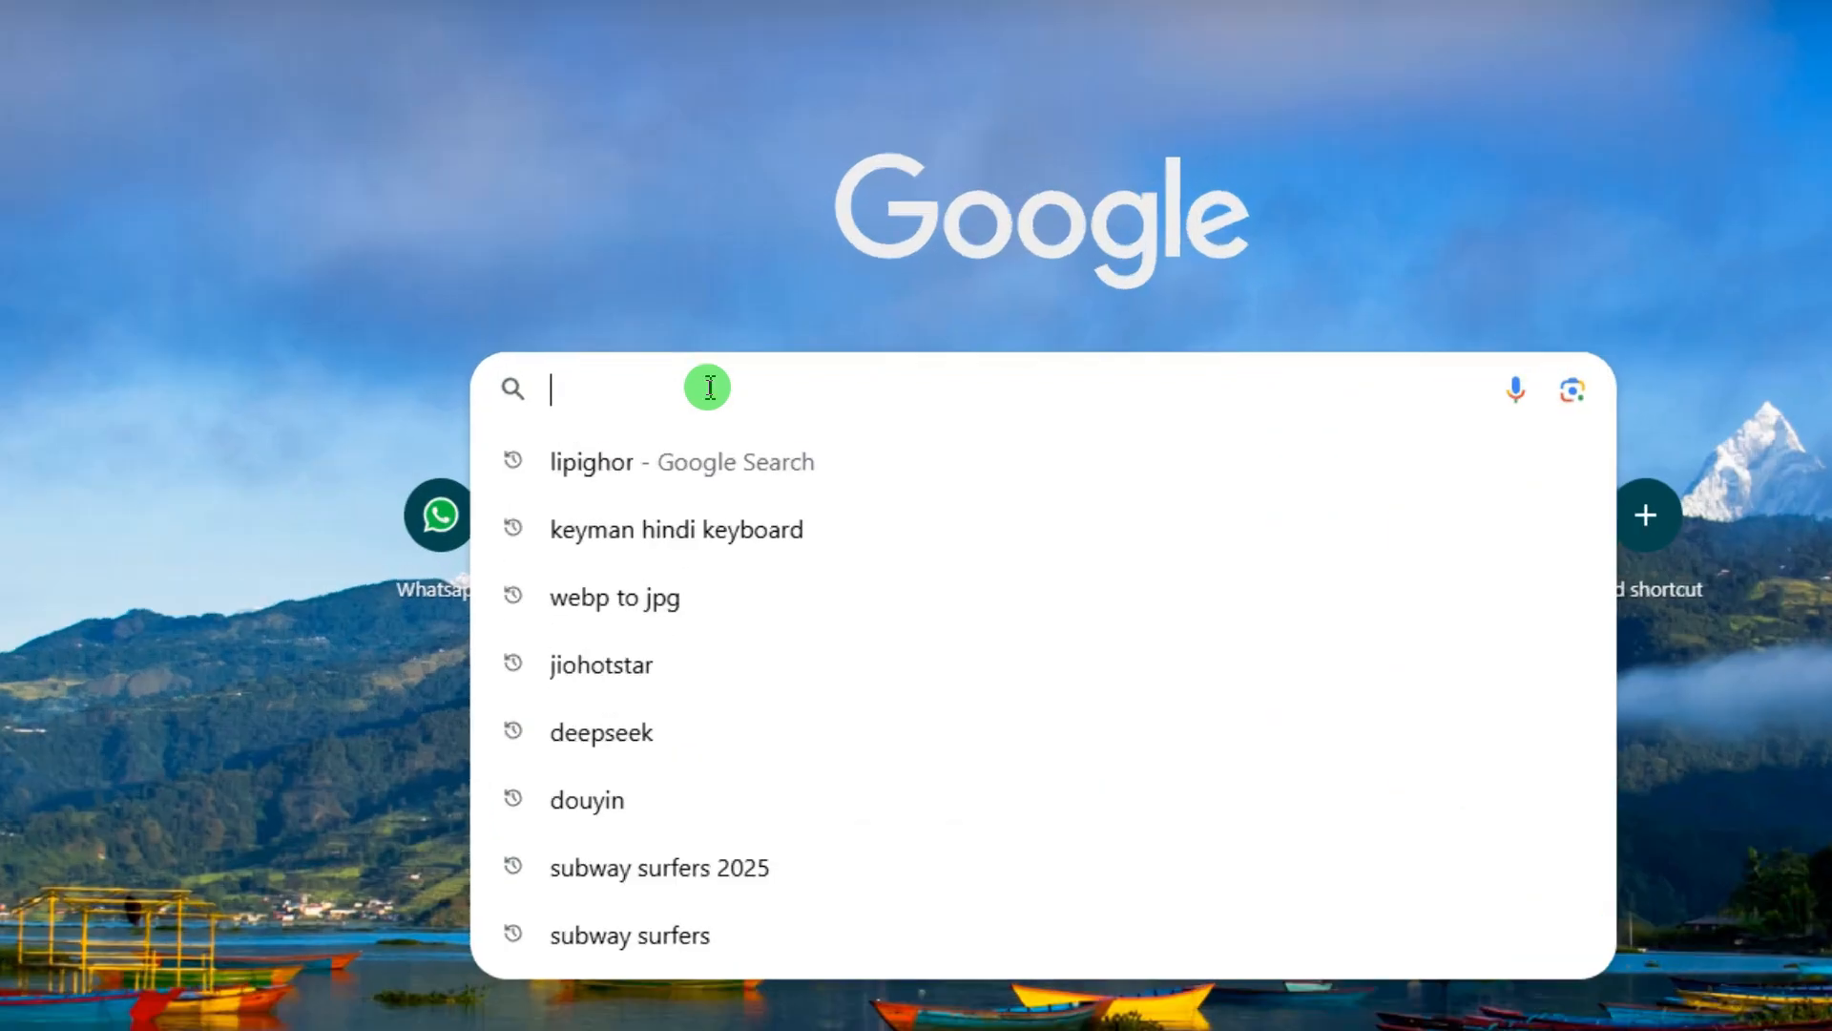
pyautogui.write('keyman ')
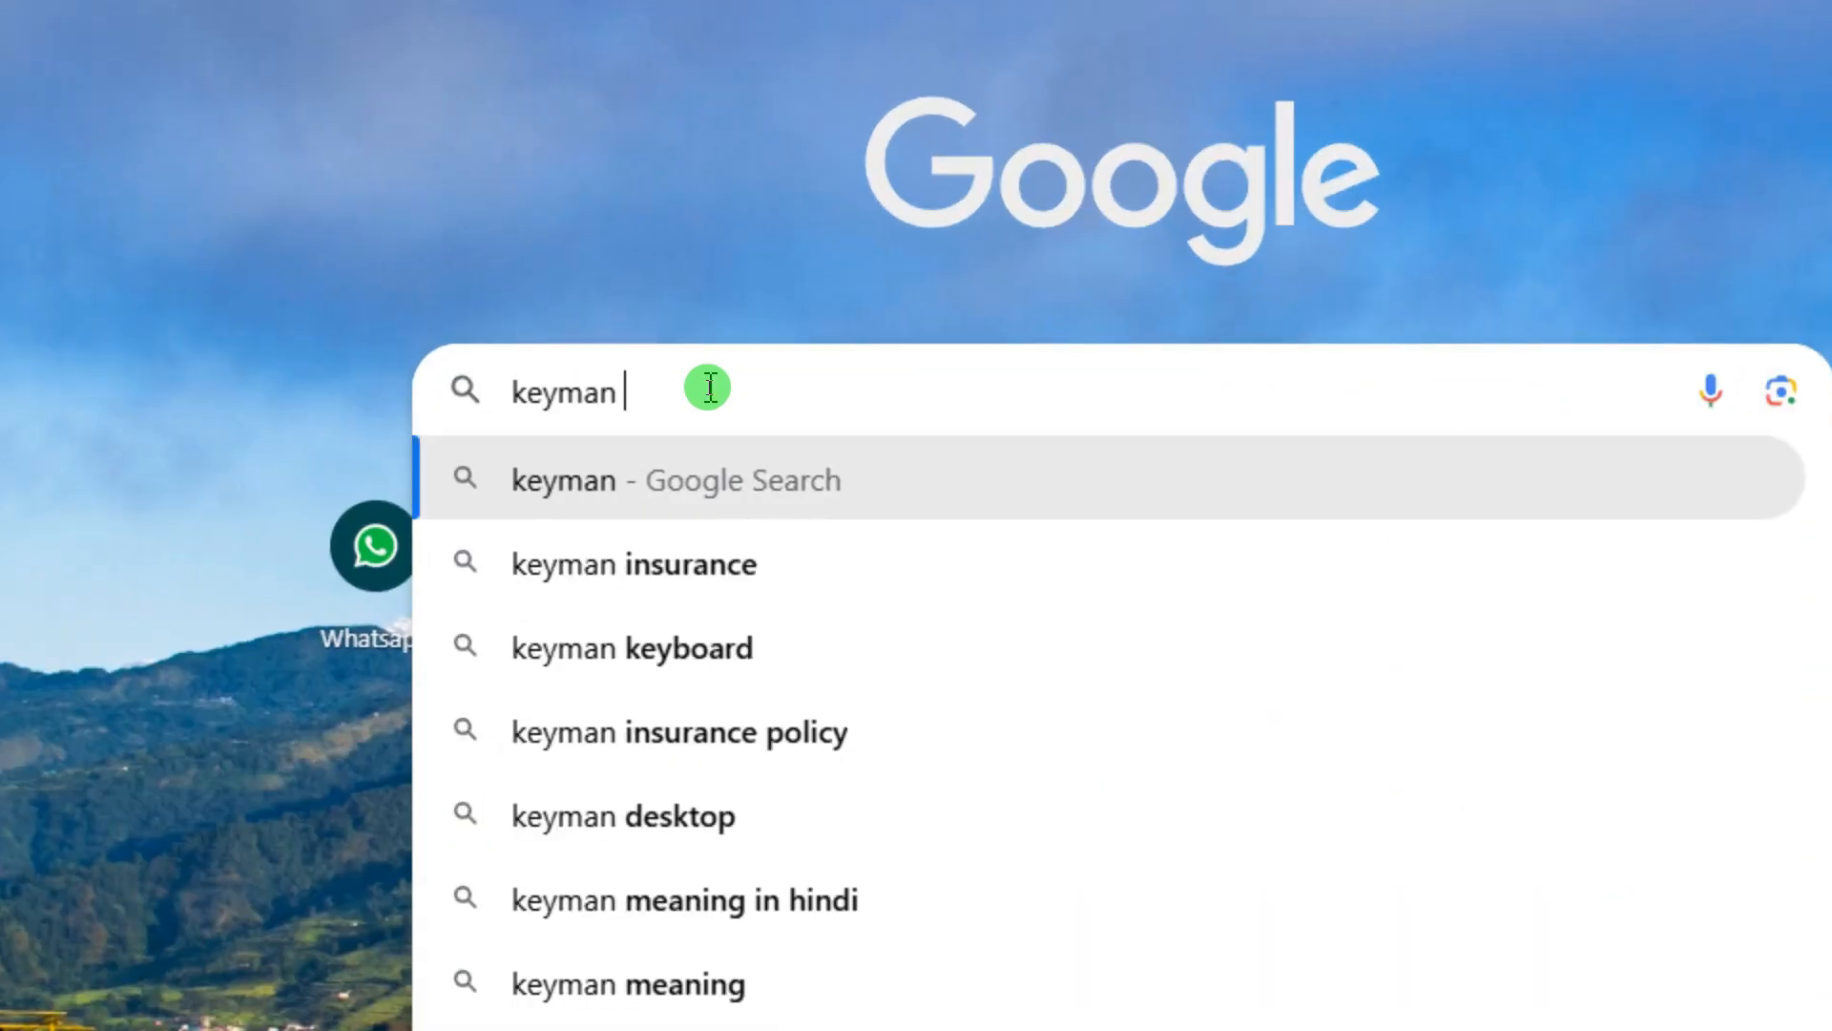
pyautogui.write('keyb')
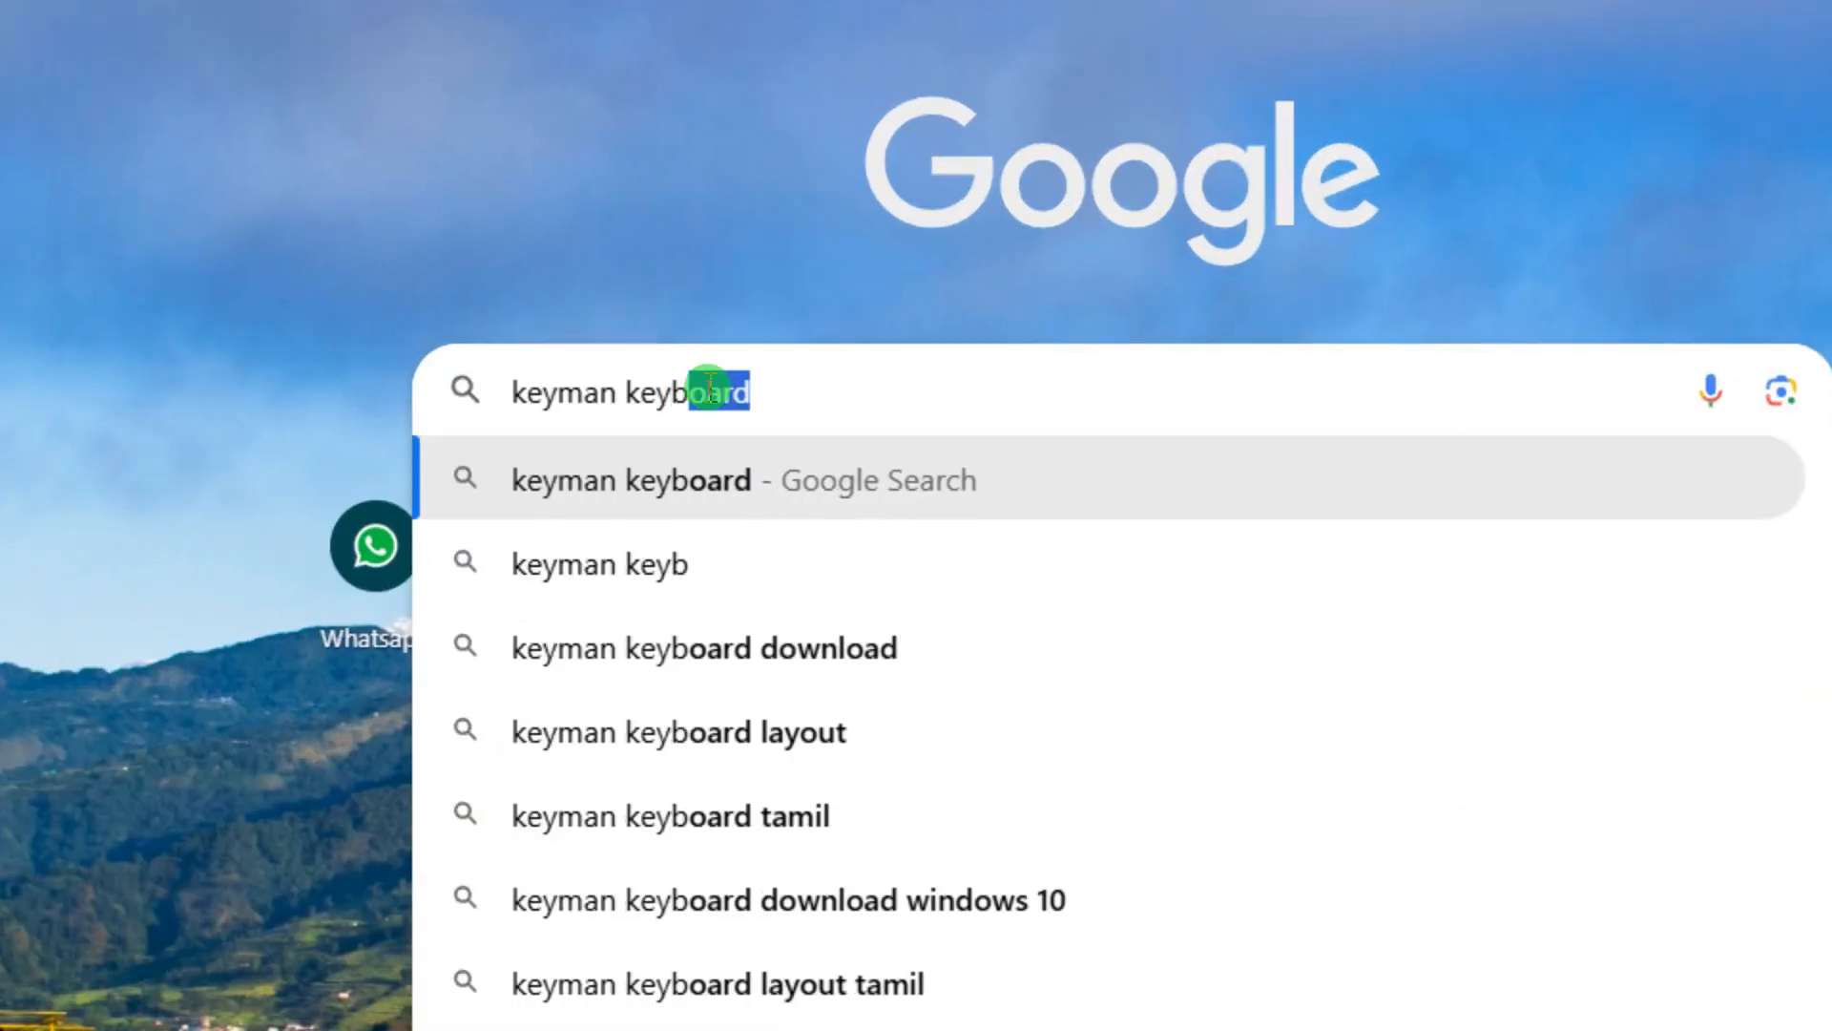
pyautogui.press('Return')
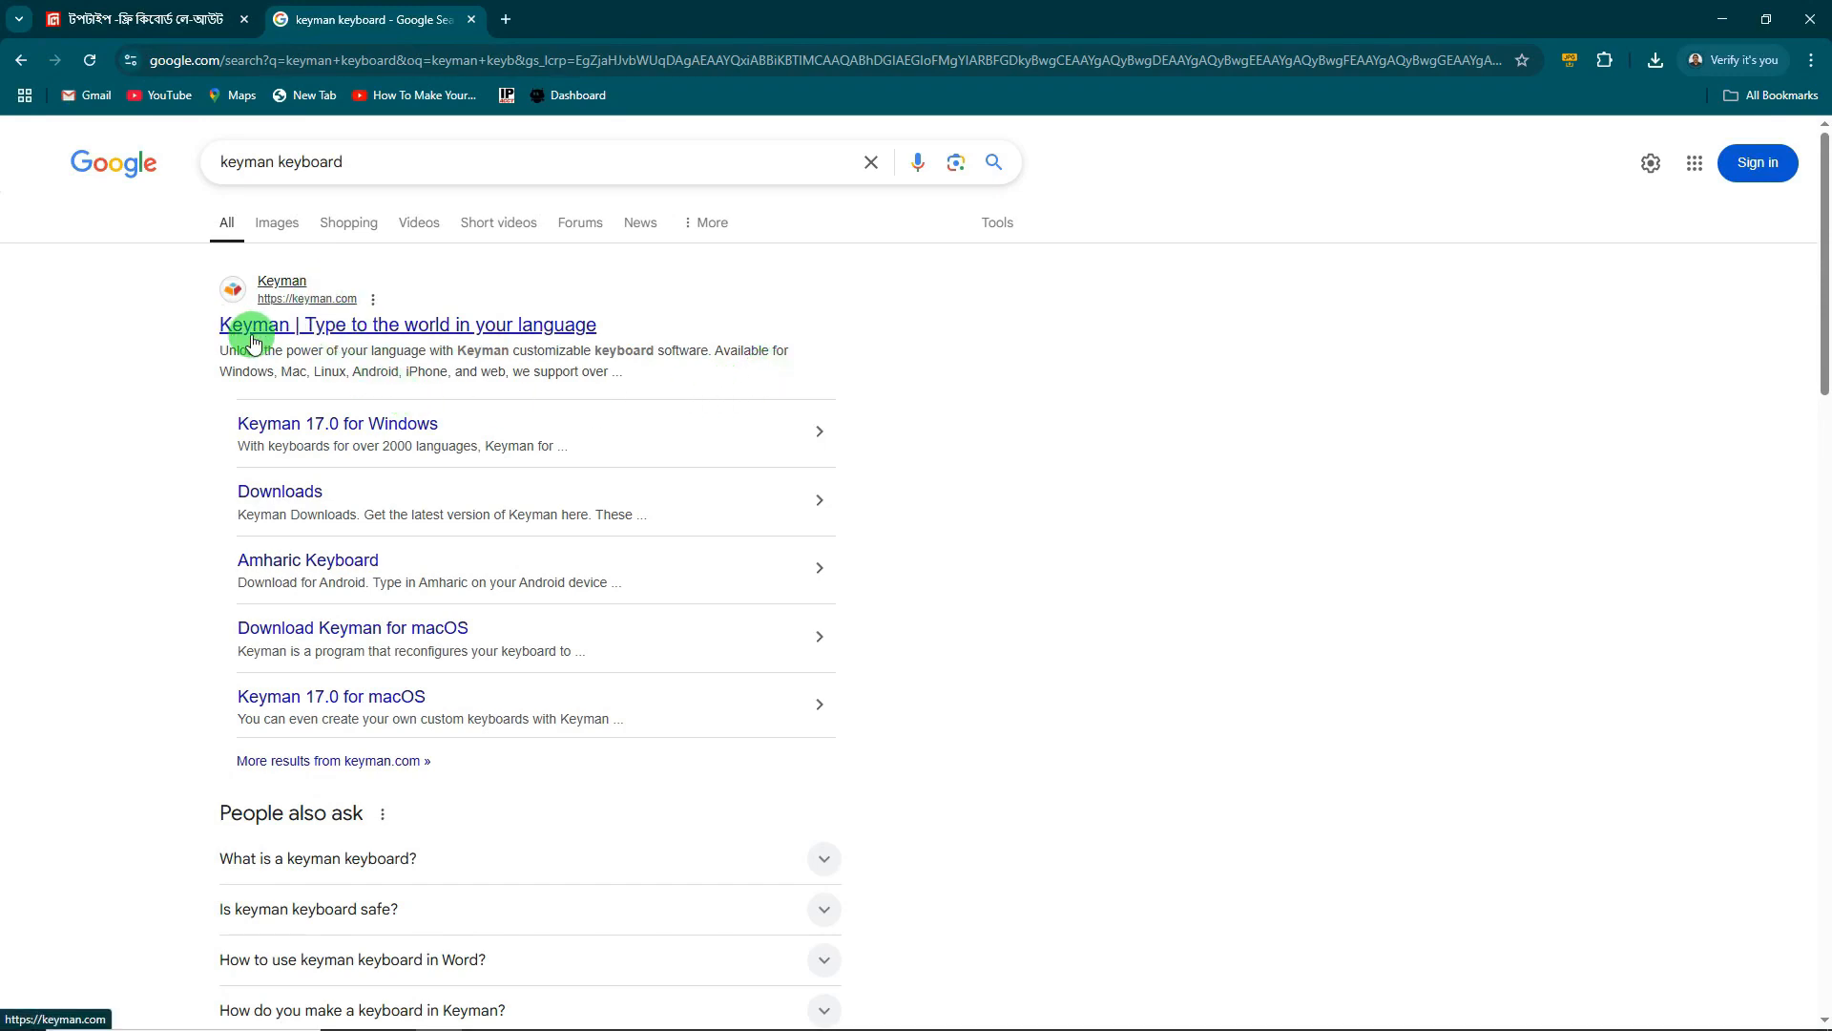
pyautogui.click(279, 161)
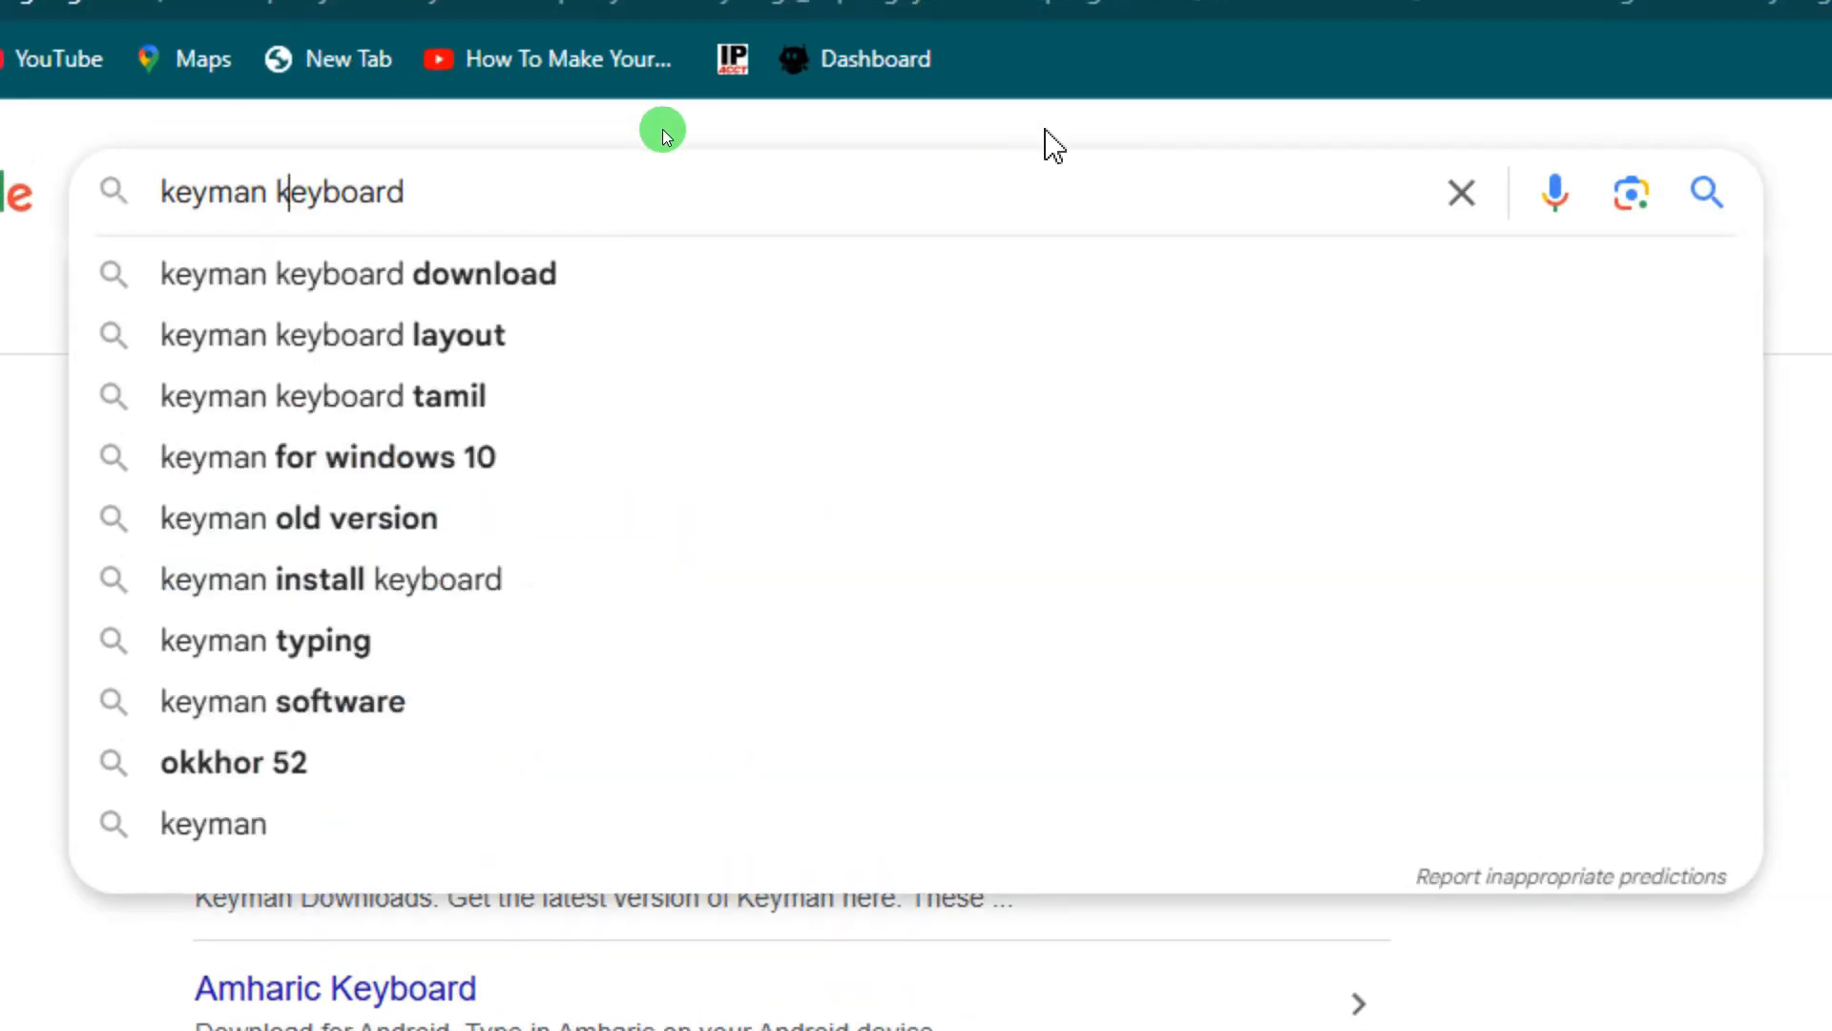
pyautogui.write('hindi')
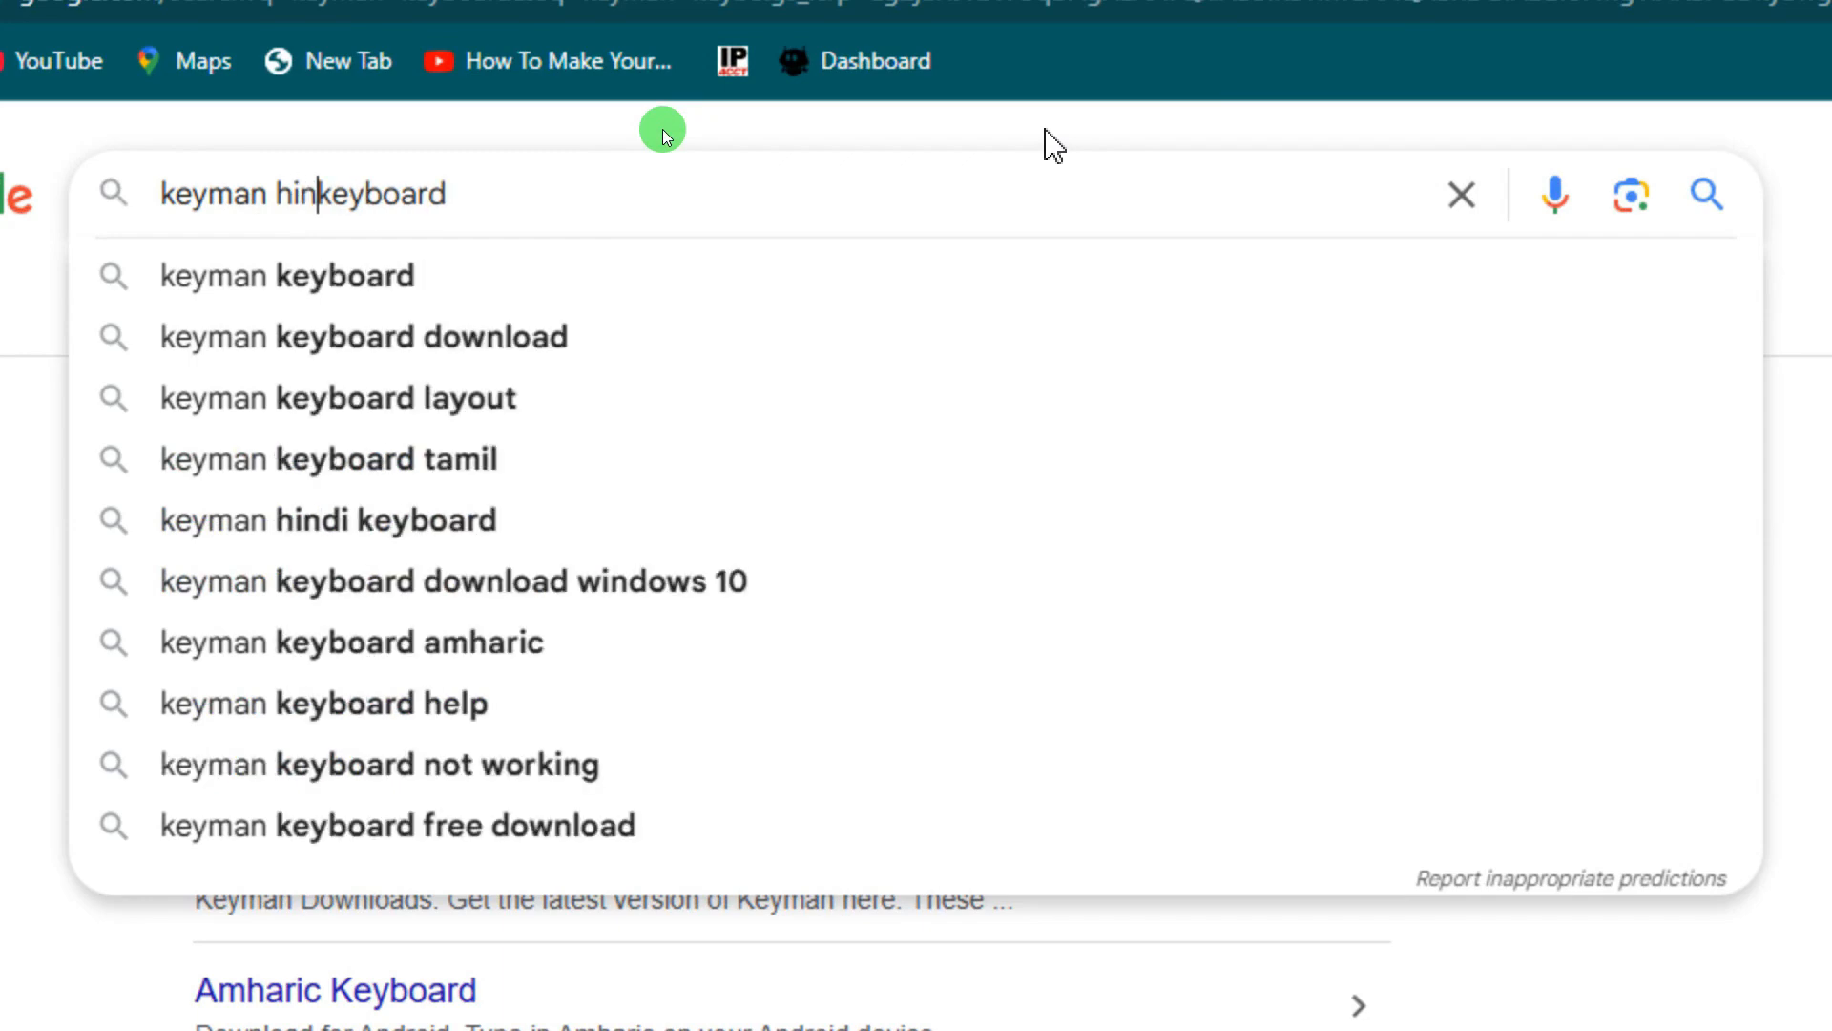
pyautogui.press('Return')
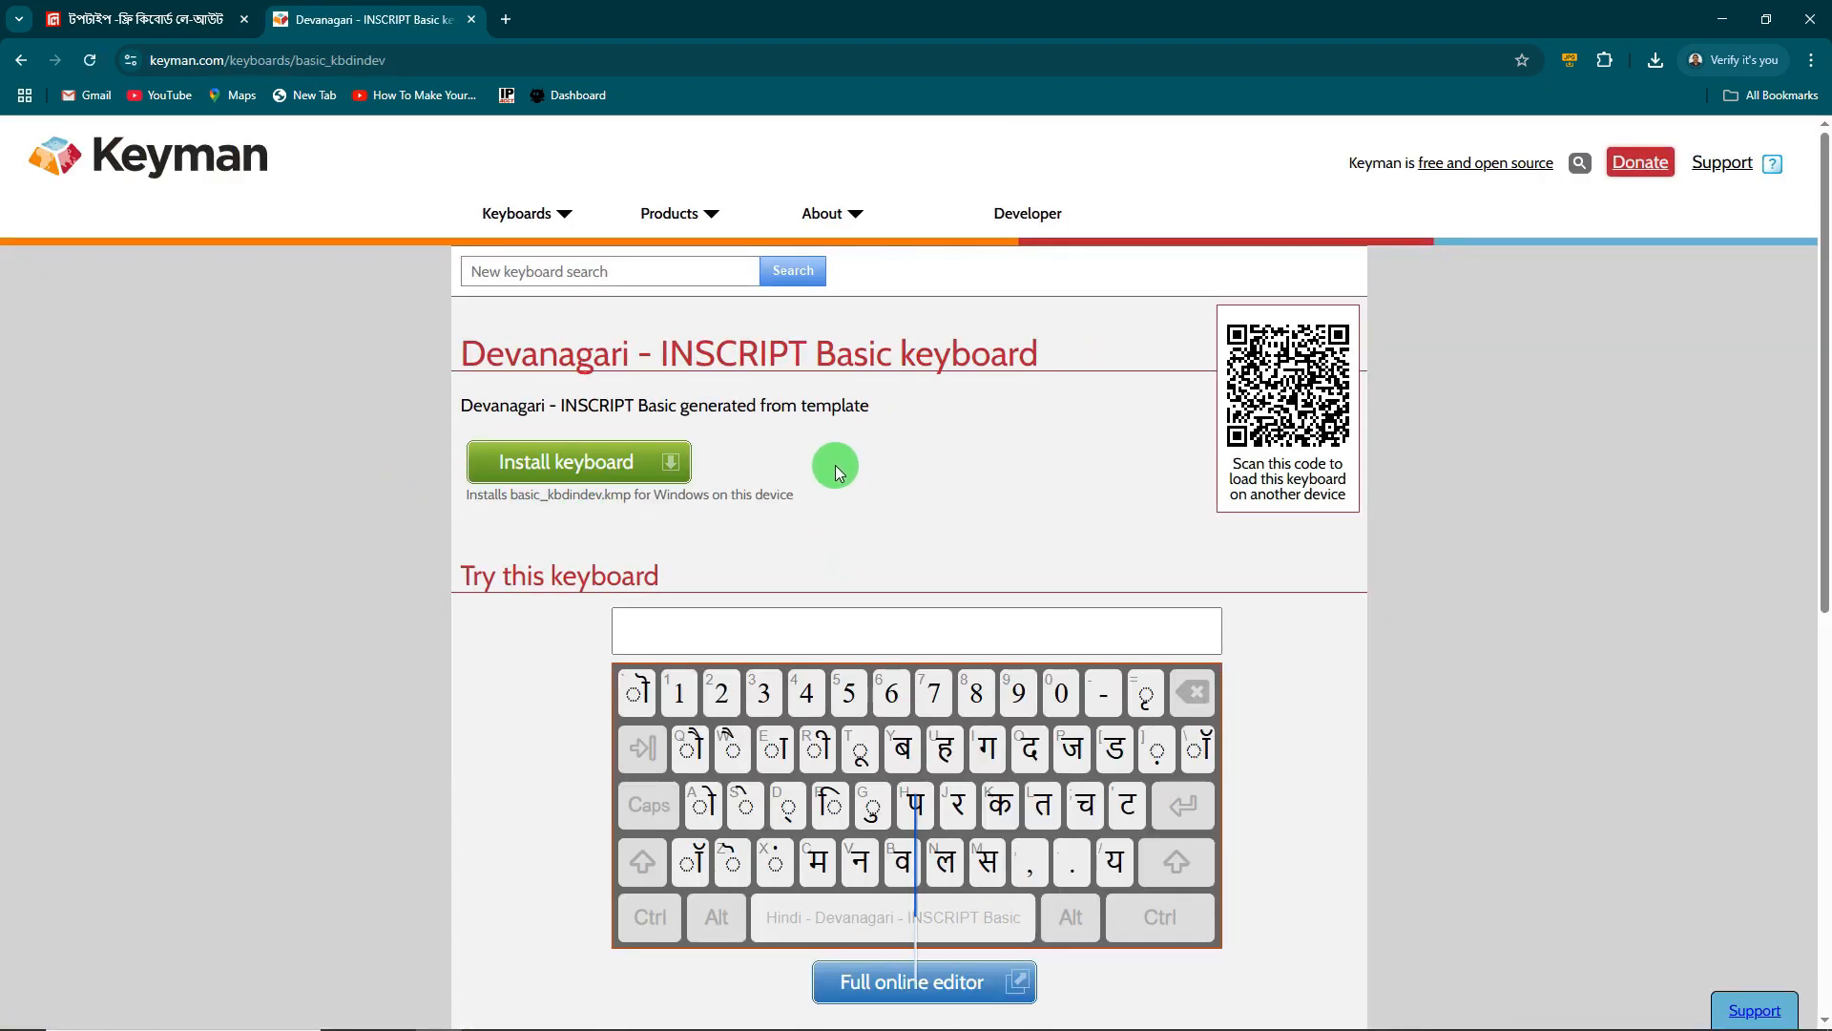
# - Download the basic_kbdindev.kmp package from Keyboard Details and close the Keyman tab
pyautogui.scroll(-4, 844, 464)
pyautogui.scroll(4, 852, 468)
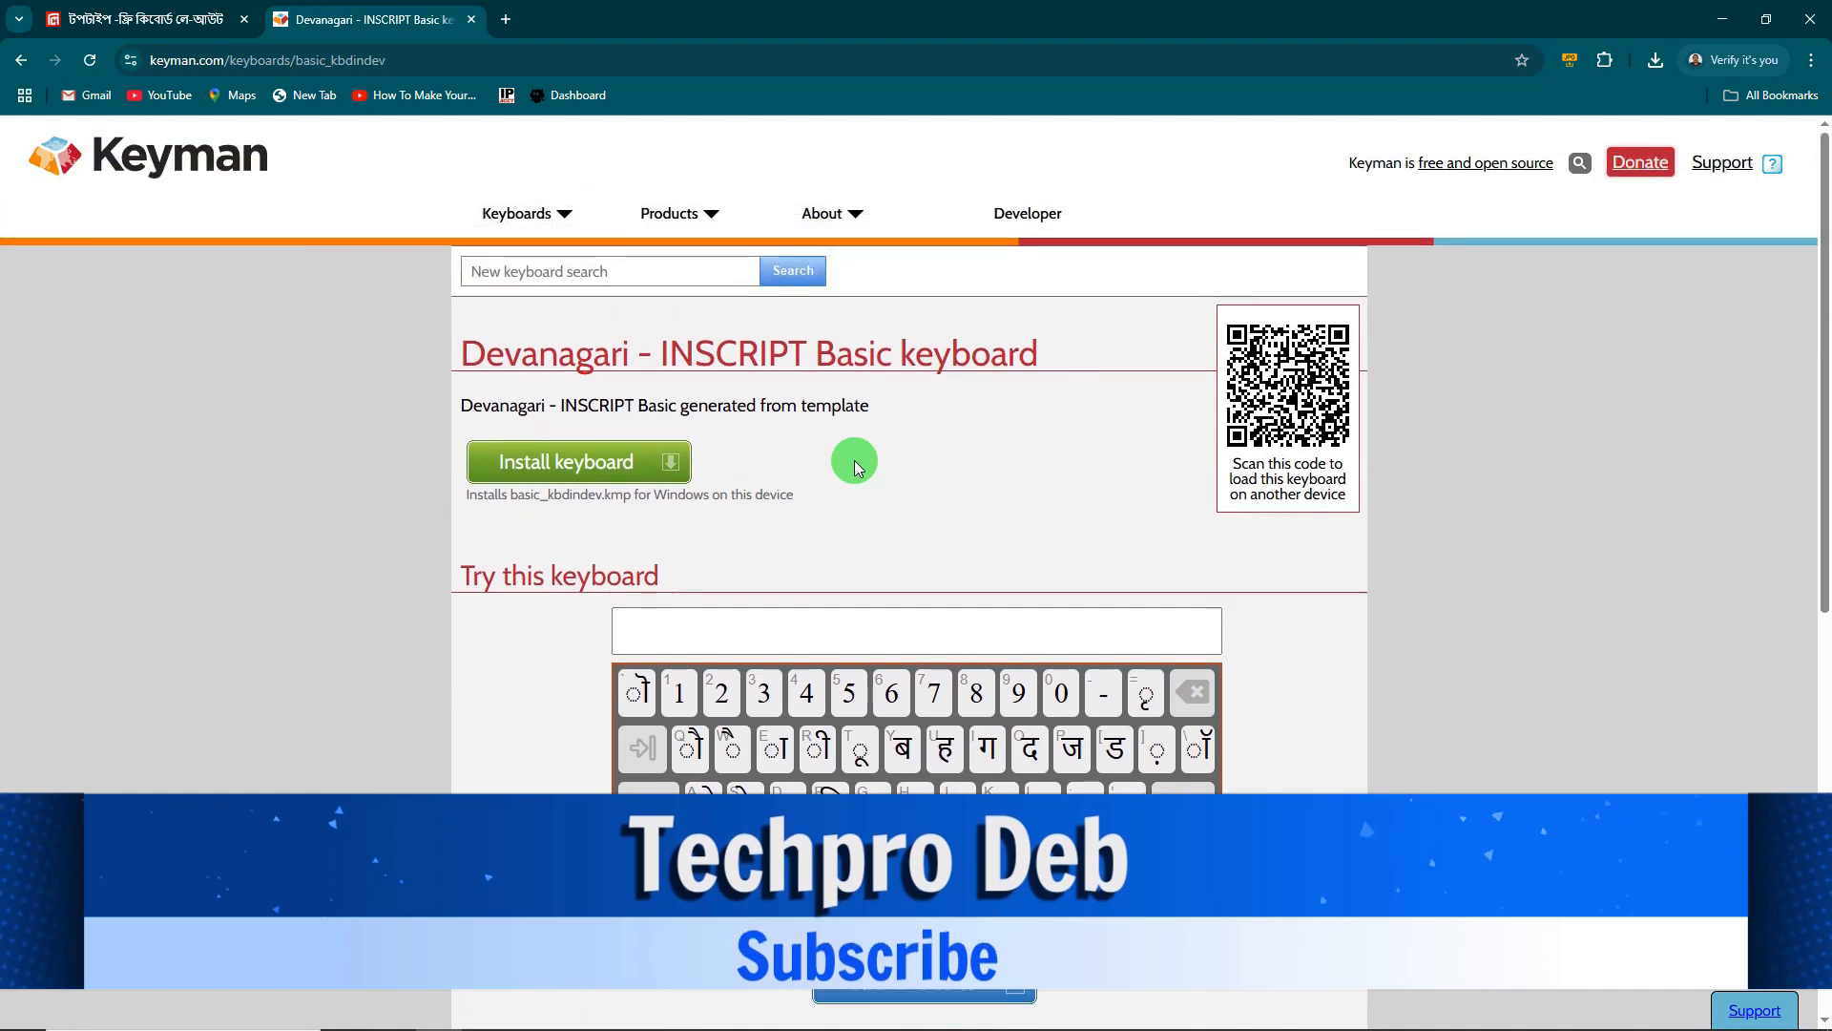
pyautogui.scroll(-4, 852, 463)
pyautogui.scroll(-3, 897, 467)
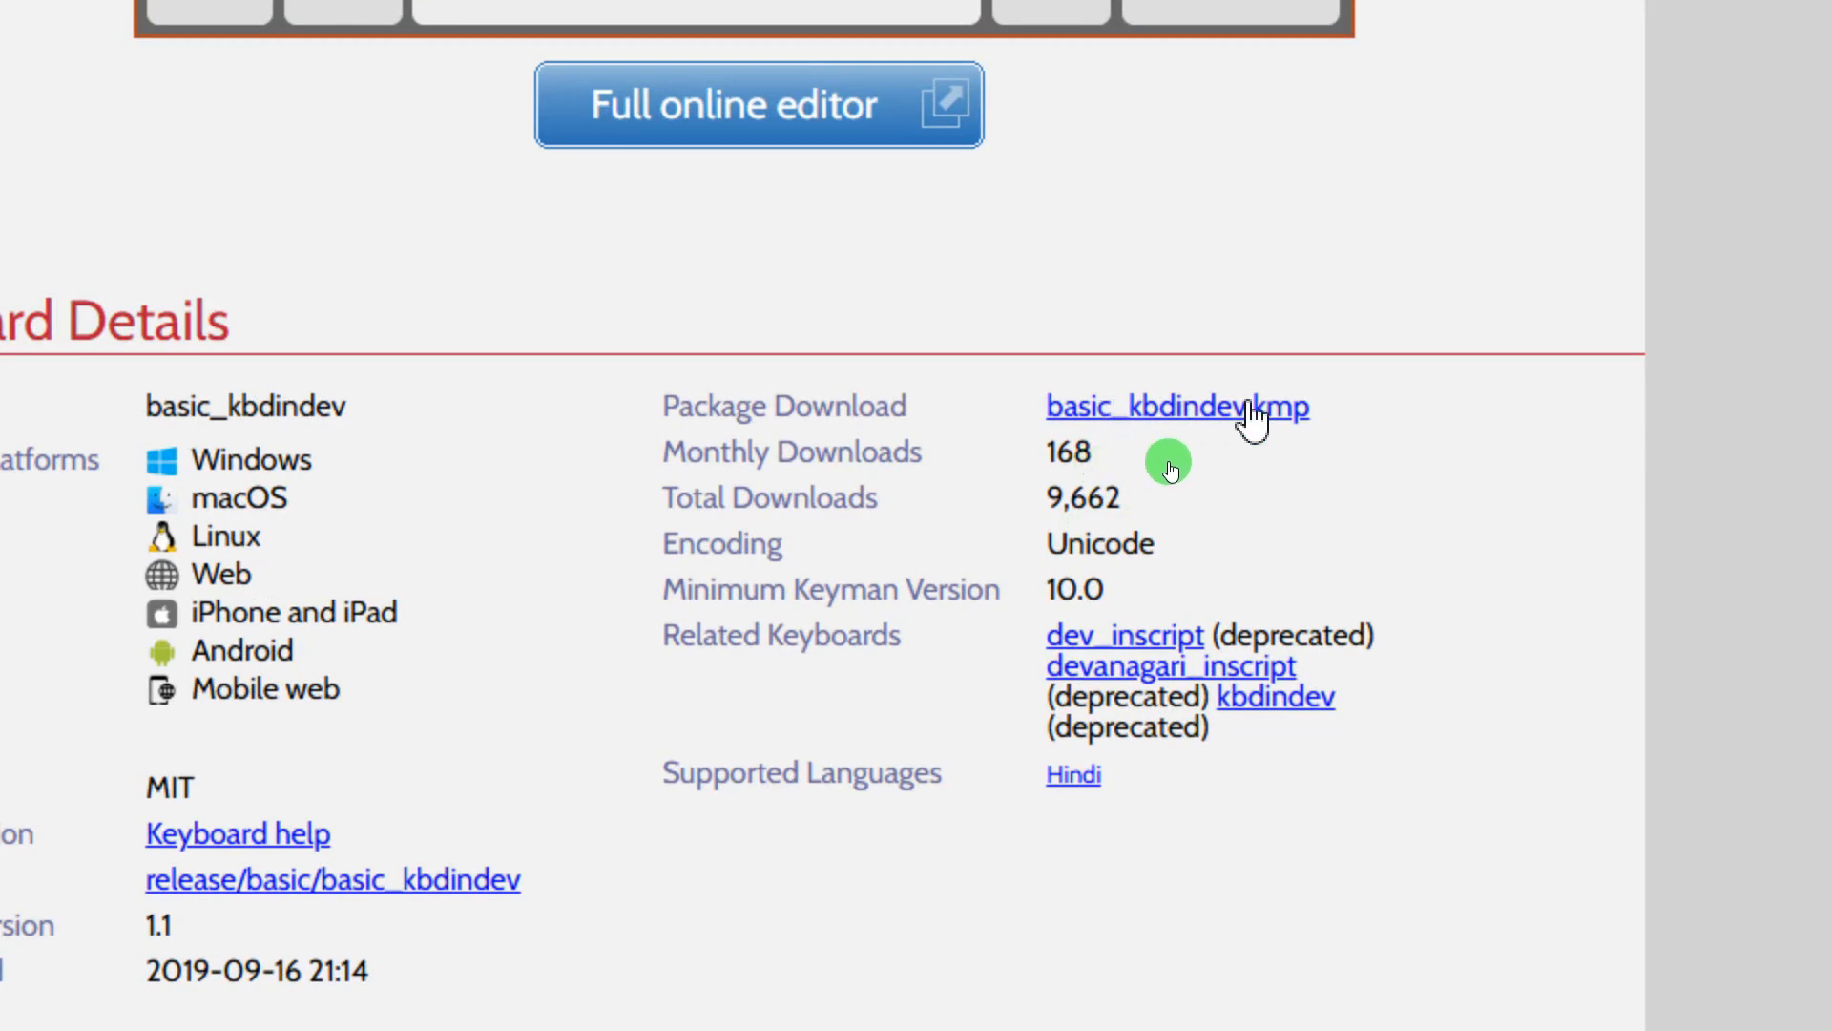
pyautogui.click(1251, 408)
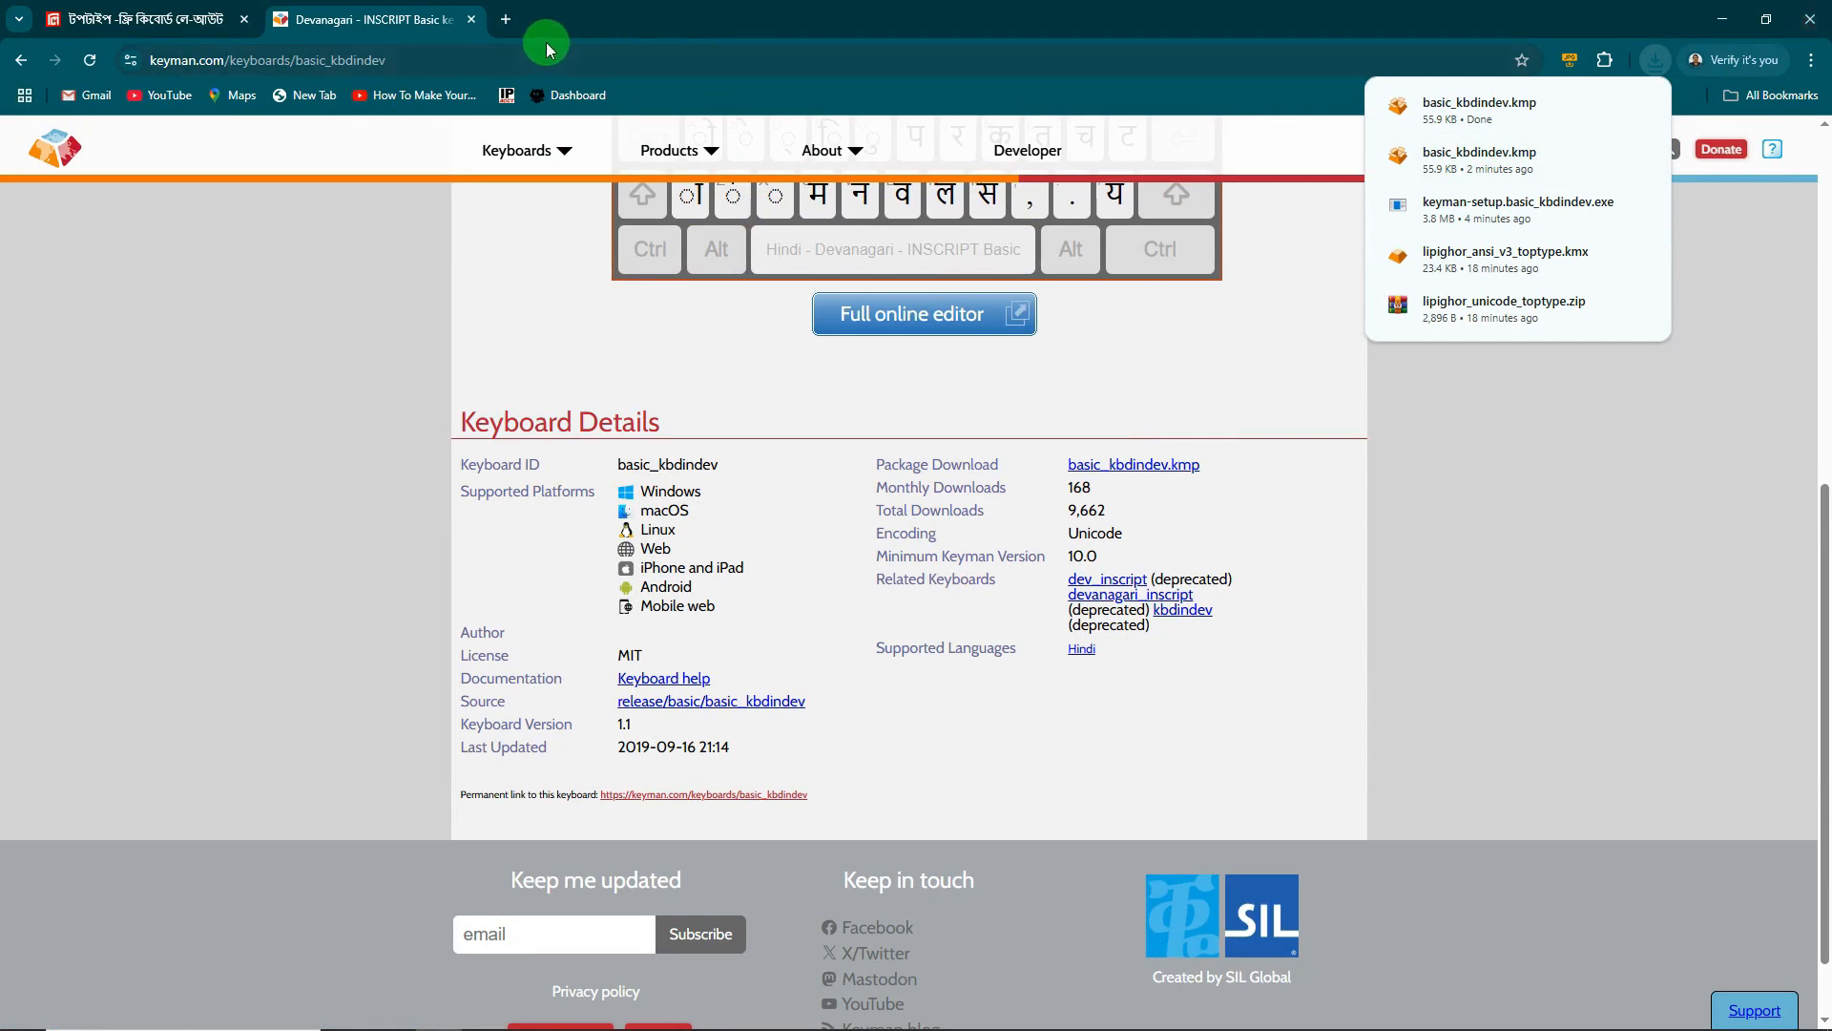
pyautogui.click(474, 21)
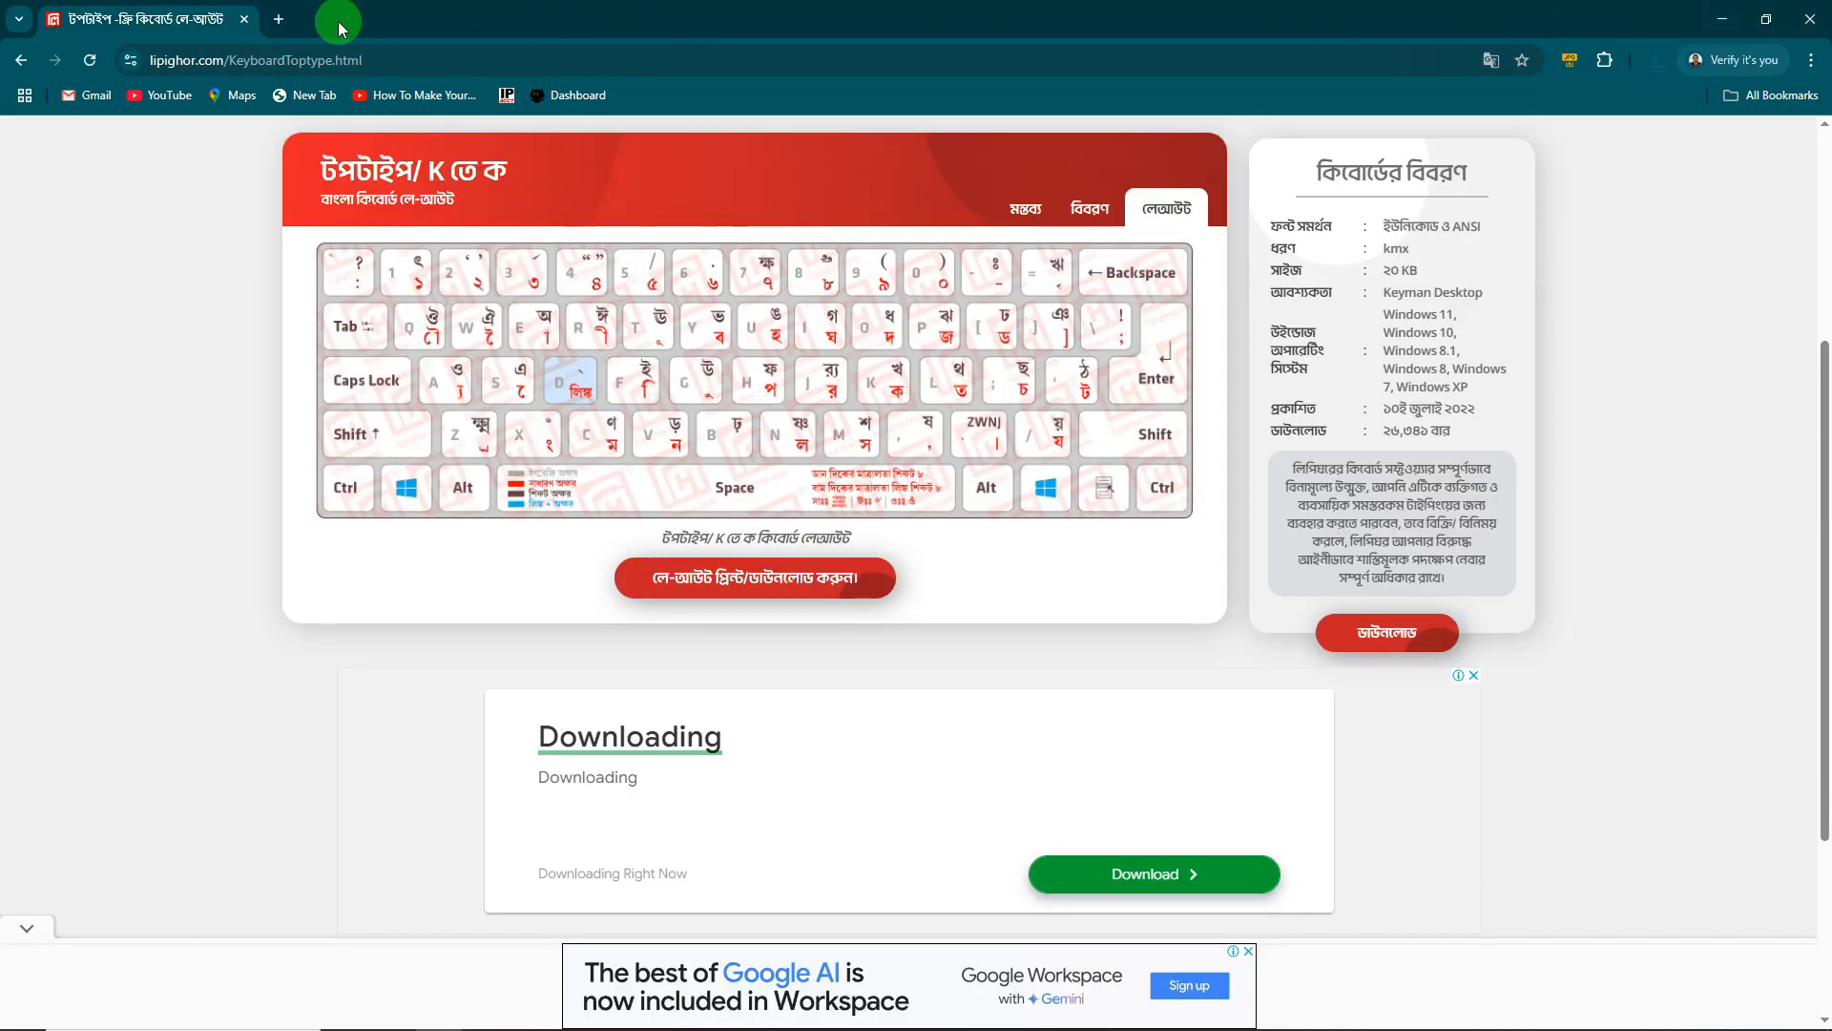
# - Close Chrome and confirm basic_kbdindev is in the Downloads folder, then close Explorer
pyautogui.click(245, 20)
pyautogui.doubleClick(34, 47)
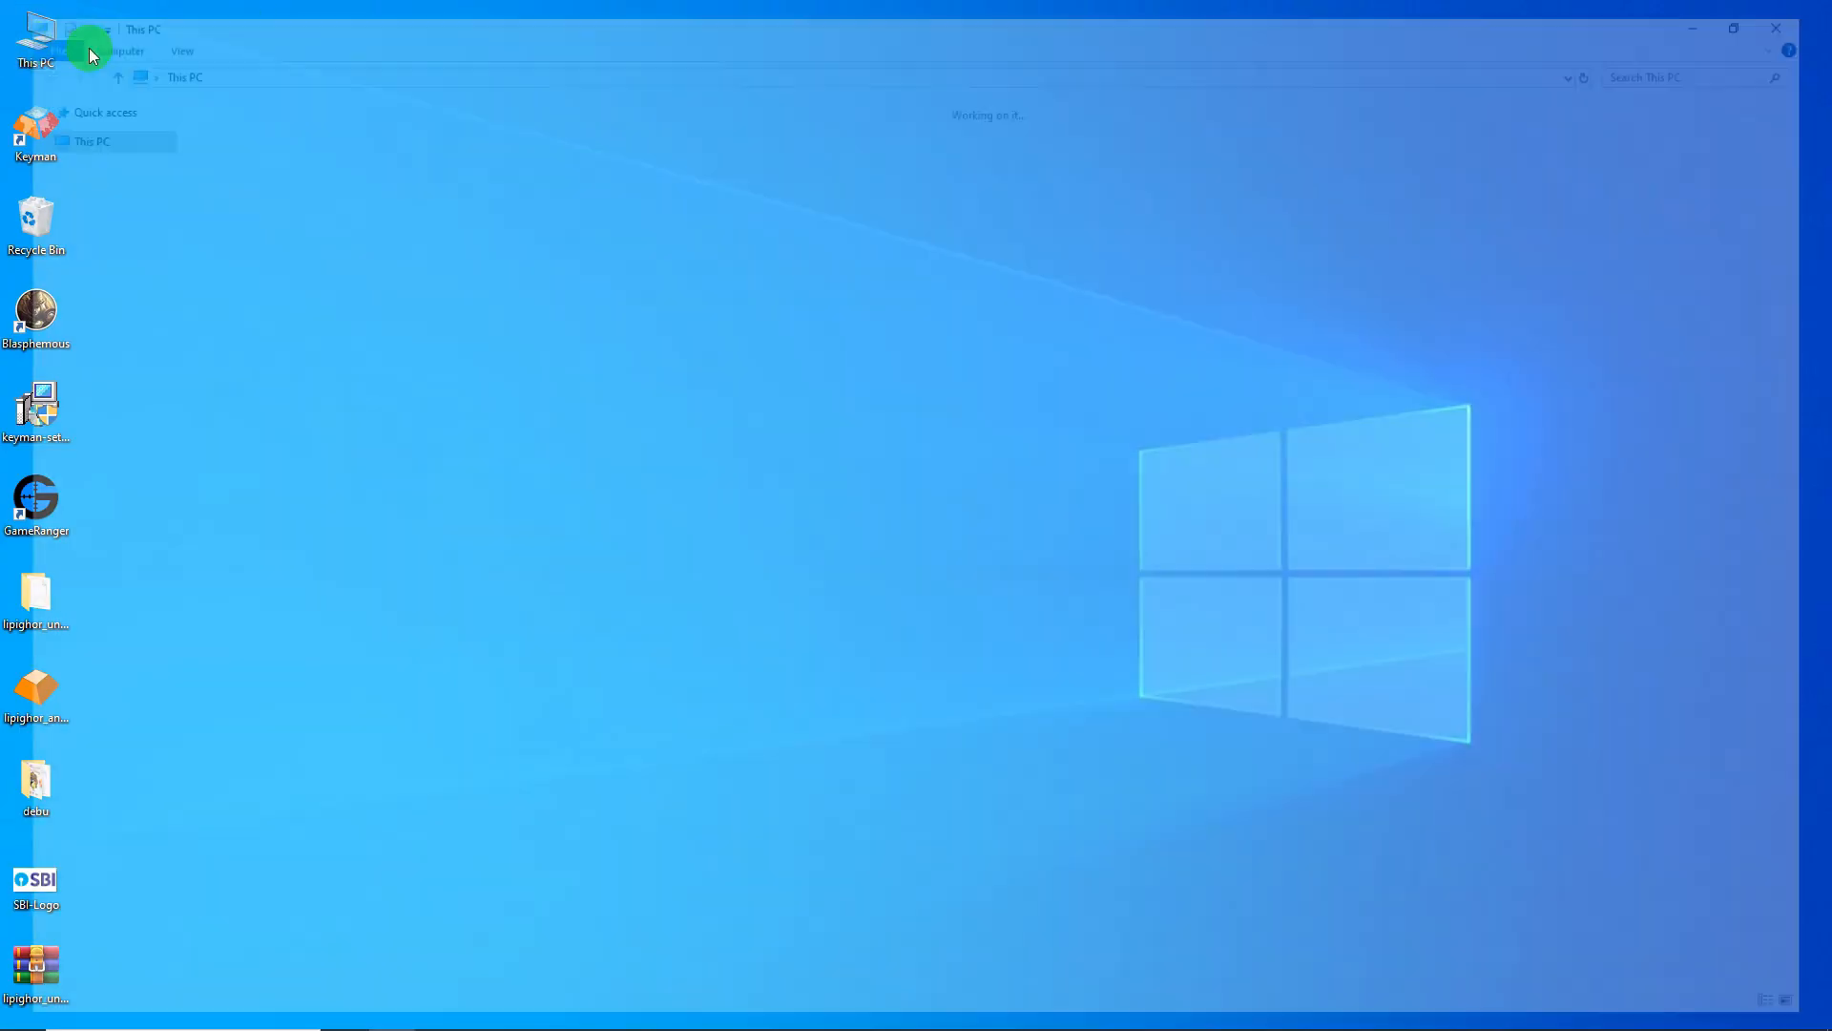
pyautogui.click(78, 150)
pyautogui.click(217, 145)
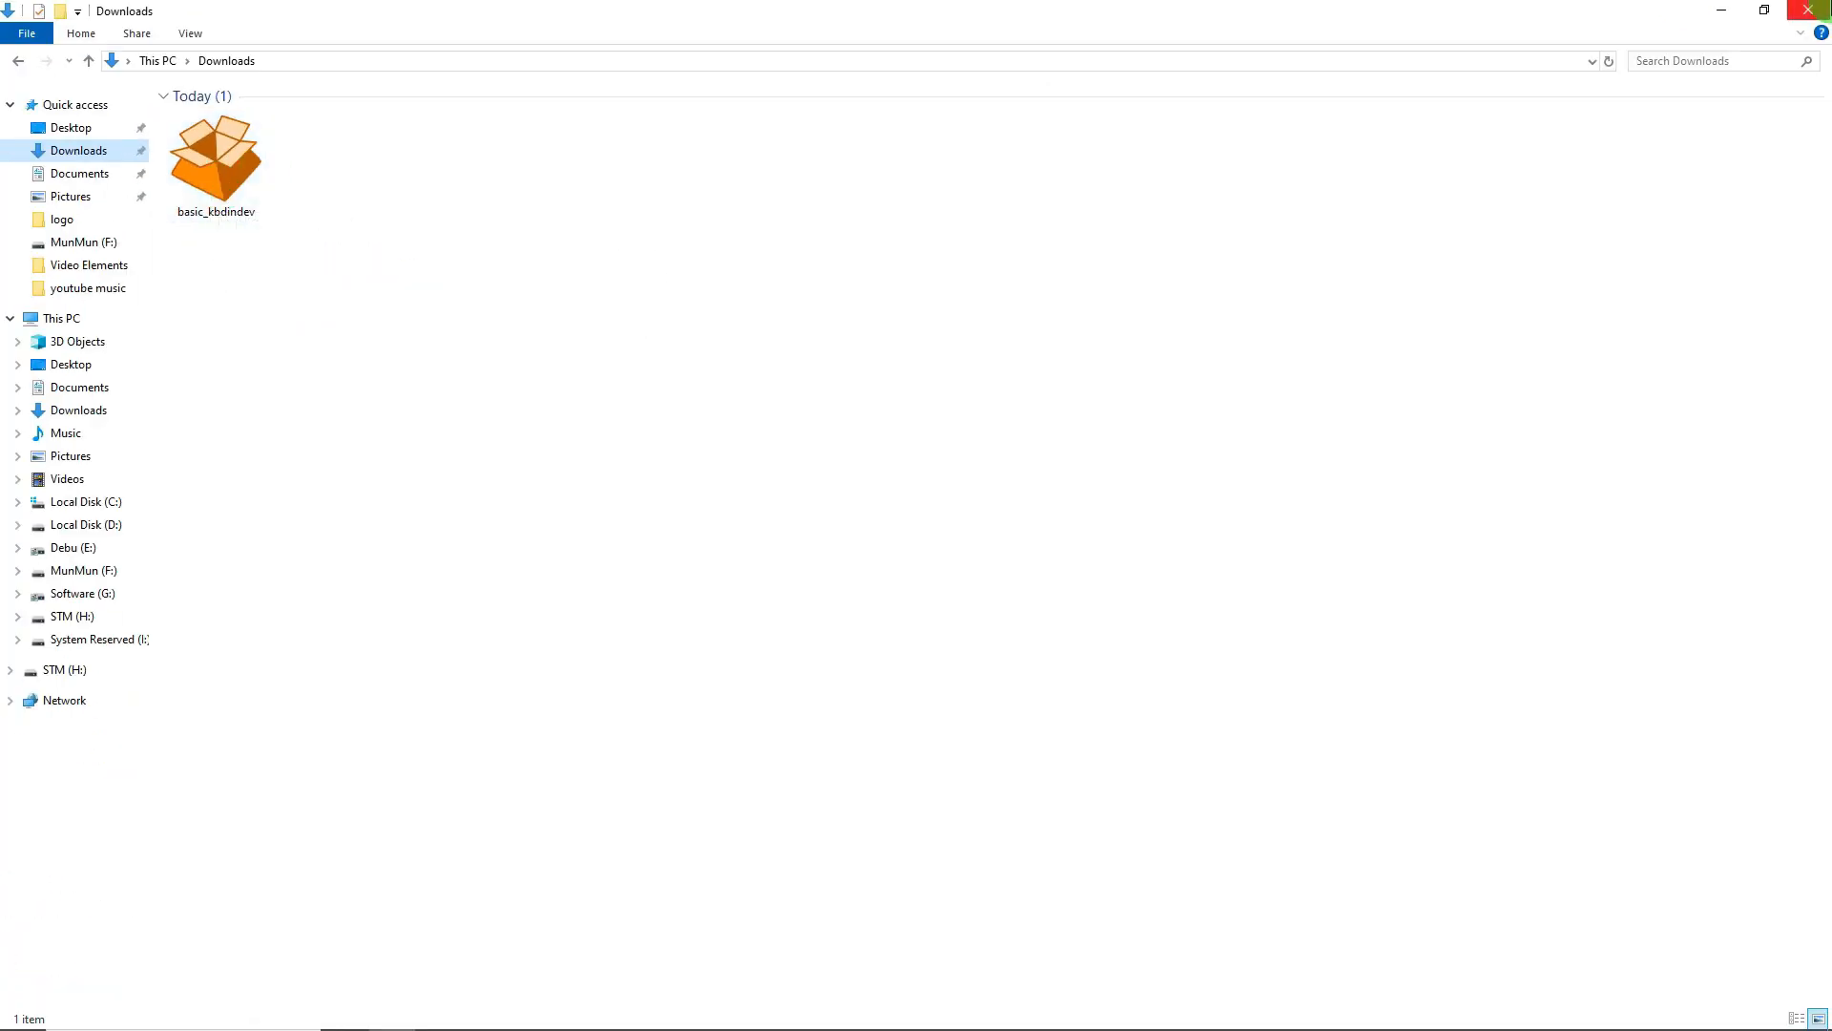
pyautogui.click(1808, 10)
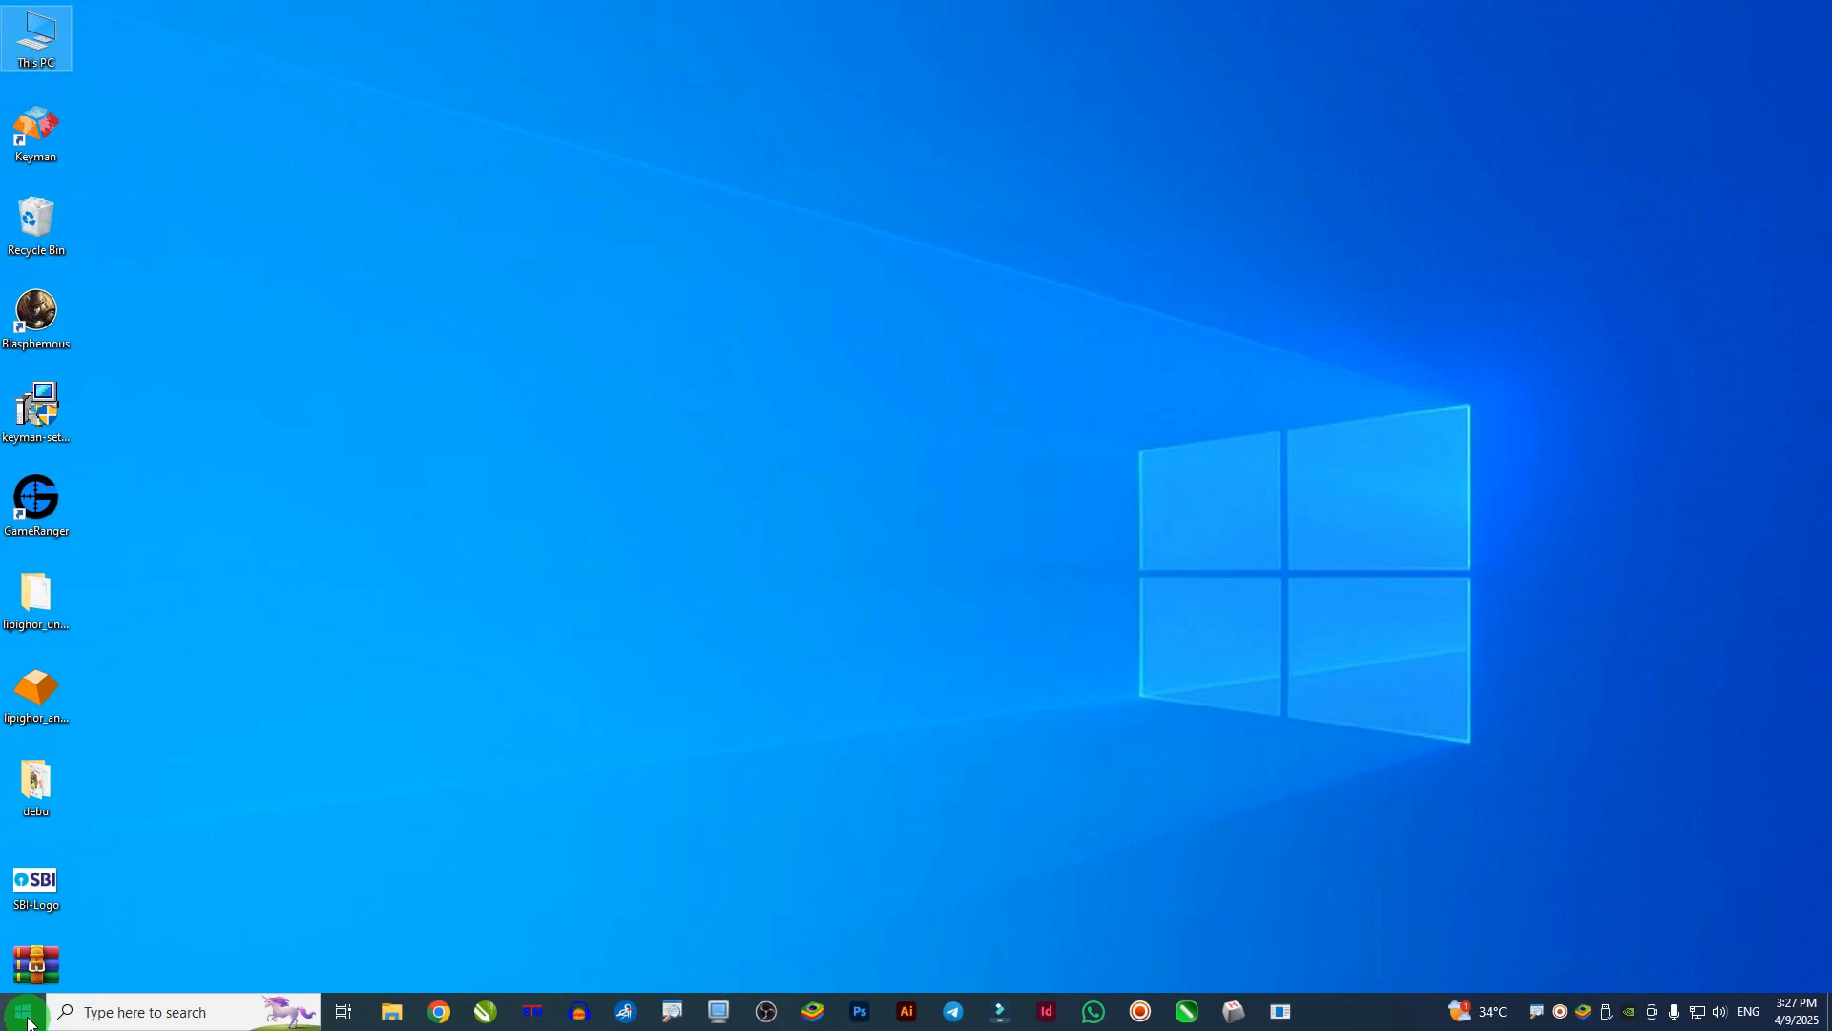
# - Launch Keyman from the Start menu
pyautogui.click(27, 1021)
pyautogui.click(90, 438)
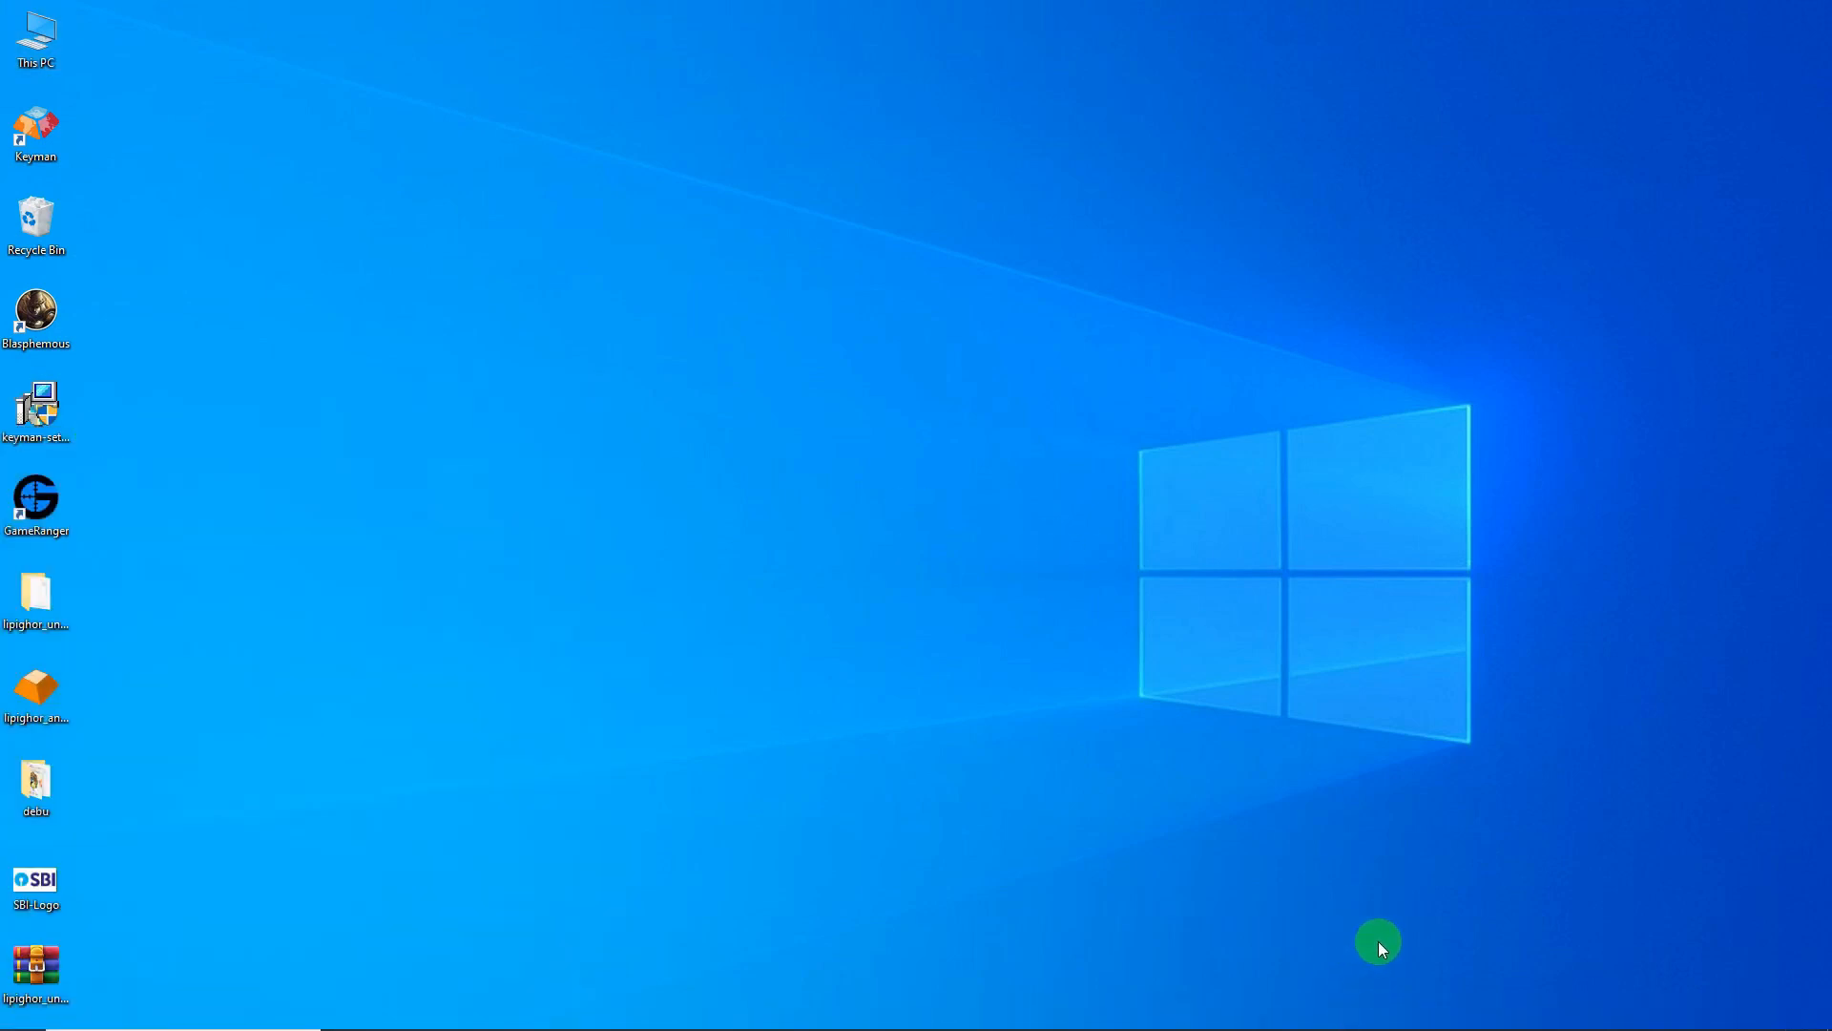
pyautogui.moveTo(1563, 1023)
# - Open Keyman Configuration from the tray menu and show the Keyboard Layouts list
pyautogui.click(1518, 1013)
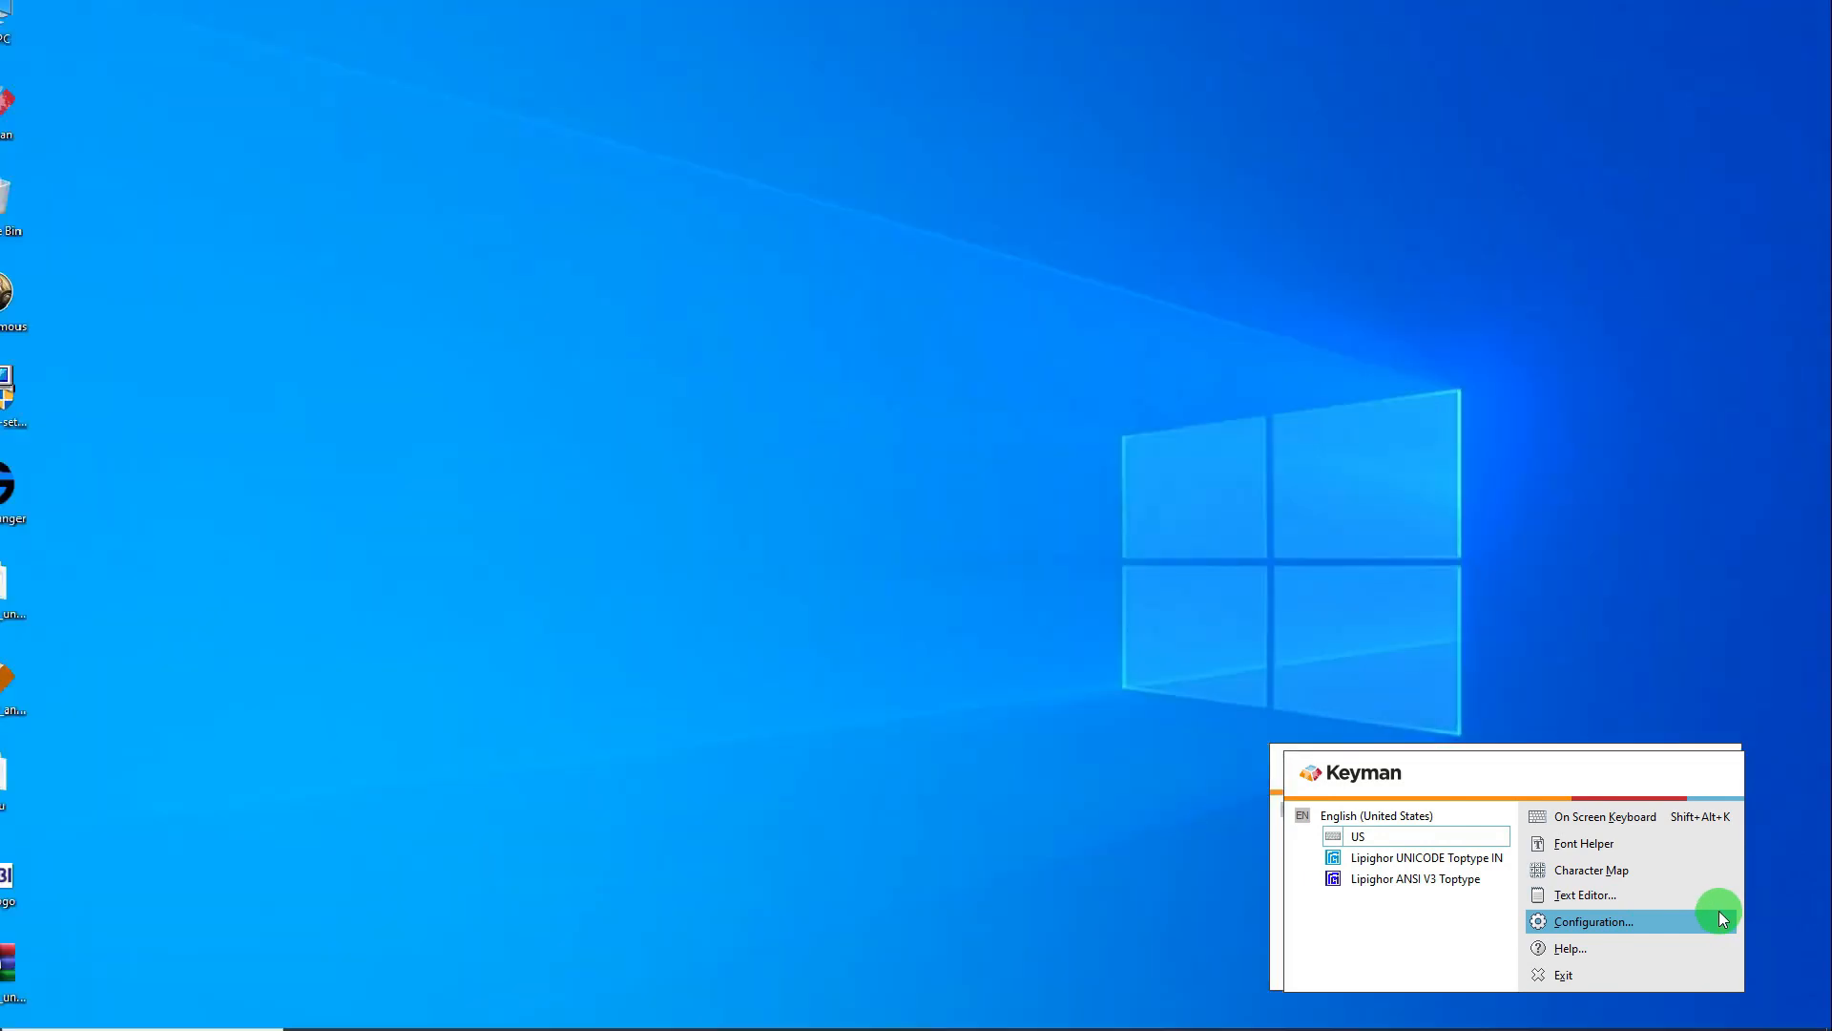
pyautogui.click(1726, 918)
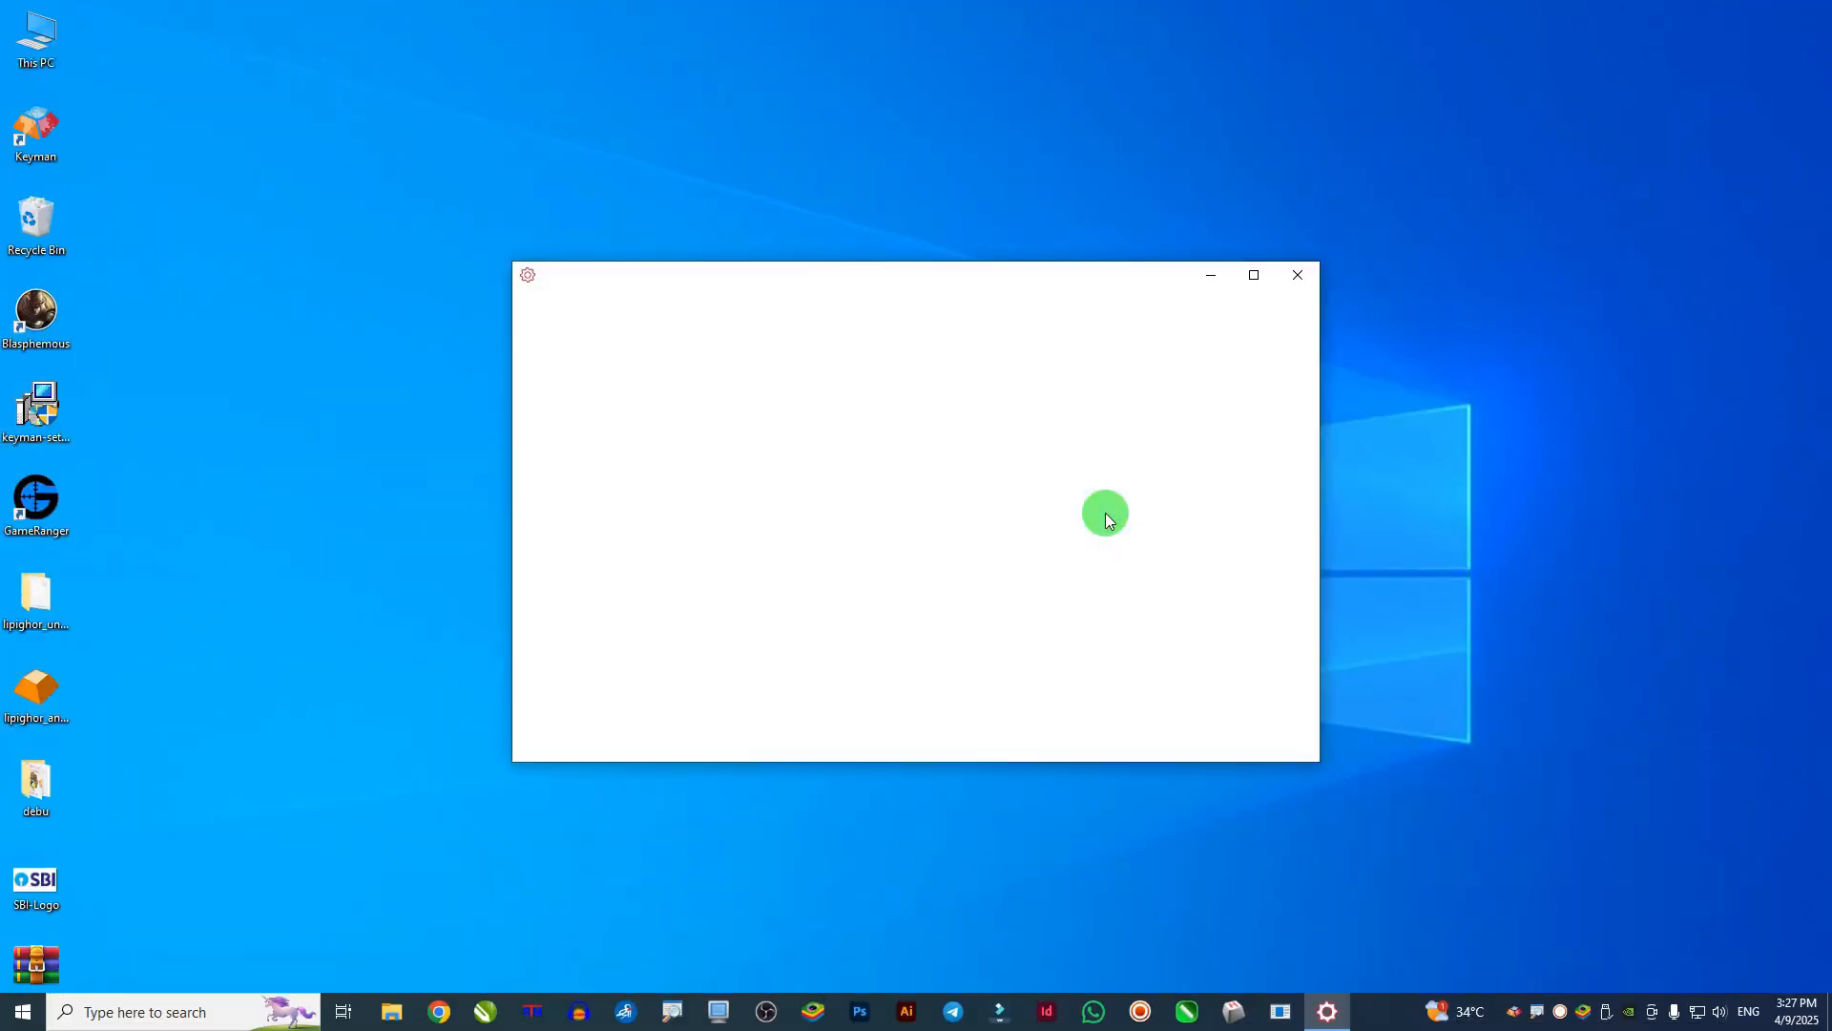
pyautogui.moveTo(824, 269); pyautogui.dragTo(1023, 277)
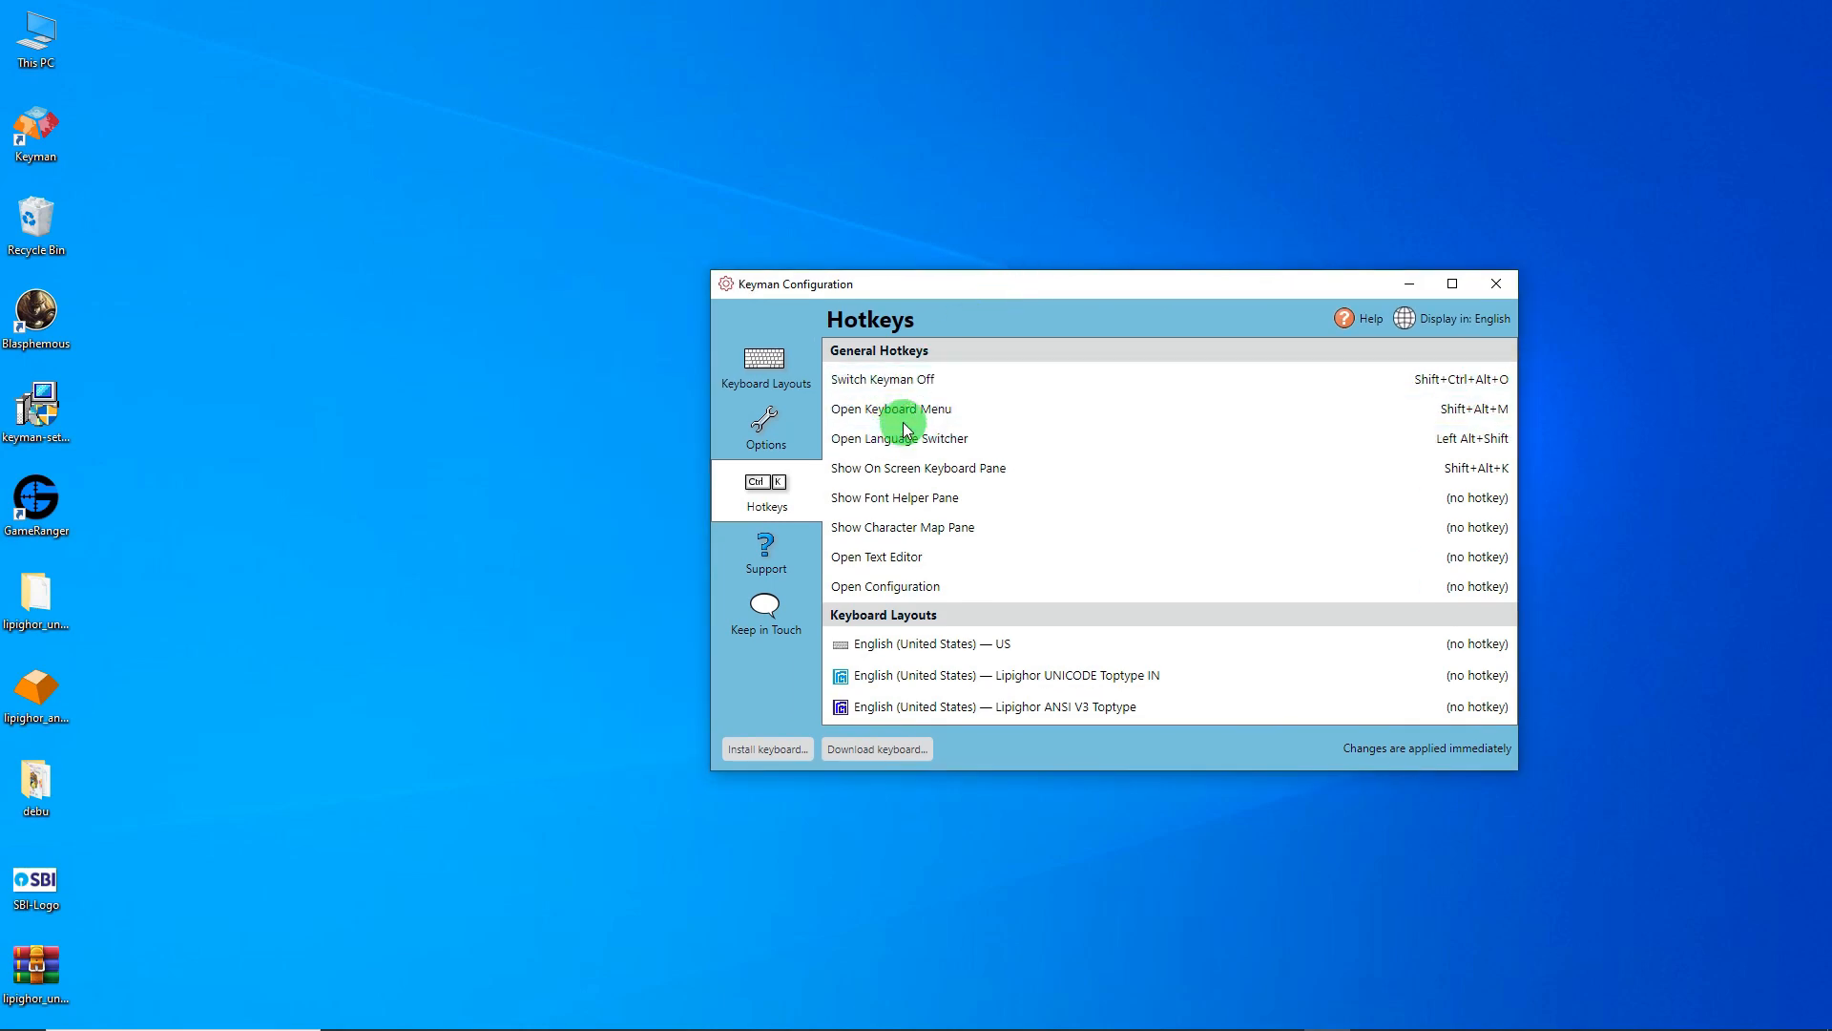
pyautogui.click(846, 442)
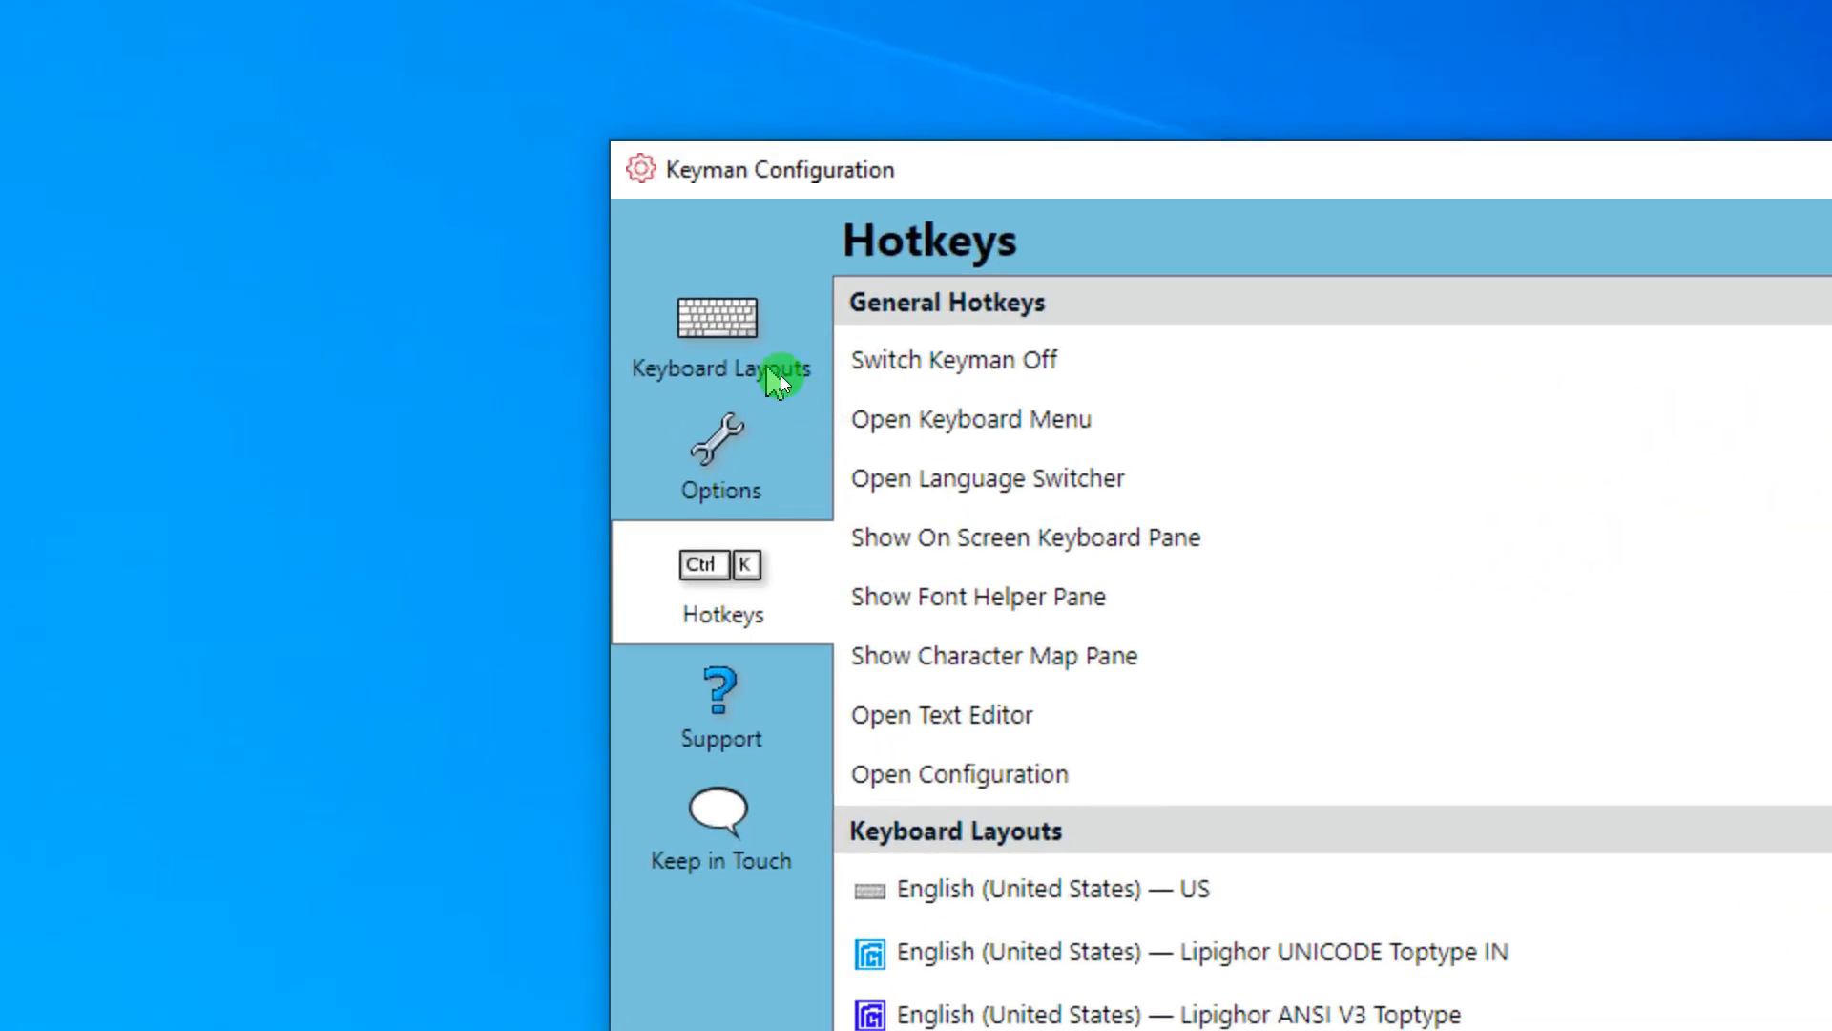
pyautogui.click(783, 380)
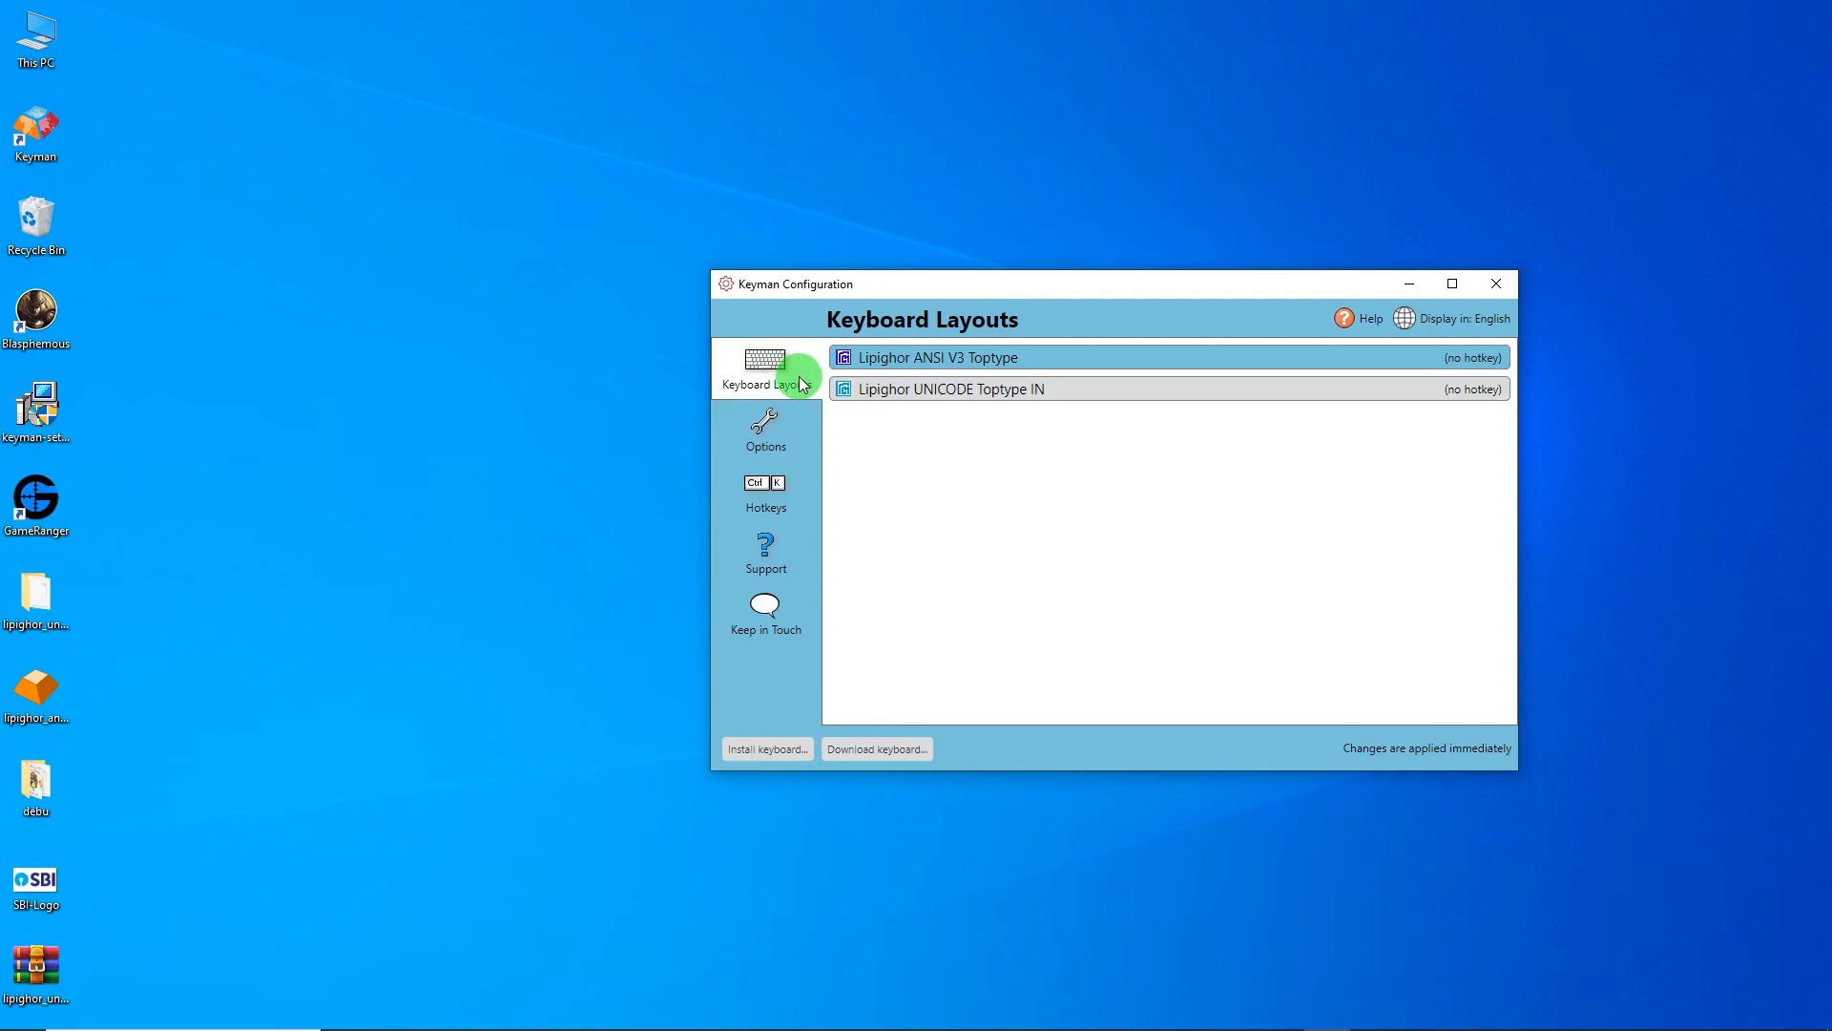
# - Install Devanagari - INSCRIPT Basic from Downloads\basic_kbdindev and close its getting-started guide
pyautogui.click(775, 755)
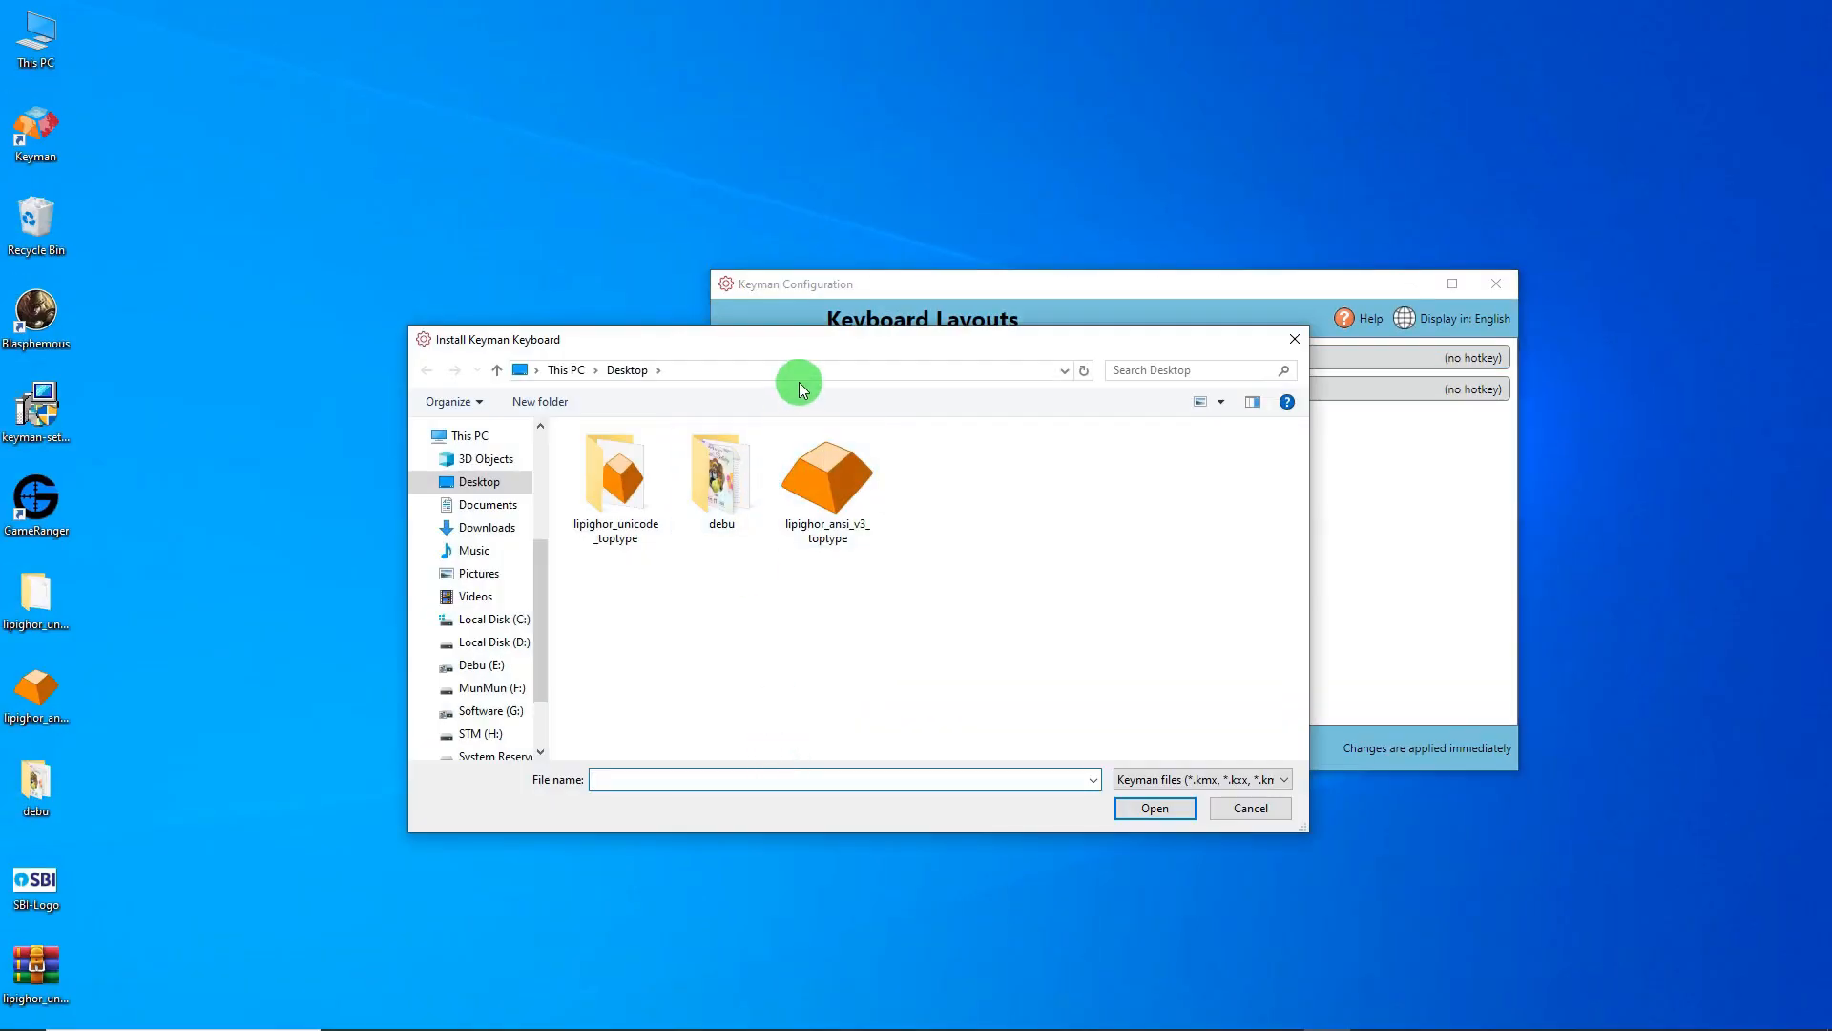
pyautogui.moveTo(805, 349); pyautogui.dragTo(934, 371)
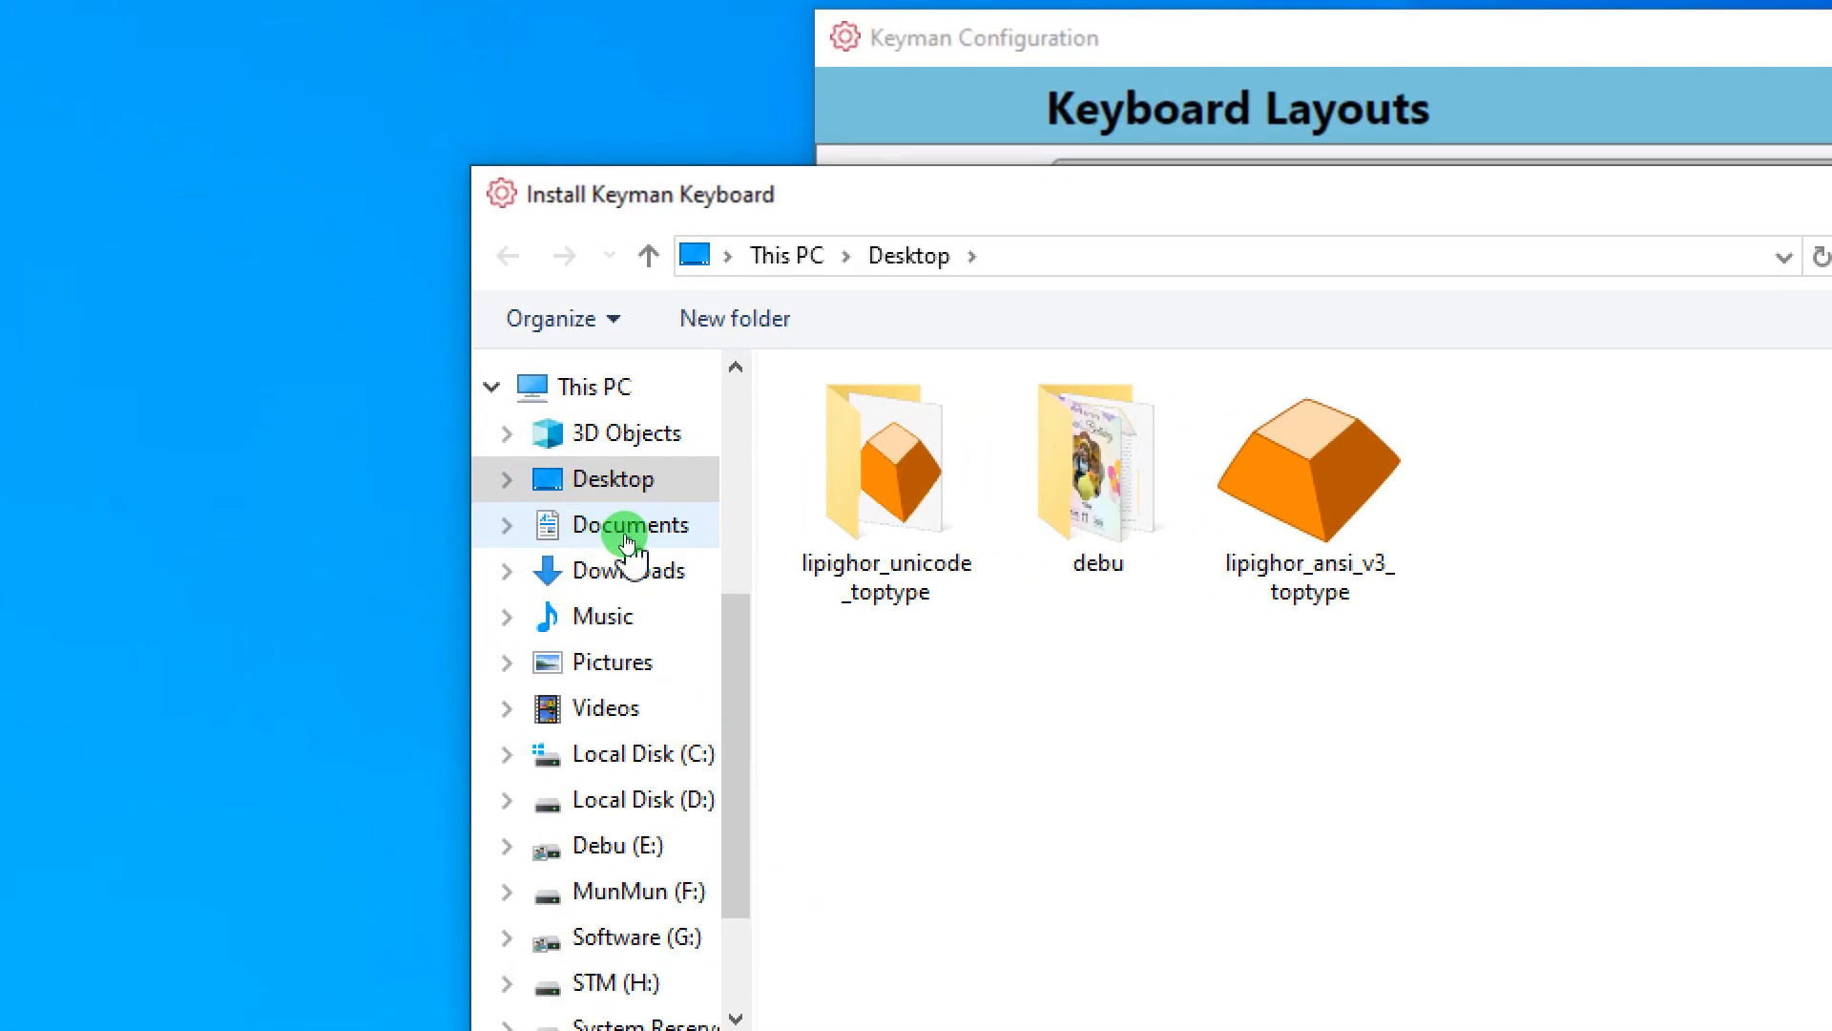
pyautogui.click(620, 569)
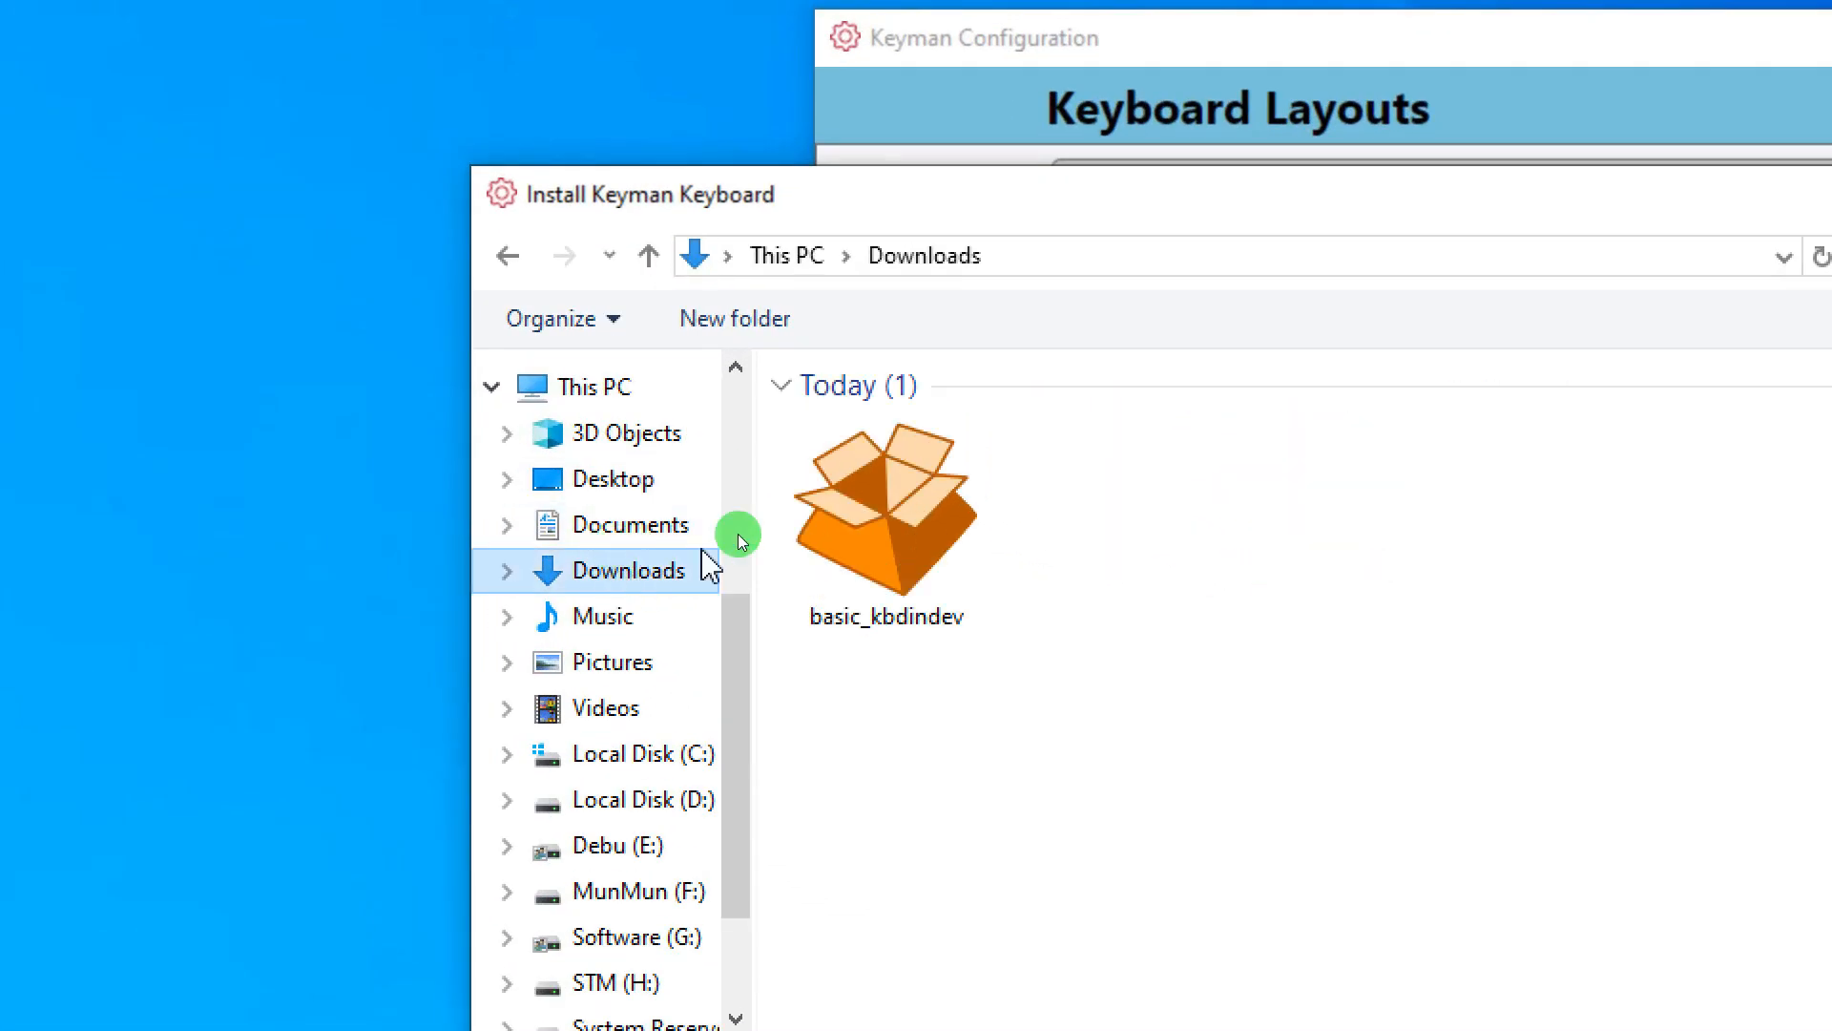
pyautogui.click(918, 516)
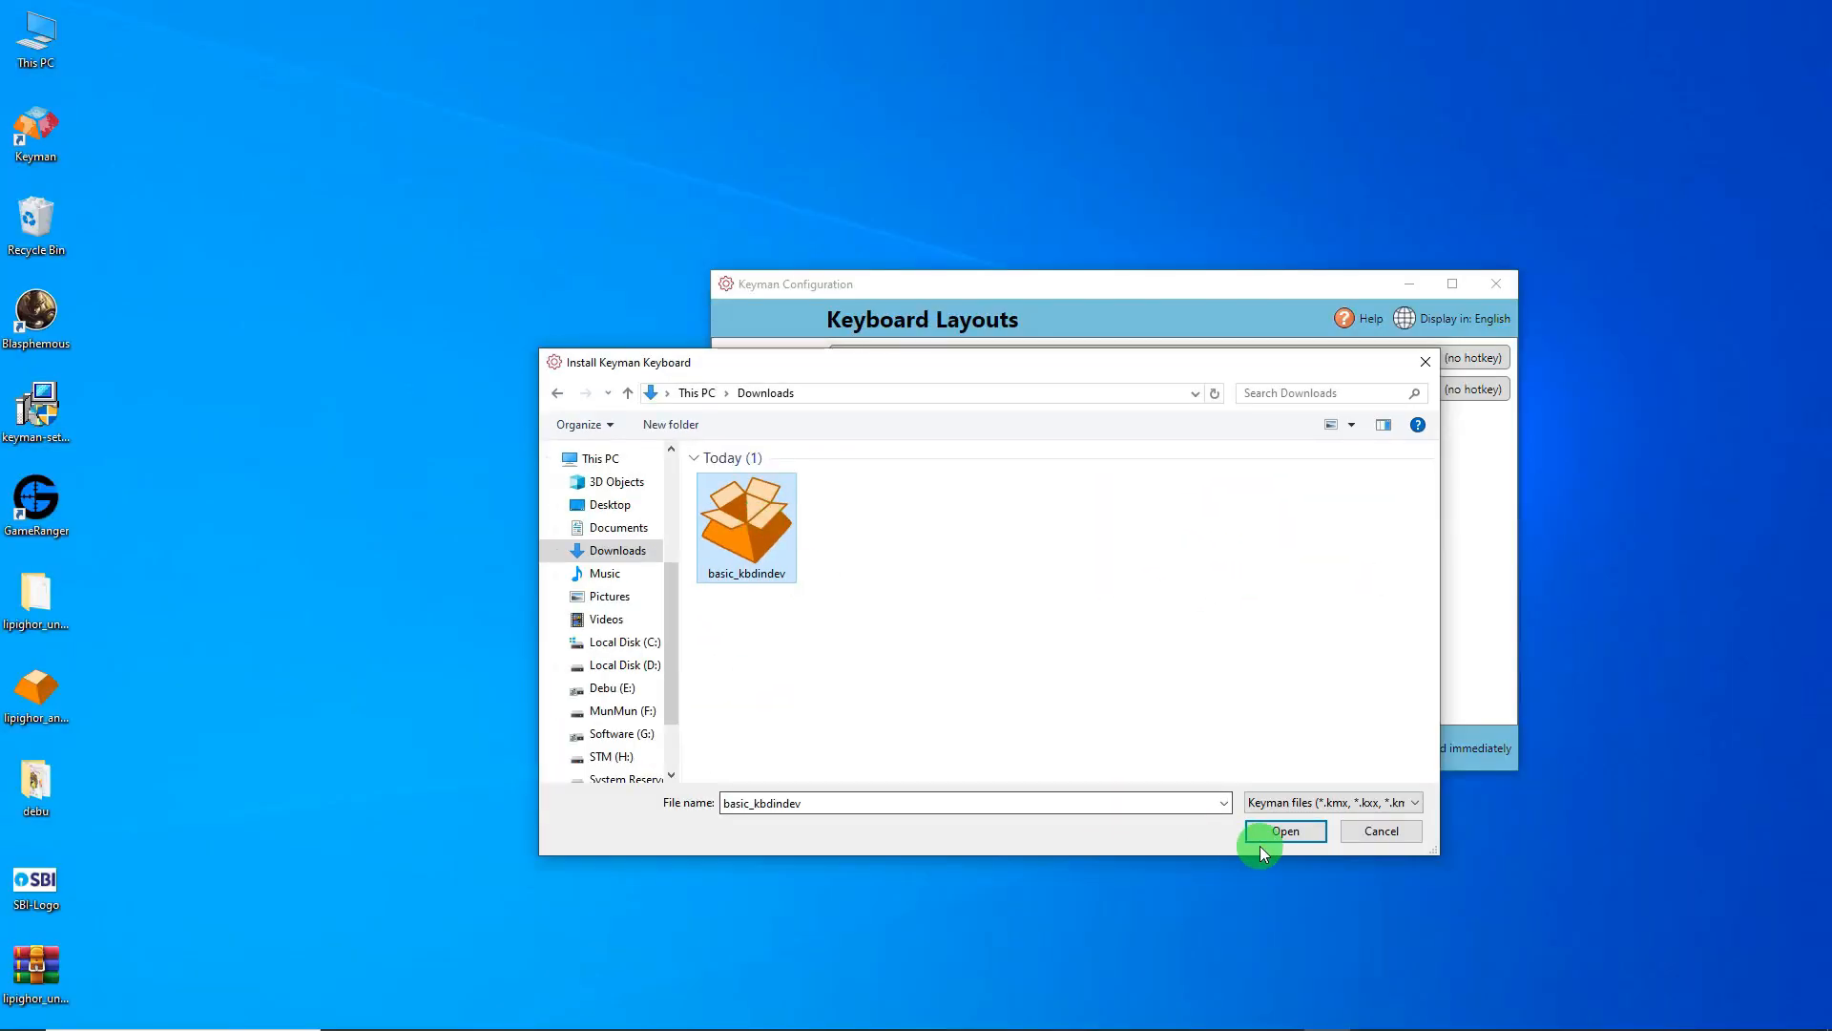
pyautogui.click(1269, 832)
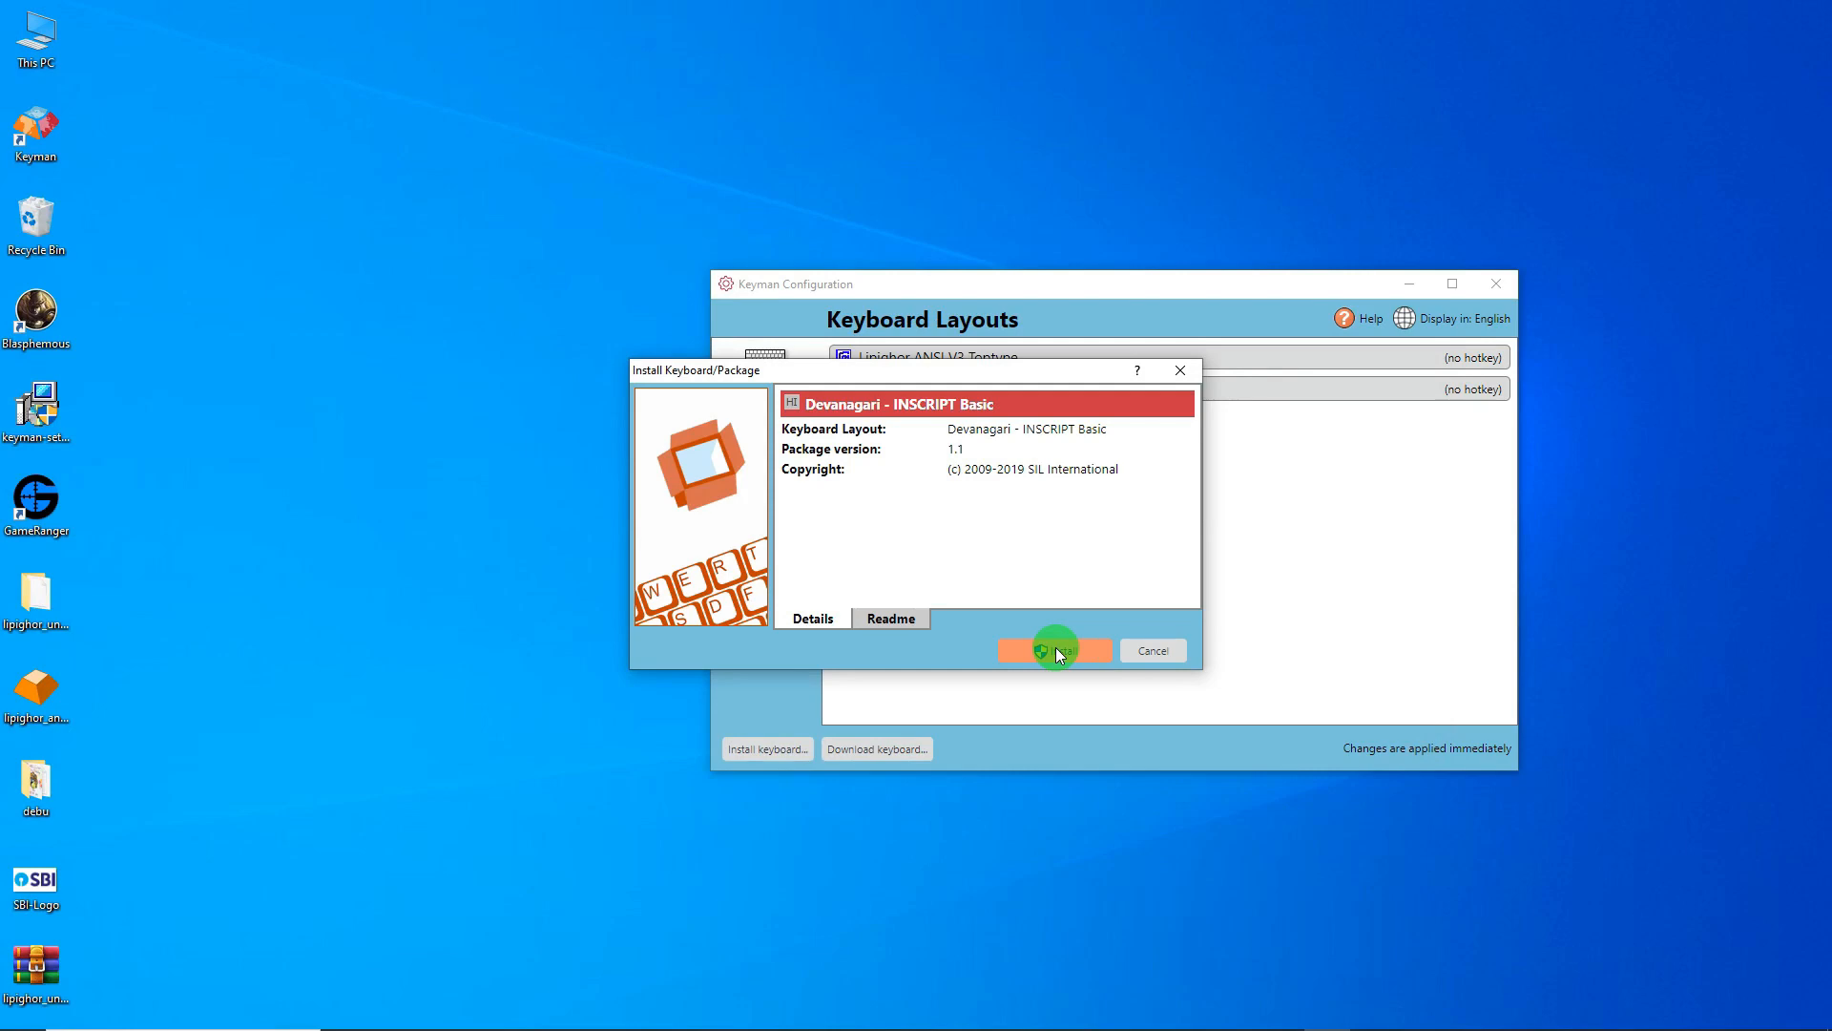
pyautogui.click(1055, 649)
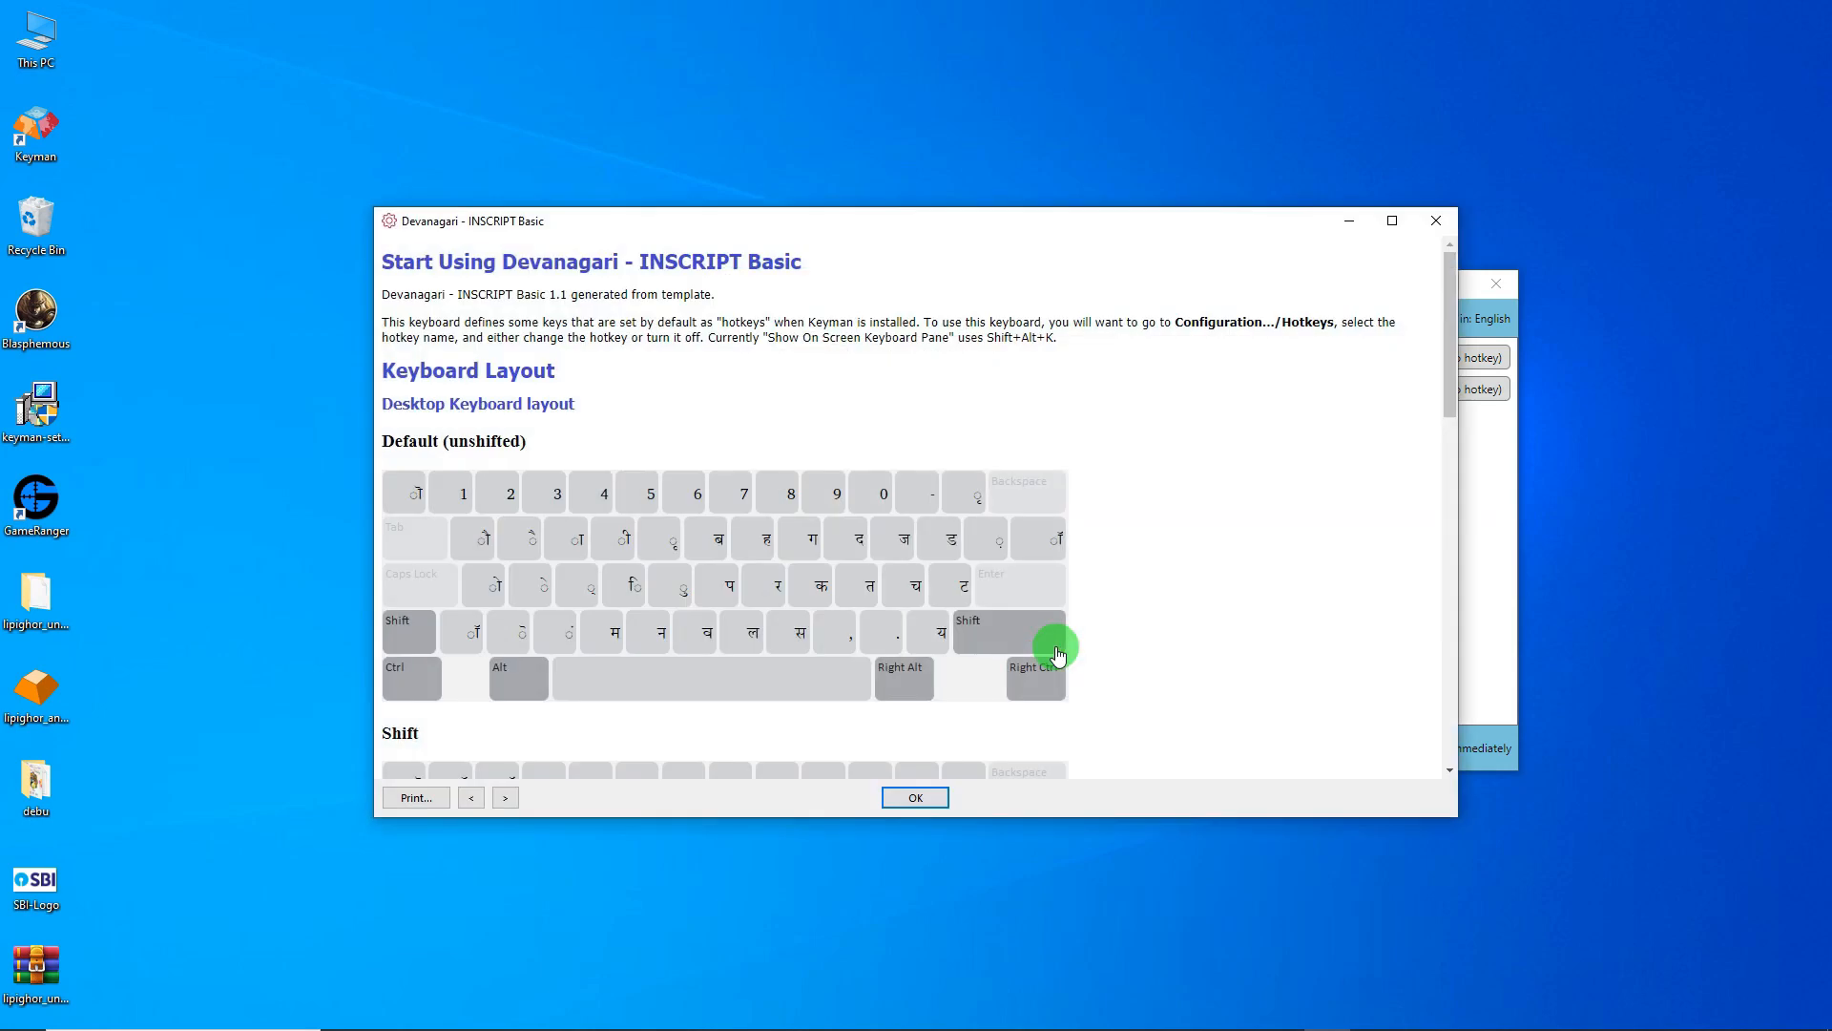
pyautogui.click(911, 797)
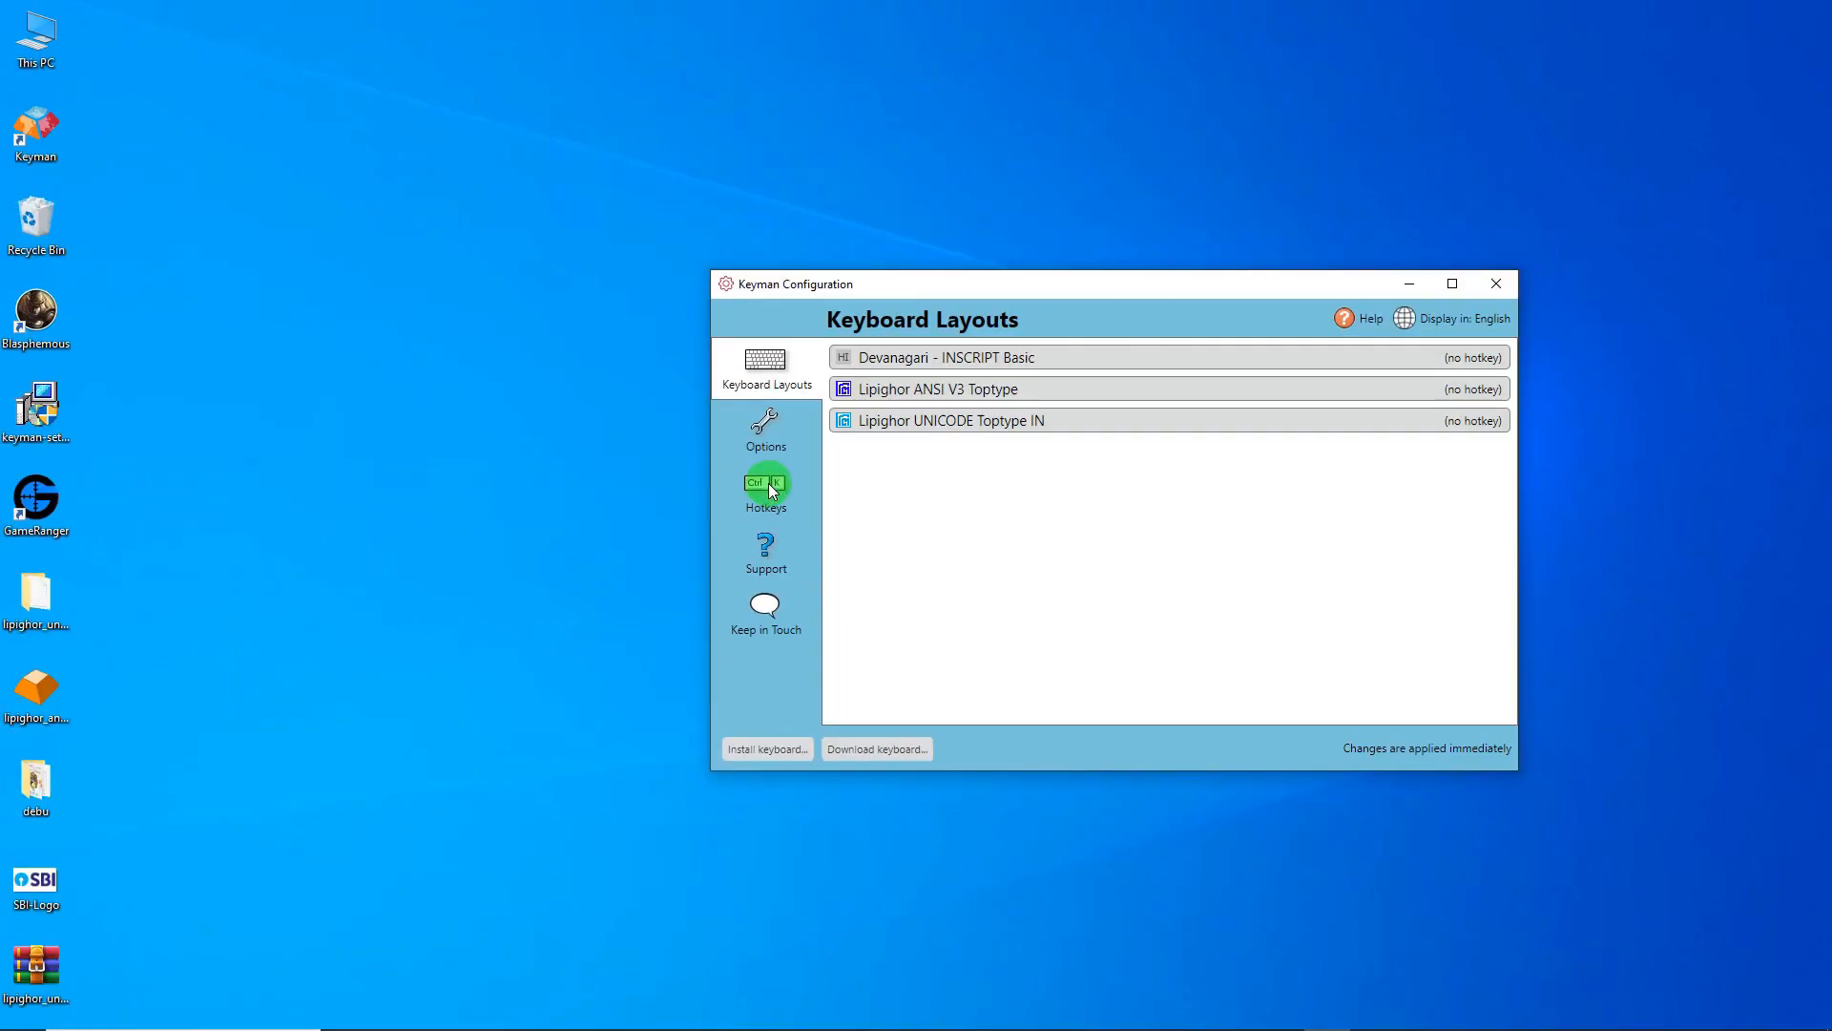
# - Give Lipighor UNICODE Toptype IN the custom hotkey Shift+Ctrl+Alt+U
pyautogui.click(769, 486)
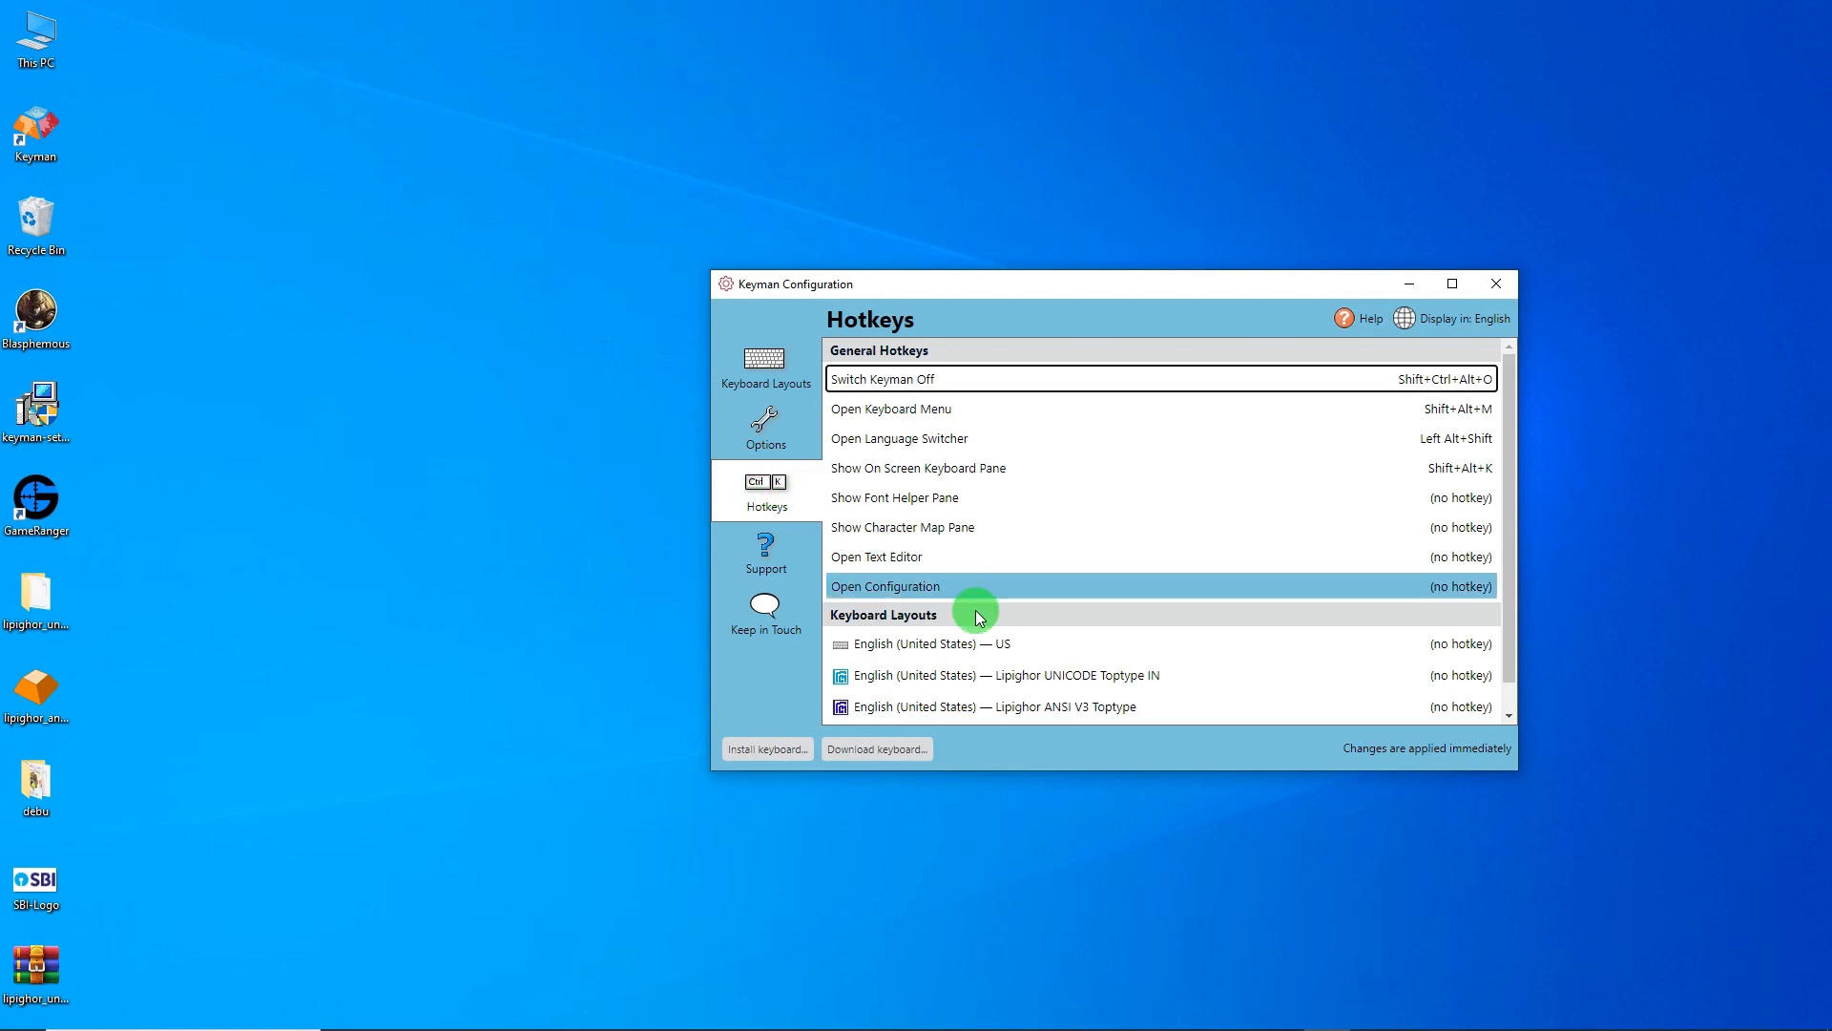
pyautogui.scroll(-1, 1507, 511)
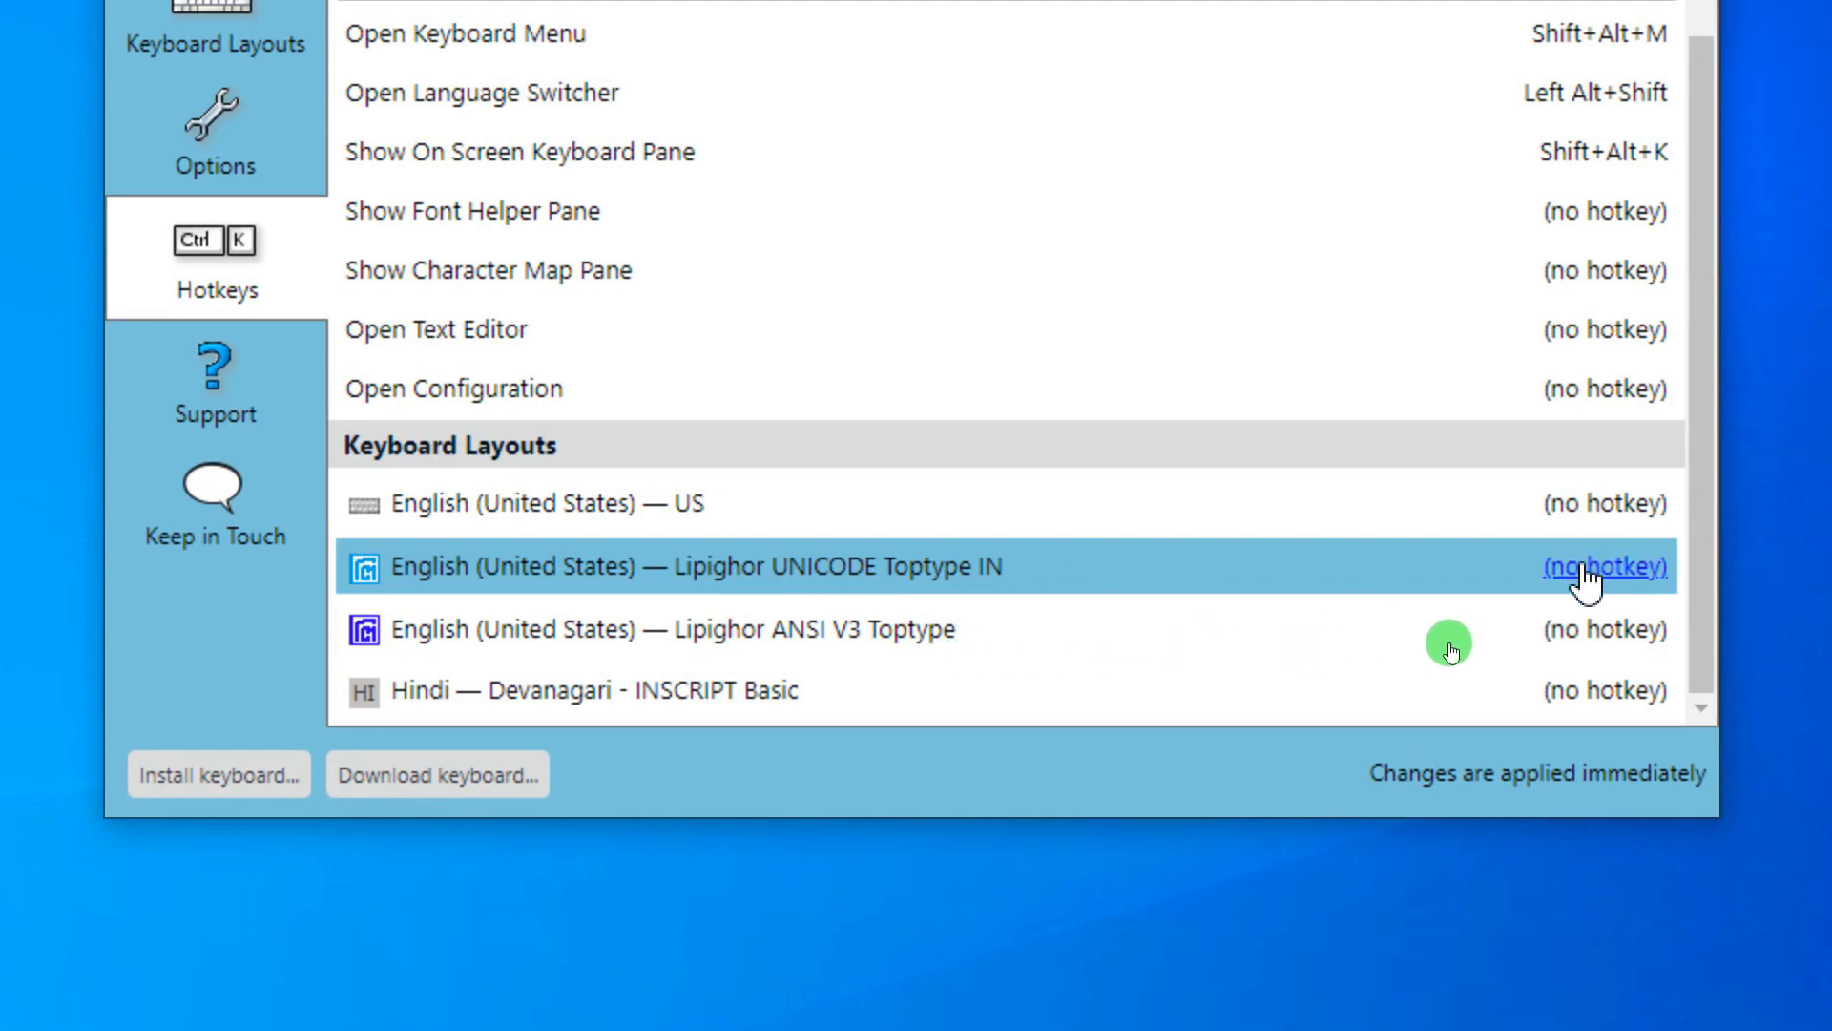
pyautogui.click(1582, 566)
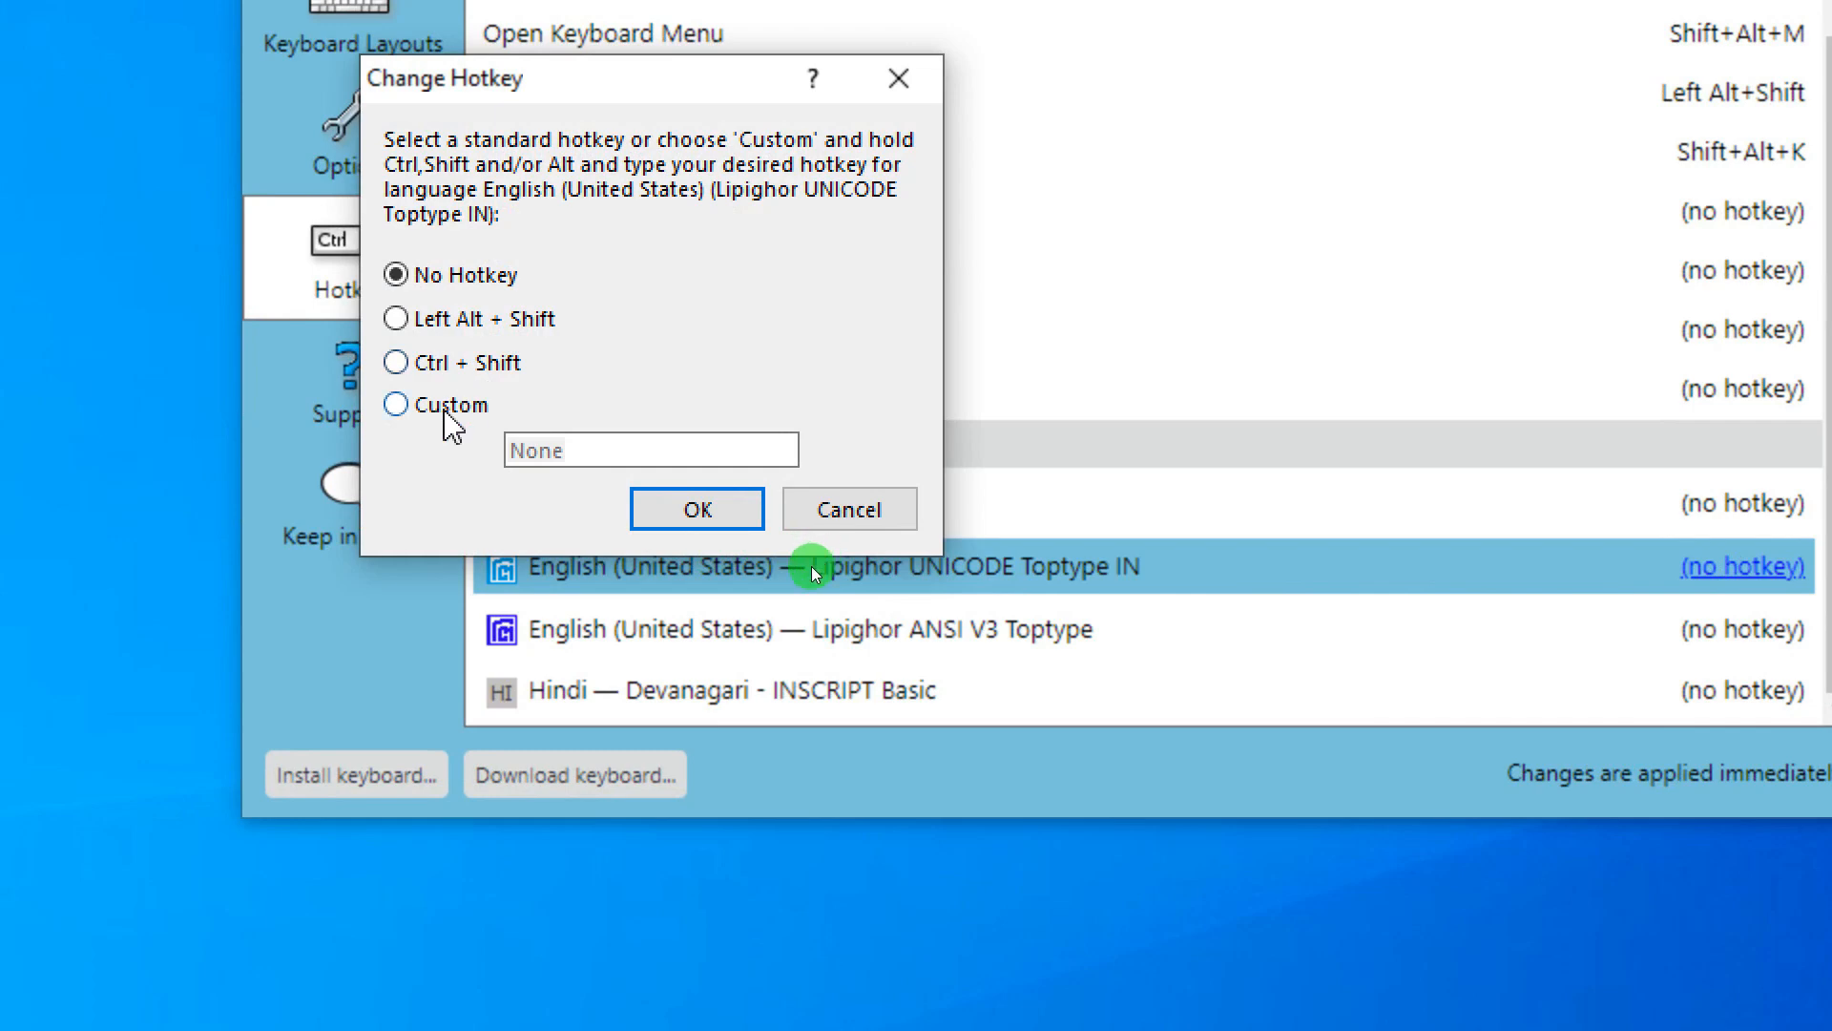
pyautogui.click(446, 408)
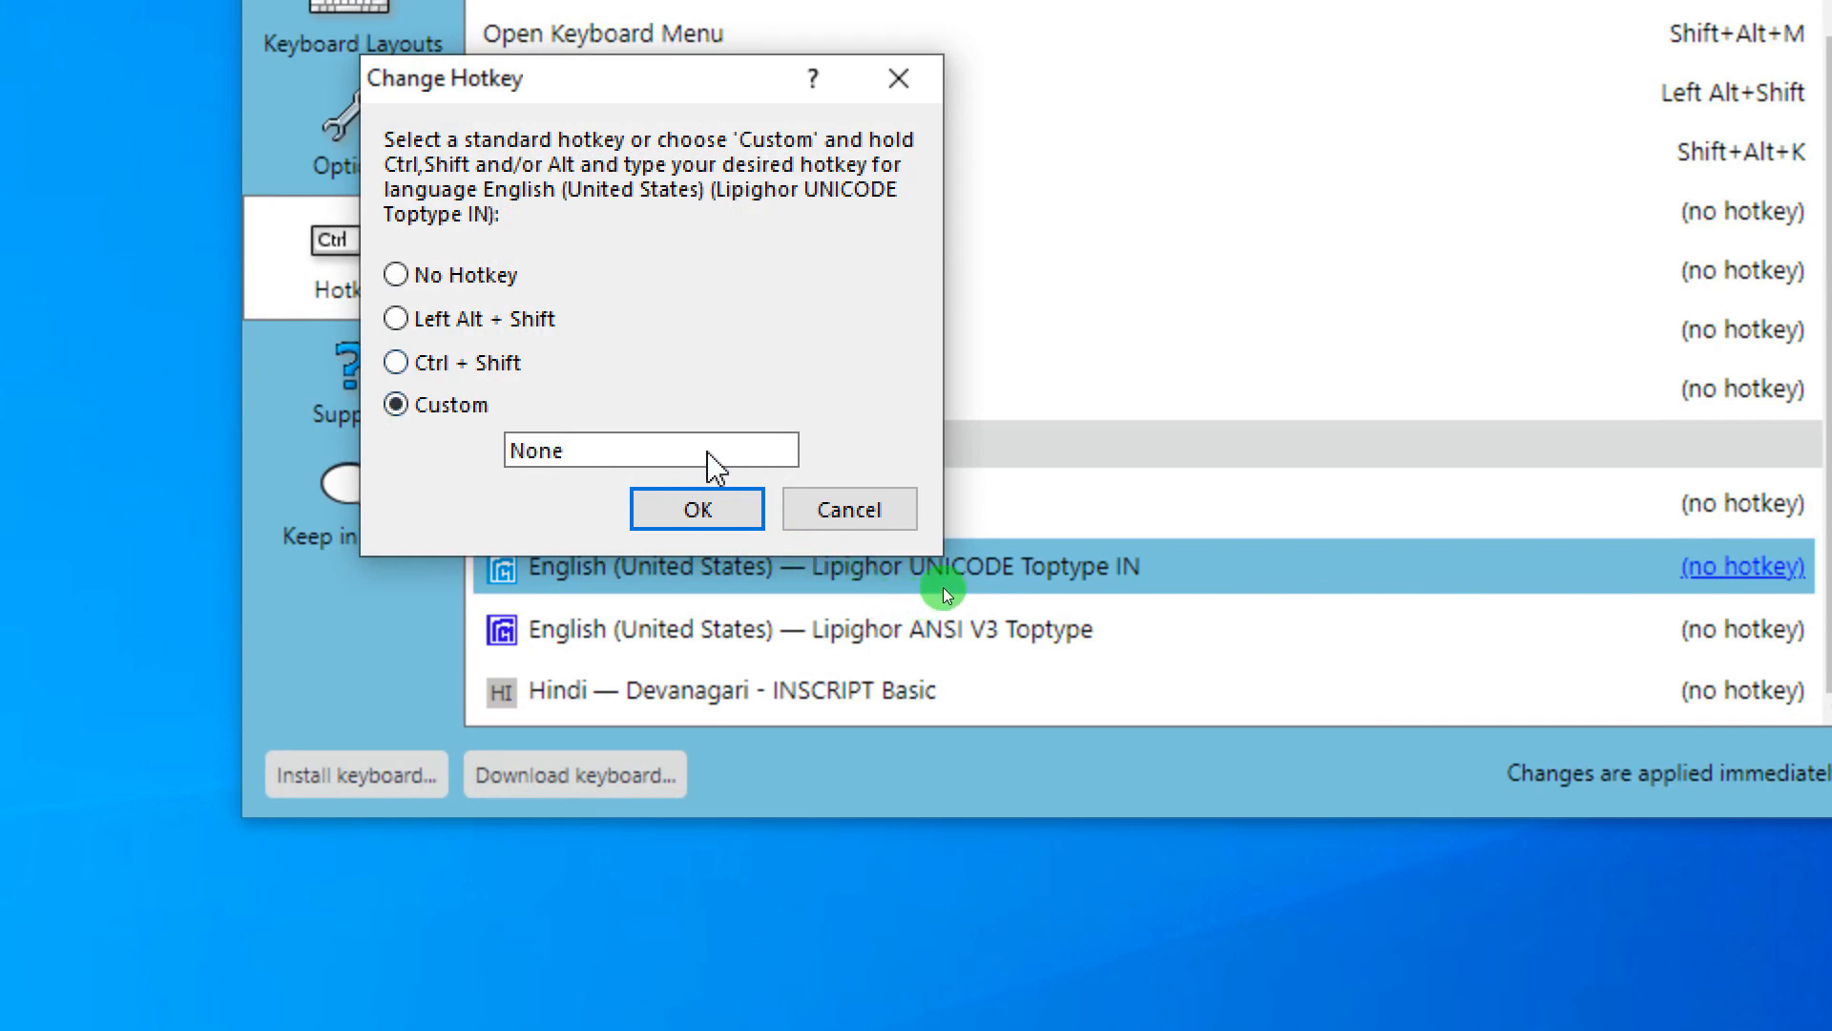
pyautogui.hotkey('ctrl', 'shift', 'alt', 'u')
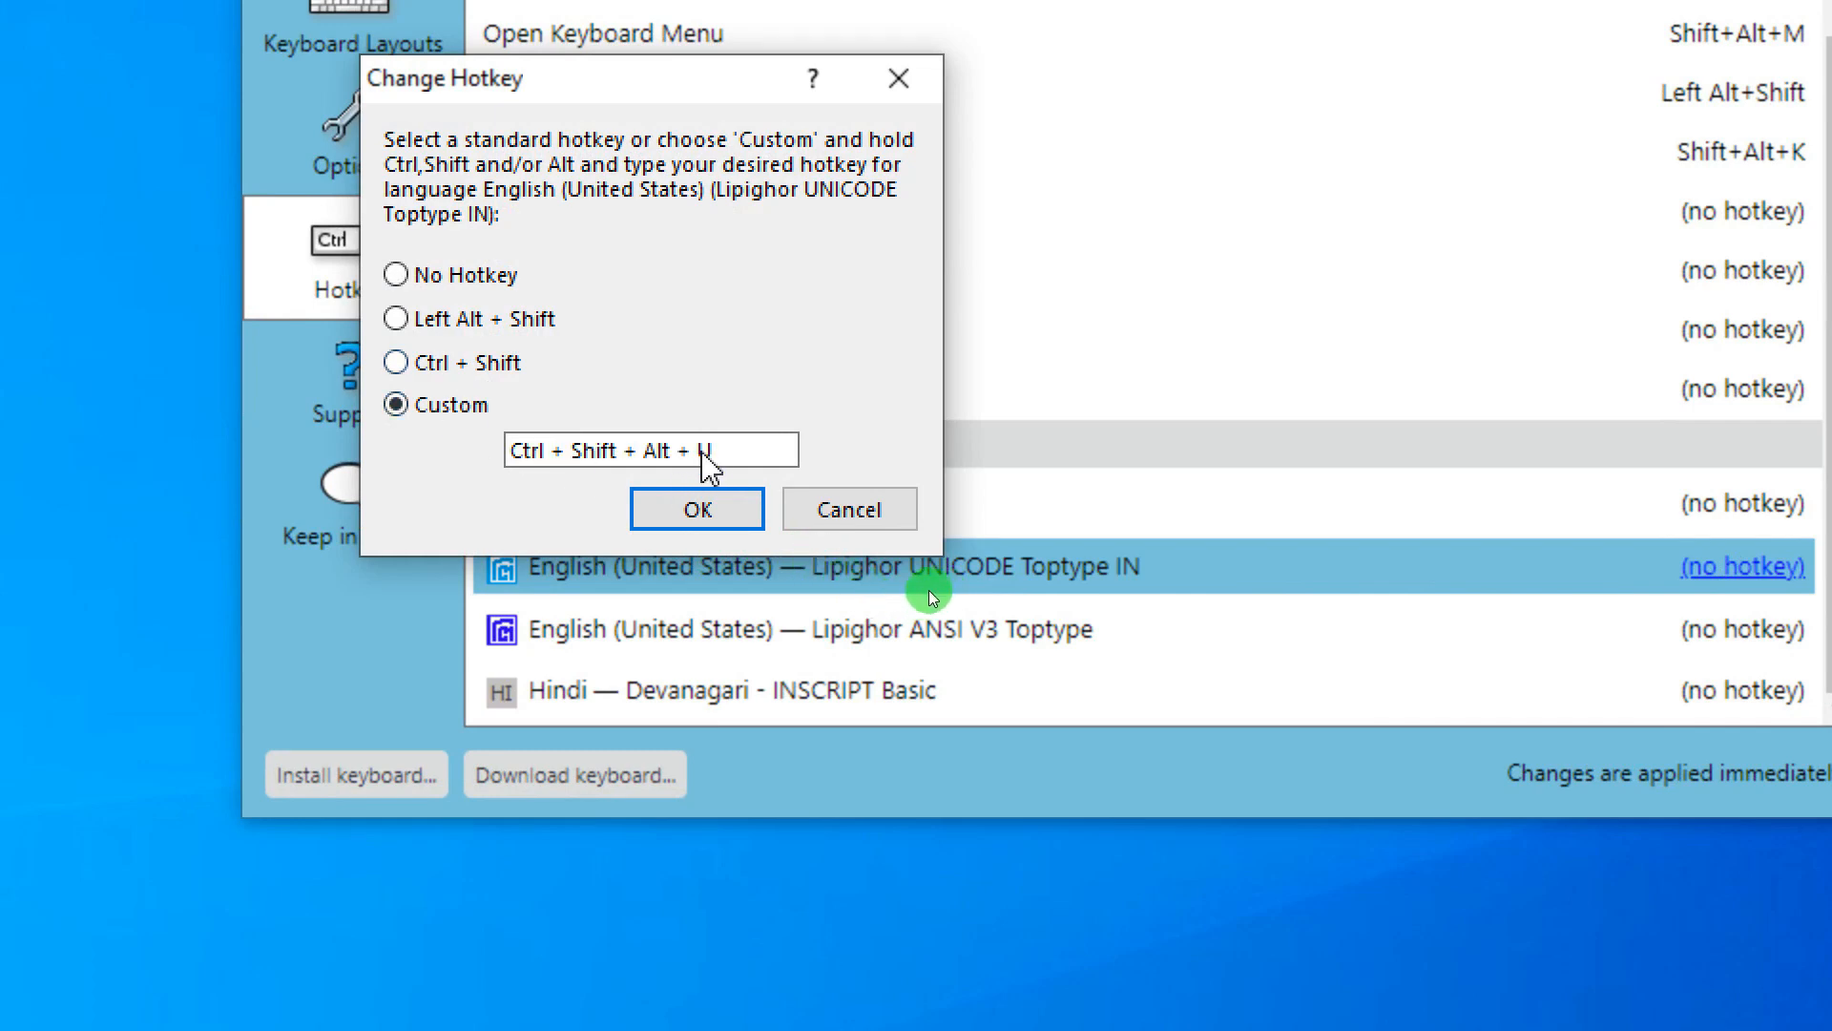
pyautogui.click(696, 510)
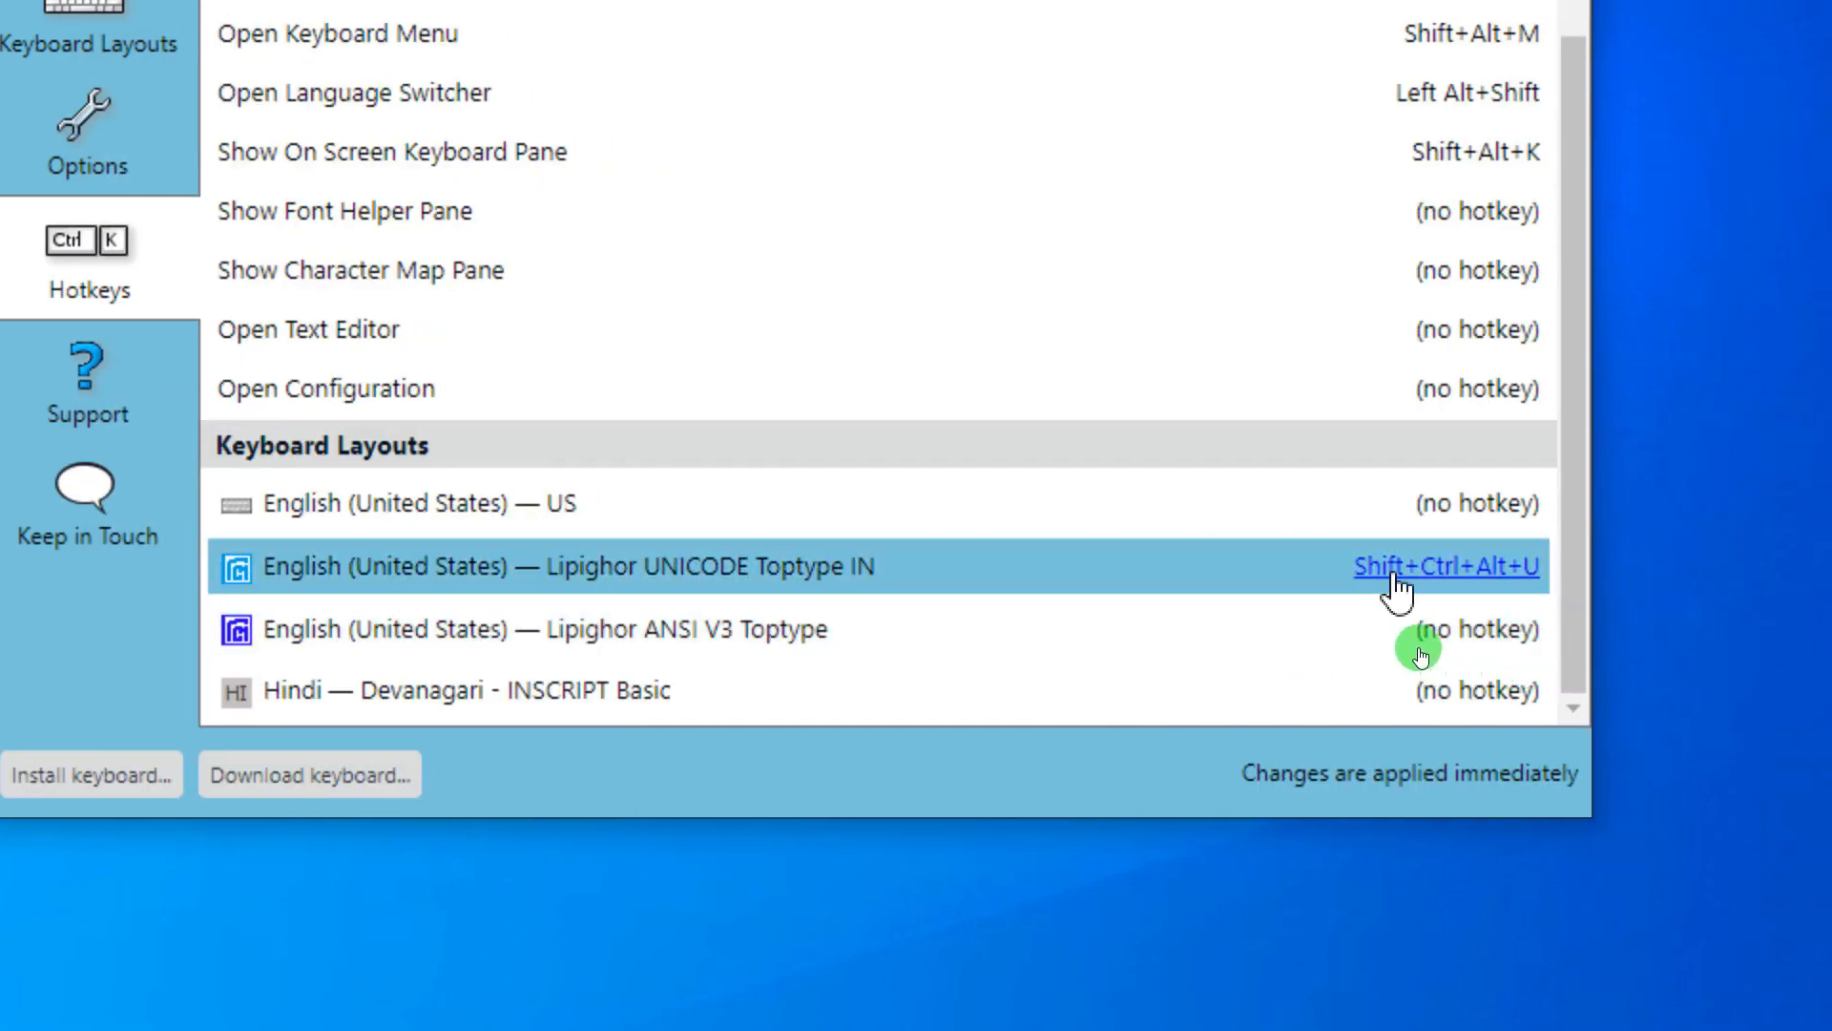
# - Give Lipighor ANSI V3 Toptype the custom hotkey Shift+Ctrl+Alt+S
pyautogui.click(1426, 641)
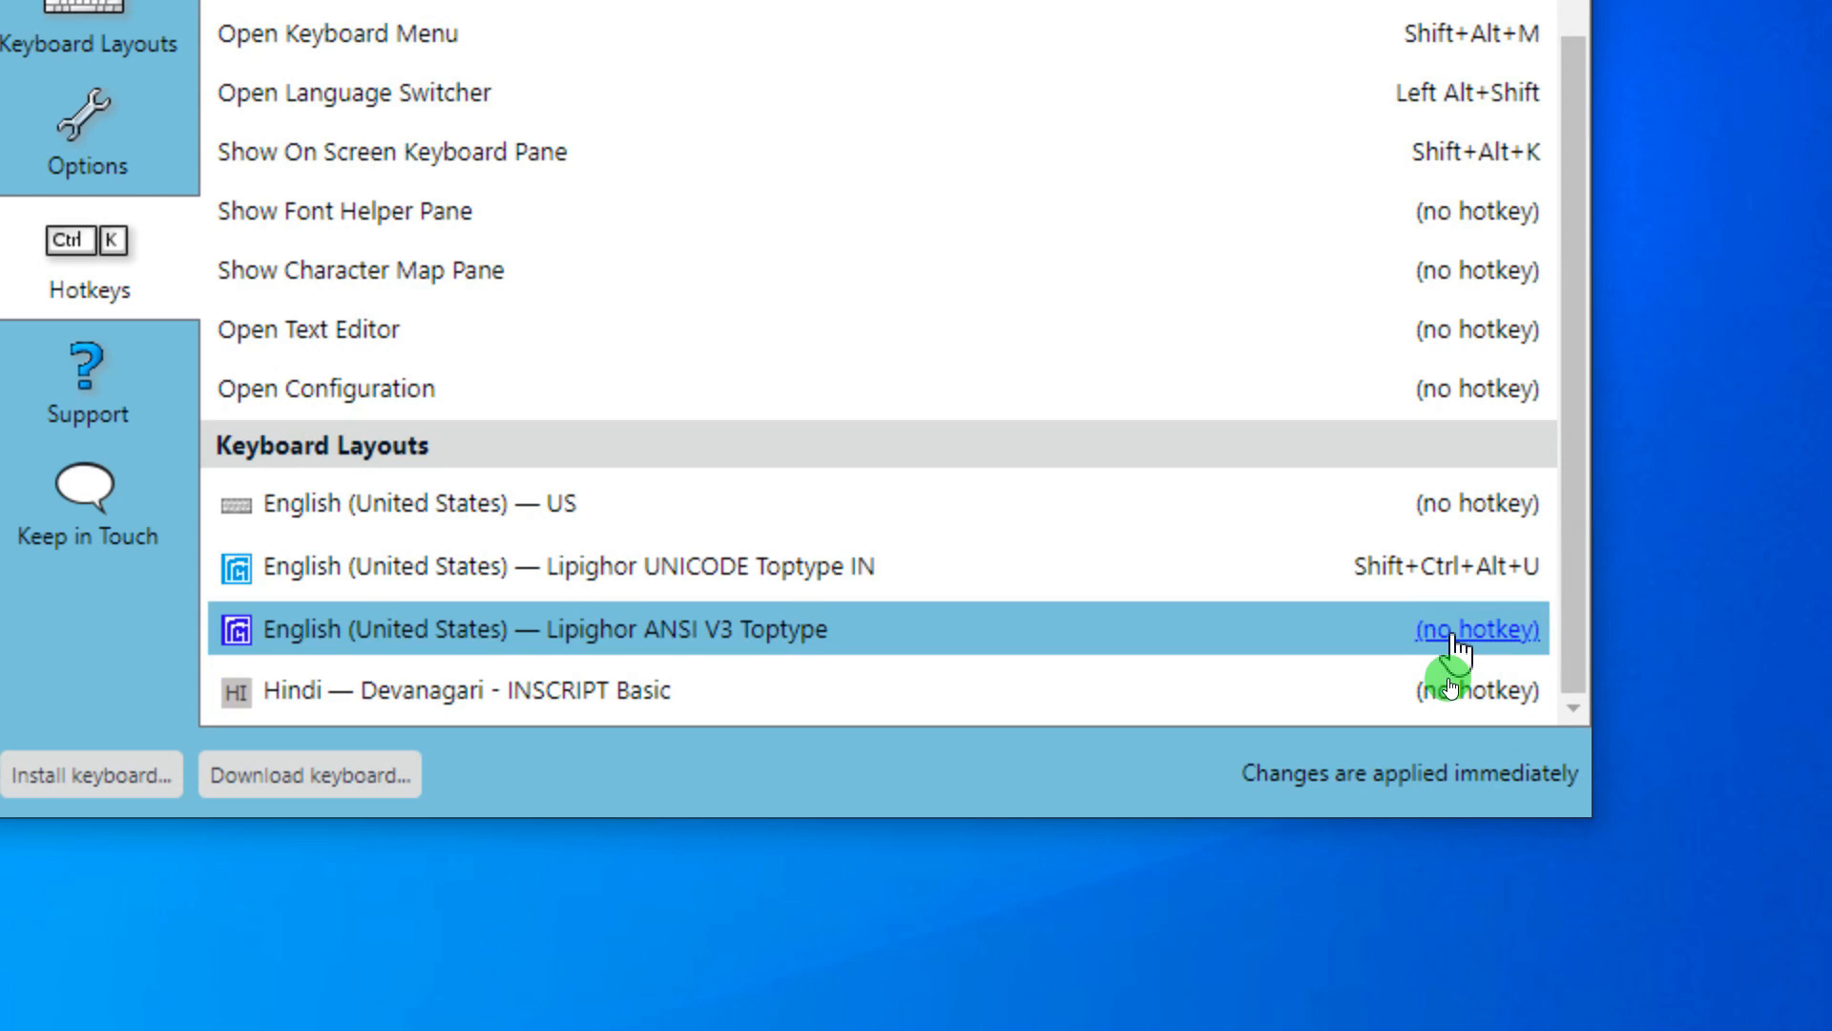
pyautogui.click(1457, 634)
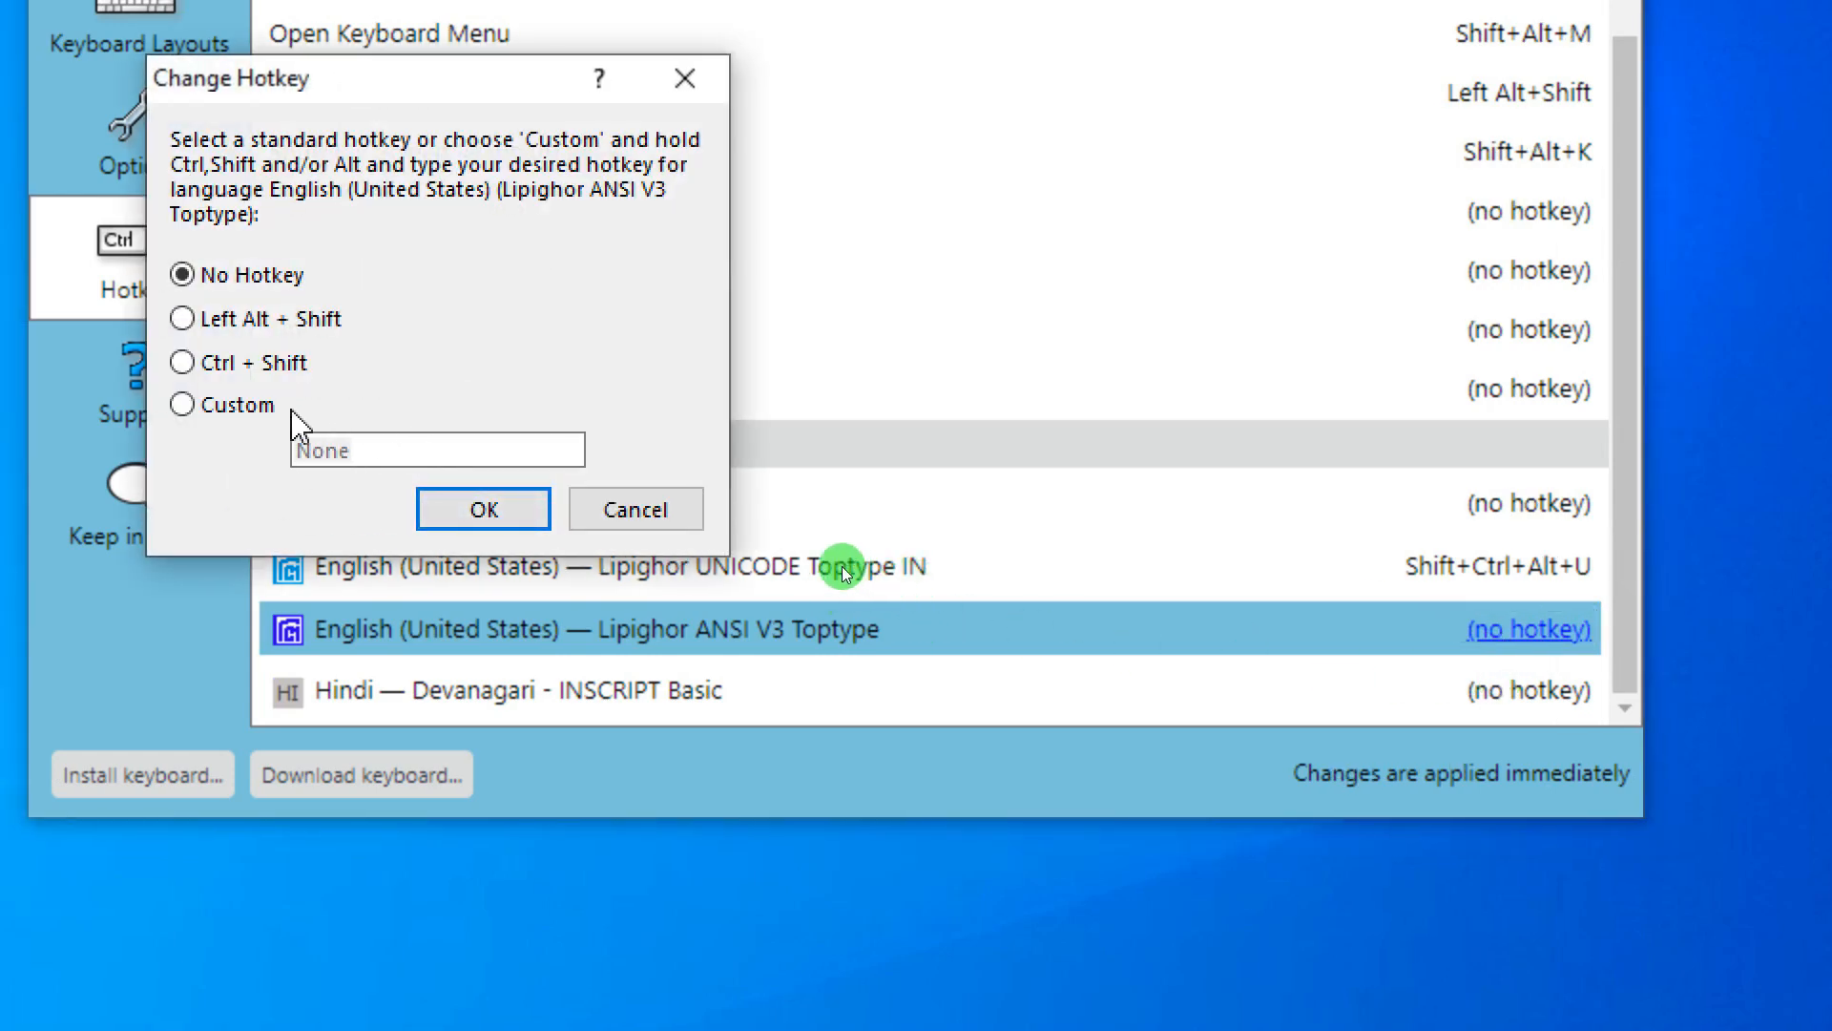
pyautogui.click(250, 409)
pyautogui.hotkey('ctrl', 'alt')
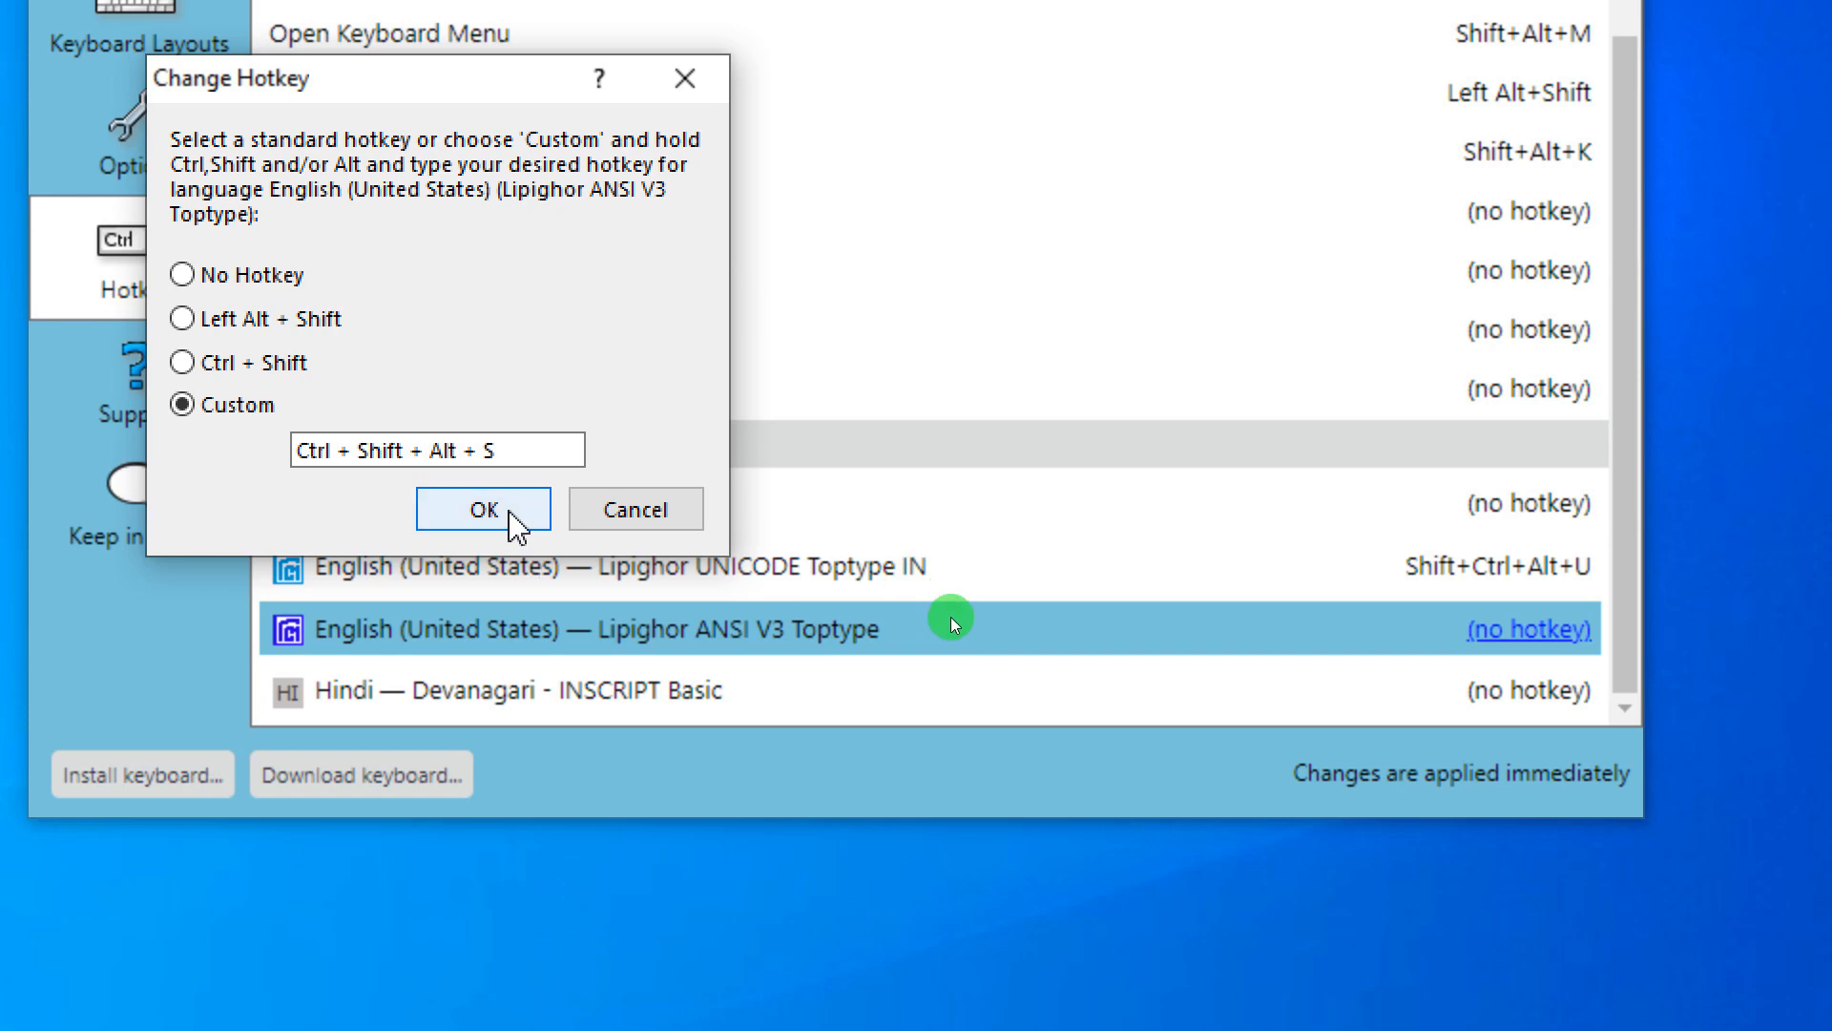
pyautogui.click(484, 510)
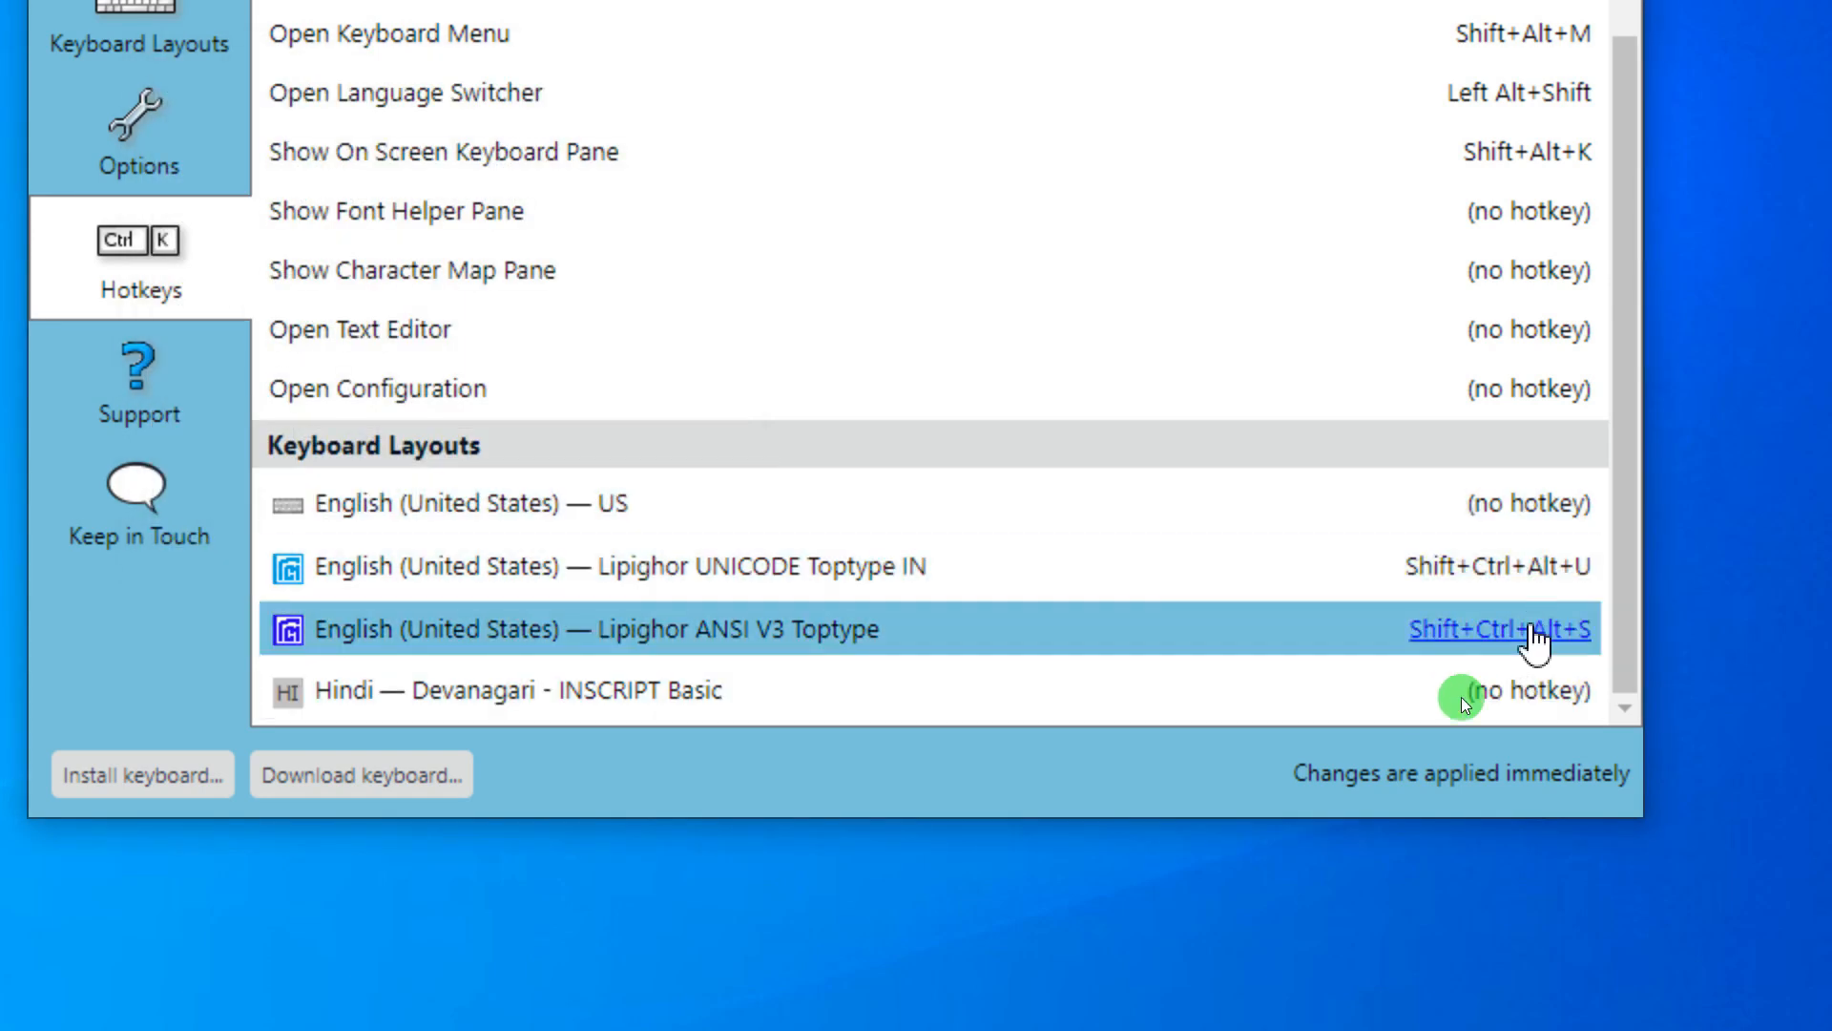
# - Give the Hindi INSCRIPT Basic layout the custom hotkey Shift+Ctrl+Alt+H
pyautogui.click(1527, 711)
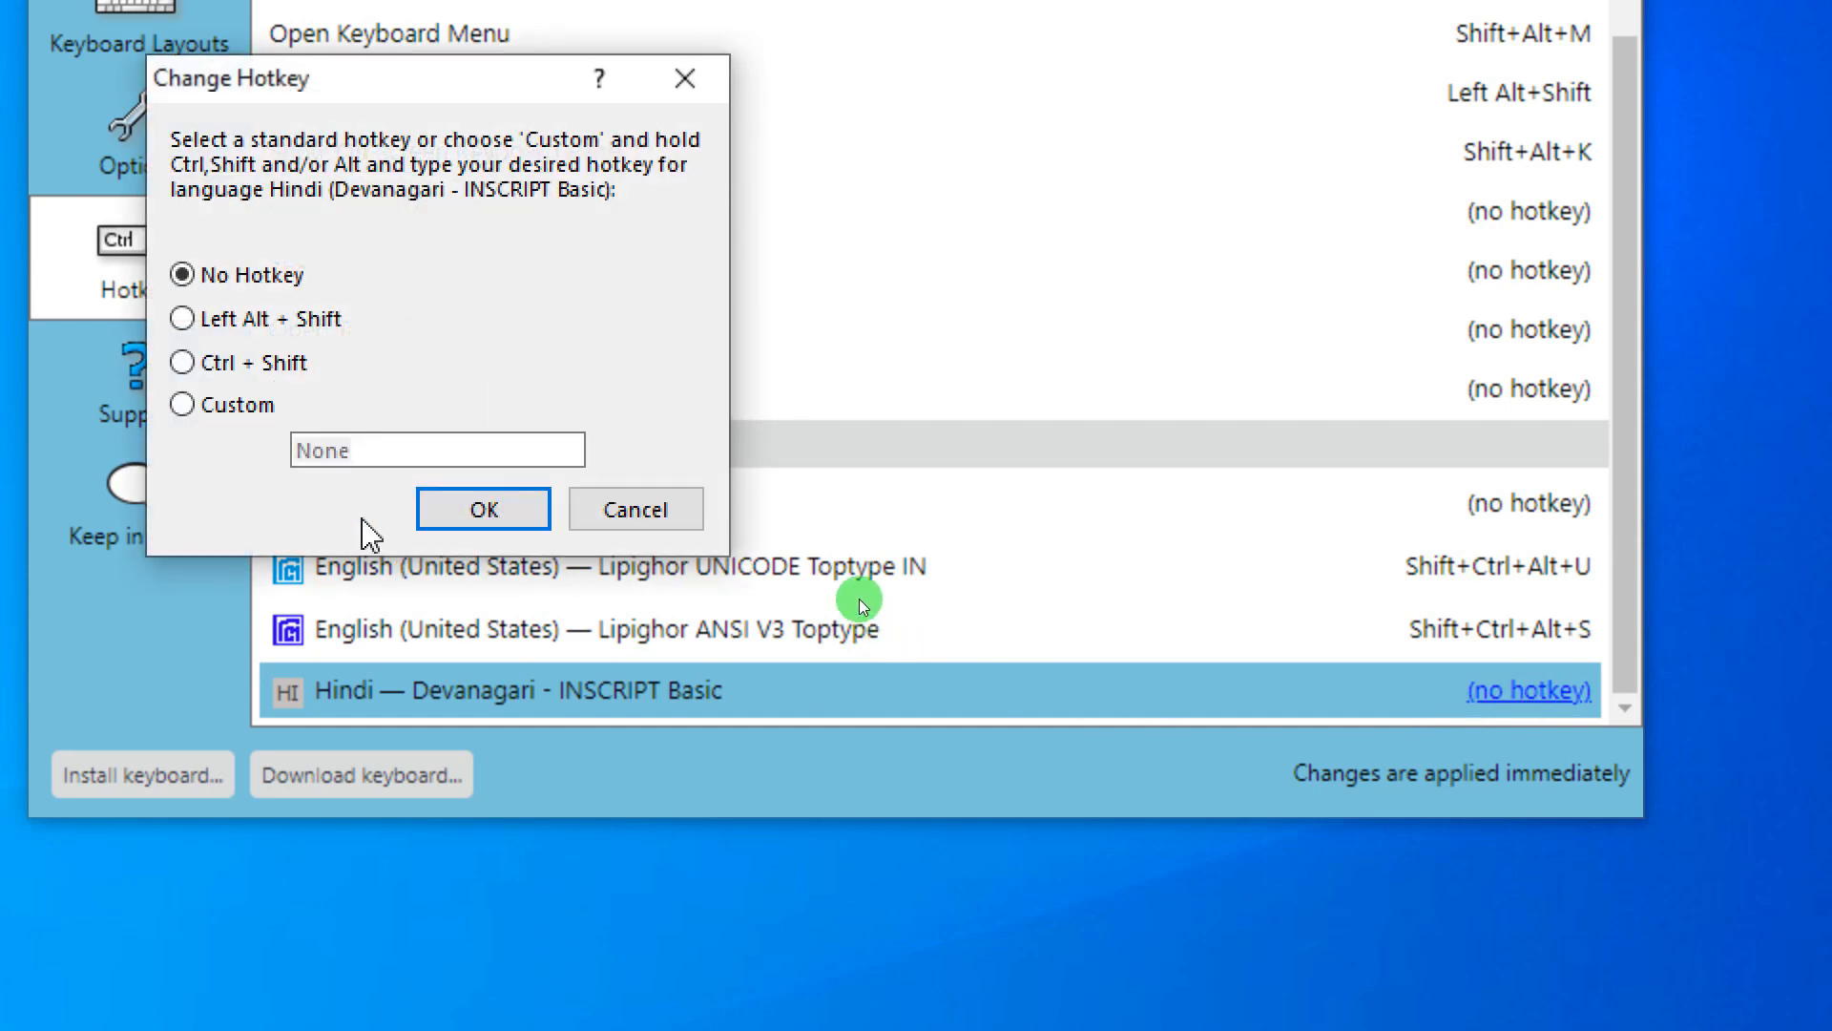
pyautogui.click(224, 405)
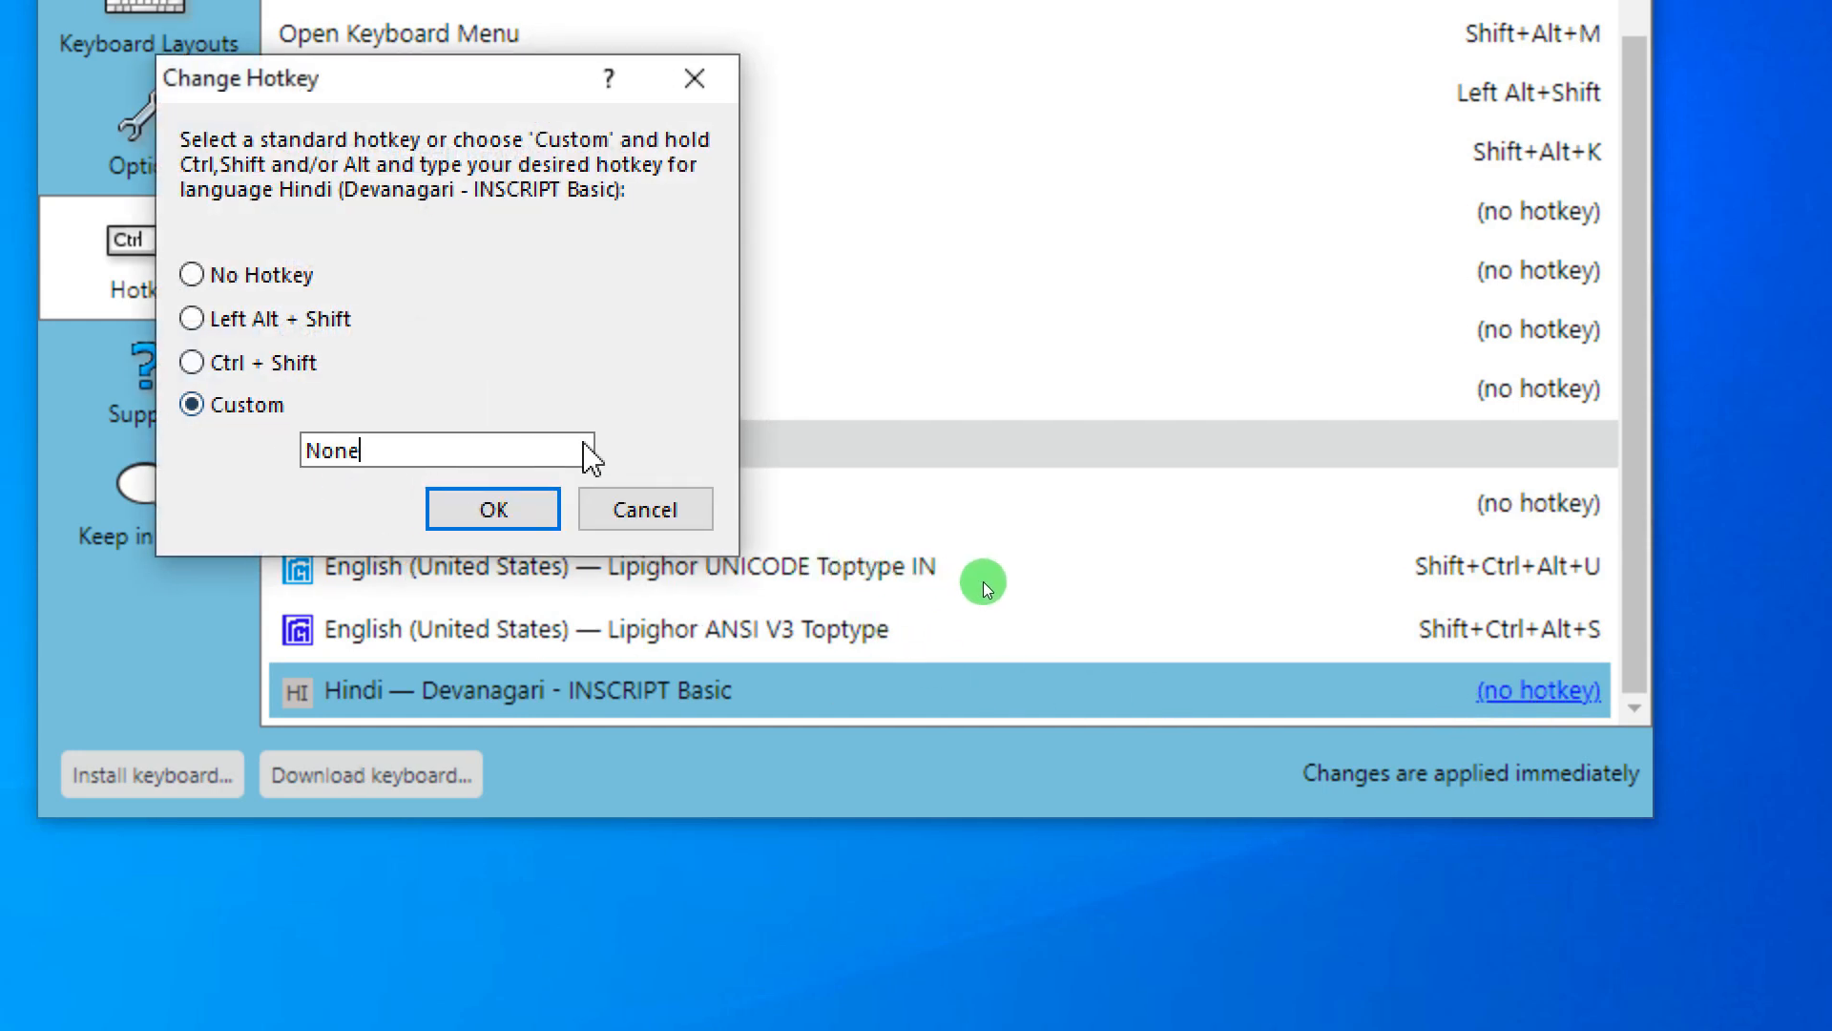
pyautogui.hotkey('ctrl', 'shift')
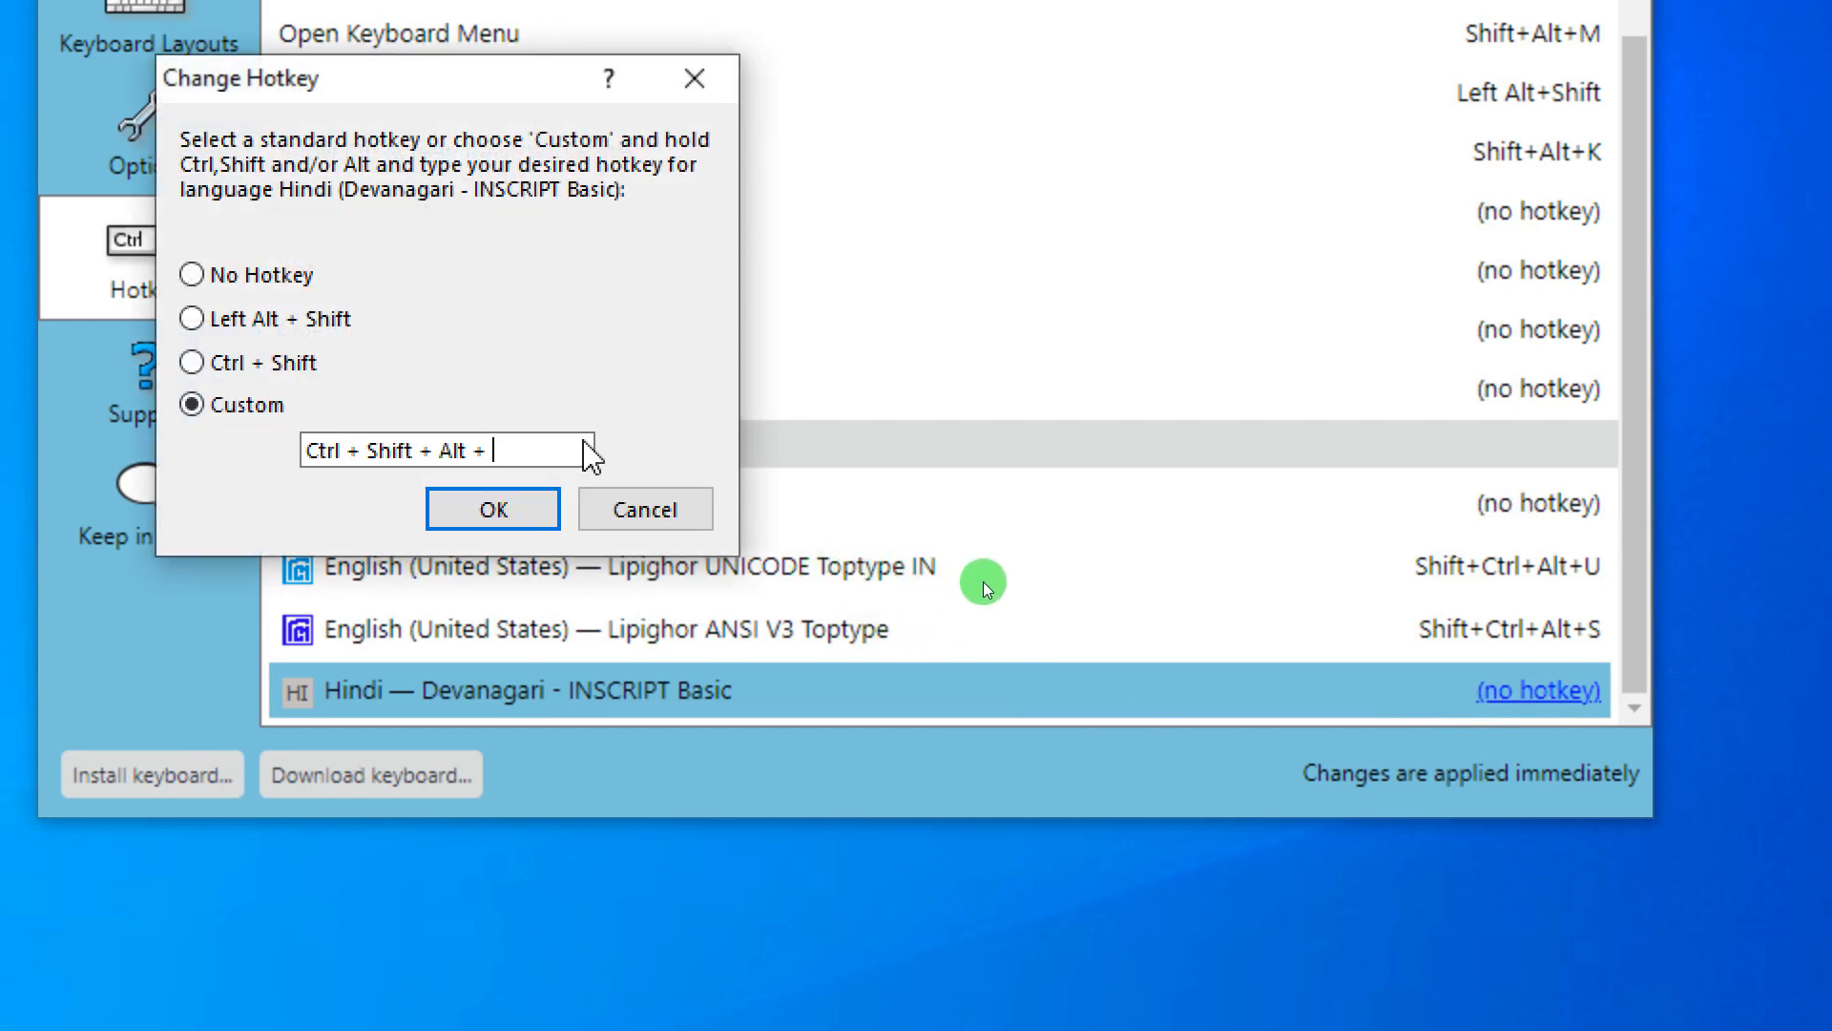
pyautogui.click(481, 515)
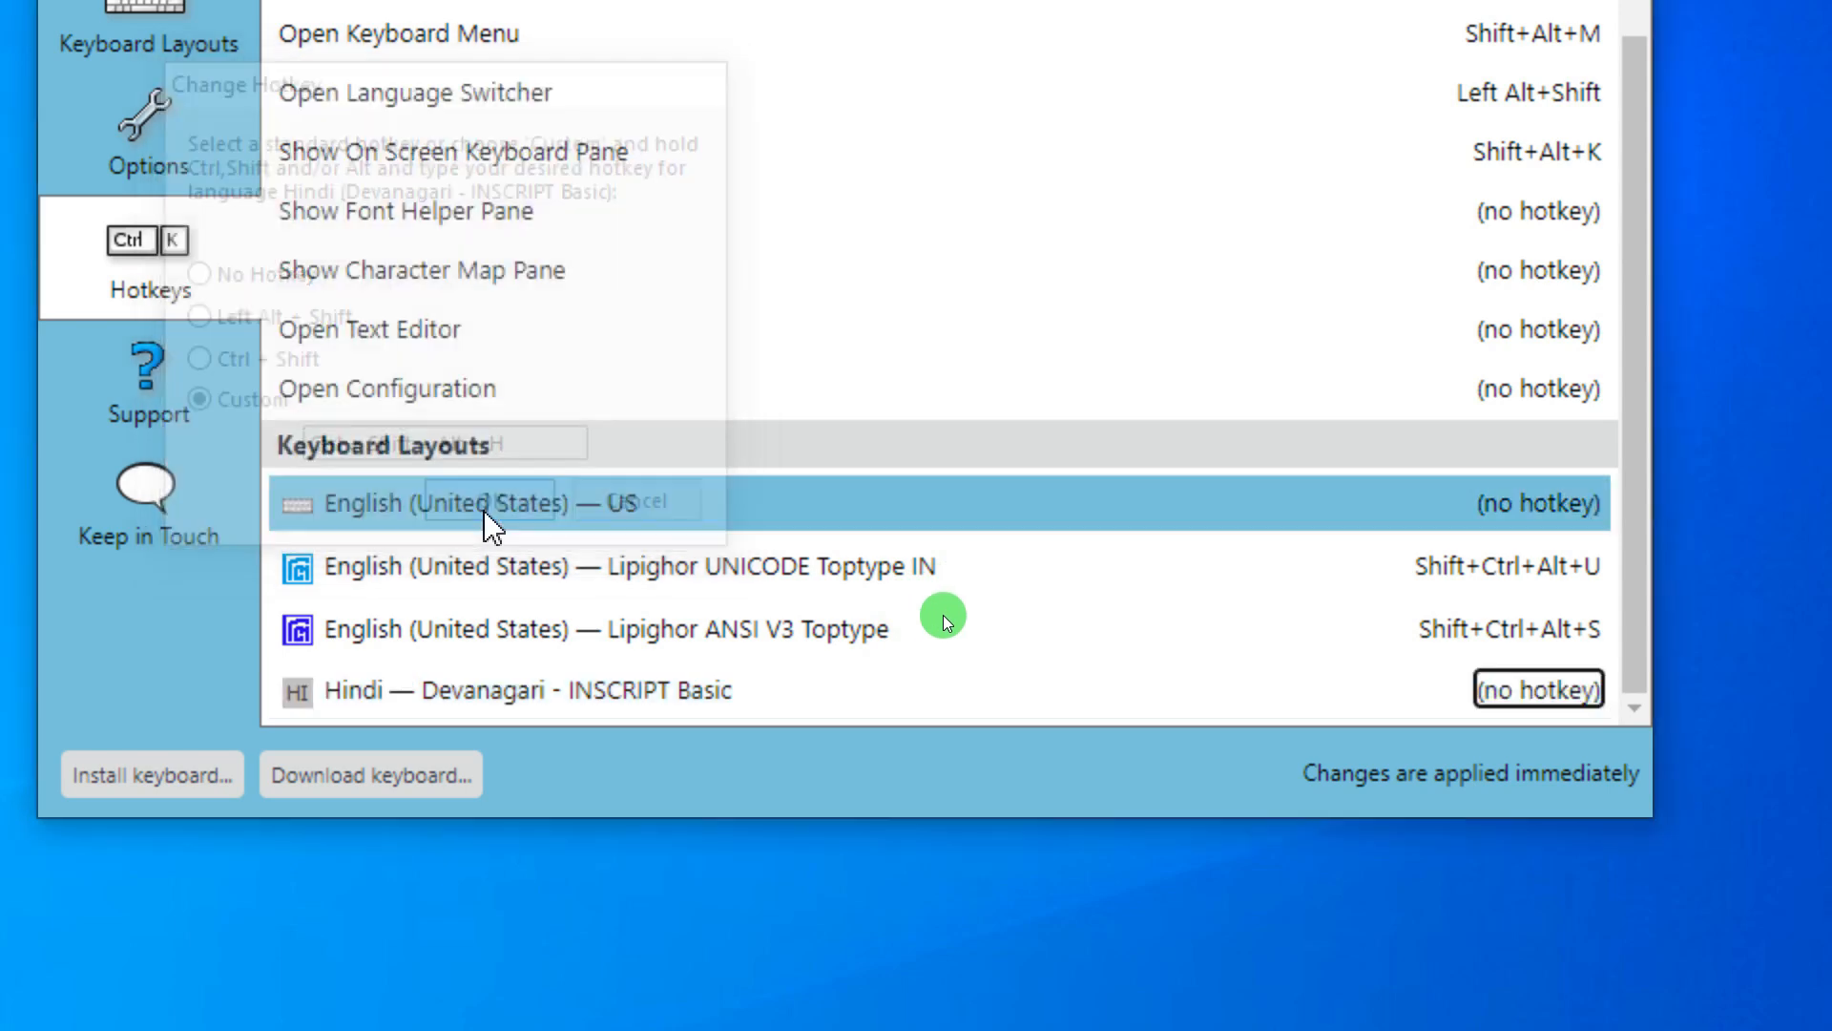
# - Give the US English layout the custom hotkey Shift+Ctrl+Alt+E
pyautogui.click(1503, 516)
pyautogui.click(244, 407)
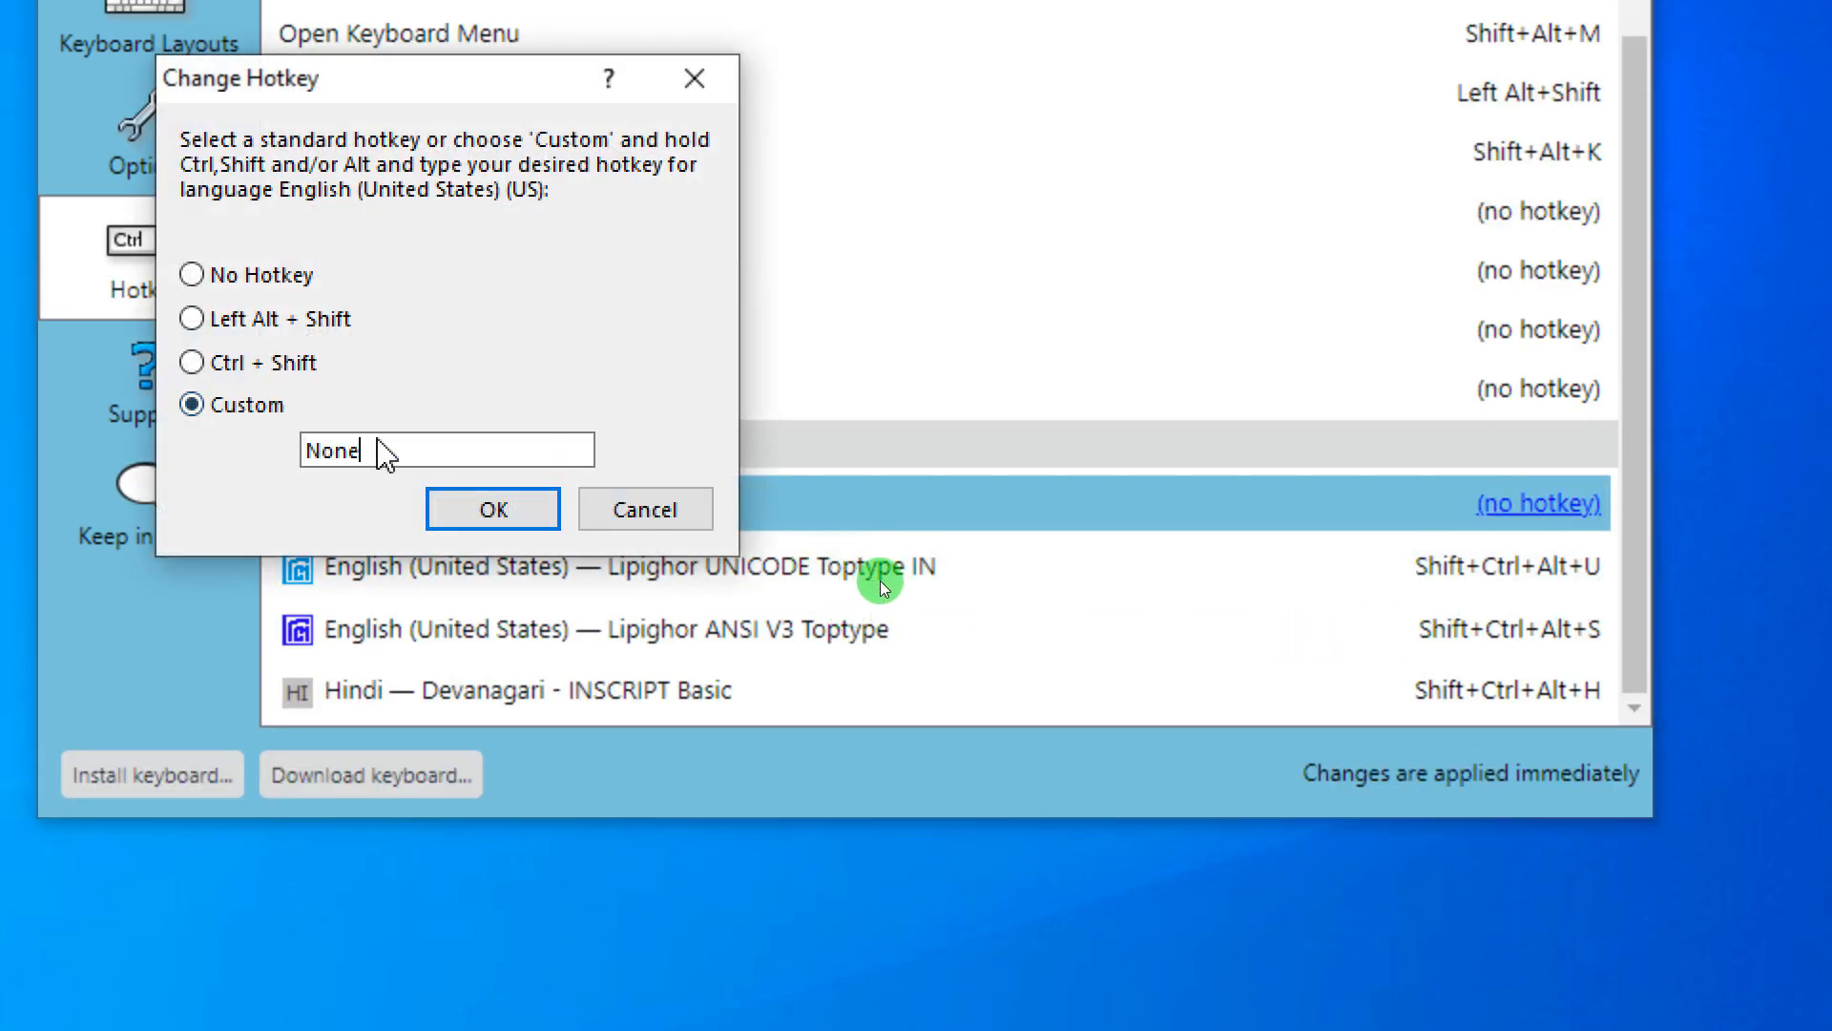
pyautogui.hotkey('ctrl', 'shift', 'alt')
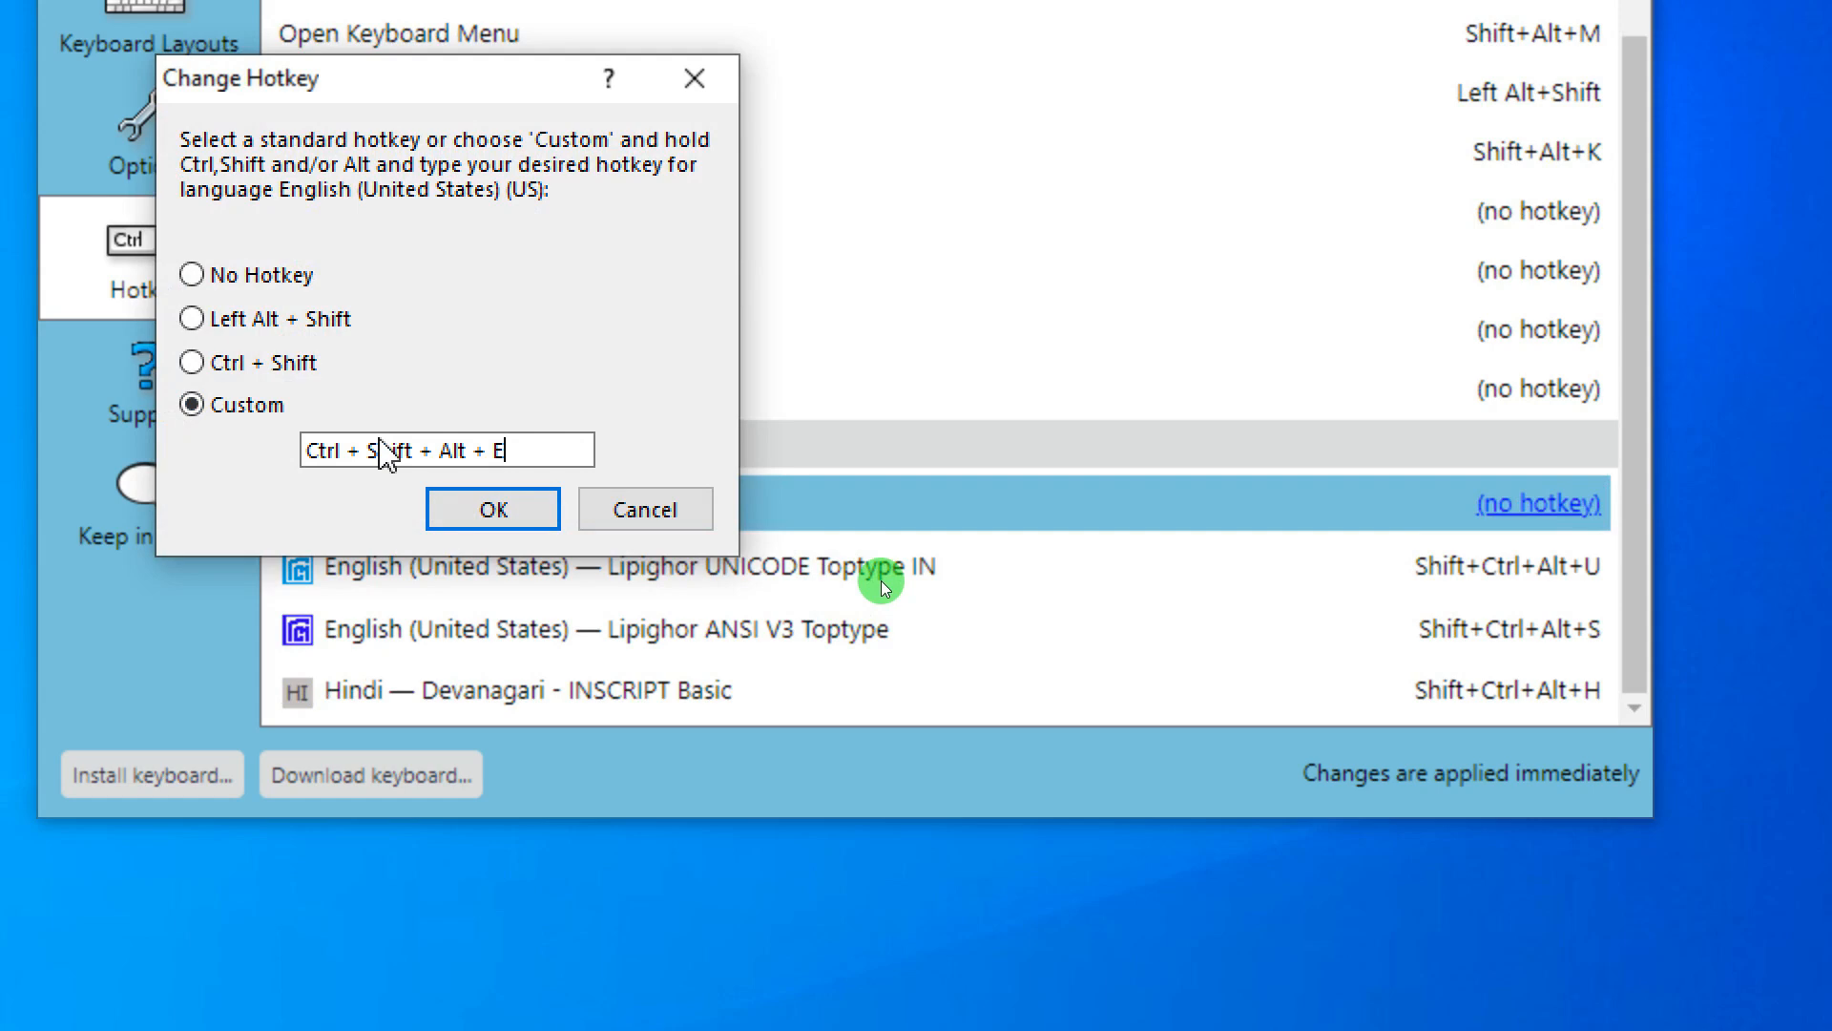
pyautogui.click(493, 509)
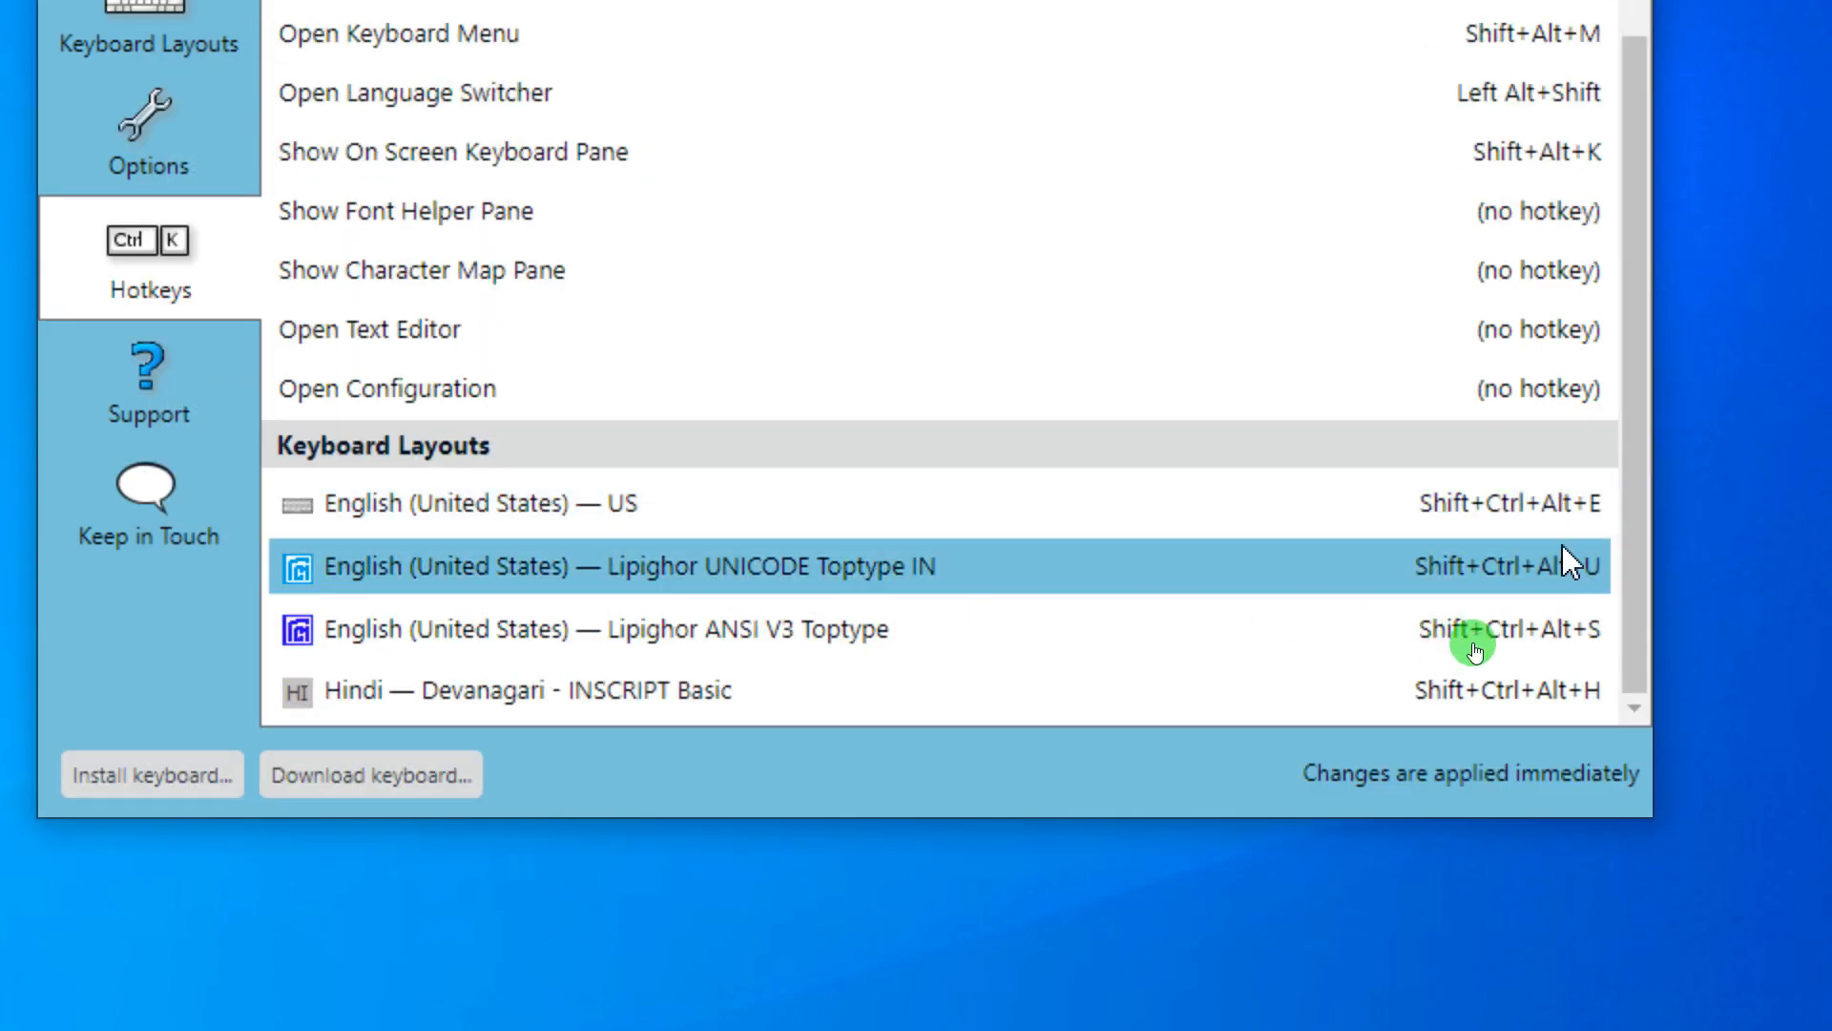
pyautogui.scroll(1, 1589, 615)
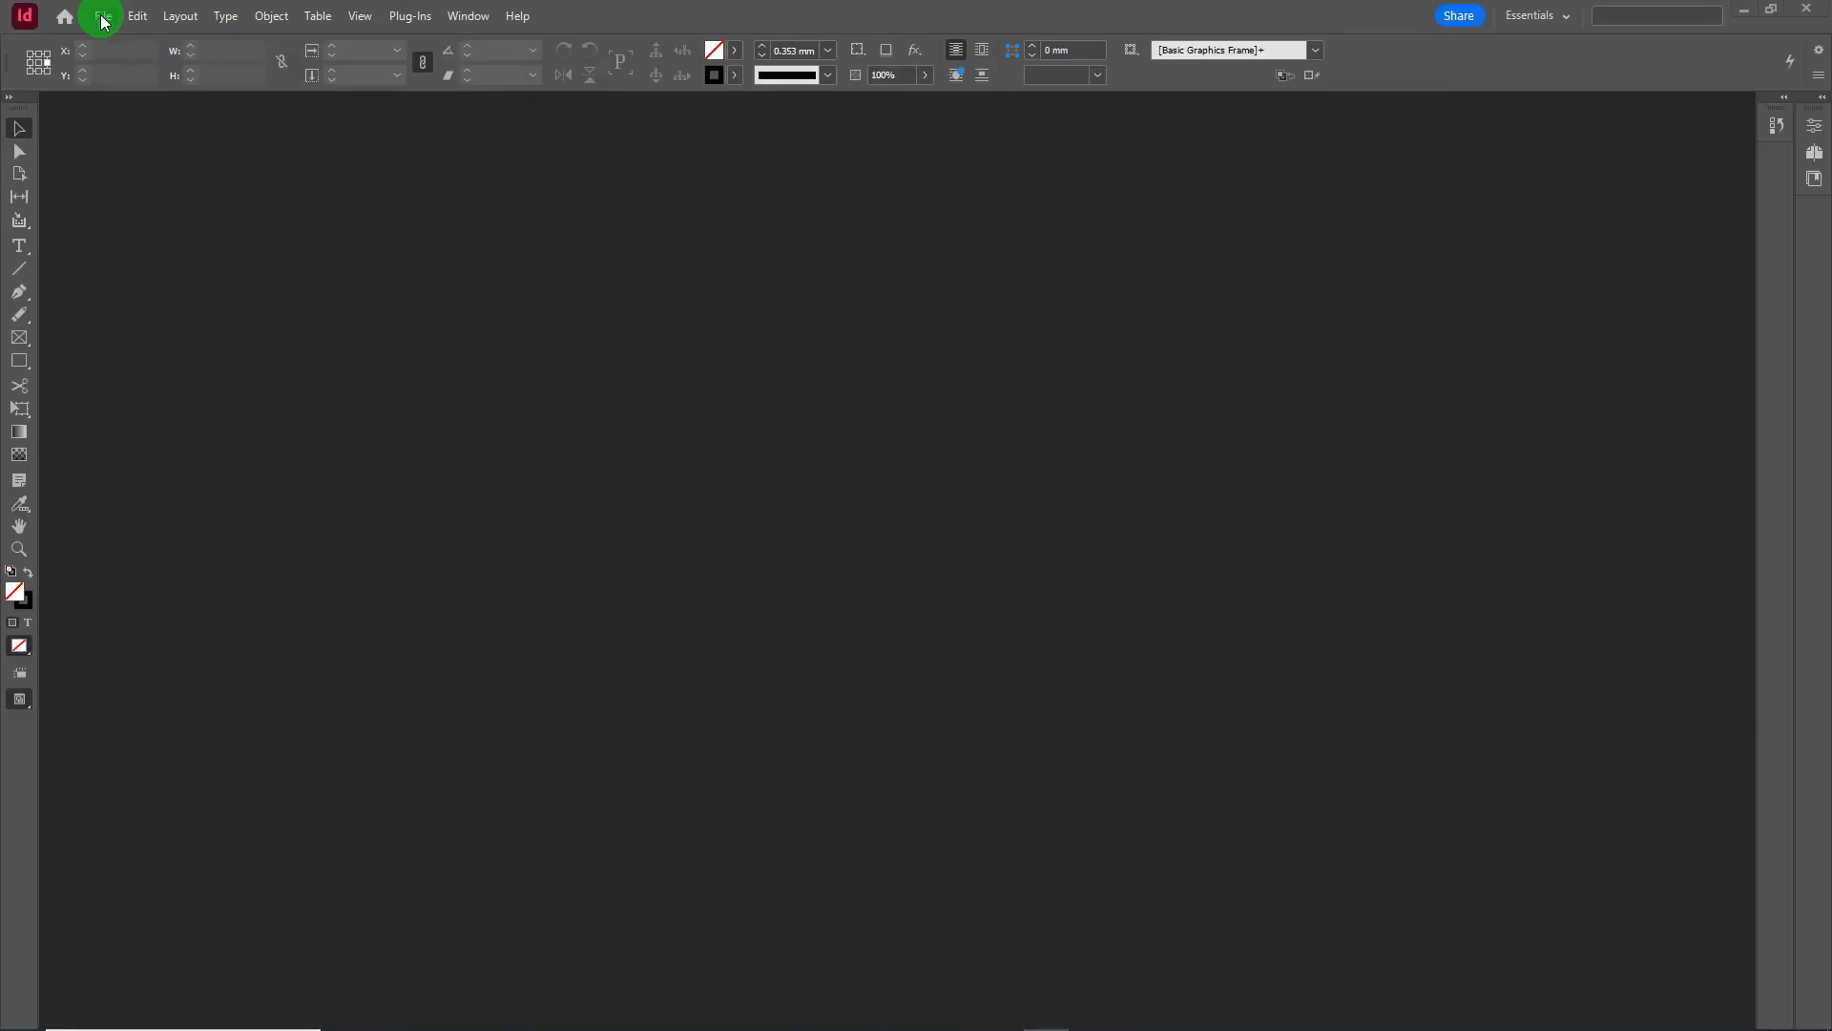
# - Start a new InDesign document using the A4 (210 x 297 mm) Print preset
pyautogui.click(103, 17)
pyautogui.moveTo(229, 38)
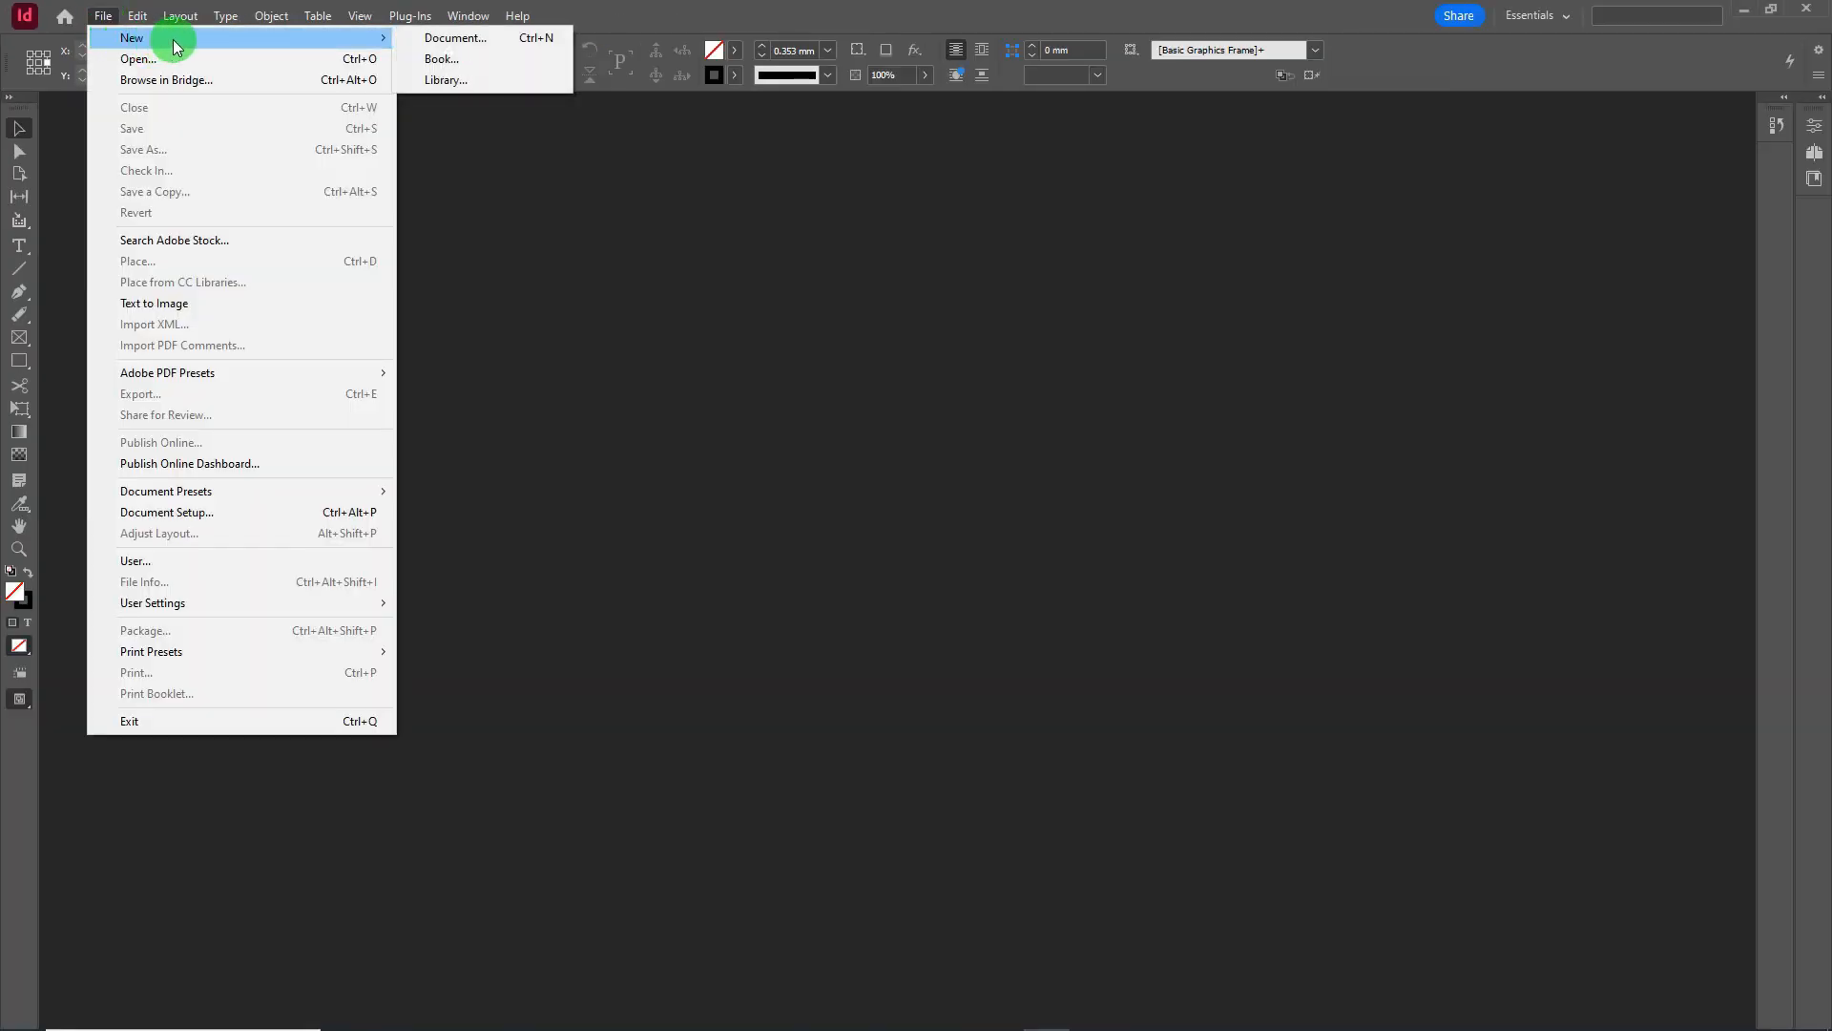
pyautogui.click(464, 43)
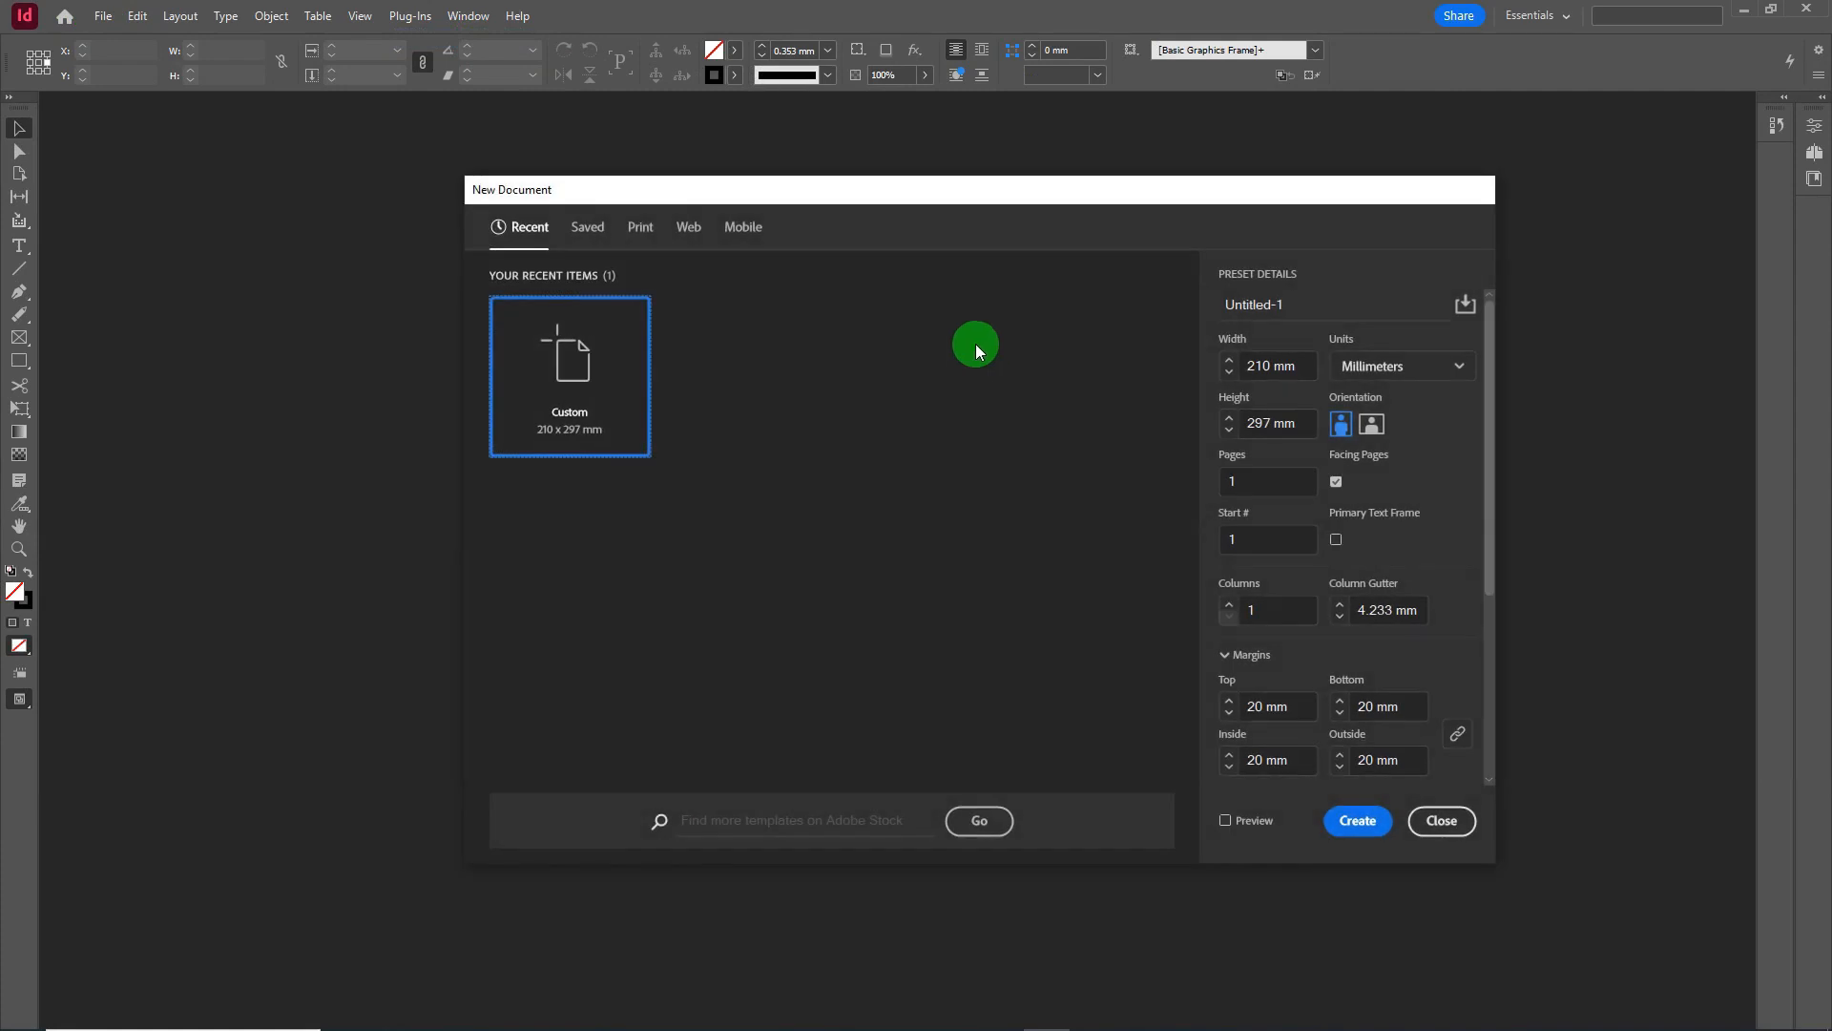
pyautogui.click(641, 229)
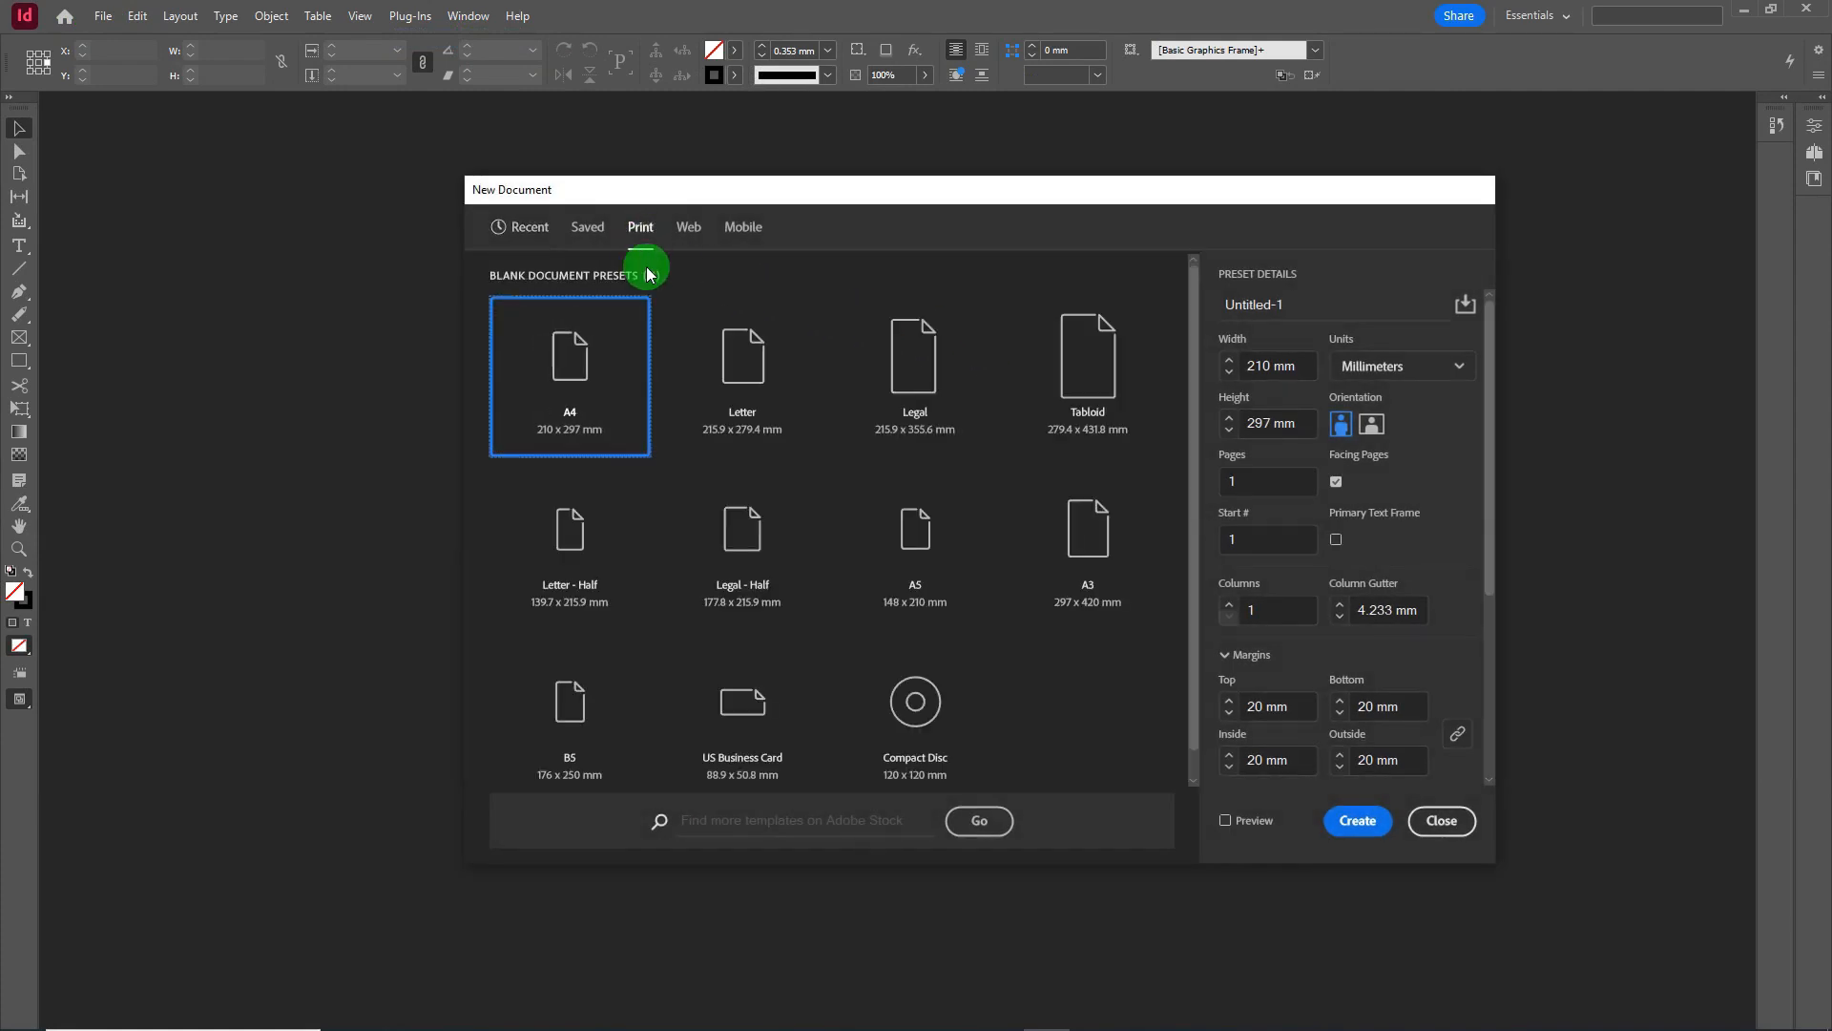
pyautogui.click(587, 369)
# - Create the new A4 document and draw a text frame near the top of the page
pyautogui.click(1364, 825)
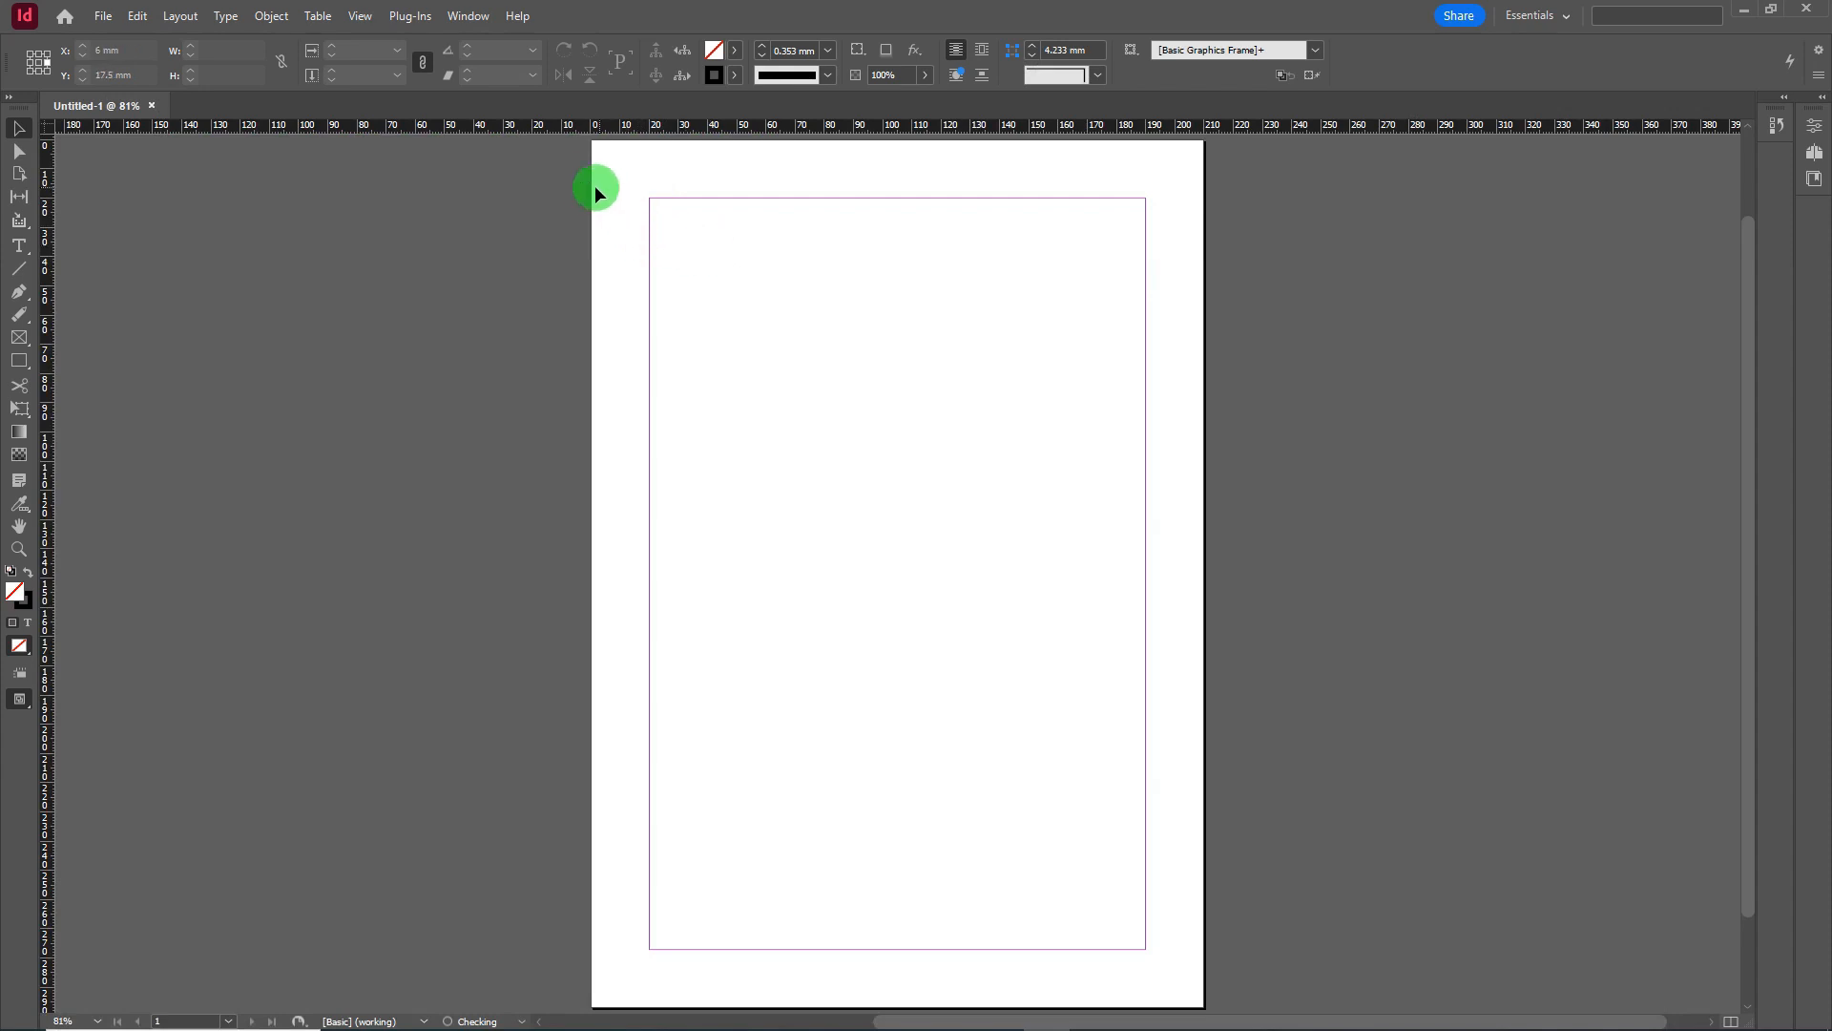
pyautogui.moveTo(593, 185); pyautogui.dragTo(1229, 598)
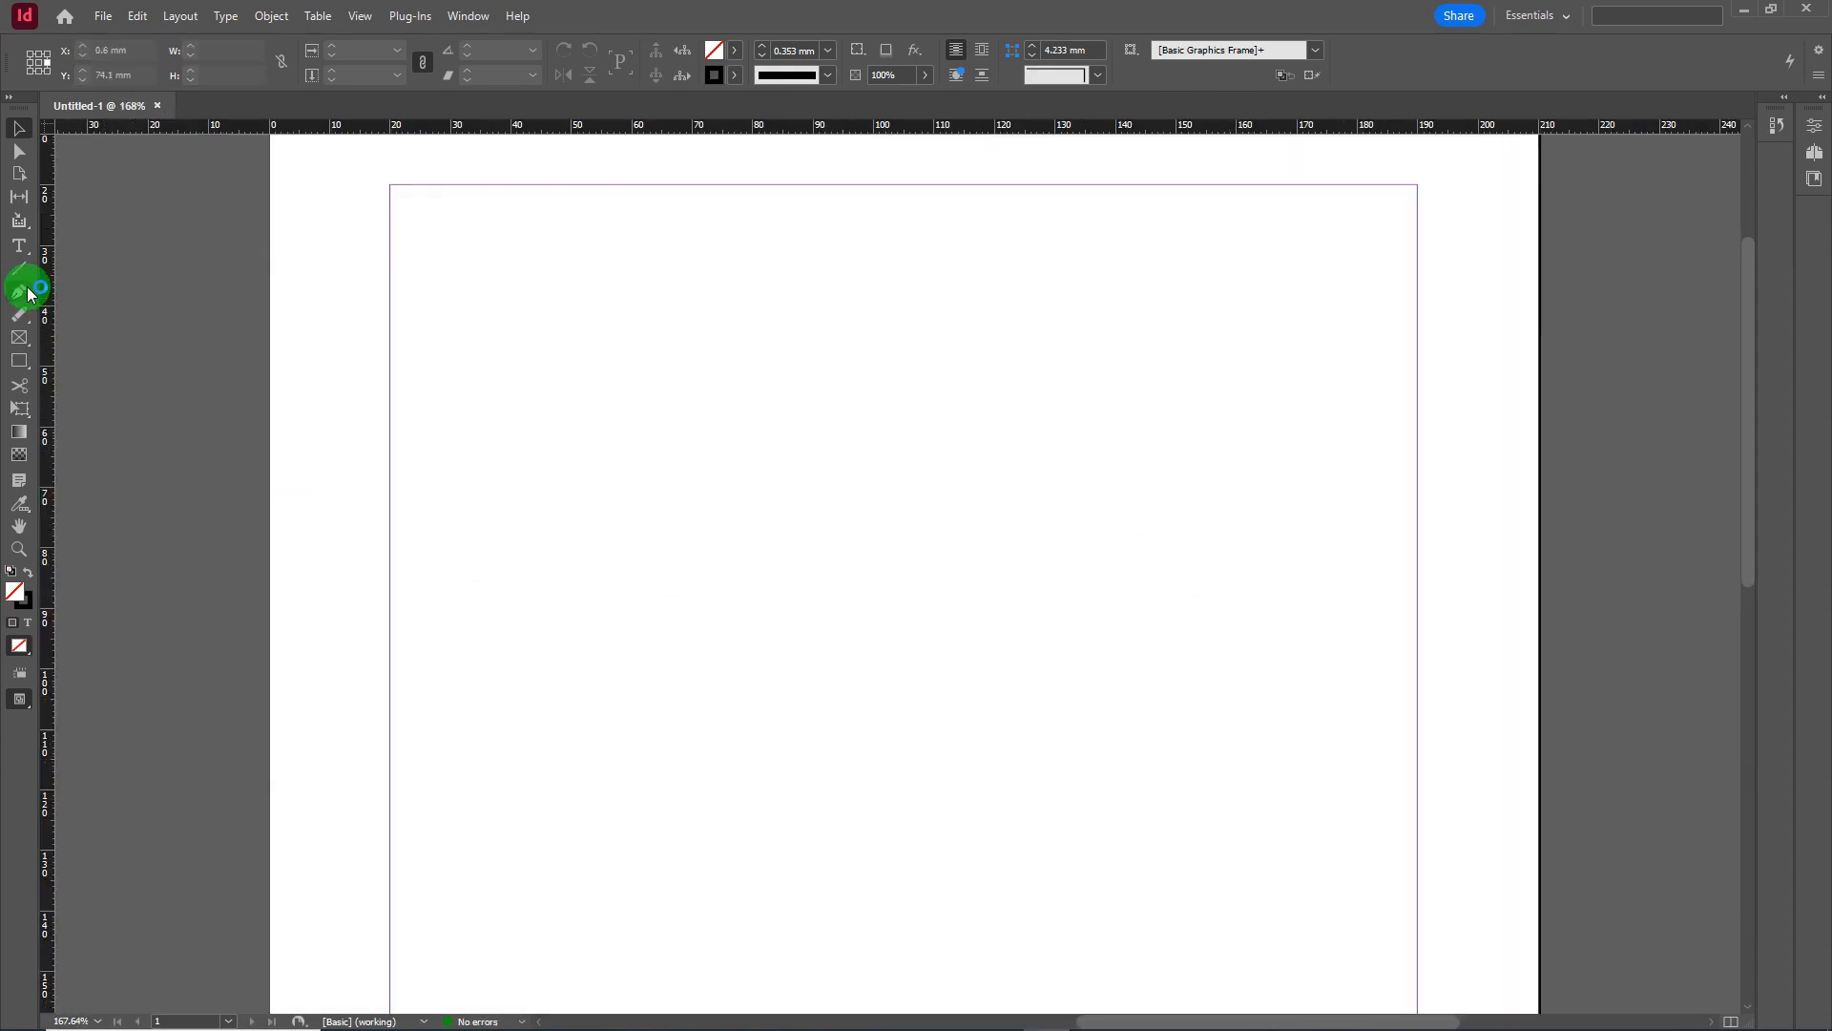
pyautogui.click(19, 245)
pyautogui.moveTo(452, 252); pyautogui.dragTo(1358, 826)
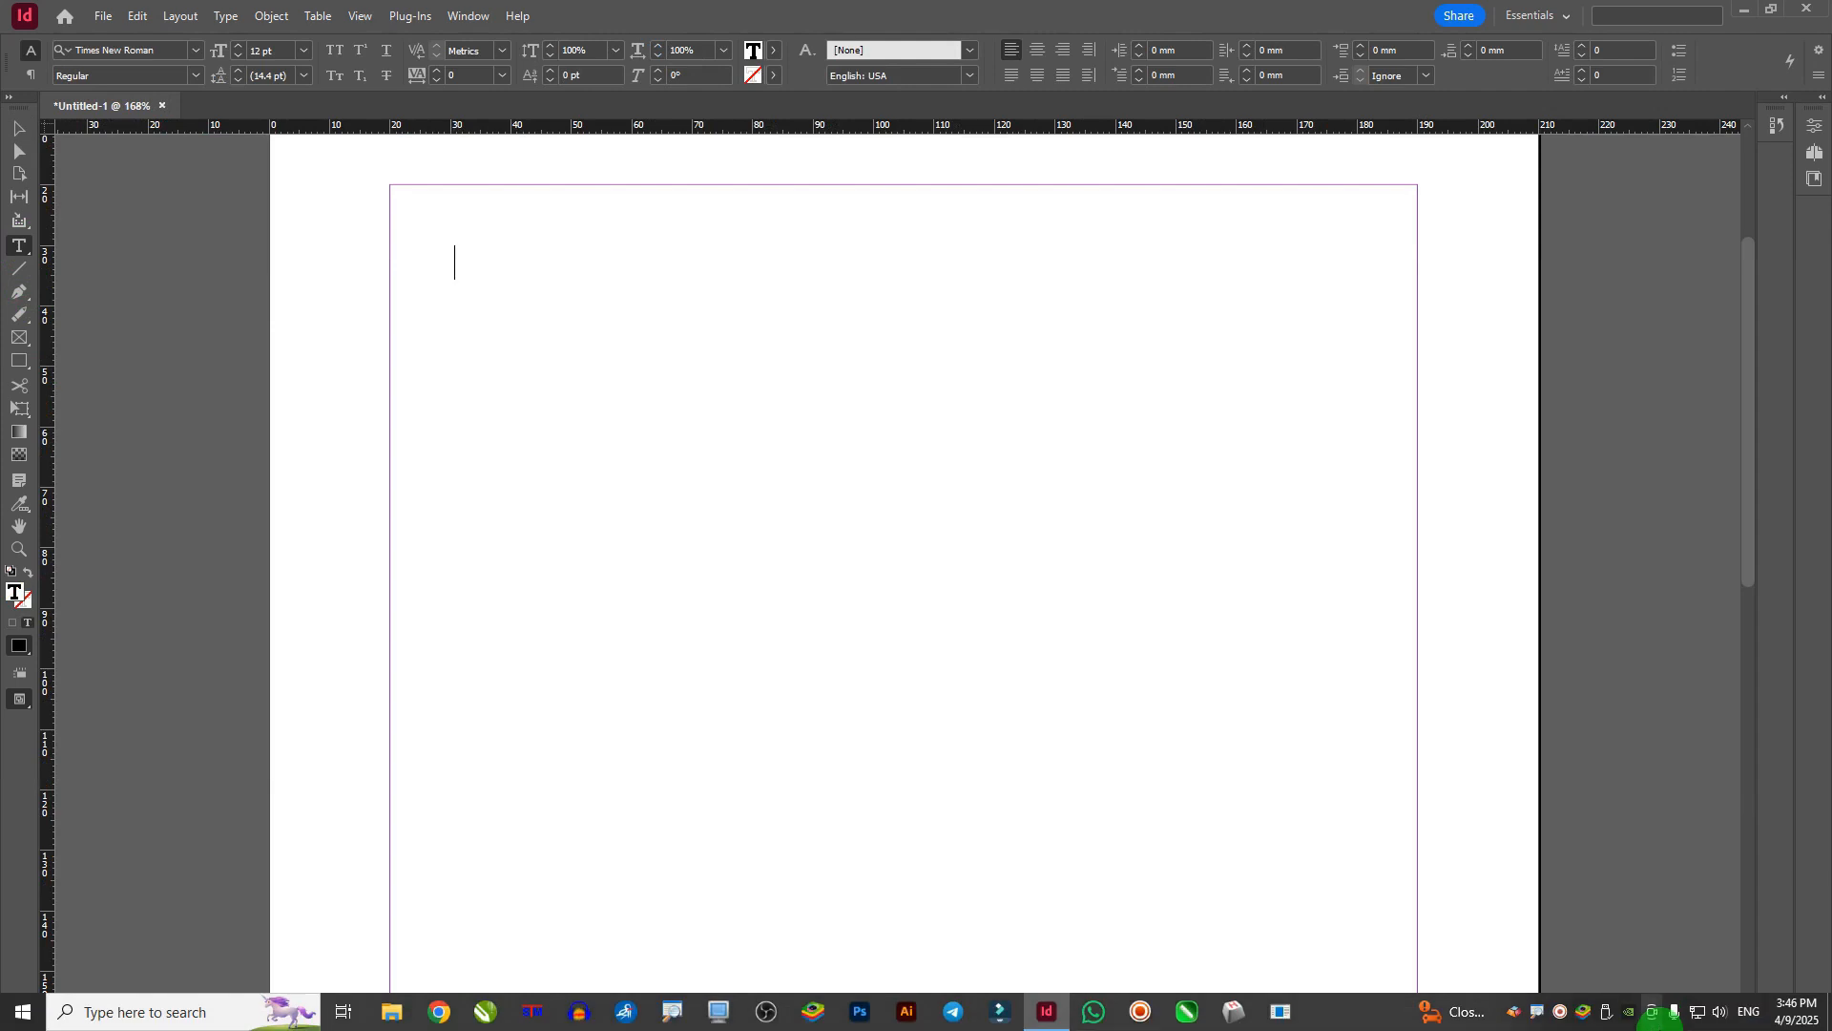
# - Turn on the Keyman Bengali keyboard and set the frame's font to STM-BNT-Arjun
pyautogui.click(1517, 1012)
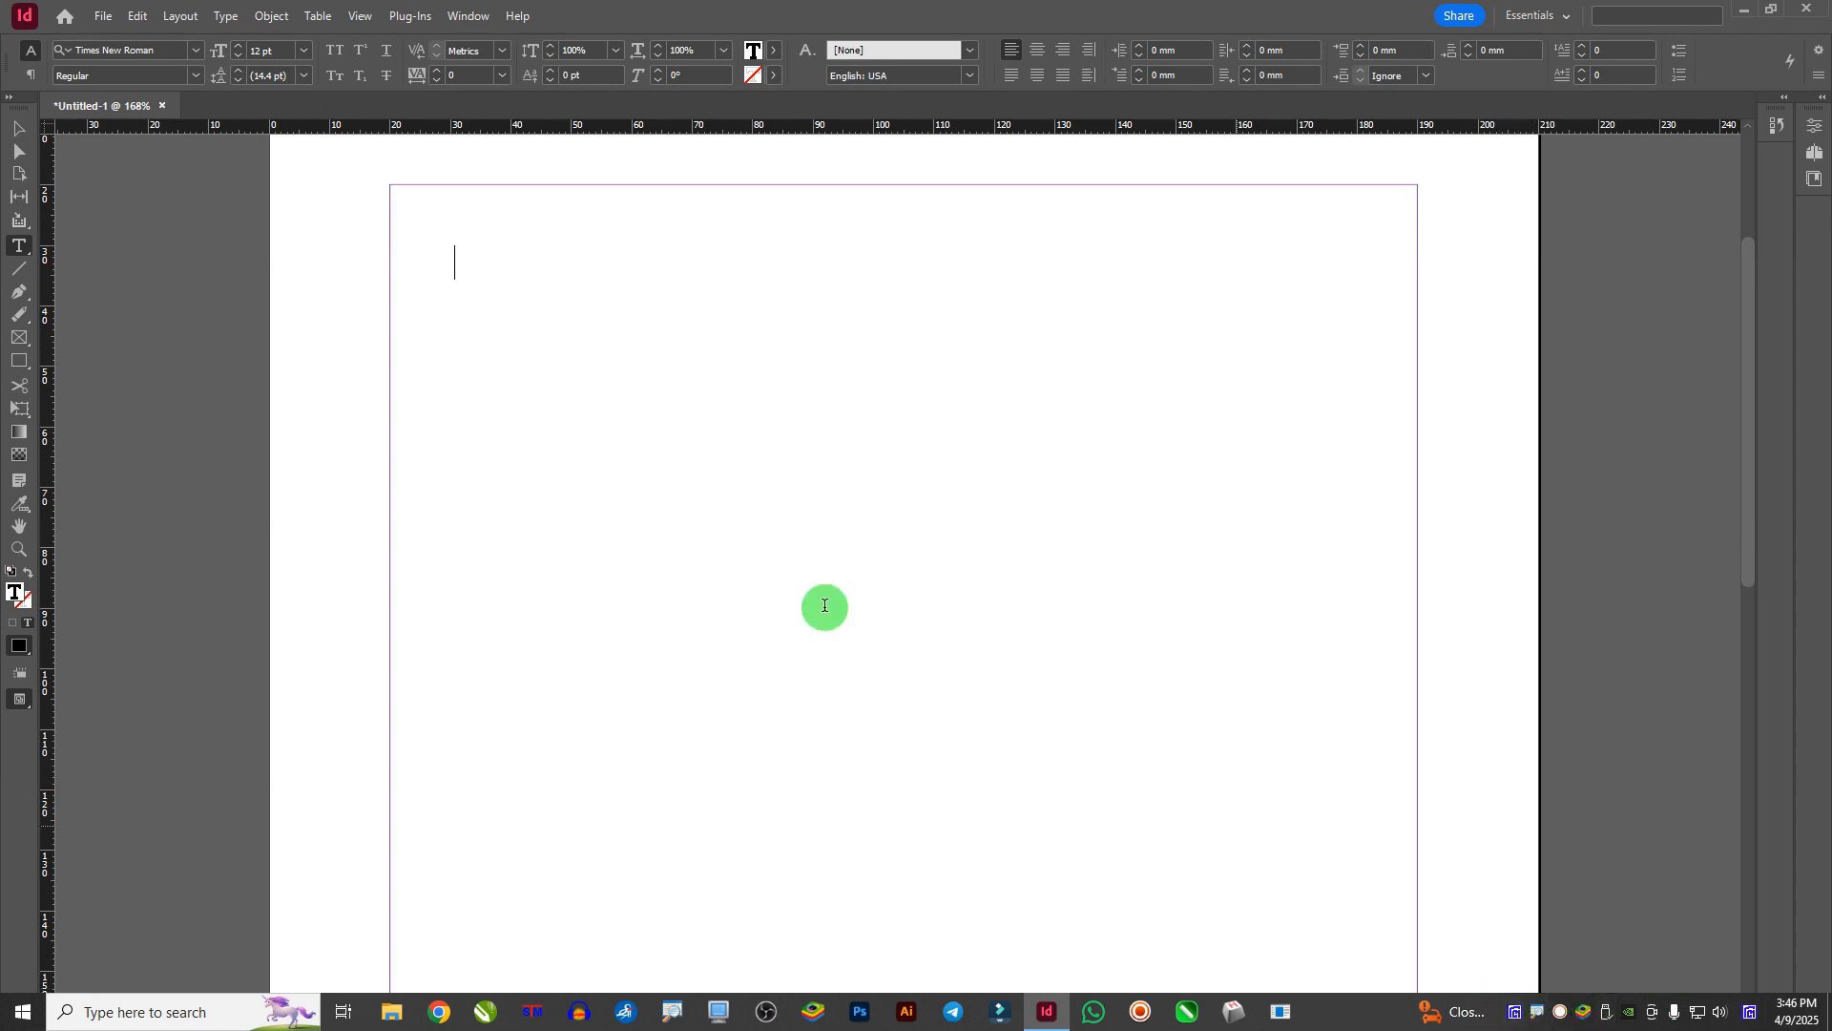
pyautogui.click(190, 54)
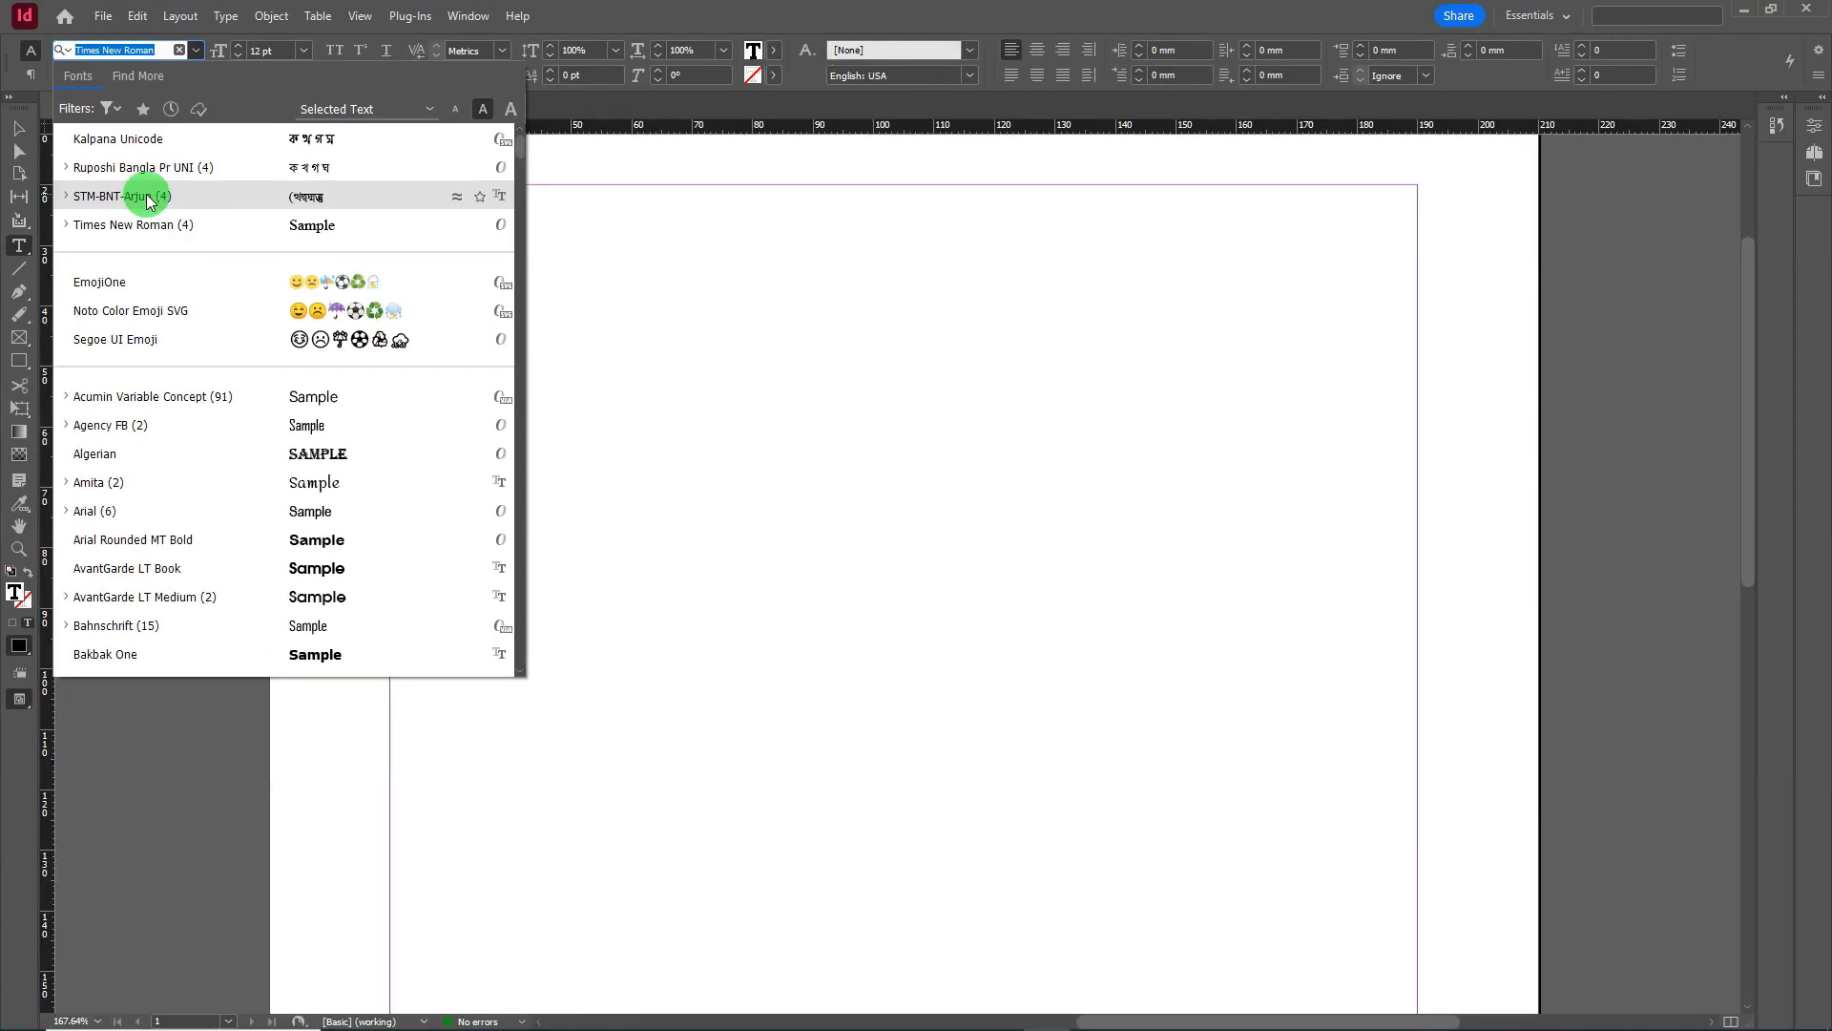
pyautogui.click(297, 208)
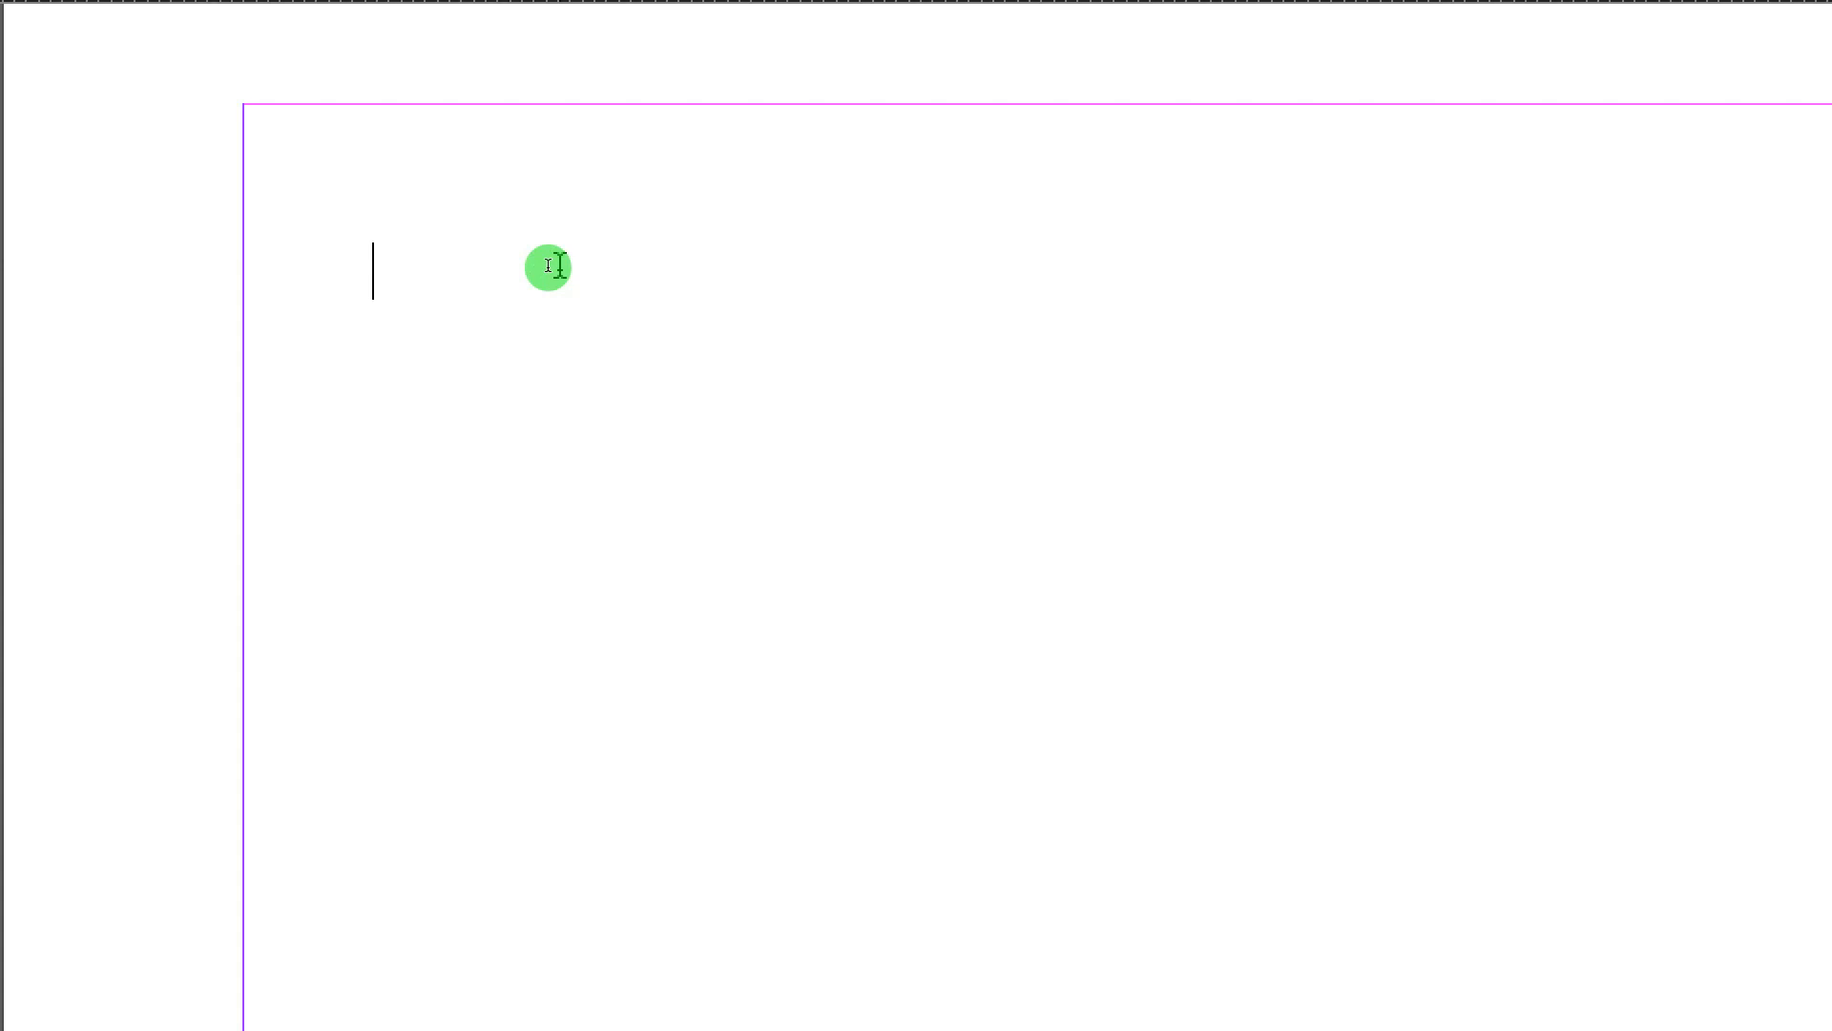
# - Type the salutation and upanayan sentence dated ১৫ই বৈশাখ, ending 'সুসম্পন্ন হইবে', fixing a mistyped digit
pyautogui.write('মহাশয়')
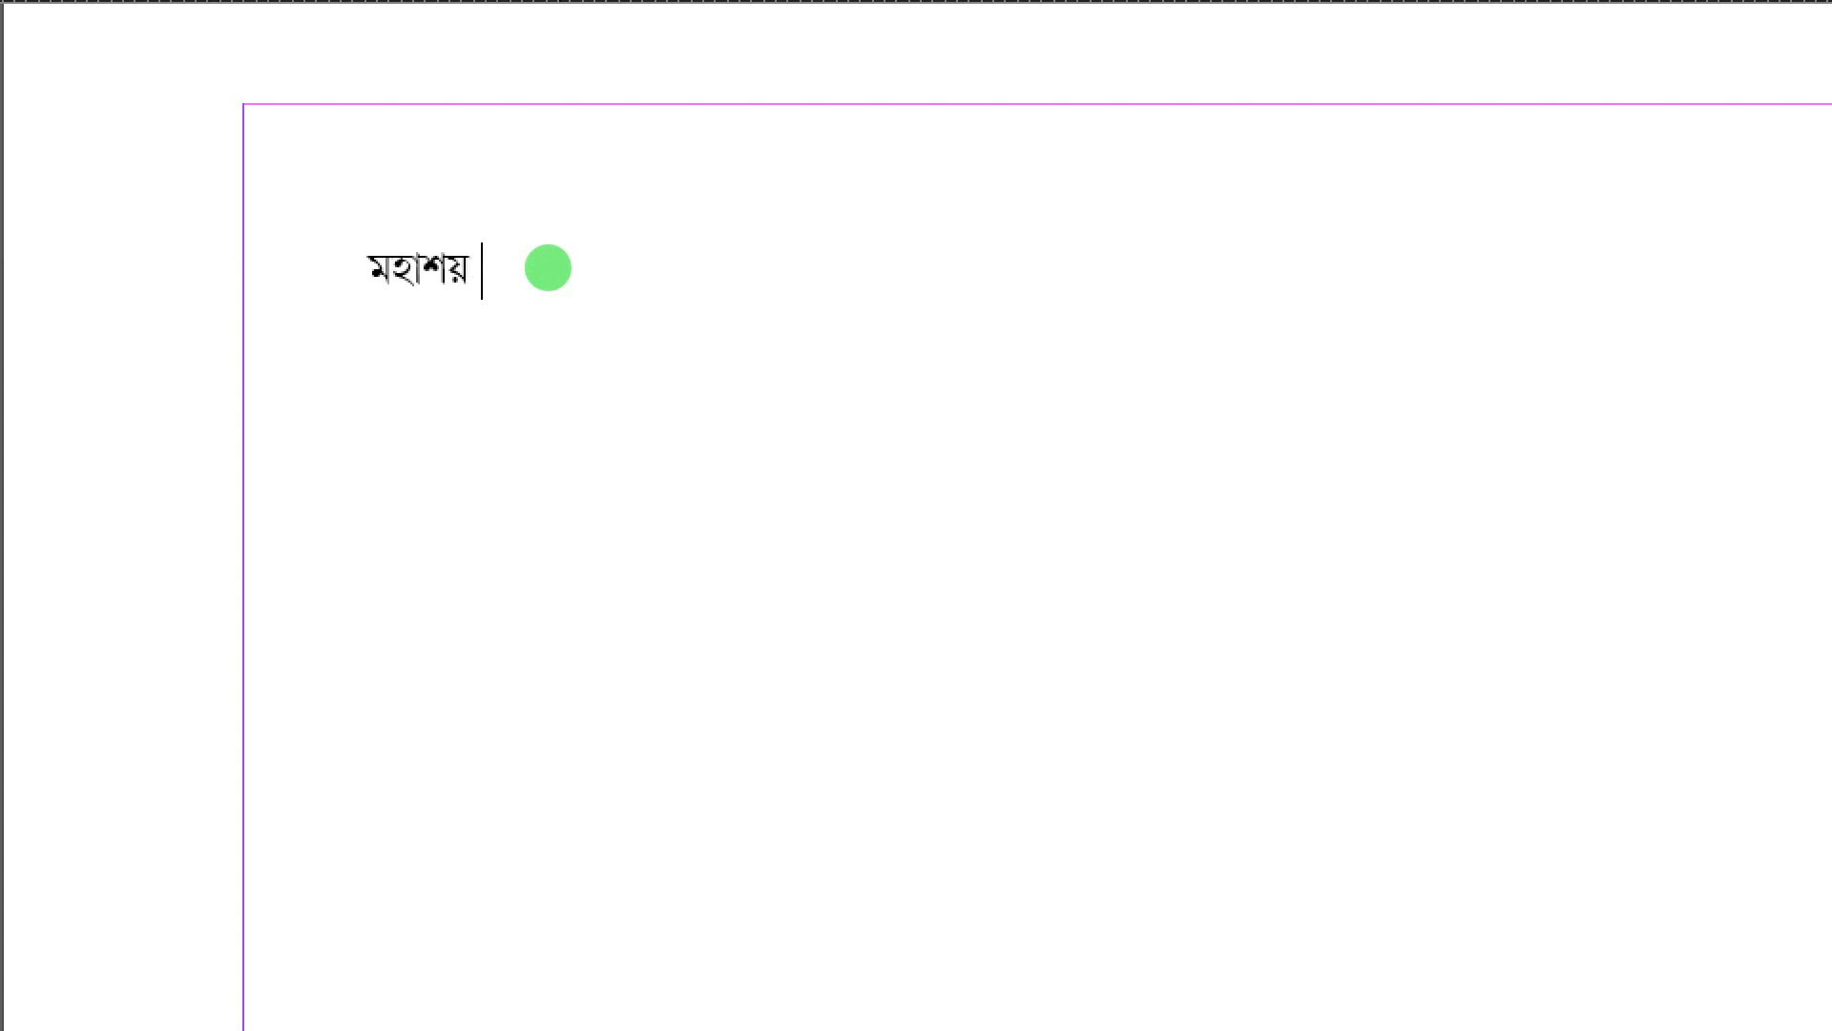
pyautogui.write(' / মহাশয়া,')
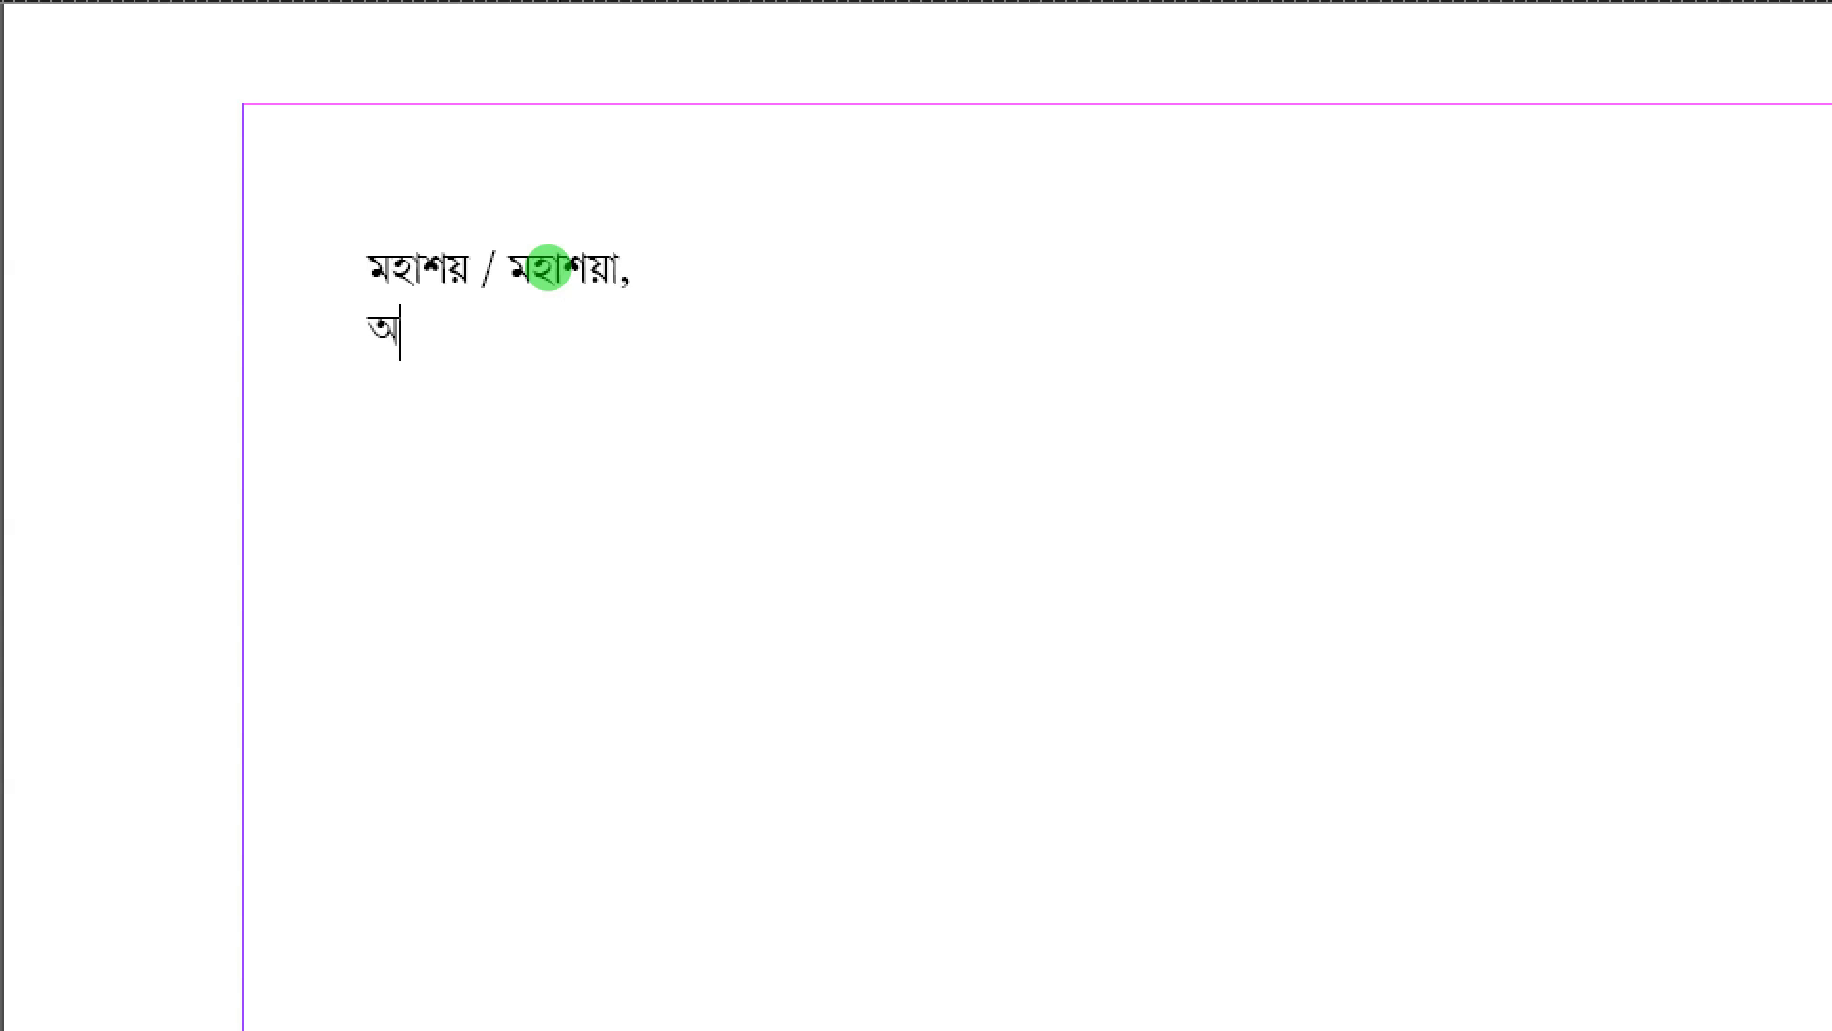
pyautogui.write('আগামী')
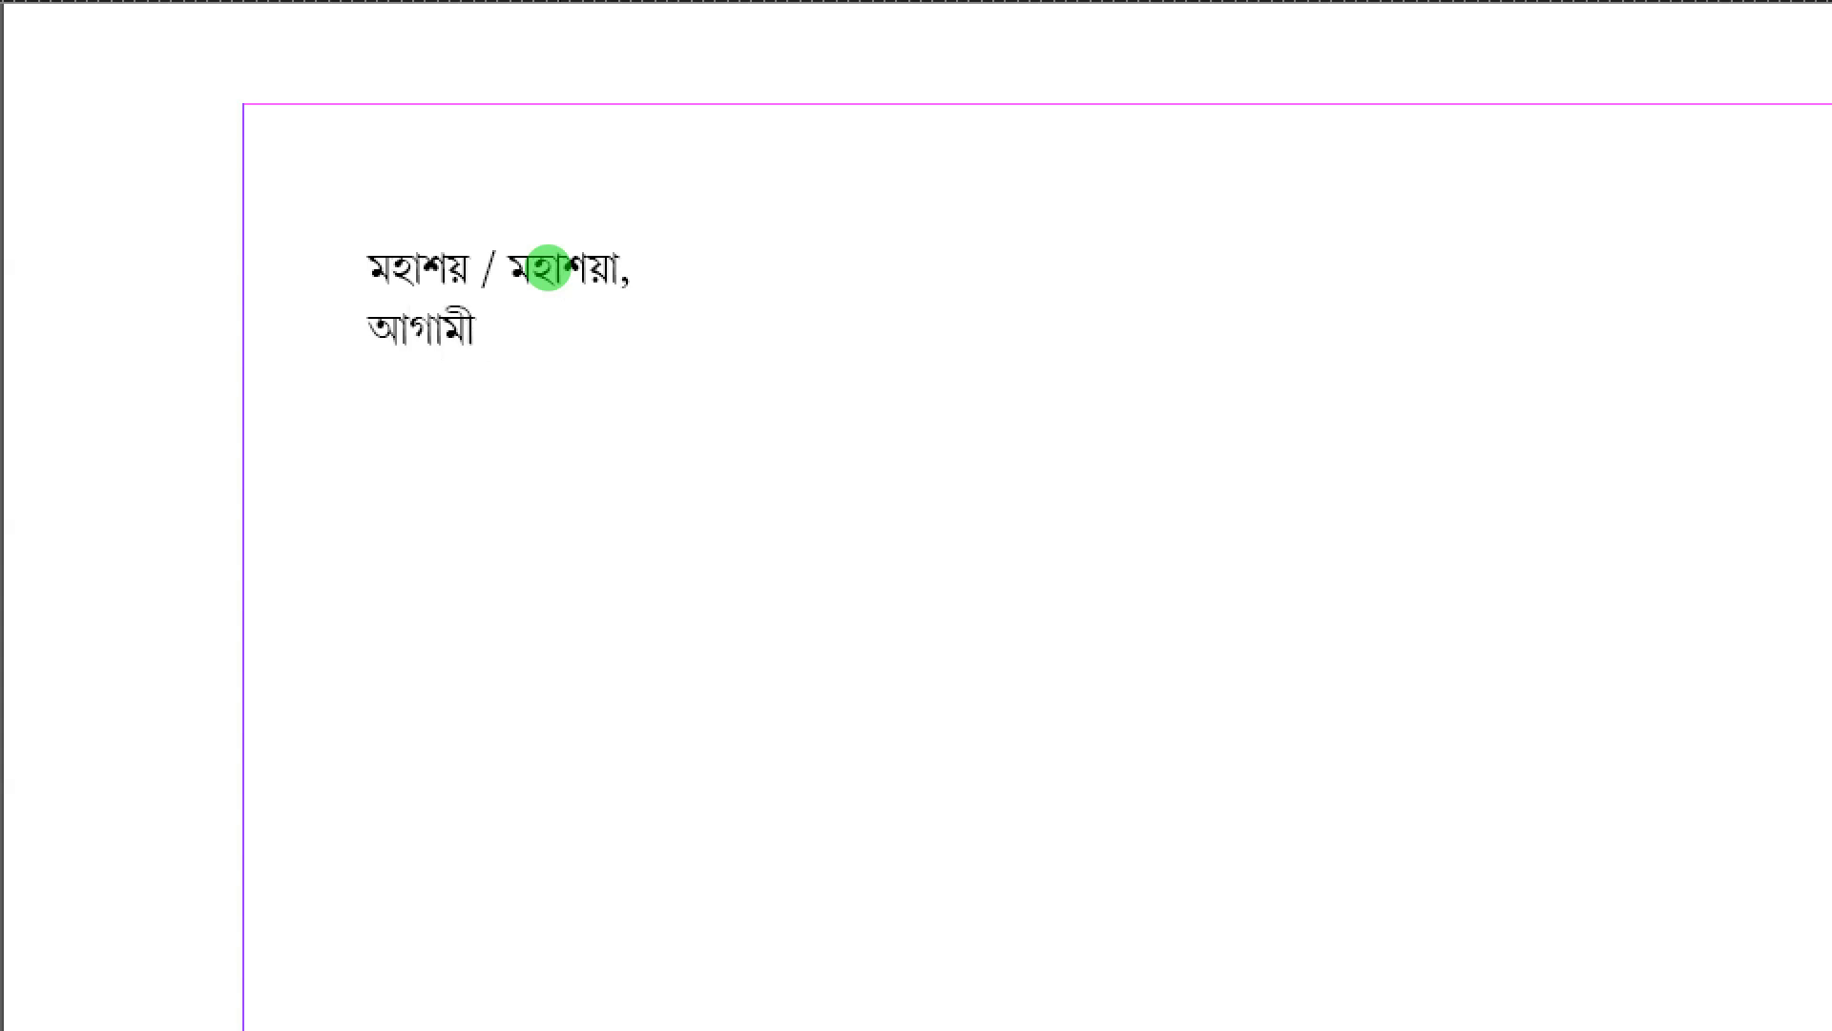
pyautogui.write(' ৫')
pyautogui.hotkey('shift', 'Left')
pyautogui.write('১৫ই বৈশাখ,')
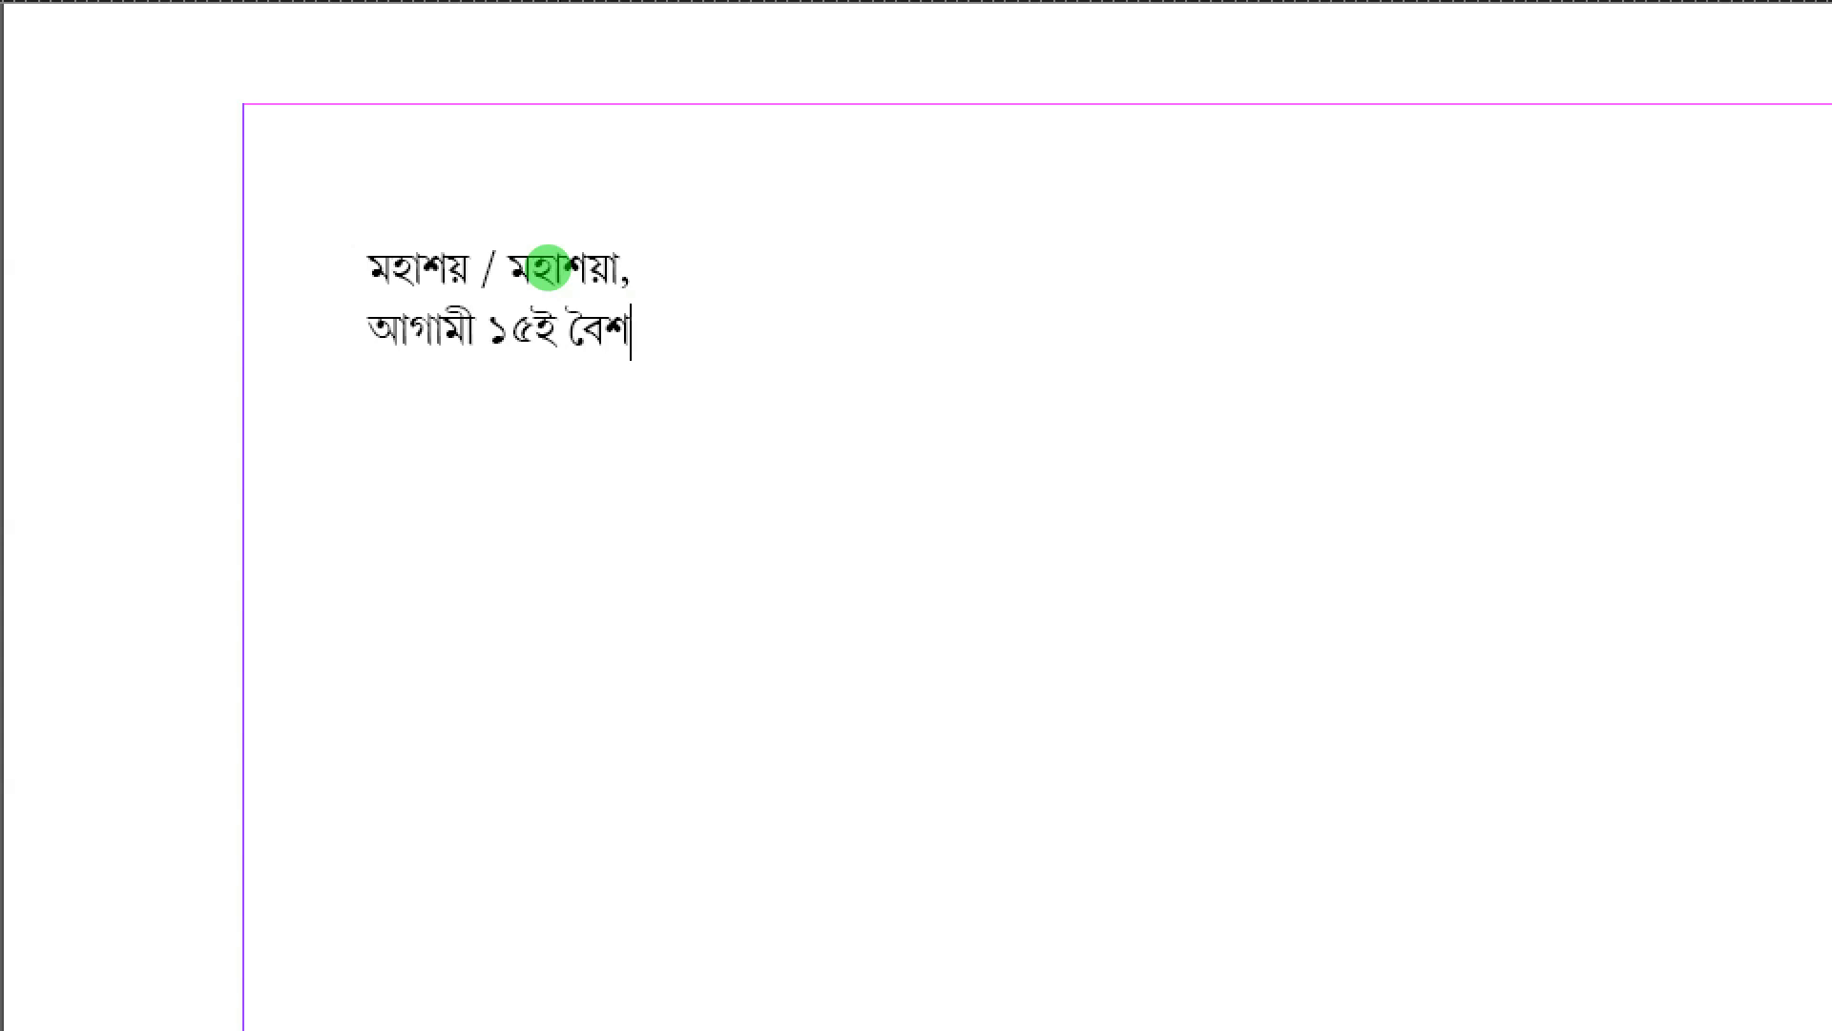
pyautogui.write(' ১')
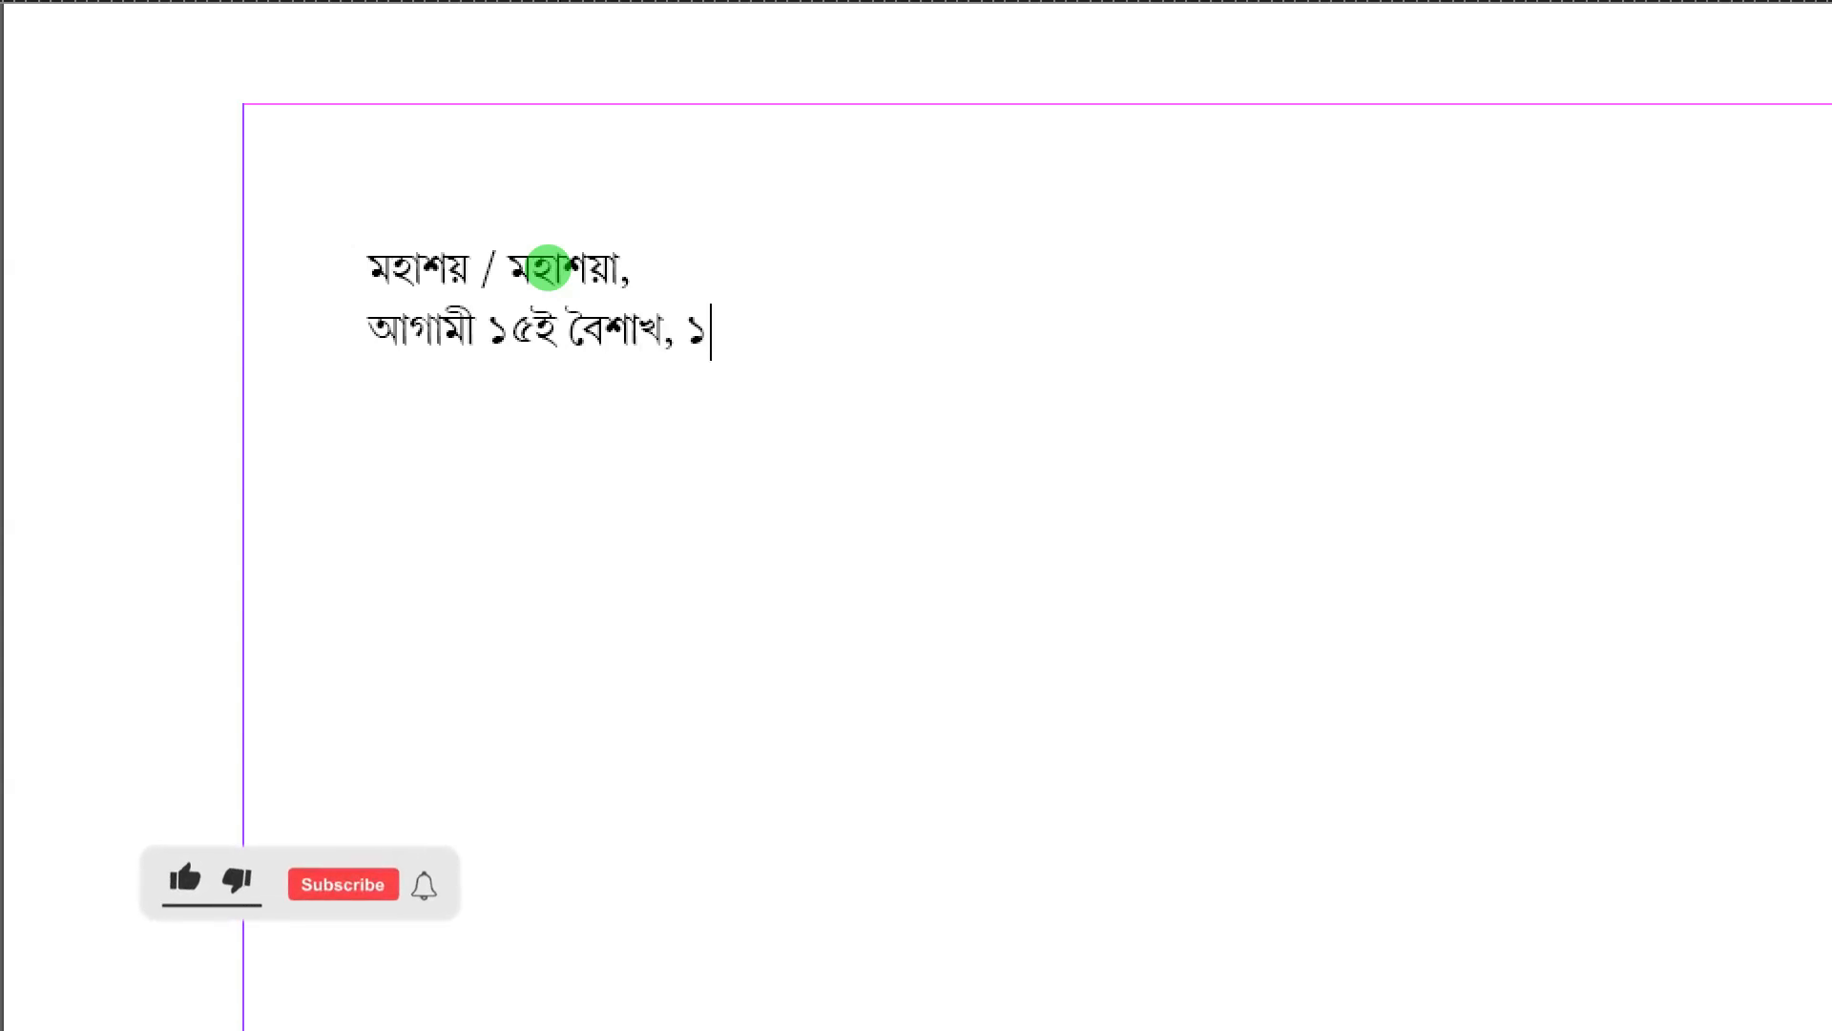
pyautogui.write('৪৩২ (')
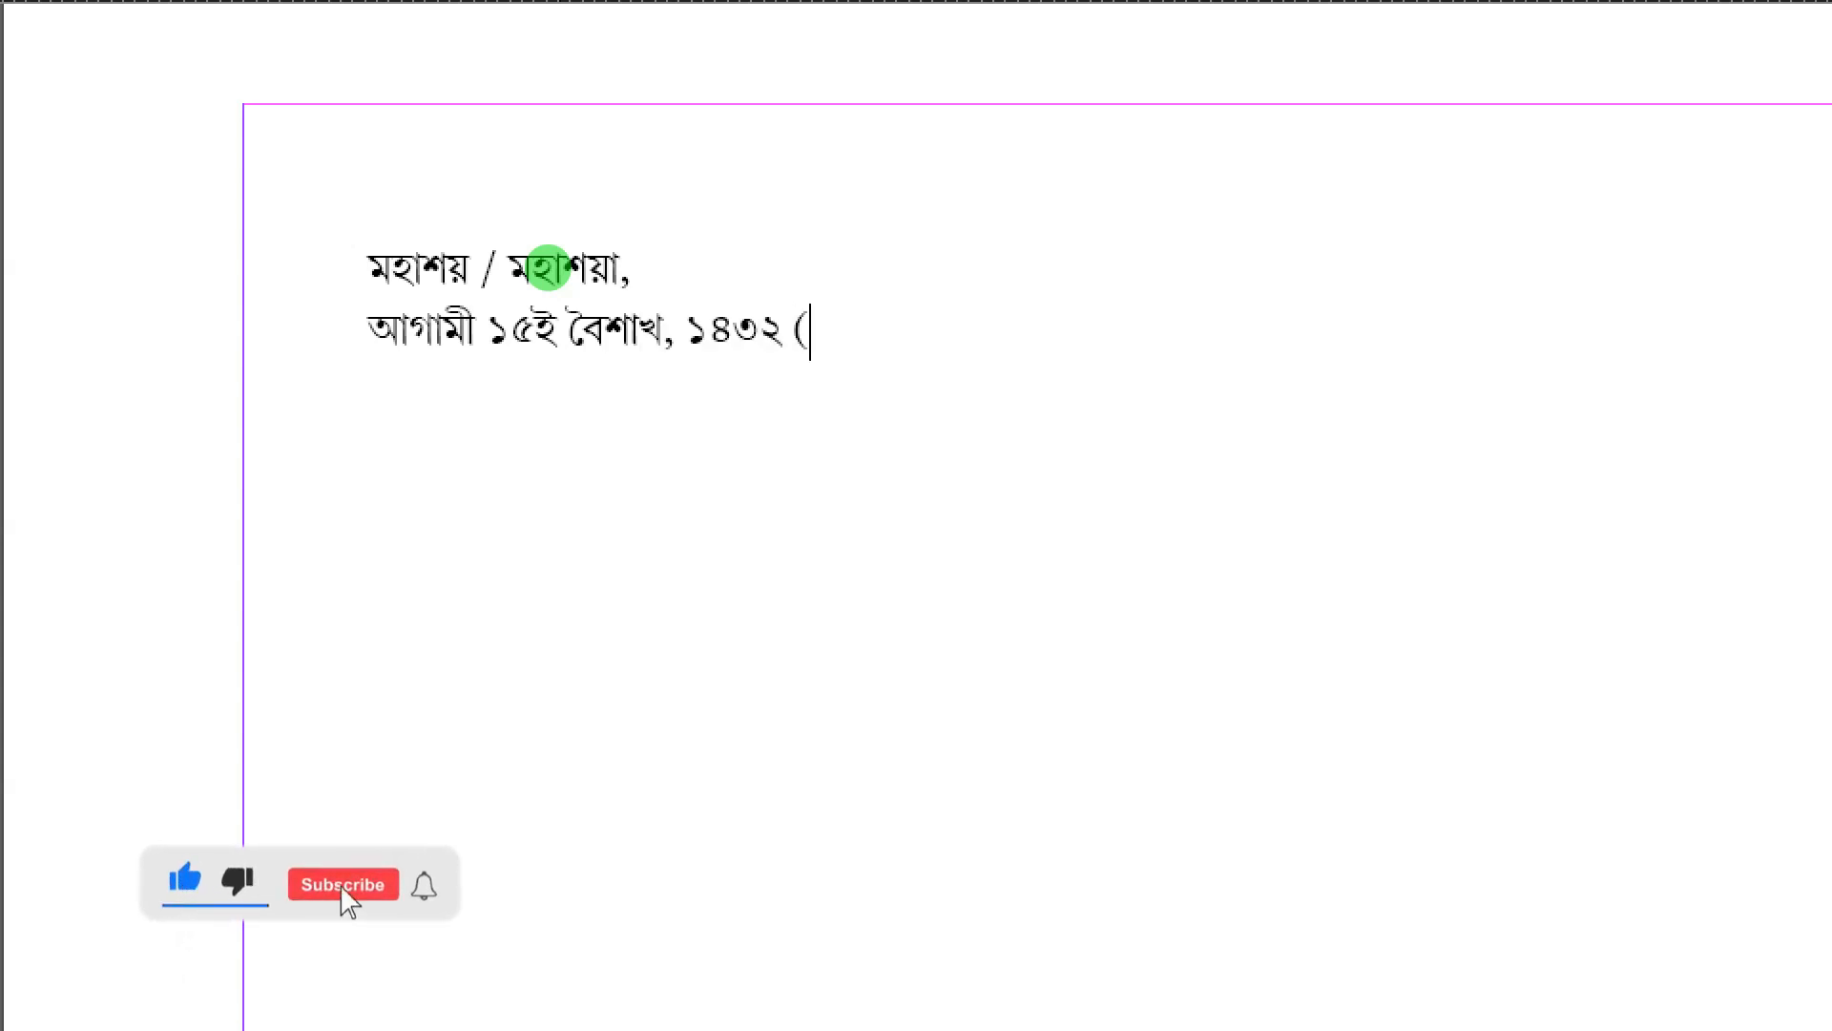
pyautogui.write('ইং ২রা ')
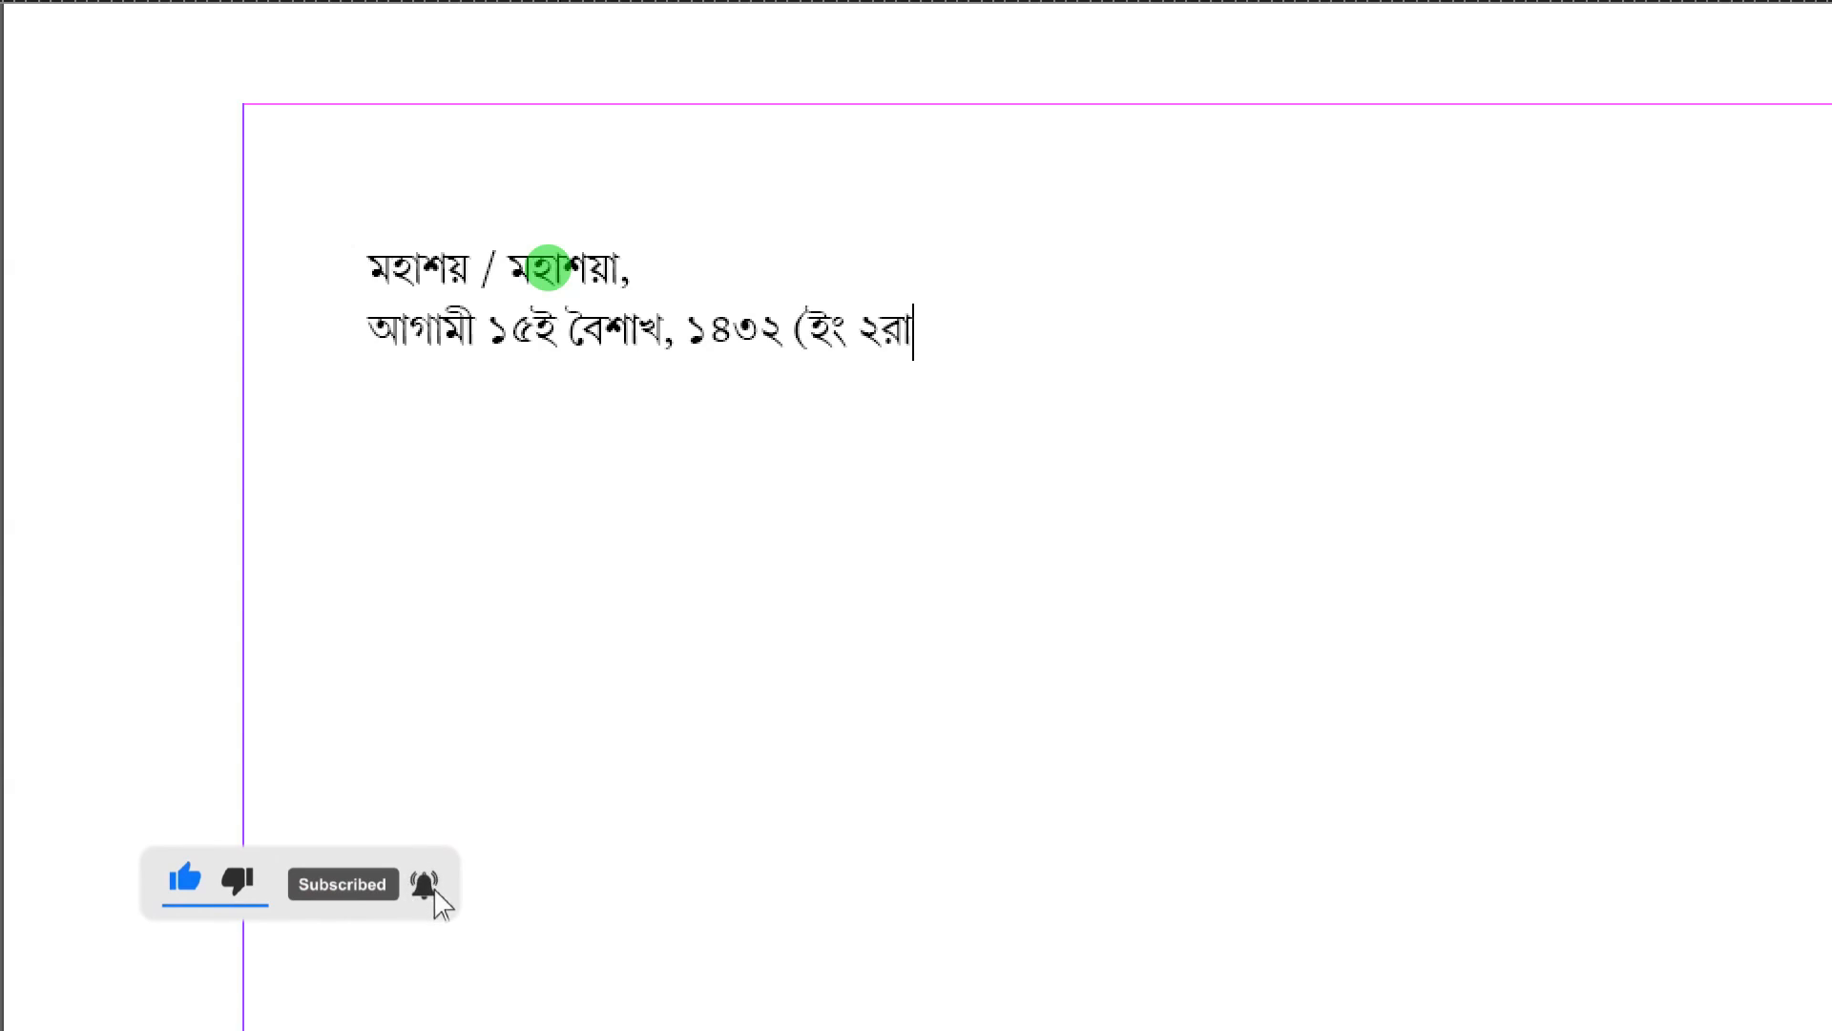
pyautogui.write('মে) ২০২৫')
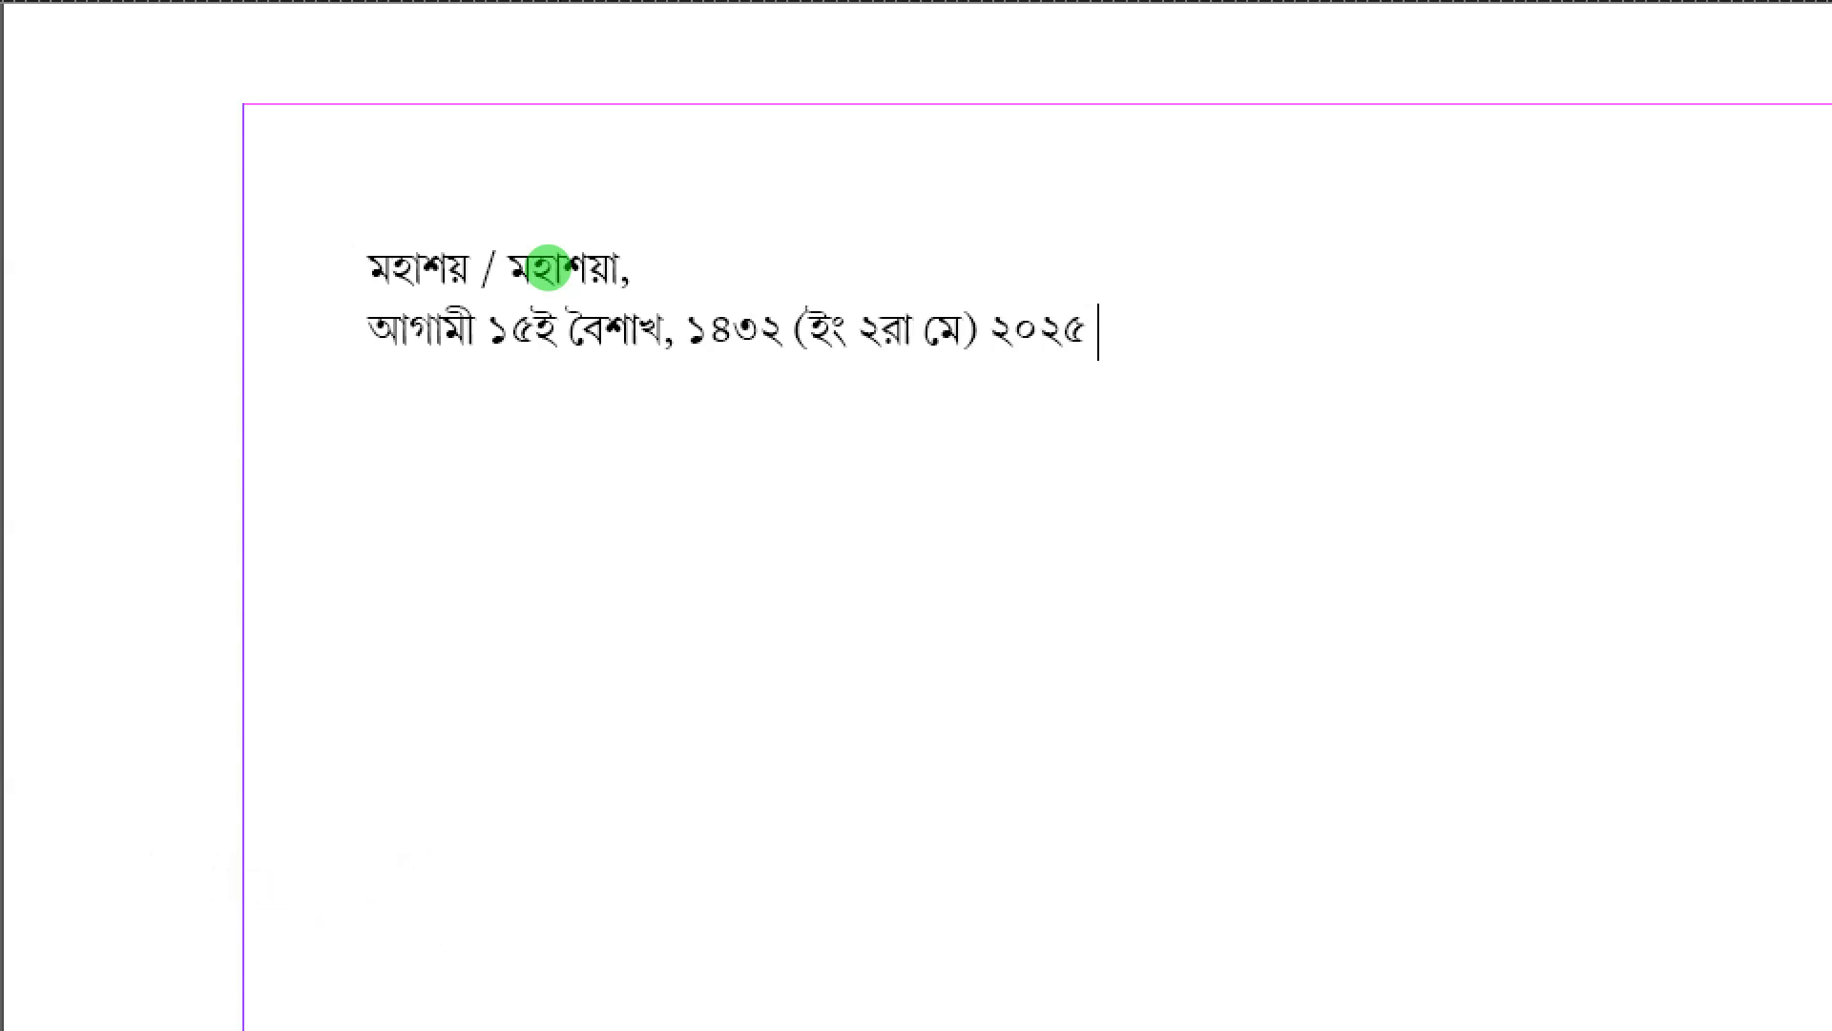
pyautogui.write(' শুক্রবার')
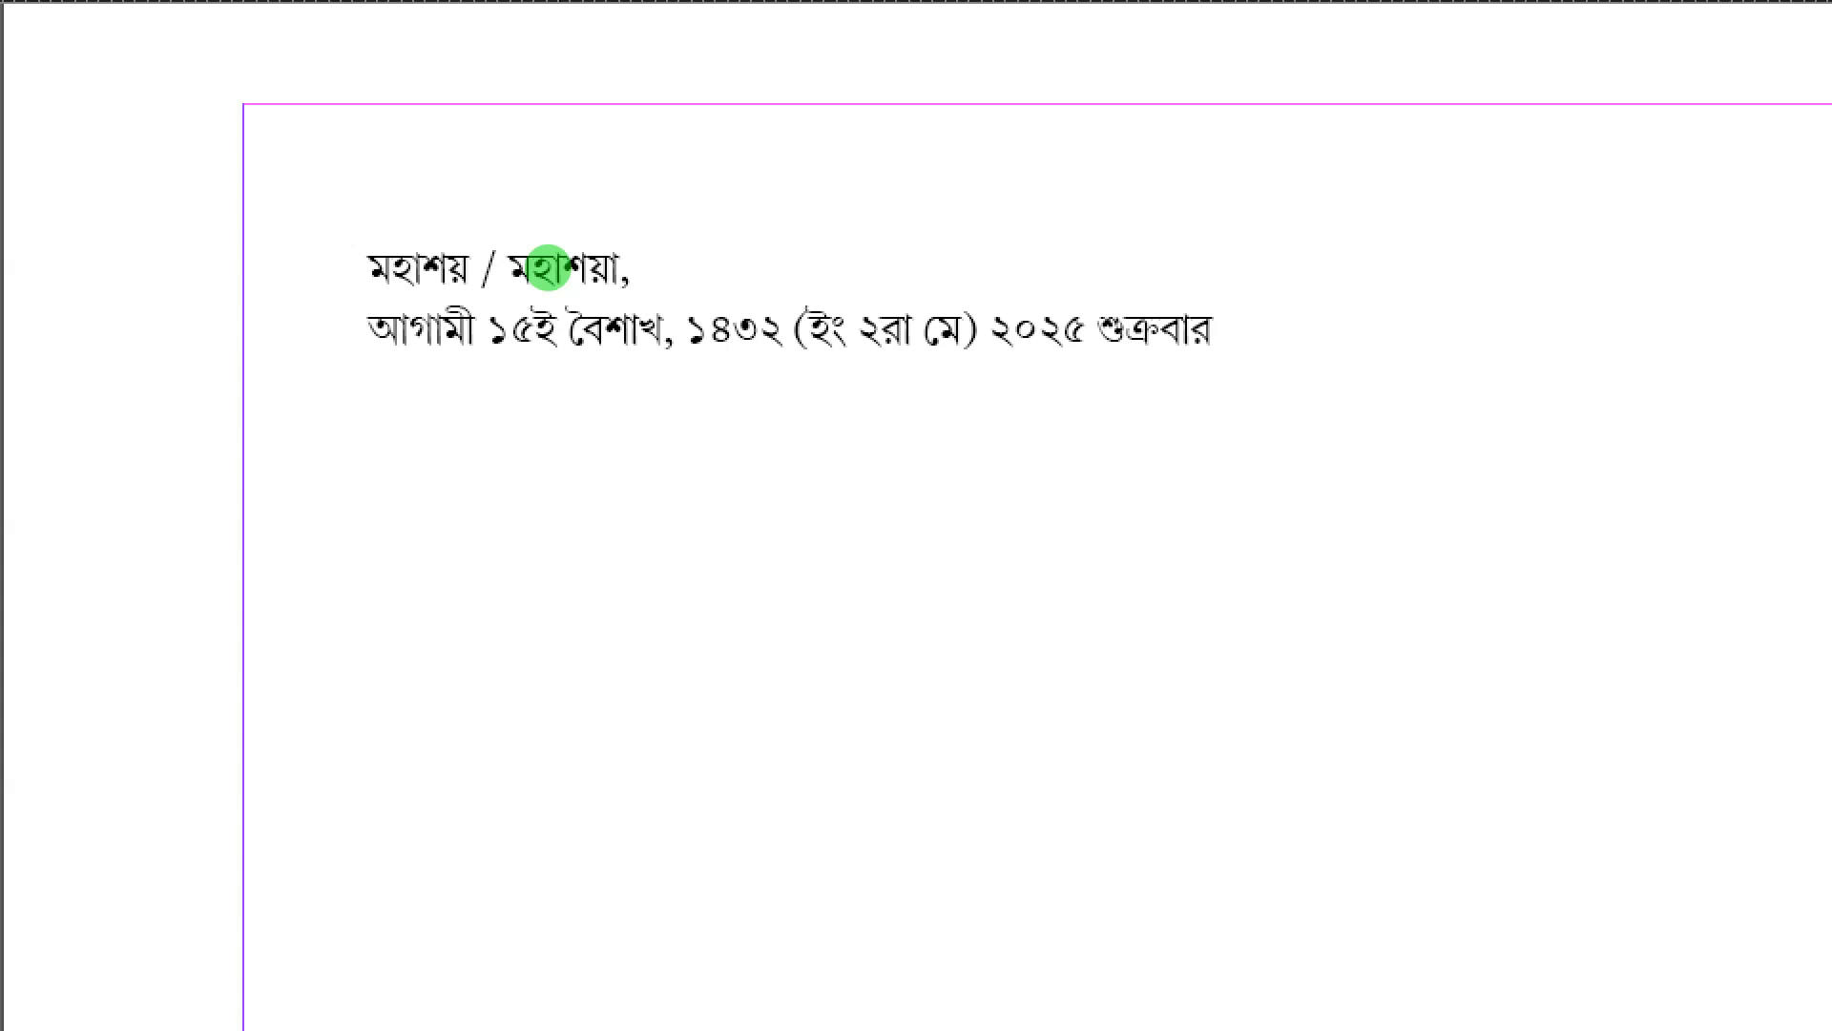
pyautogui.write(' আমাদের পুত্রদ্বয়')
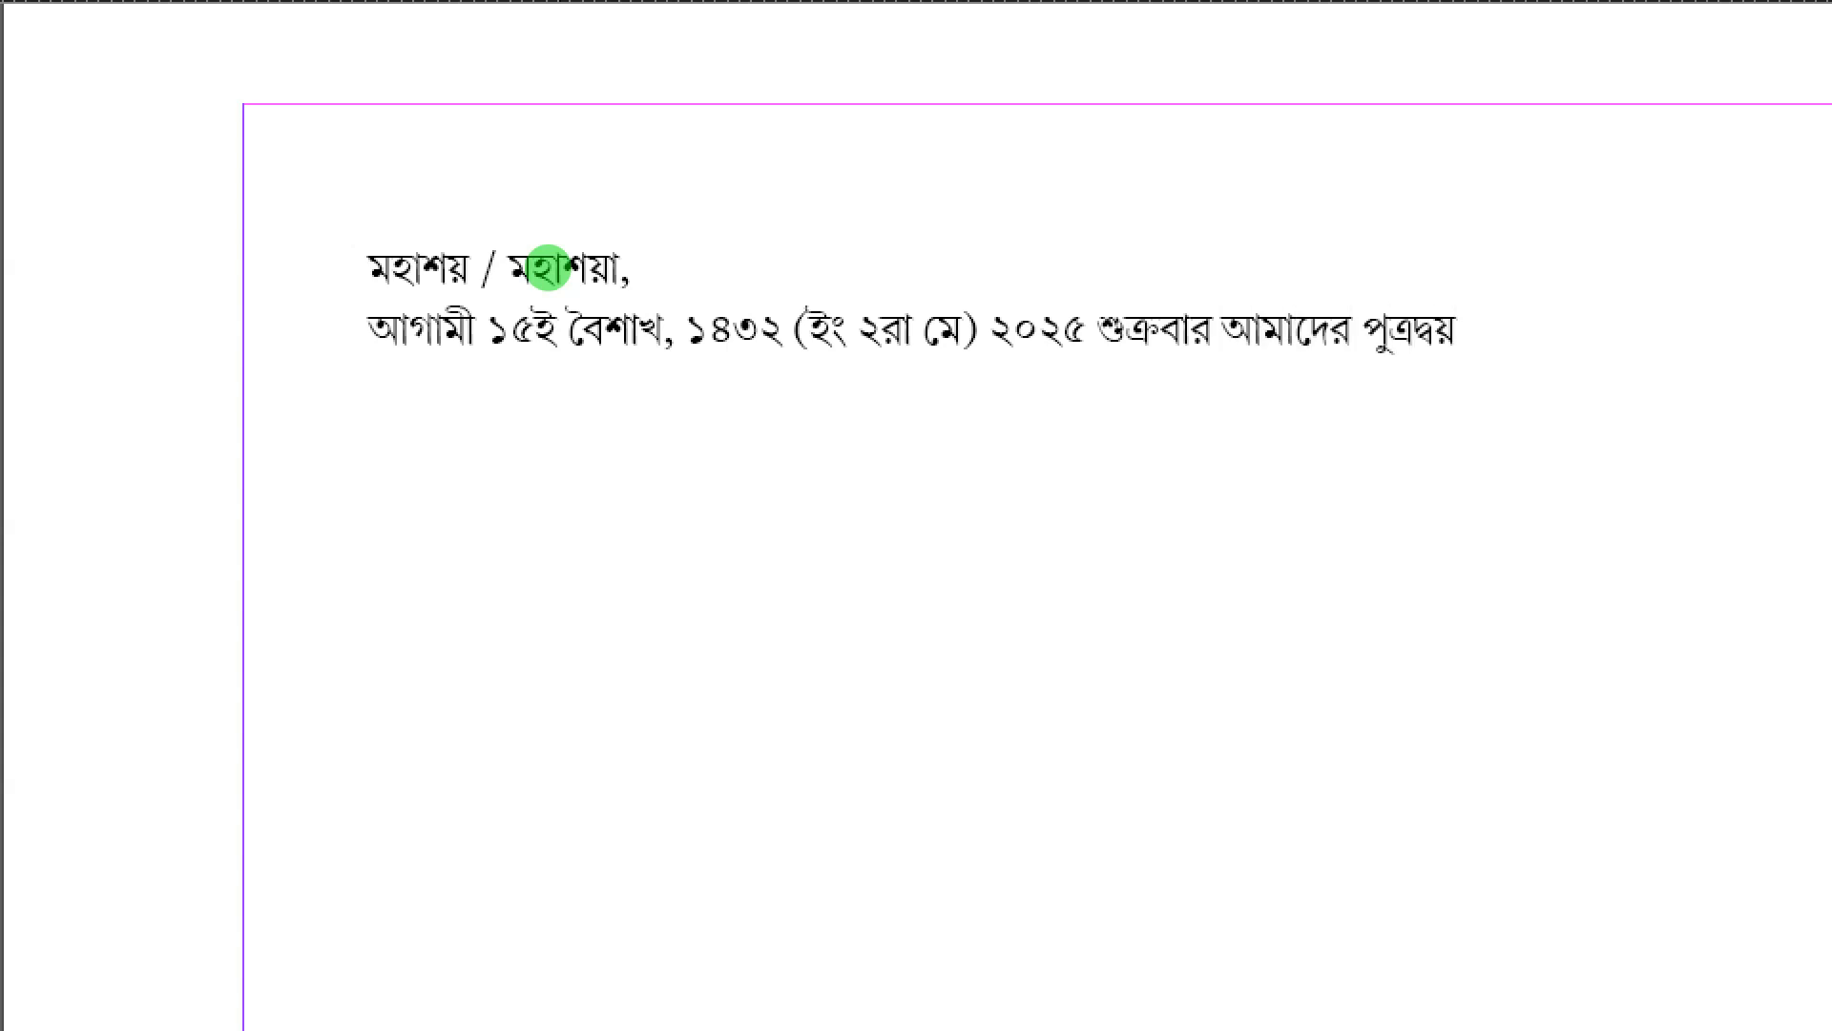
pyautogui.write(' শ্রীমান')
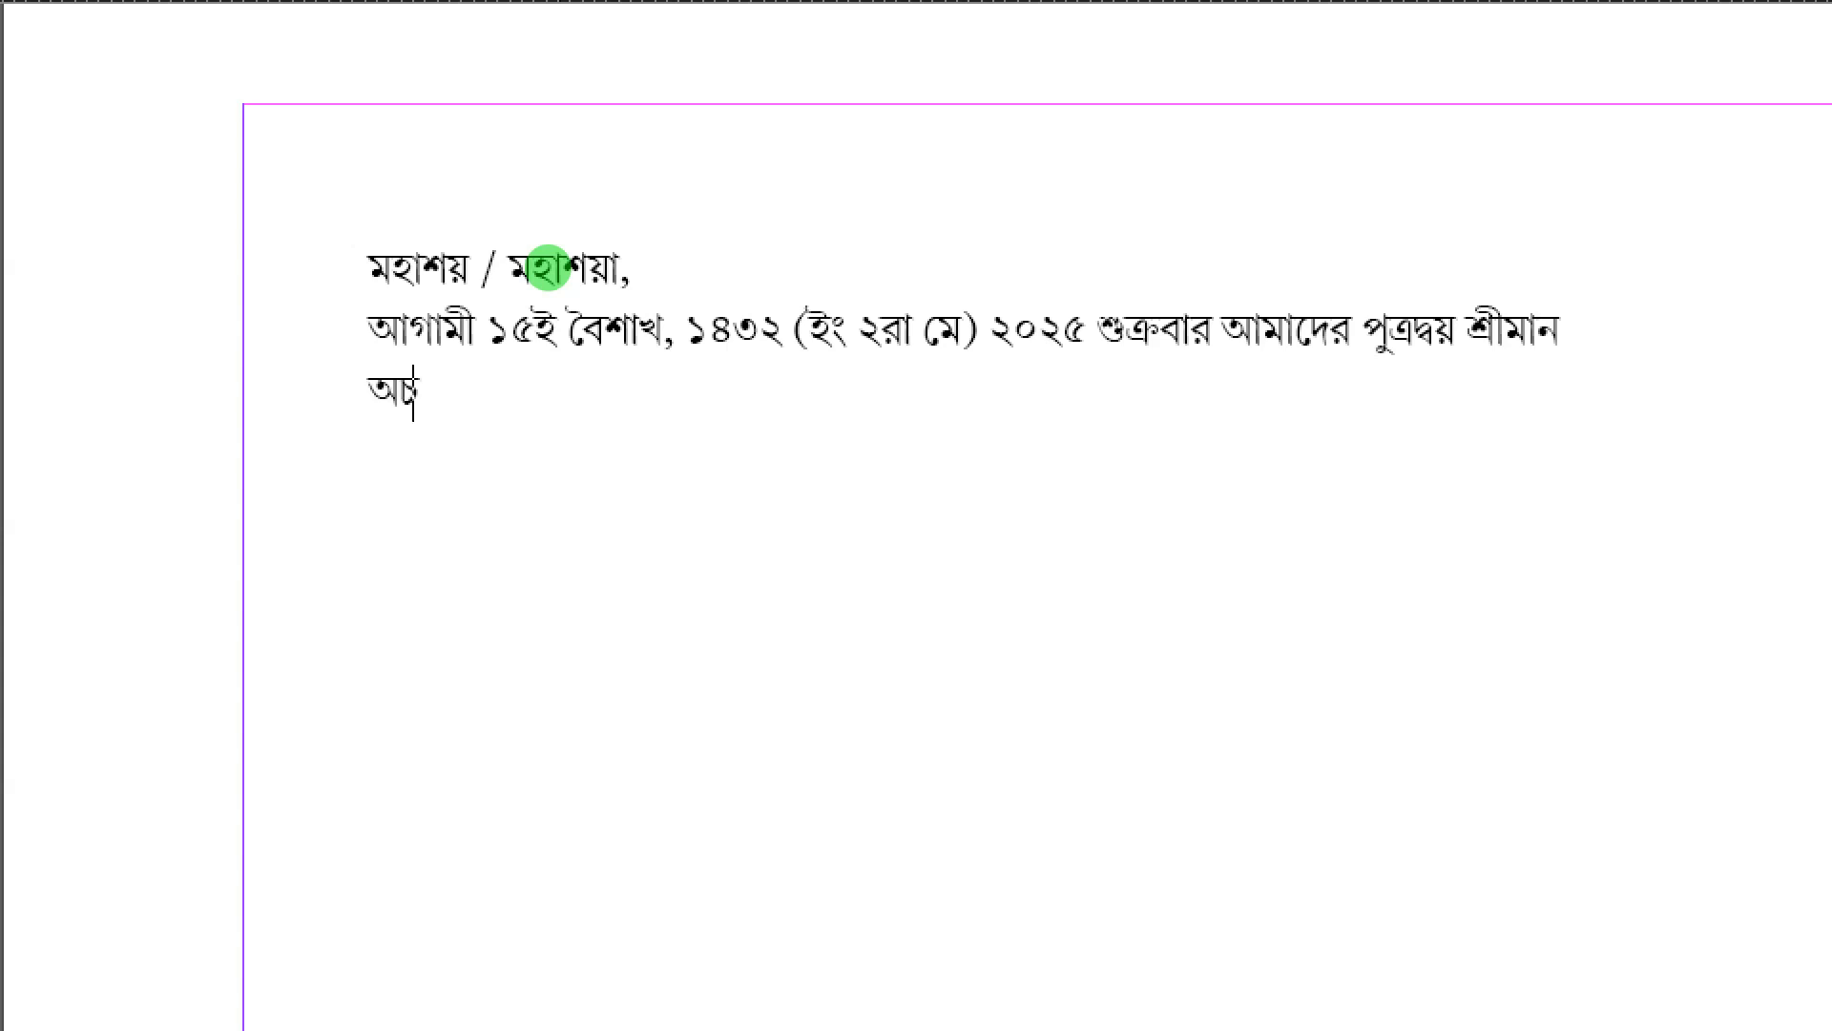
pyautogui.write(' অর্চিষ্মা')
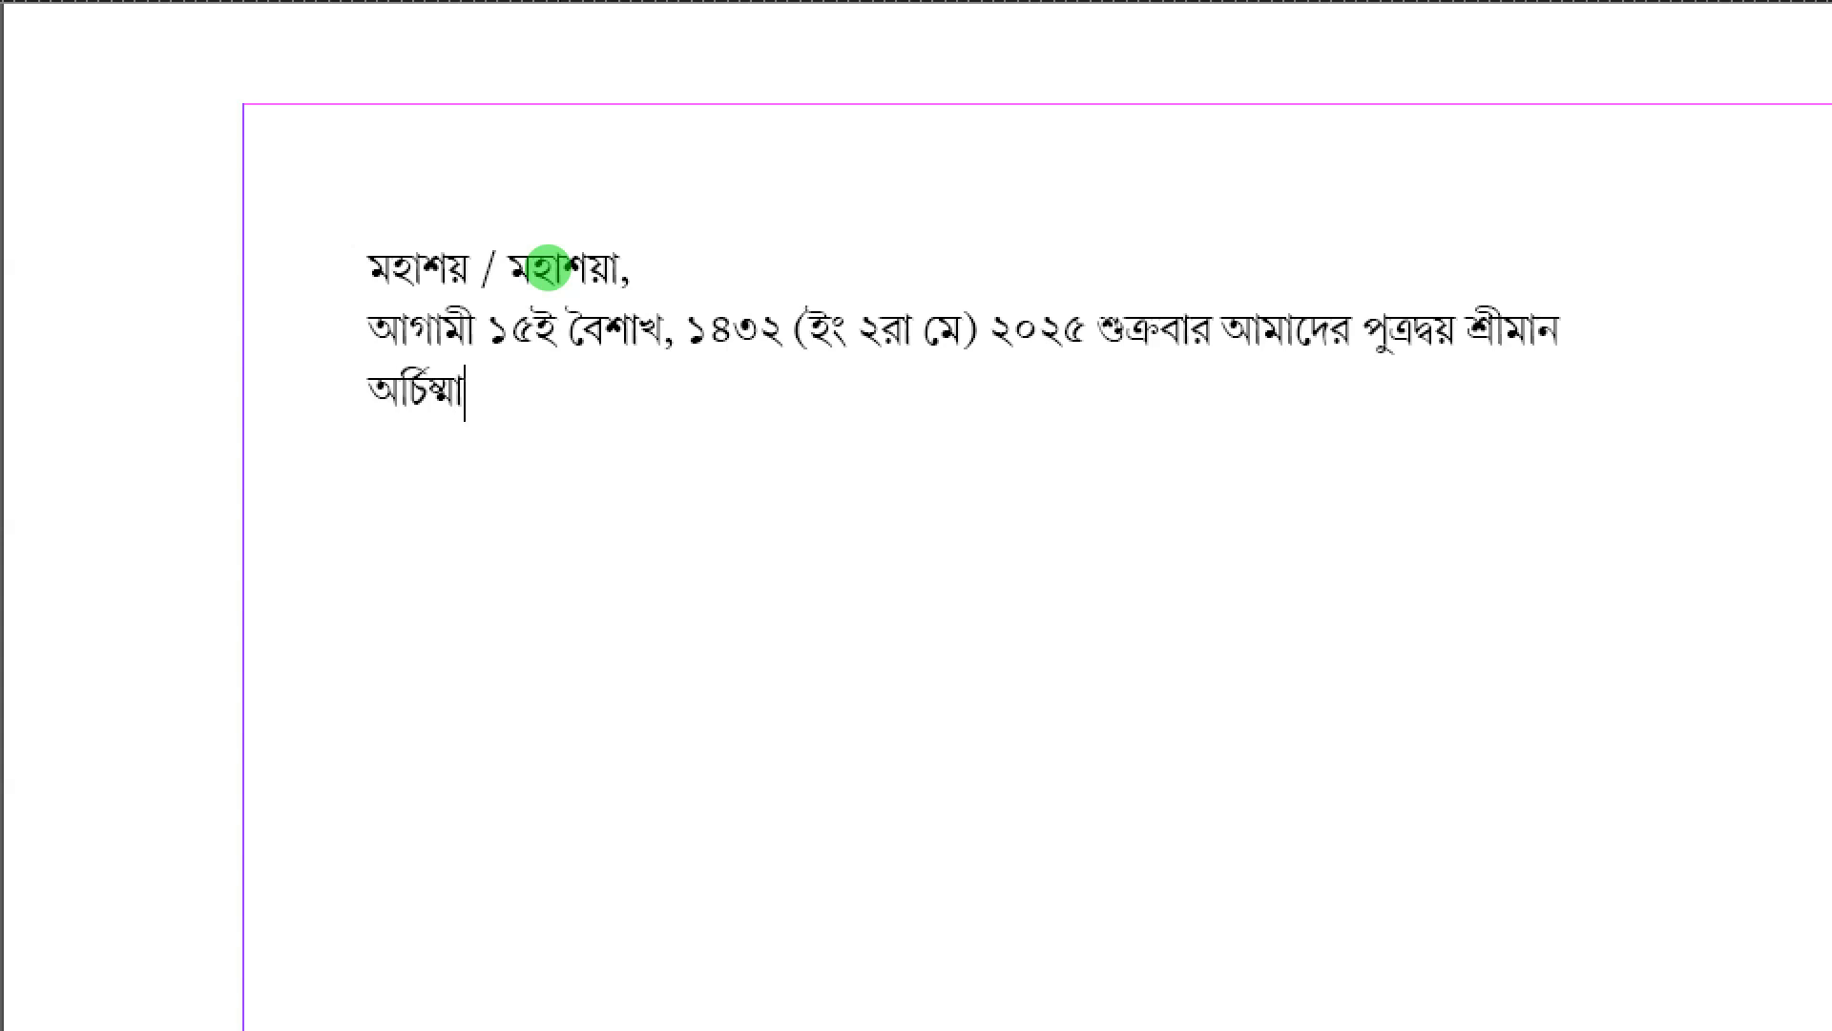
pyautogui.write('ন ও শ্রী')
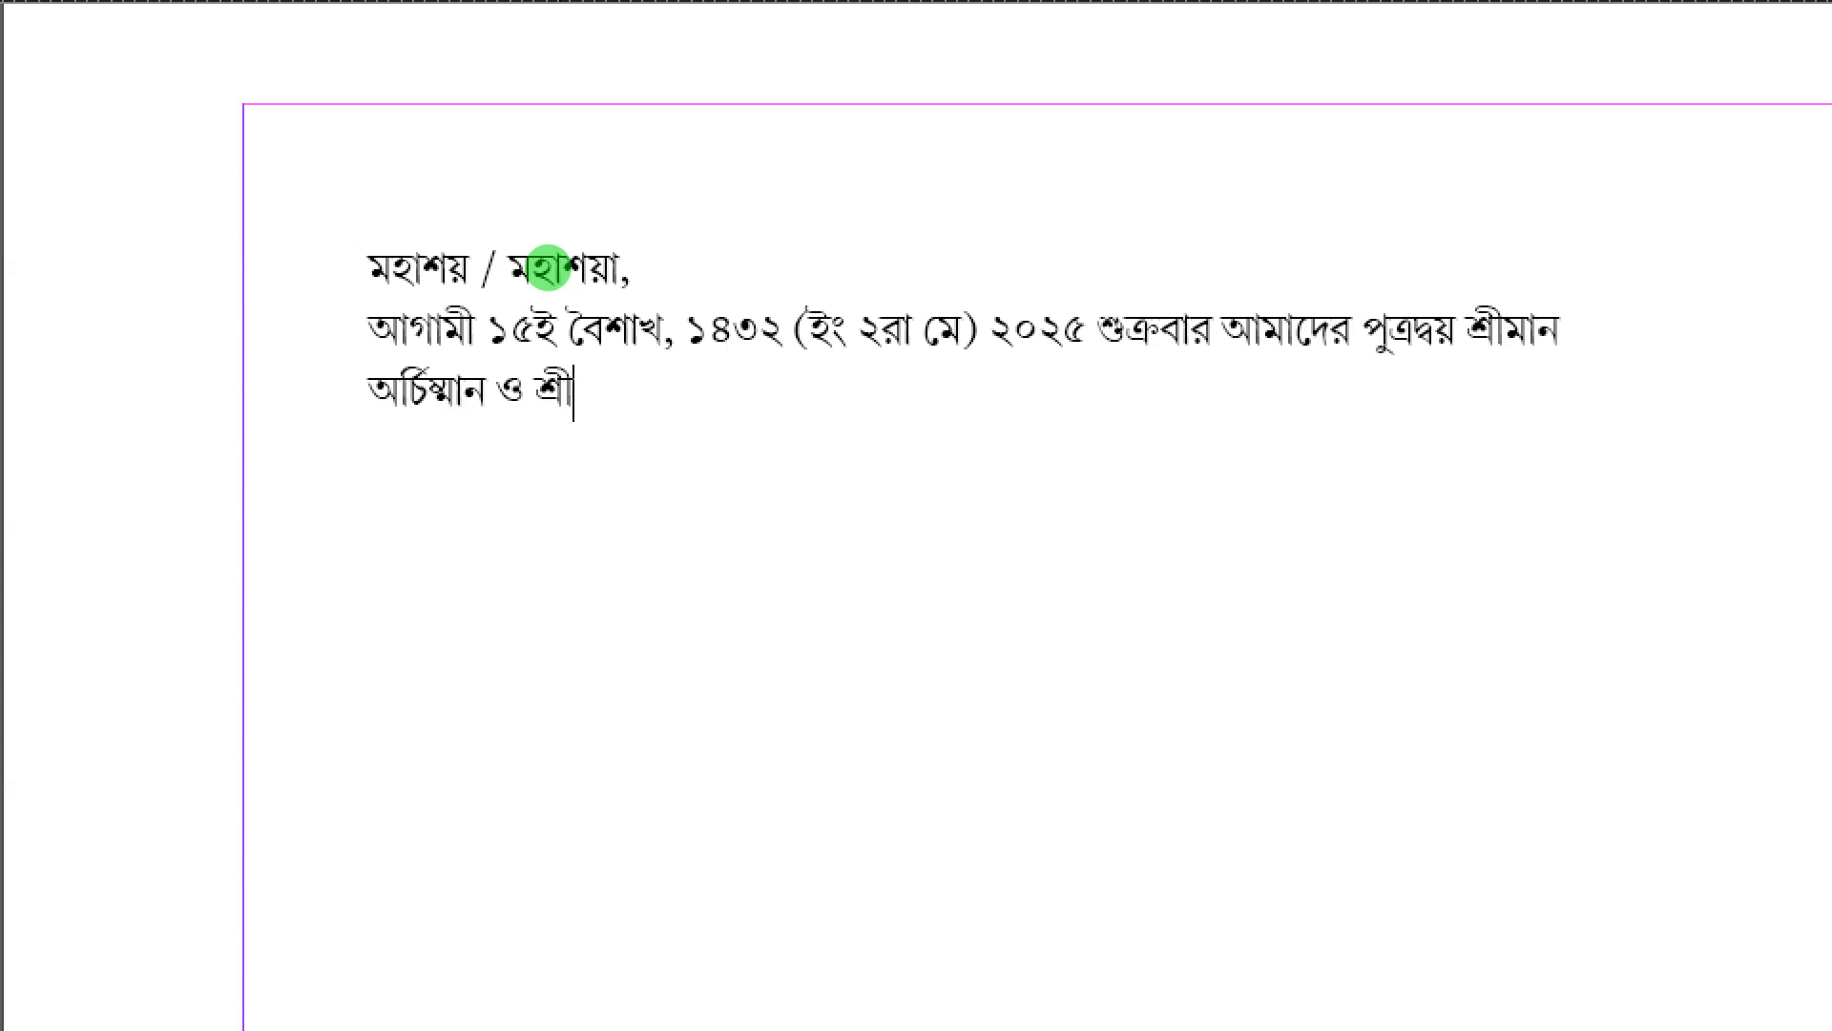
pyautogui.write('মান অরিত্র-র শুভ উপনয়ন')
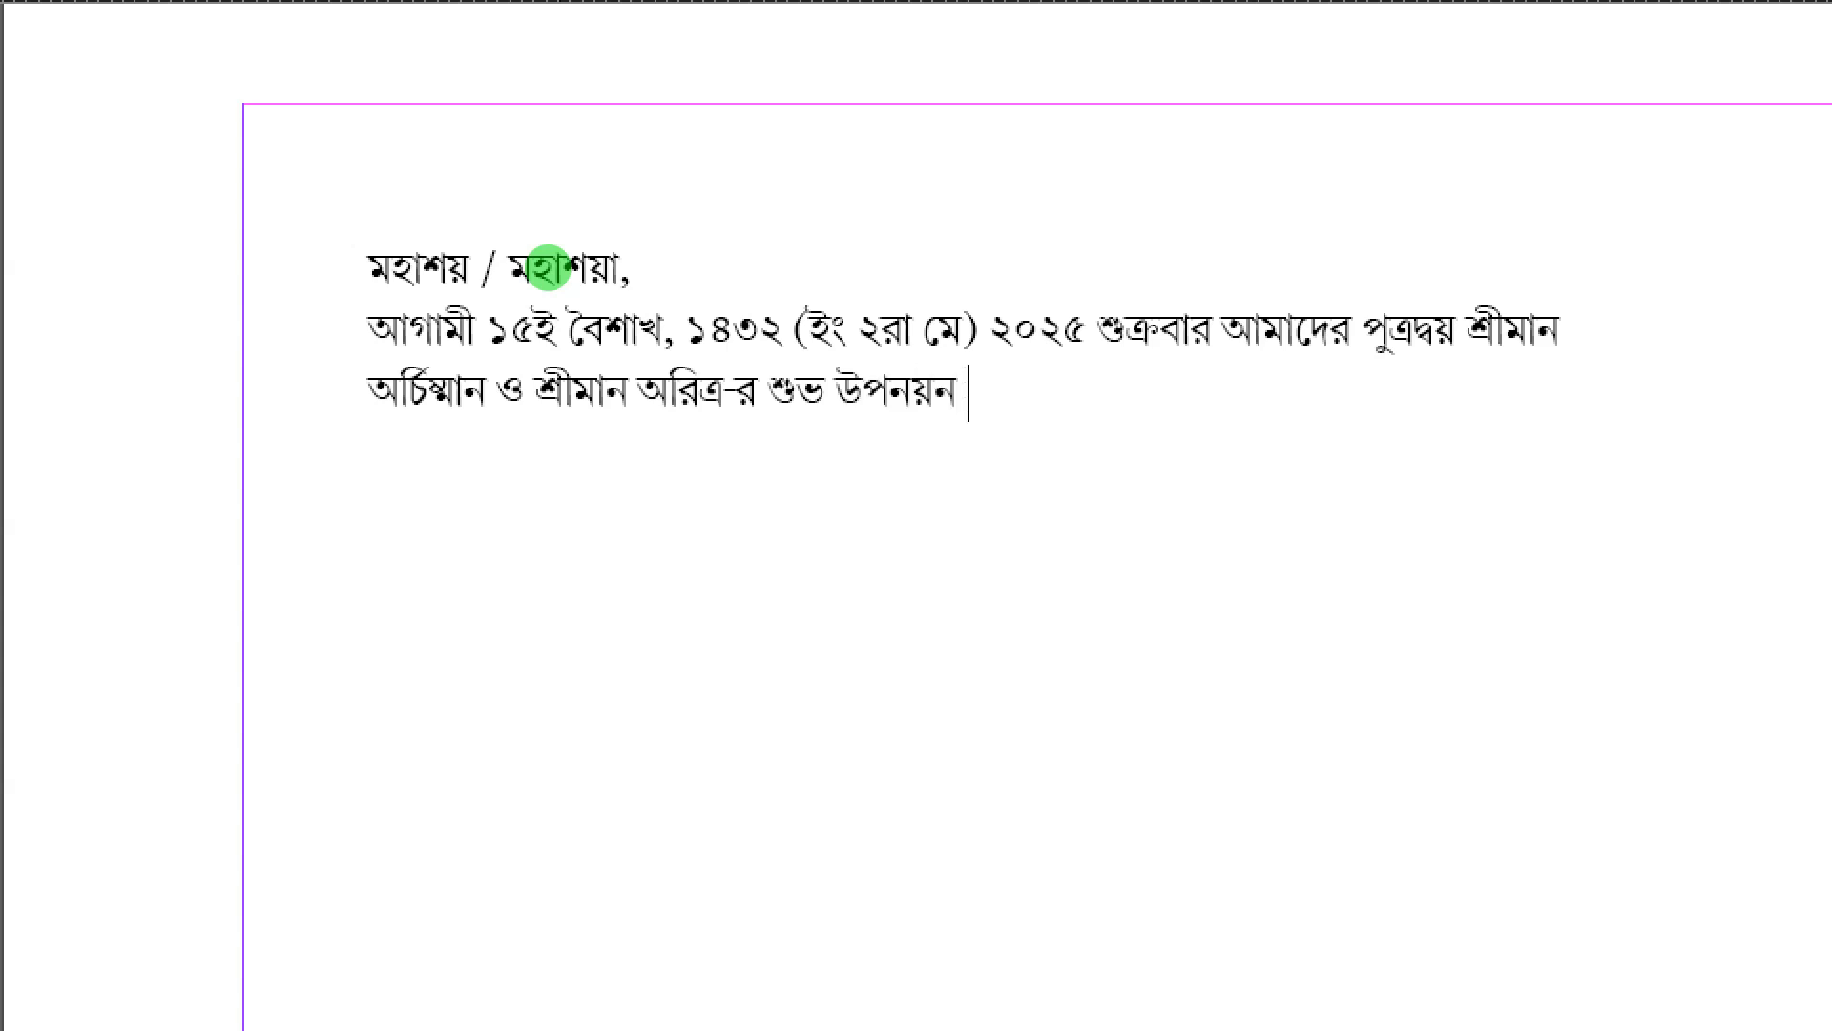
pyautogui.write('সুসম্পন্ন হ')
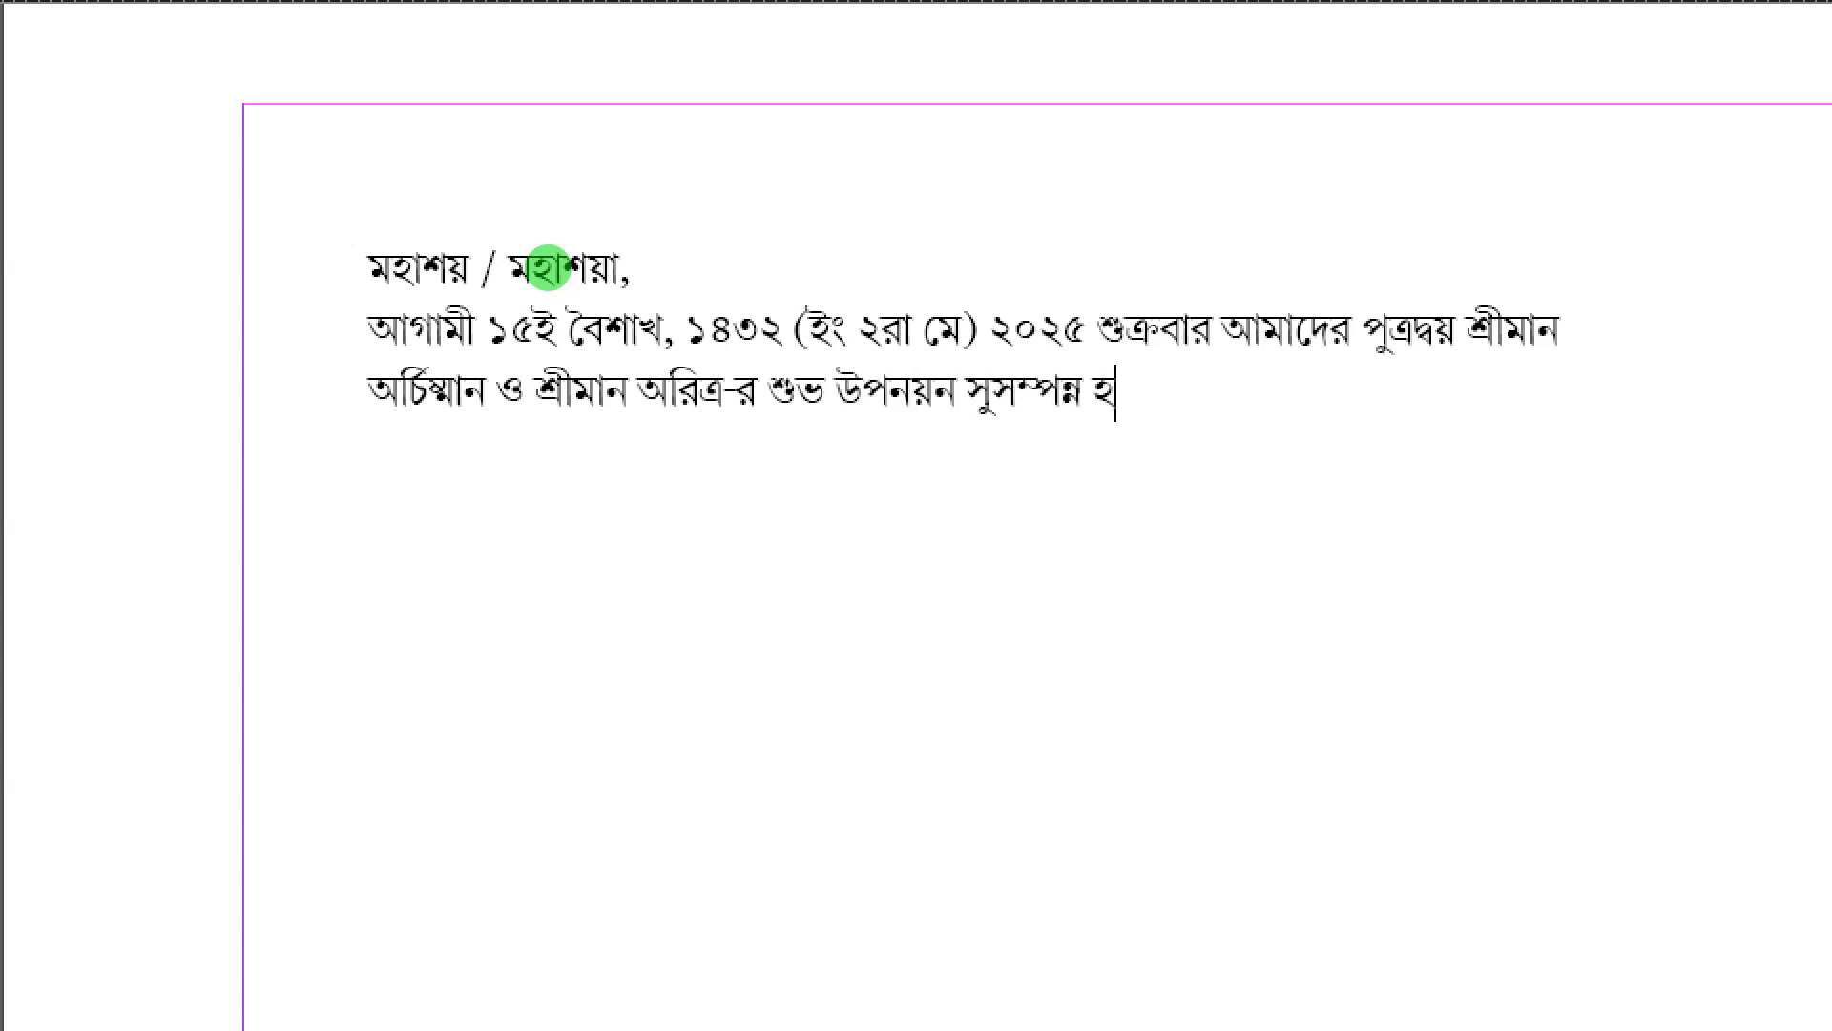
pyautogui.write('ইবে।')
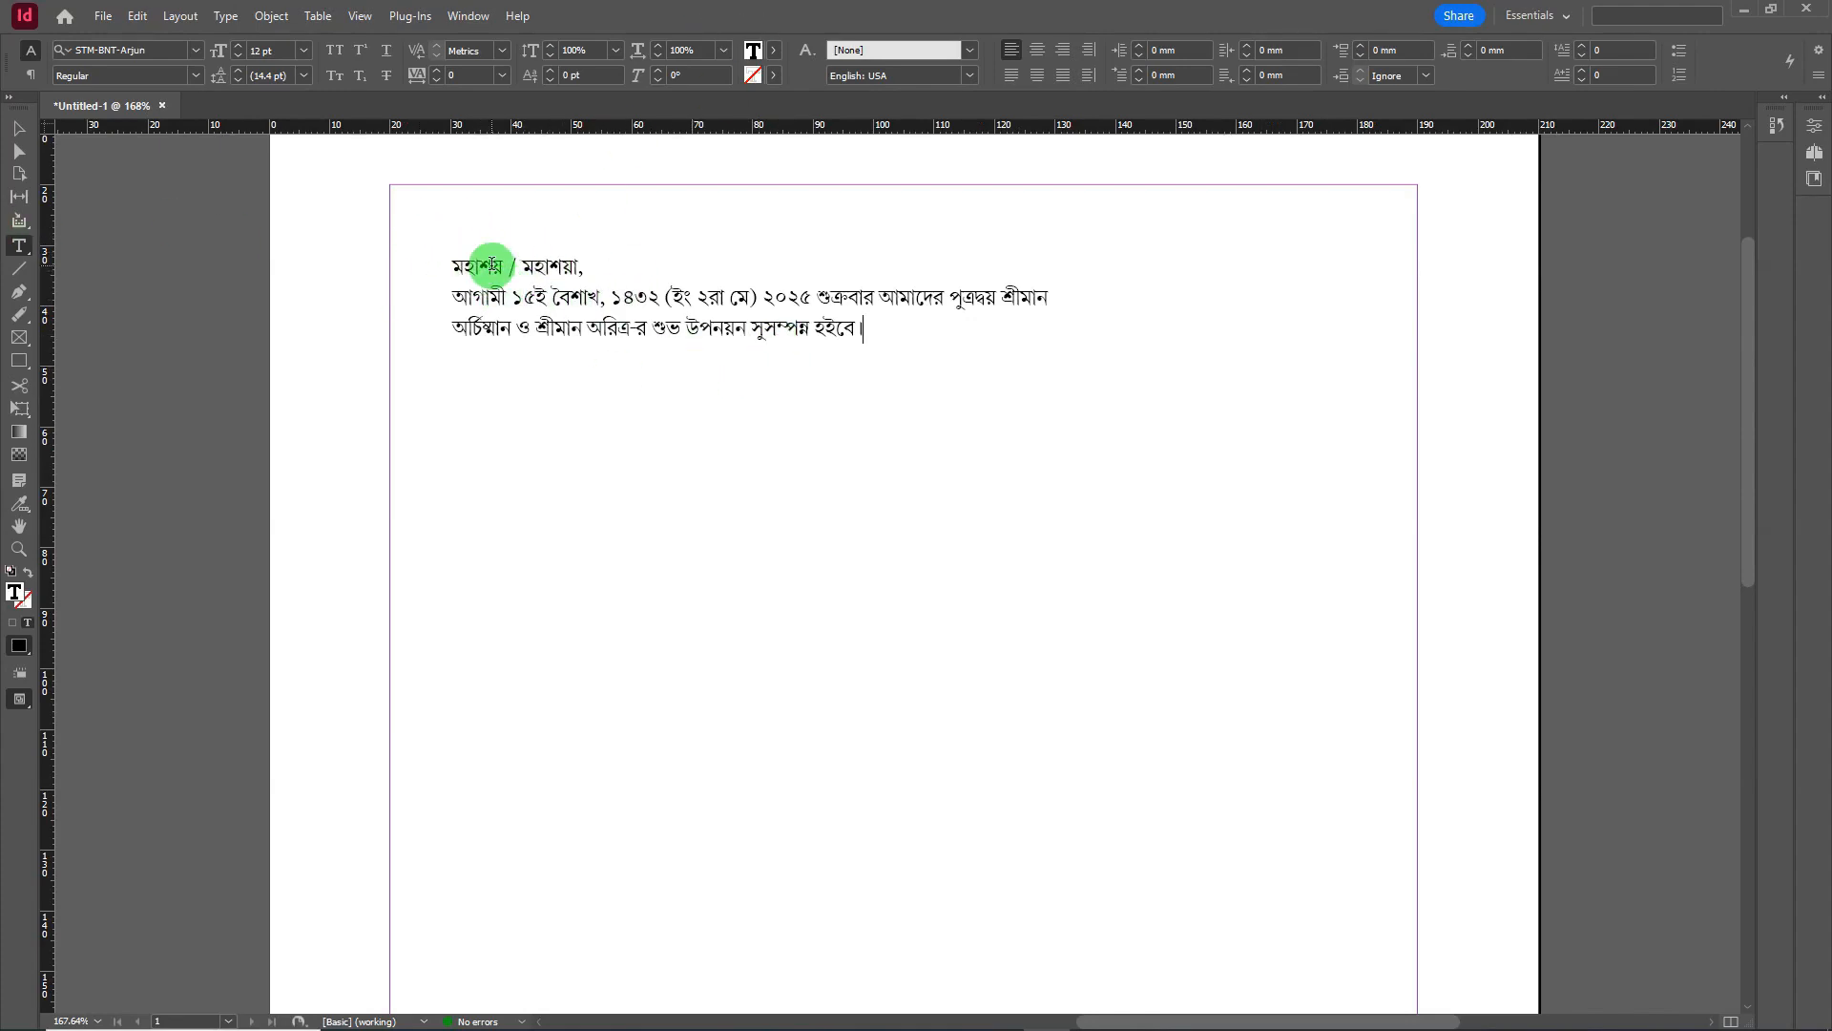
# - Shrink the Bengali text frame to fit its three lines and nudge it up-left
pyautogui.moveTo(492, 268); pyautogui.dragTo(723, 329)
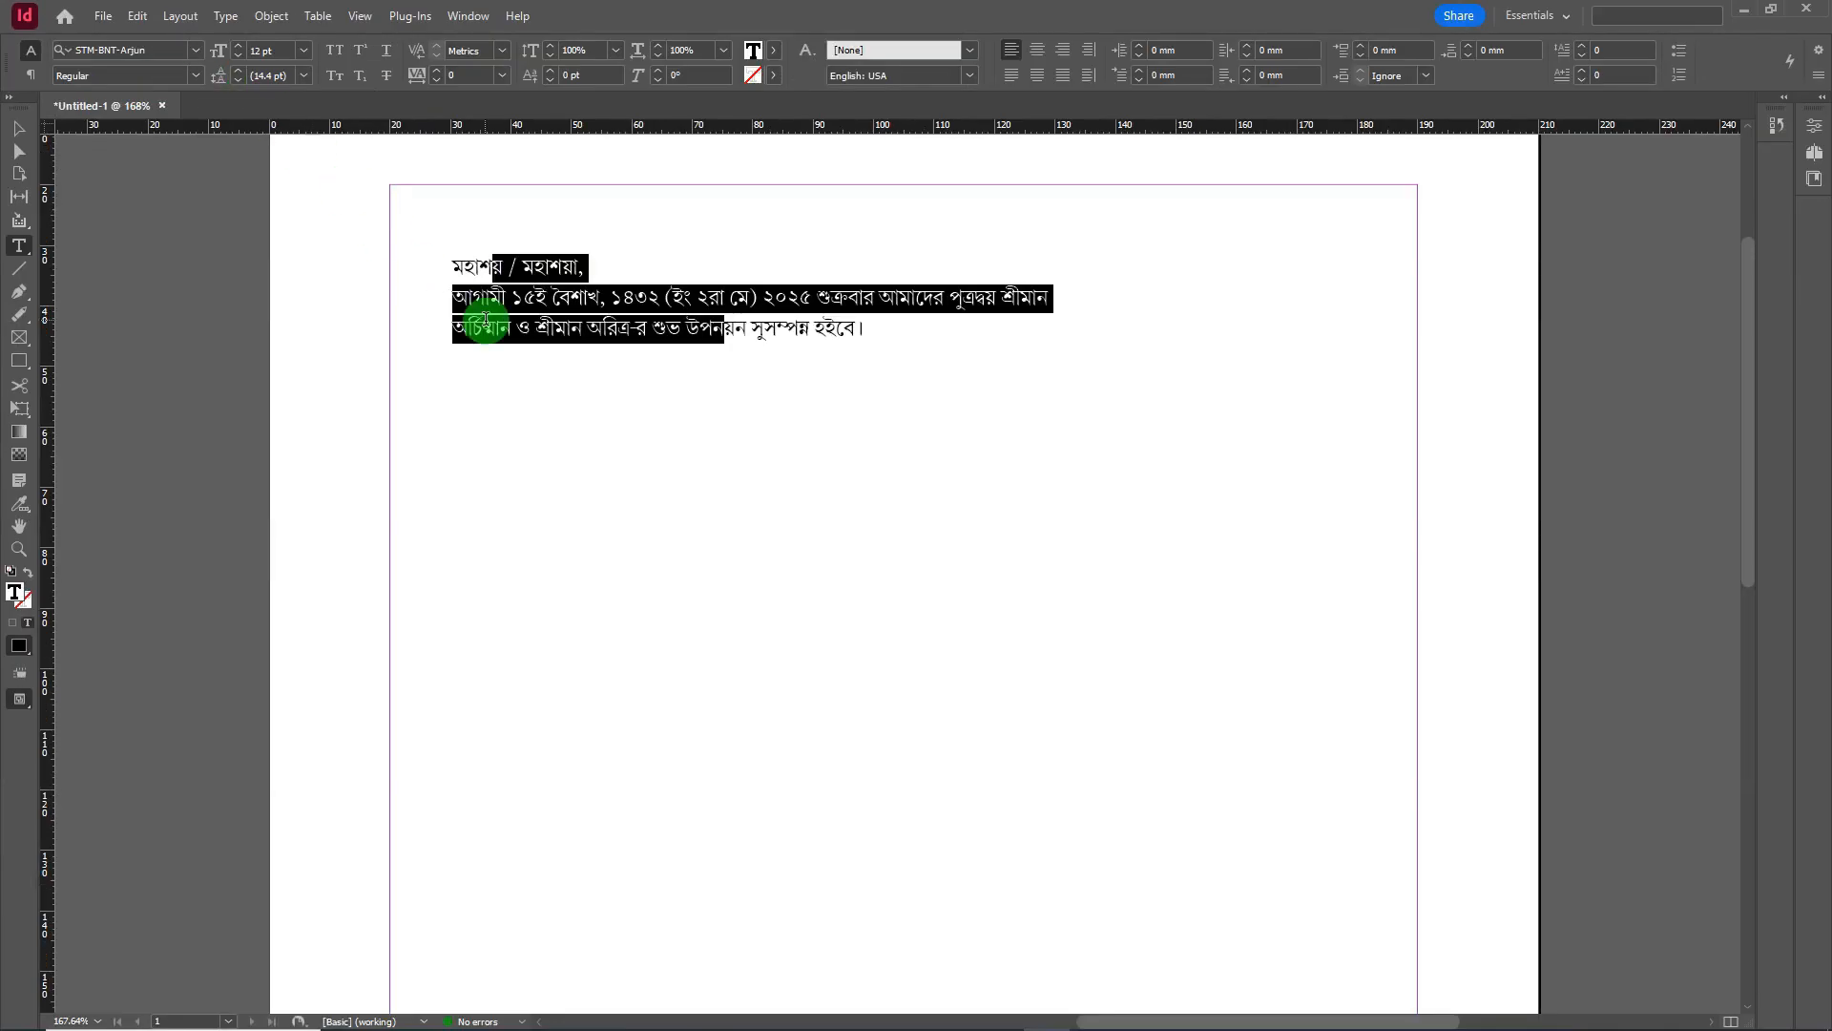
pyautogui.click(38, 256)
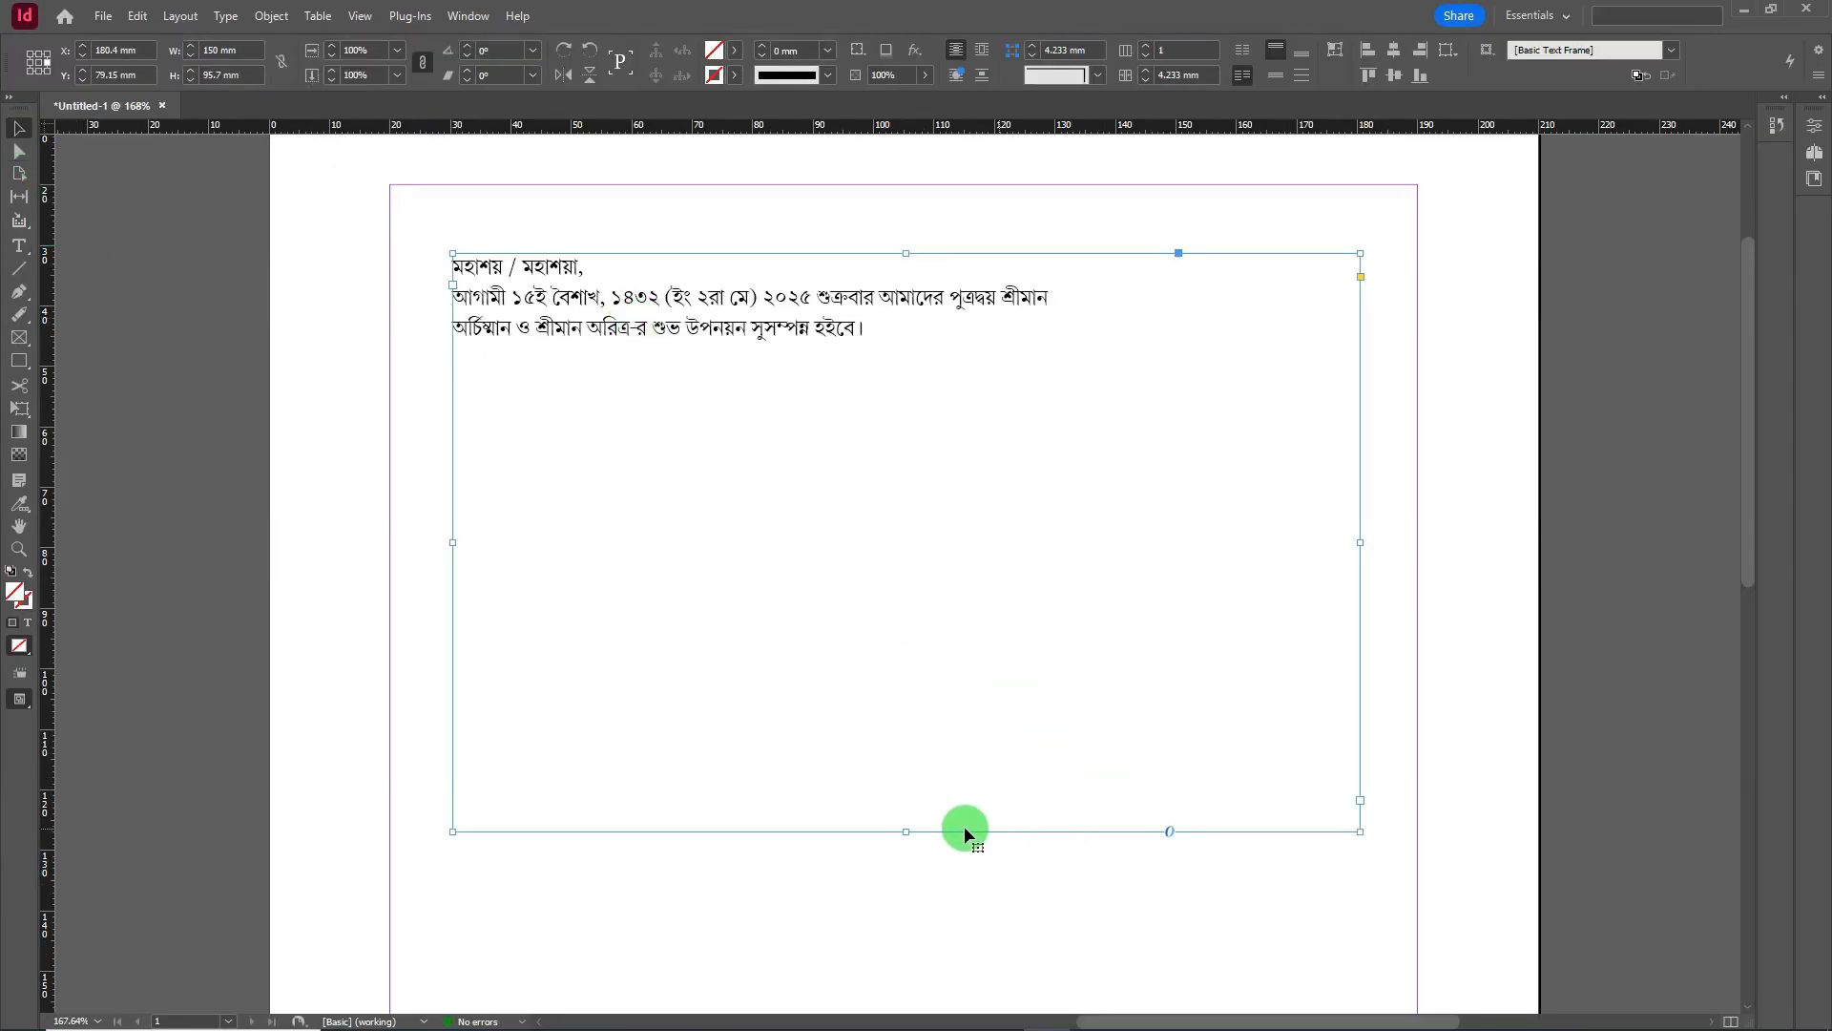
pyautogui.moveTo(906, 830); pyautogui.dragTo(814, 354)
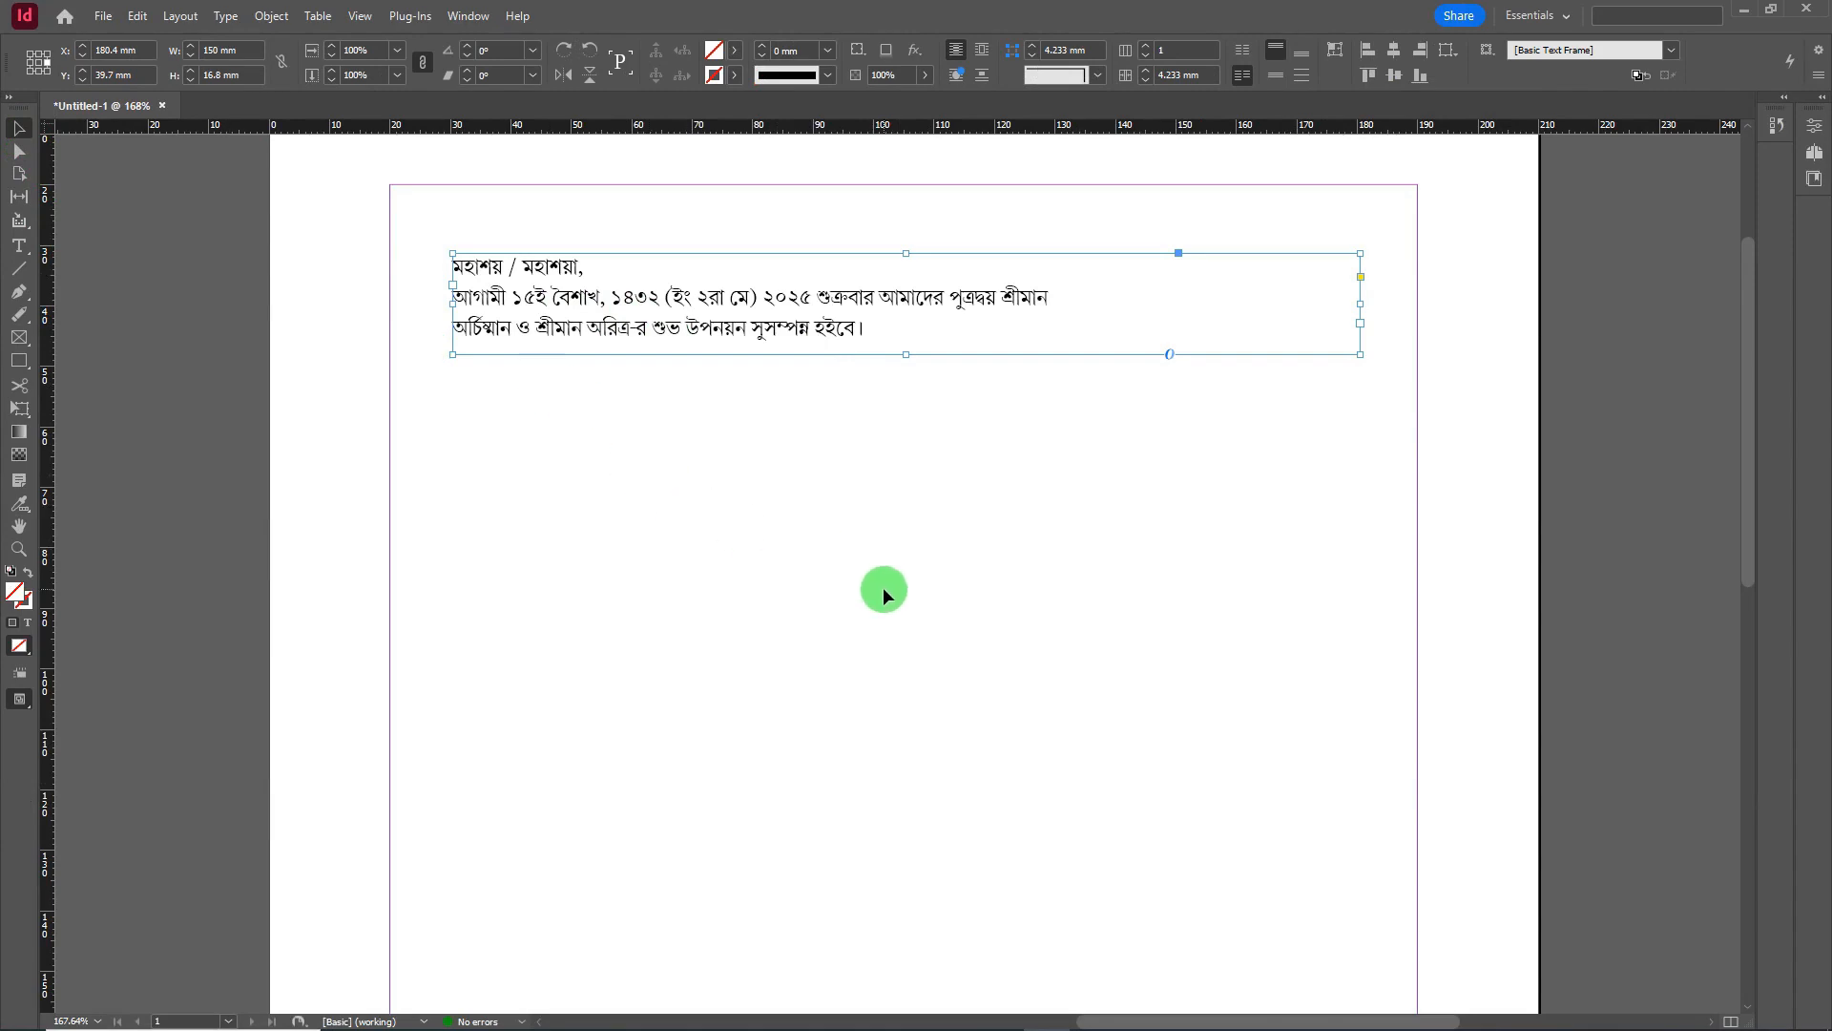
pyautogui.scroll(3, 883, 586)
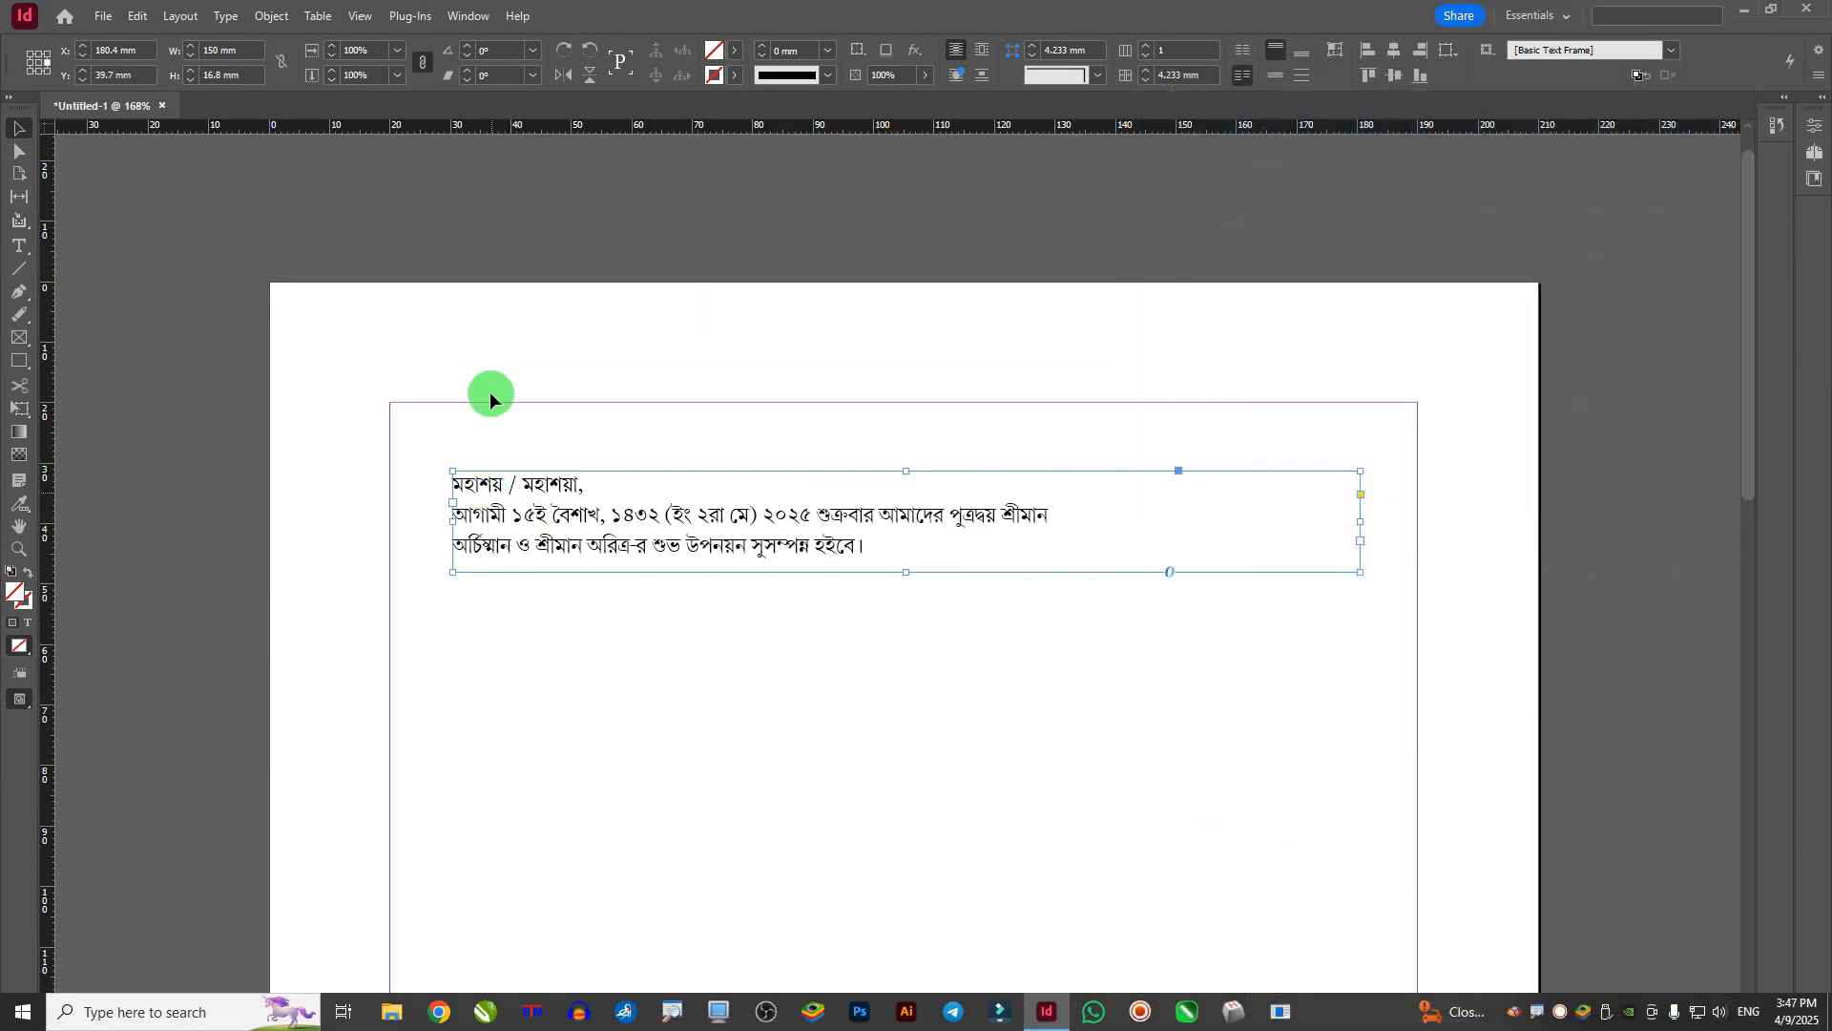
pyautogui.click(489, 391)
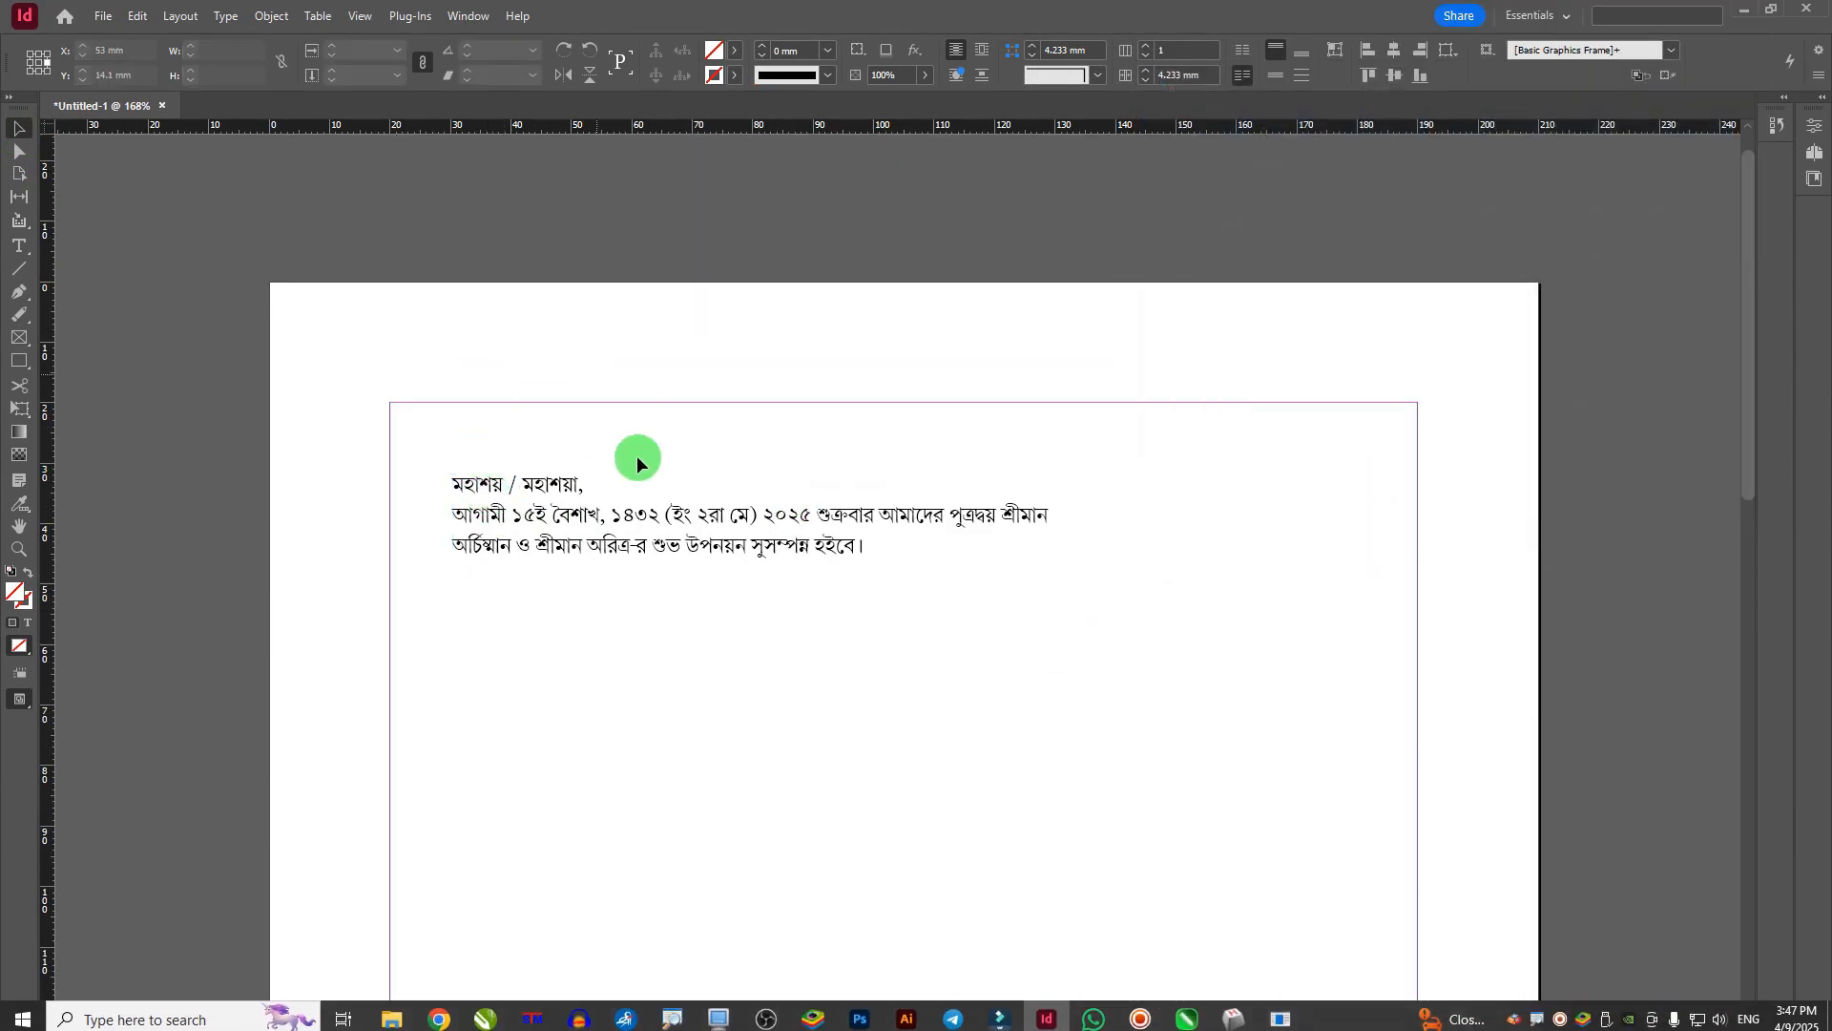
pyautogui.moveTo(591, 513); pyautogui.dragTo(582, 483)
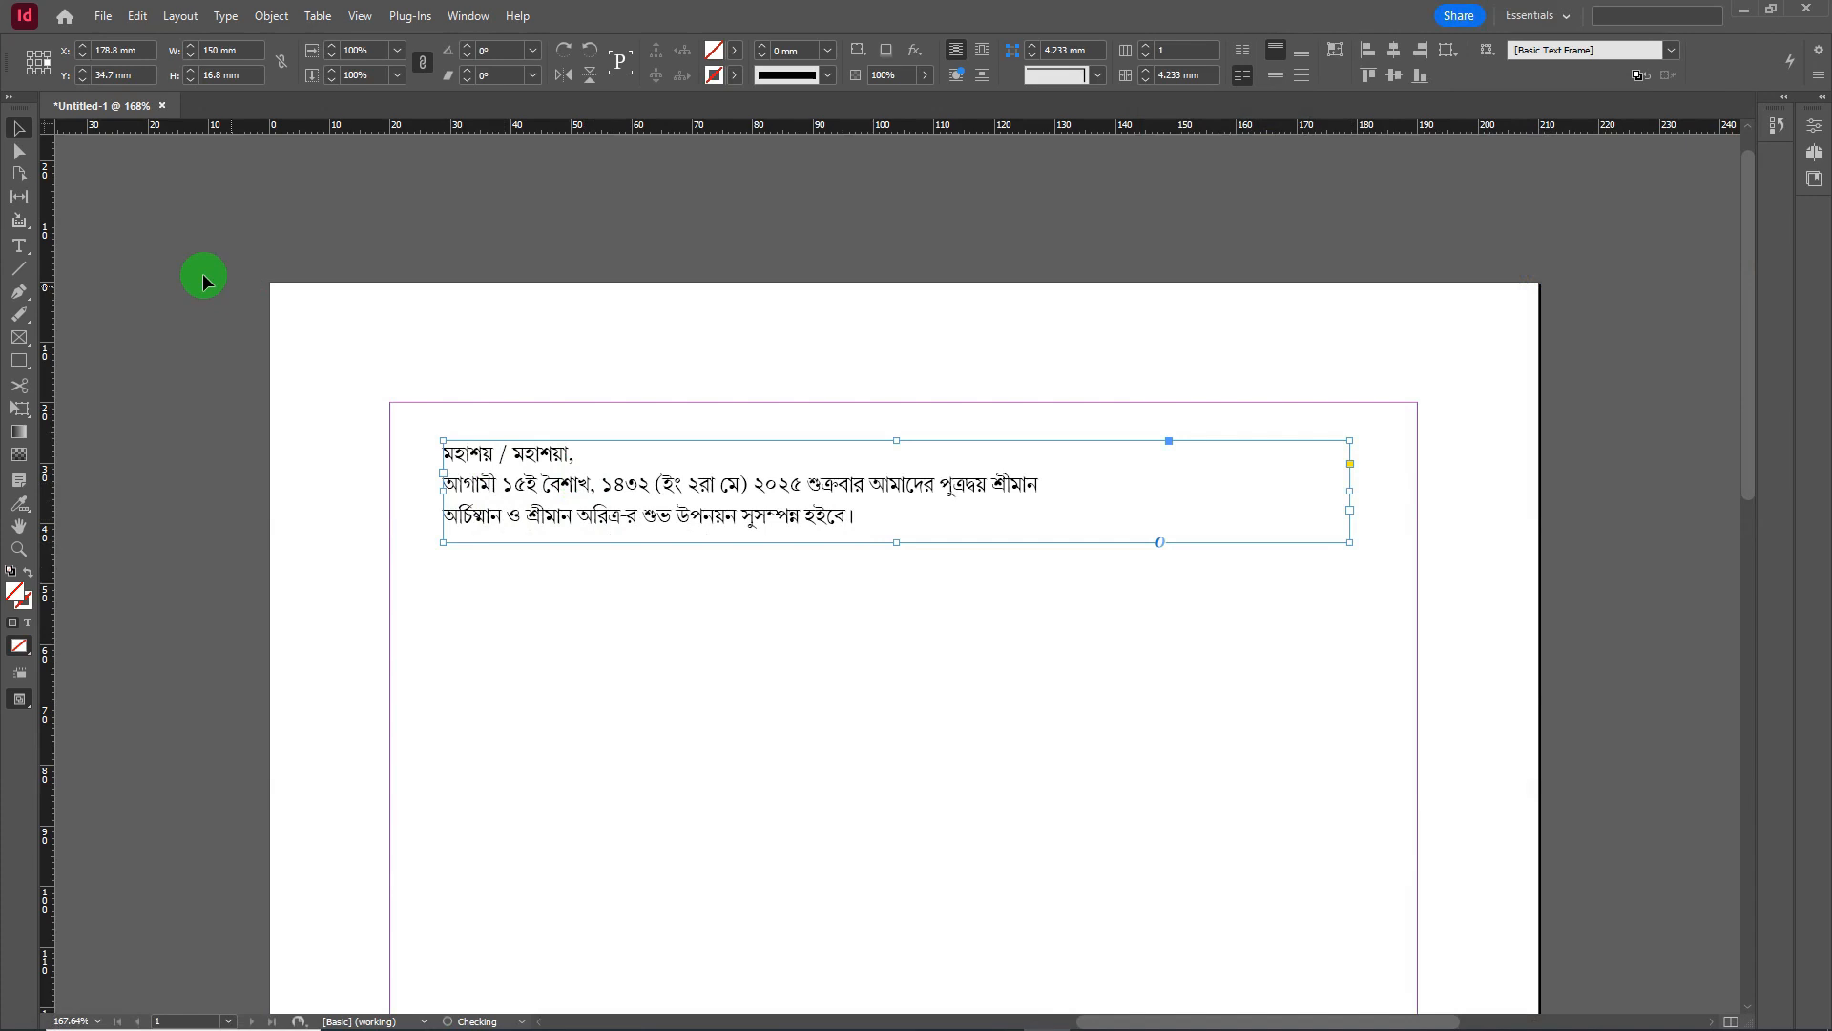
# - Draw a new empty text frame, about 133 × 45 mm, below the paragraph
pyautogui.click(18, 245)
pyautogui.moveTo(444, 569); pyautogui.dragTo(1262, 846)
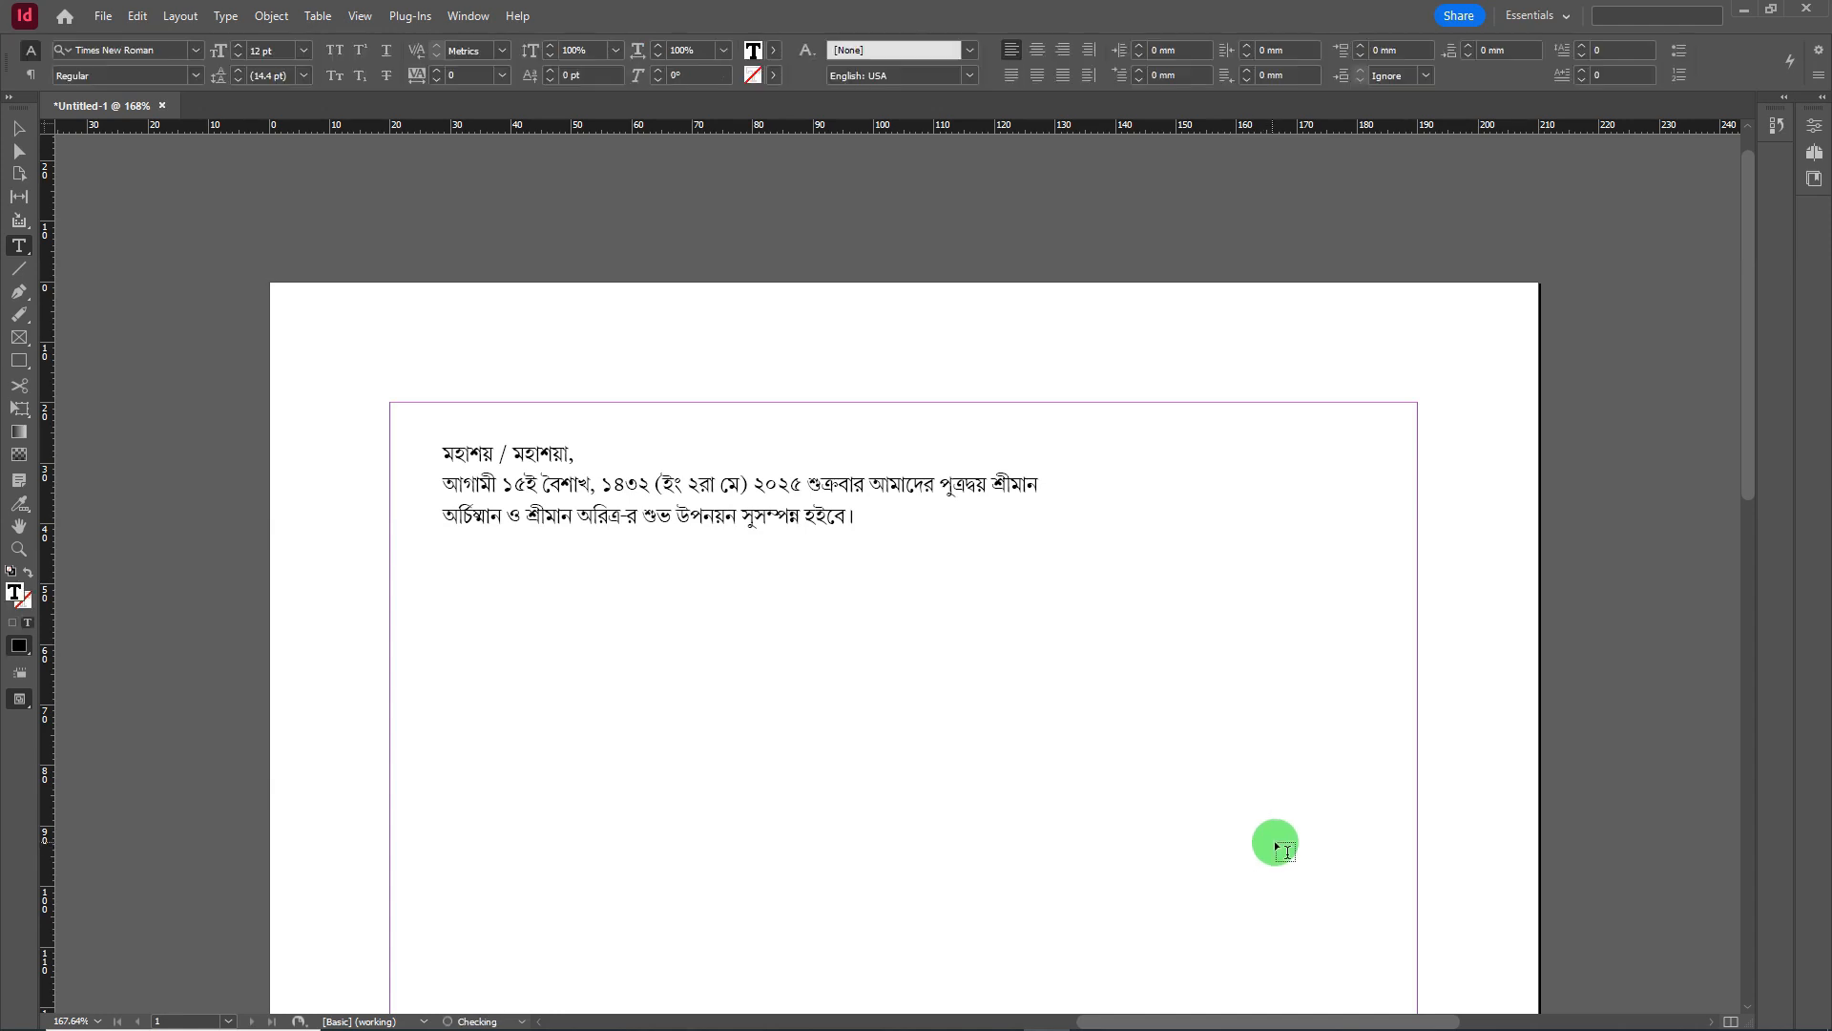
pyautogui.moveTo(1489, 1025)
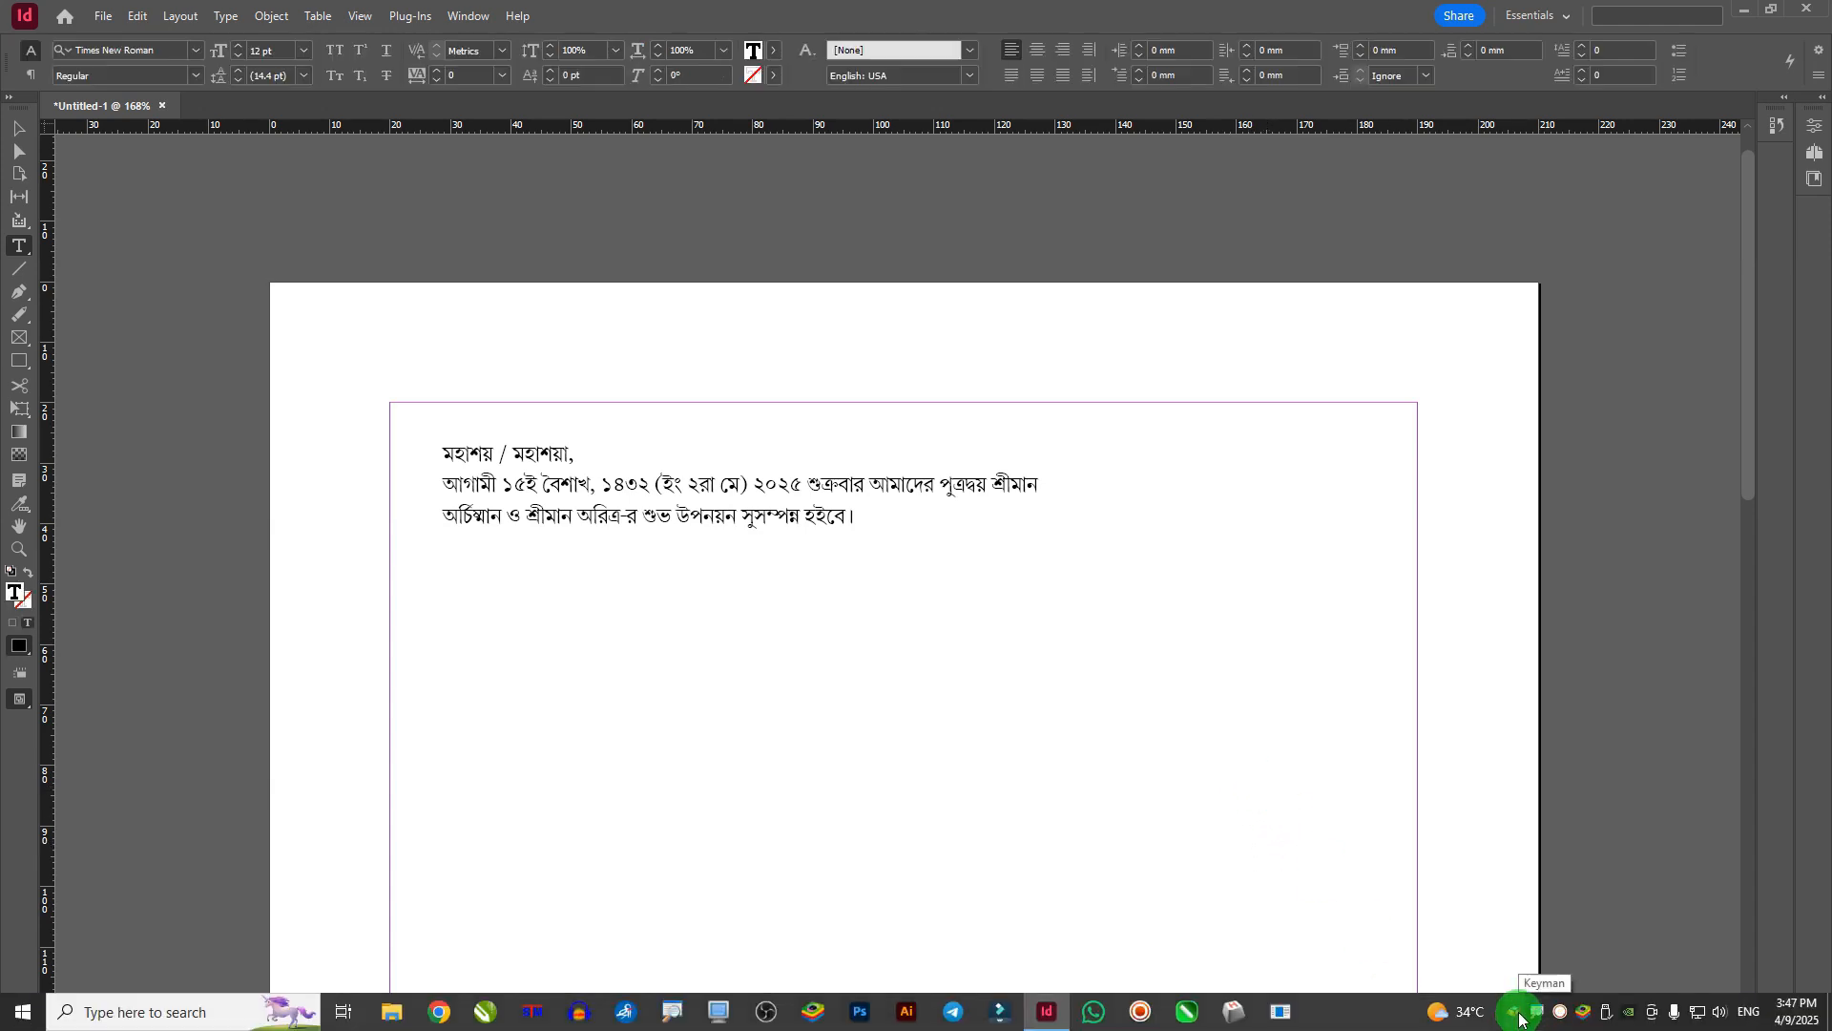
# - Switch to the Keyman Bengali keyboard and set the new frame's font to Kalpana Unicode
pyautogui.hotkey('alt', 'shift')
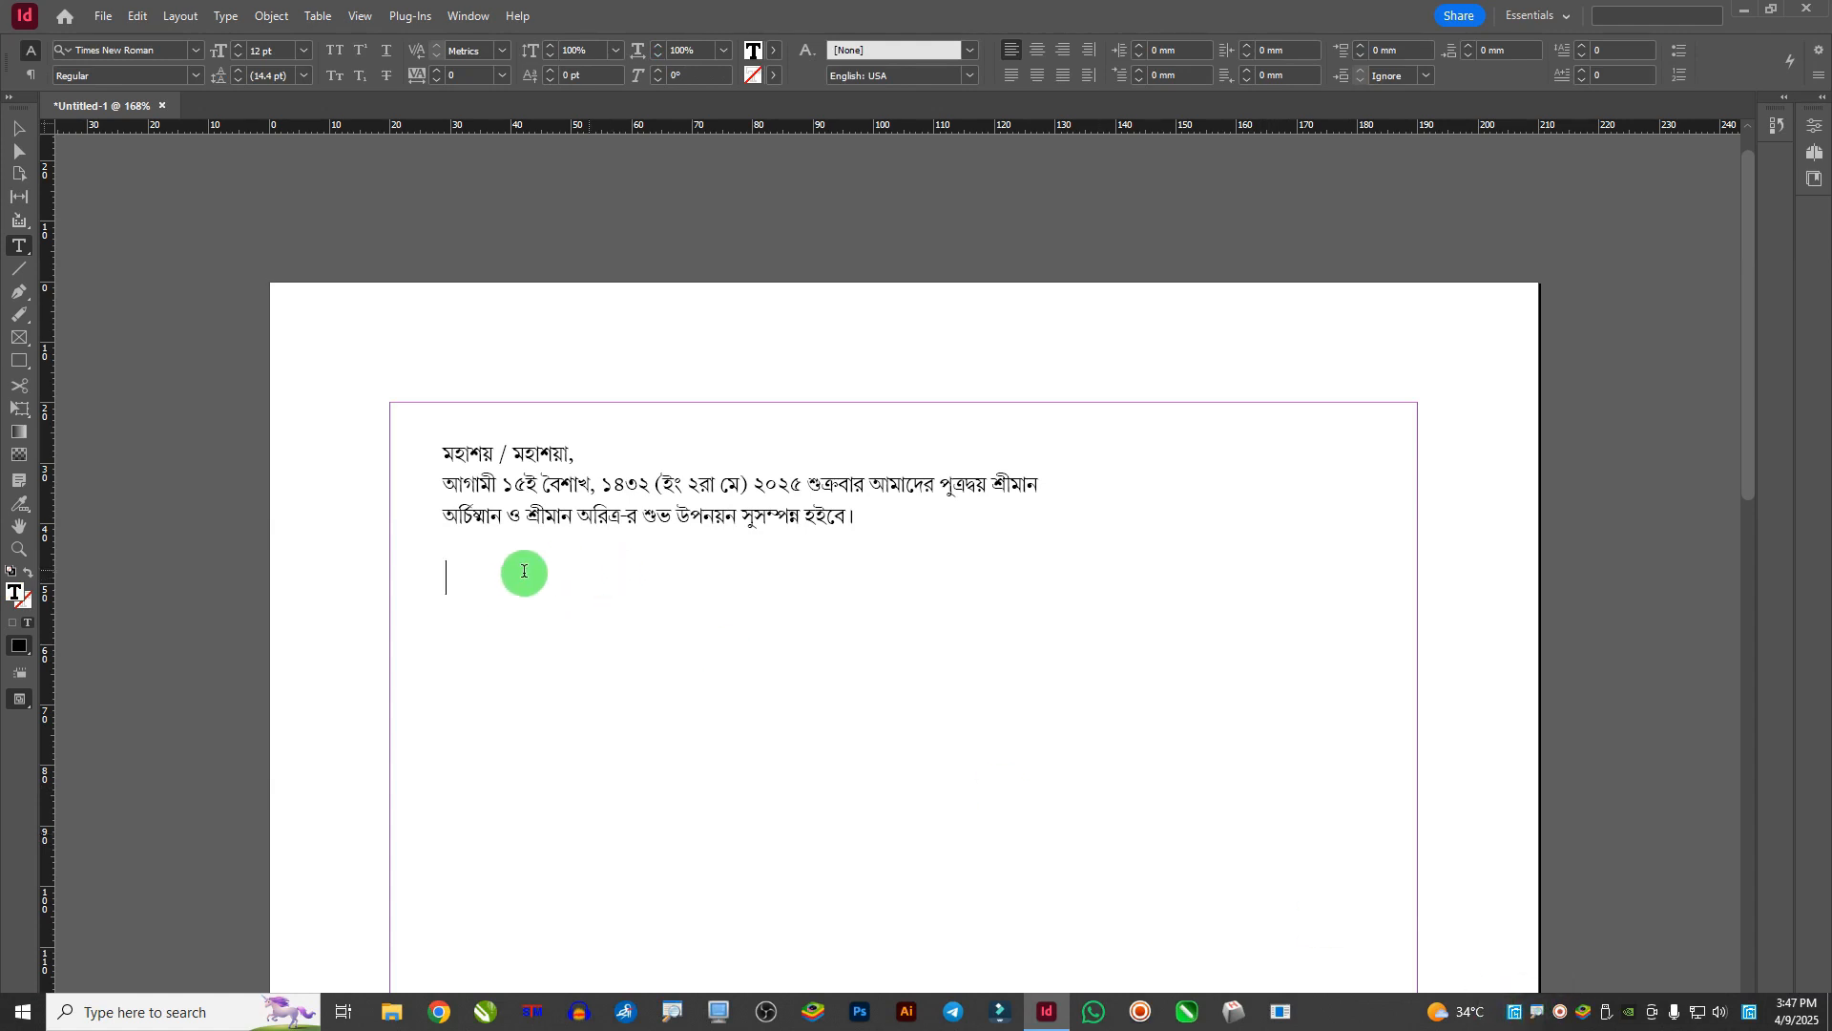
pyautogui.hotkey('ctrl', '4')
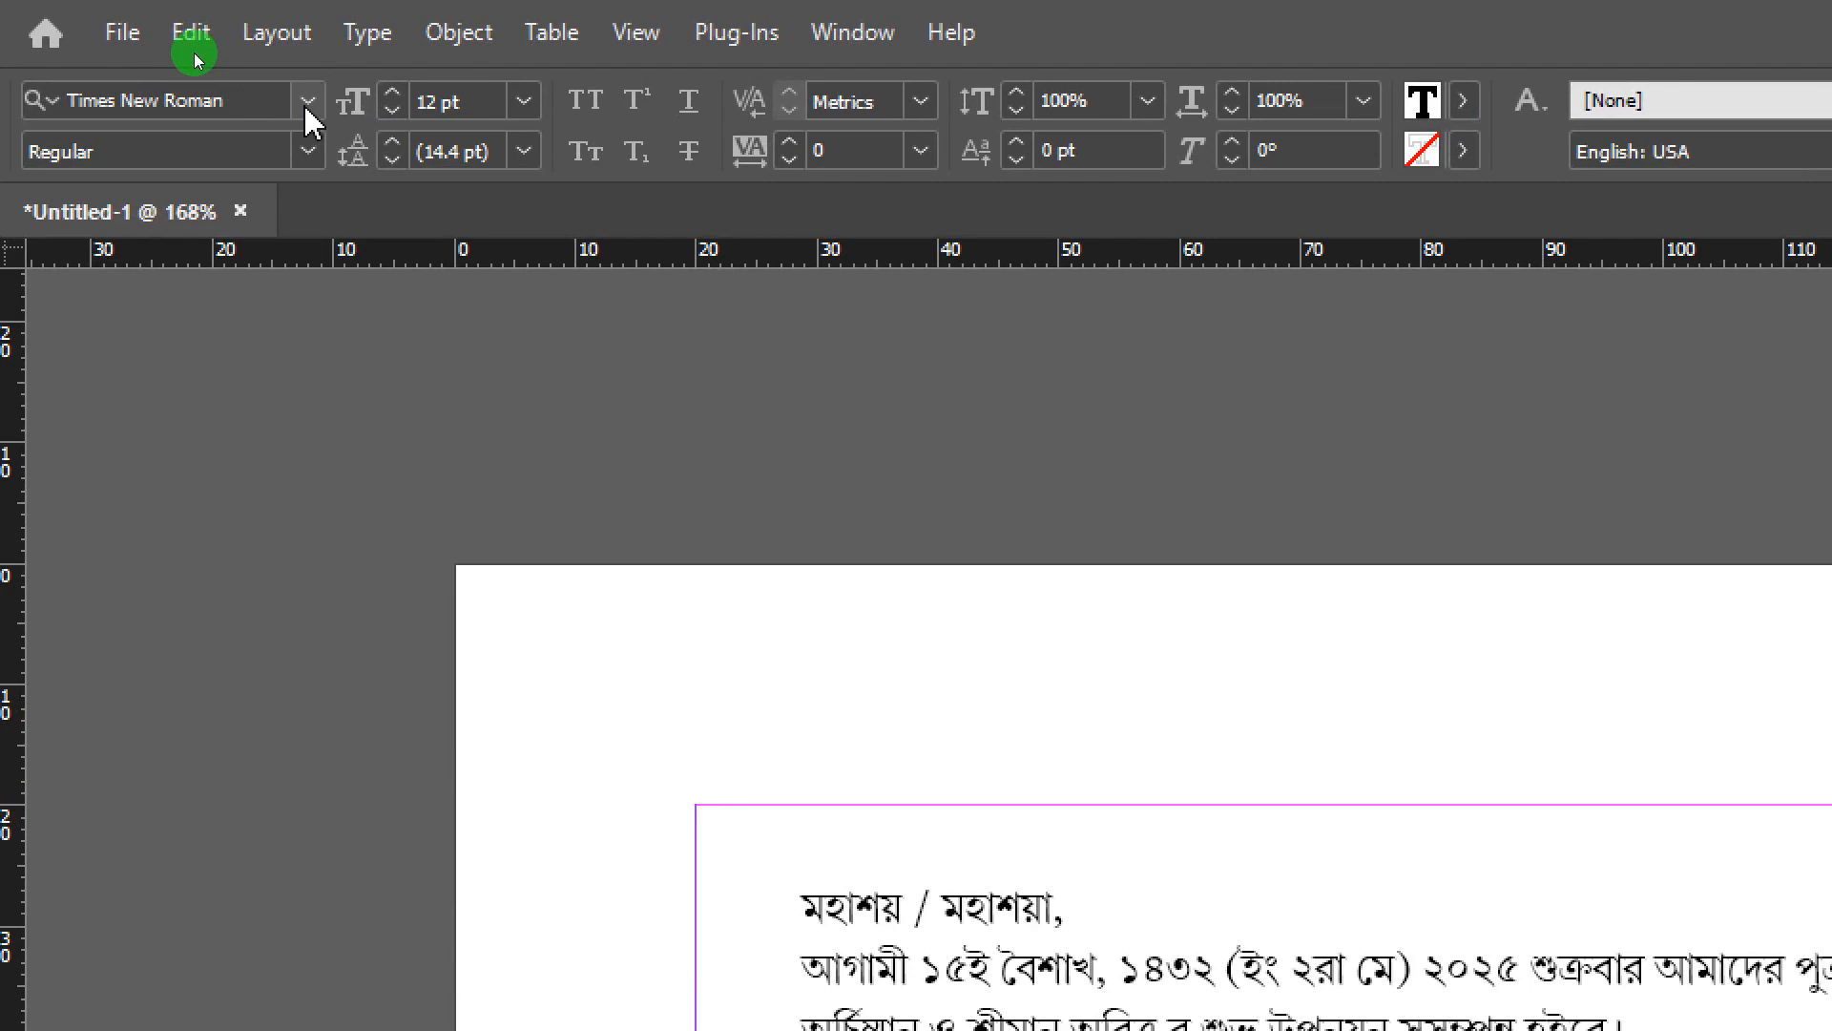
pyautogui.click(307, 101)
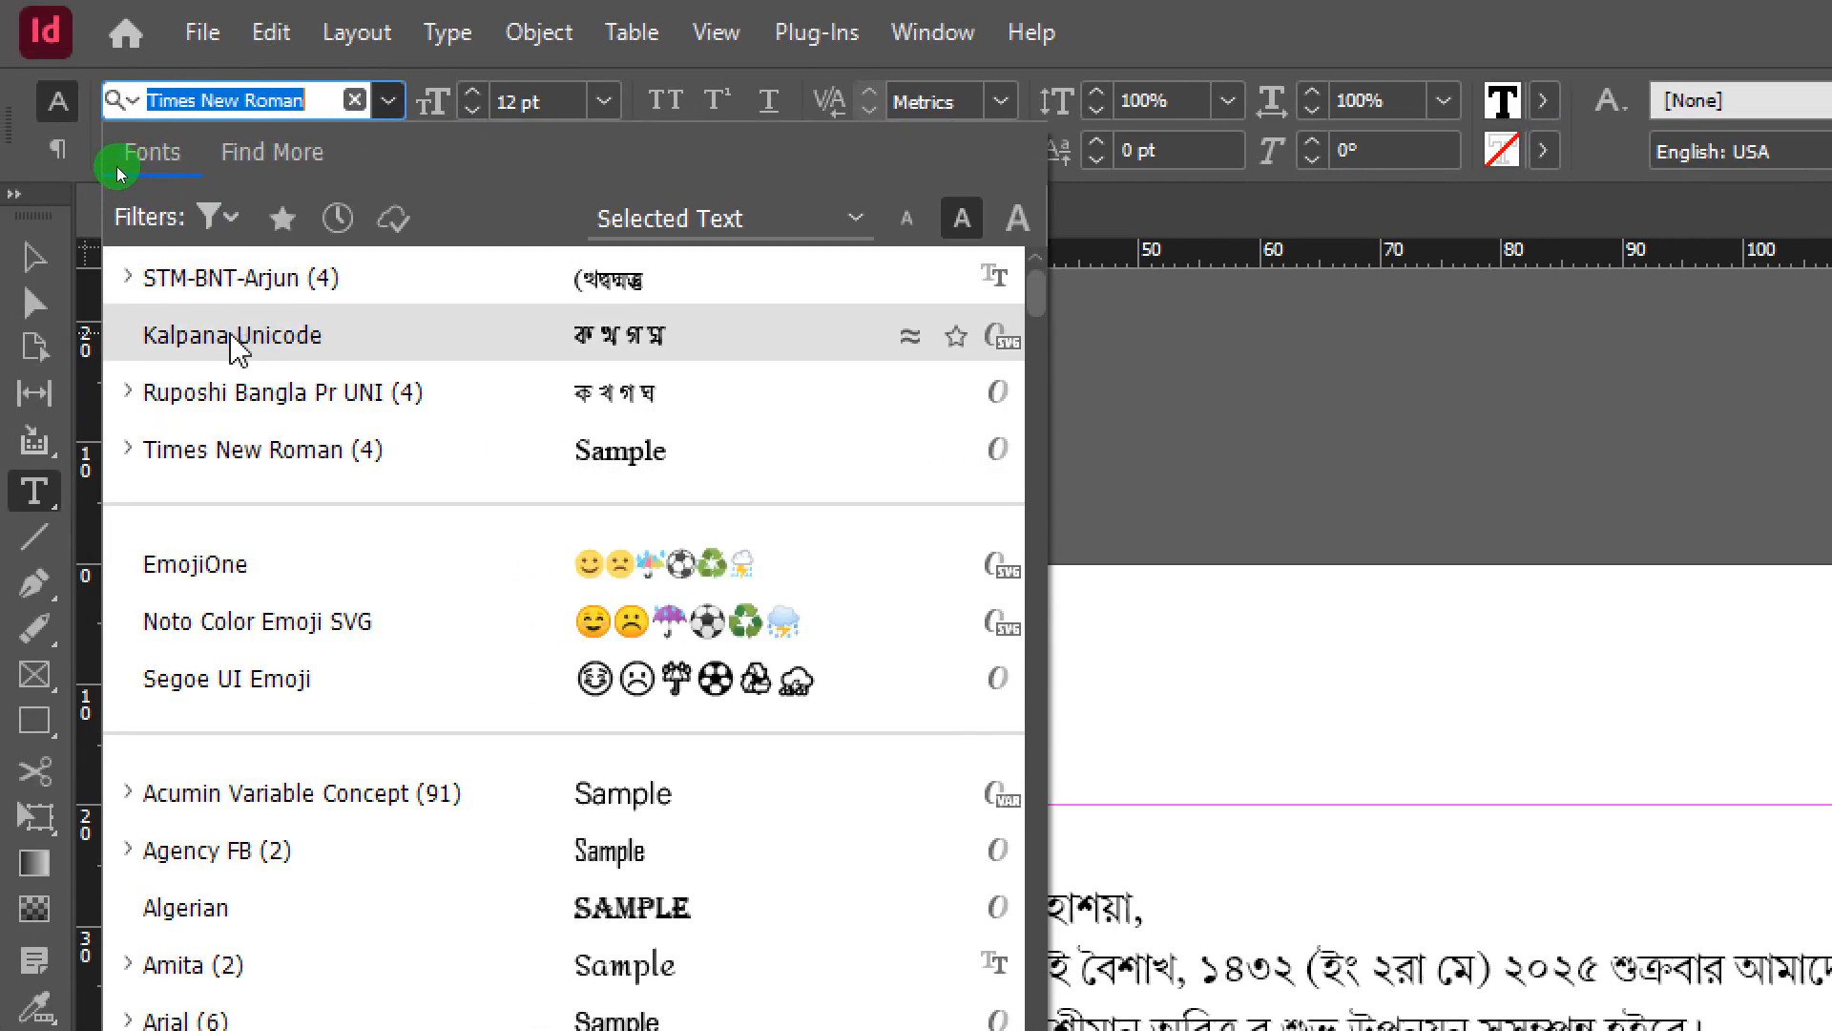
pyautogui.click(234, 336)
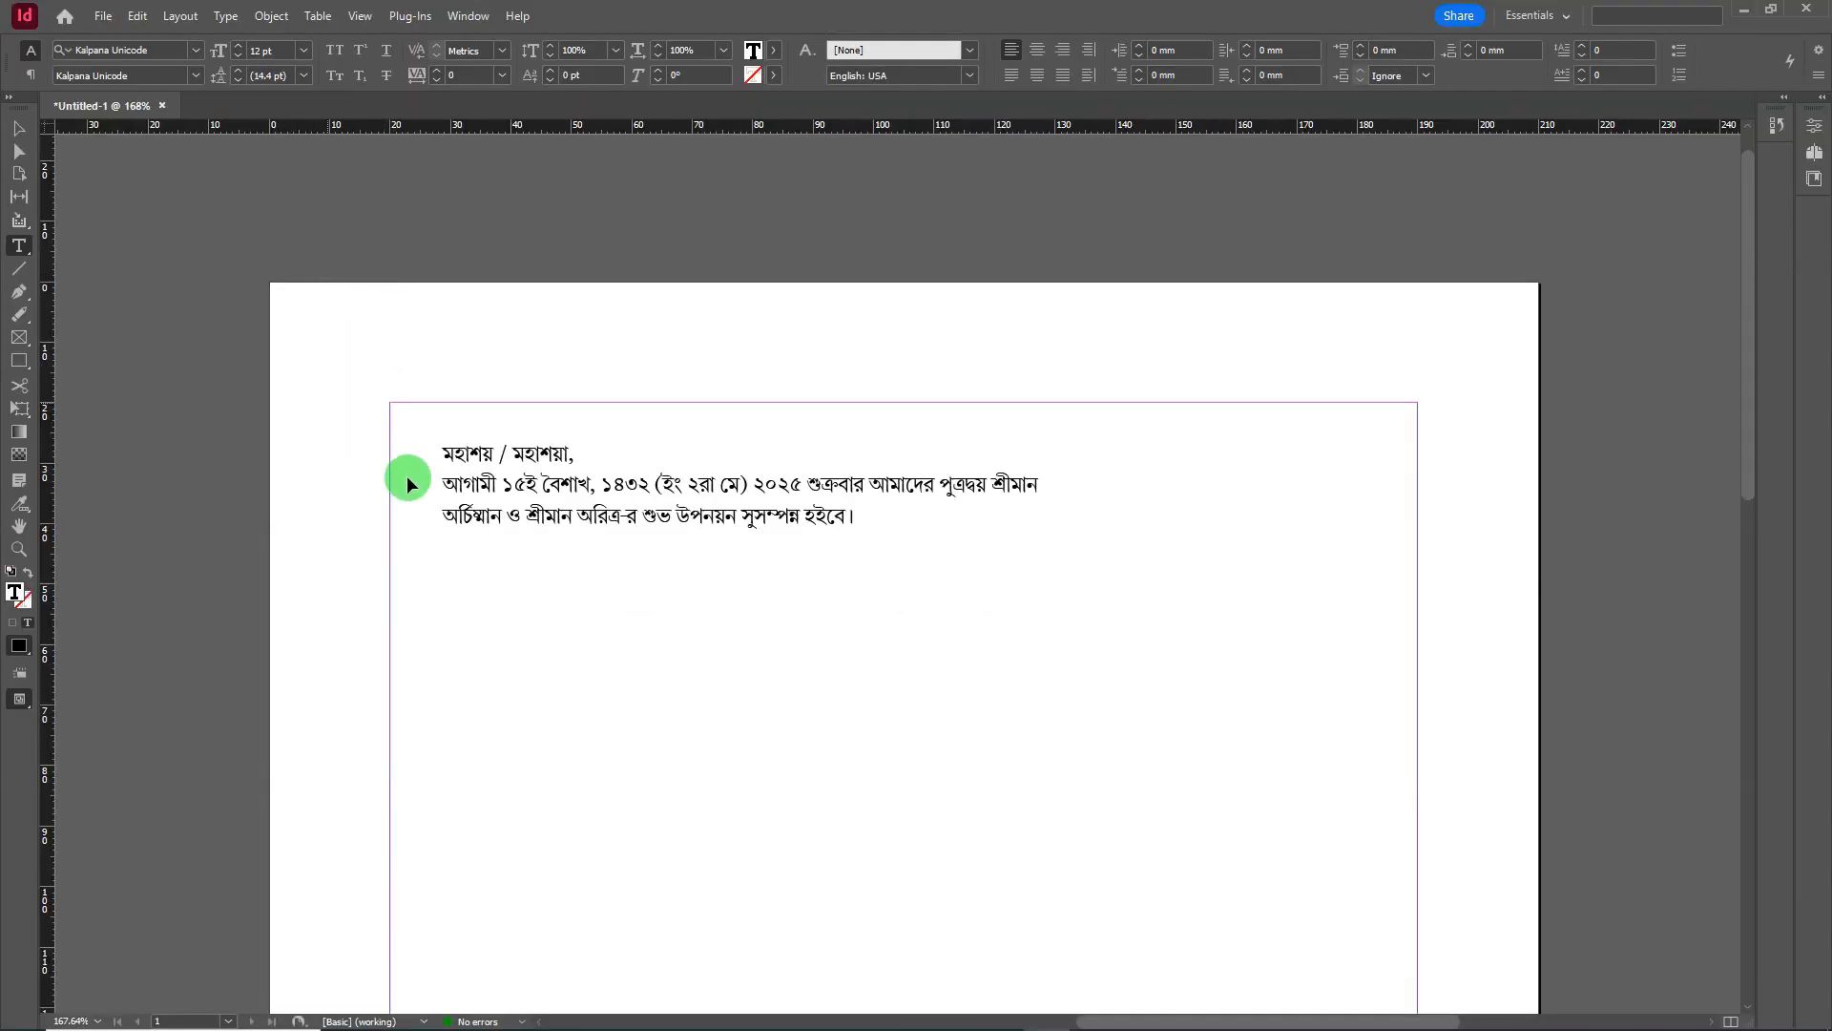
pyautogui.click(496, 599)
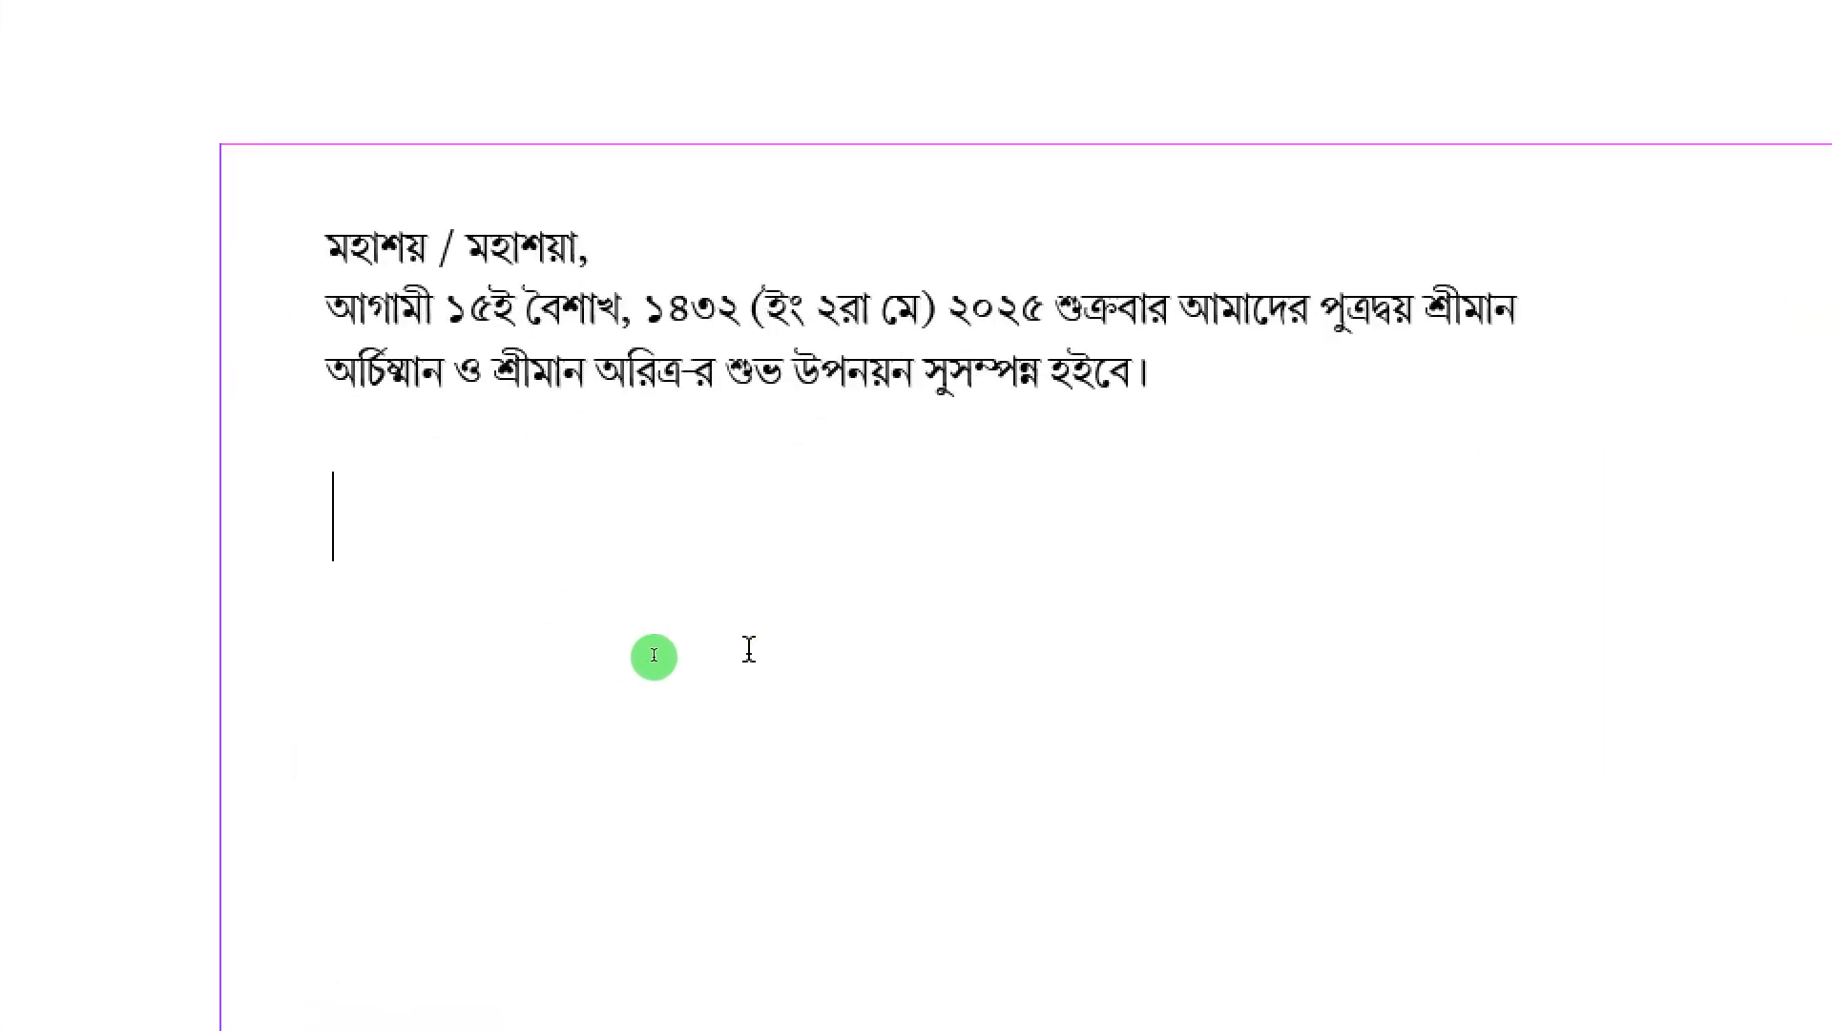
# - Type 'মহাশয় / মহাশয়া,' then the next line 'আগামী ১৫ই বৈশাখ ১৪৩২ (ইং ২রা মে) ২০২৫'
pyautogui.write('মহাশয়')
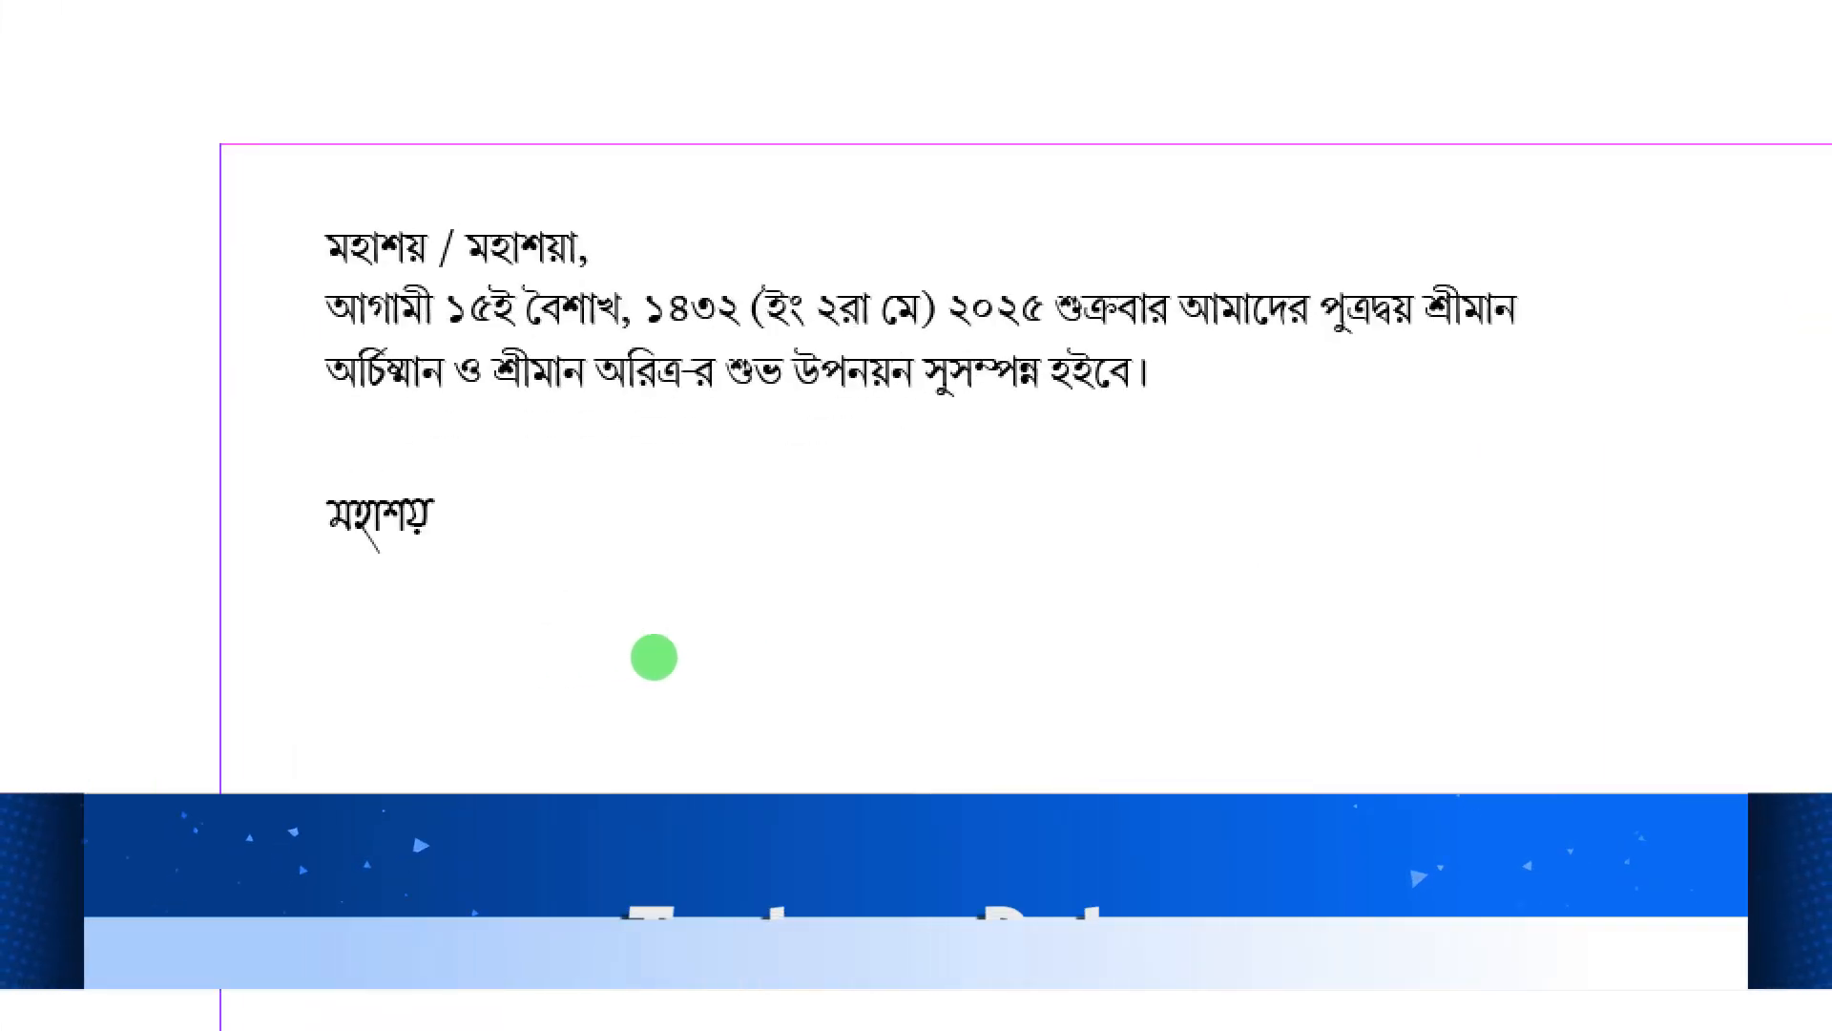
pyautogui.write(' /')
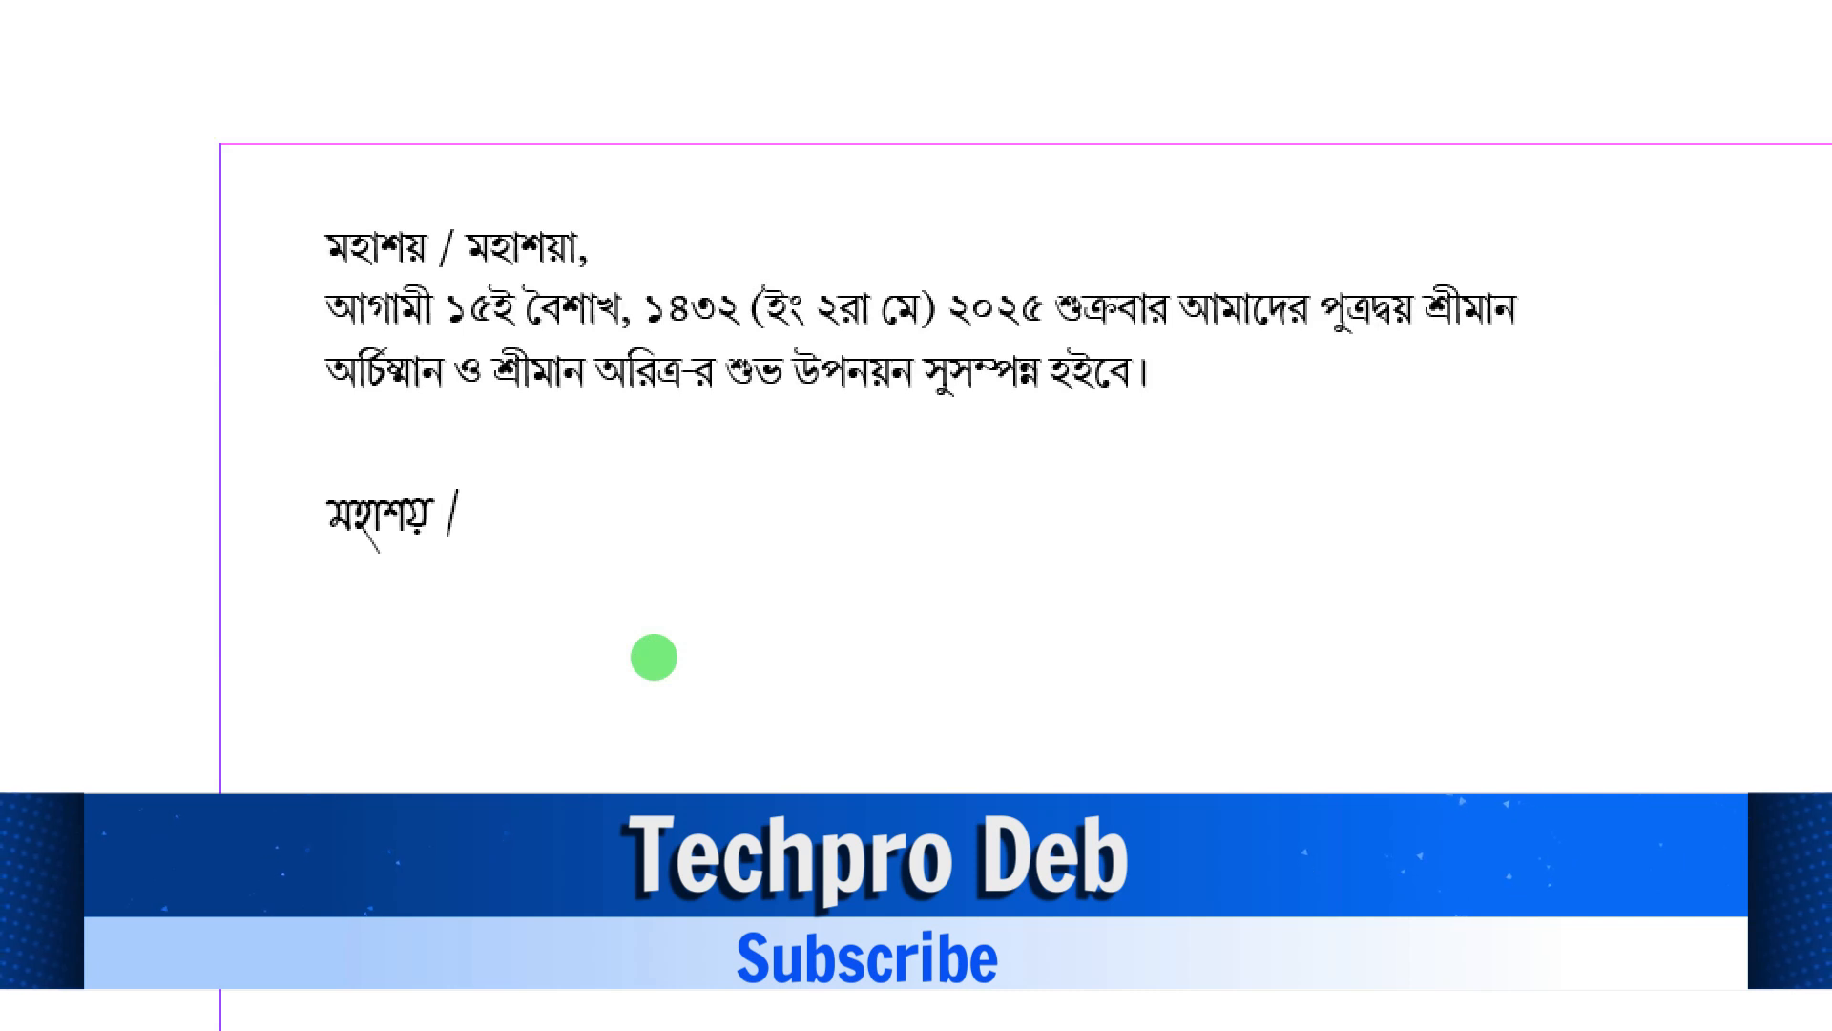
pyautogui.write(' মহাশয়া,')
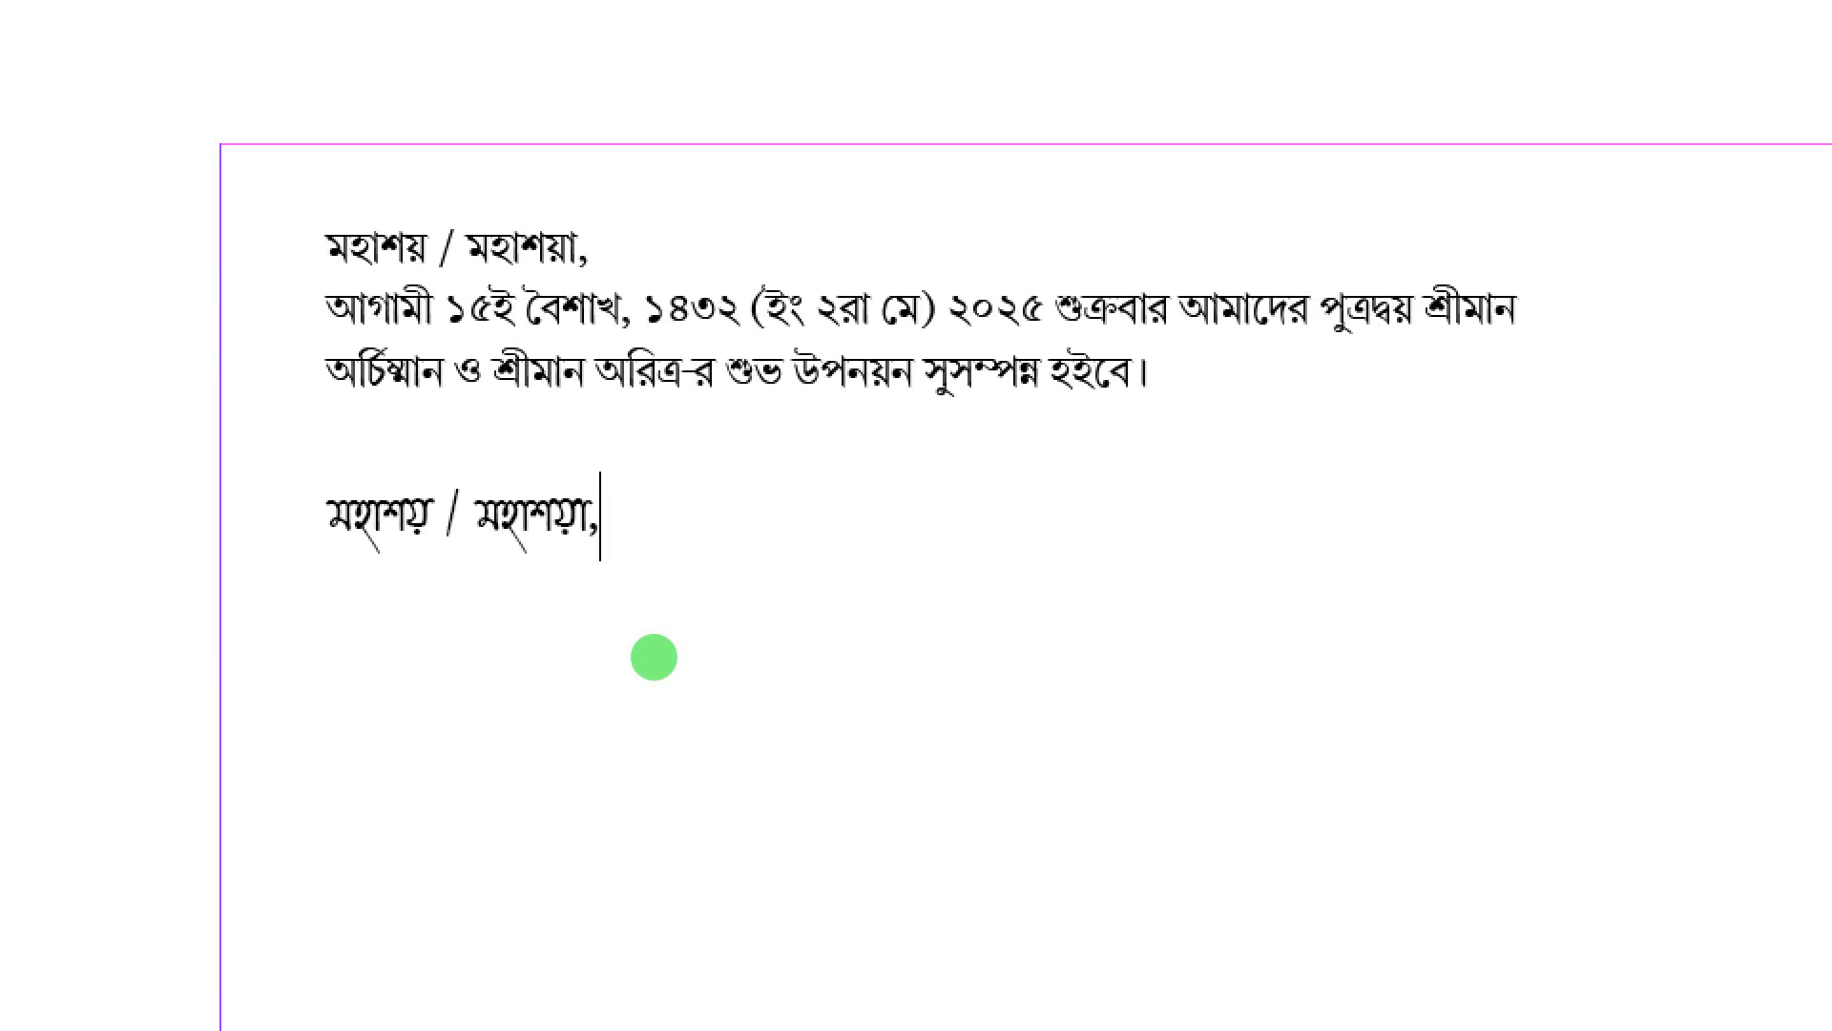
pyautogui.press('Return')
pyautogui.write('আগামী ')
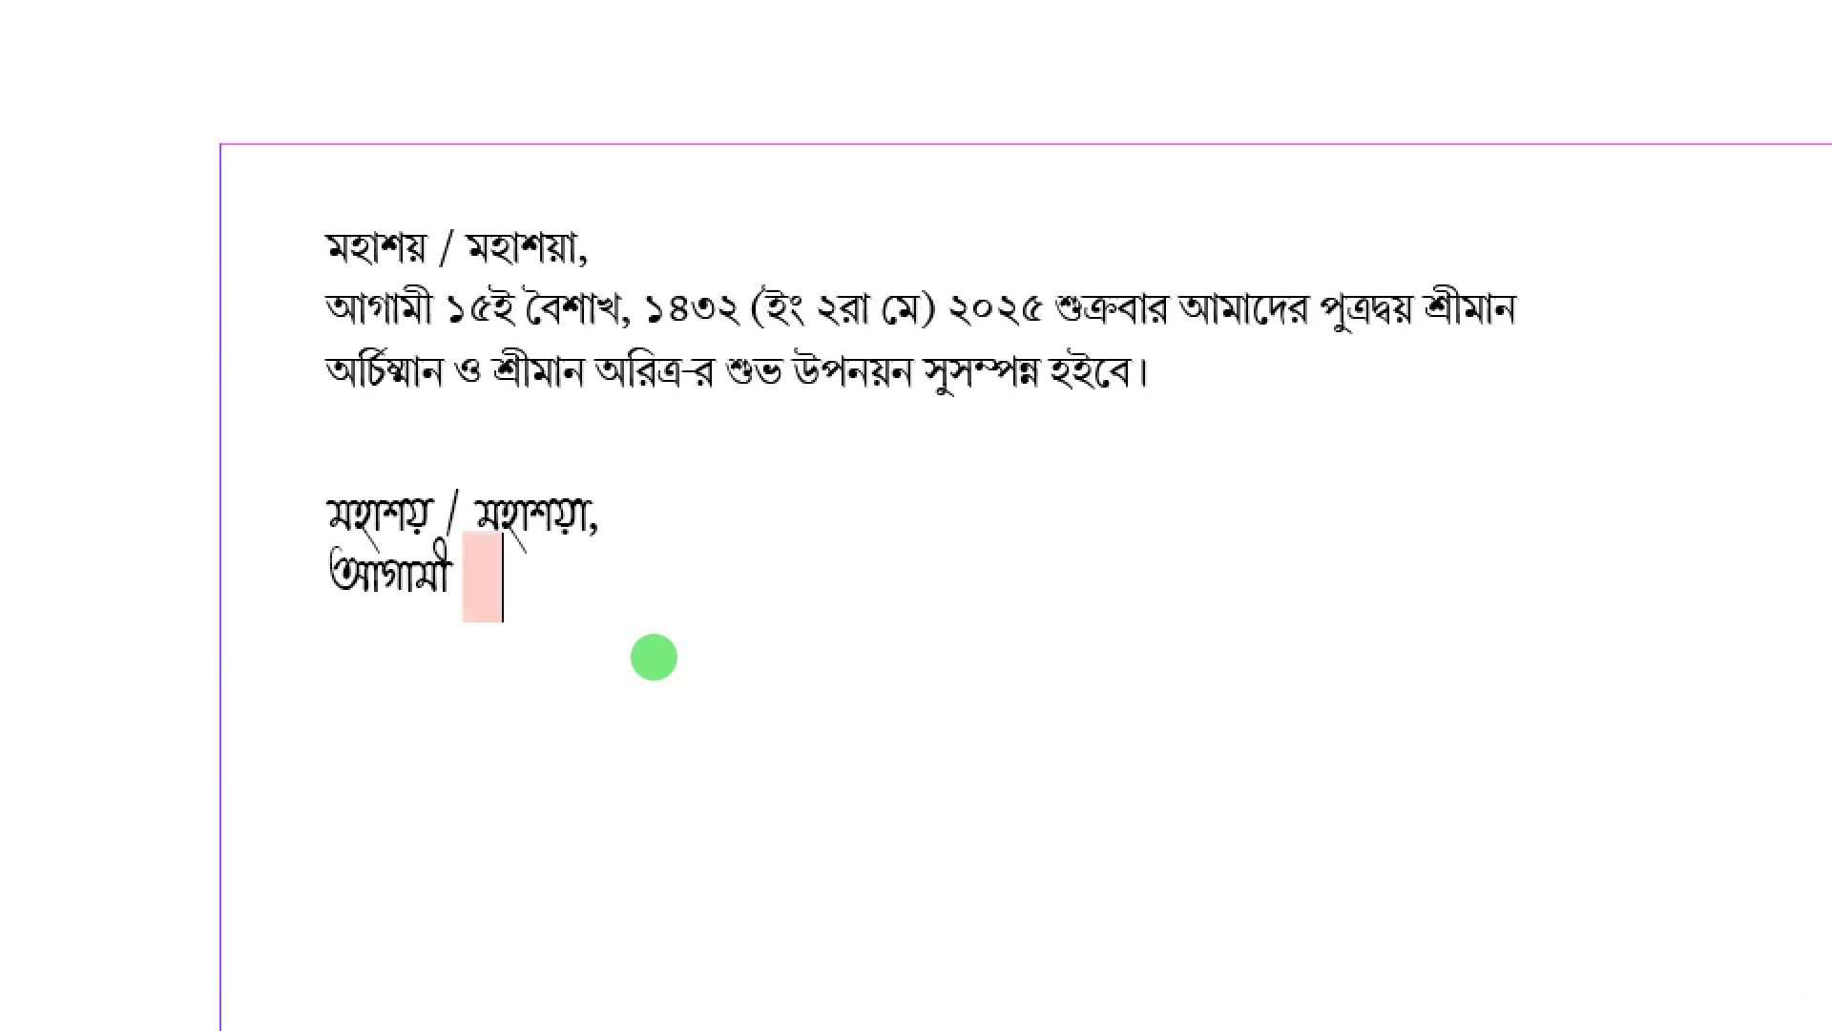
pyautogui.write('১৫')
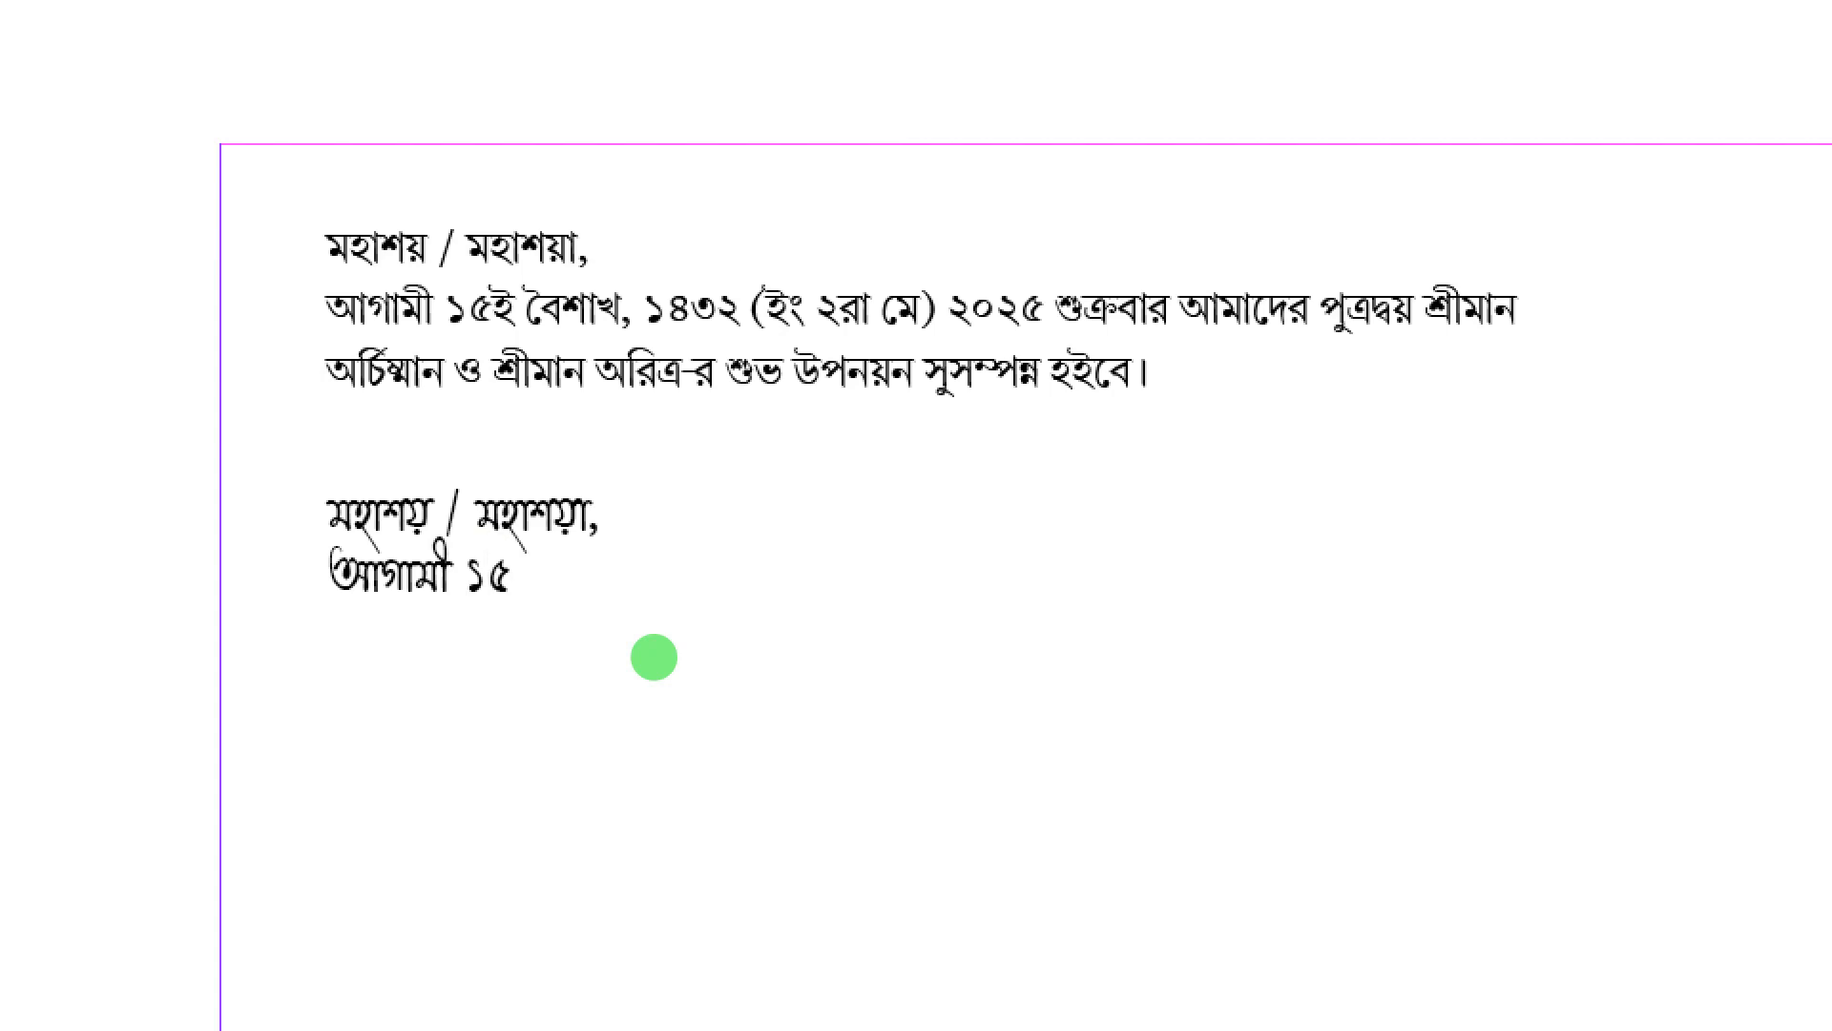
pyautogui.write('ই বৈশাখ')
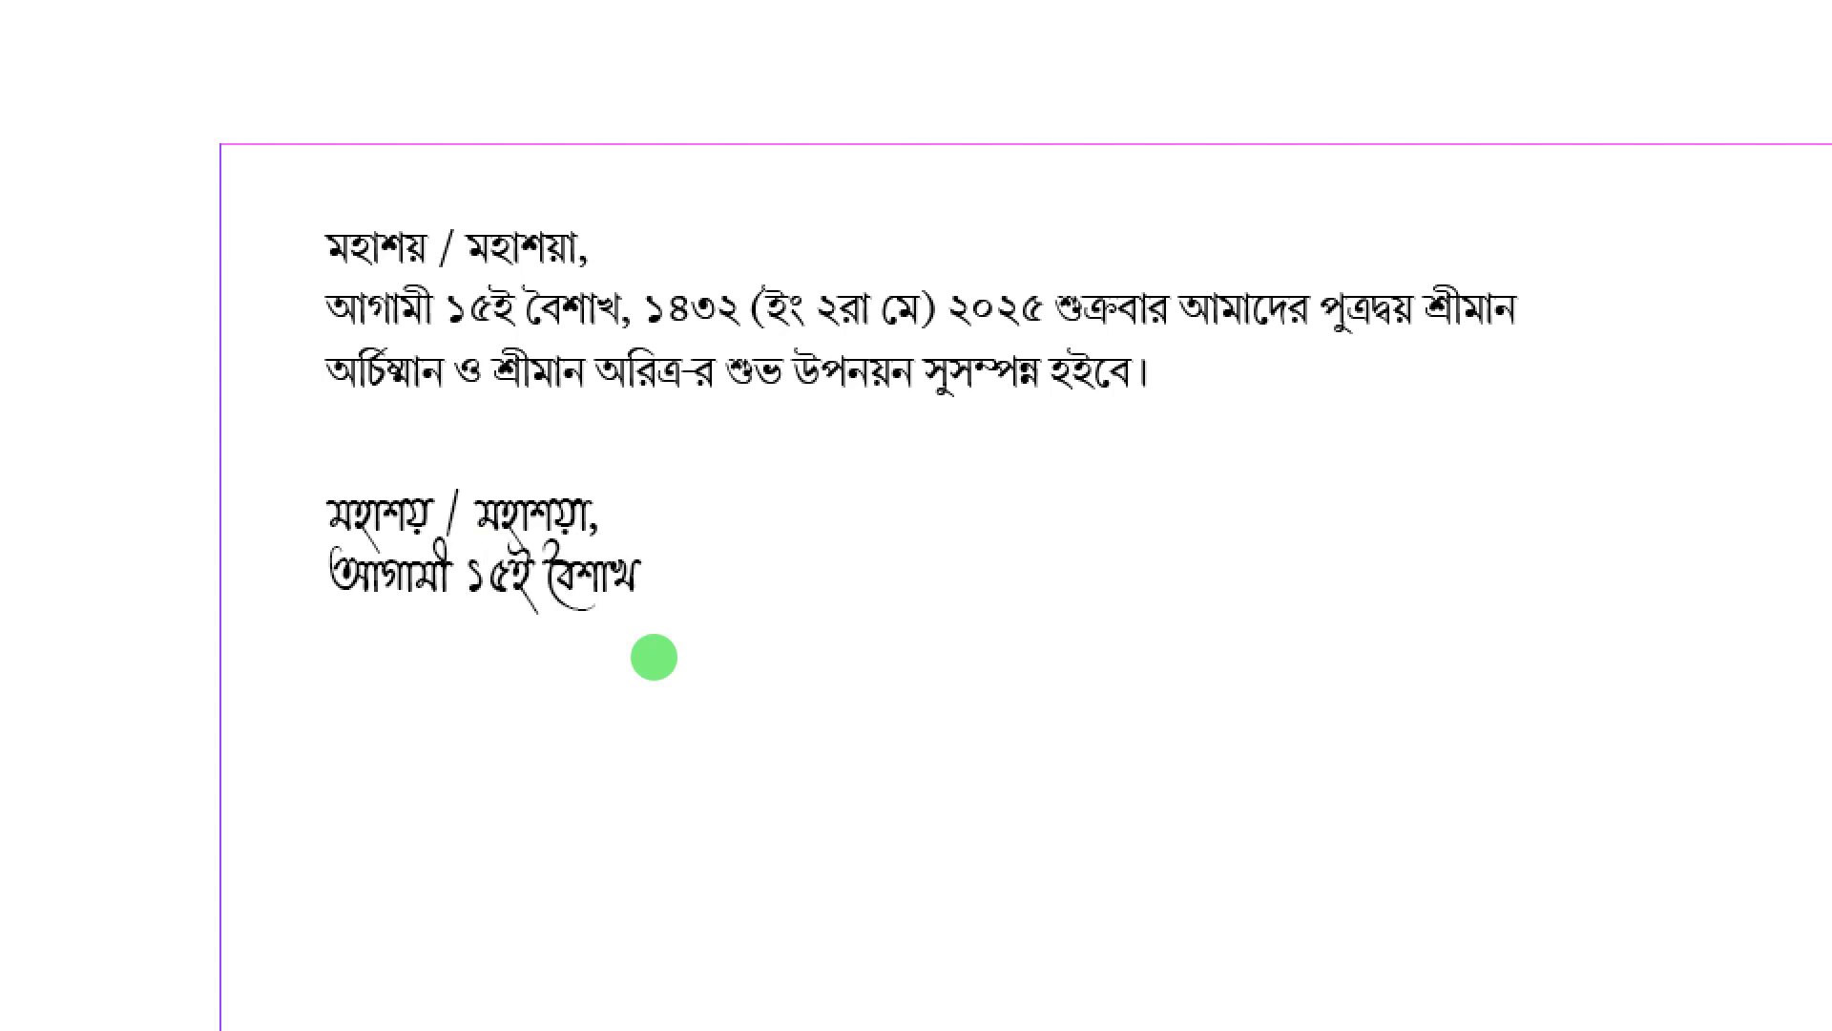
pyautogui.write(' ১৪৩২')
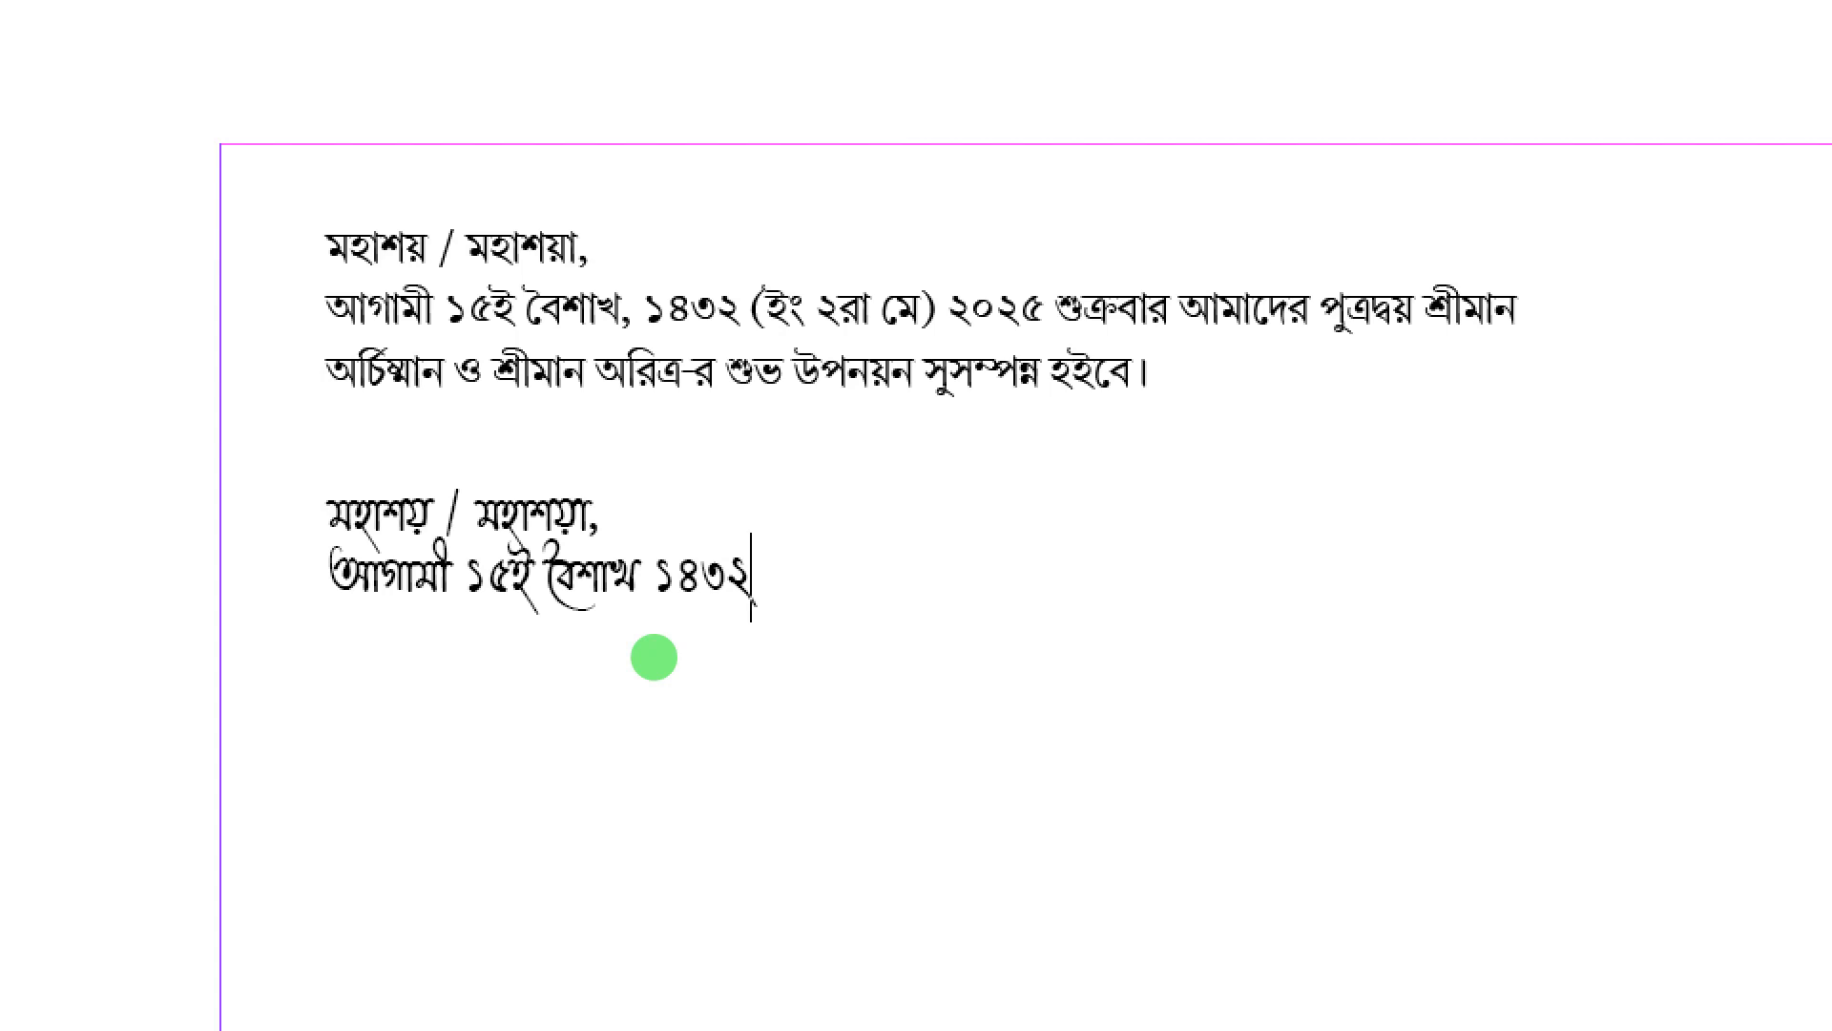
pyautogui.write(' (হিং ২রা মে)')
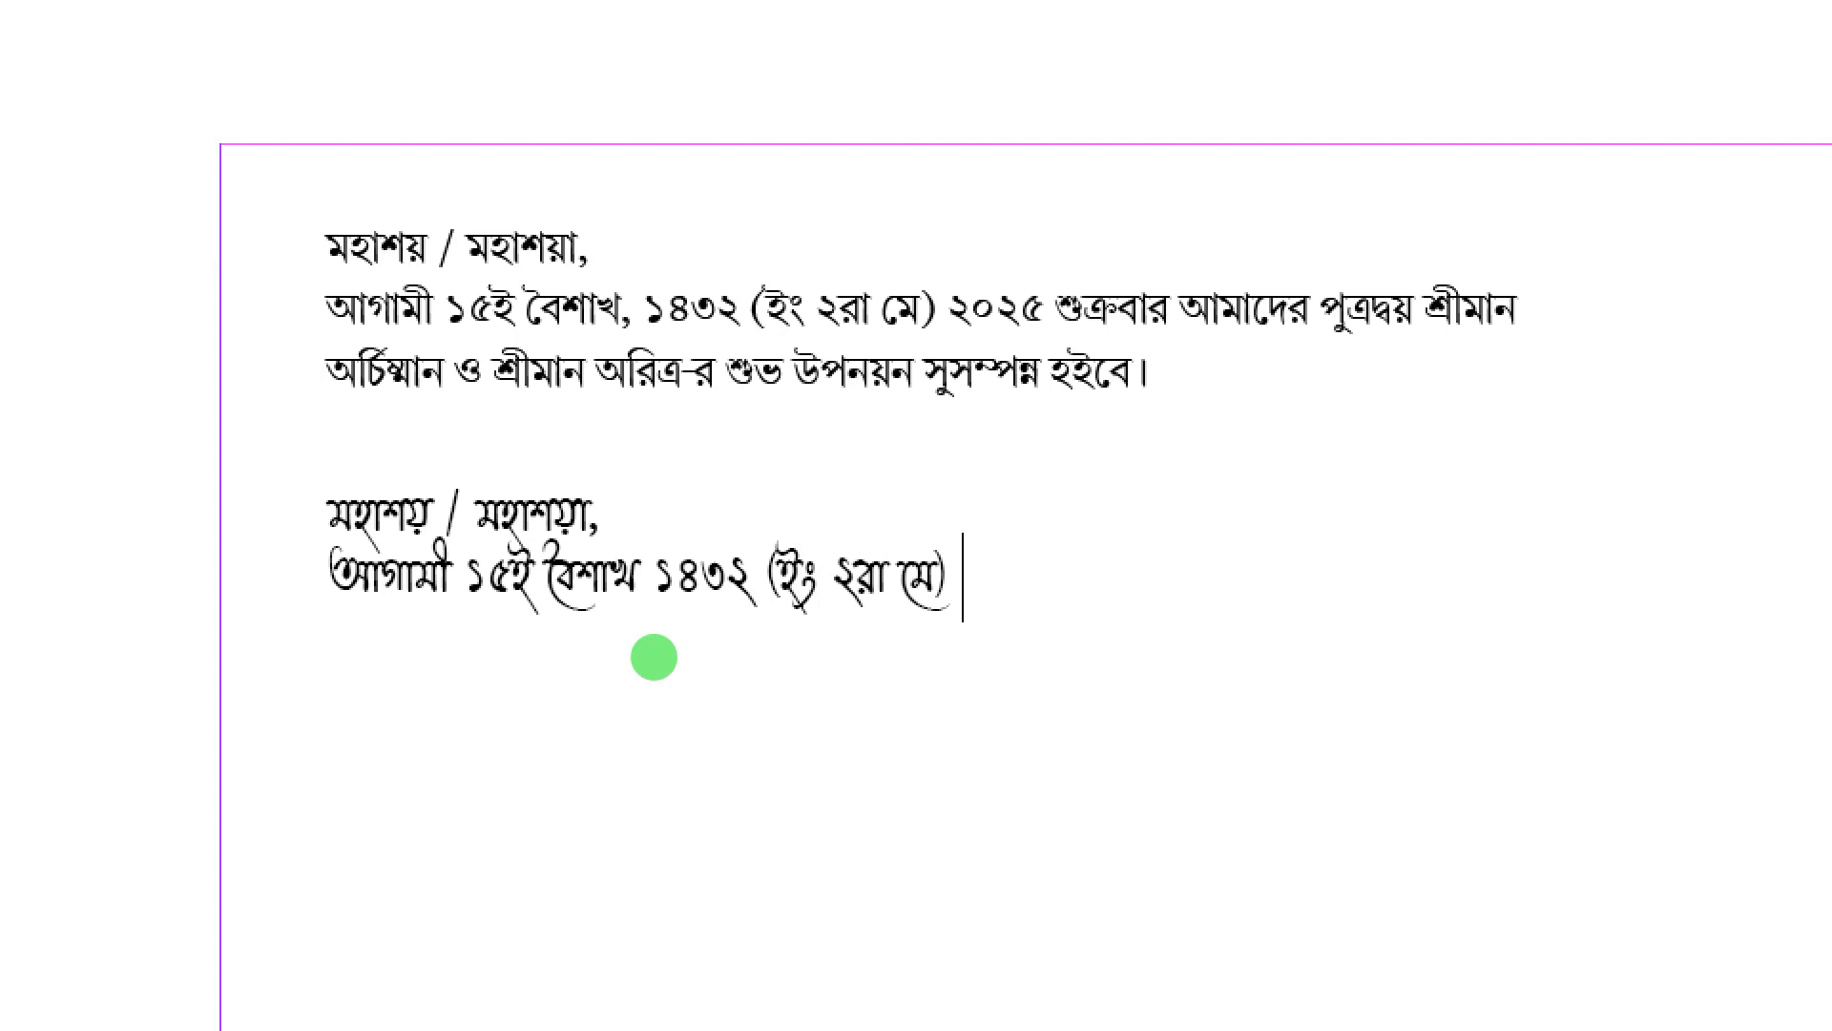
pyautogui.write(' ২০২৫')
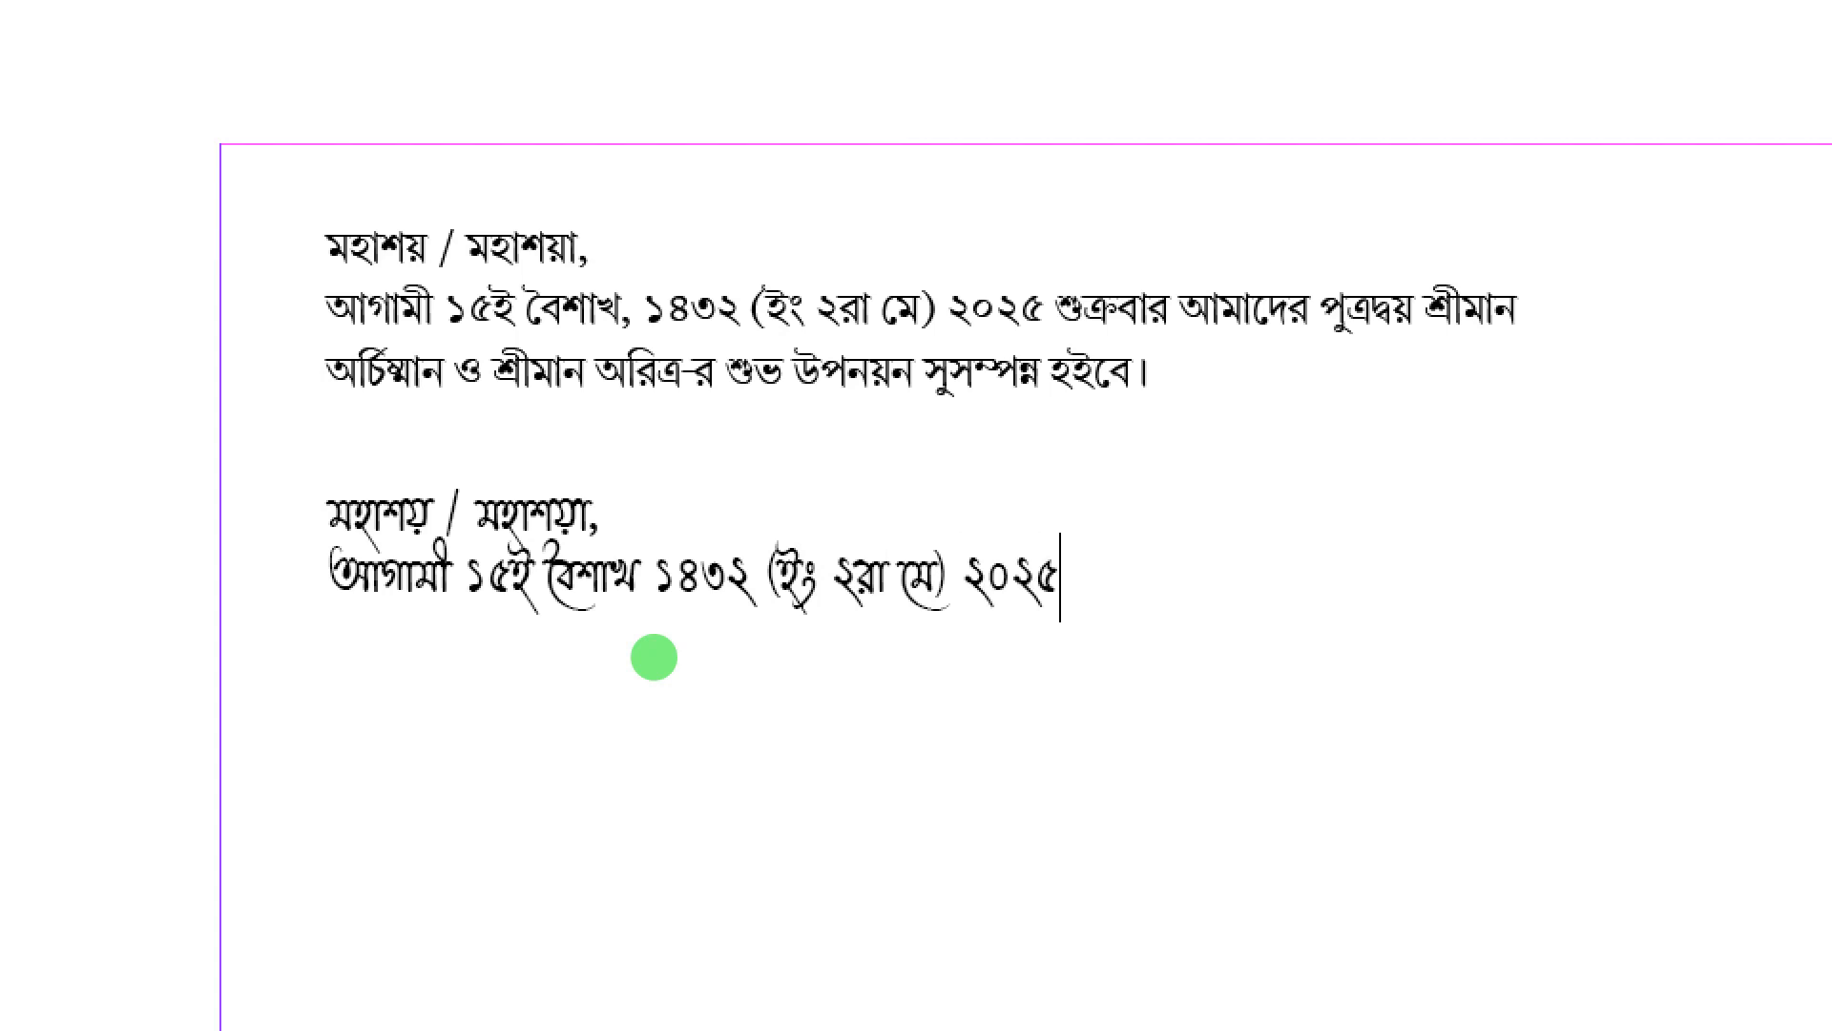
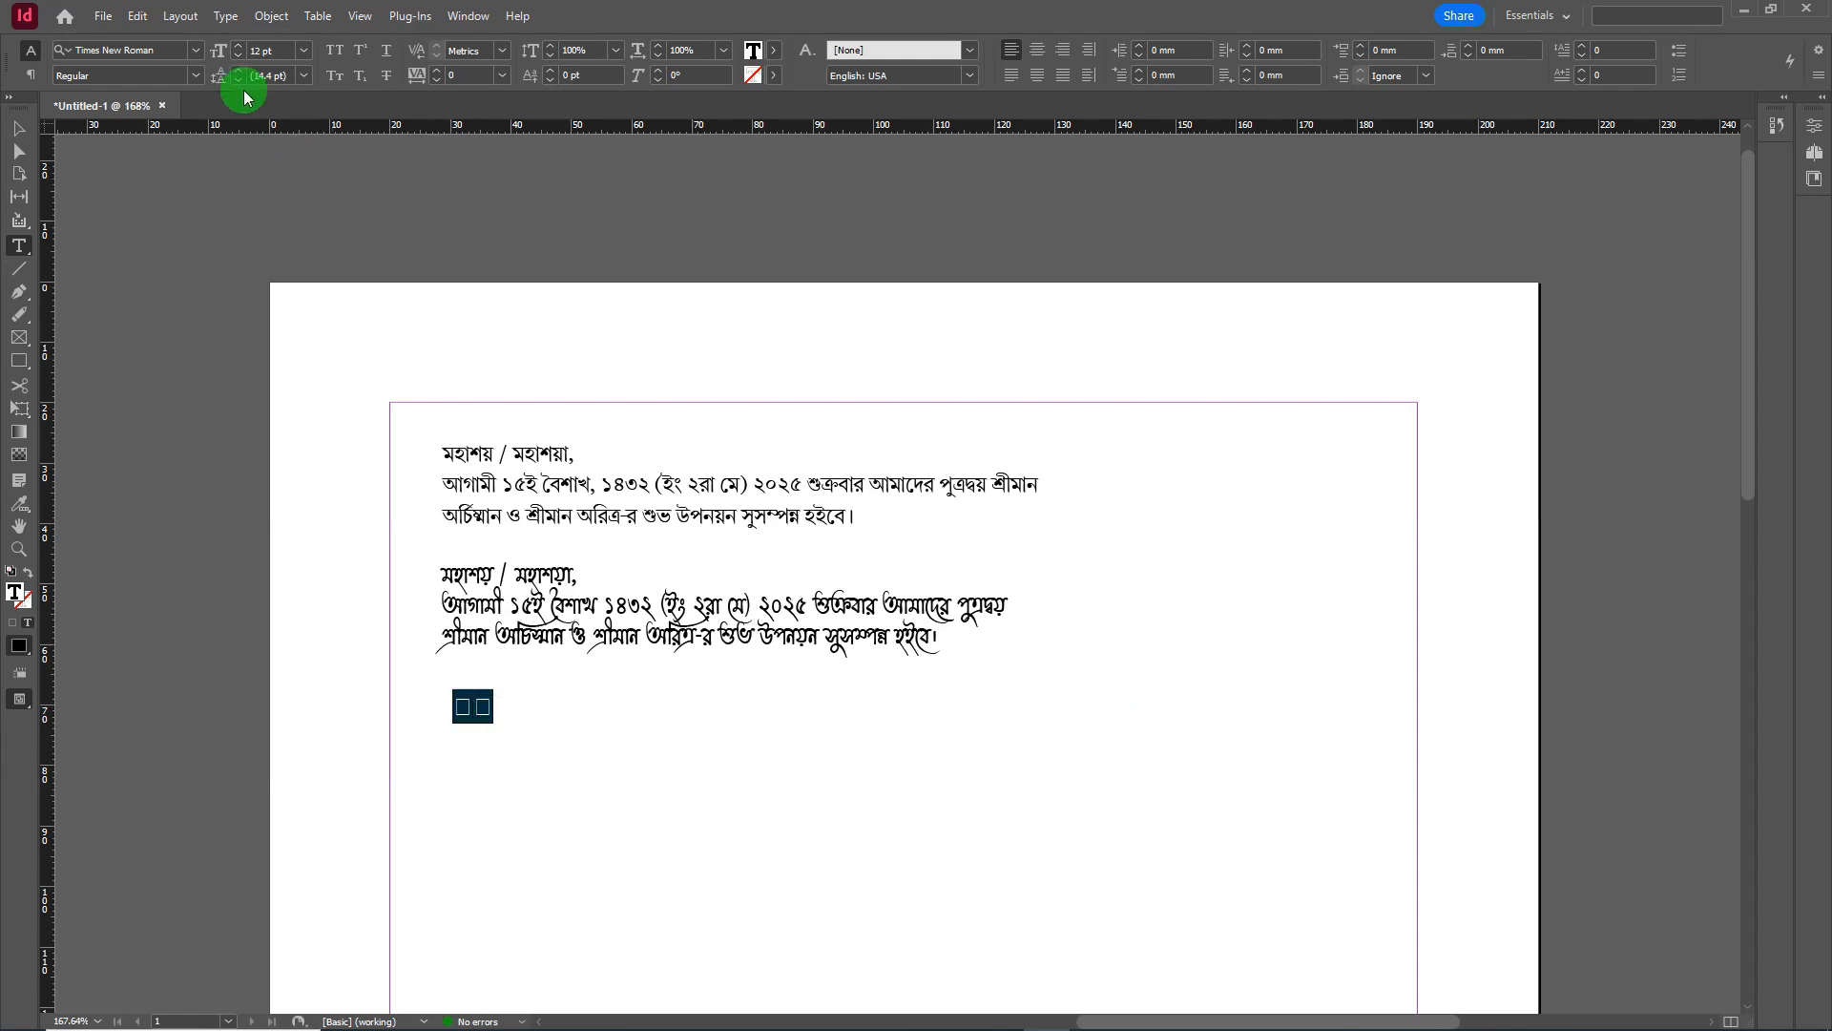
# - Filter the font list with 'noto' and apply Noto Sans Medium to the new text
pyautogui.click(195, 51)
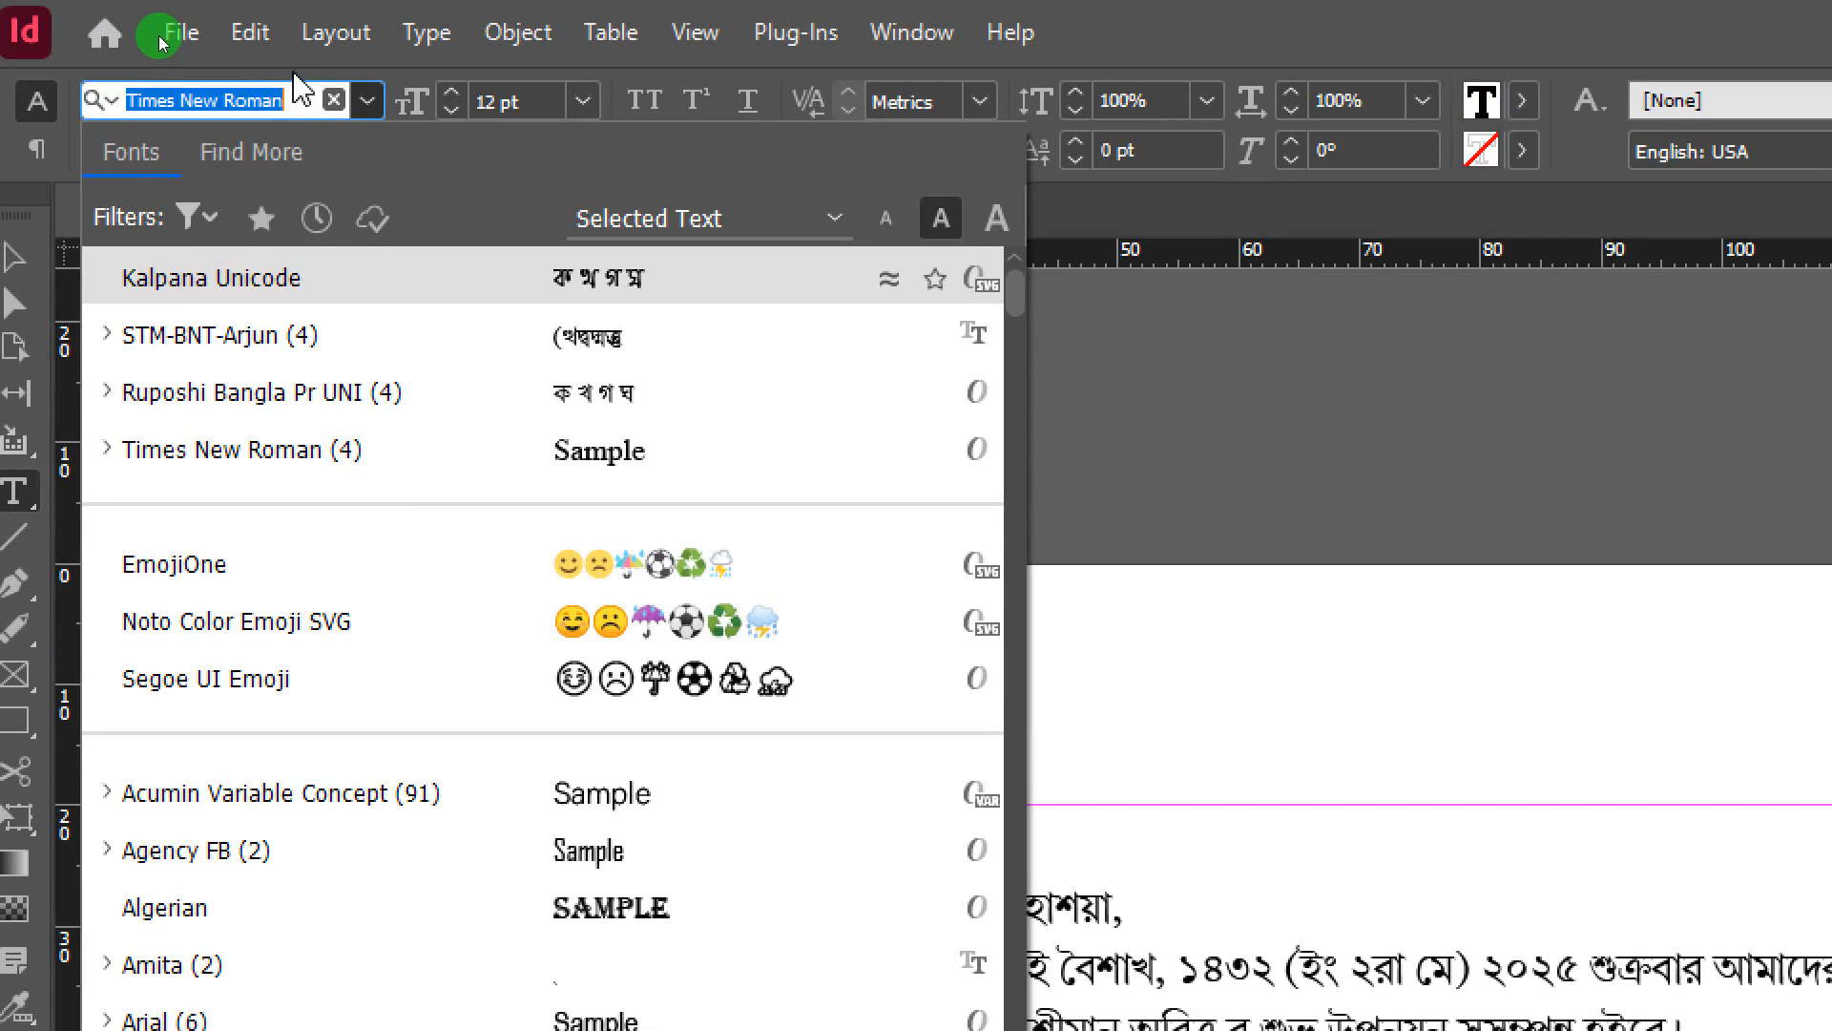
pyautogui.write('noto')
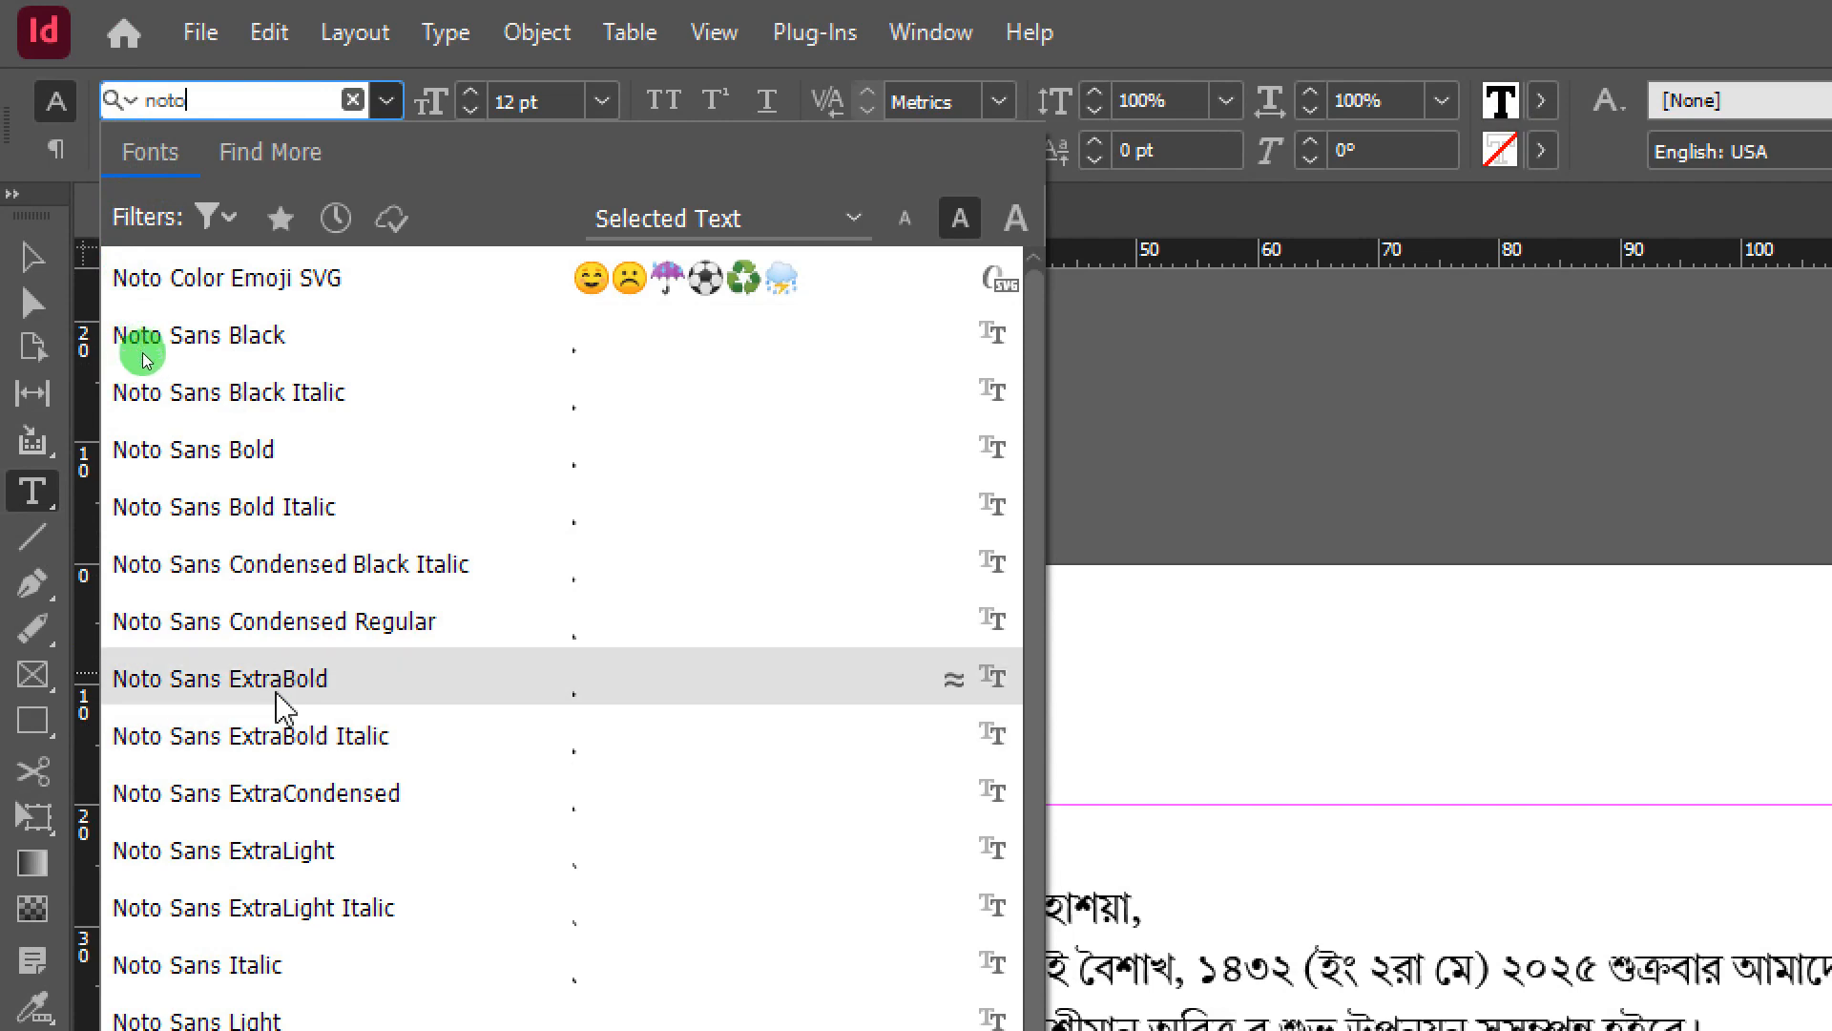
pyautogui.scroll(-3, 282, 706)
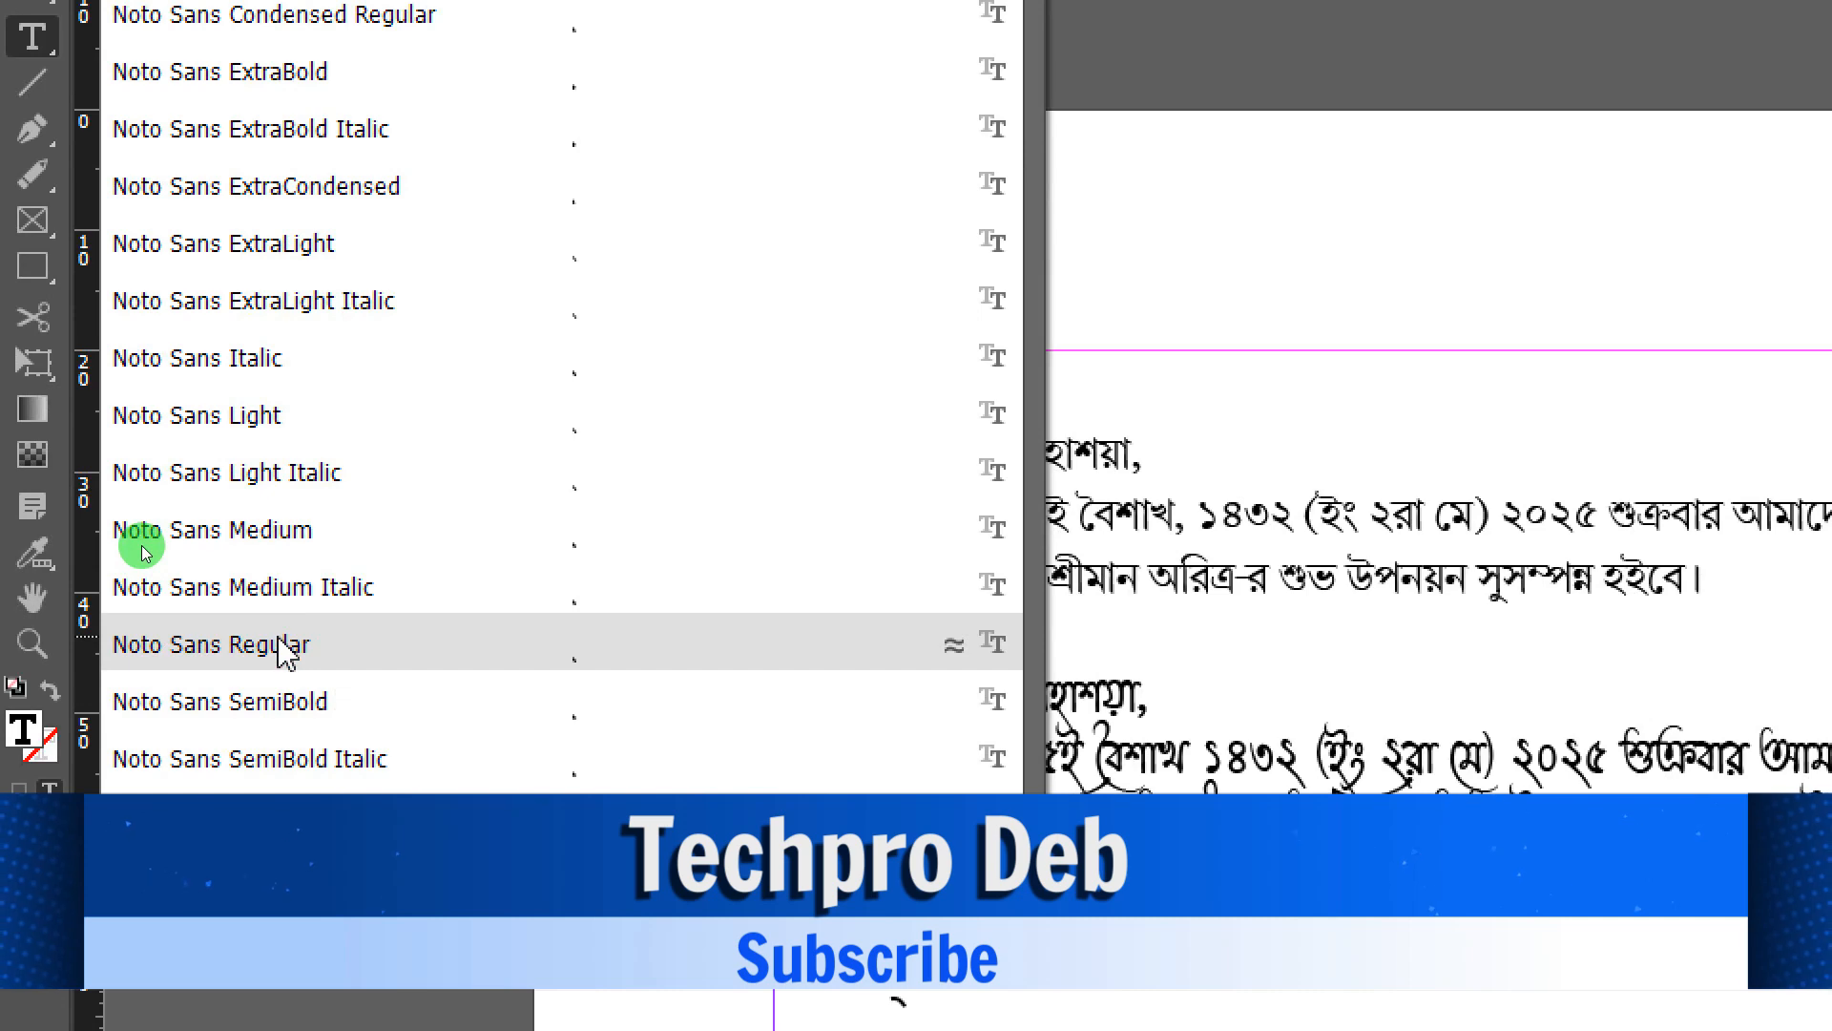
pyautogui.click(239, 536)
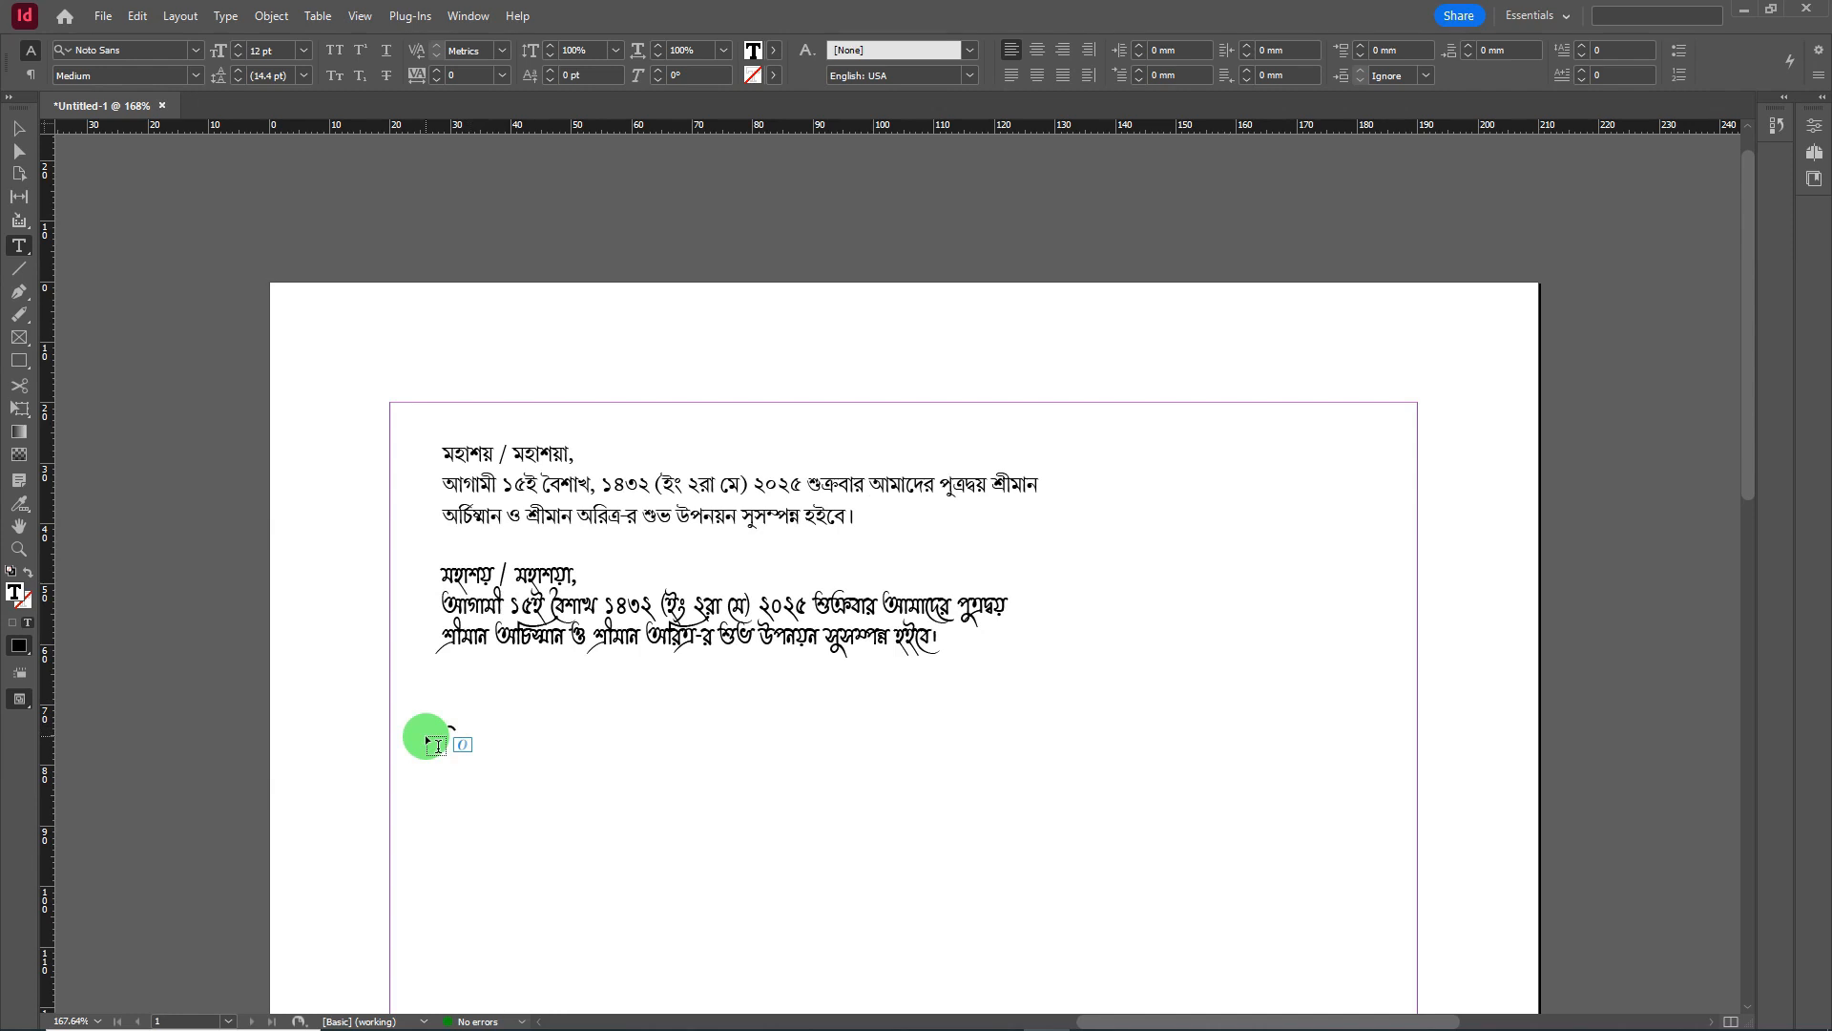
# - Replace the stray Bengali characters with Hindi lines starting 'आप अचानक जीवन पथ पर दो राही मिले।', then select all
pyautogui.write('মহা')
pyautogui.hotkey('shift', 'Home')
pyautogui.write('আপ')
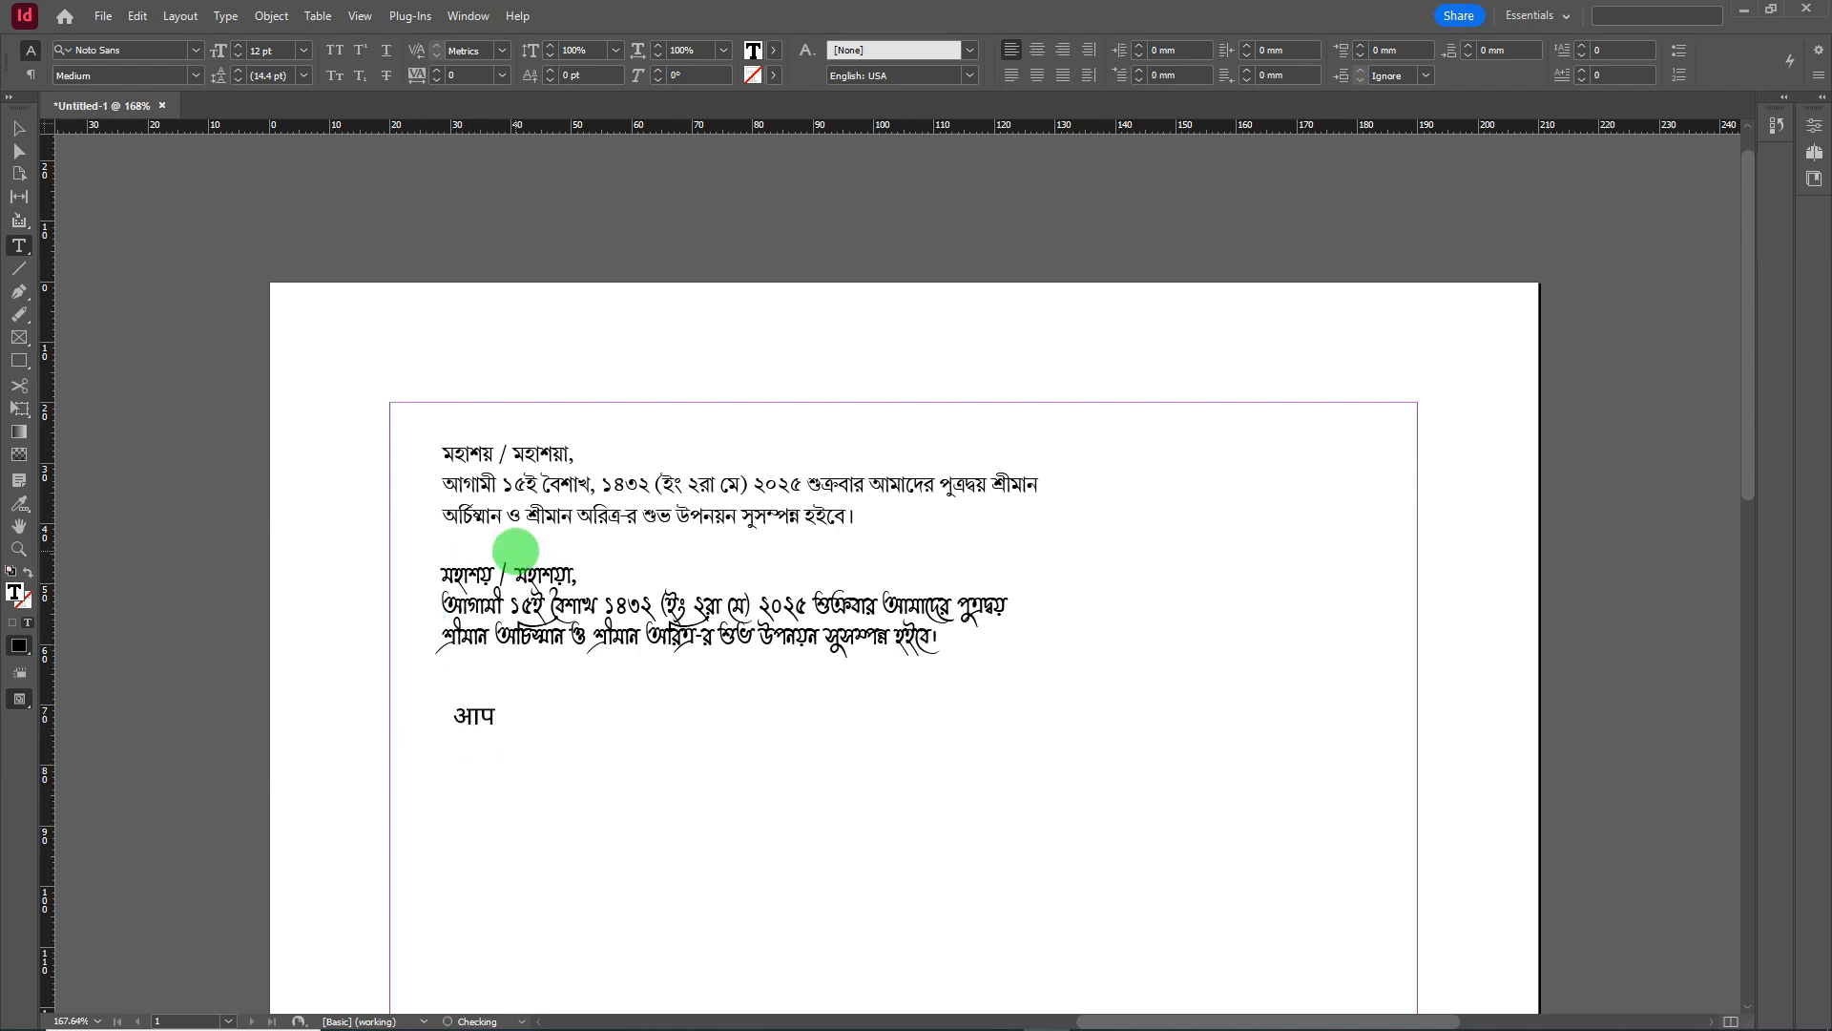
pyautogui.write(' অচনा')
pyautogui.press('BackSpace')
pyautogui.press('BackSpace')
pyautogui.write('ानक जीवन')
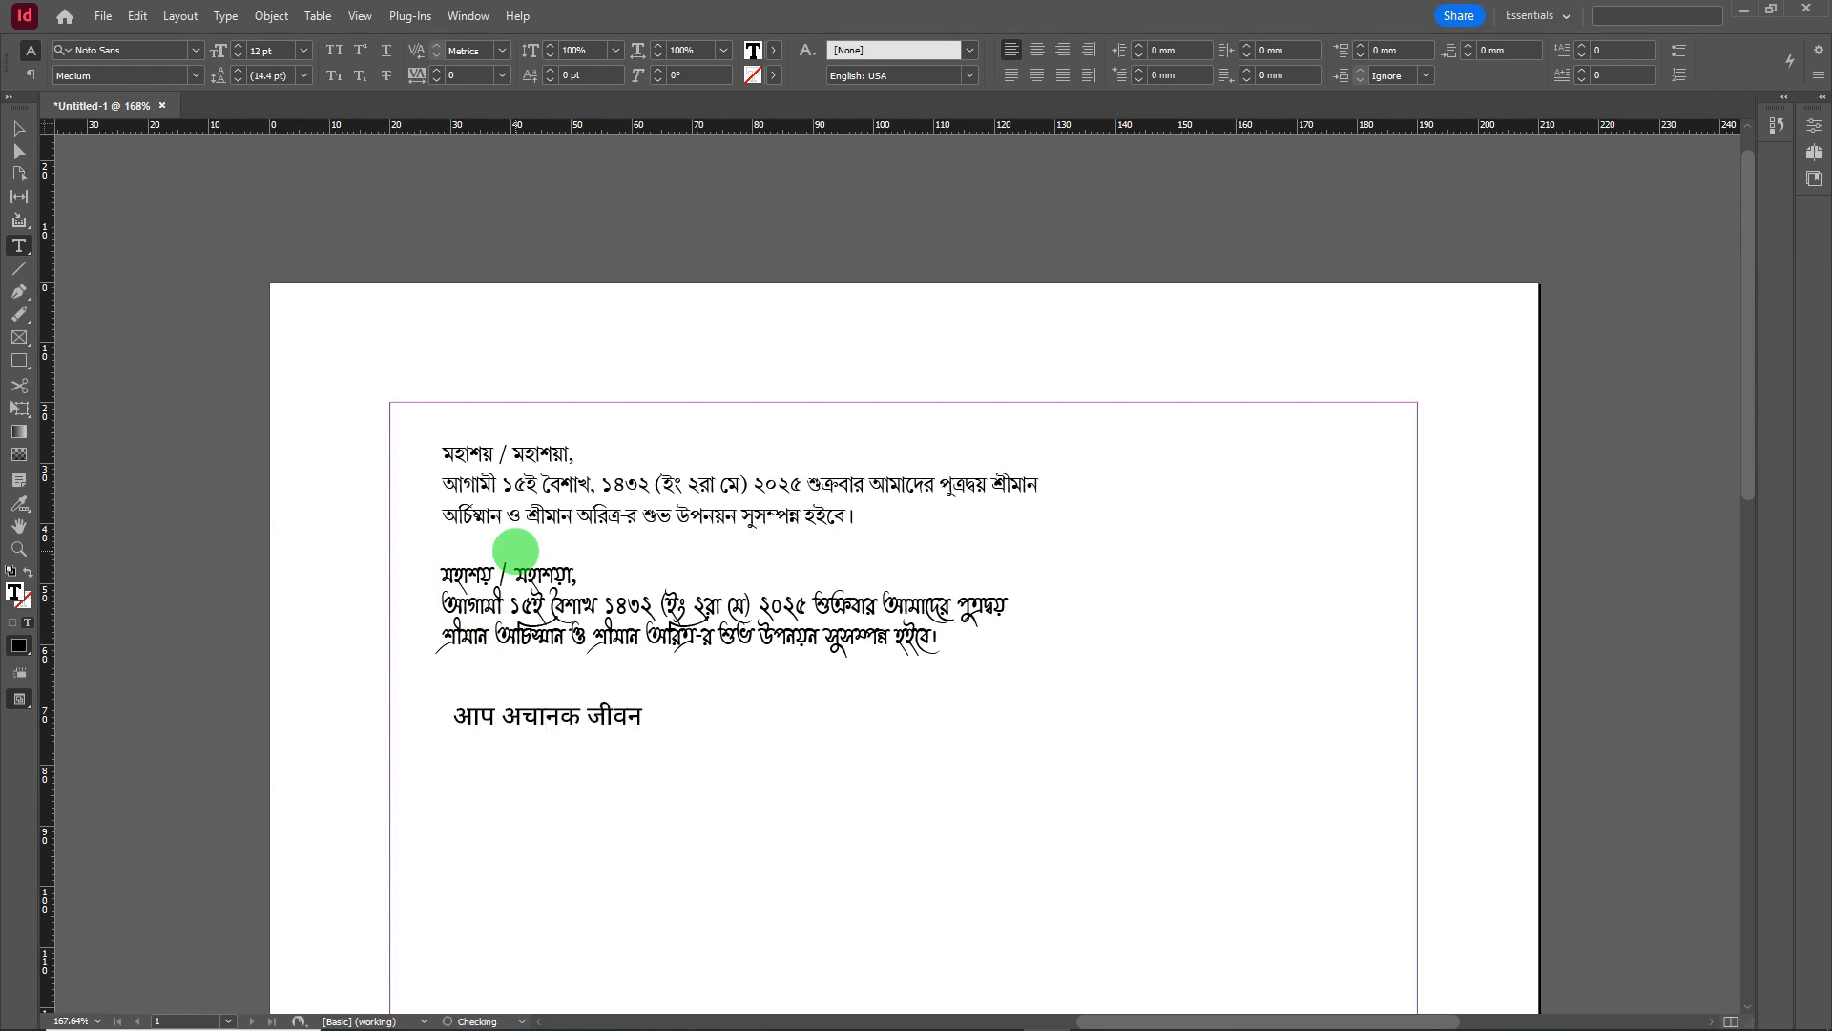
pyautogui.write(' पथ पर दो राही')
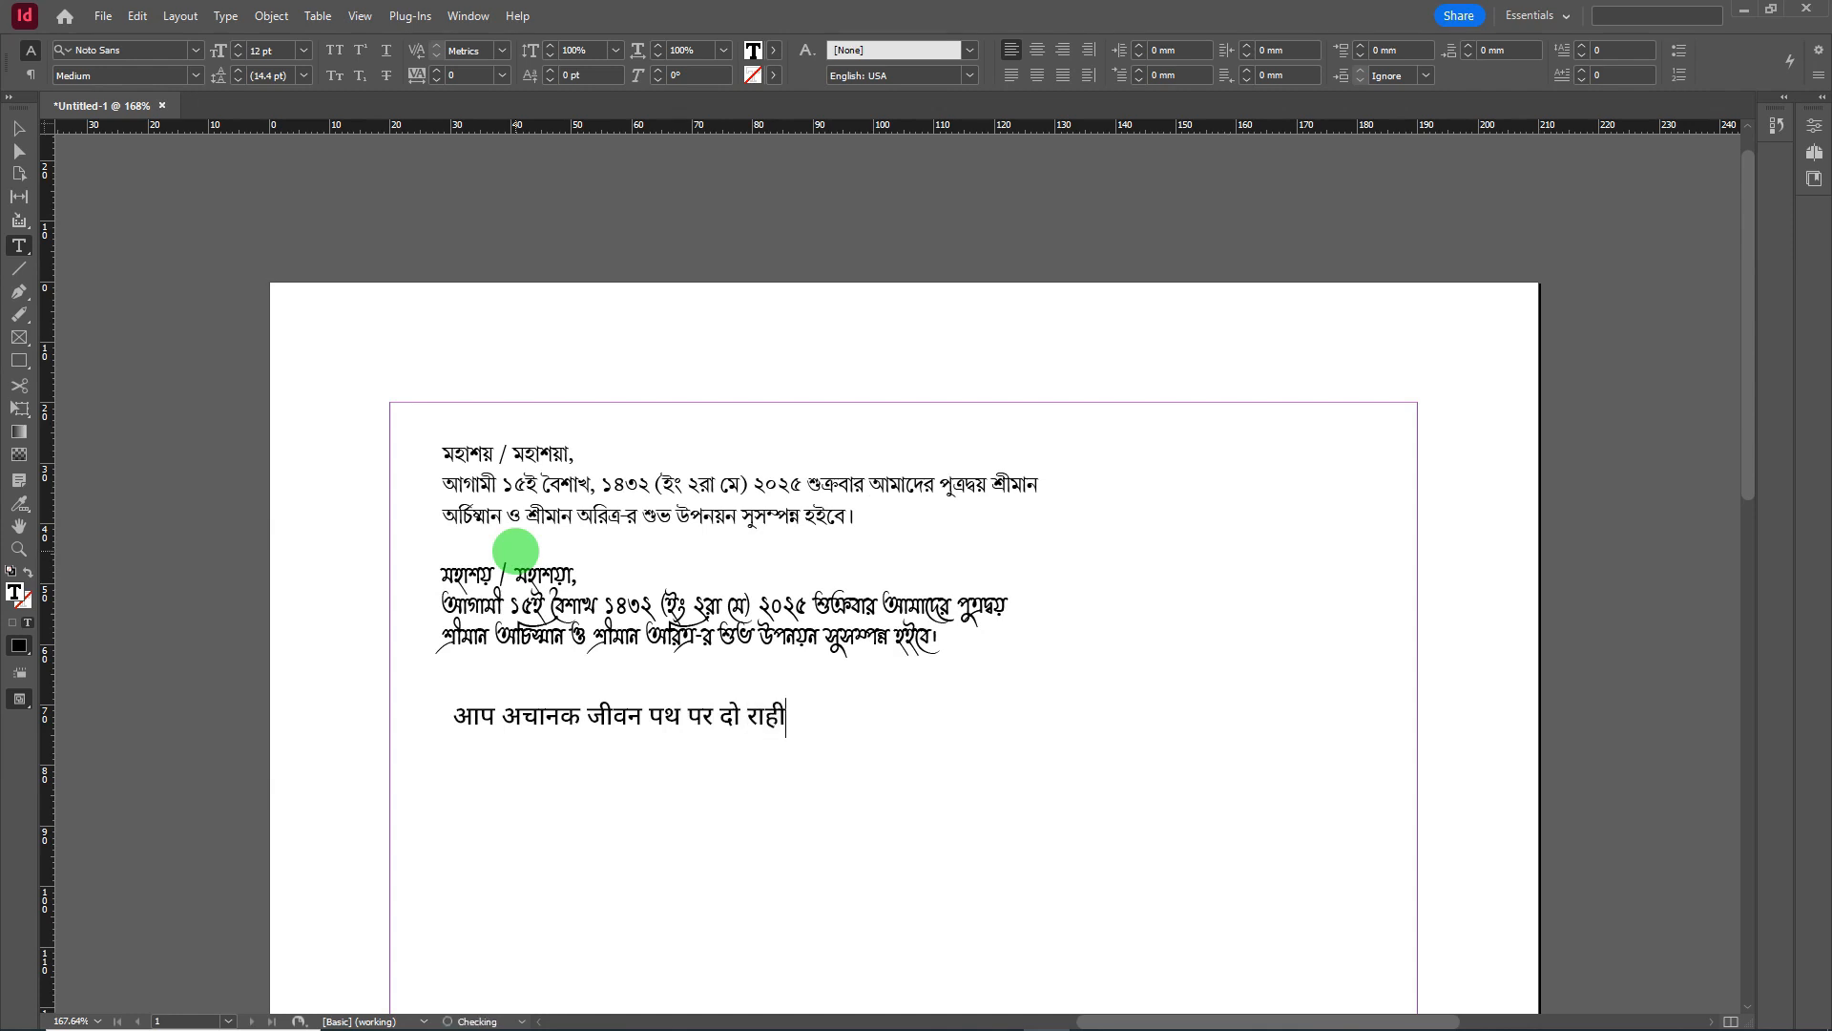
pyautogui.write(' ।मिले।')
pyautogui.write('चमल उ')
pyautogui.write('ठा')
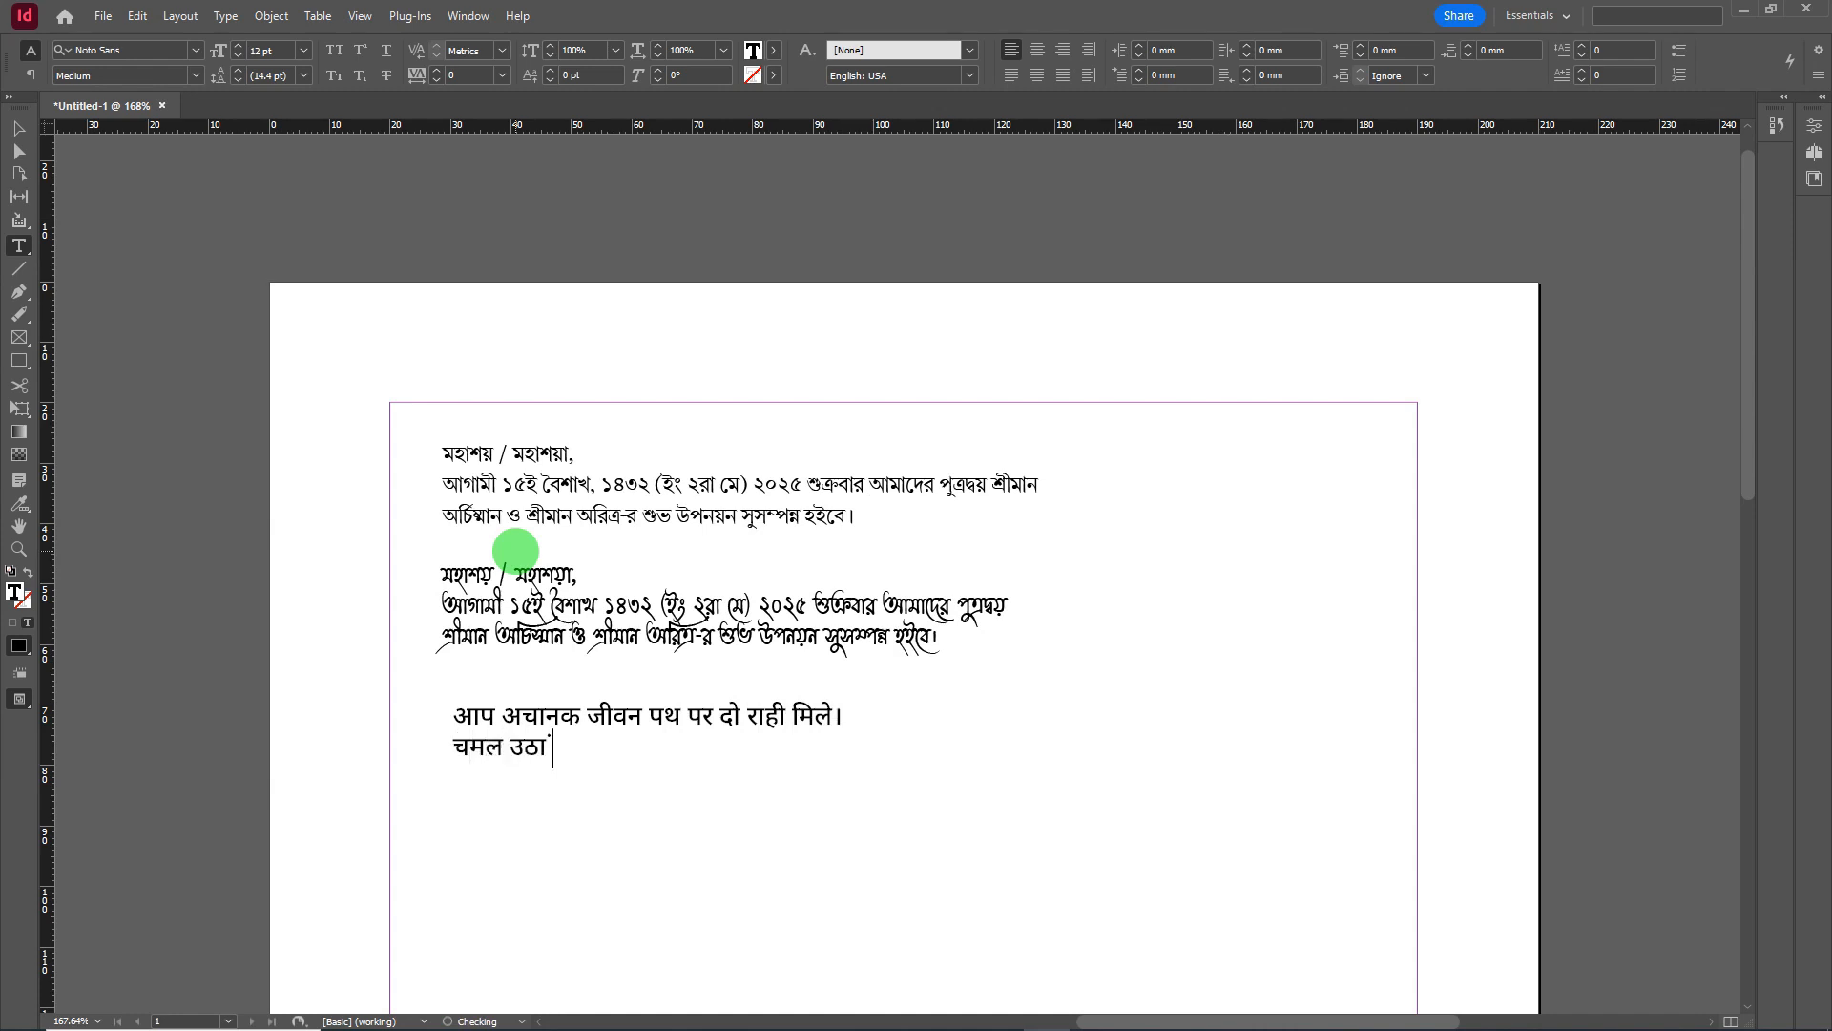
pyautogui.write(' मांग')
pyautogui.write(' मे')
pyautogui.write('परक')
pyautogui.press('BackSpace')
pyautogui.press('BackSpace')
pyautogui.press('BackSpace')
pyautogui.write('प्र')
pyautogui.hotkey('ctrl', 'a')
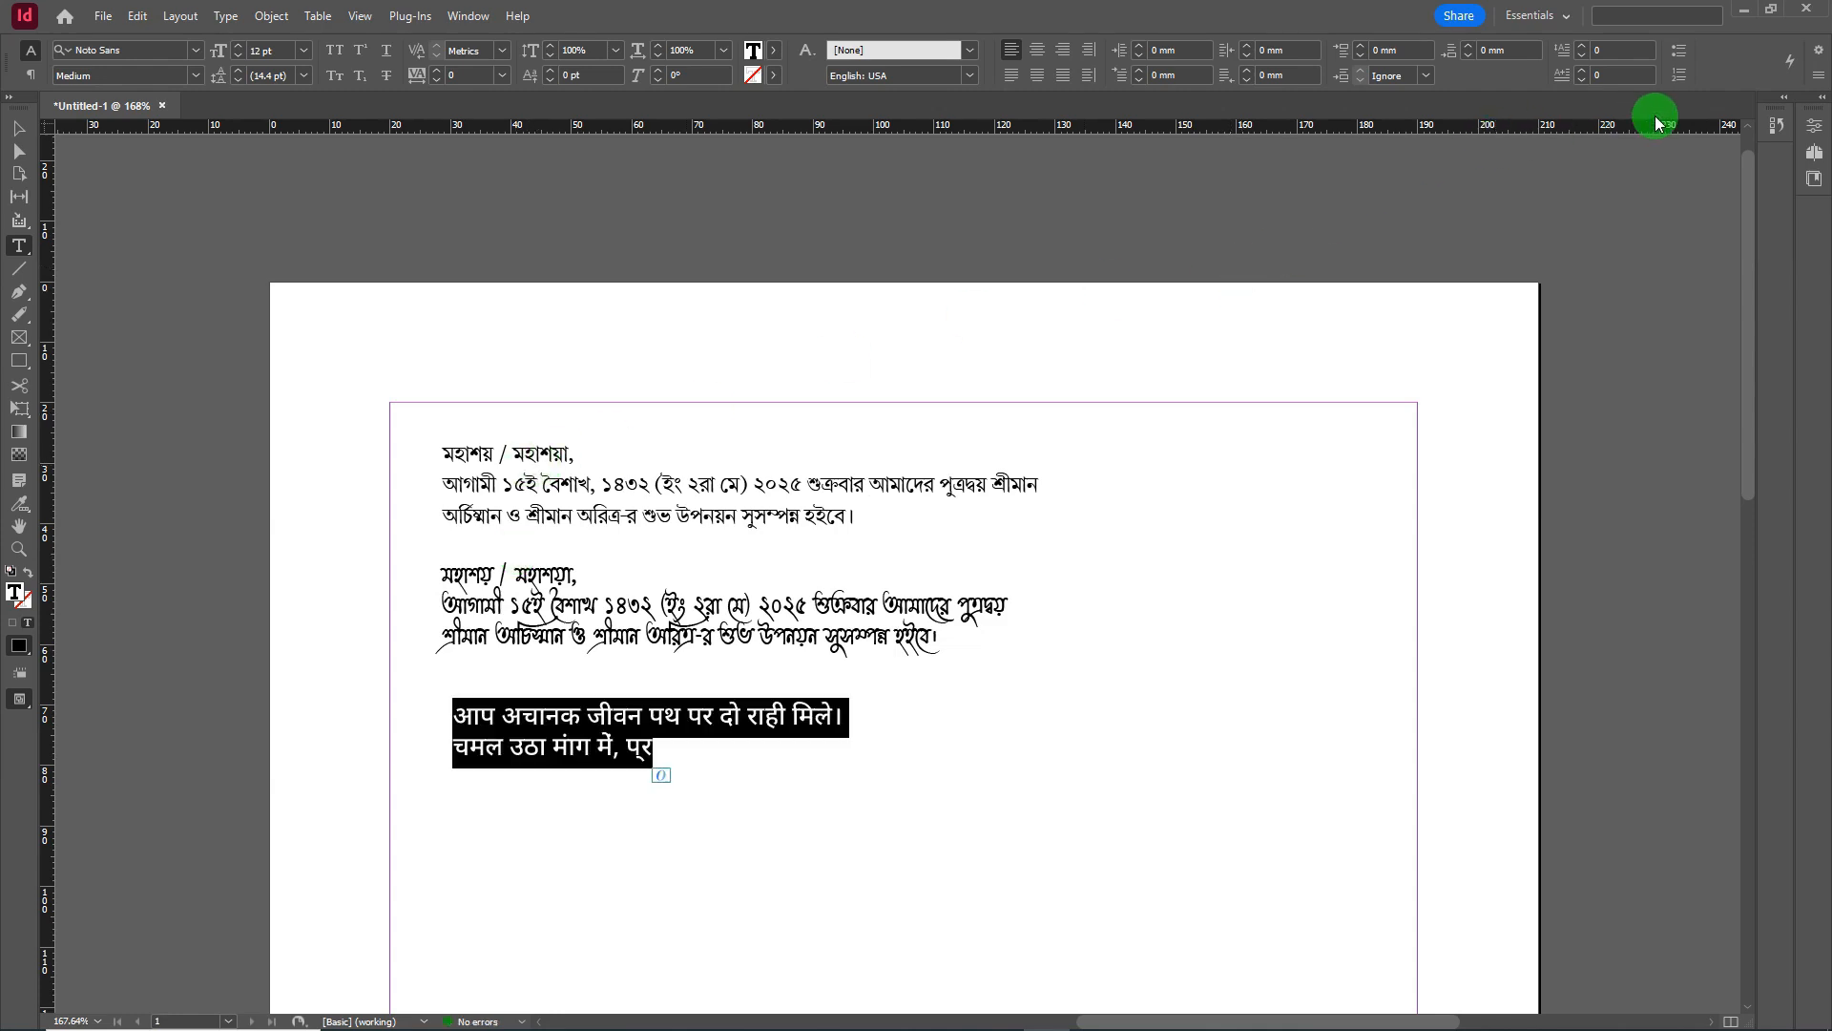
# - Apply the Adobe World-Ready Paragraph Composer and complete the second Hindi line ending 'दो फुल खिले।'
pyautogui.click(1813, 84)
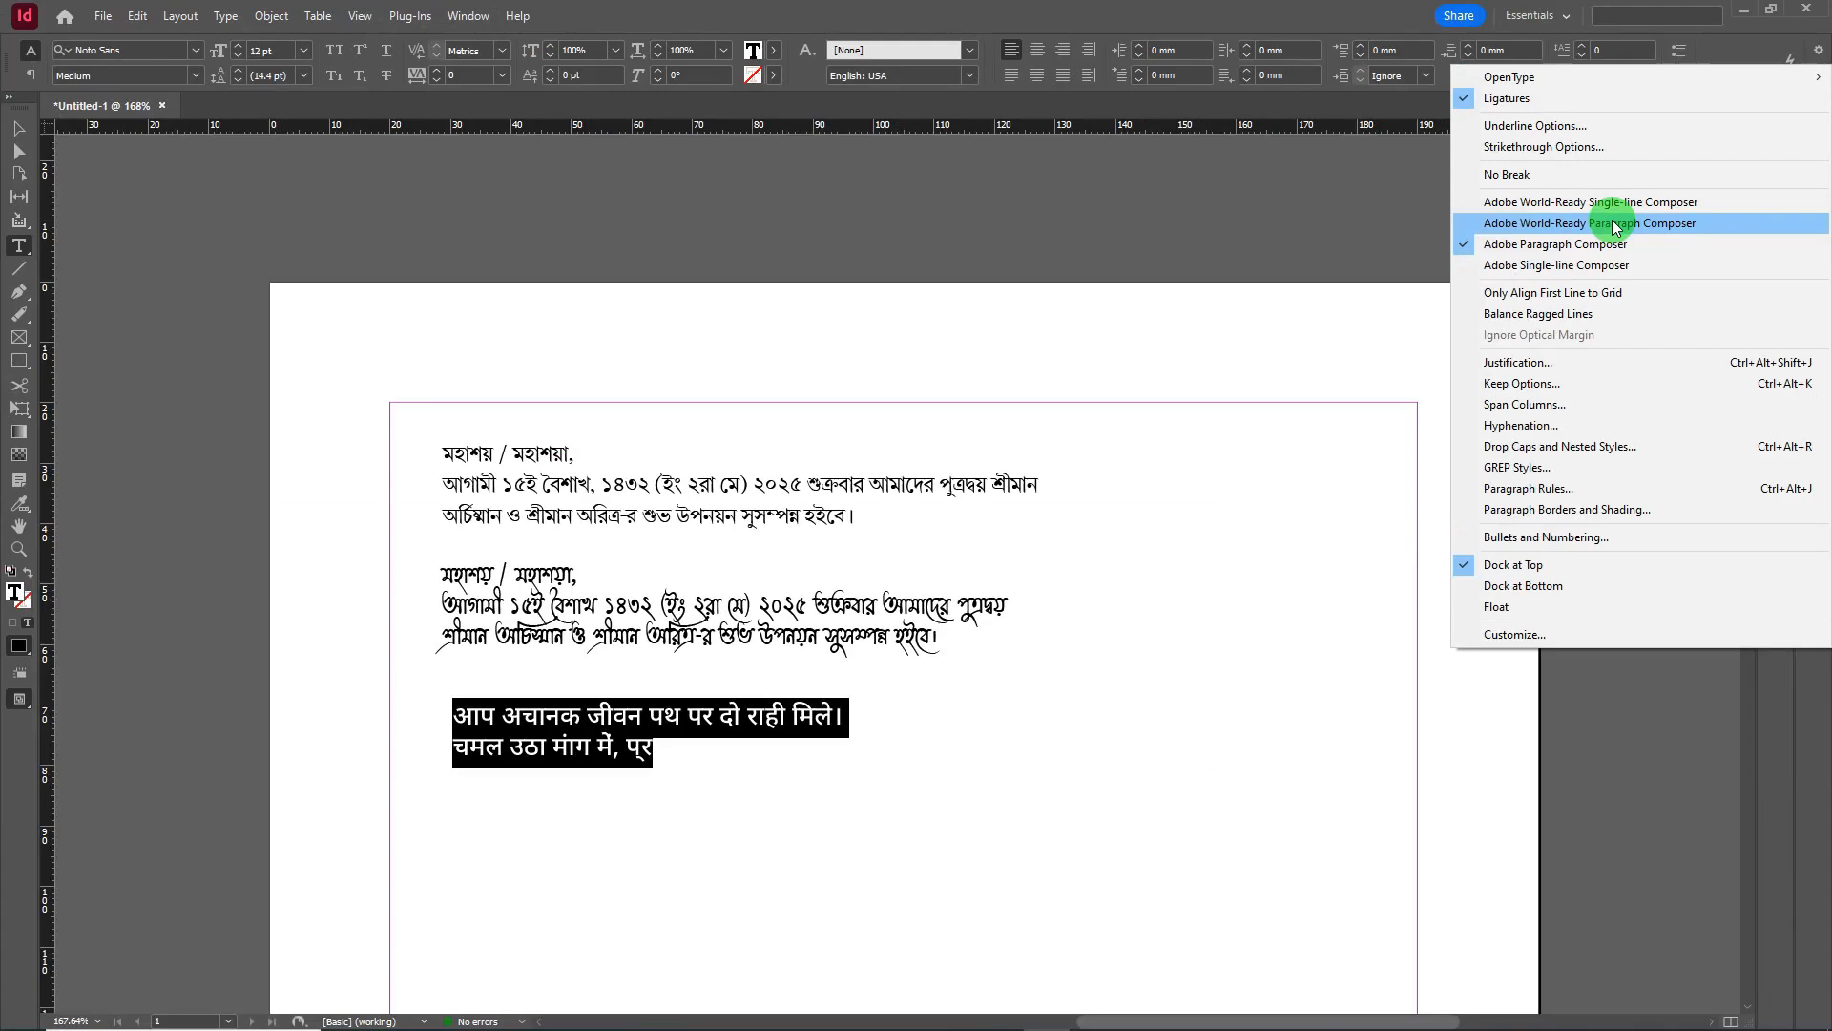
pyautogui.click(1616, 224)
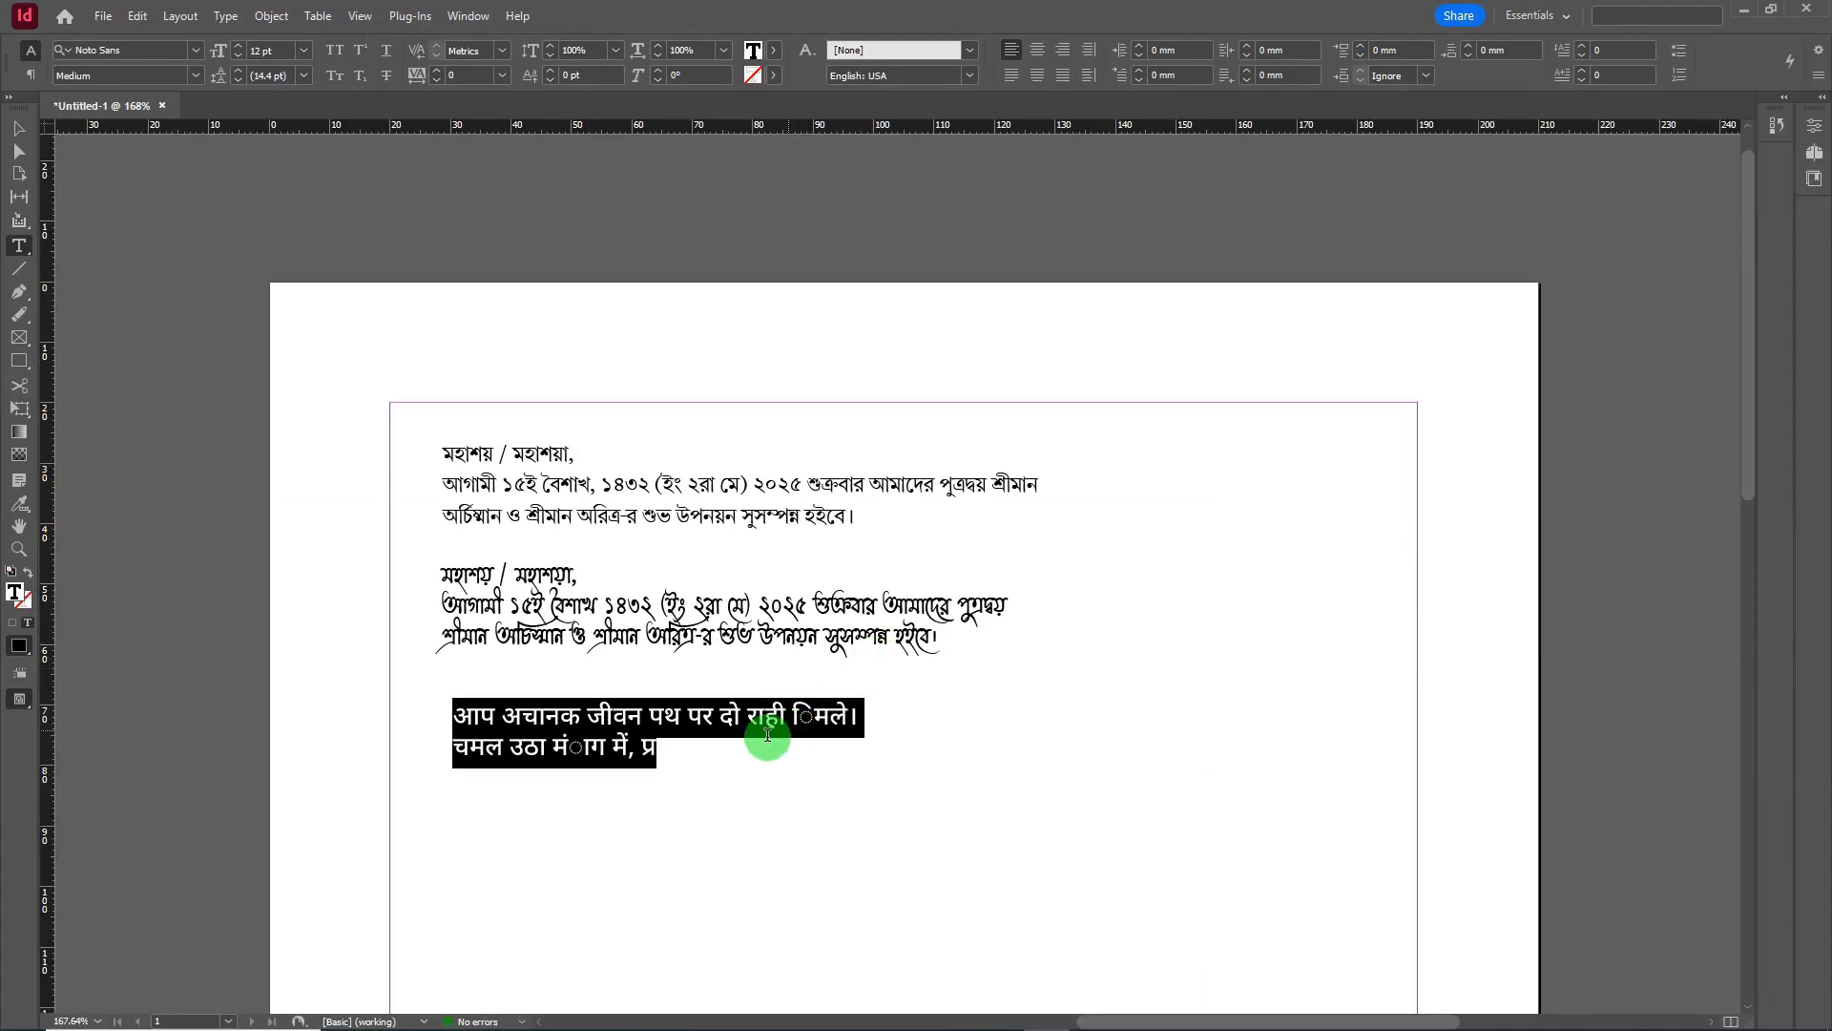
pyautogui.click(712, 759)
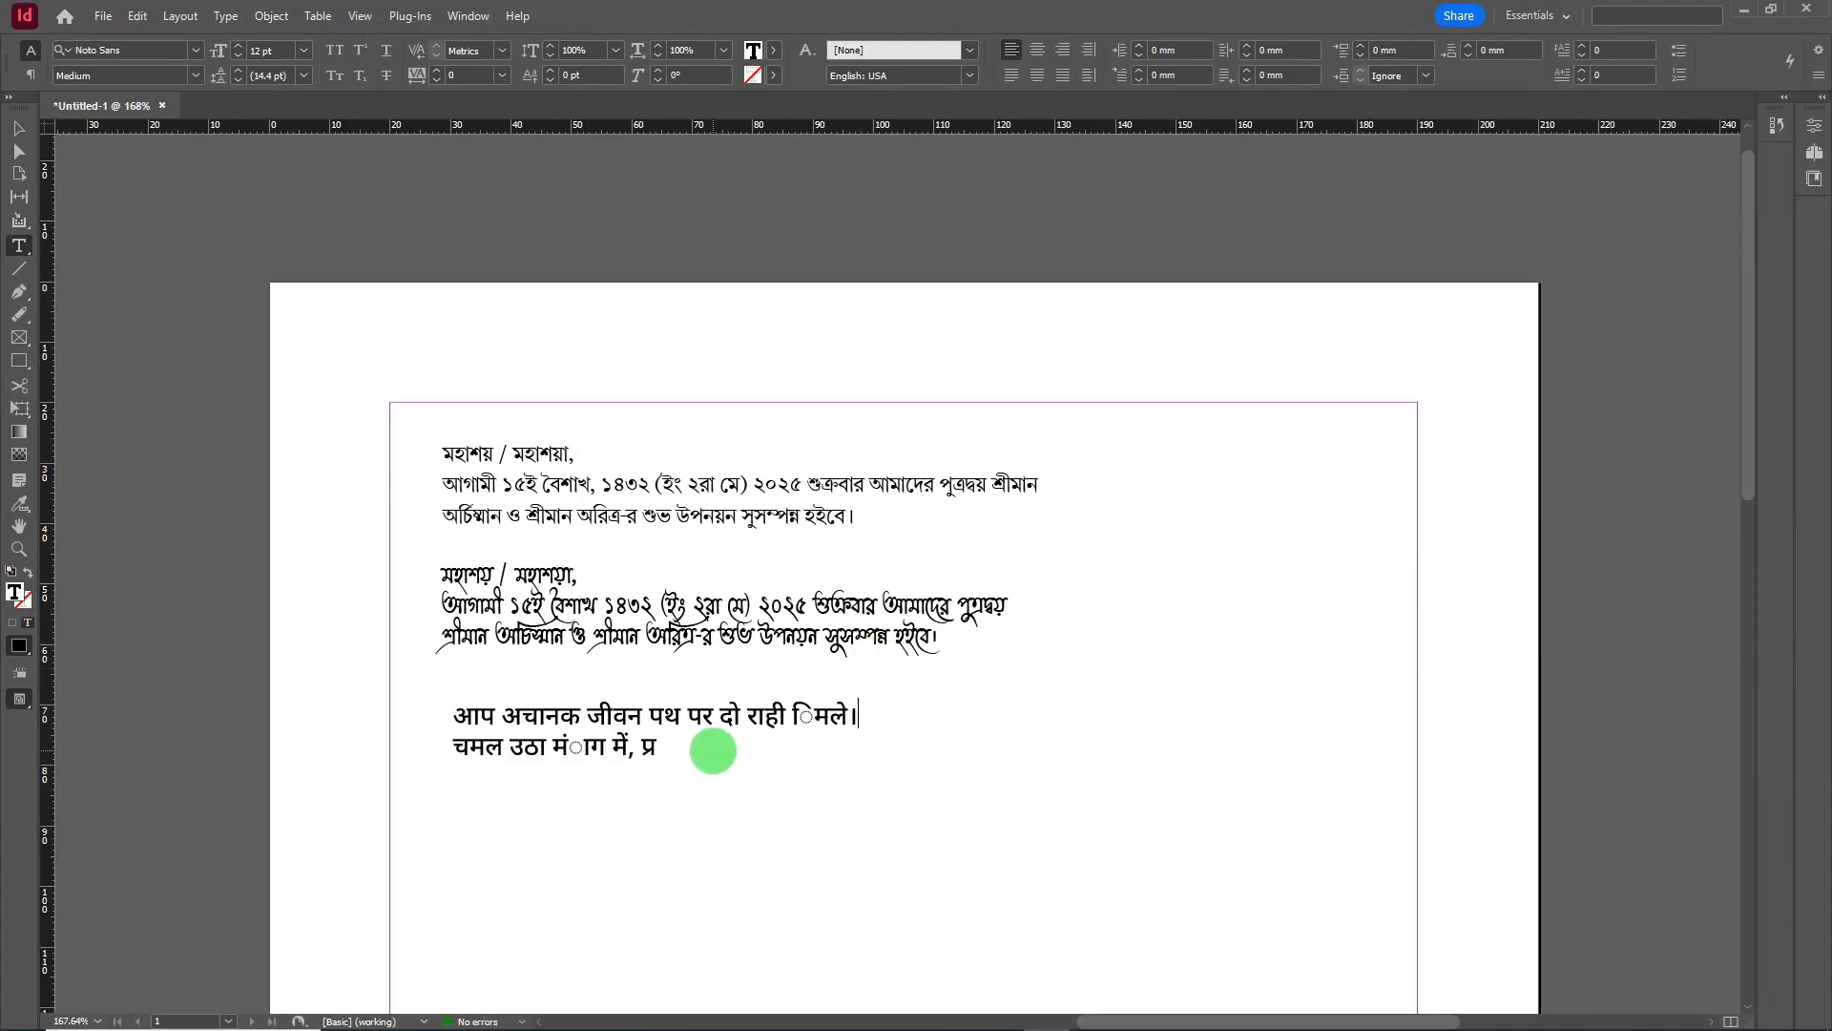
pyautogui.press('BackSpace')
pyautogui.press('BackSpace')
pyautogui.press('BackSpace')
pyautogui.press('BackSpace')
pyautogui.press('BackSpace')
pyautogui.write('मिले.')
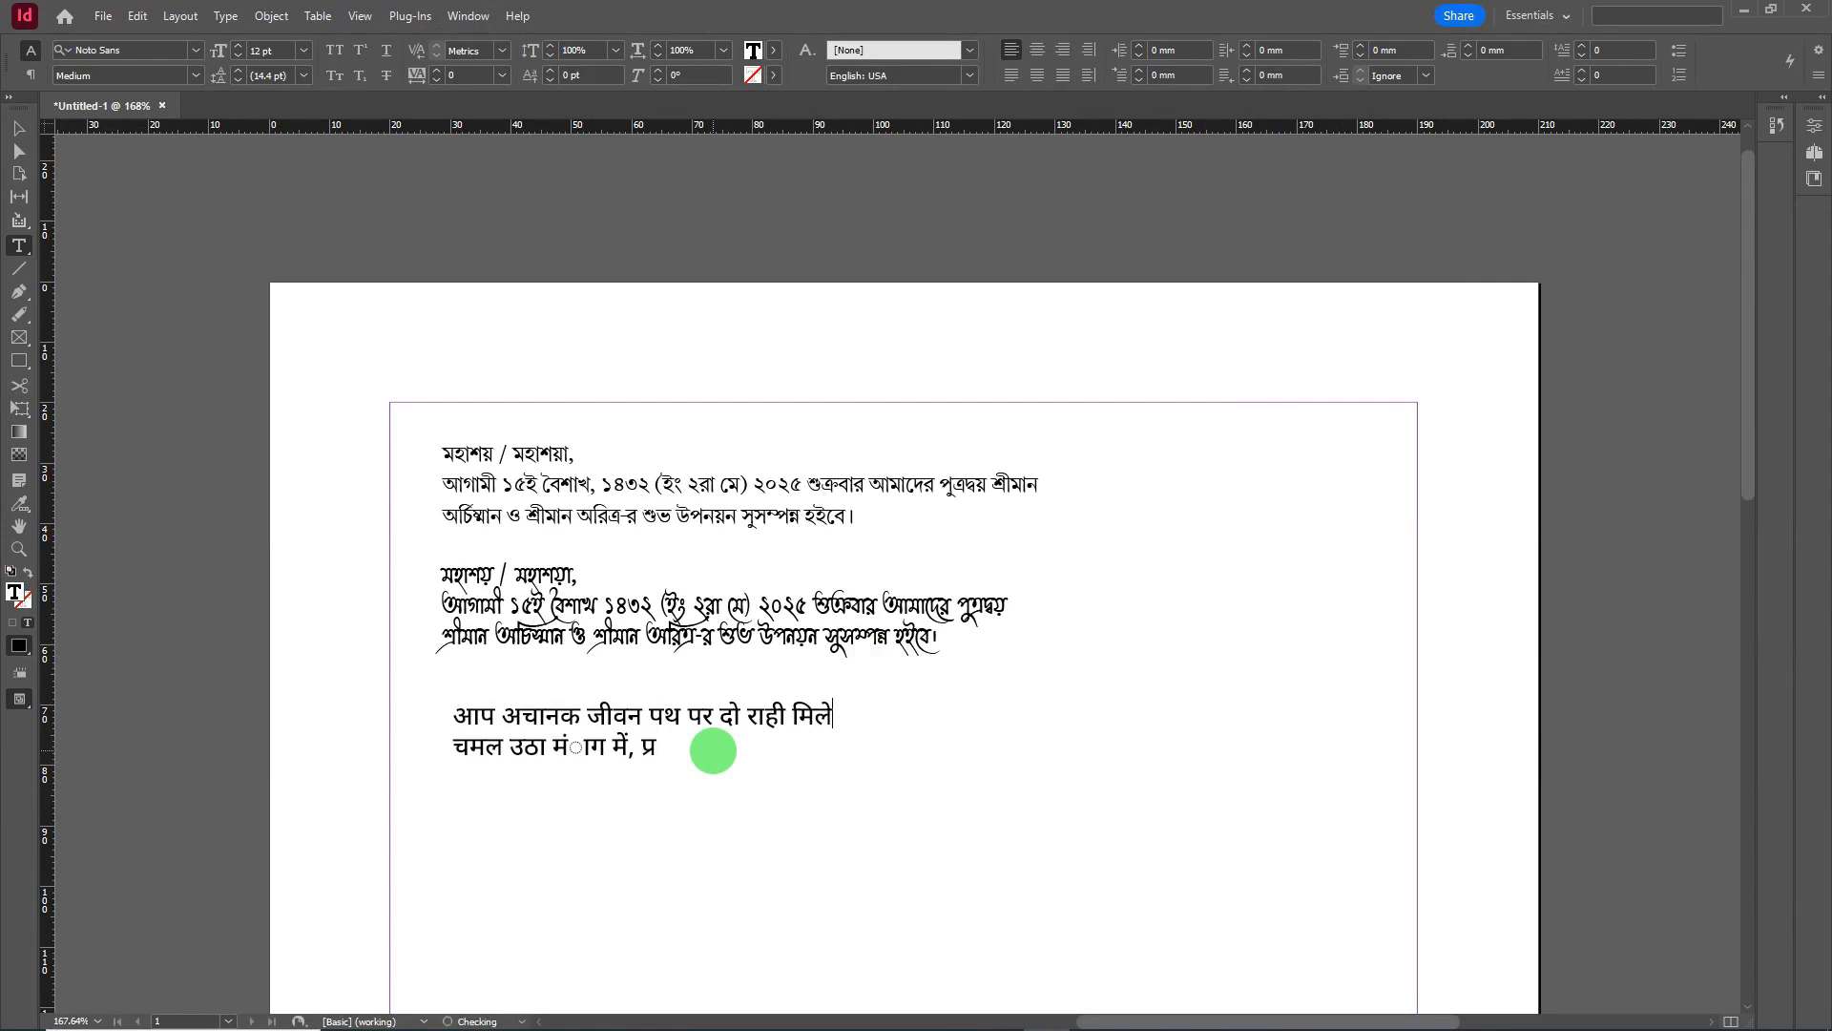
pyautogui.write('।')
pyautogui.press('BackSpace')
pyautogui.press('BackSpace')
pyautogui.press('BackSpace')
pyautogui.press('BackSpace')
pyautogui.press('BackSpace')
pyautogui.press('BackSpace')
pyautogui.press('BackSpace')
pyautogui.press('BackSpace')
pyautogui.press('BackSpace')
pyautogui.press('BackSpace')
pyautogui.press('BackSpace')
pyautogui.press('BackSpace')
pyautogui.write('ांग में, प्रफुल्लित')
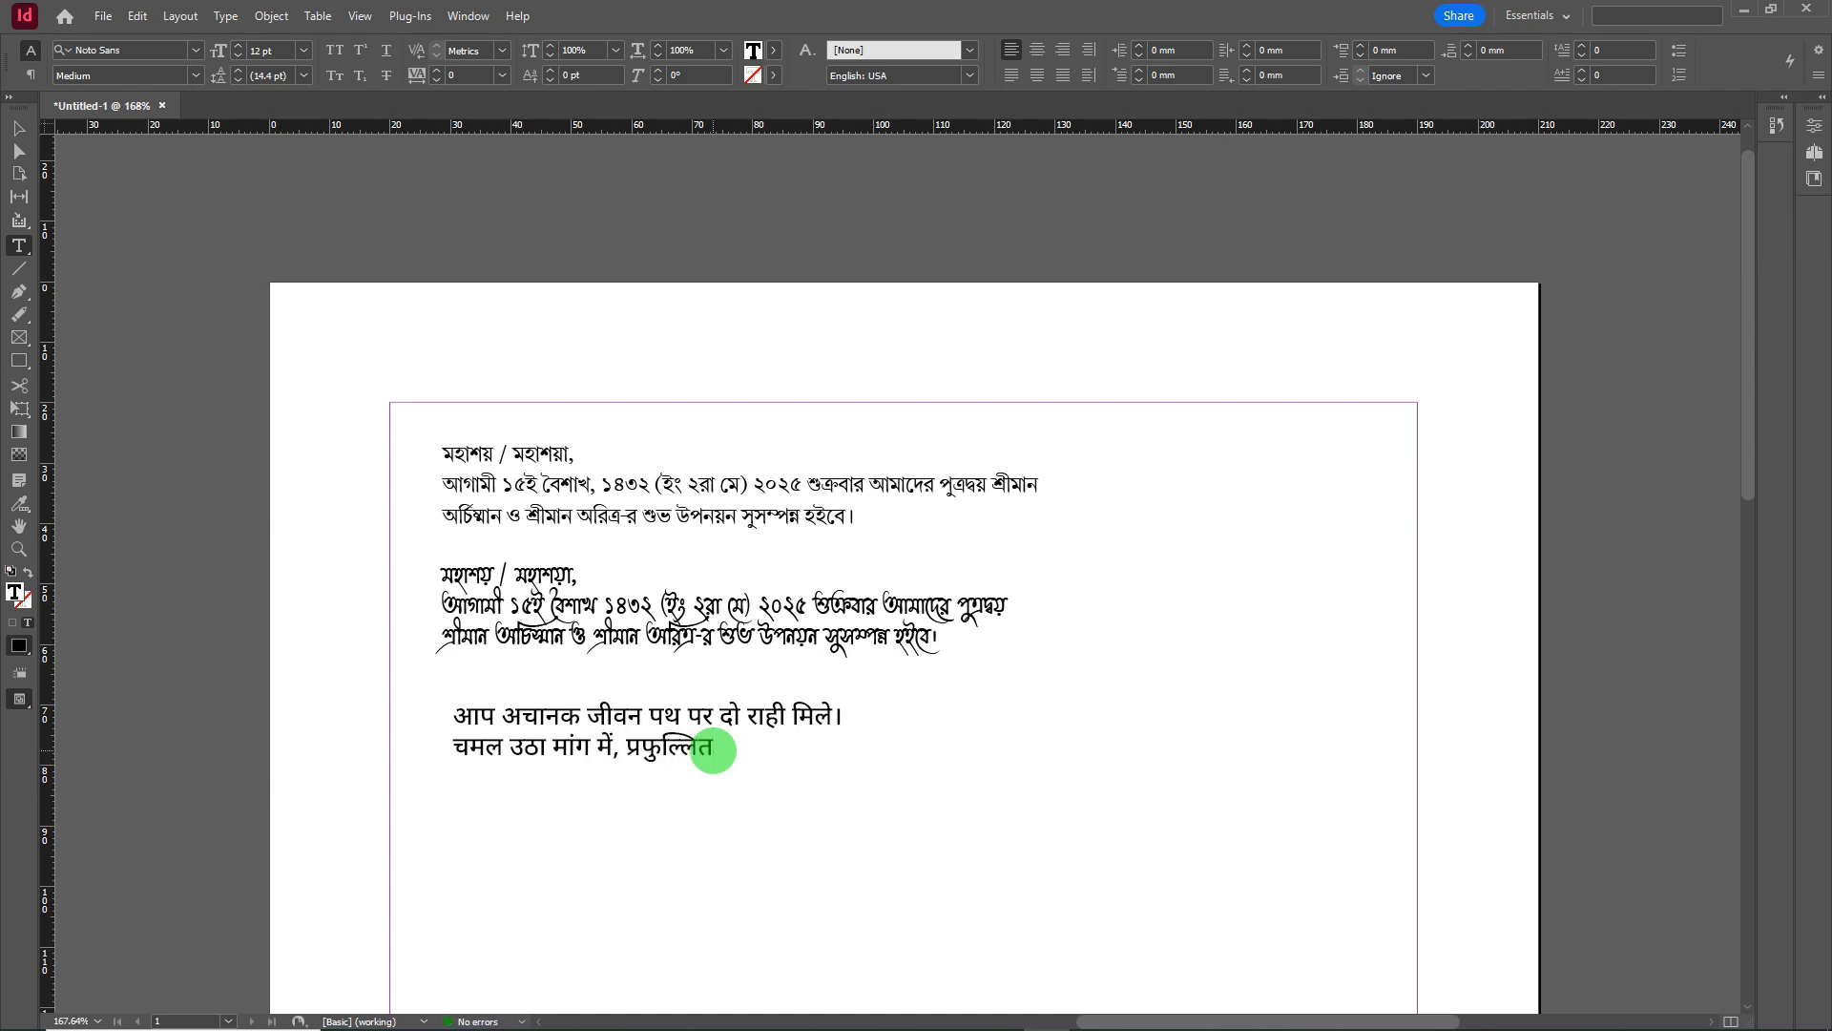
pyautogui.write(' मन से दो फ')
pyautogui.write('ुल')
pyautogui.write(' खिले')
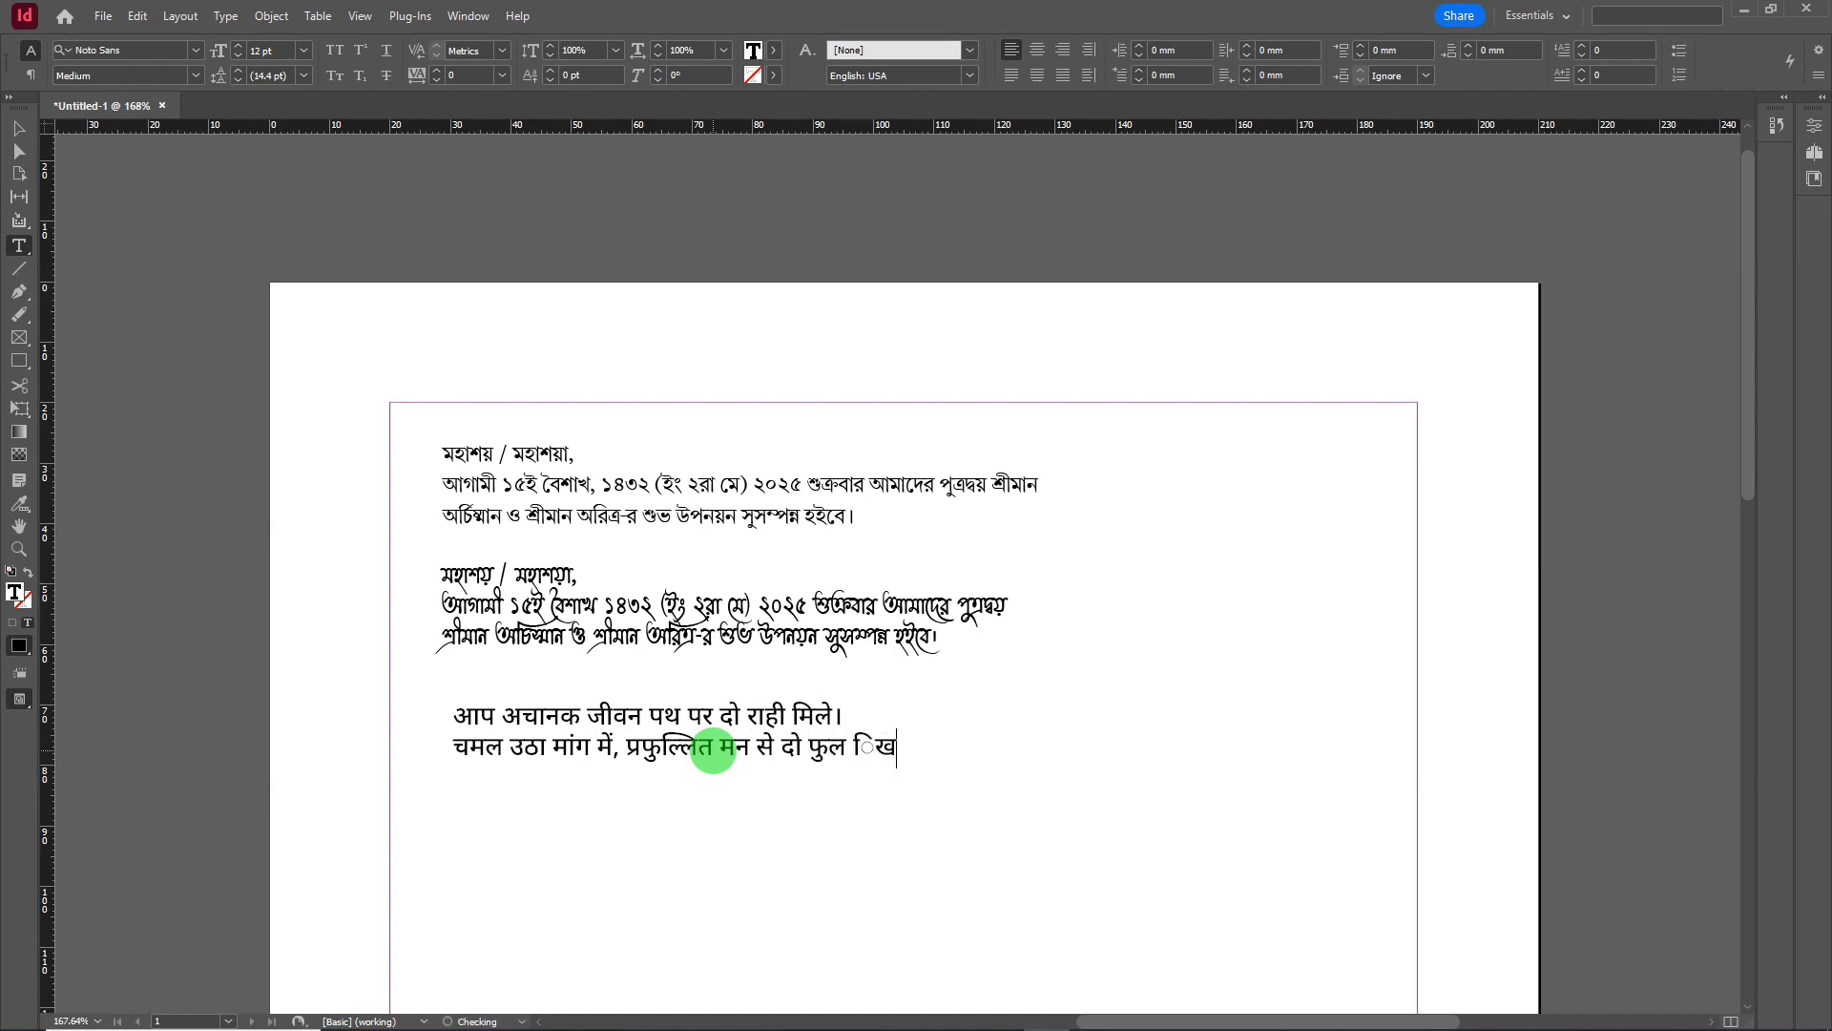
pyautogui.write('।')
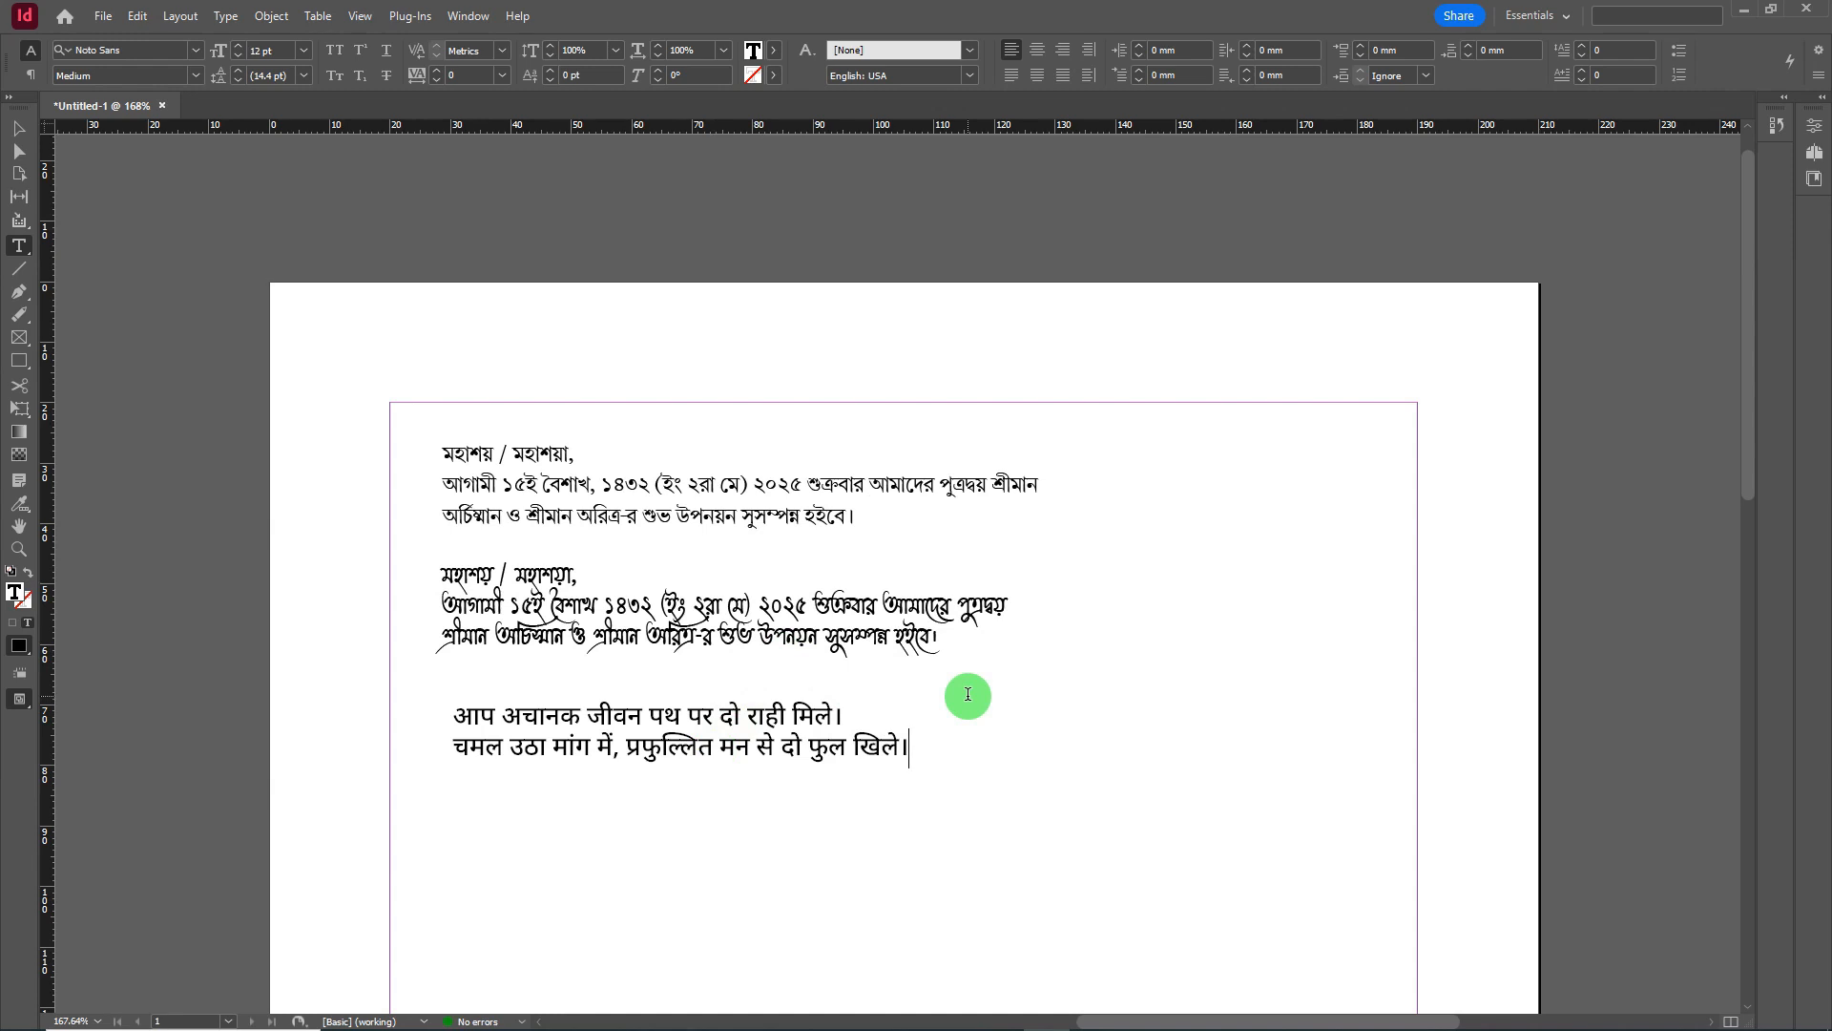
# - Add a new line reading 'The quick brown fox jumped over the lazy dog.' below the Hindi text
pyautogui.press('Return')
pyautogui.write('The quick bro')
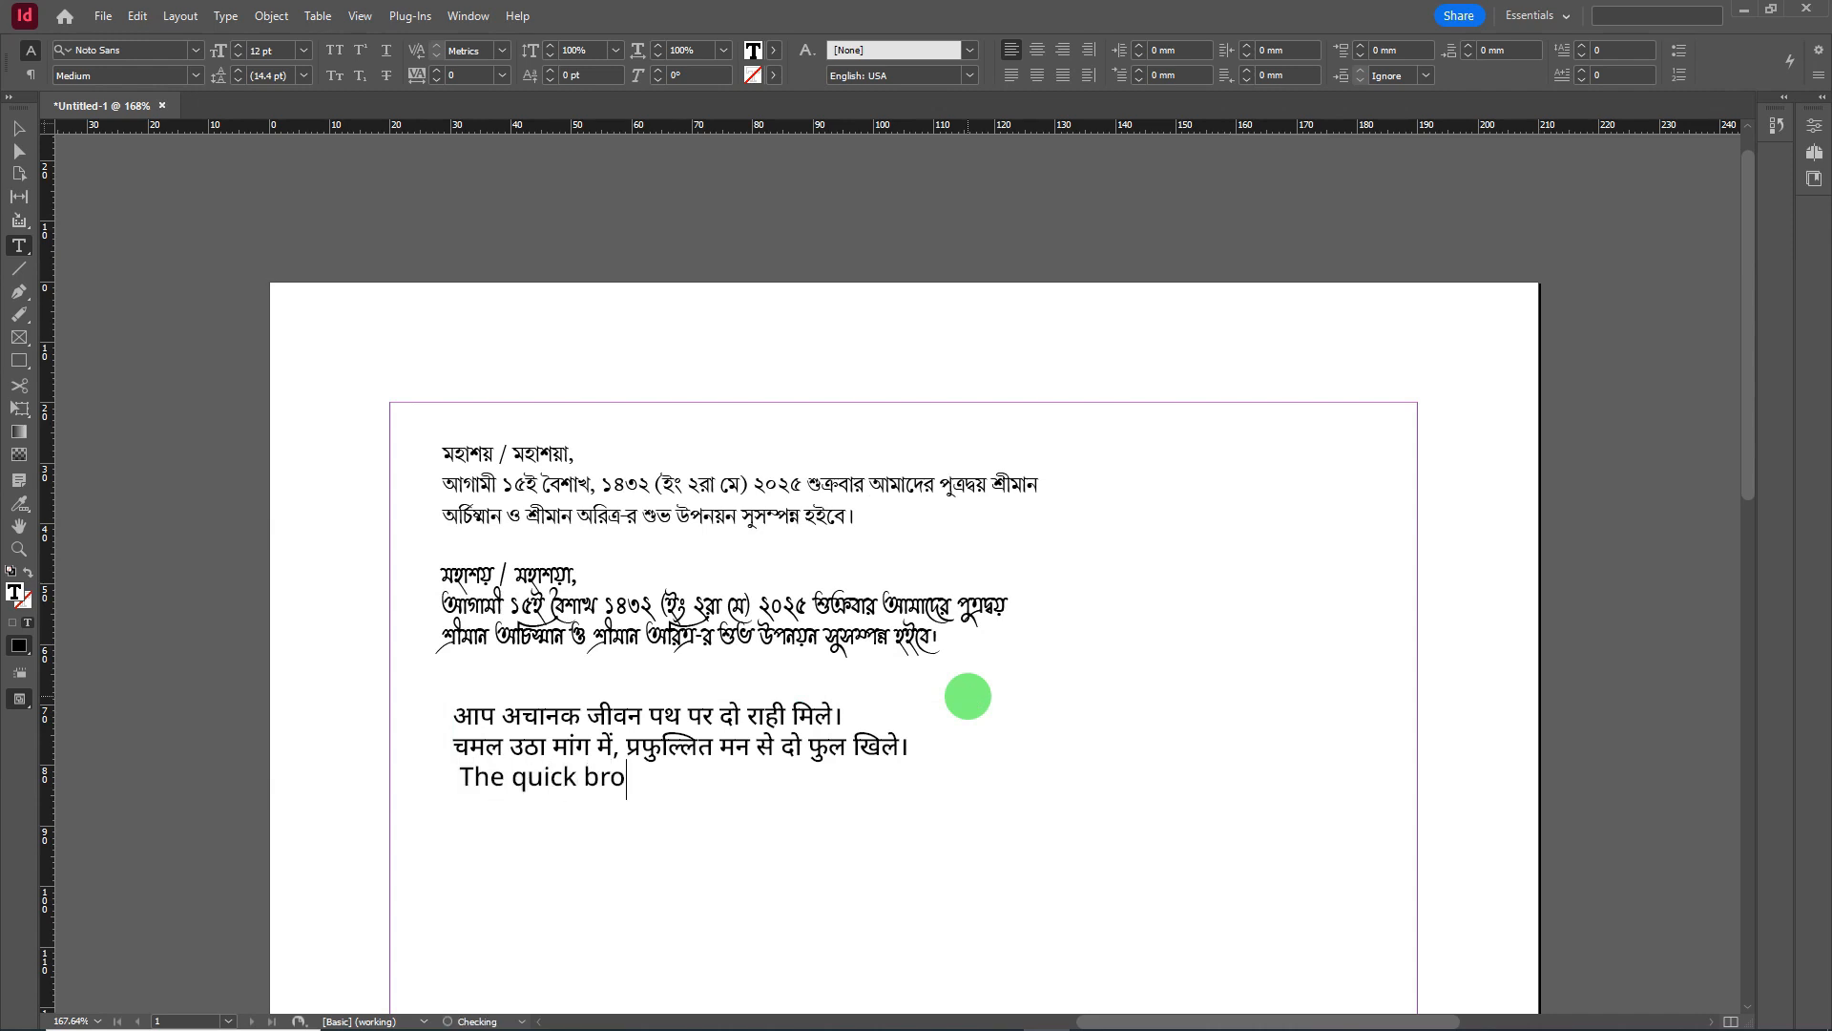
pyautogui.write('wn fox jumped ov er')
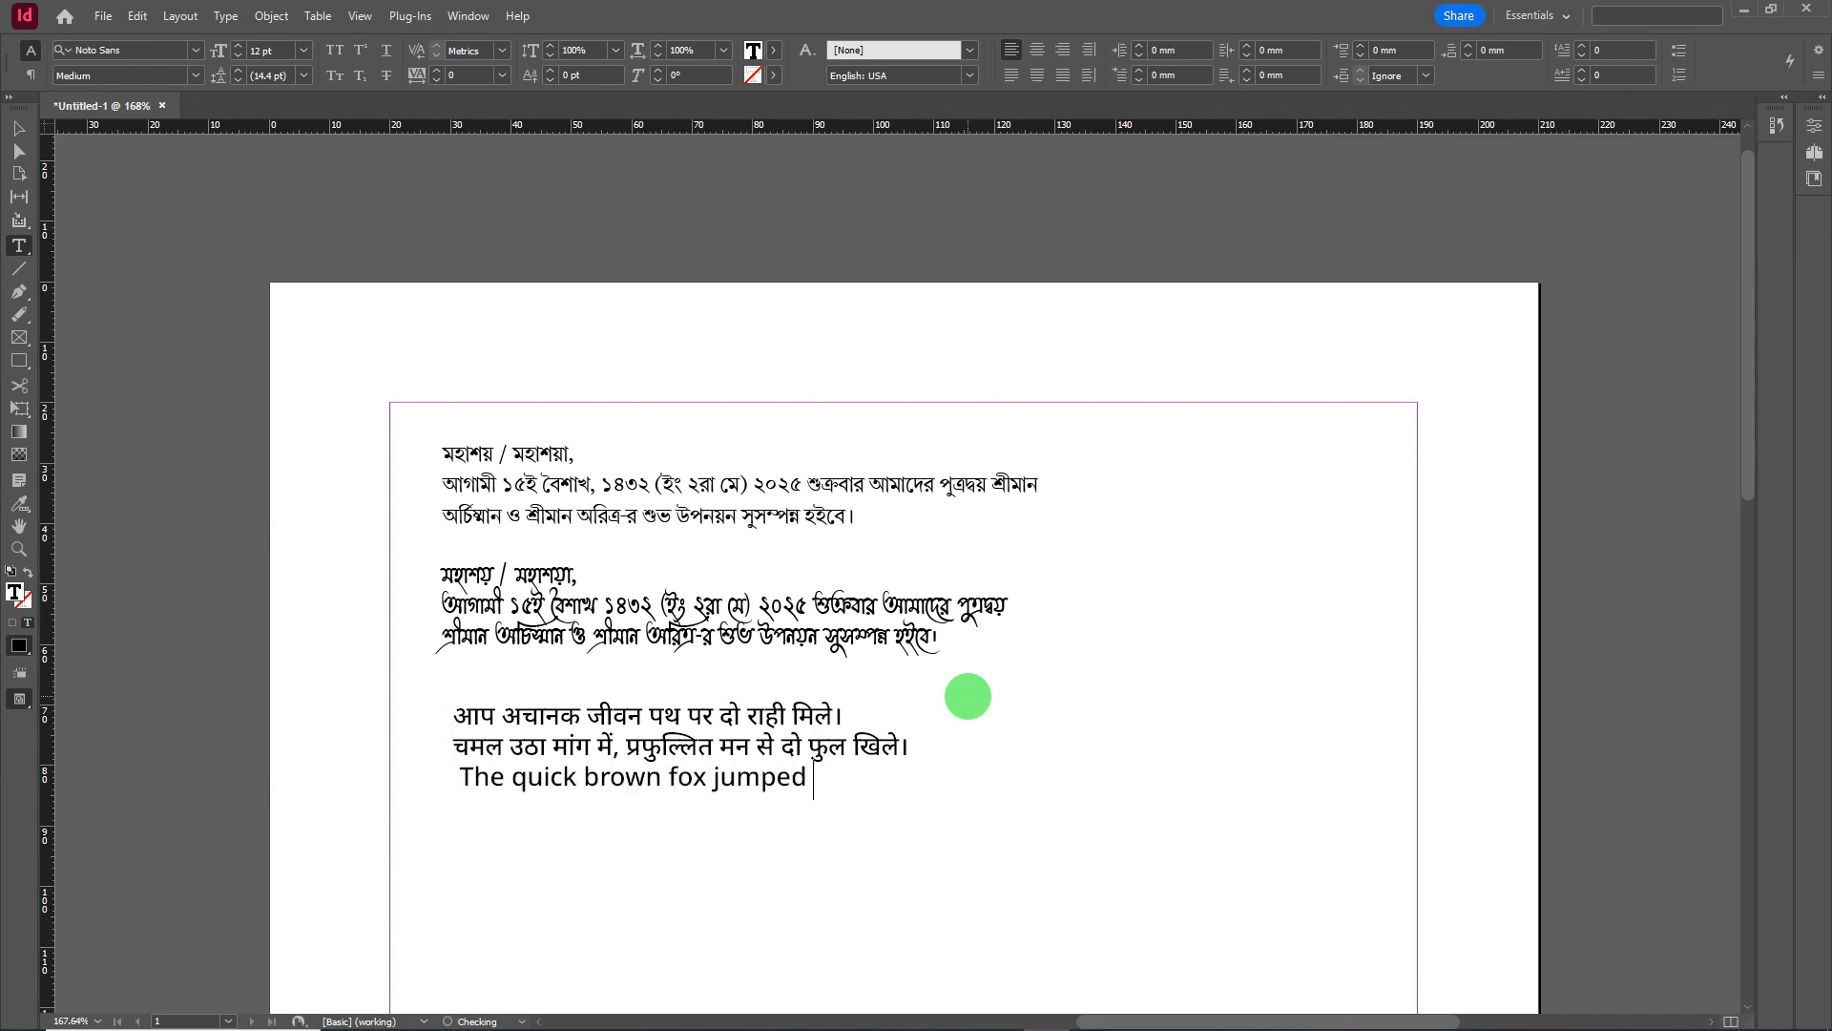
pyautogui.press('BackSpace')
pyautogui.press('BackSpace')
pyautogui.write('ver')
pyautogui.press('BackSpace')
pyautogui.press('BackSpace')
pyautogui.press('BackSpace')
pyautogui.press('BackSpace')
pyautogui.write('er the lazy dog.')
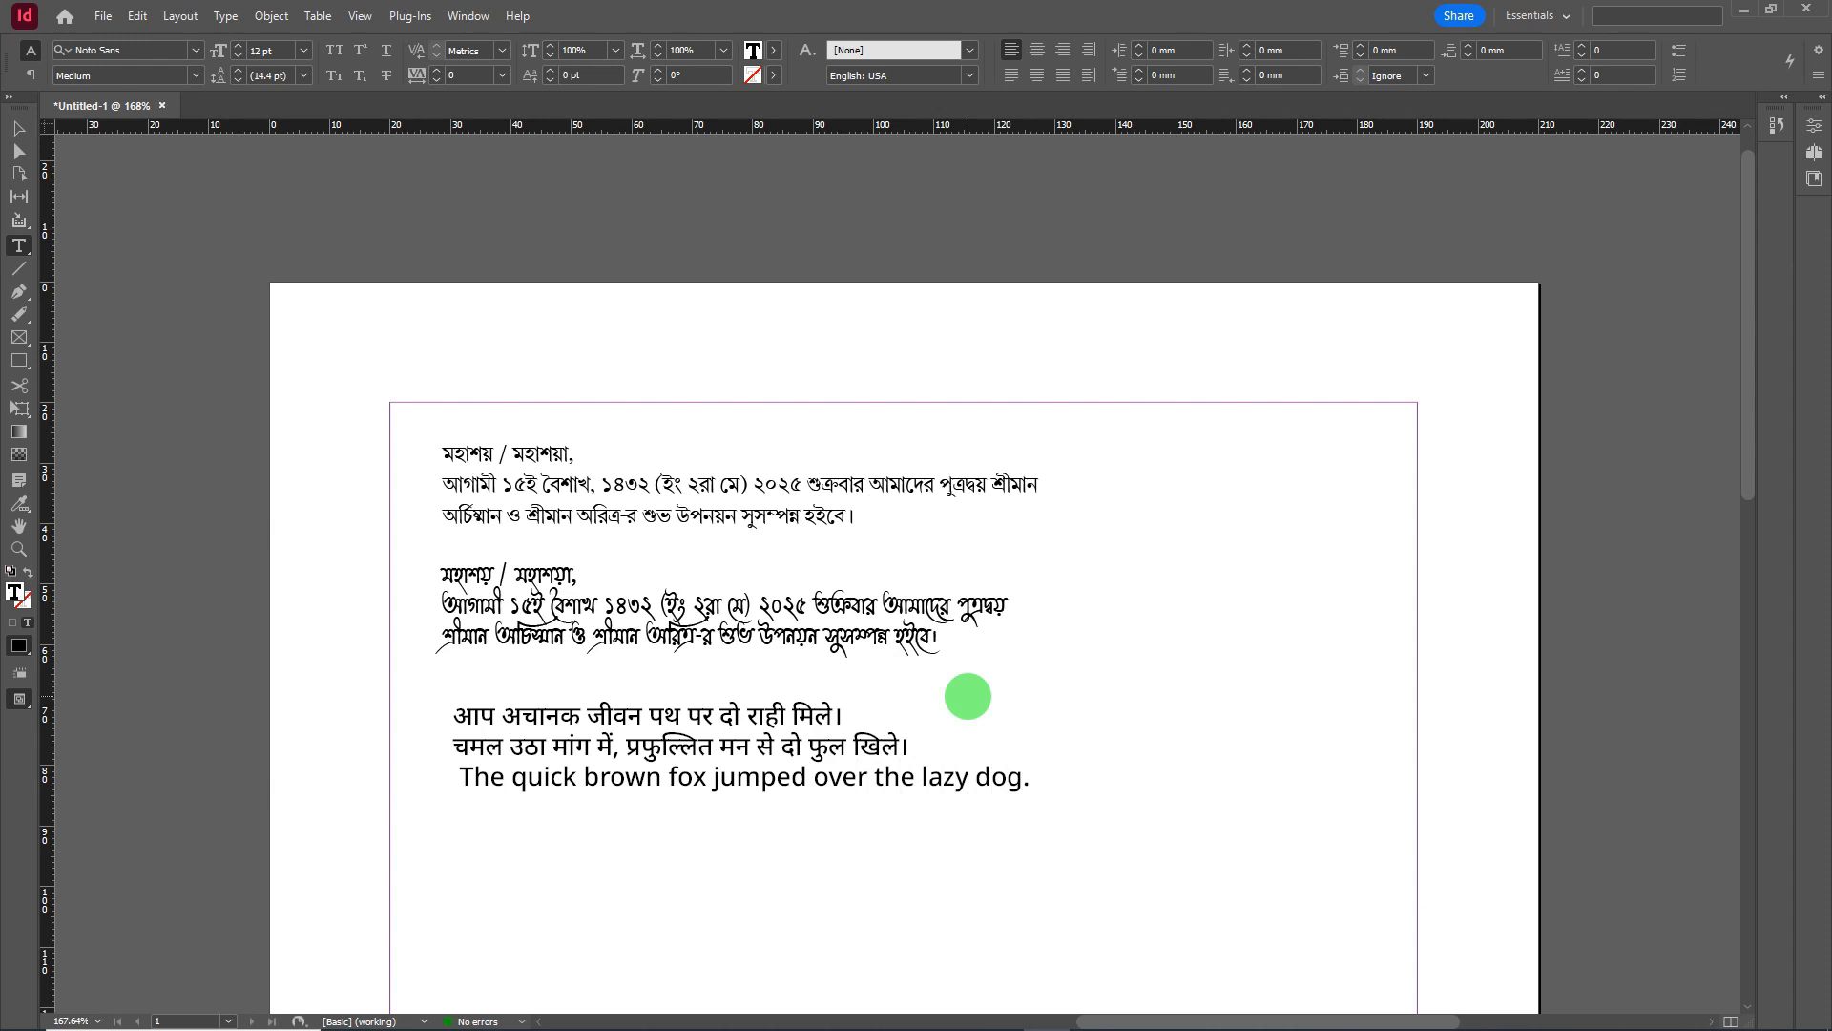
# - Launch CorelDRAW X8, create a new A4 document and paste the InDesign screenshot
pyautogui.moveTo(648, 1014)
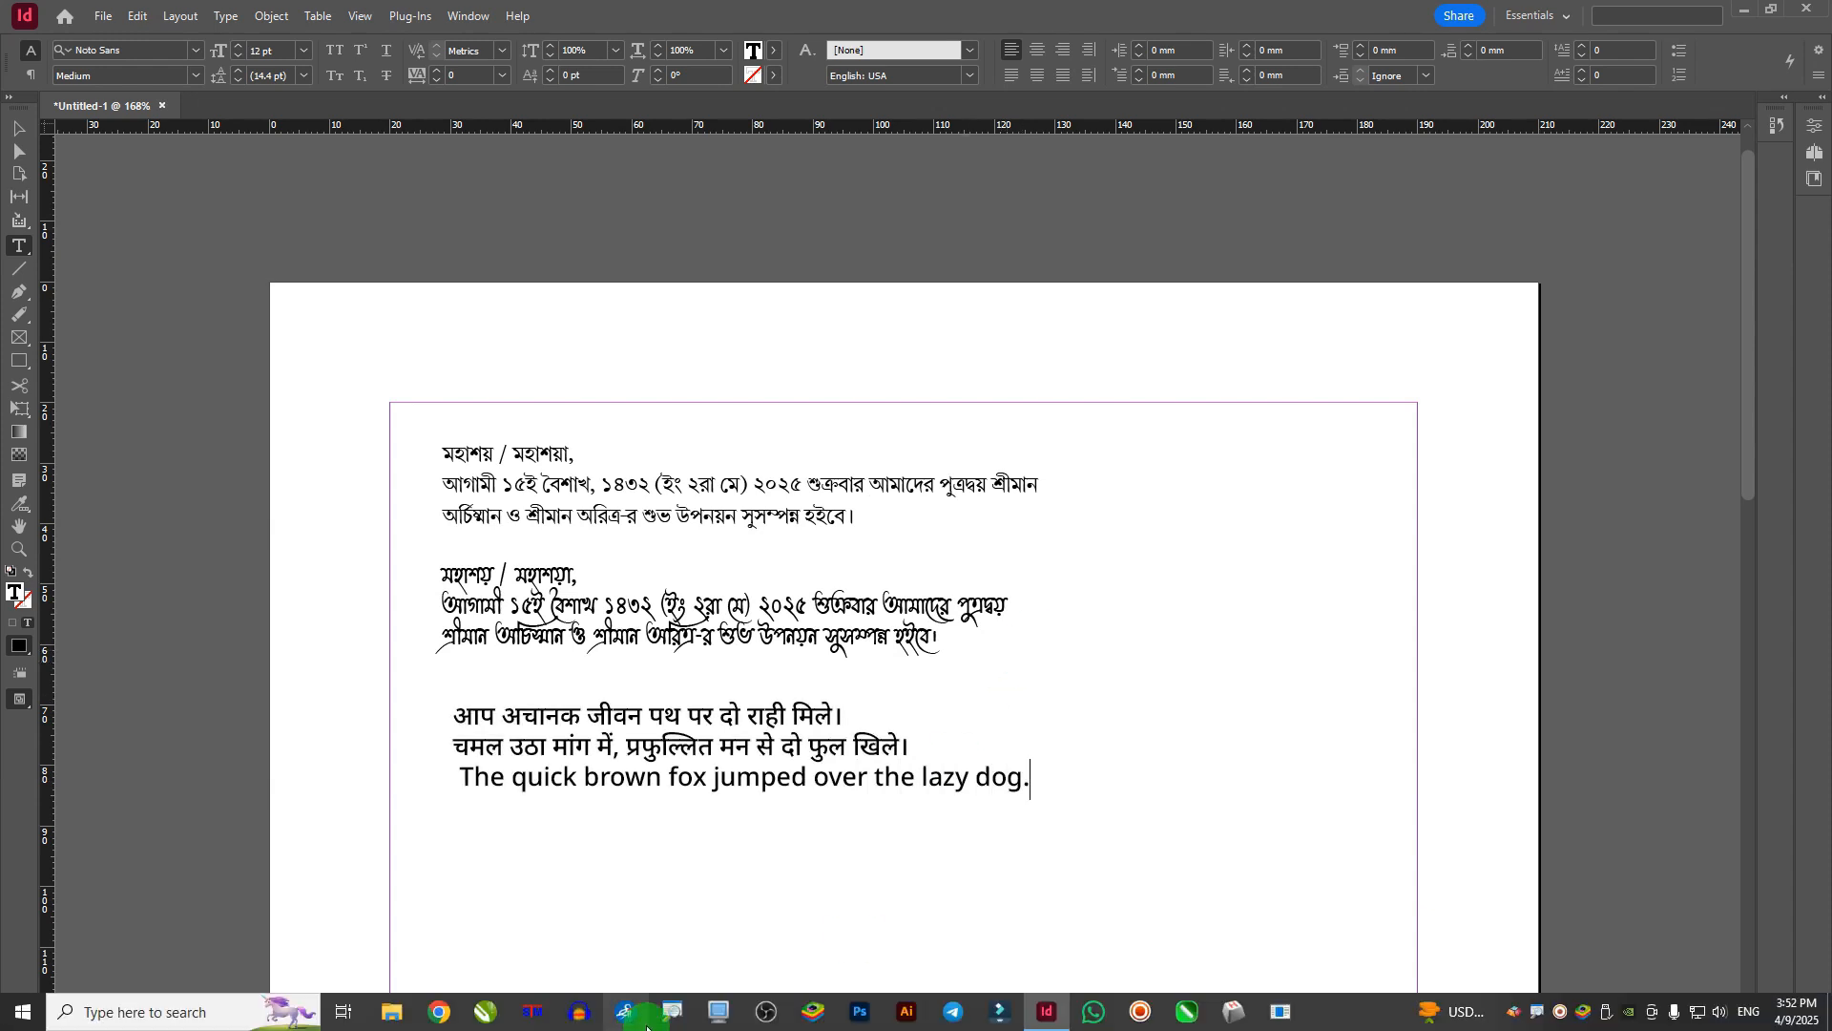
pyautogui.click(487, 1013)
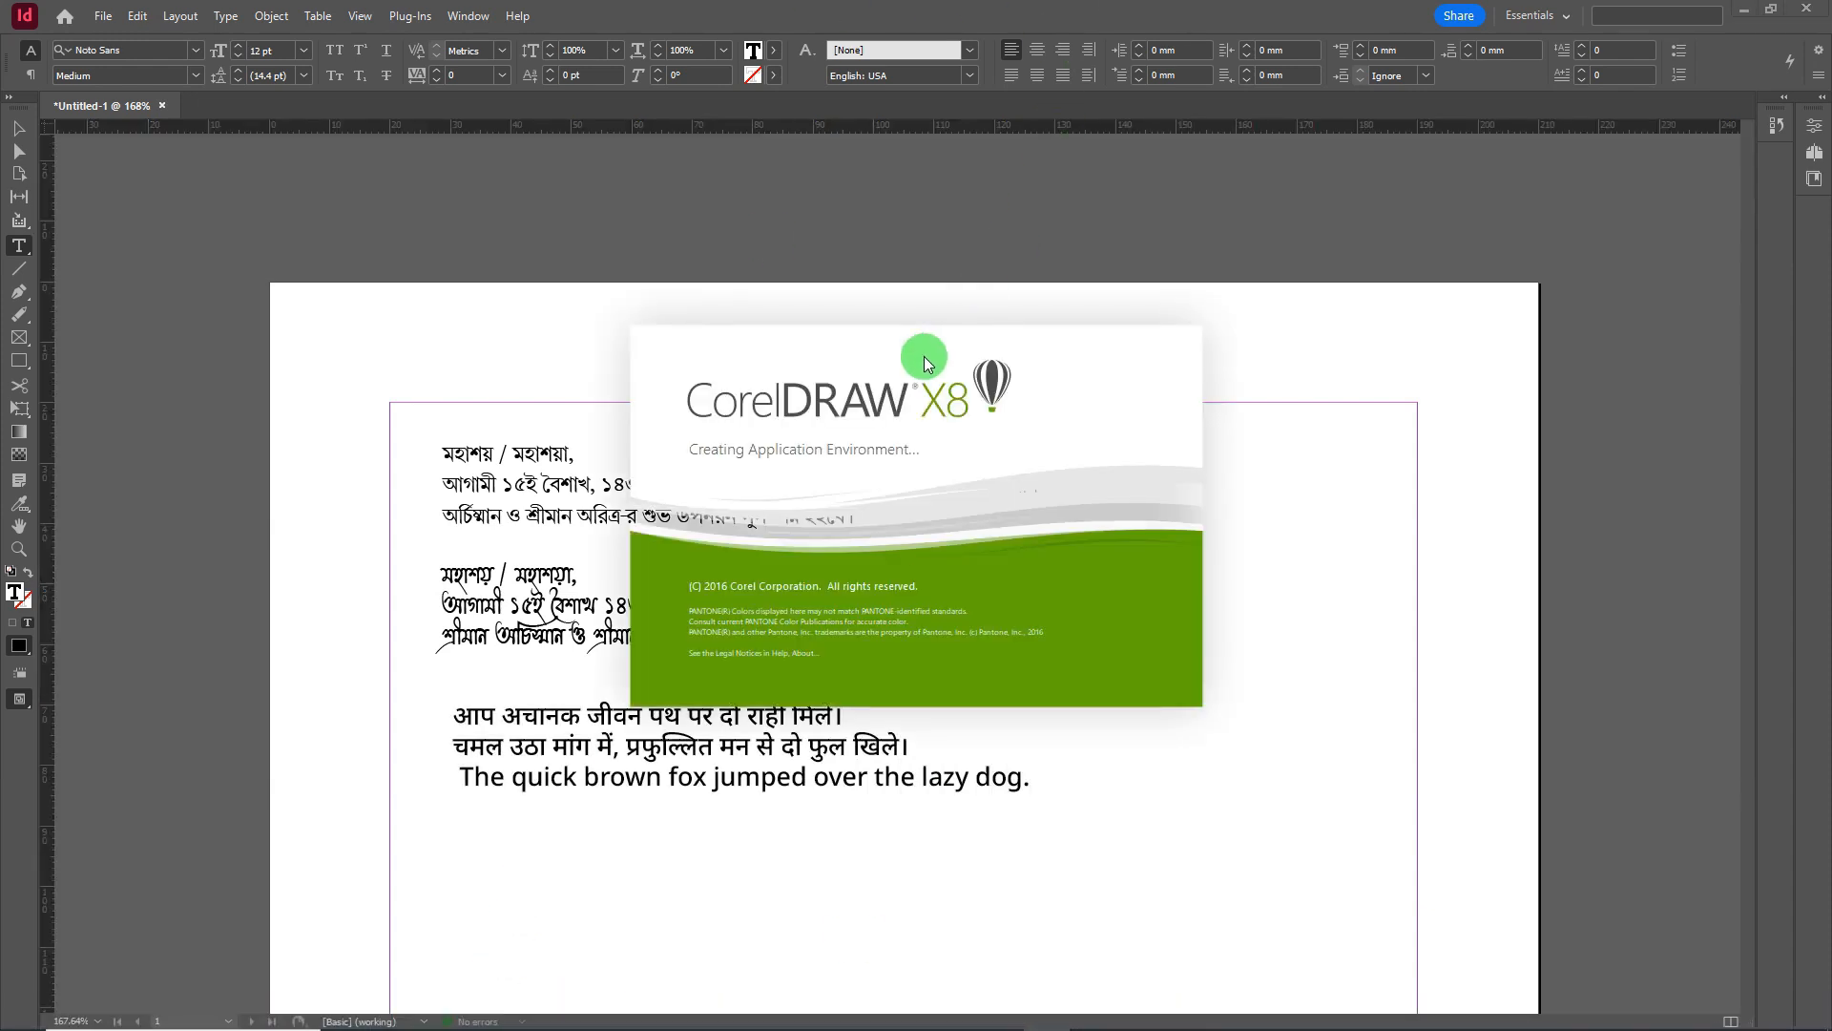
pyautogui.click(411, 474)
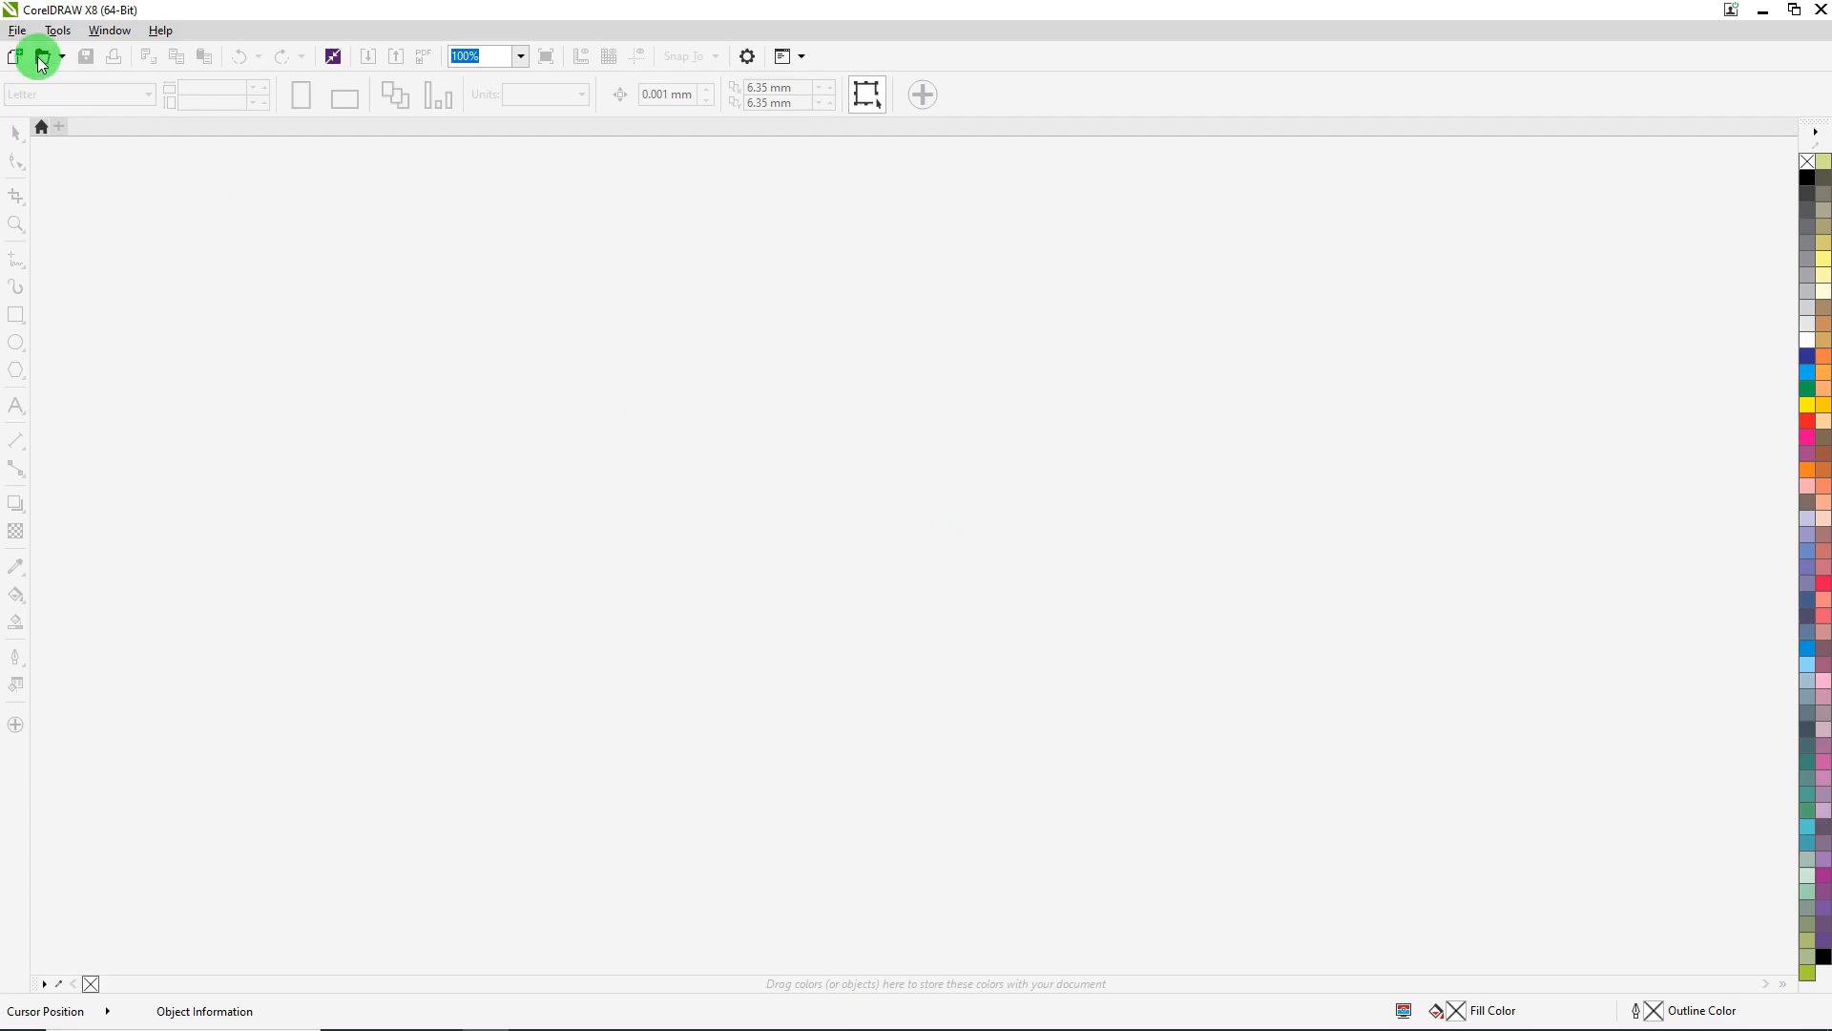
pyautogui.click(16, 58)
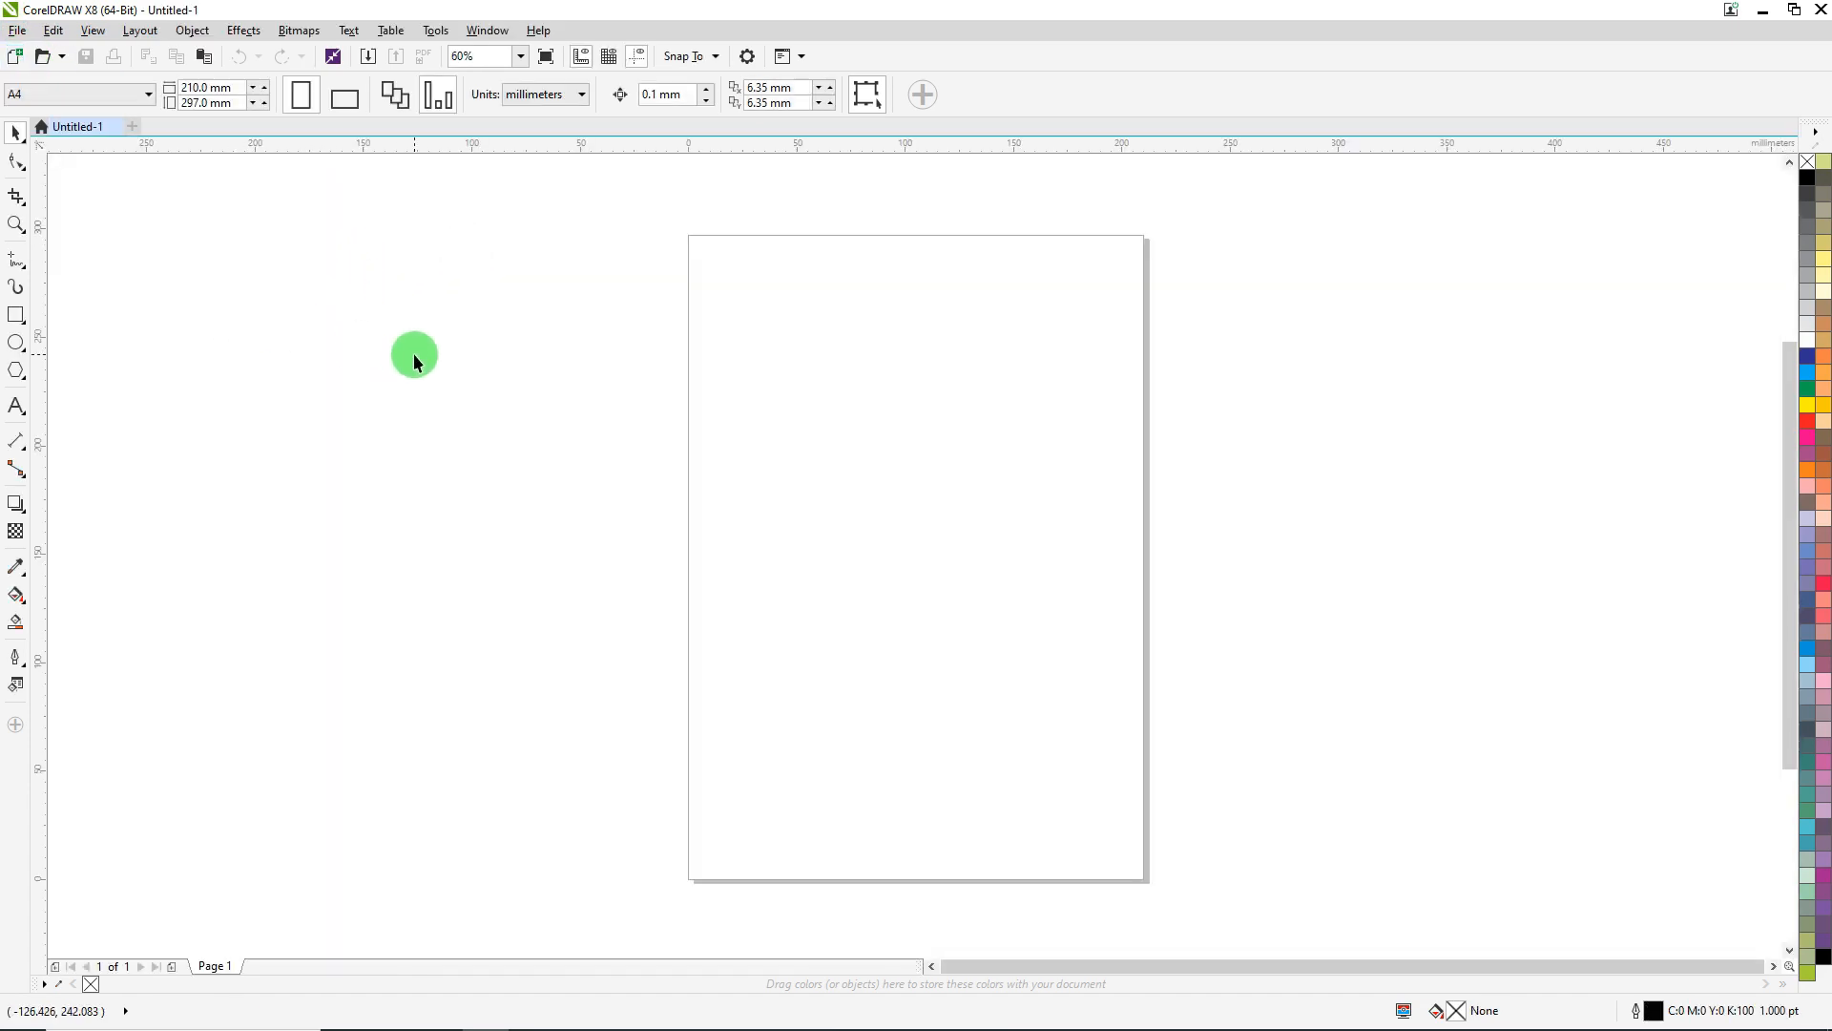
pyautogui.hotkey('ctrl', 'v')
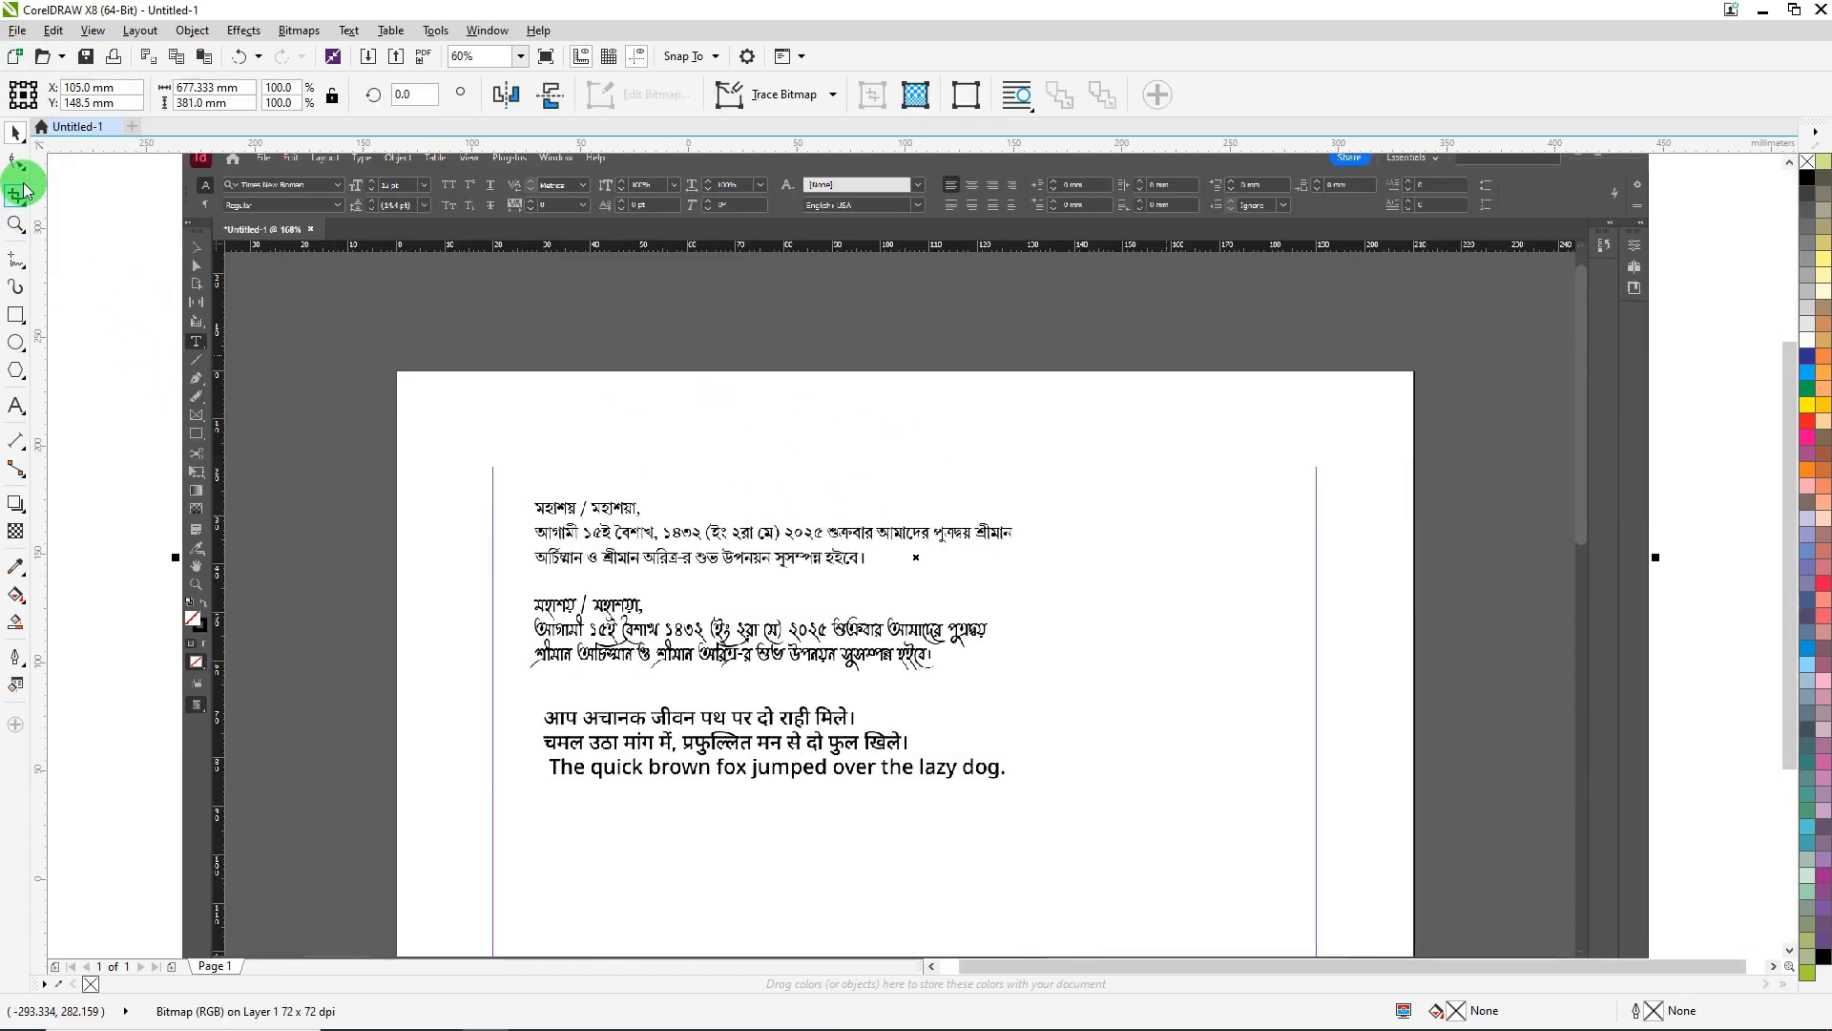
# - Crop the screenshot to the letter text and move it right and slightly up
pyautogui.click(16, 196)
pyautogui.moveTo(521, 473); pyautogui.dragTo(1095, 826)
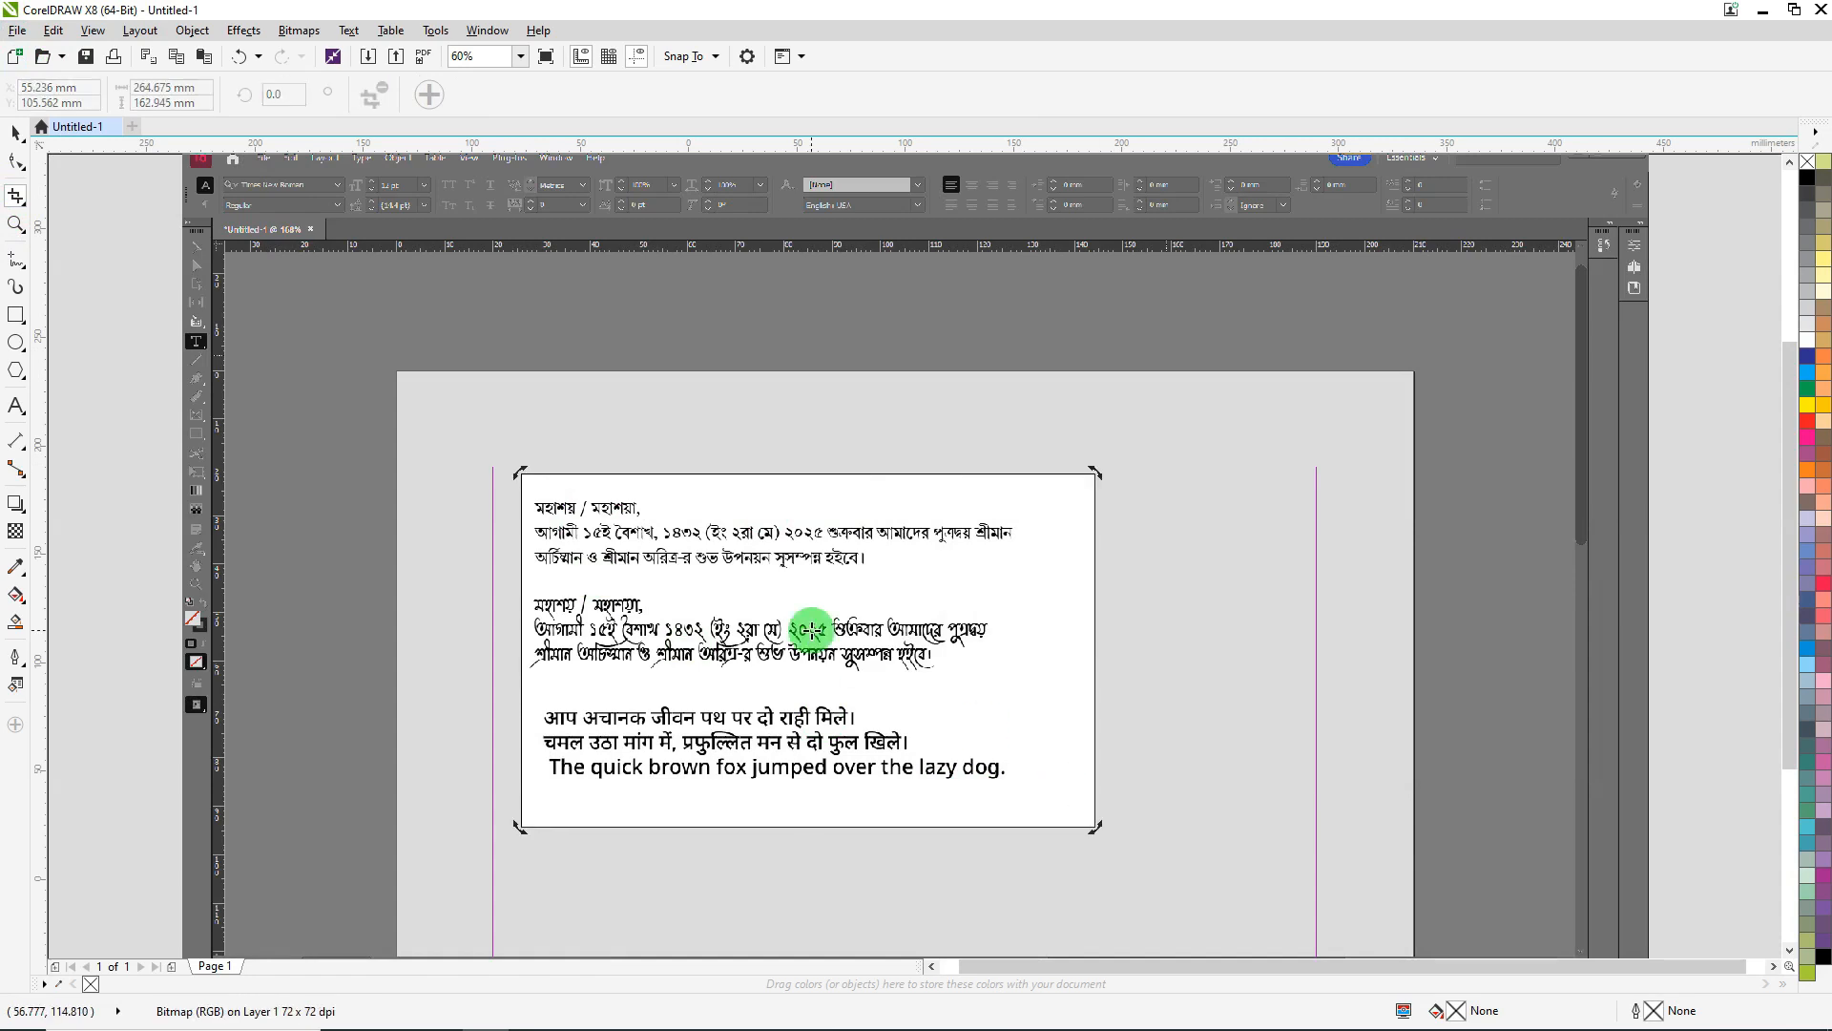
pyautogui.doubleClick(822, 630)
pyautogui.click(16, 133)
pyautogui.moveTo(669, 544); pyautogui.dragTo(850, 526)
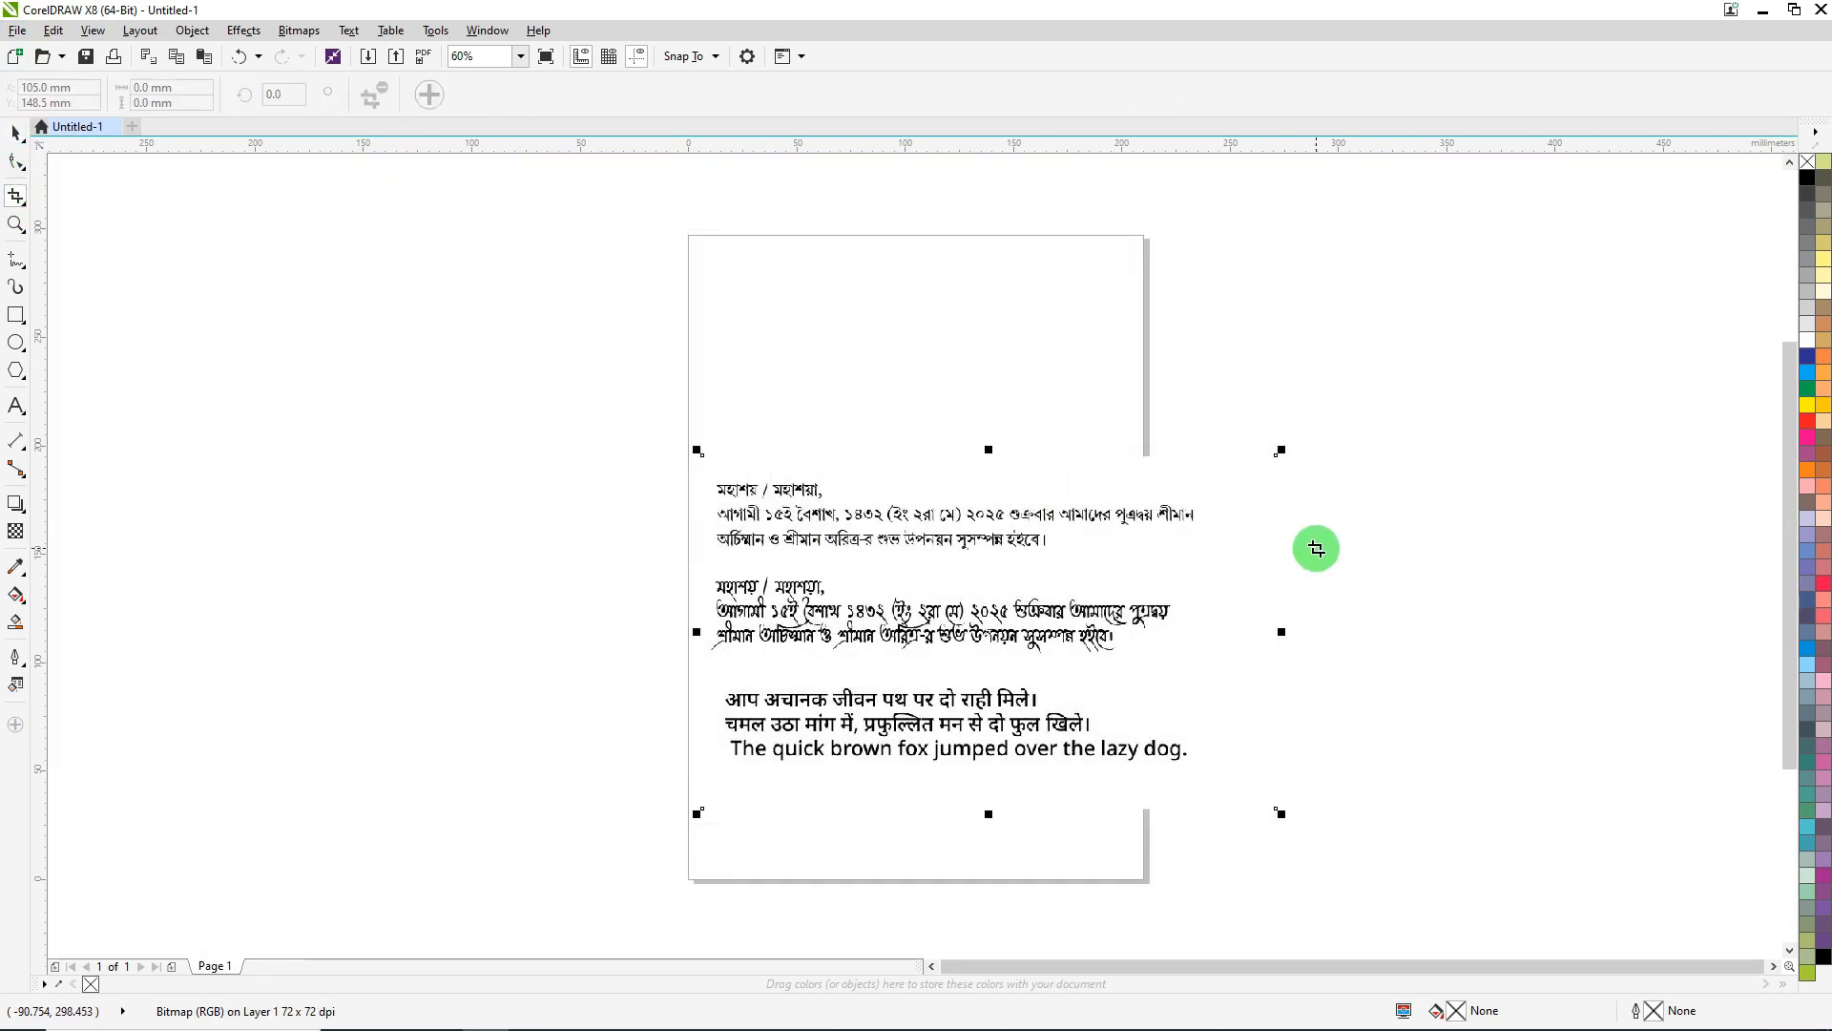
# - Zoom in on the upper page, nudge the screenshot left, and draw a paragraph text frame above it
pyautogui.click(17, 195)
pyautogui.click(11, 229)
pyautogui.moveTo(493, 212); pyautogui.dragTo(1384, 630)
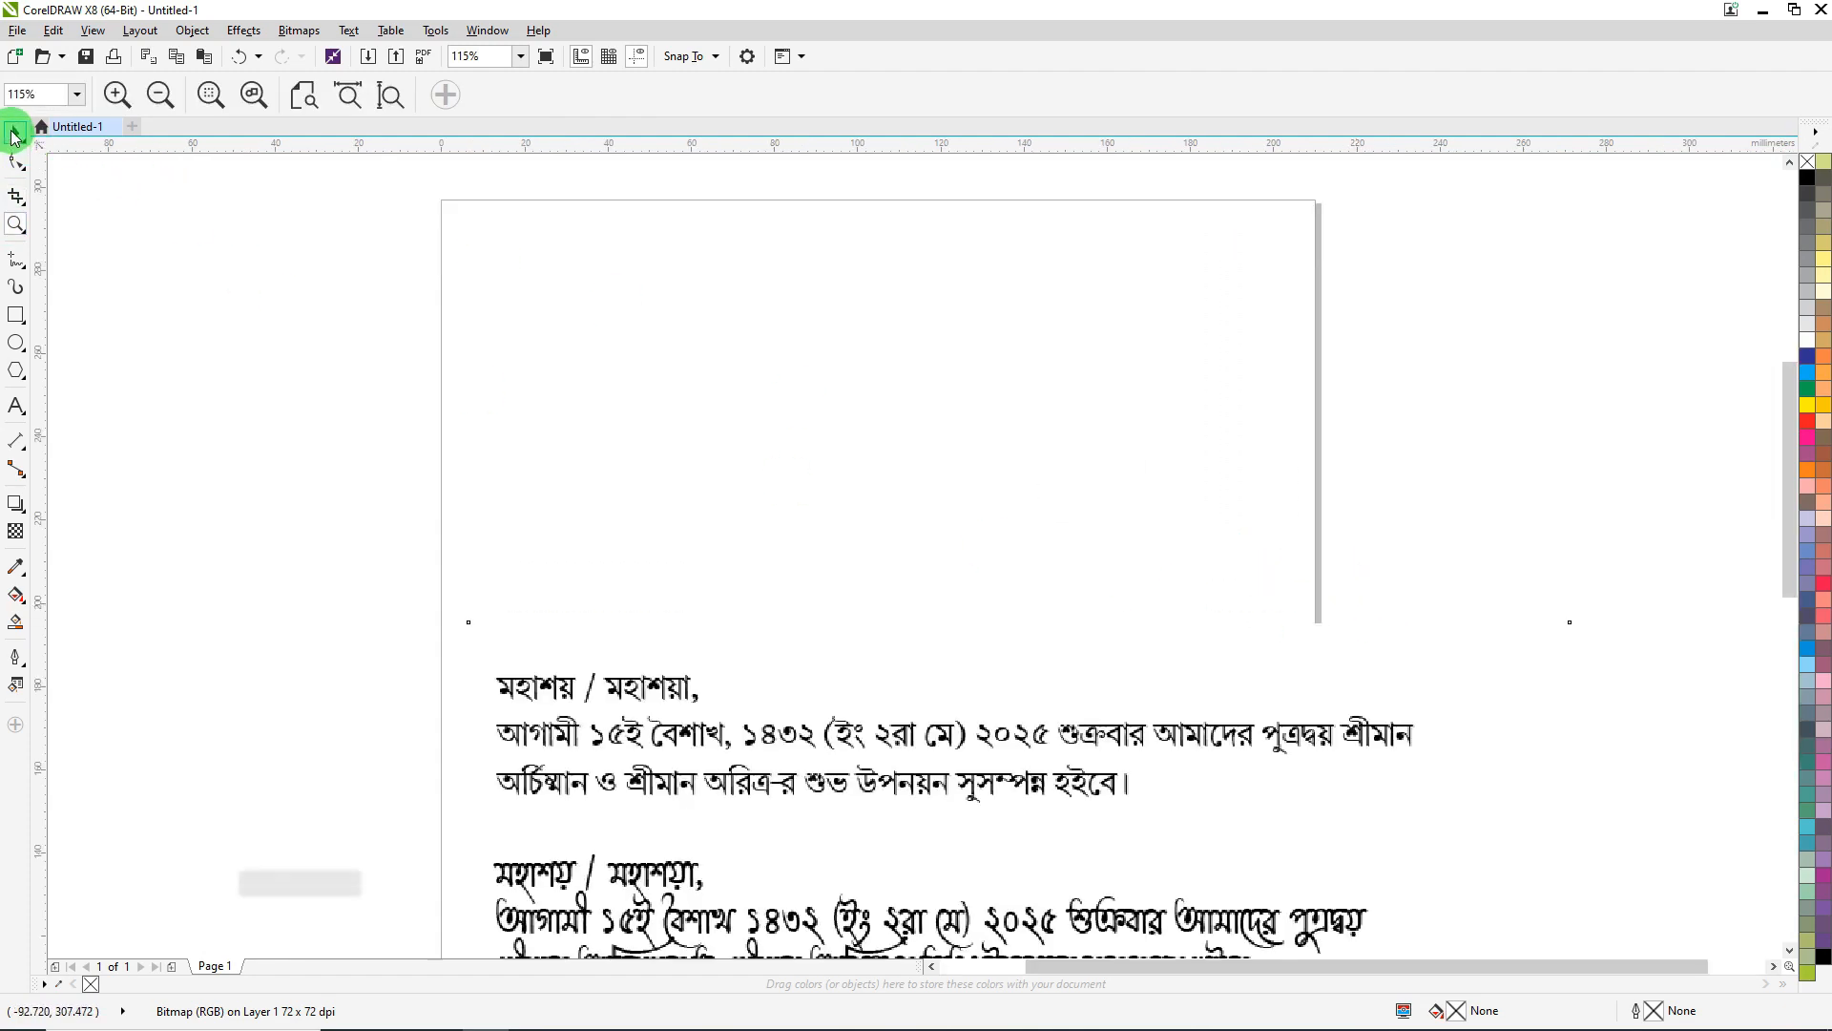
pyautogui.click(16, 134)
pyautogui.moveTo(654, 703); pyautogui.dragTo(602, 703)
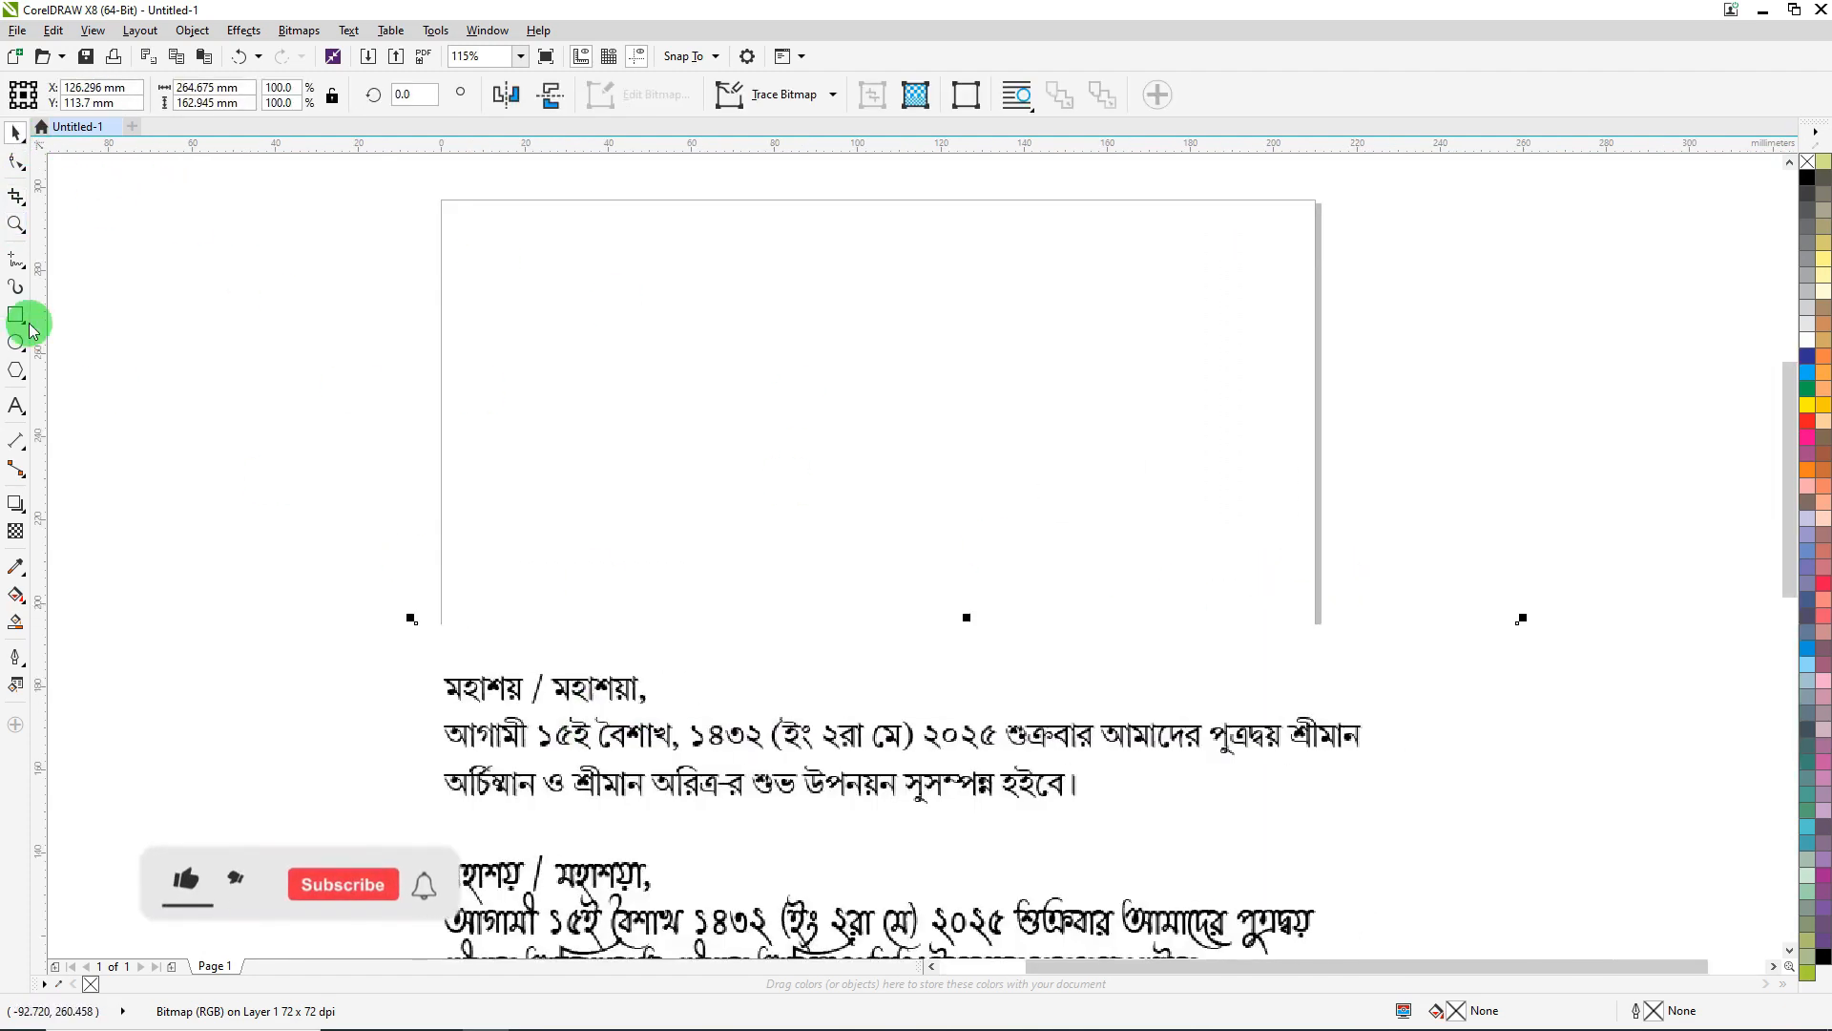
pyautogui.click(16, 406)
pyautogui.moveTo(486, 223); pyautogui.dragTo(1279, 557)
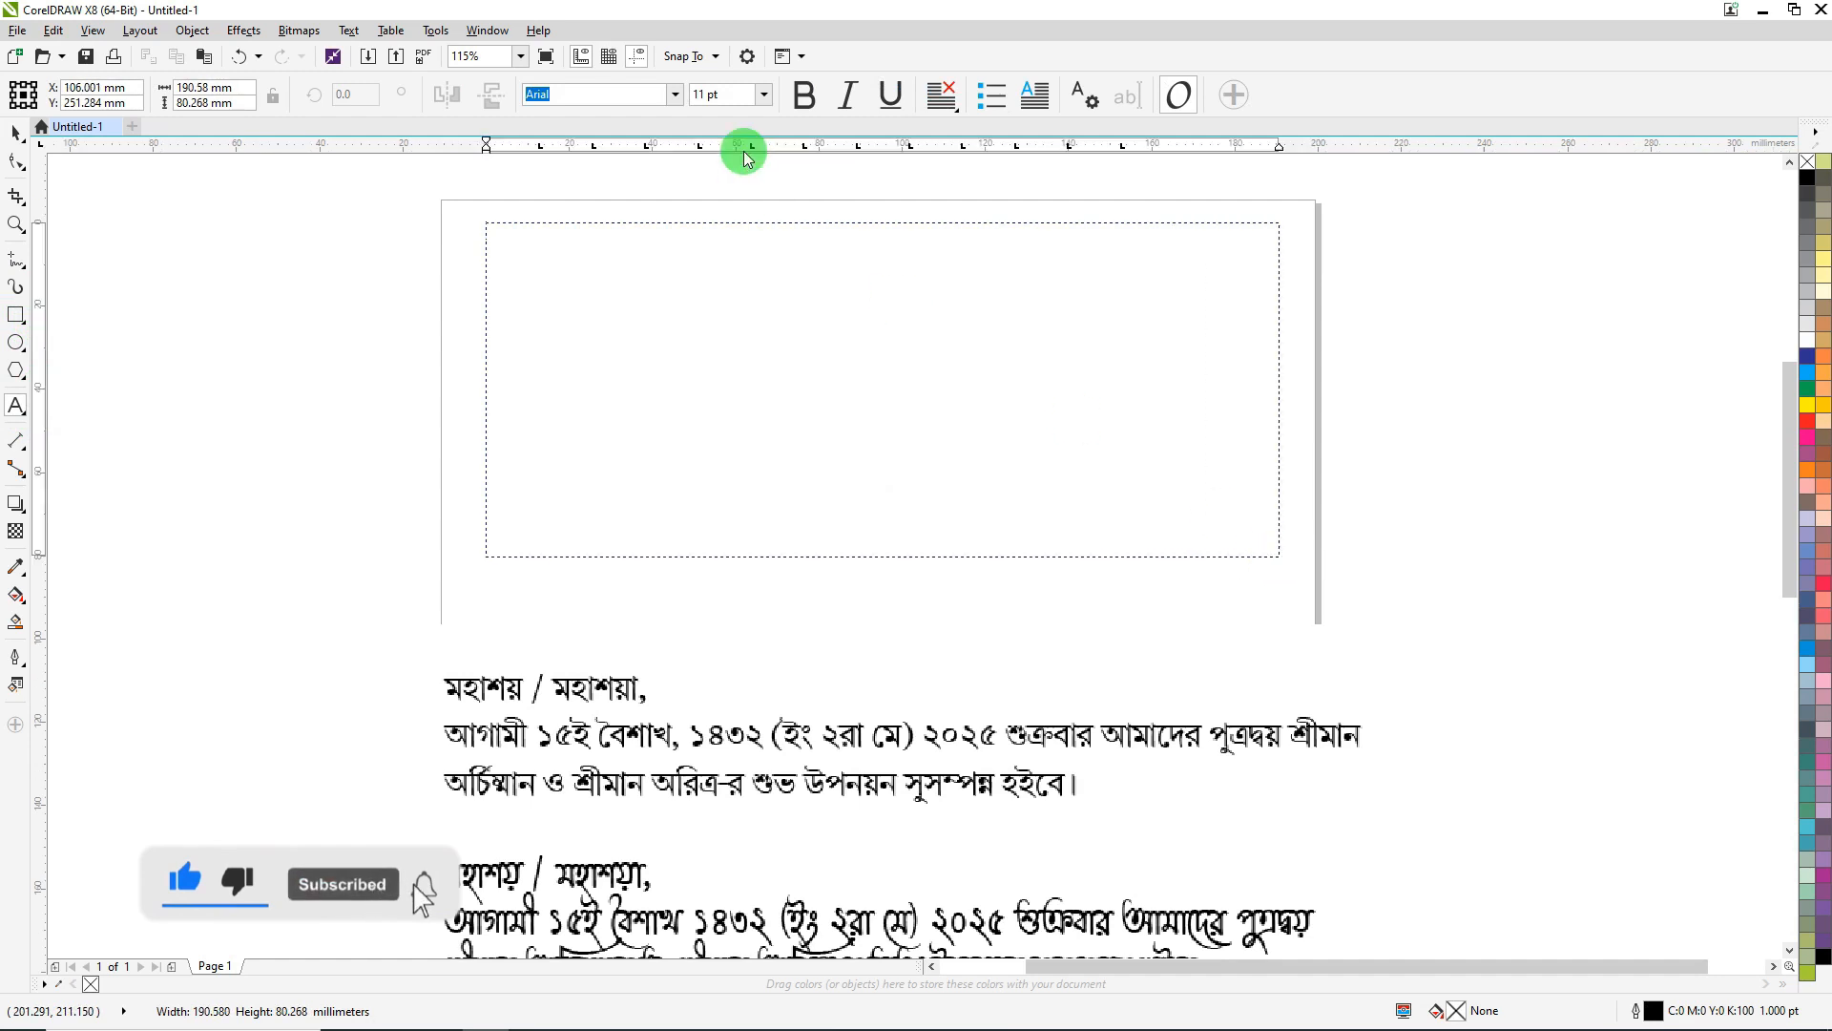
# - Set the text frame's font to STM-BNT-Arjun
pyautogui.click(674, 95)
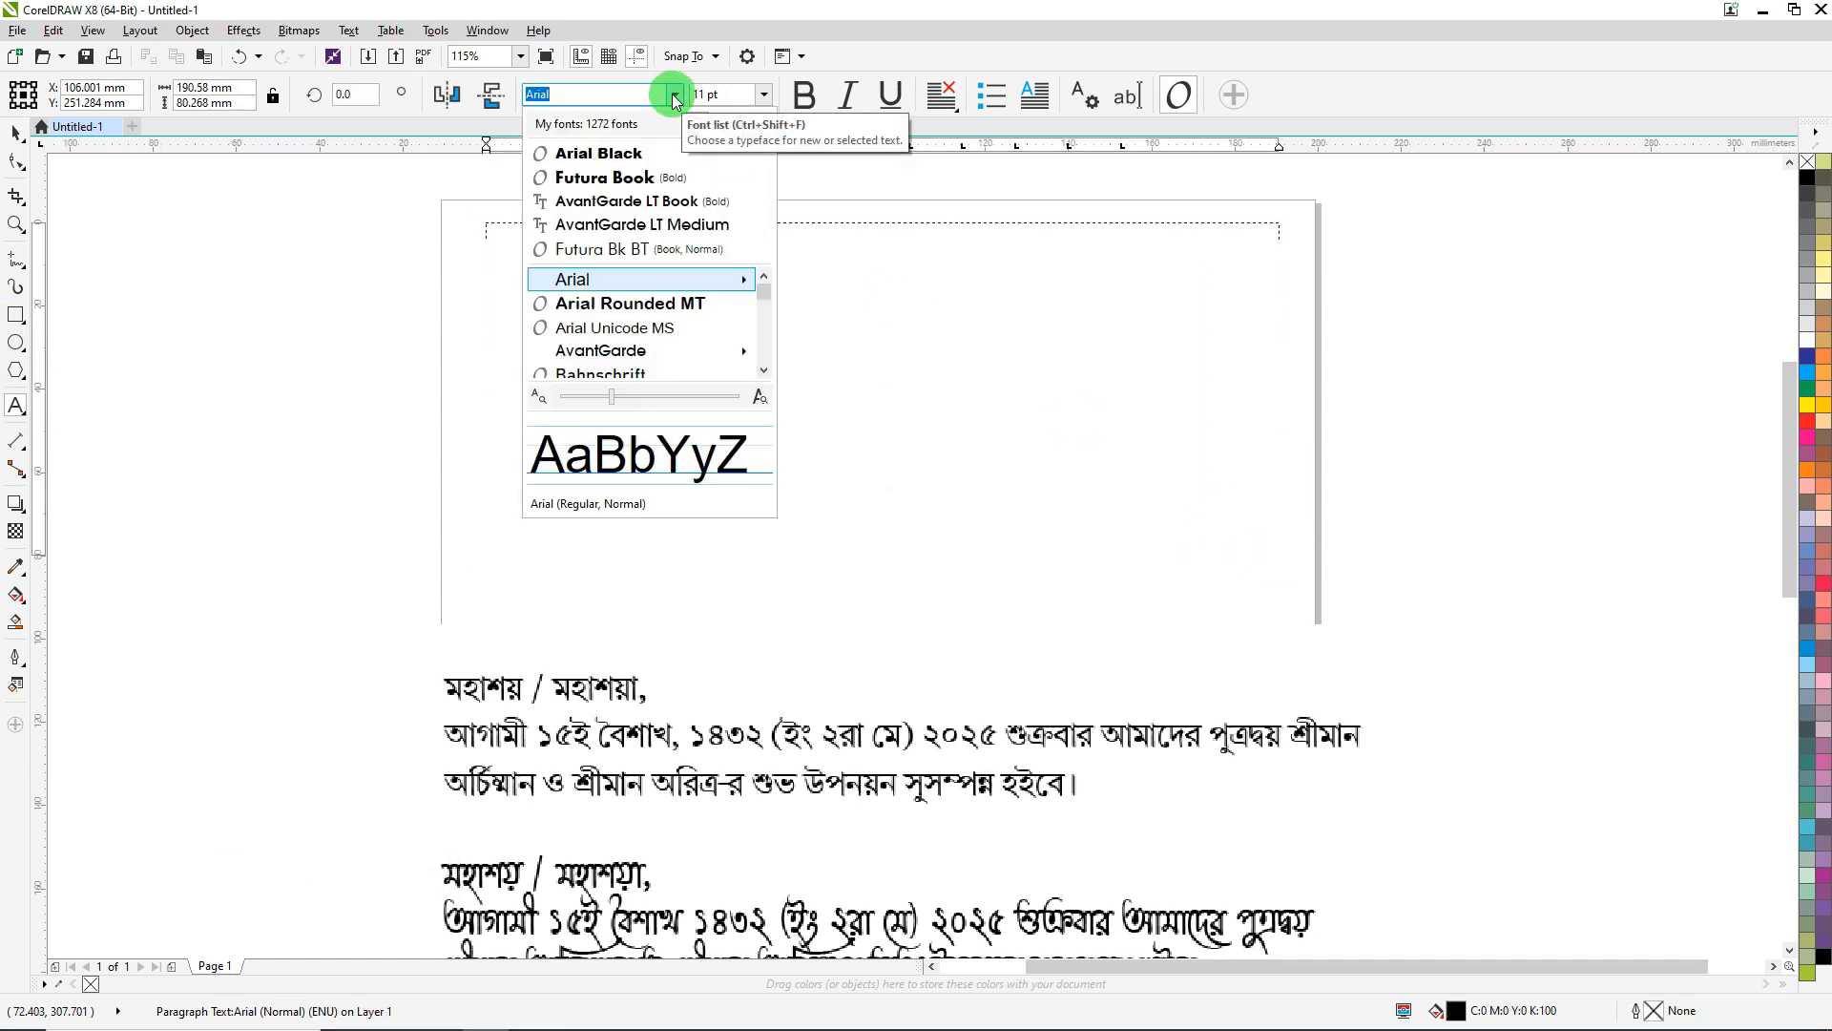
pyautogui.write('stm')
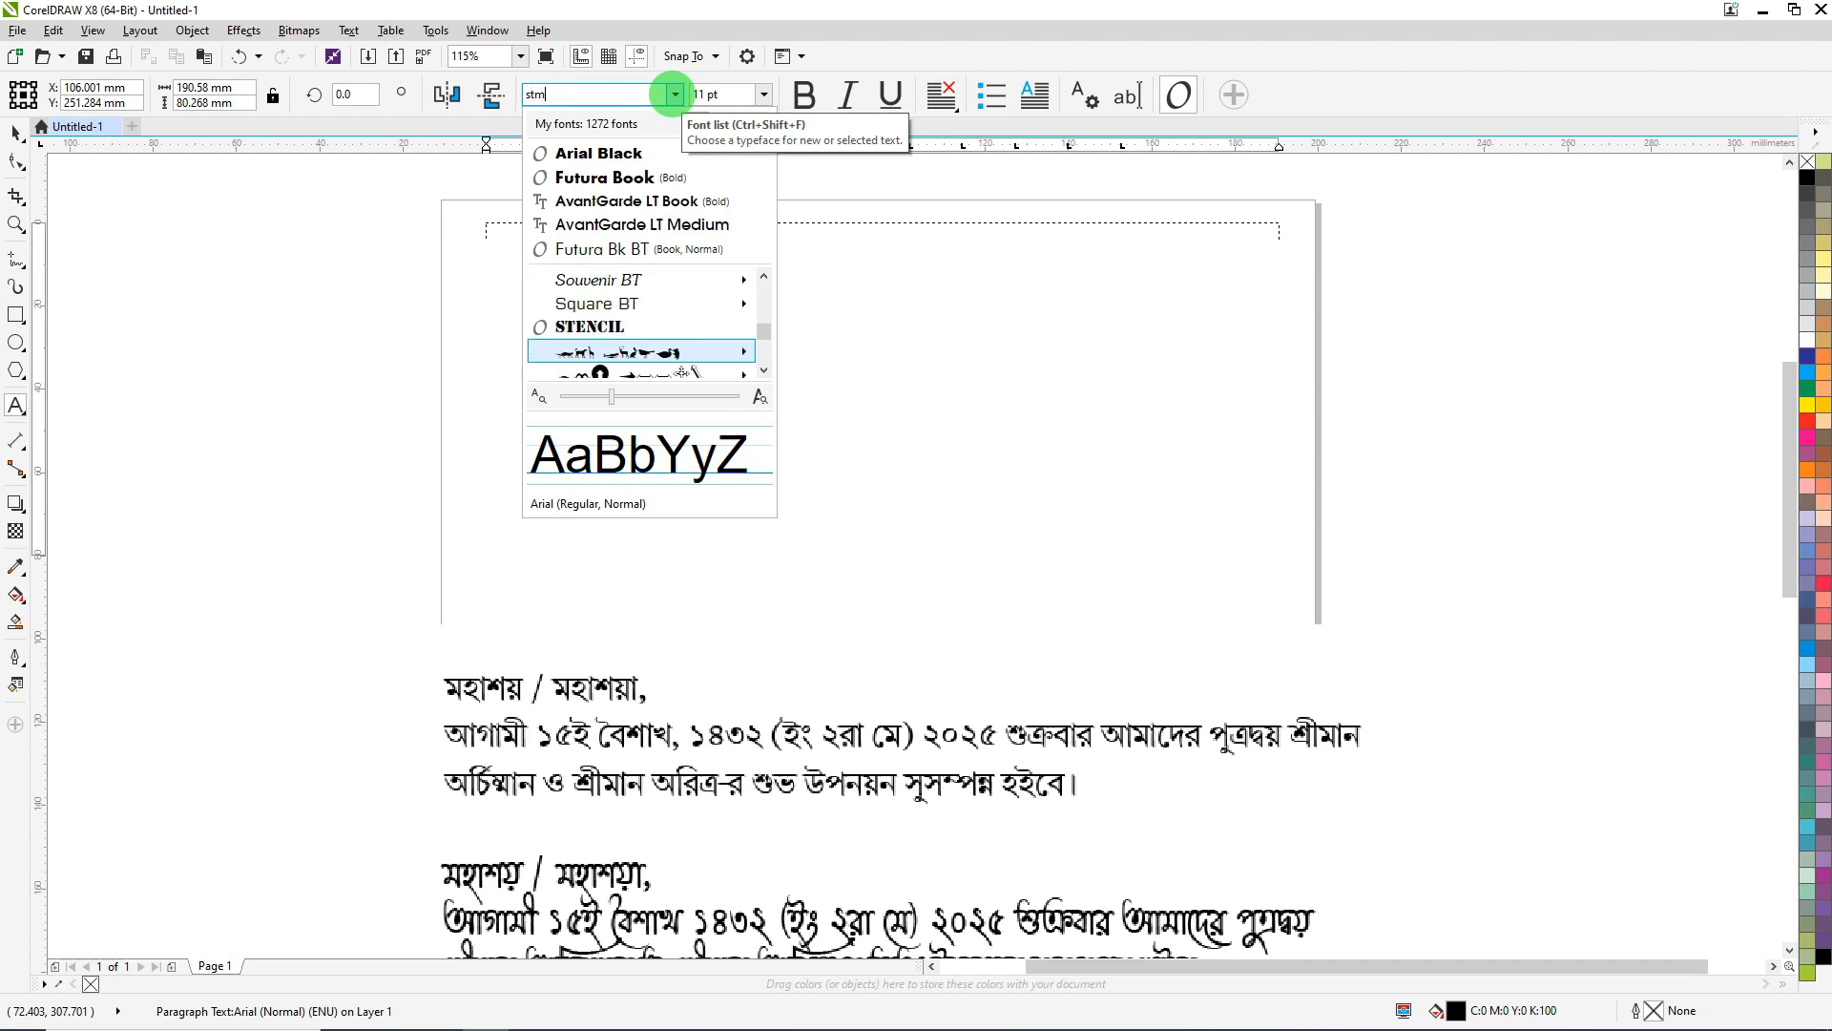
pyautogui.press('Down')
pyautogui.press('Down')
pyautogui.press('Down')
pyautogui.press('Down')
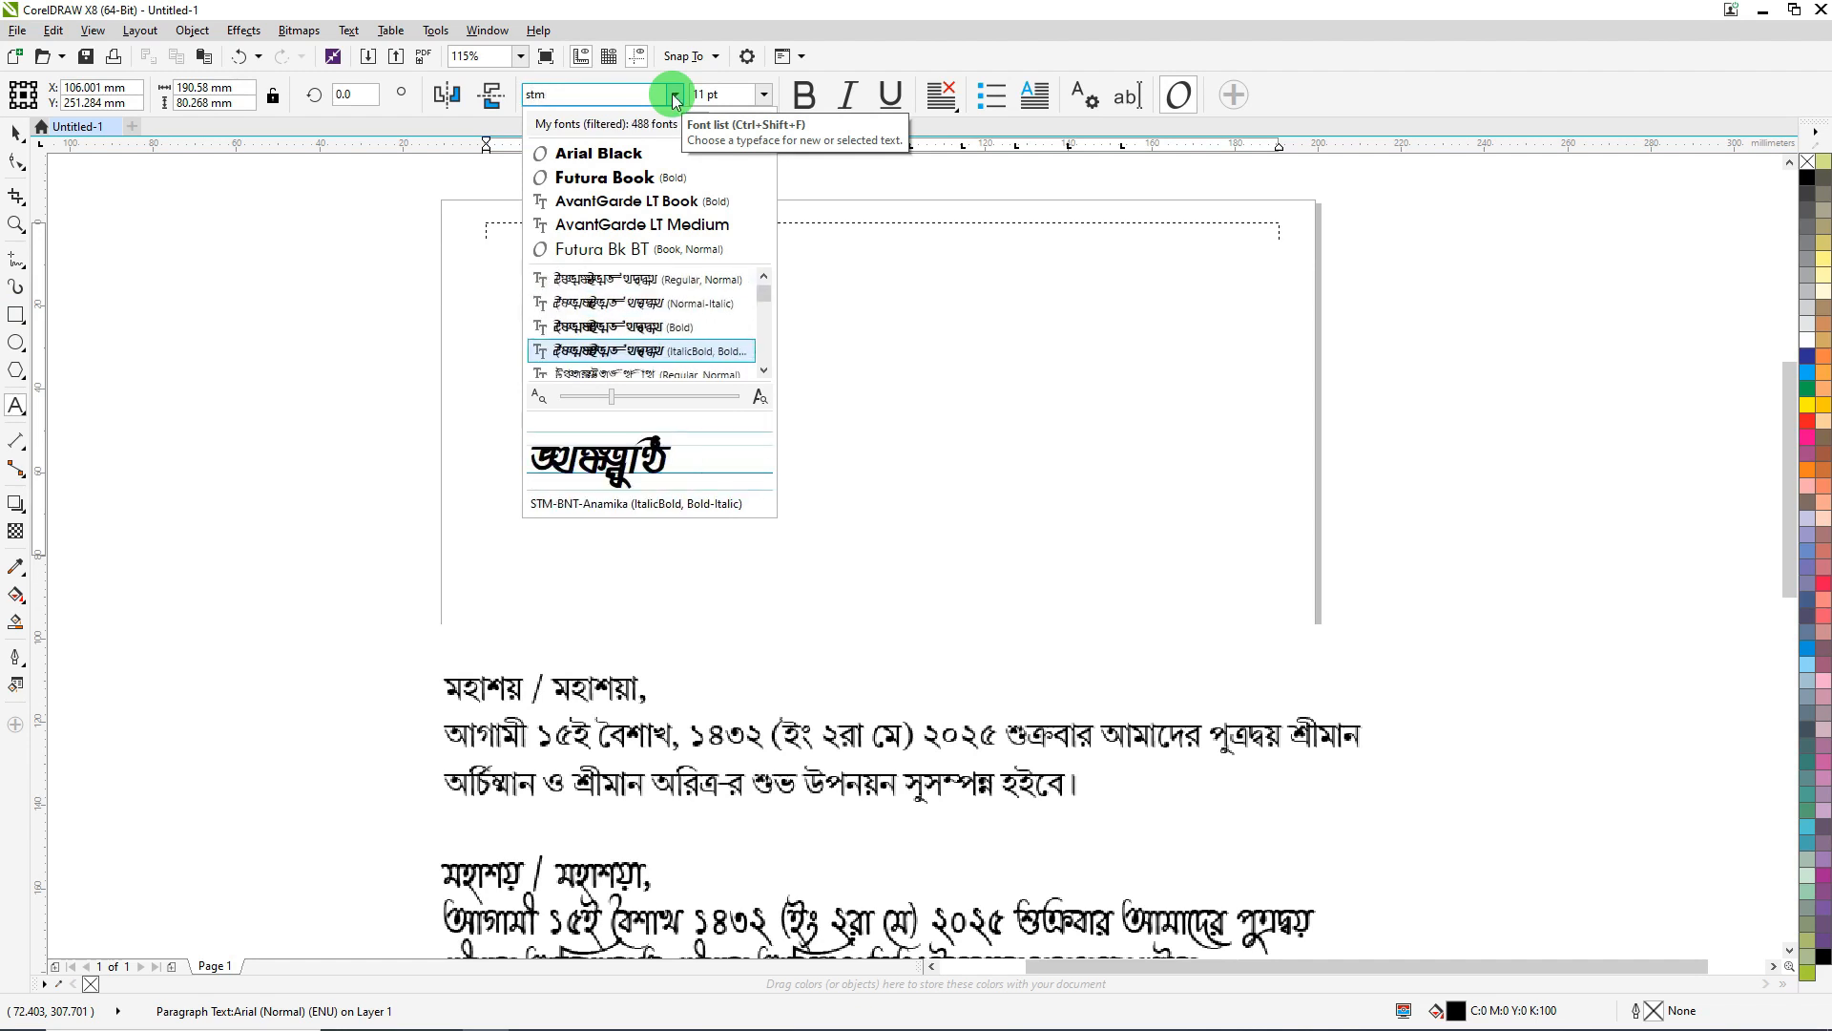
pyautogui.press('Down')
pyautogui.press('Down')
pyautogui.press('Down')
pyautogui.press('Down')
pyautogui.press('Down')
pyautogui.press('Down')
pyautogui.press('Down')
pyautogui.press('Down')
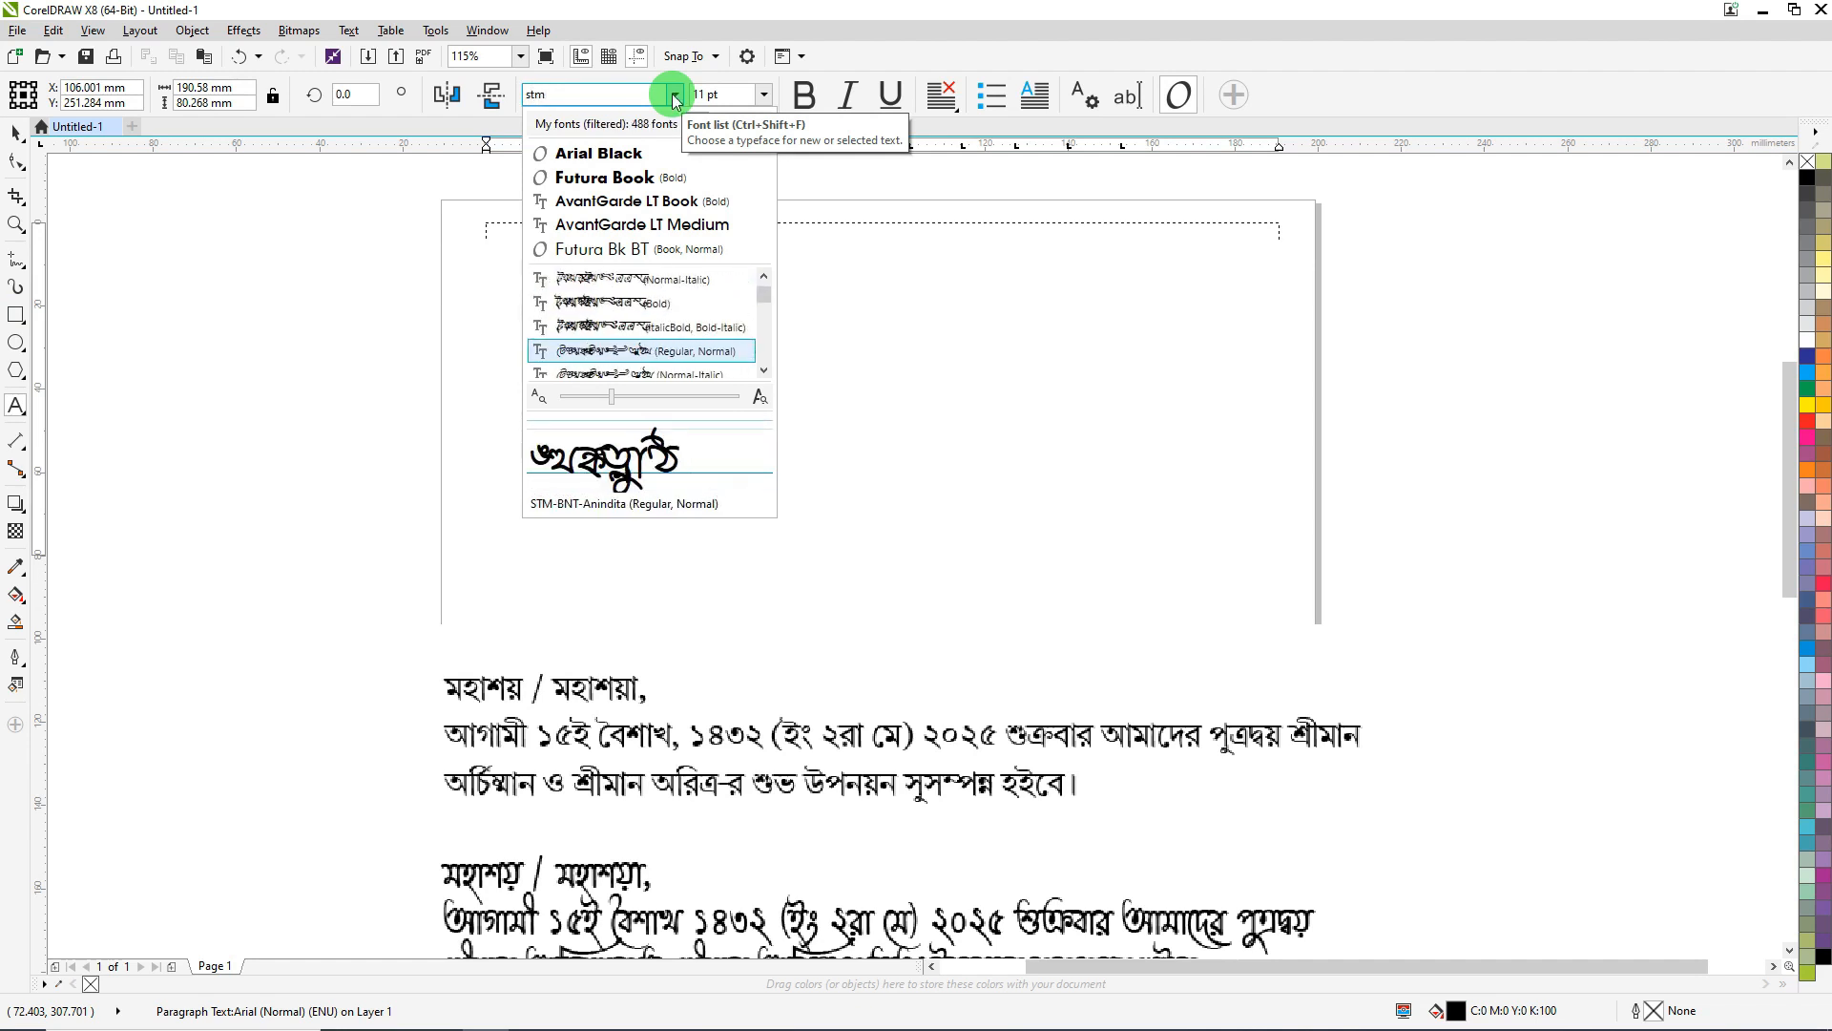
pyautogui.press('Down')
pyautogui.press('Down')
pyautogui.press('Down')
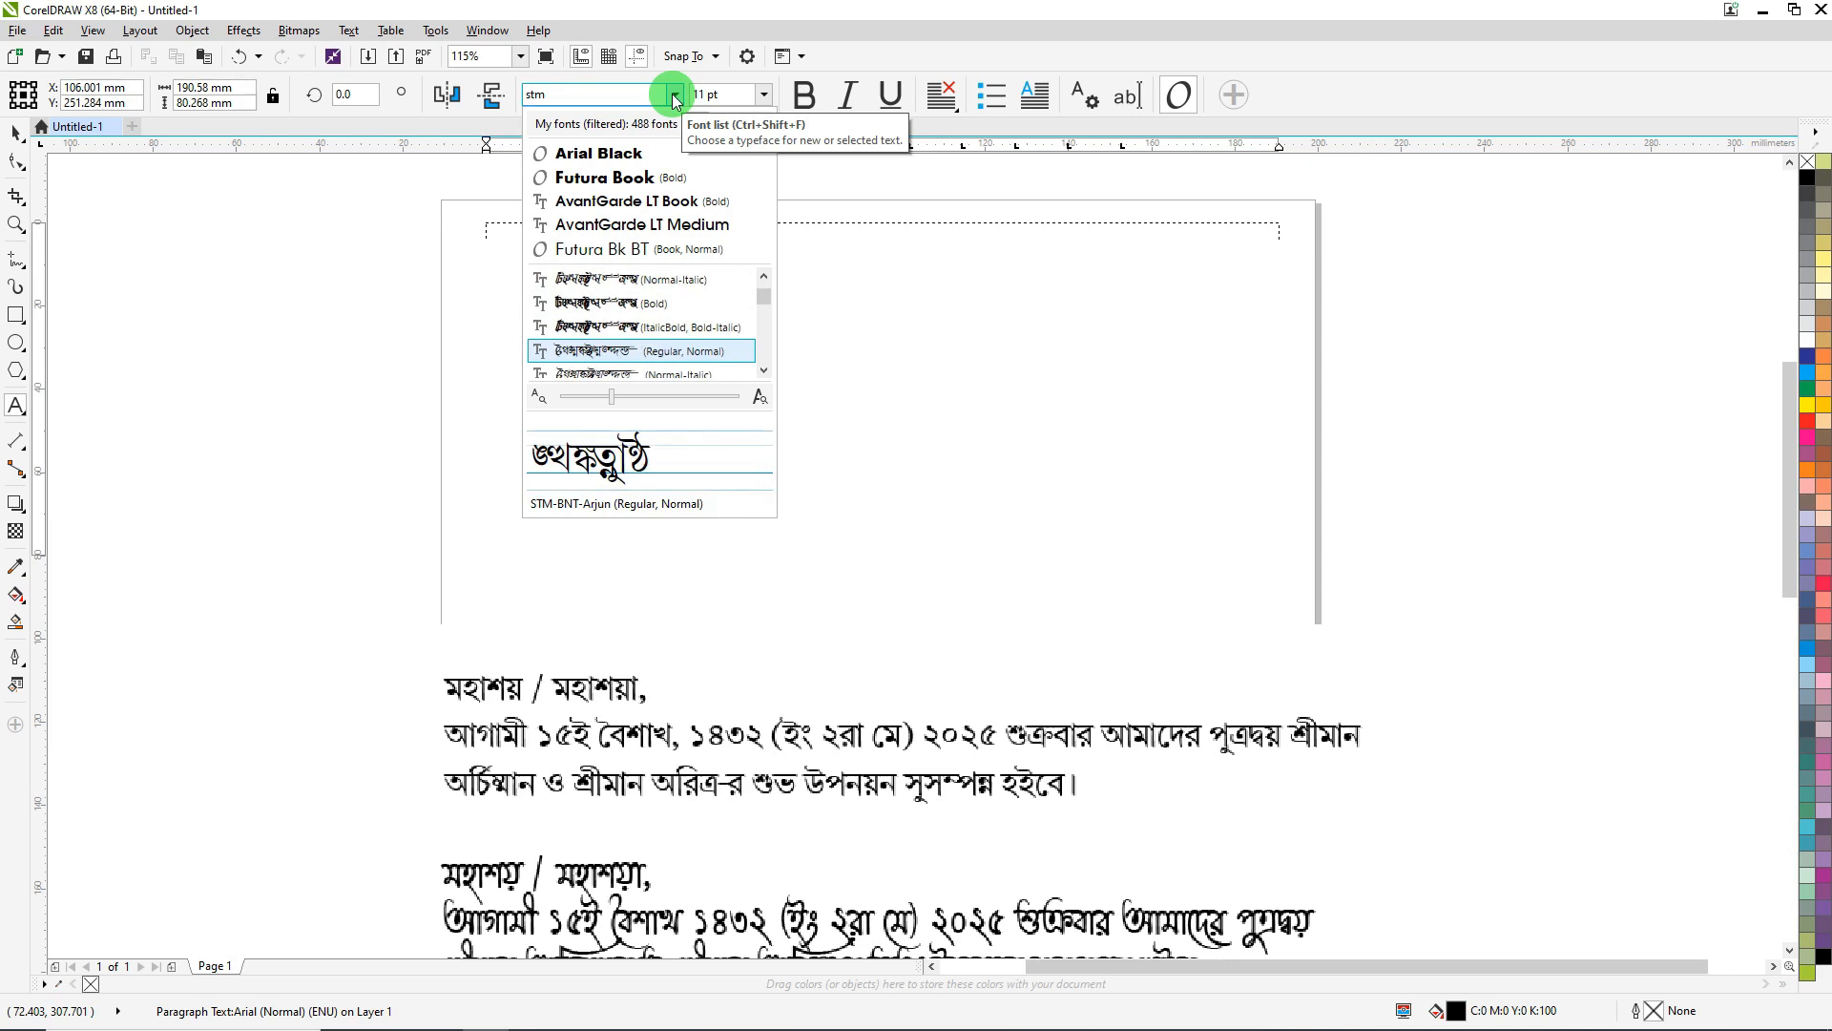
pyautogui.press('Return')
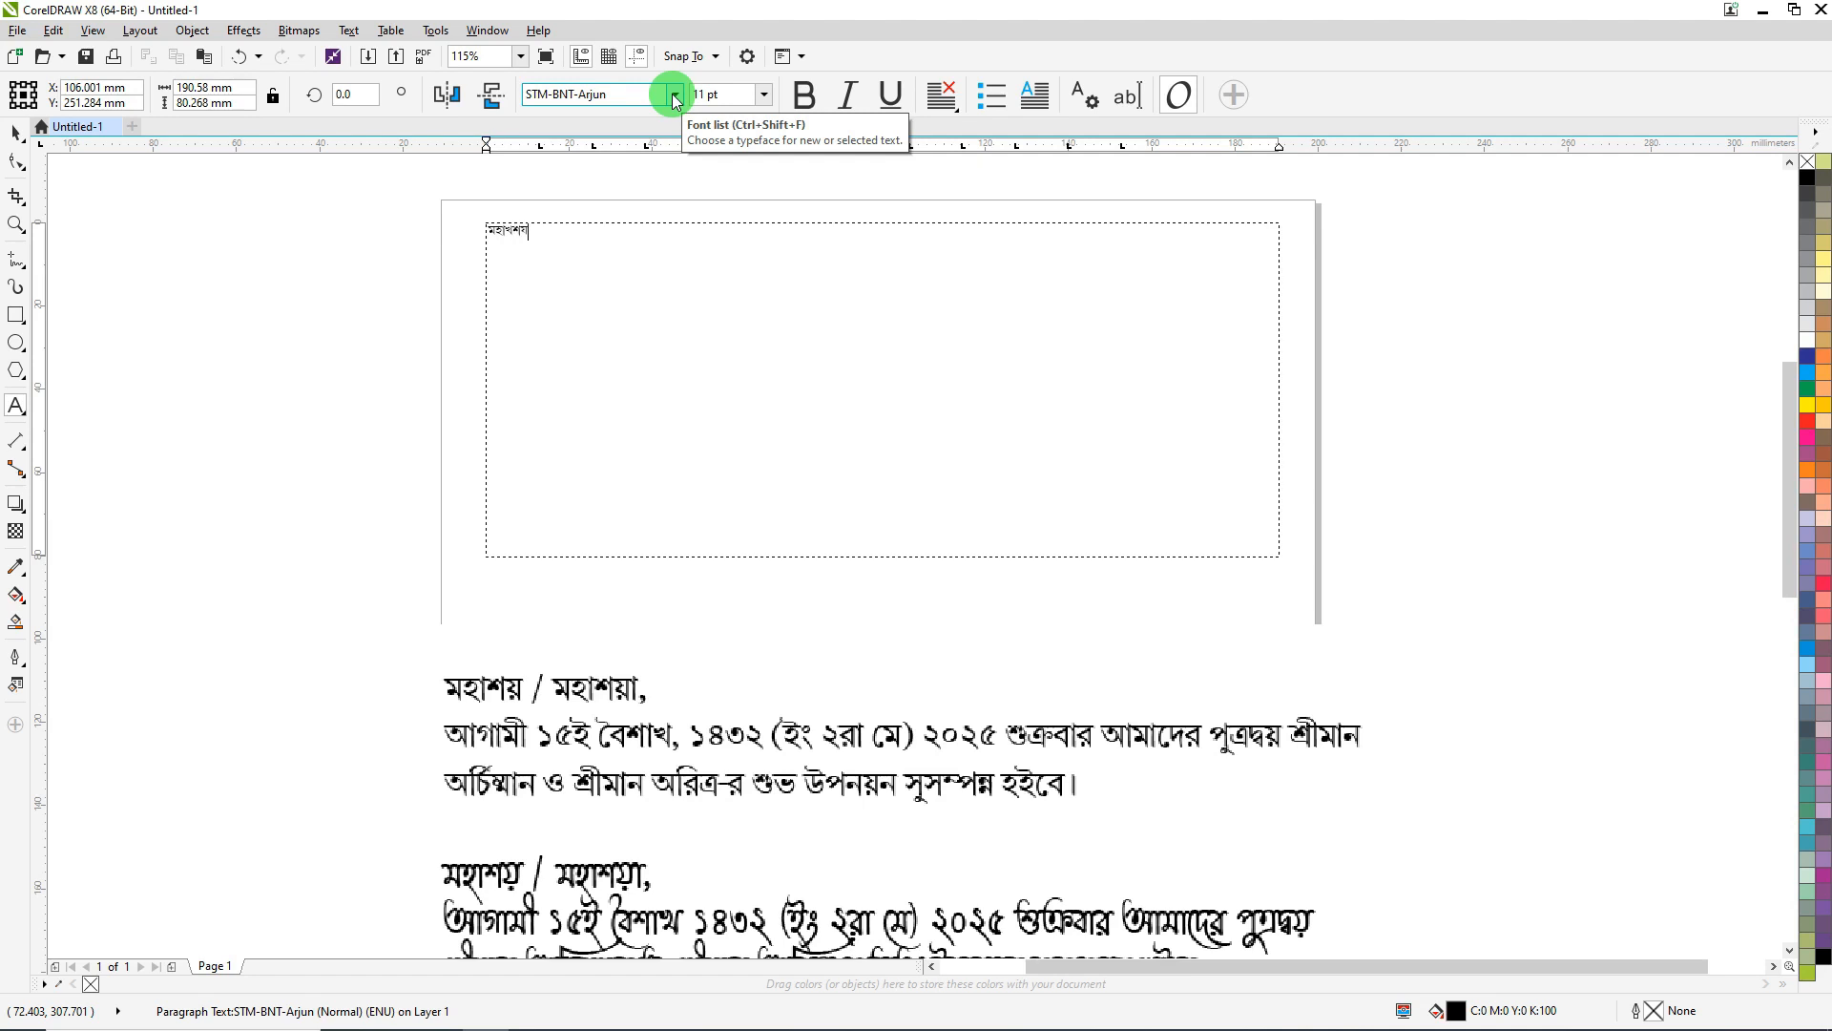
# - Set the size to 24 pt and type 'মহাশয় / মহাশয়া,' and 'আগামী ১৫ই বৈশাখ'
pyautogui.click(764, 93)
pyautogui.click(747, 251)
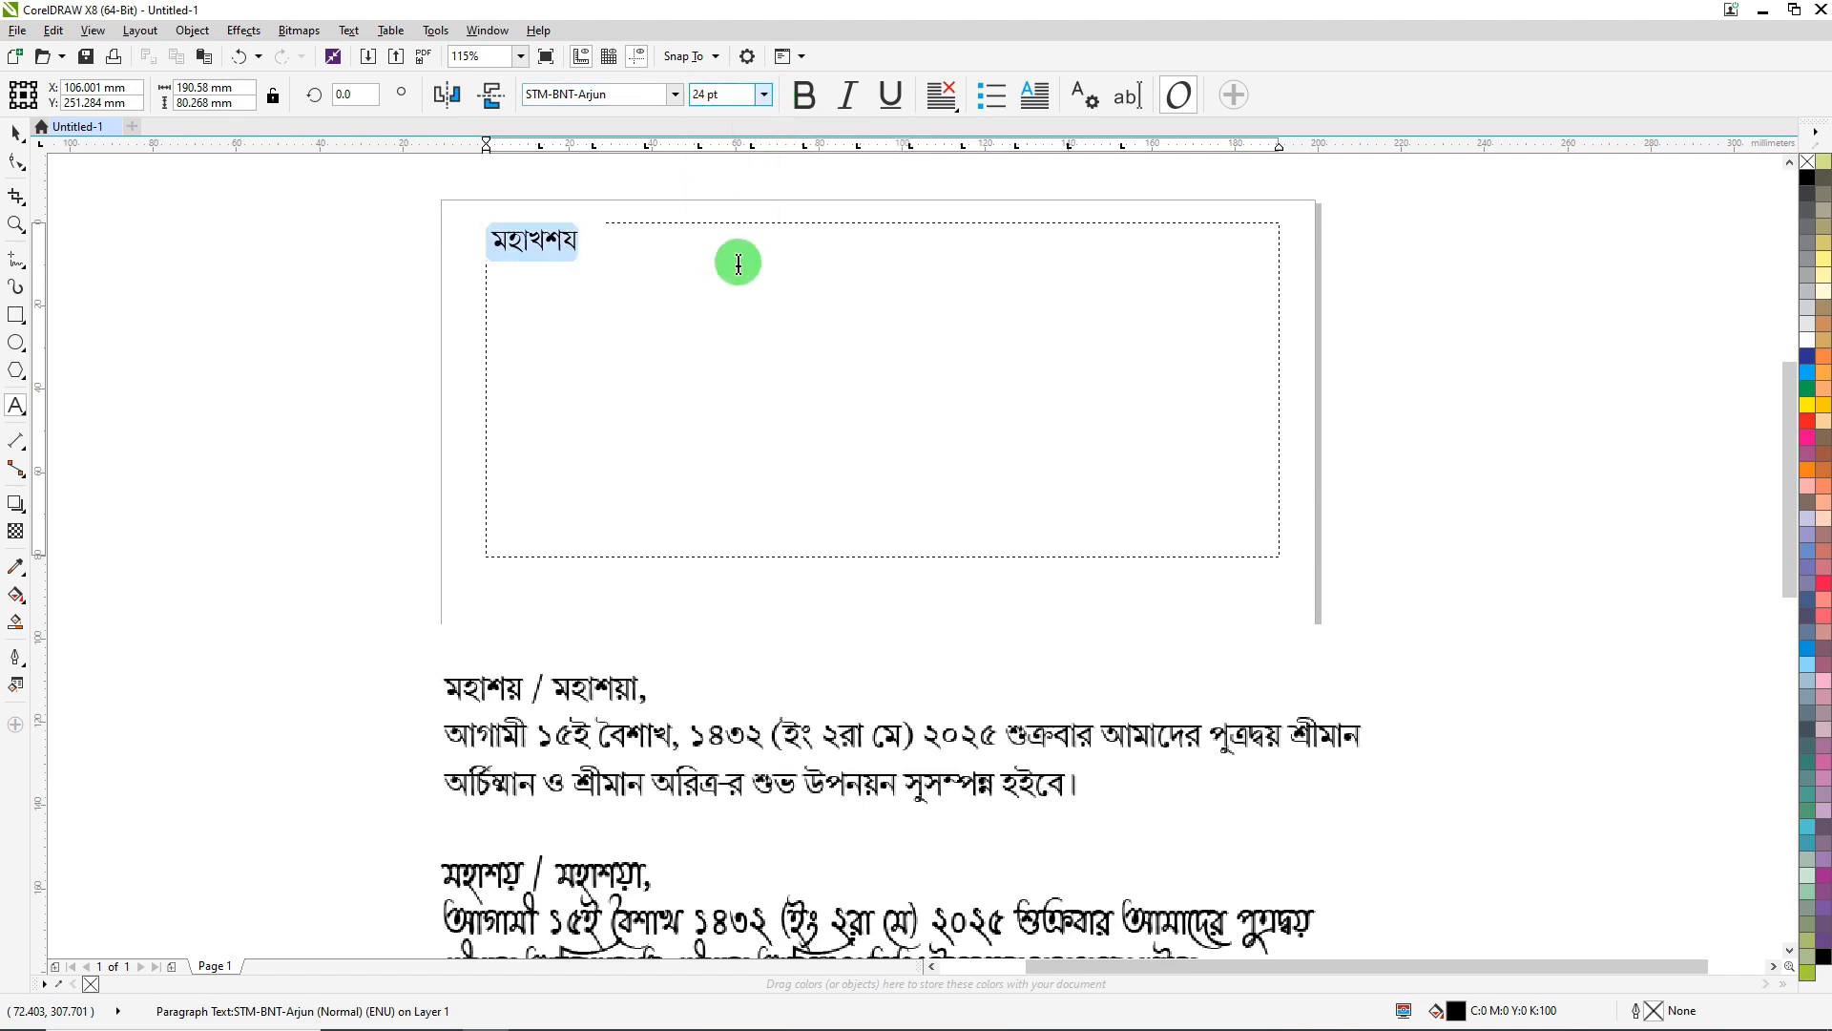
pyautogui.write('মহাশয়')
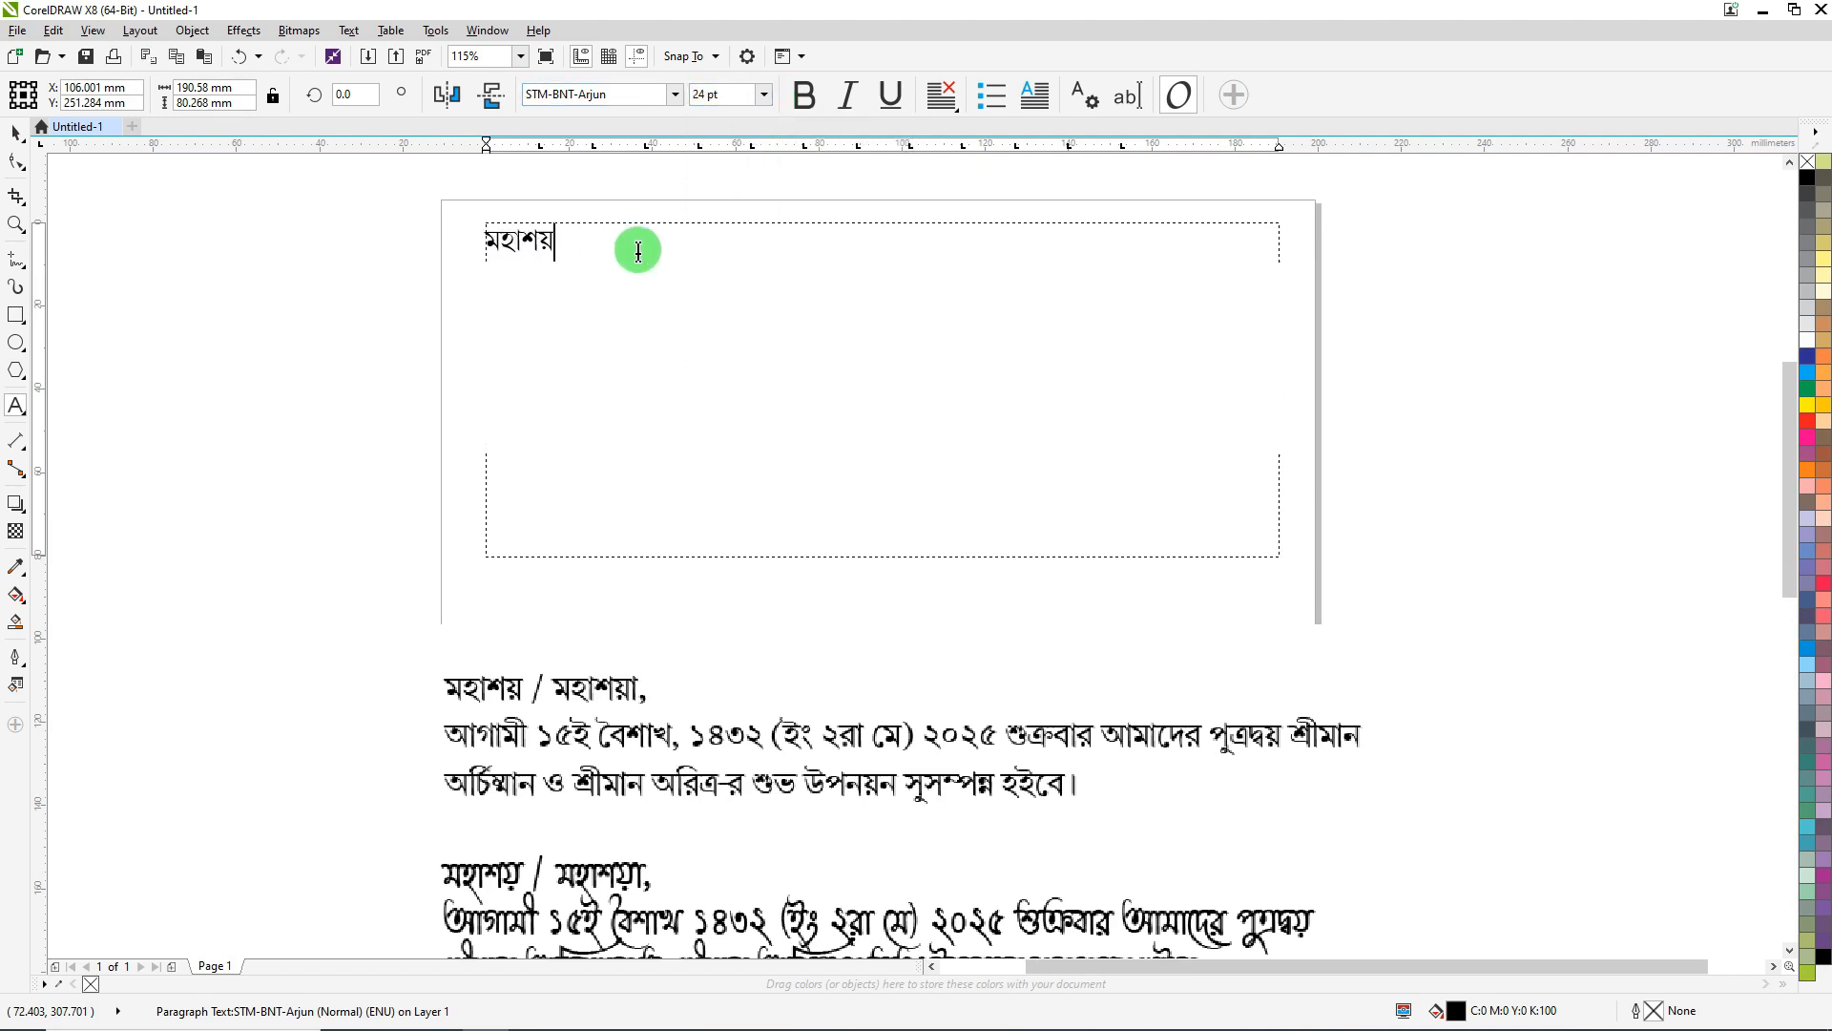
pyautogui.write(' / মহাশয়া, ')
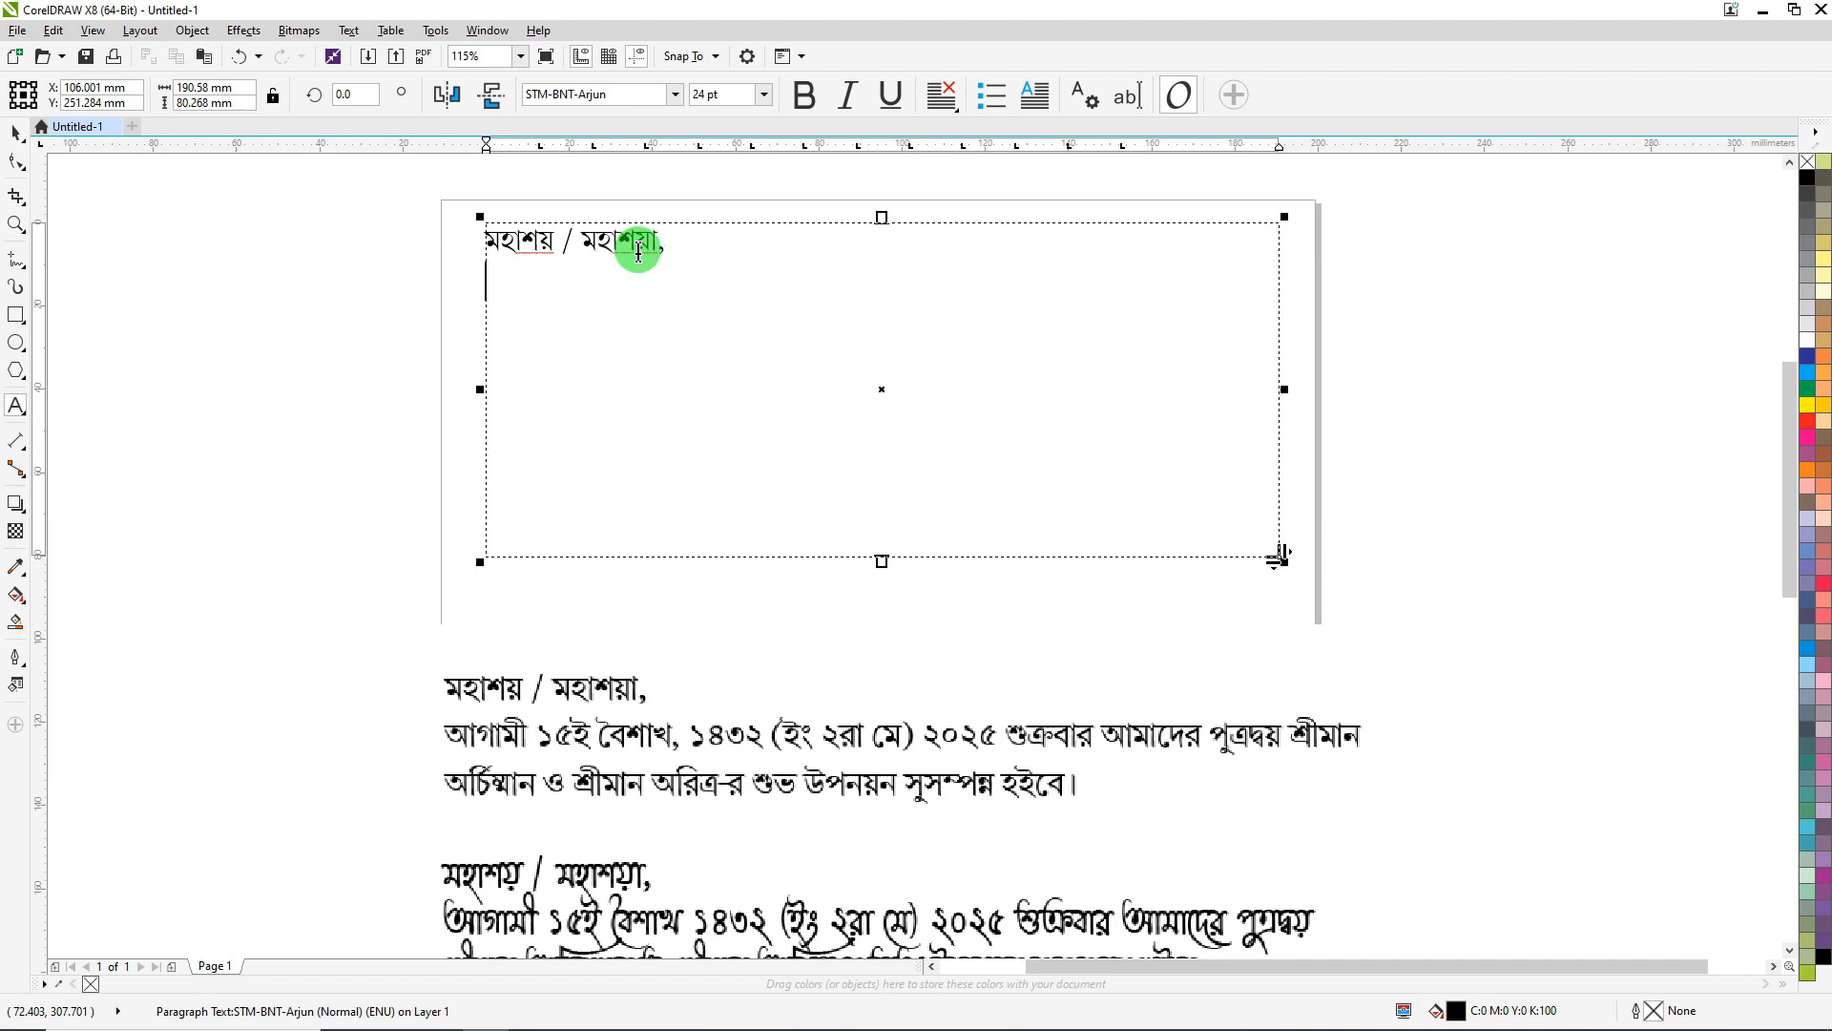
pyautogui.write('আগামী ১৫')
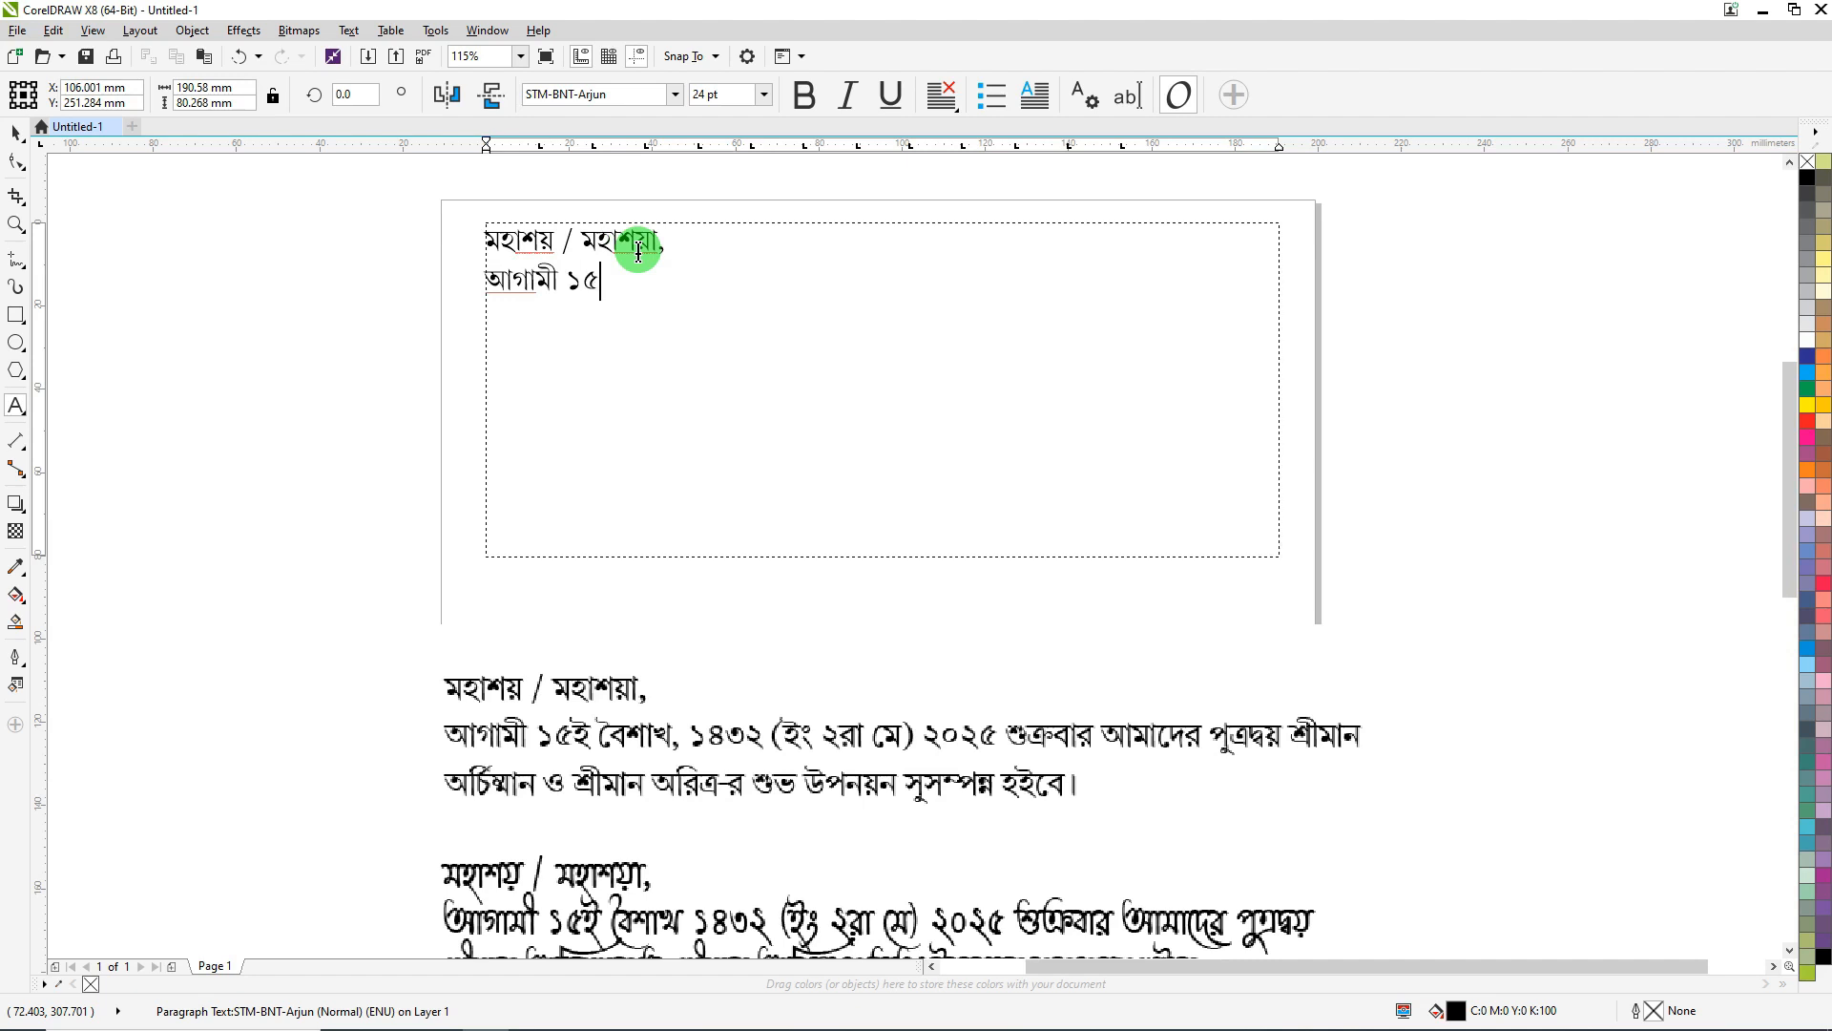
pyautogui.write('ই বৈশাখ')
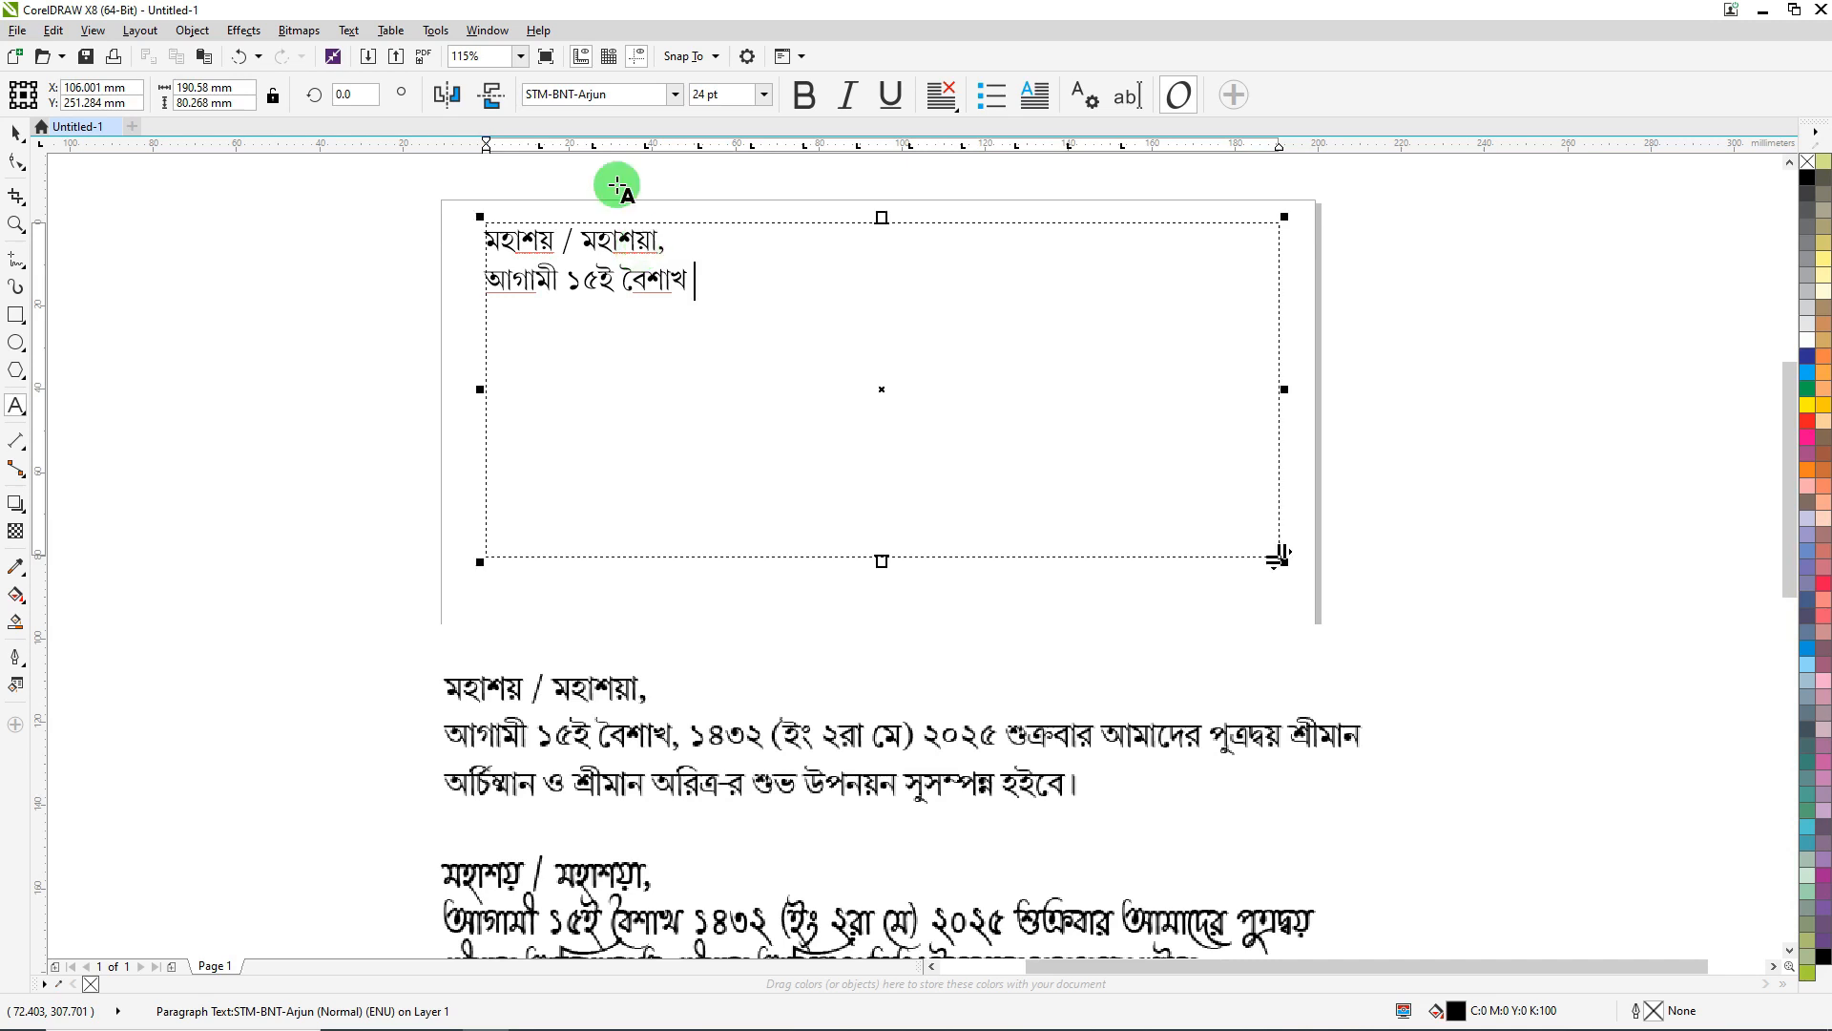
pyautogui.click(674, 94)
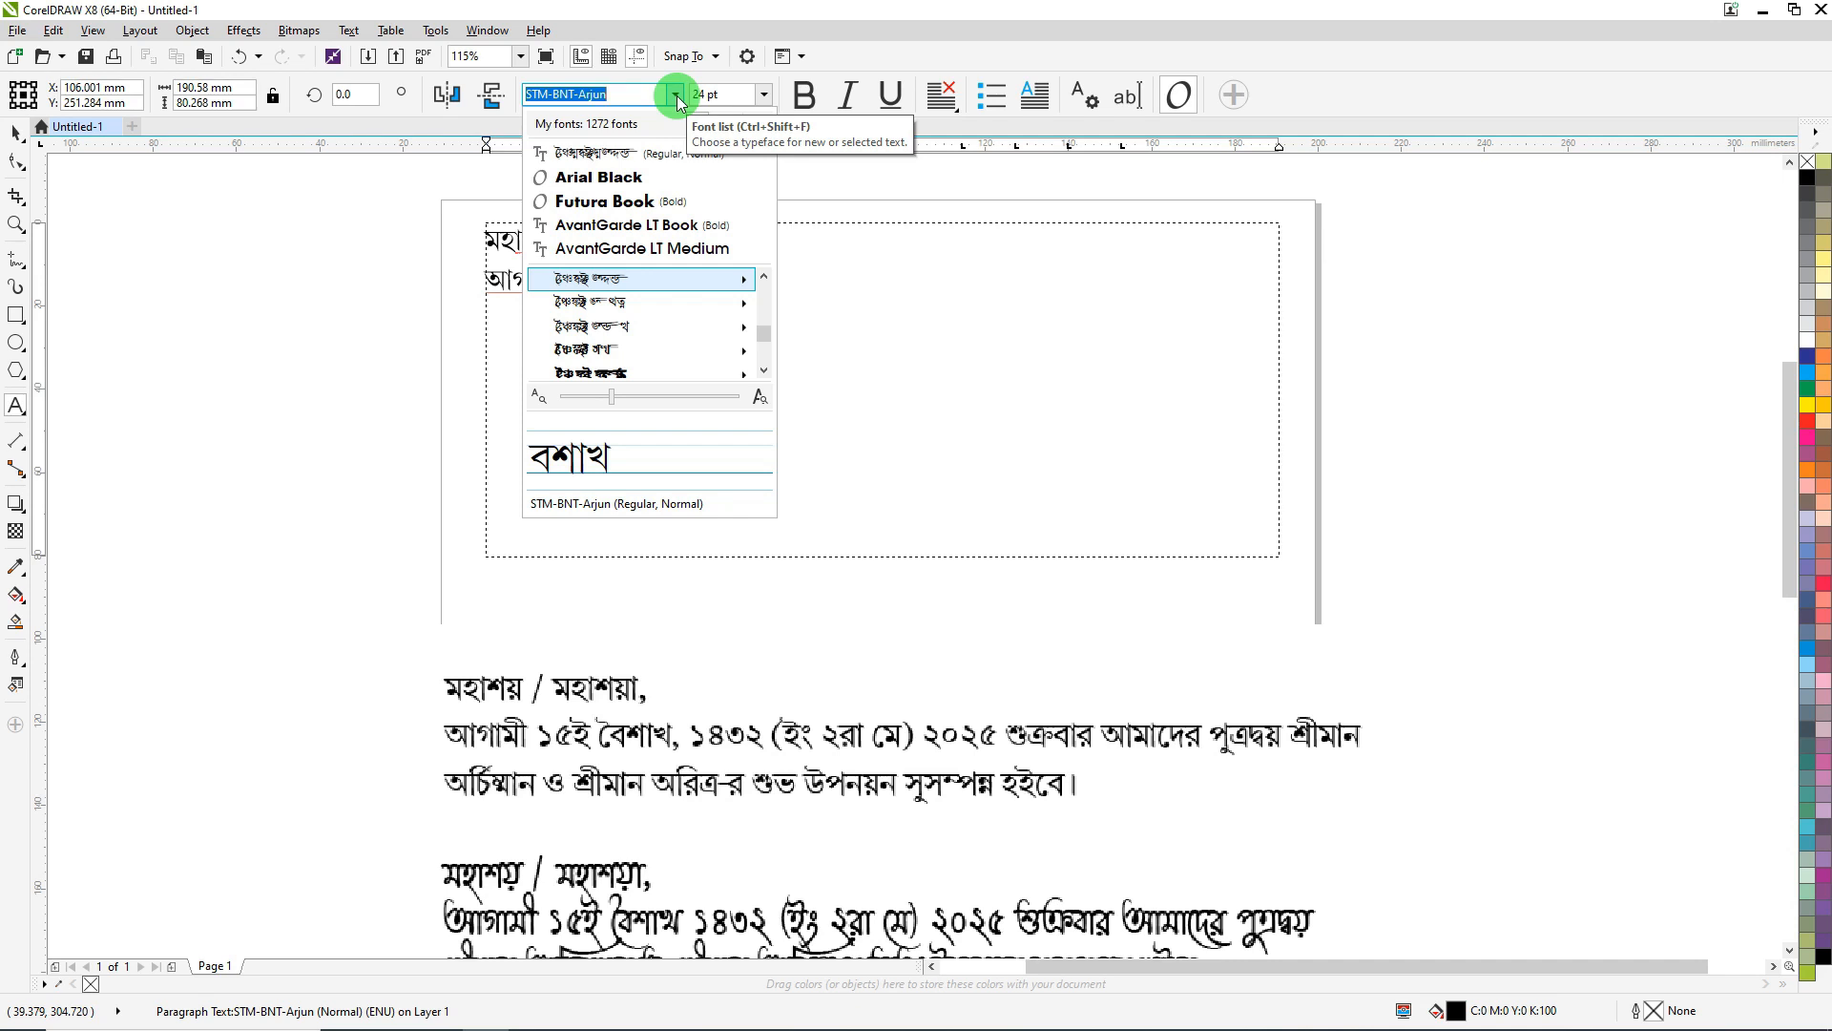
# - Switch to Ruposhi Bangla Pr UNI and complete the date line with '১৪৩২ (ইং ২রা মে) ২০২৫'
pyautogui.write('rupo')
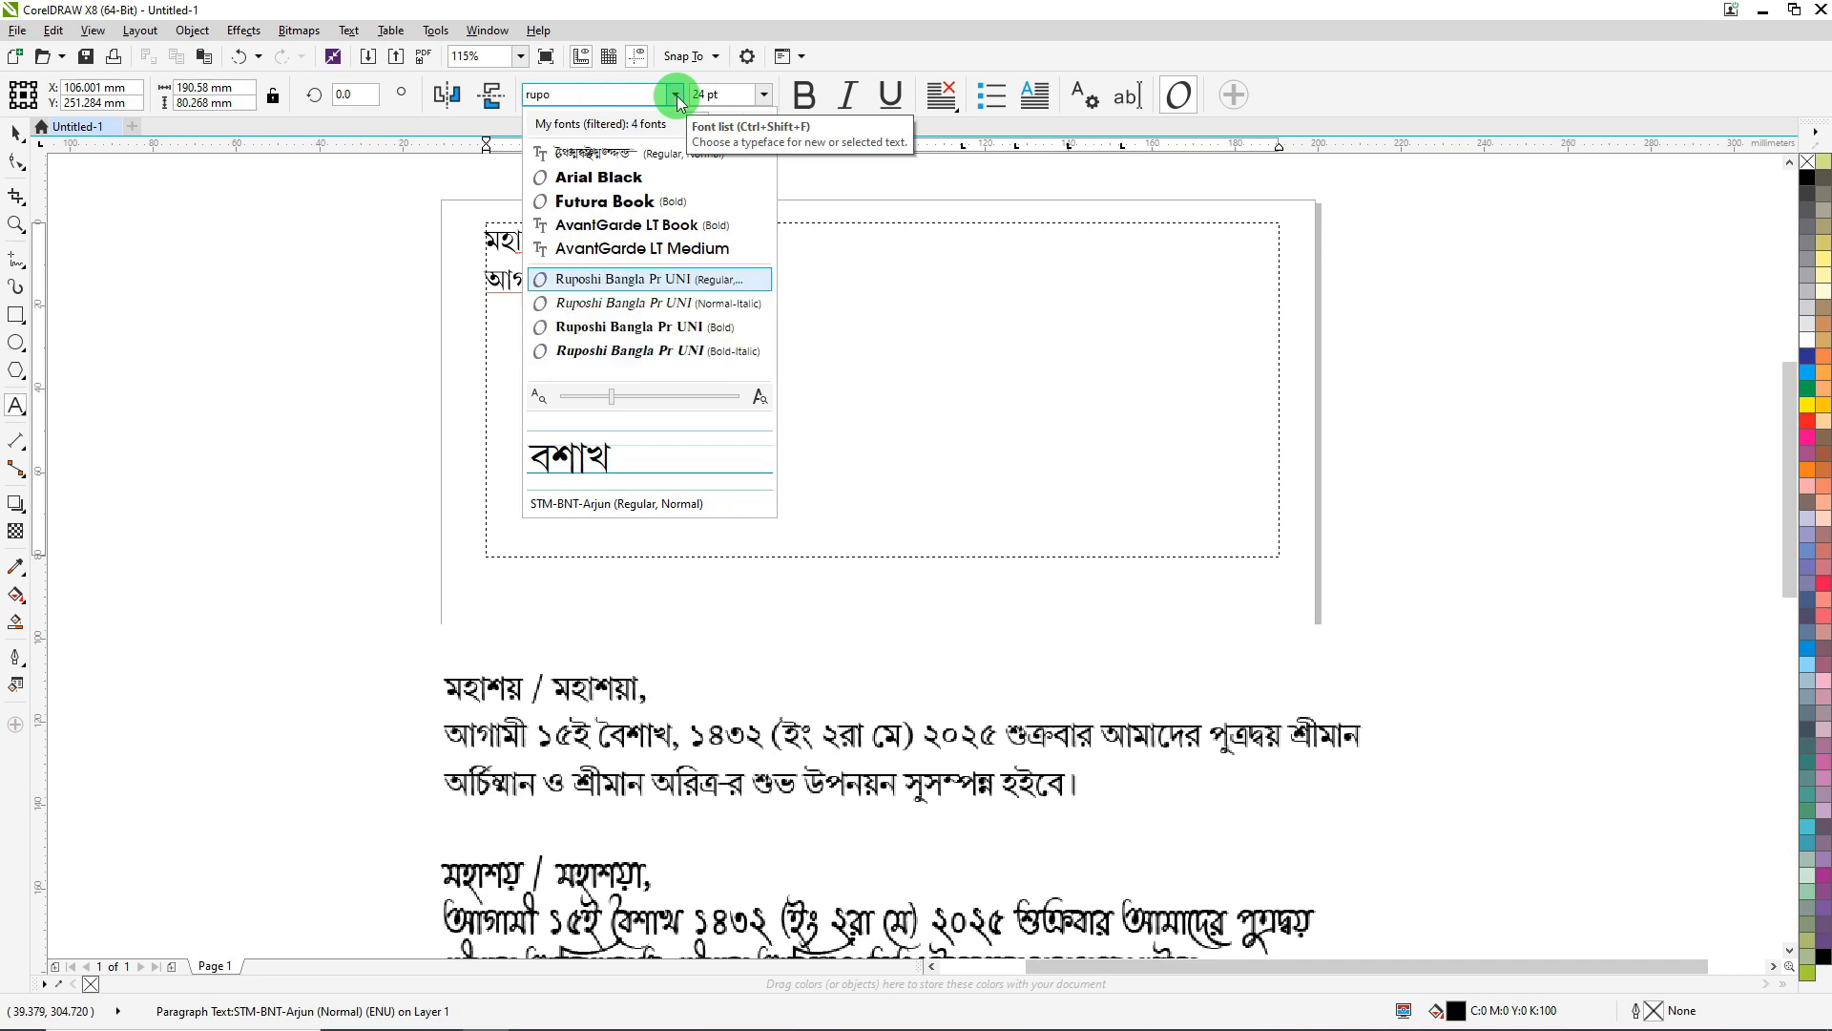
pyautogui.press('Return')
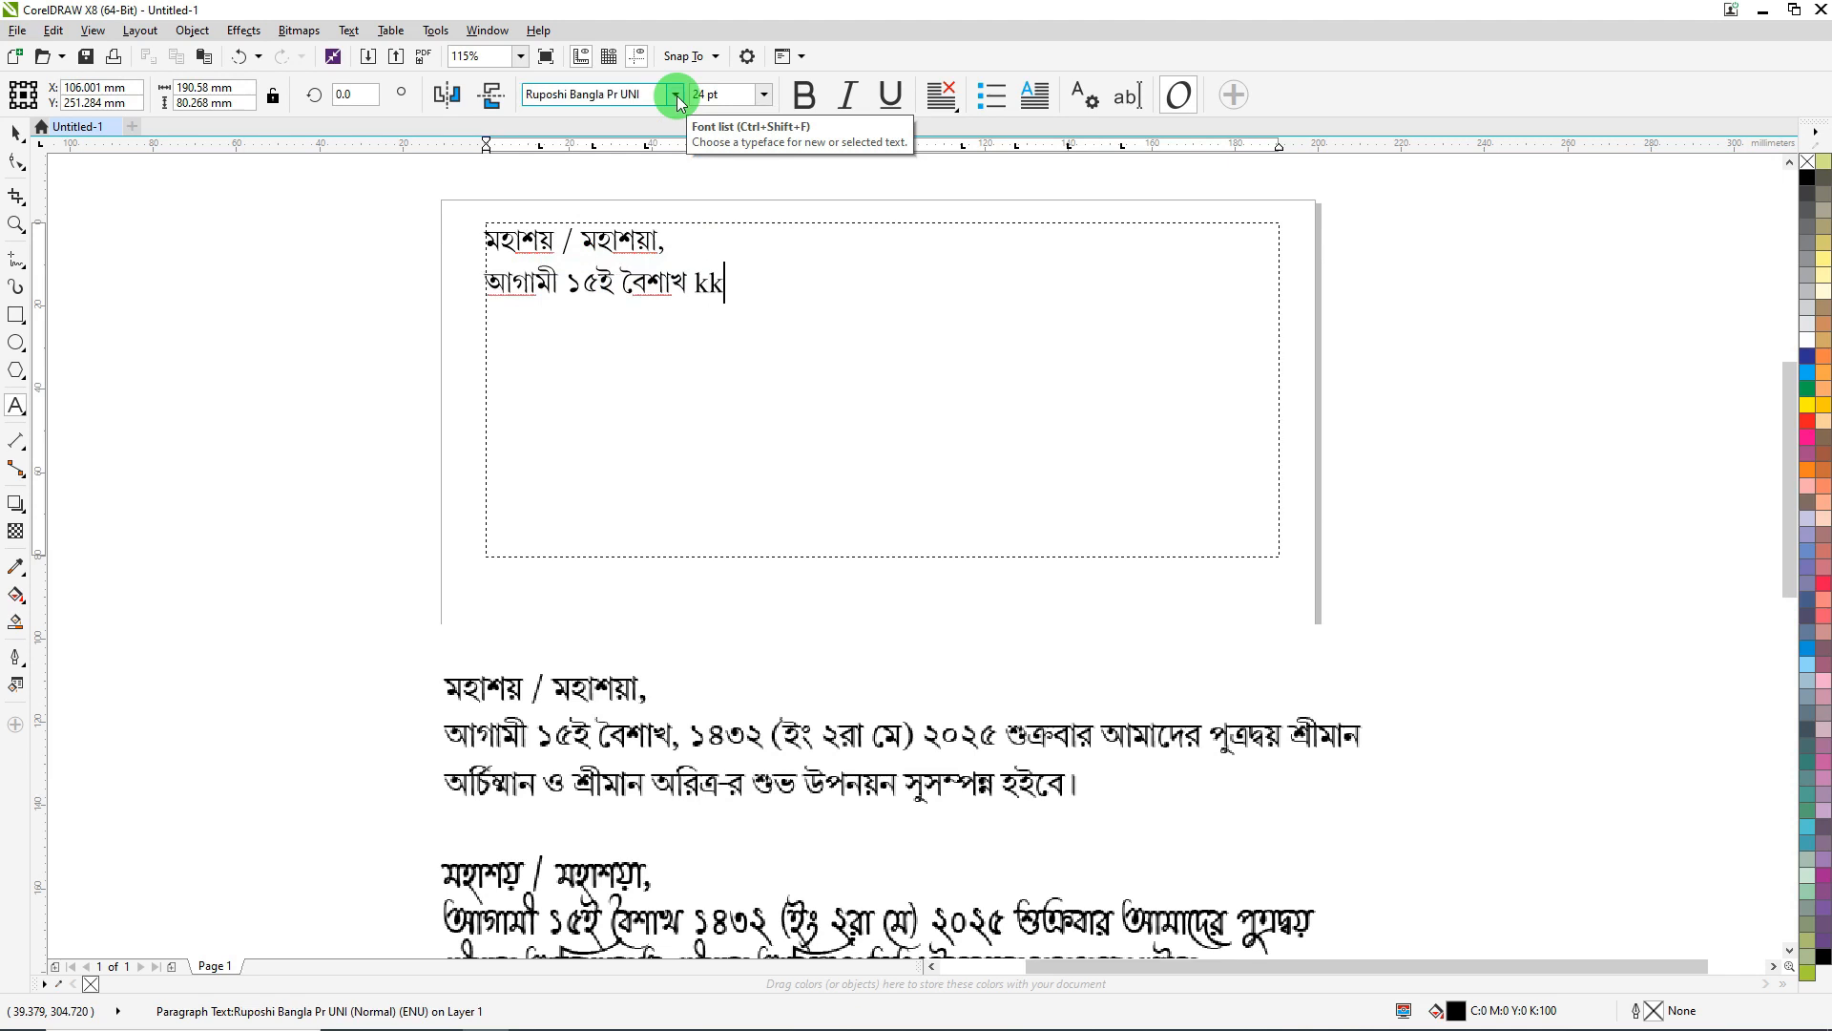
pyautogui.hotkey('ctrl', 'shift', 'Left')
pyautogui.write('১৪৩২')
pyautogui.write(' (ইং ২')
pyautogui.write('রা')
pyautogui.write('মে) ২০২')
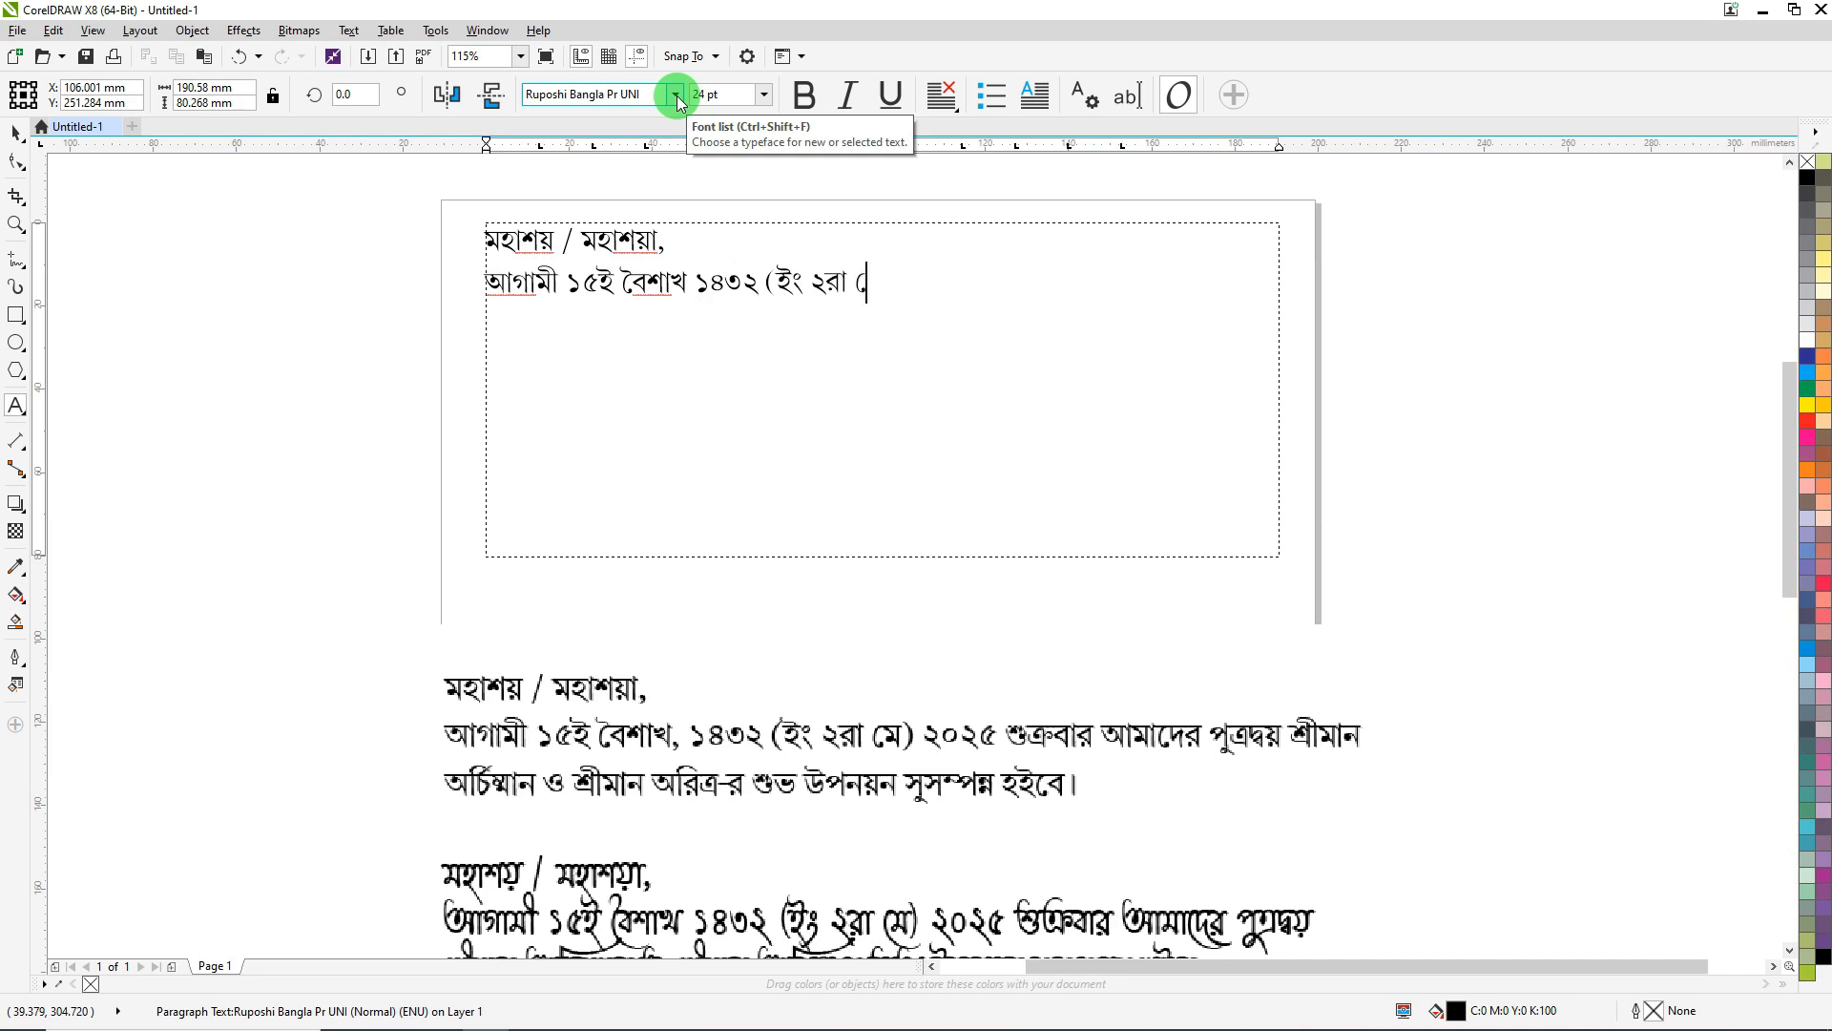
pyautogui.write('৫')
# - Start a new empty line after the end of the date line
pyautogui.moveTo(717, 284); pyautogui.dragTo(863, 291)
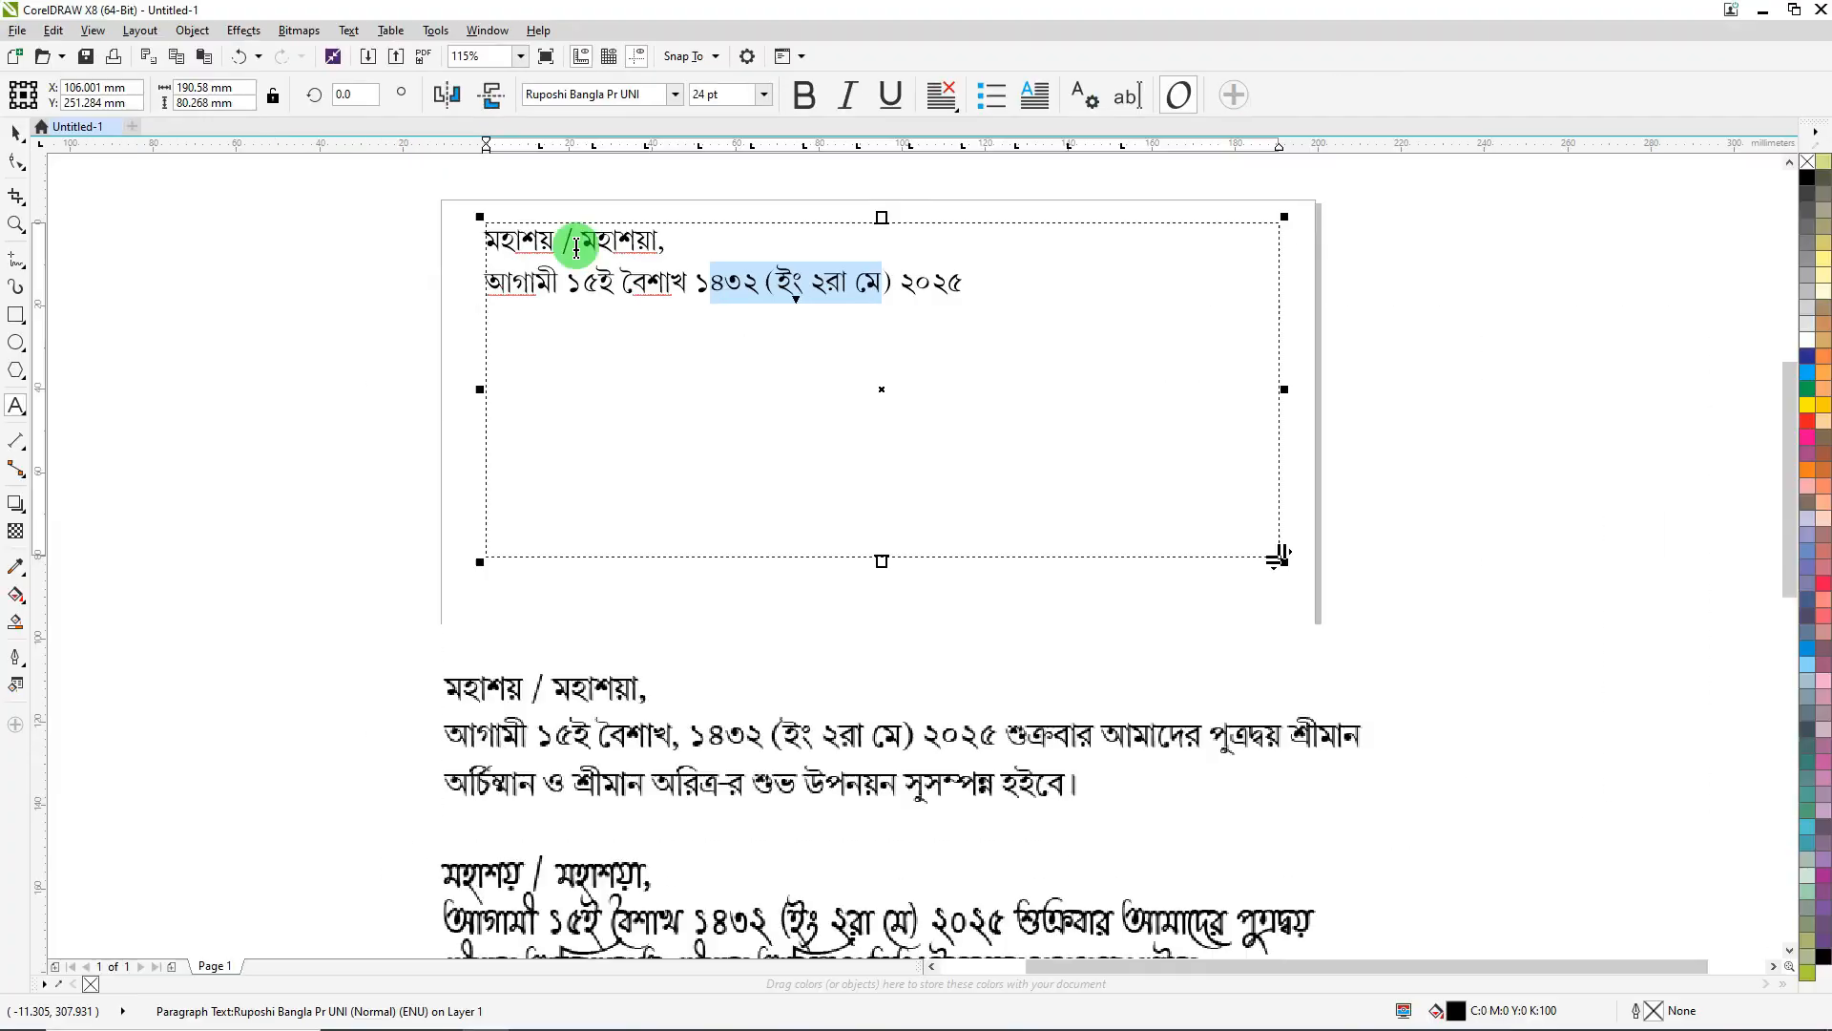
pyautogui.click(485, 499)
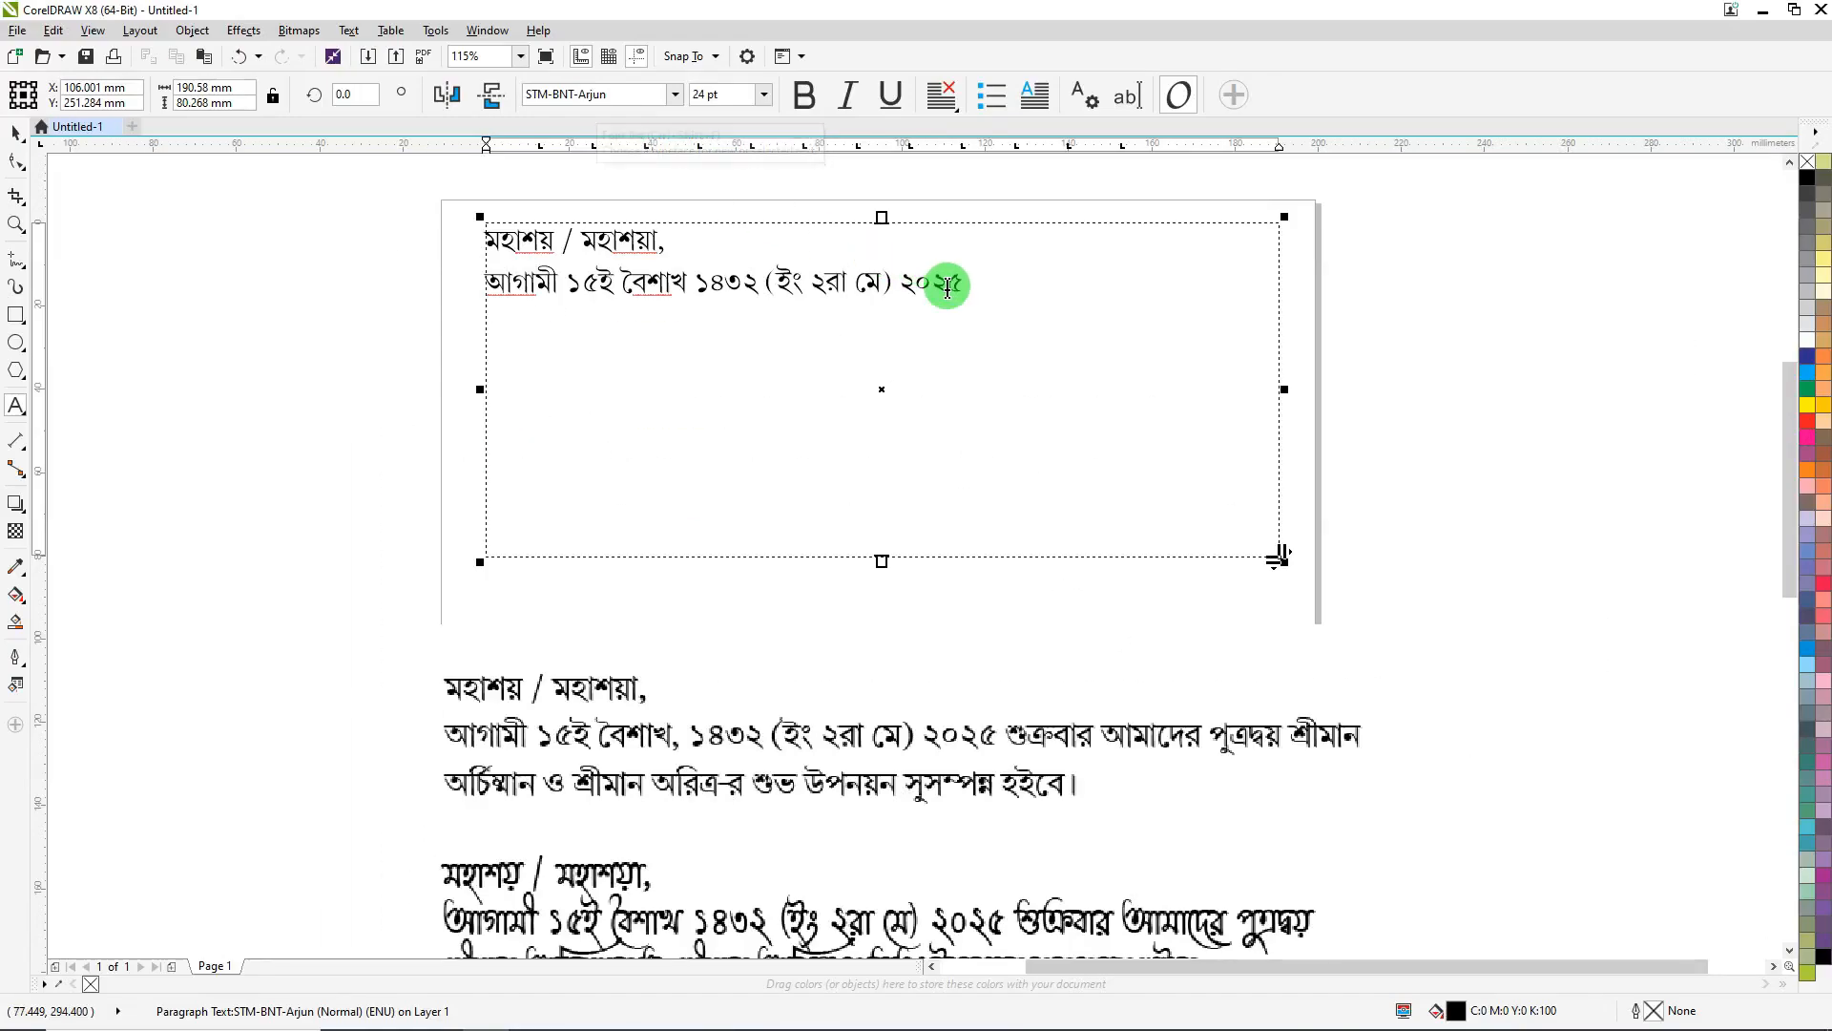
pyautogui.click(992, 279)
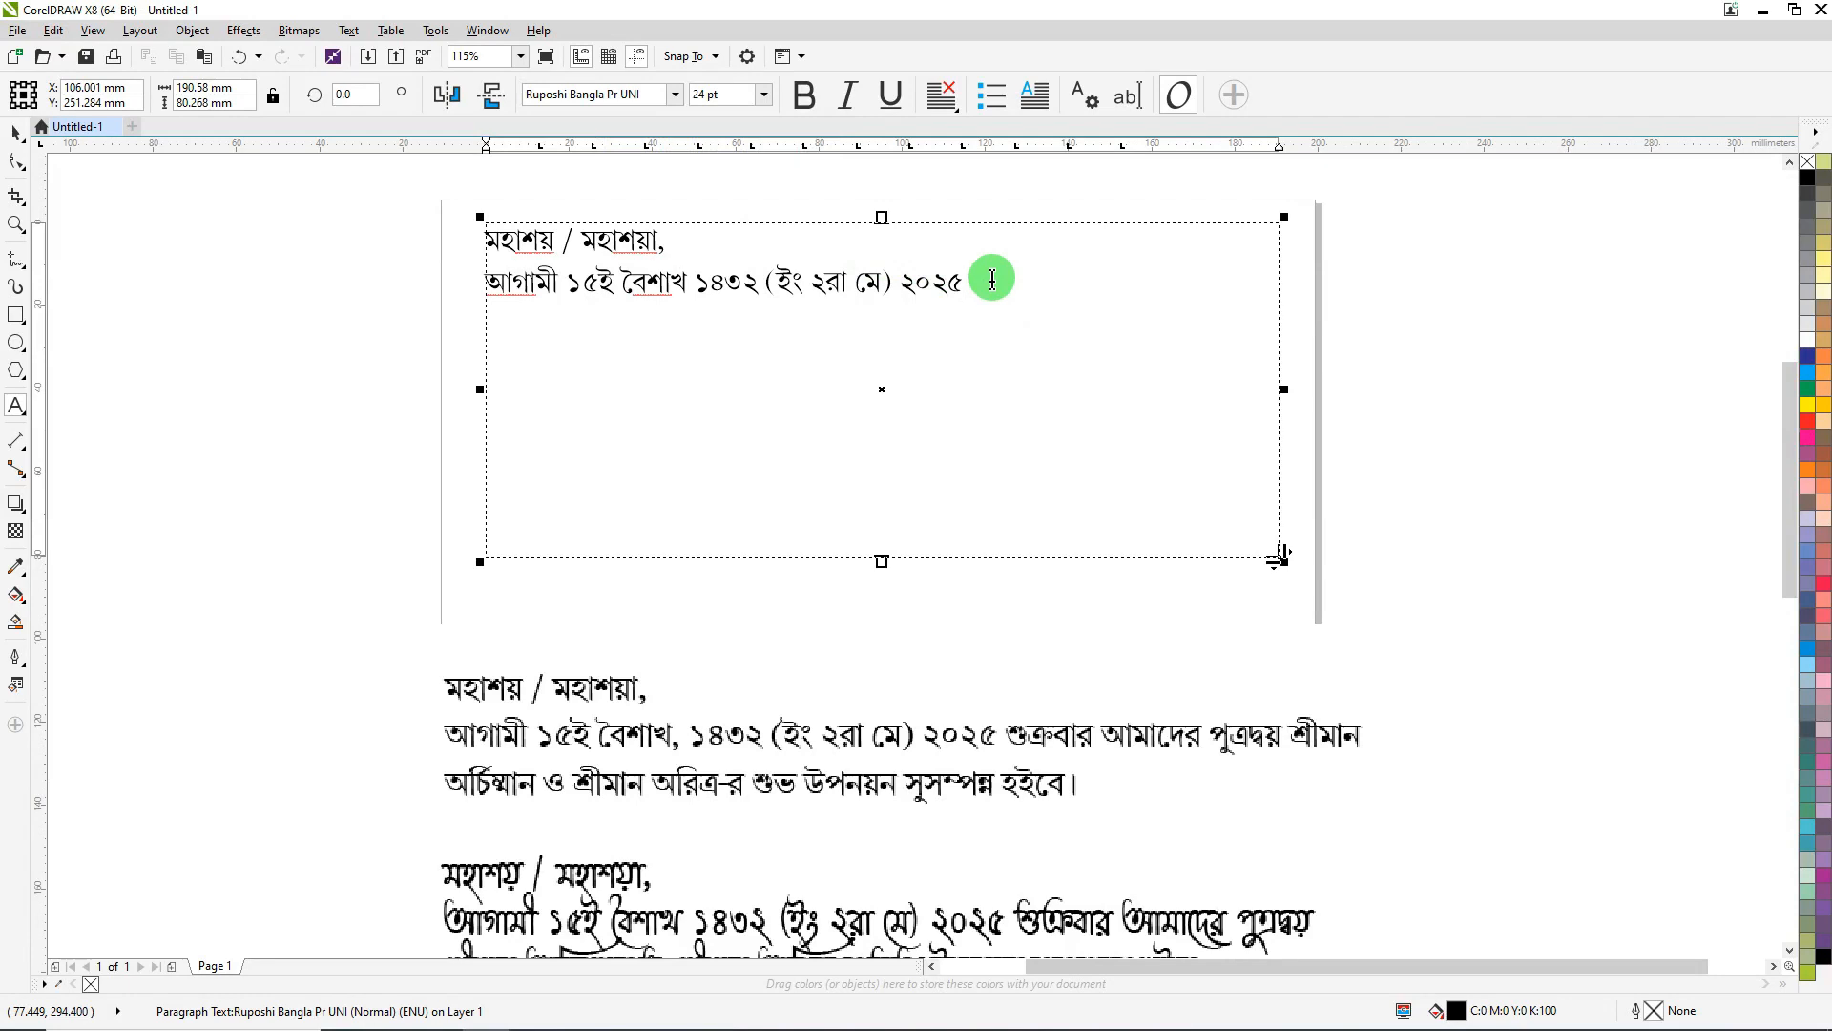
pyautogui.press('Return')
pyautogui.press('Return')
# - Apply Noto Sans Medium to the new line and switch the keyboard input to Hindi
pyautogui.click(676, 94)
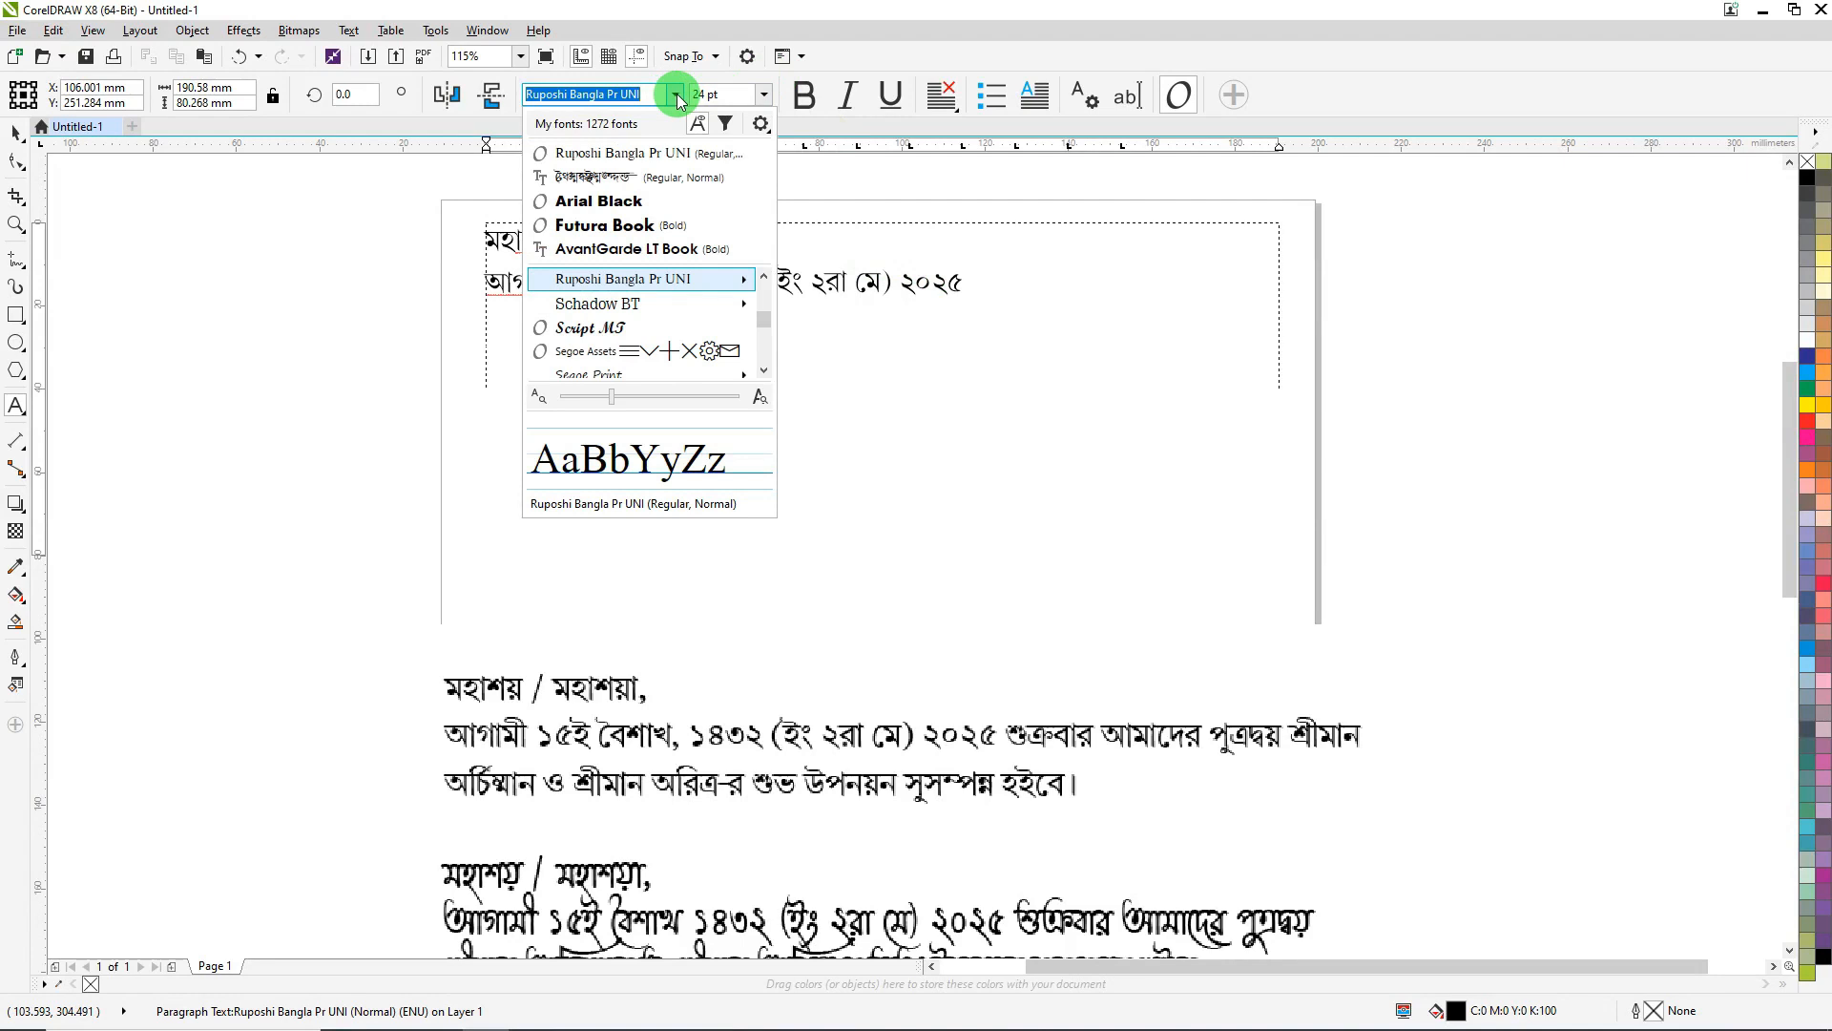
pyautogui.write('noto')
pyautogui.press('Down')
pyautogui.press('Down')
pyautogui.press('Down')
pyautogui.press('Down')
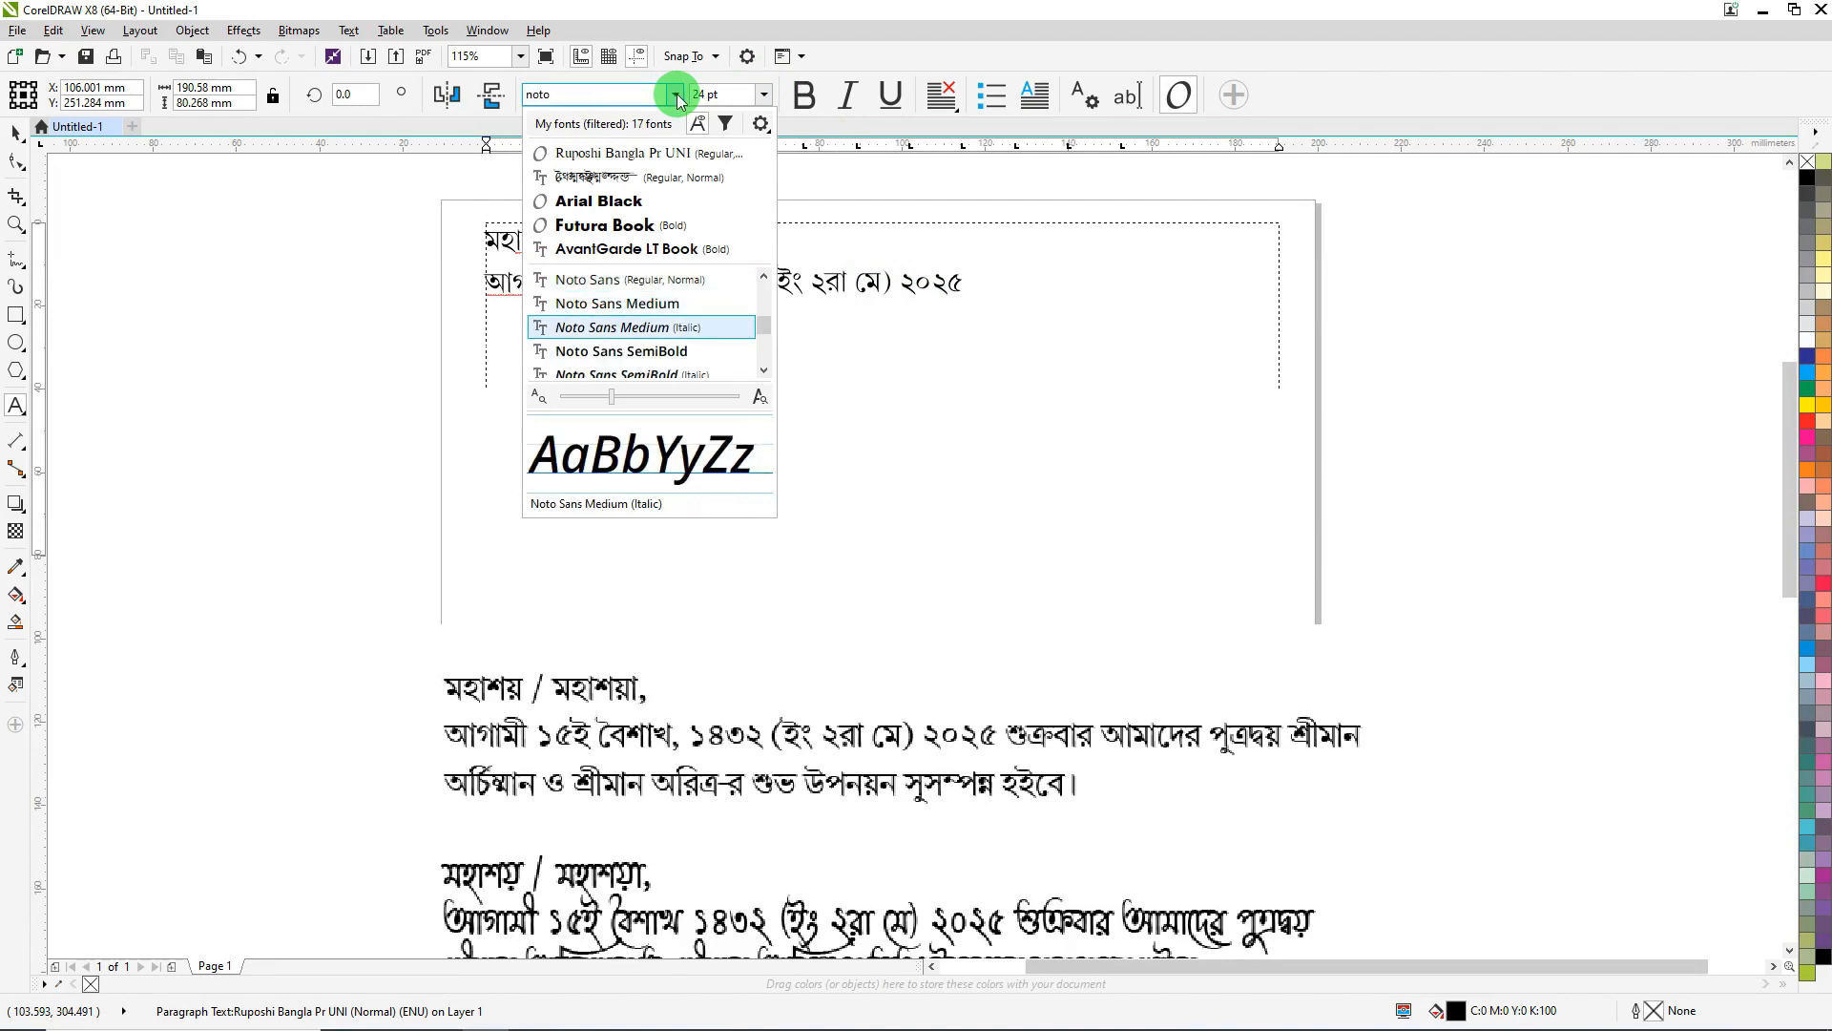
pyautogui.press('Down')
pyautogui.press('Down')
pyautogui.press('Down')
pyautogui.press('Down')
pyautogui.press('Down')
pyautogui.press('Down')
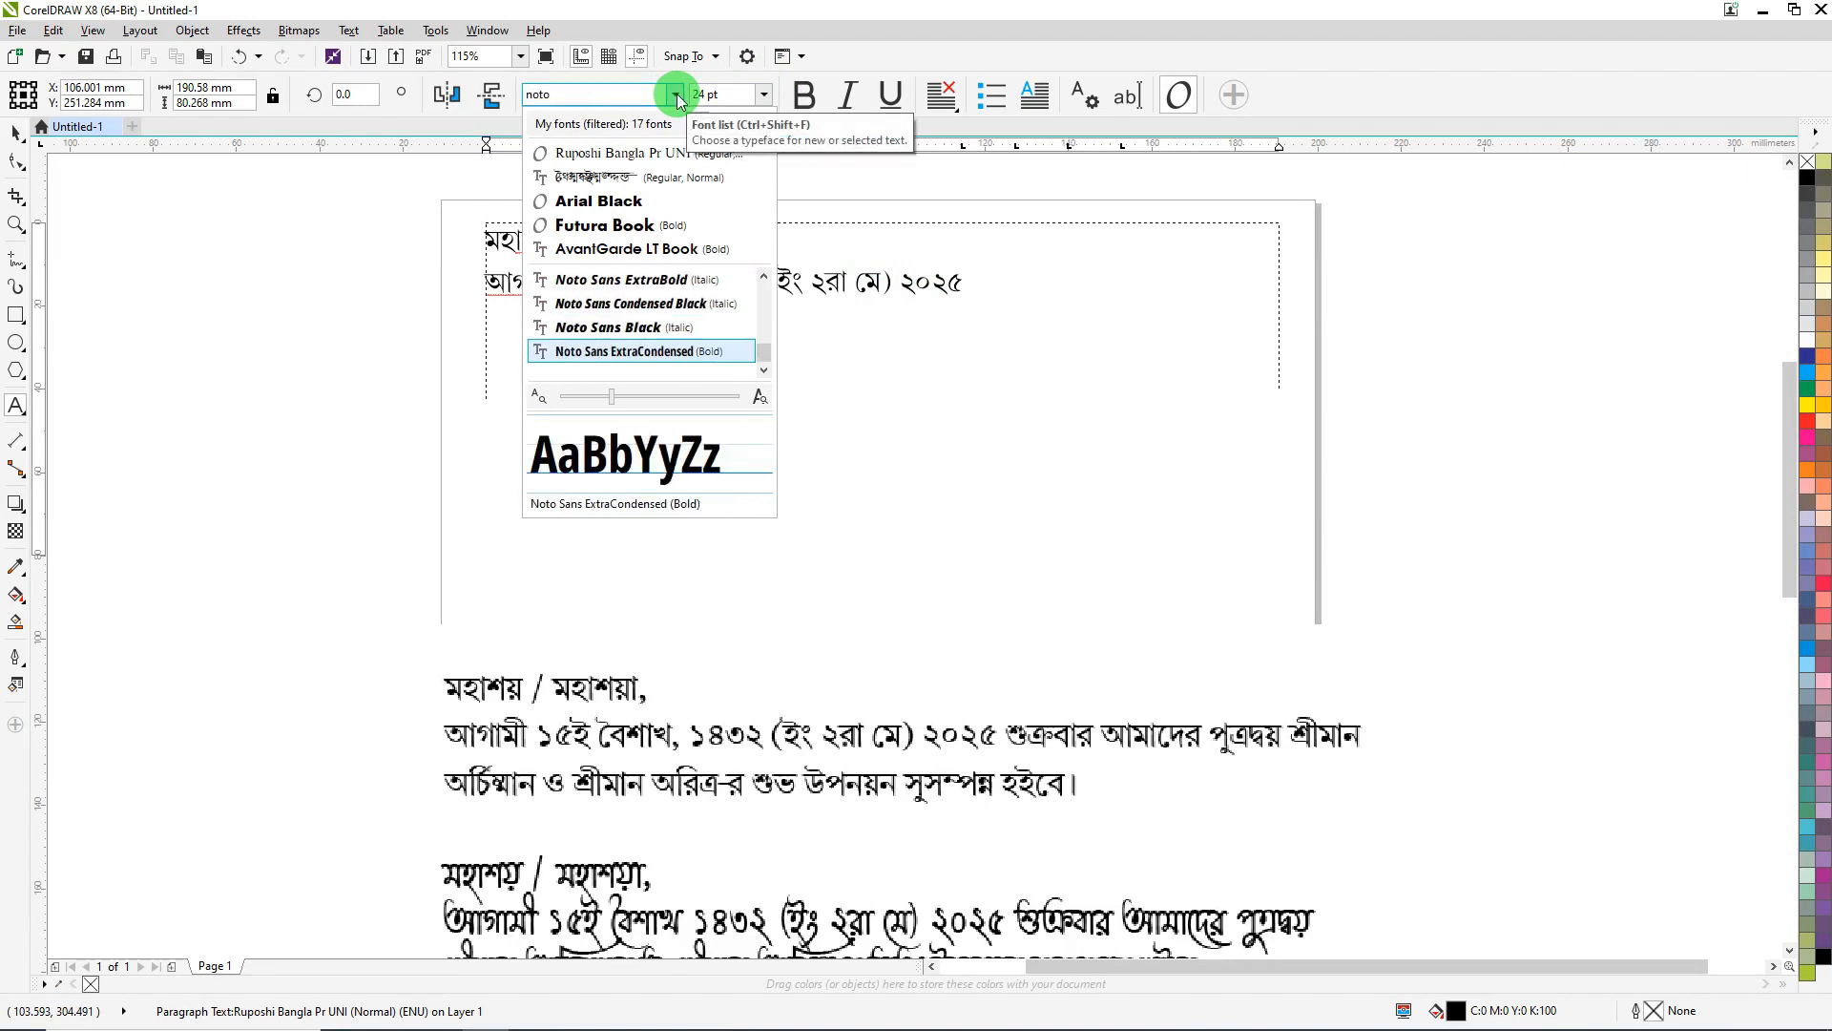
pyautogui.press('Up')
pyautogui.press('Up')
pyautogui.press('Up')
pyautogui.press('Up')
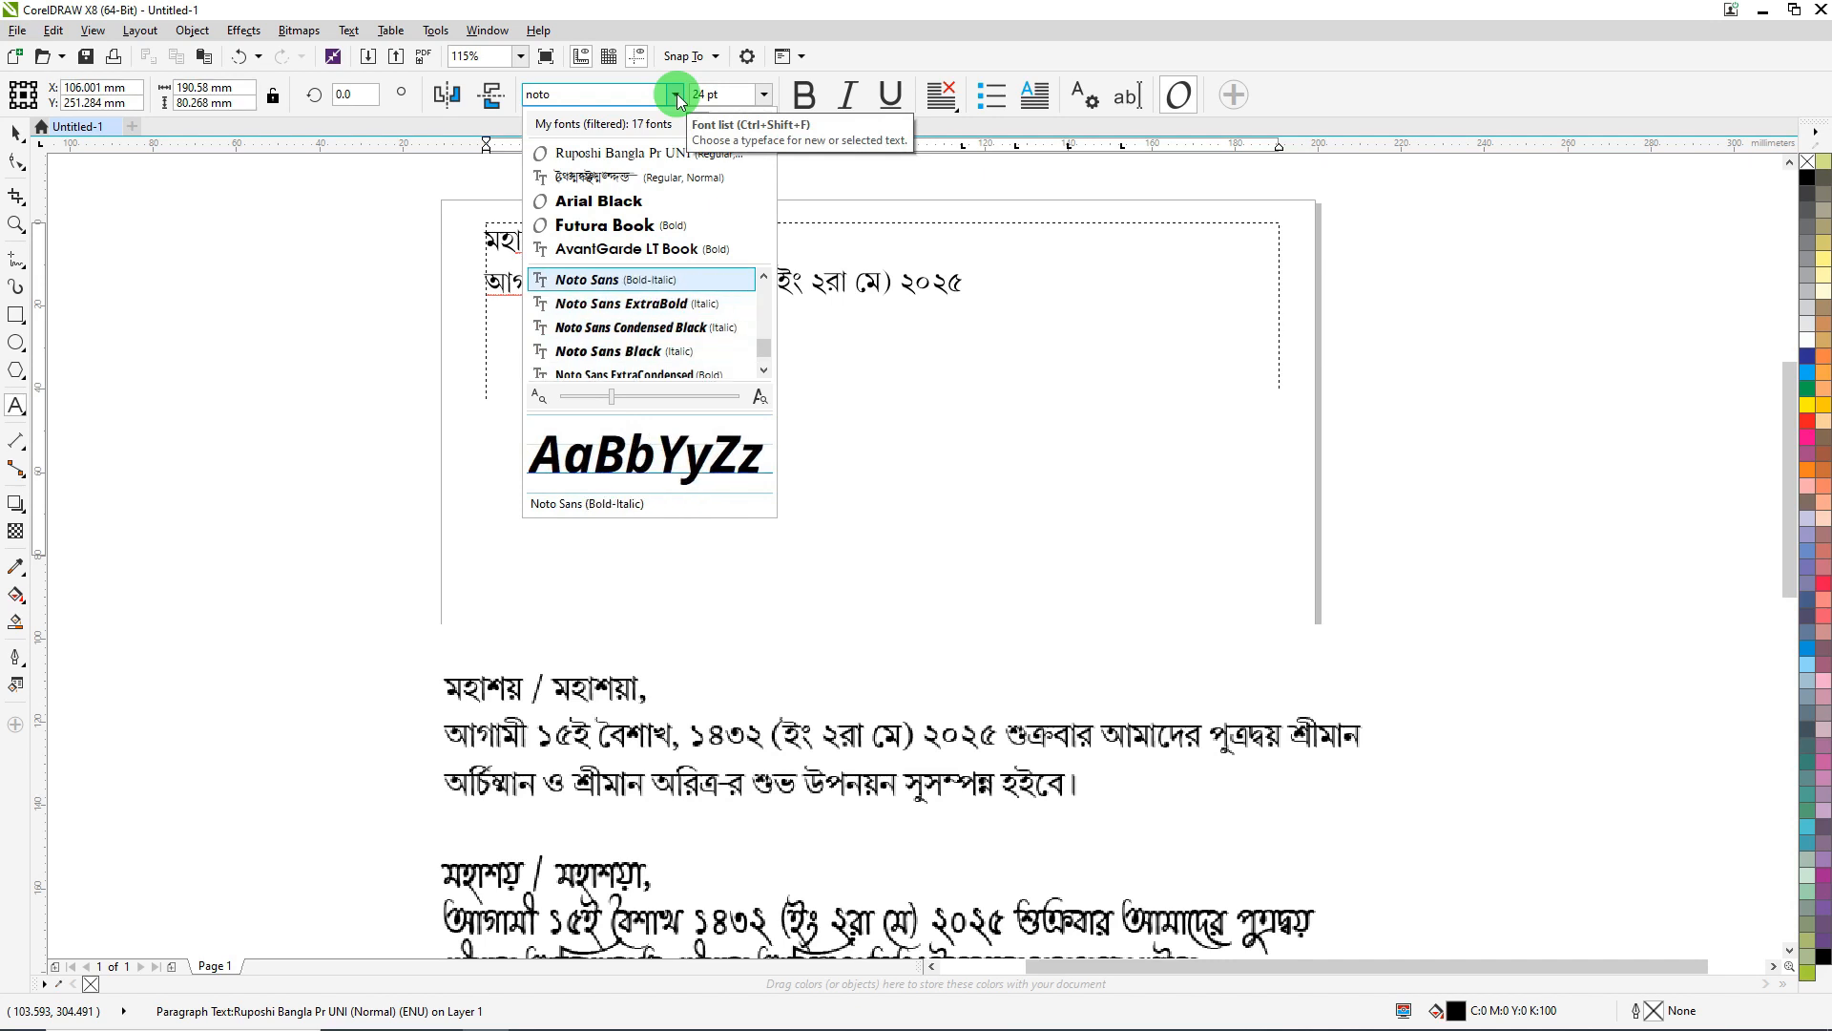
pyautogui.press('Down')
pyautogui.press('Down')
pyautogui.press('Down')
pyautogui.press('Down')
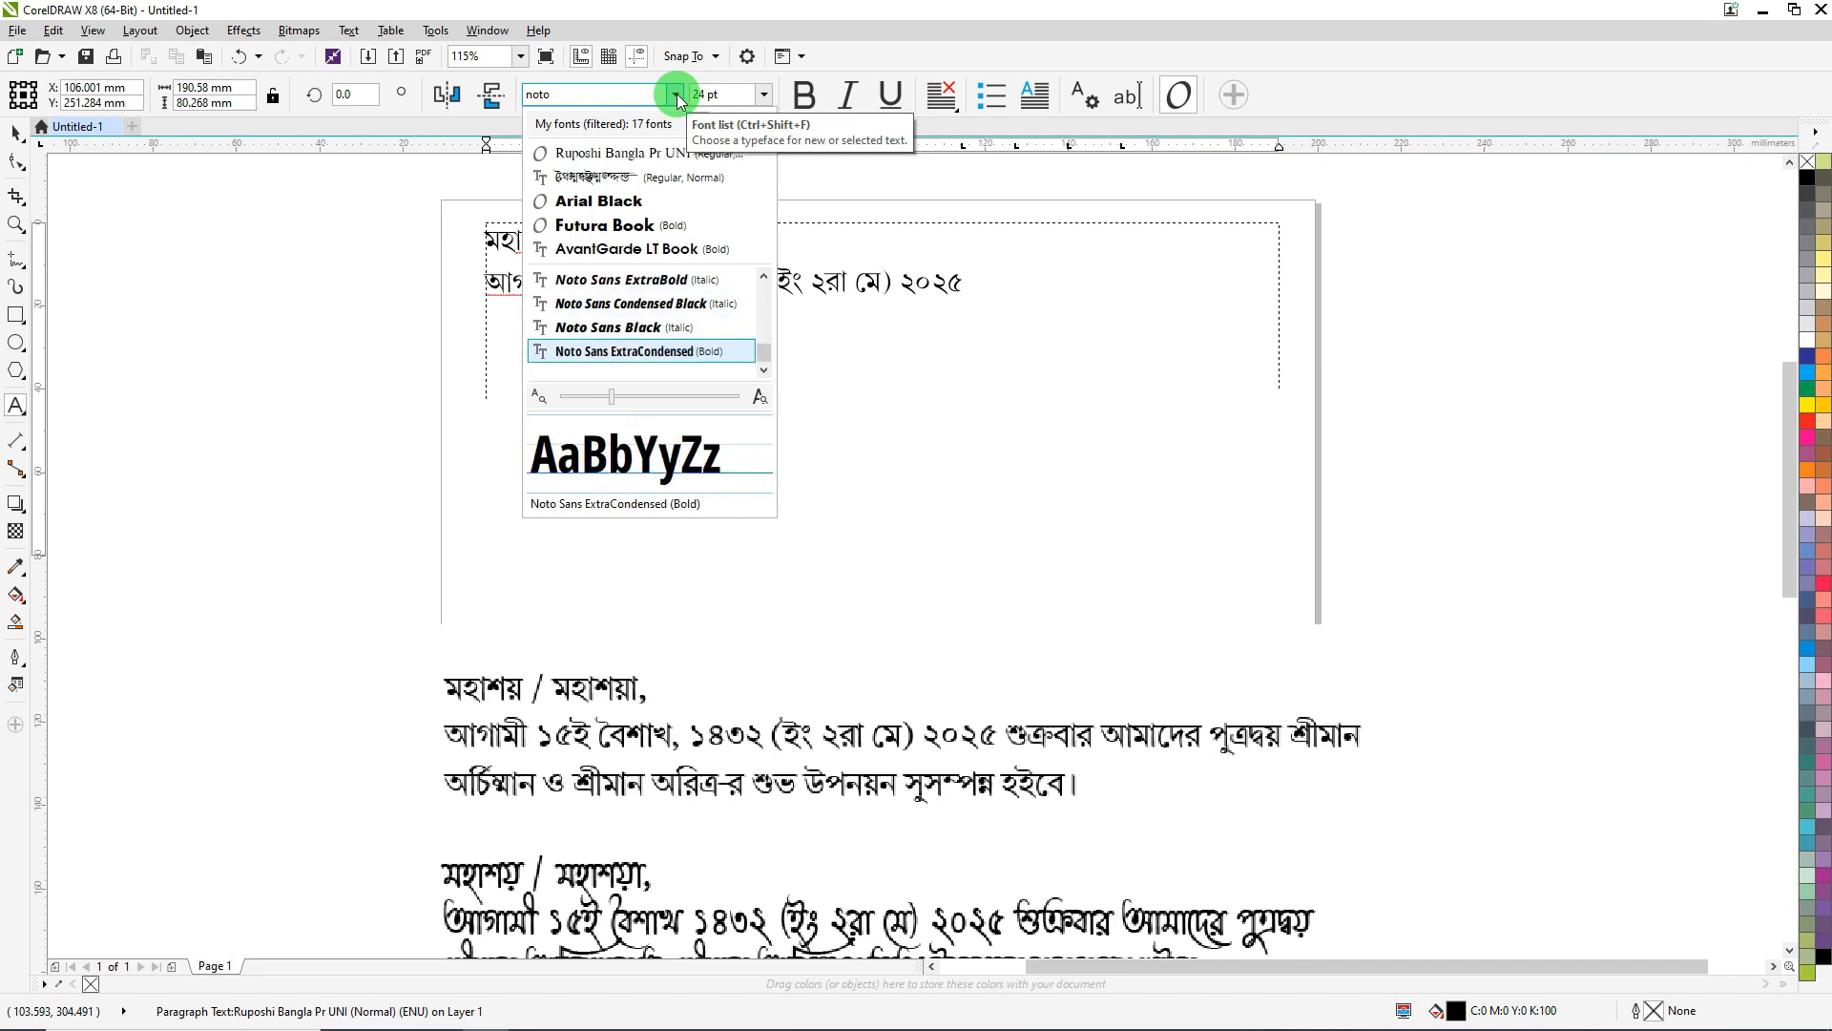
pyautogui.press('Up')
pyautogui.press('Up')
pyautogui.press('Up')
pyautogui.press('Up')
pyautogui.press('Up')
pyautogui.press('Up')
pyautogui.press('Up')
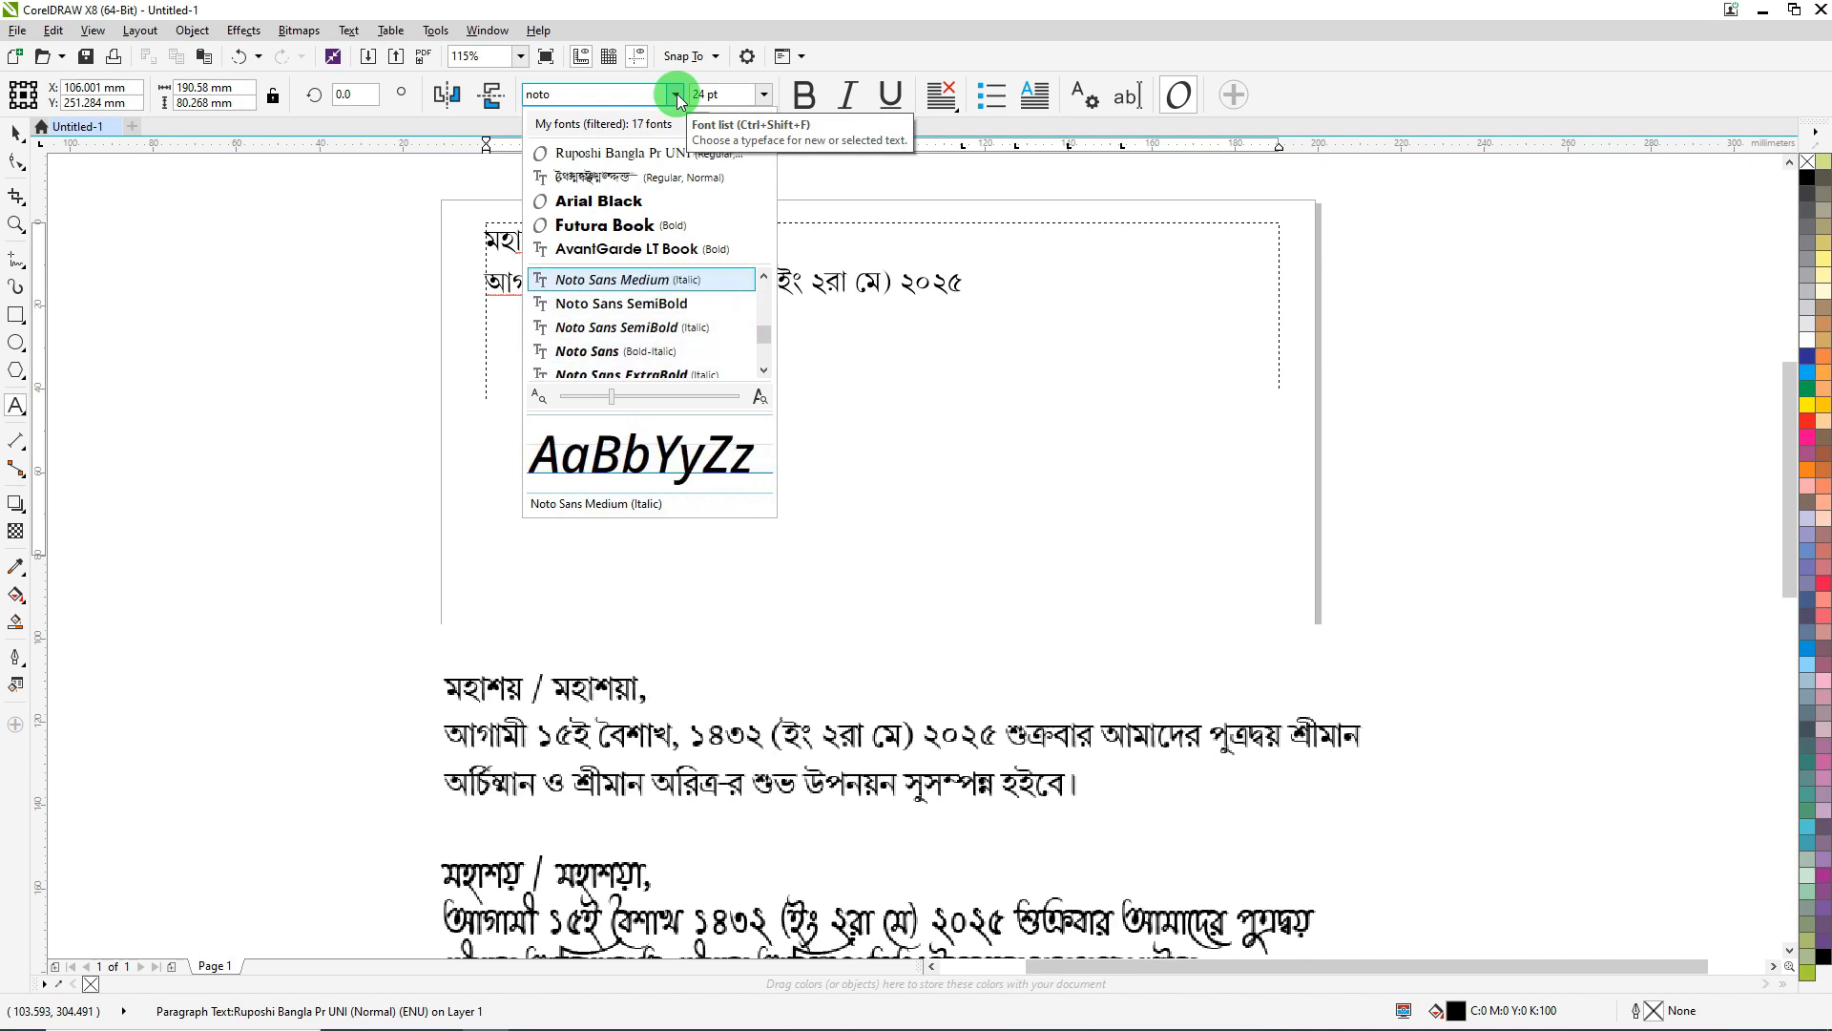
pyautogui.press('Up')
pyautogui.press('Return')
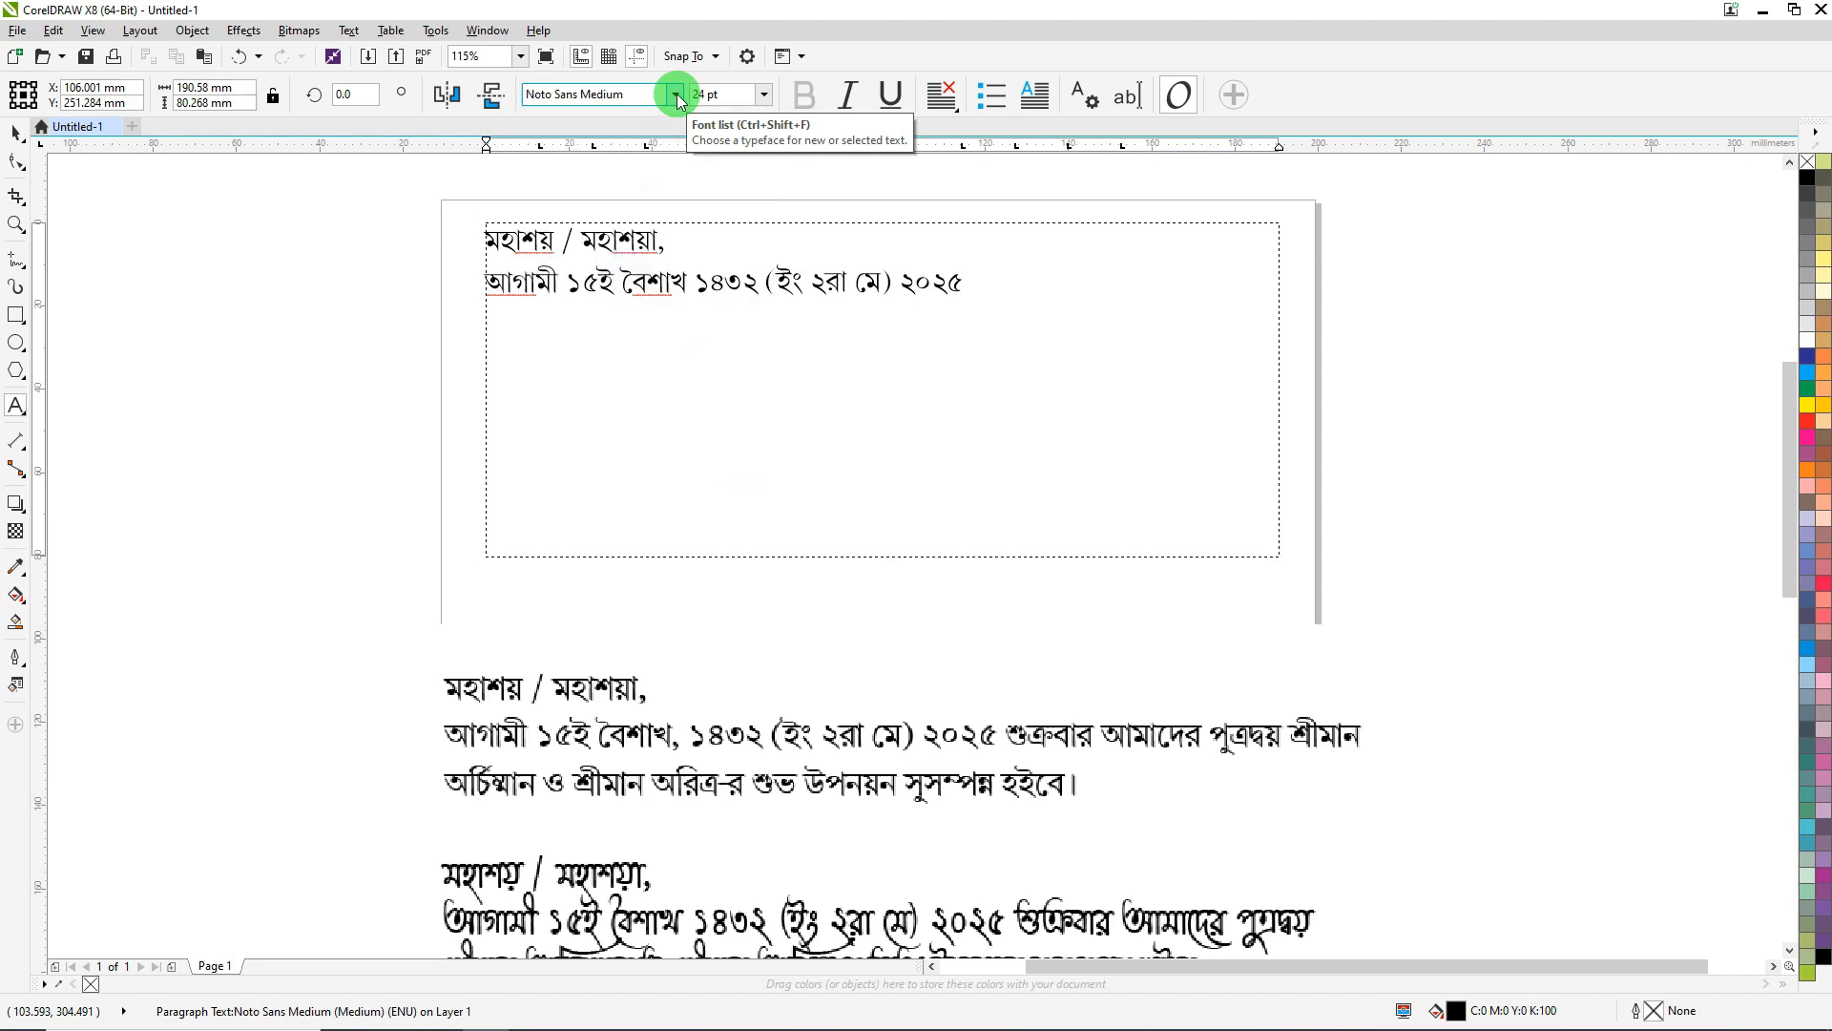
pyautogui.hotkey('alt', 'shift')
# - Type the first Hindi line 'बड़ा पवित्र हैं, दो दिलो के बीच सिन्दुंर का नाता'
pyautogui.write('বড়া প')
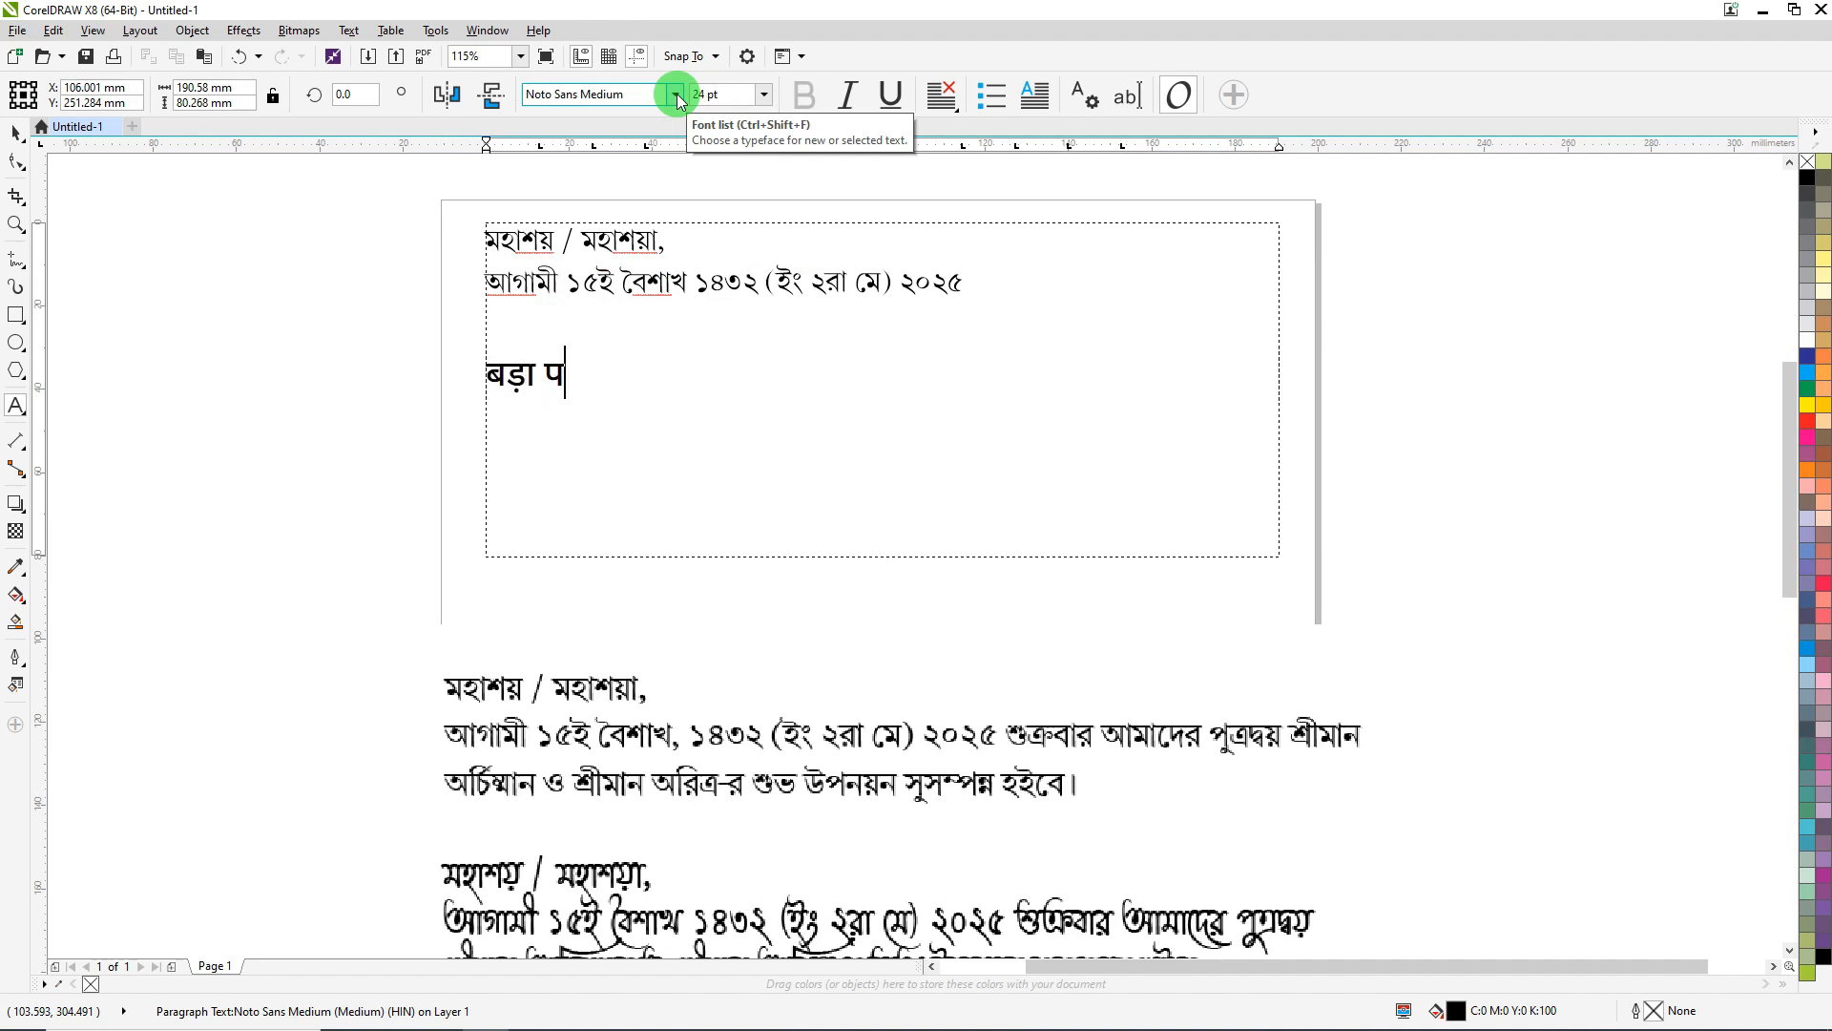
pyautogui.write('িবত্র হ')
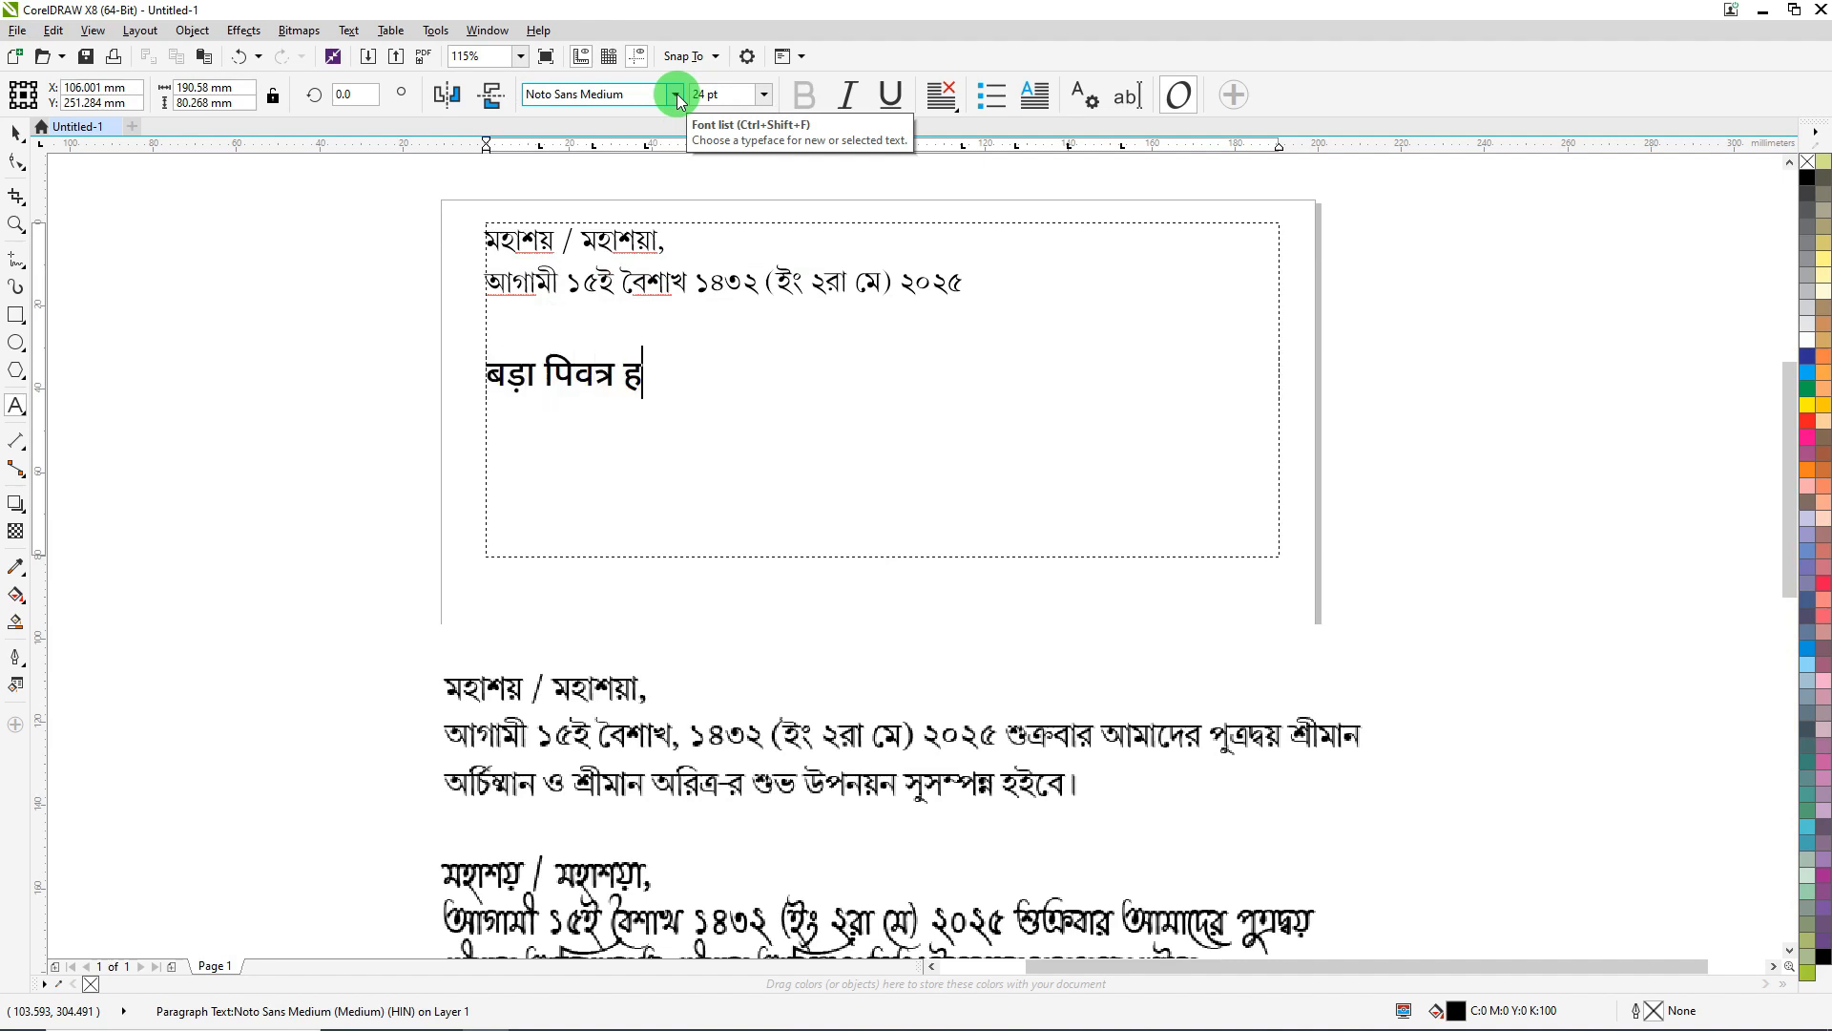
pyautogui.press('BackSpace')
pyautogui.write('্')
pyautogui.press('BackSpace')
pyautogui.press('BackSpace')
pyautogui.press('BackSpace')
pyautogui.press('BackSpace')
pyautogui.press('BackSpace')
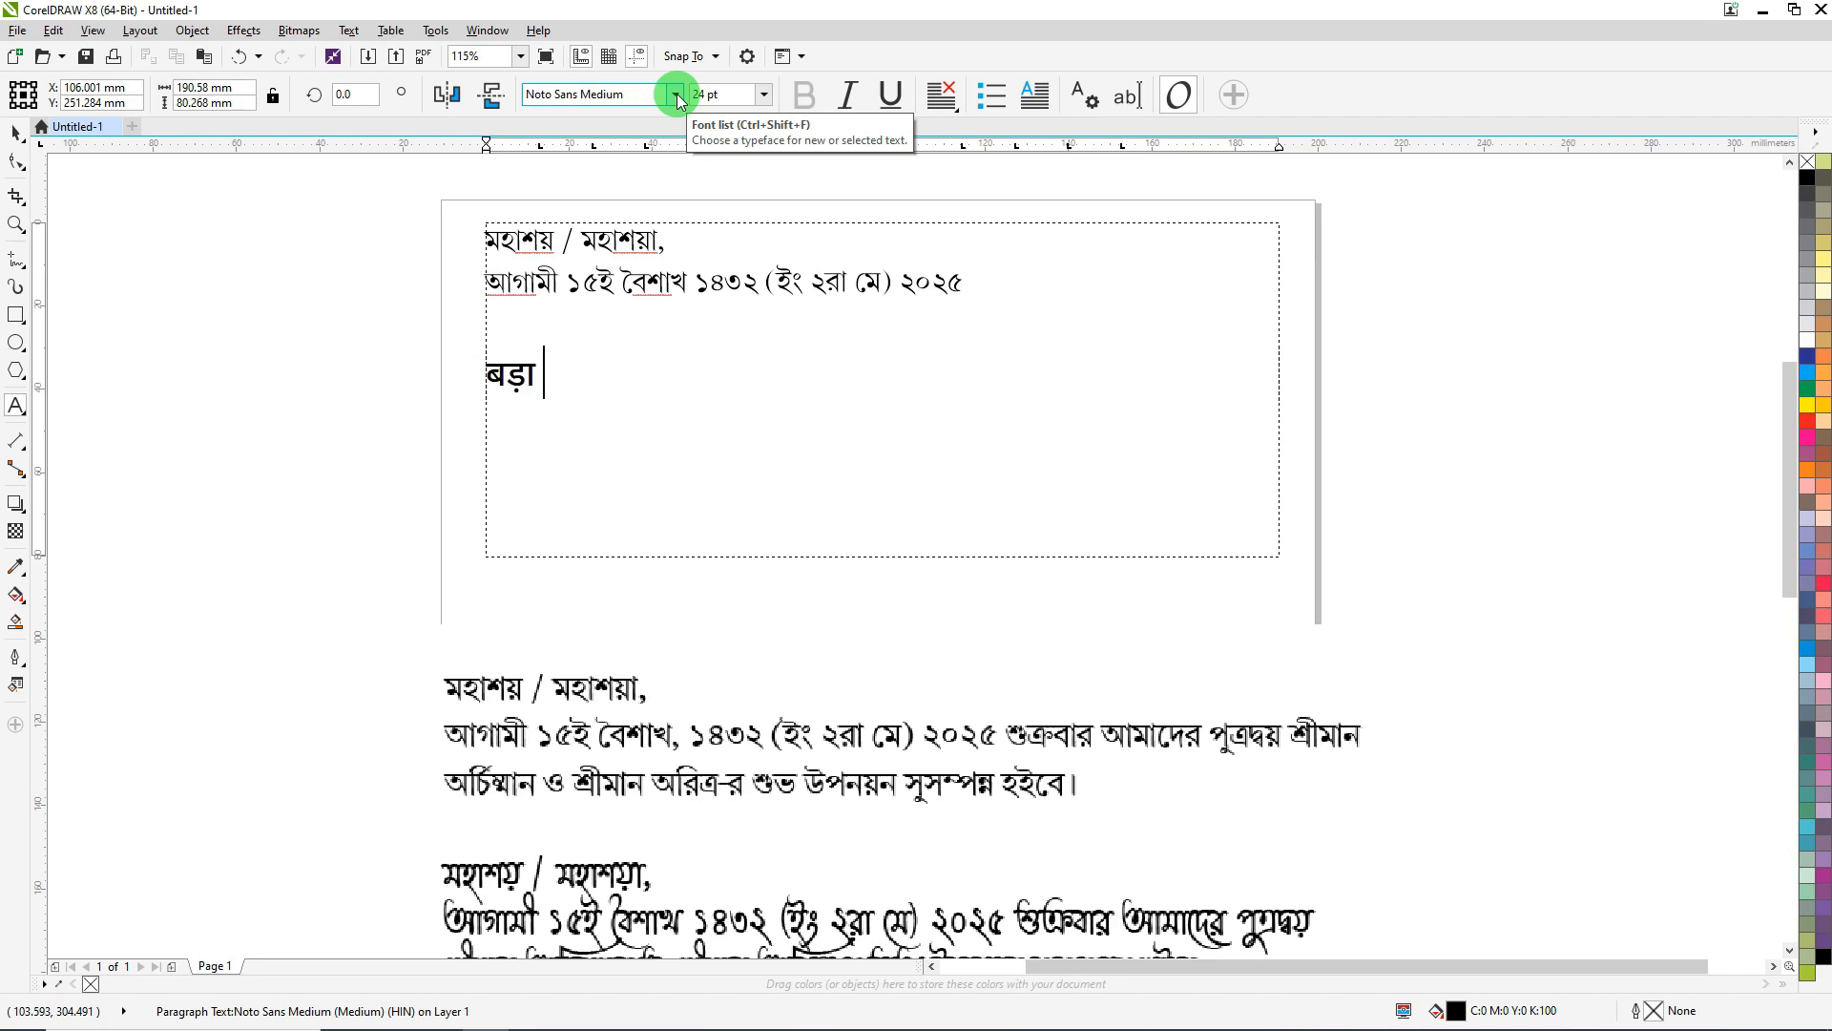
pyautogui.write('পिव')
pyautogui.press('BackSpace')
pyautogui.press('BackSpace')
pyautogui.write('व')
pyautogui.press('BackSpace')
pyautogui.write('বিত্র ')
pyautogui.write('ह')
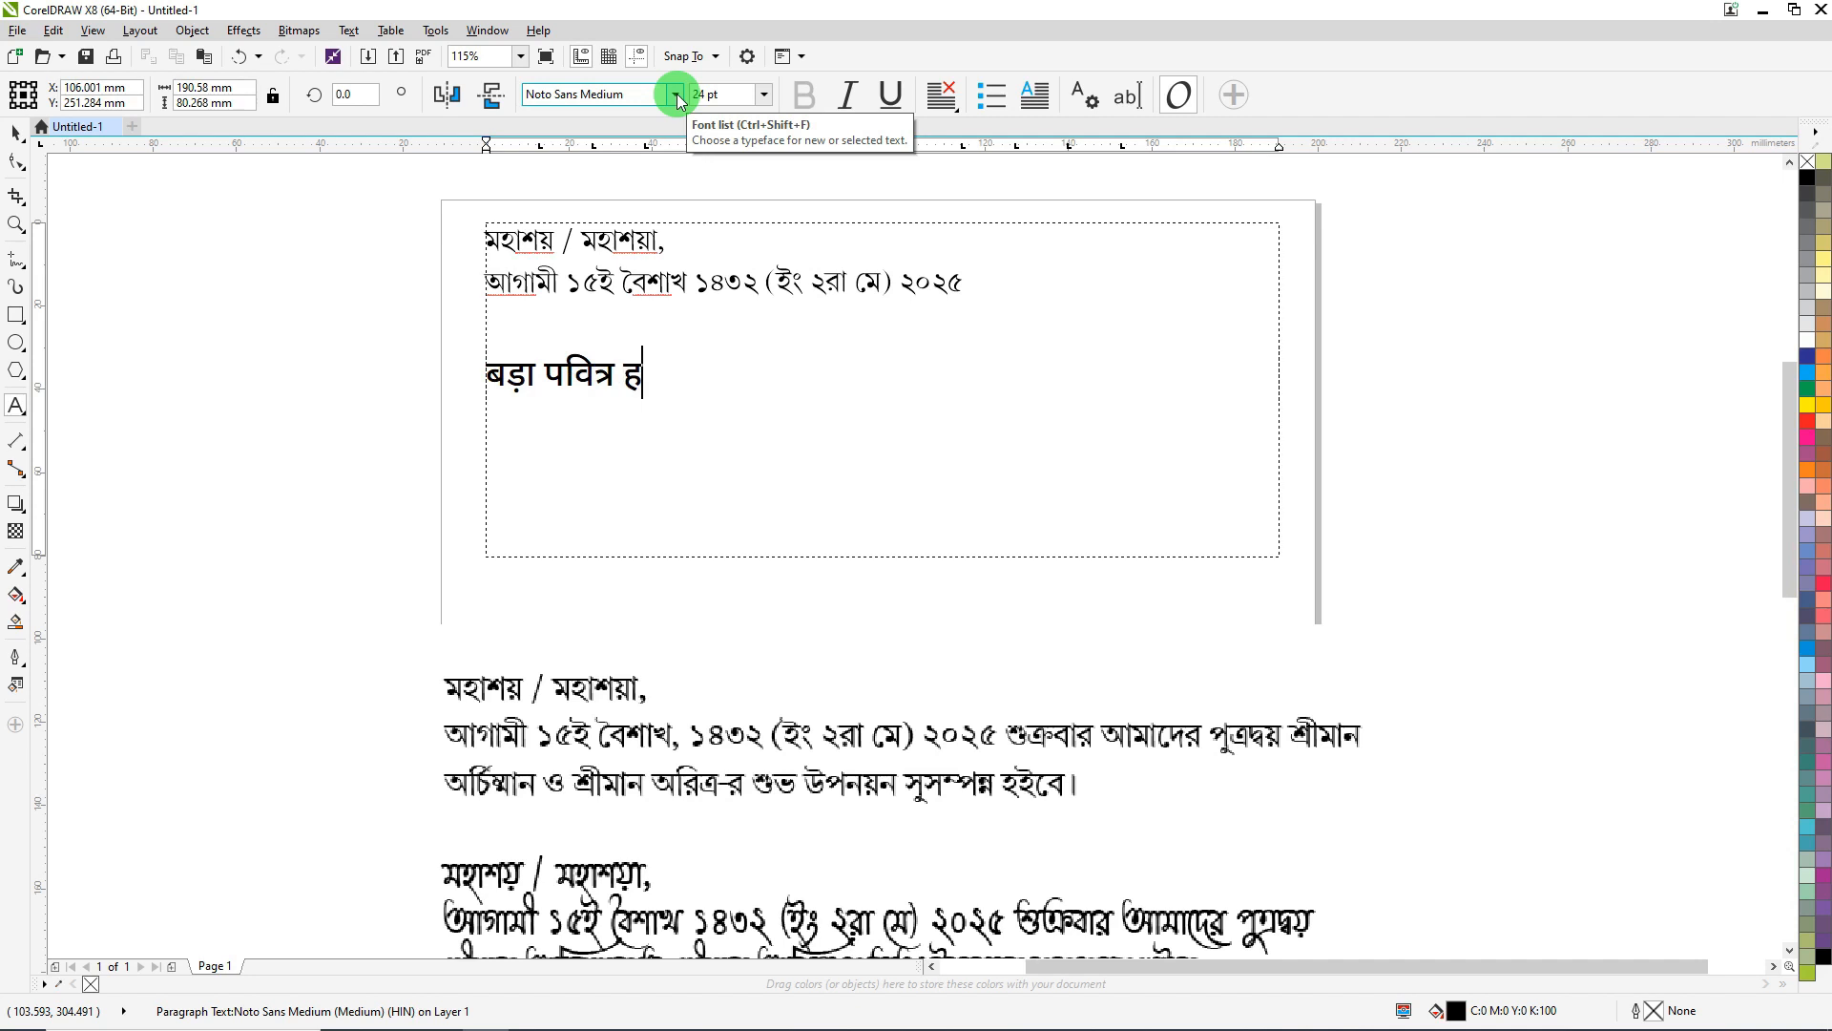
pyautogui.write('ैं ')
pyautogui.write(', दो िदल')
pyautogui.press('BackSpace')
pyautogui.press('BackSpace')
pyautogui.press('BackSpace')
pyautogui.write('दिलो')
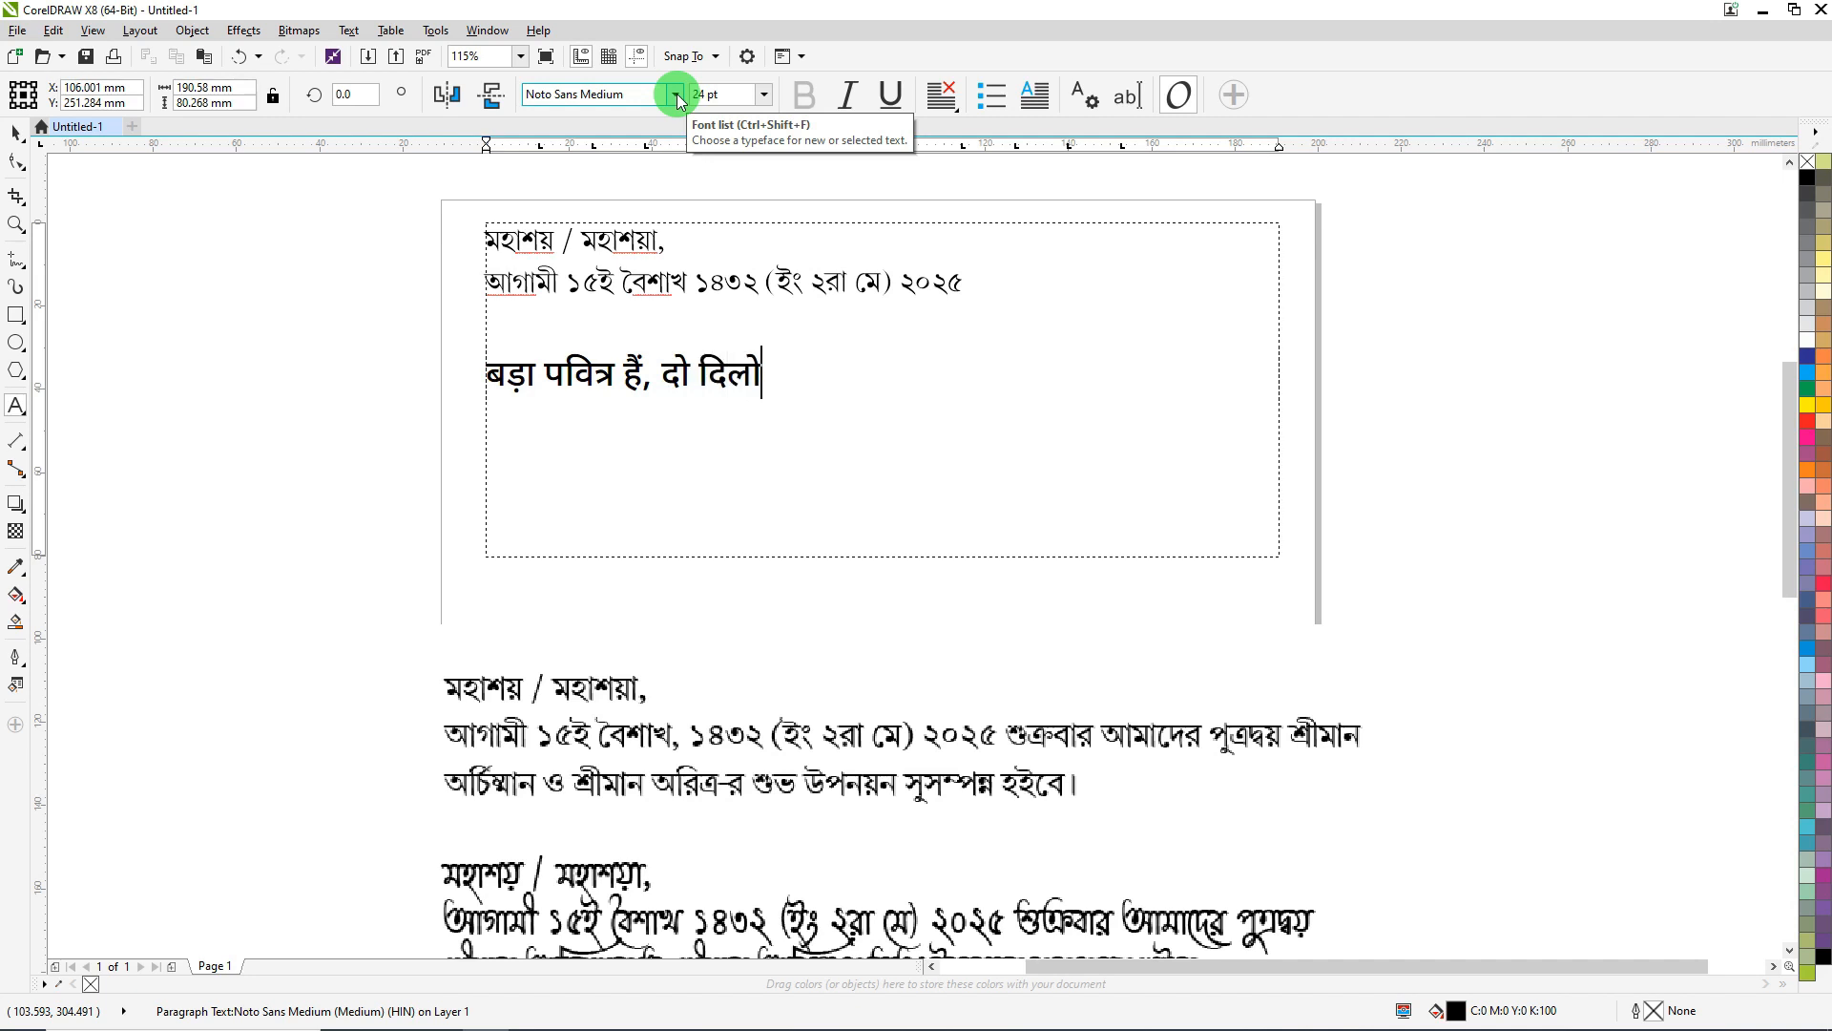
pyautogui.write(' के बीच ')
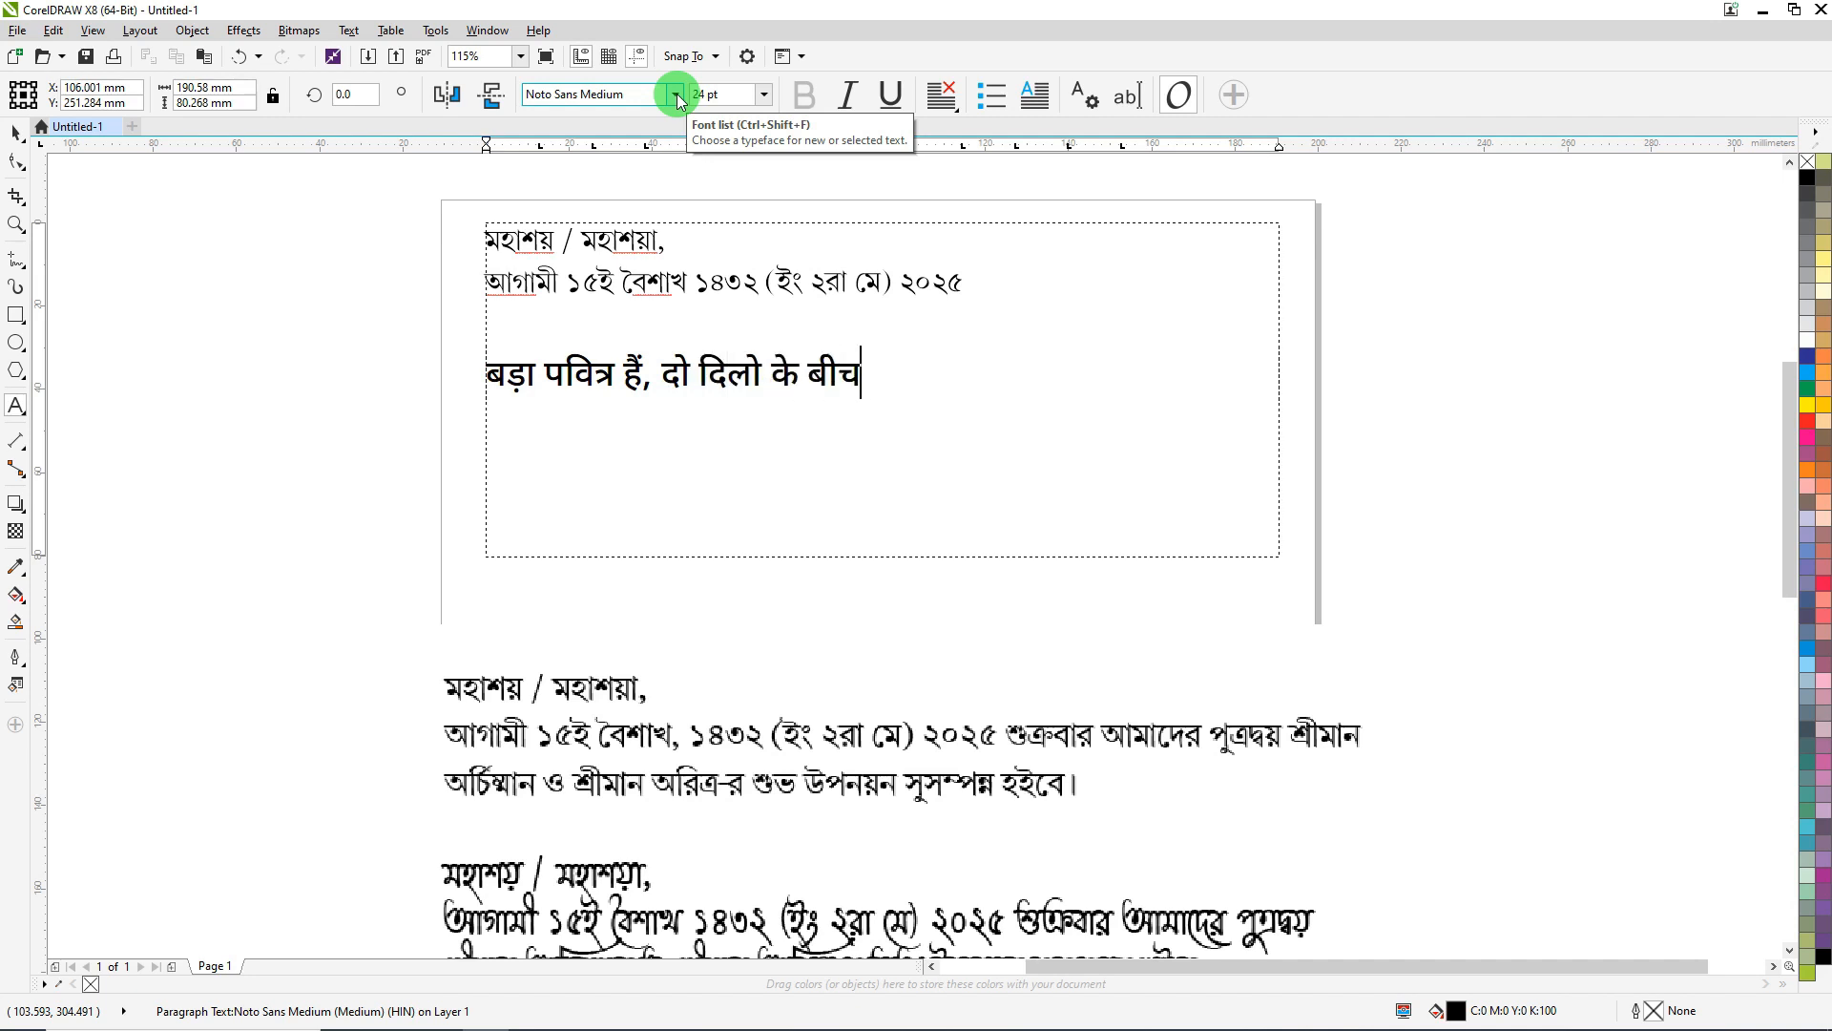
pyautogui.write('िसन')
pyautogui.press('BackSpace')
pyautogui.press('BackSpace')
pyautogui.press('BackSpace')
pyautogui.write('सिन्दुंर')
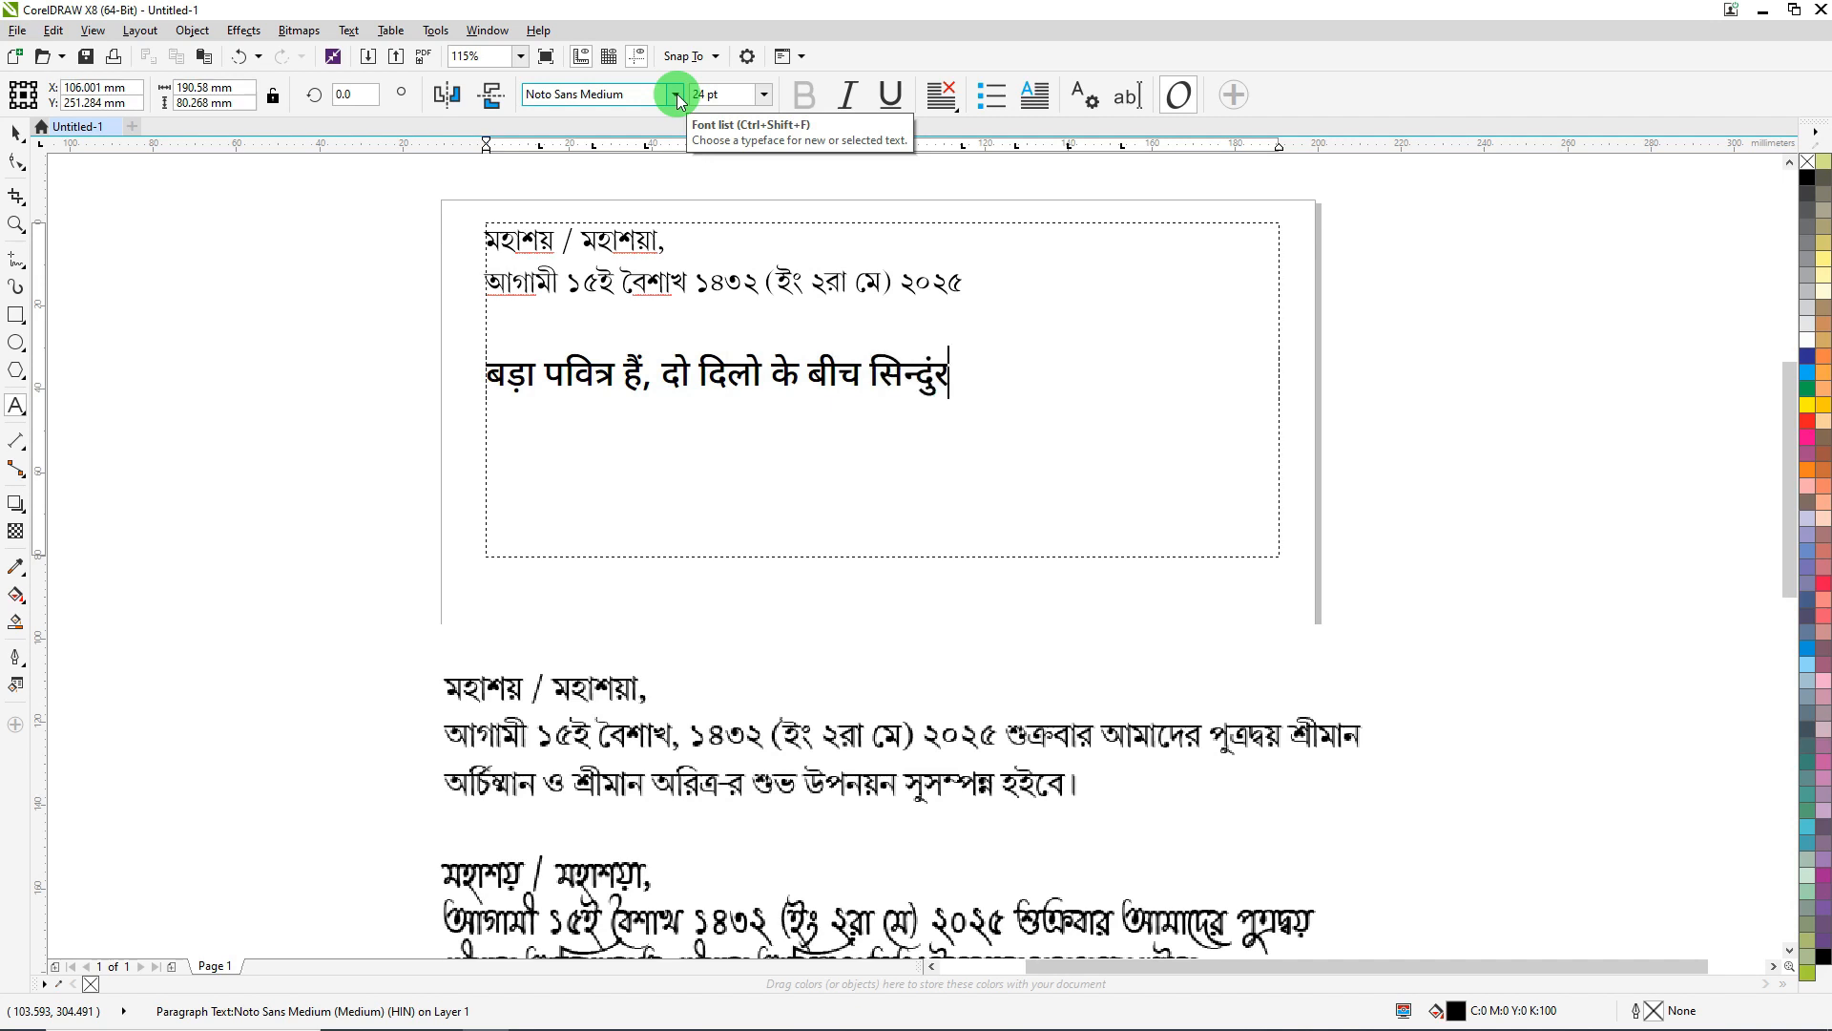
pyautogui.write(' का नाता')
# - Add the second line 'सात फेरे उसी से होता हें जिसने लिखे भाग्य विधाता' and deselect the frame
pyautogui.press('Return')
pyautogui.write('सात फेर')
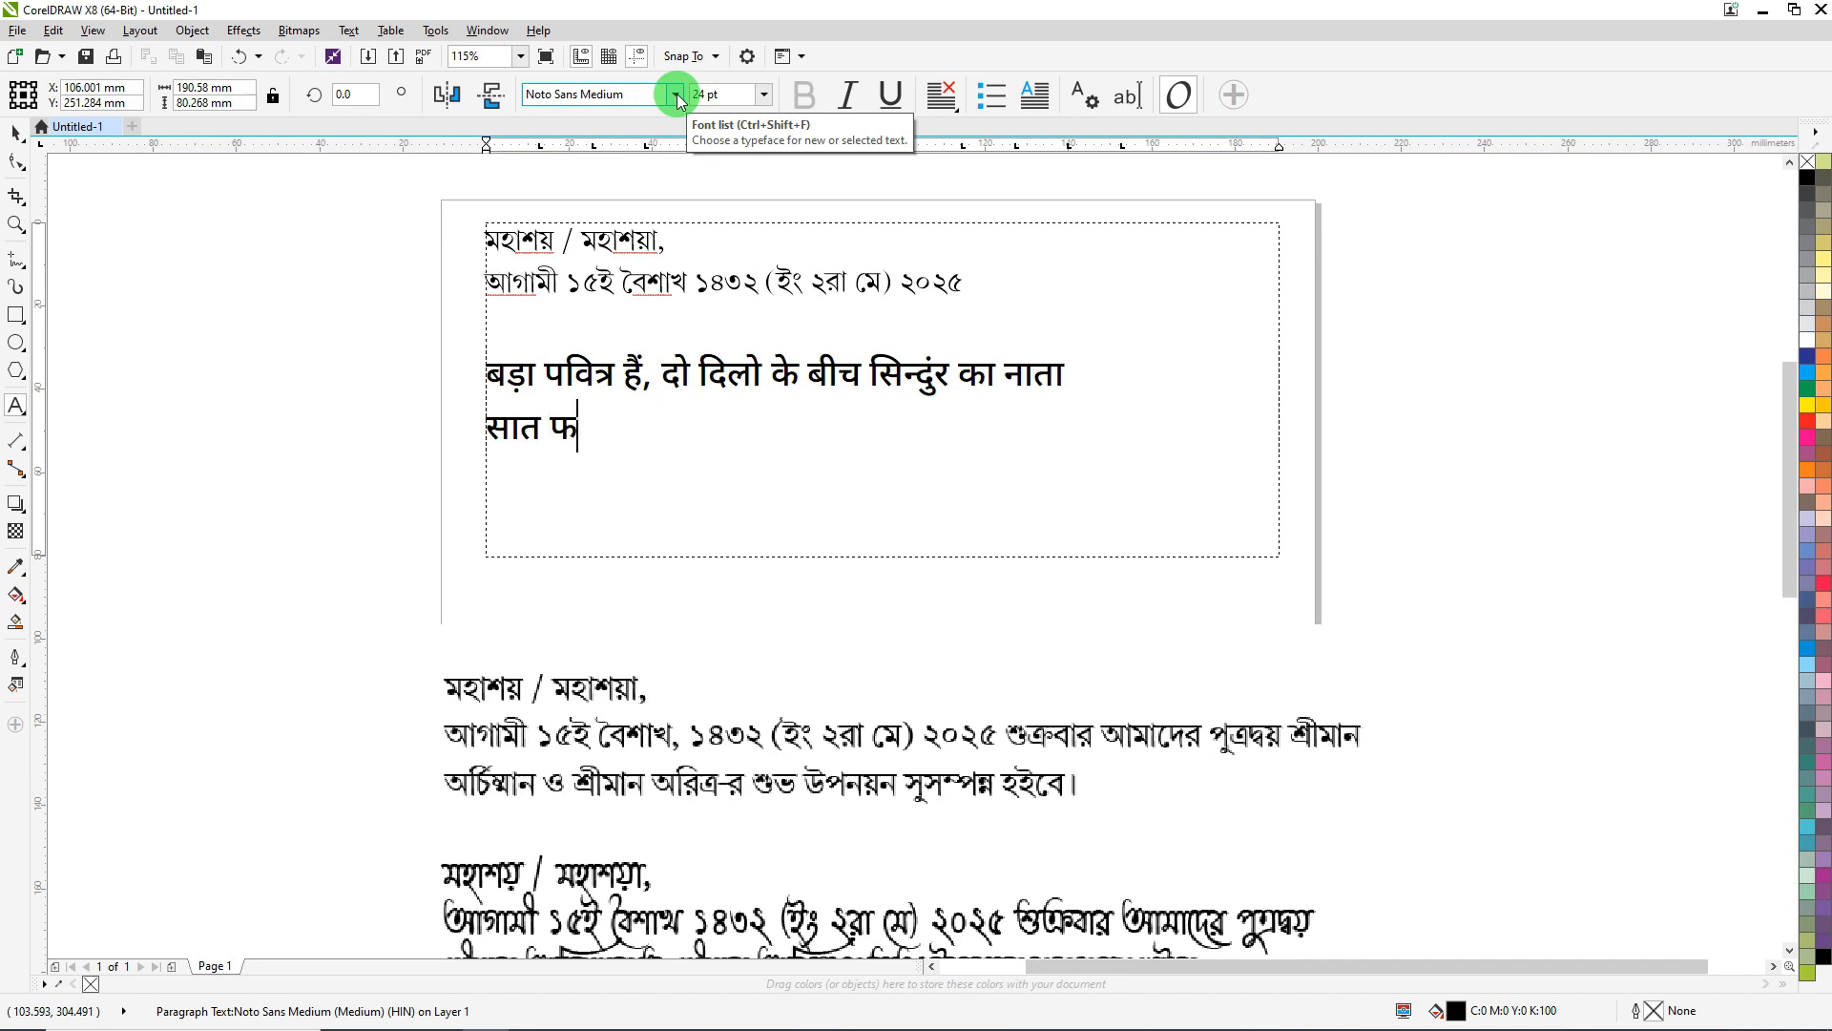
pyautogui.write('े उसी से हो')
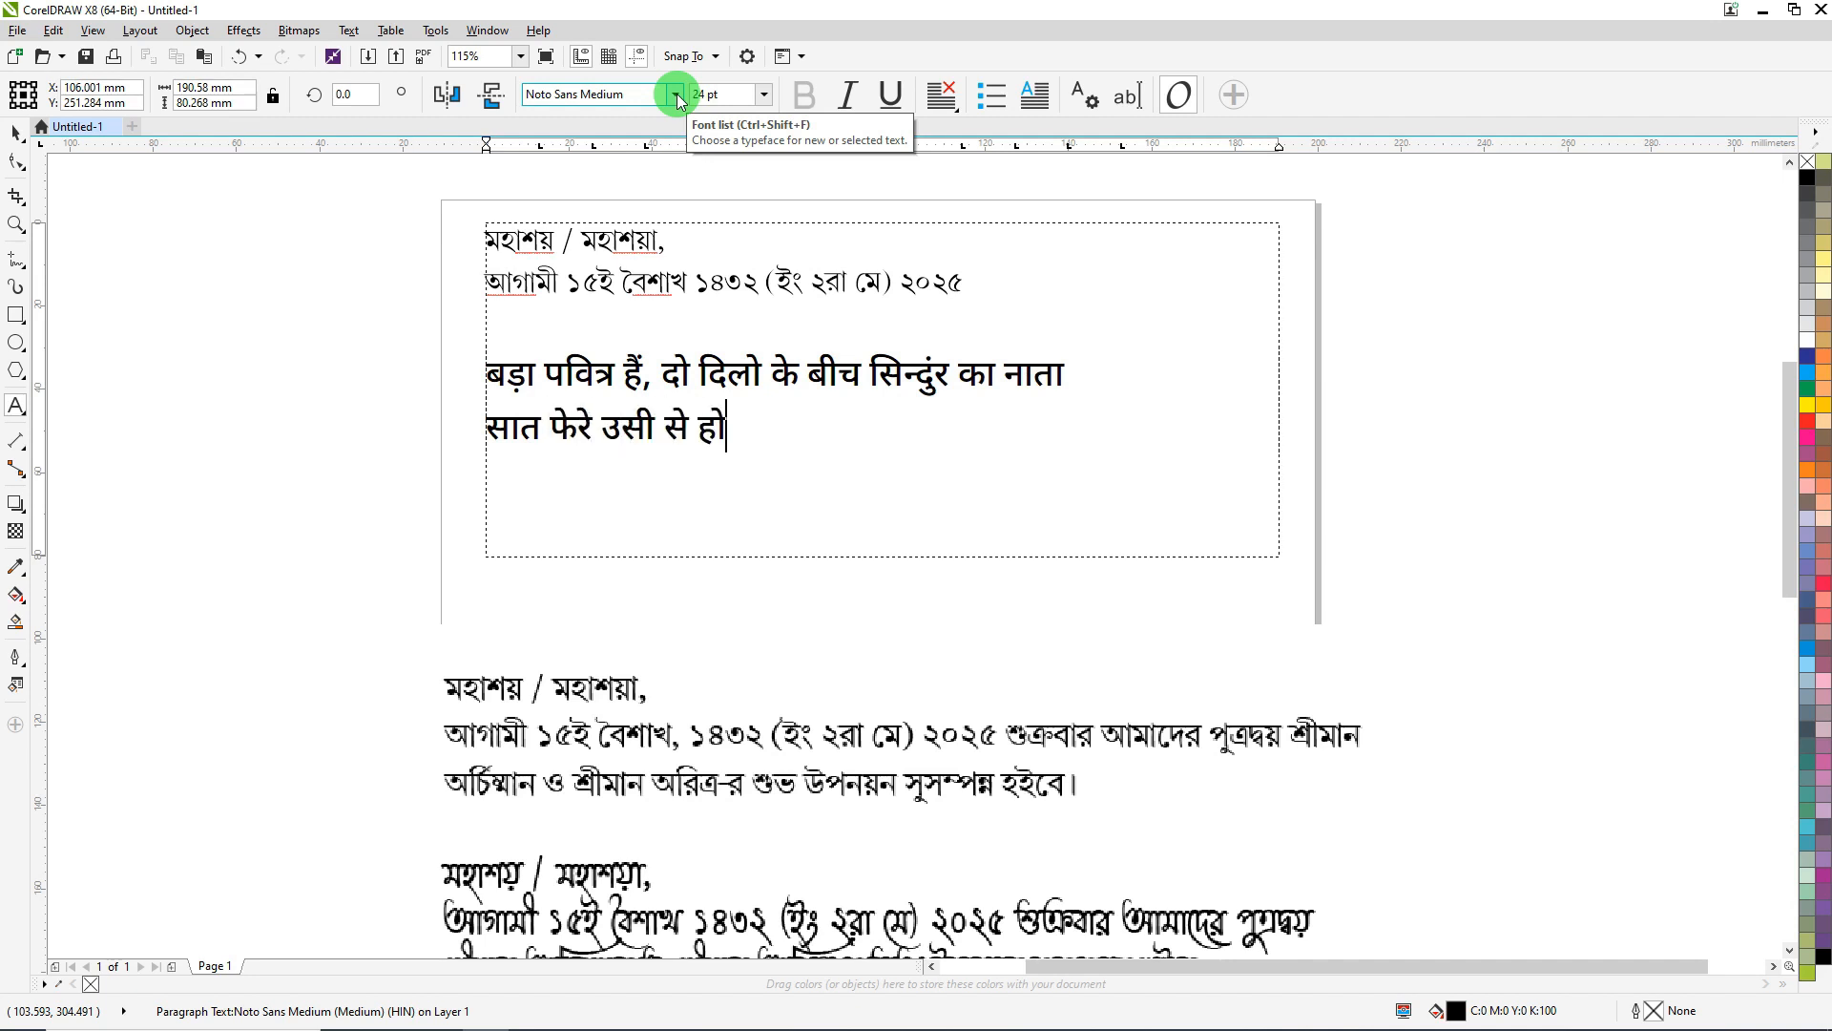
pyautogui.write('ता है')
pyautogui.write(' िस')
pyautogui.press('BackSpace')
pyautogui.press('BackSpace')
pyautogui.write('जिसने लिख')
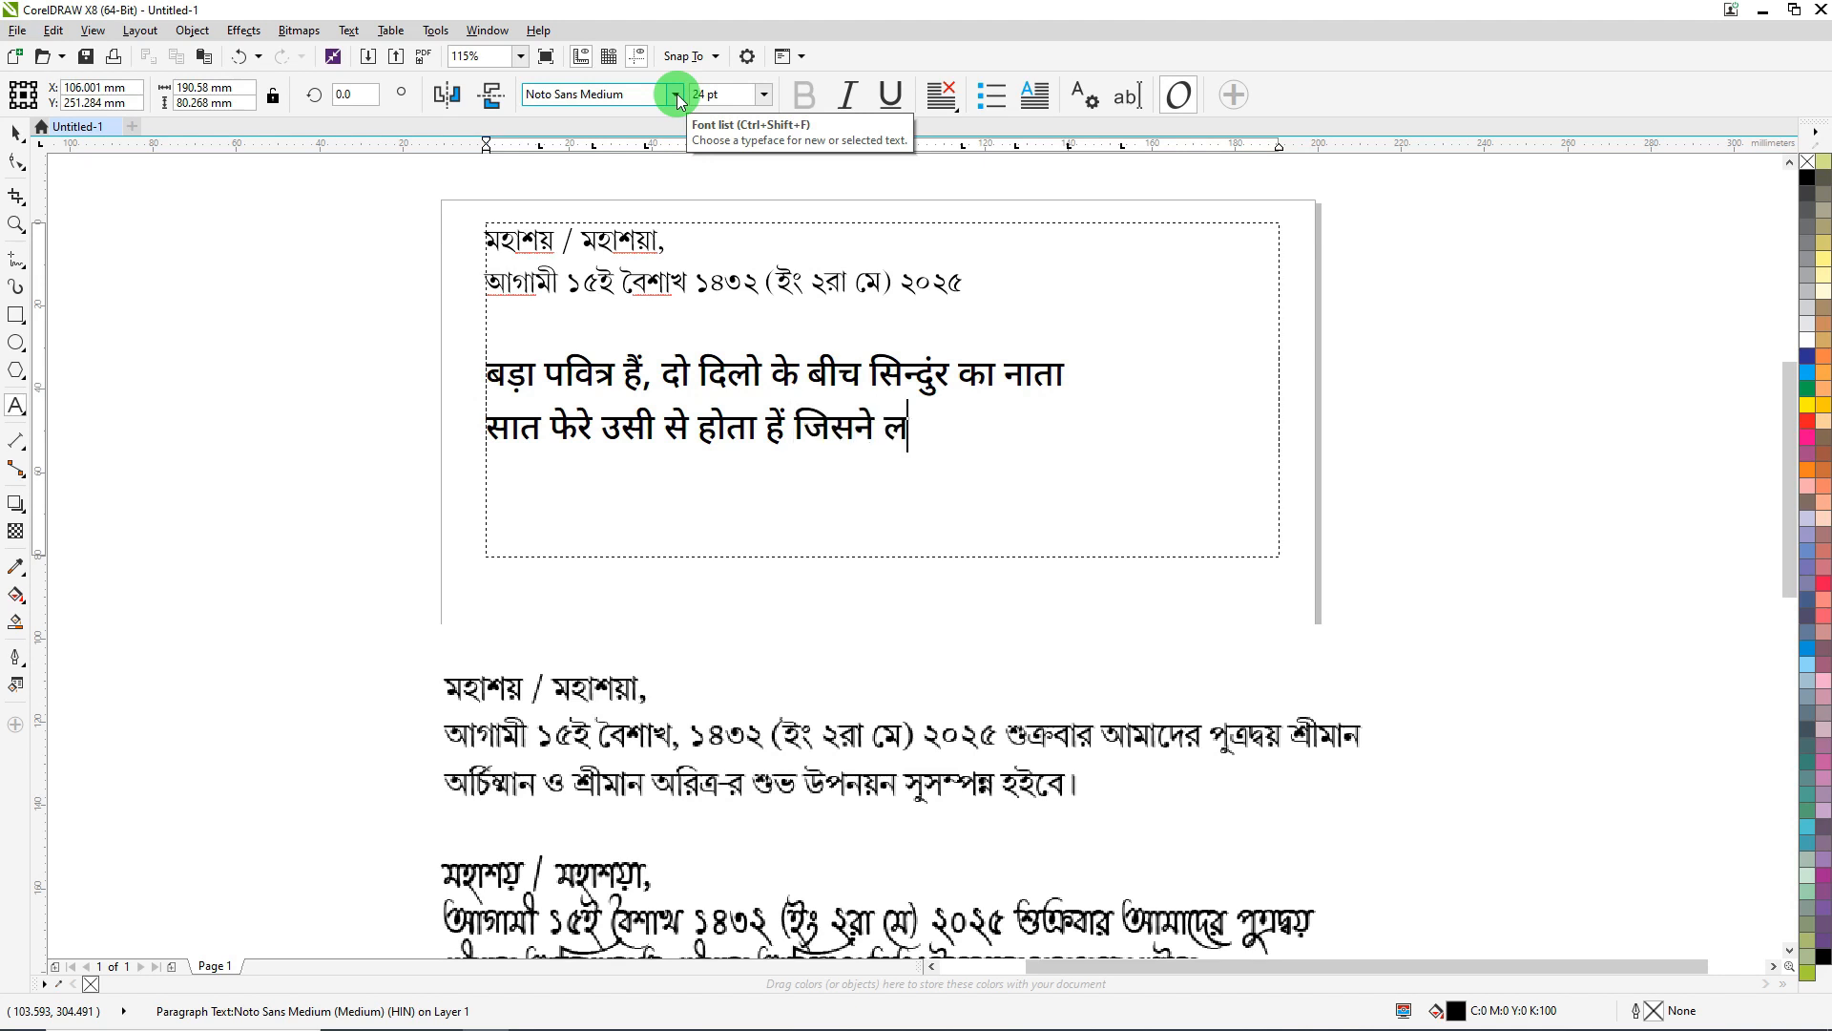
pyautogui.write('े')
pyautogui.write(' भाग्य ')
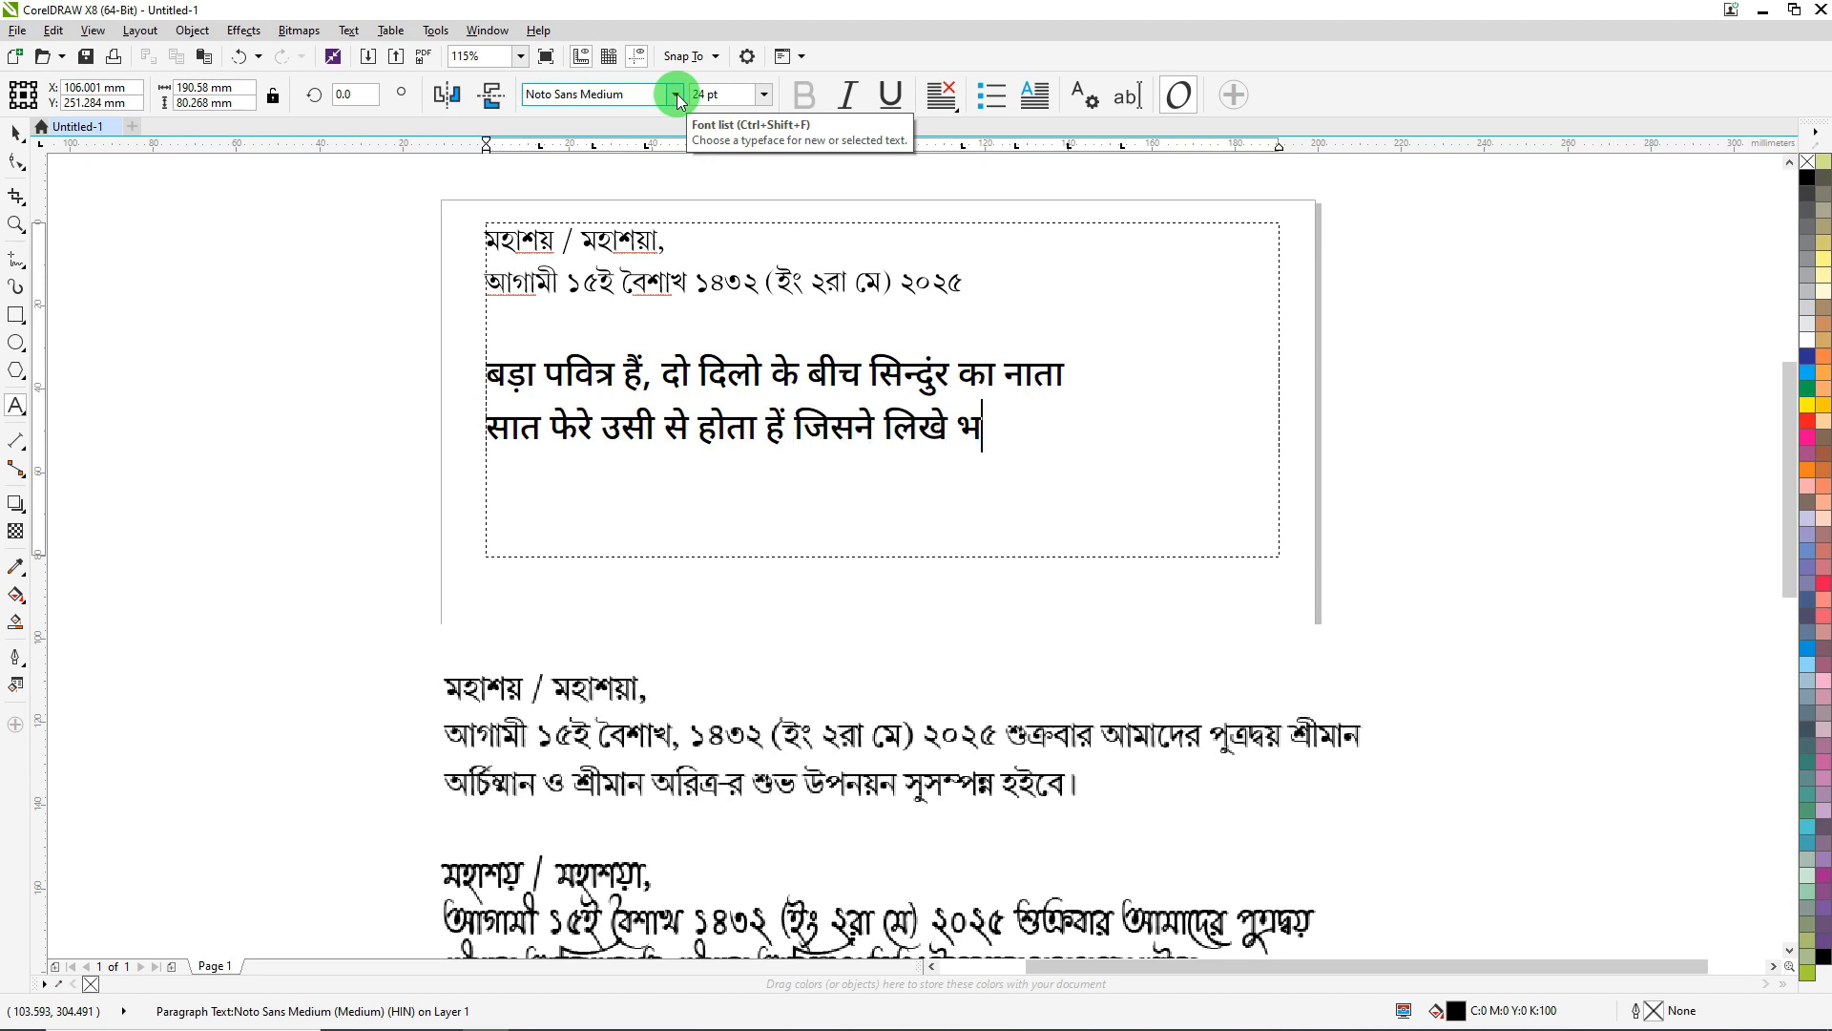
pyautogui.write('ि')
pyautogui.press('BackSpace')
pyautogui.write('विधाता')
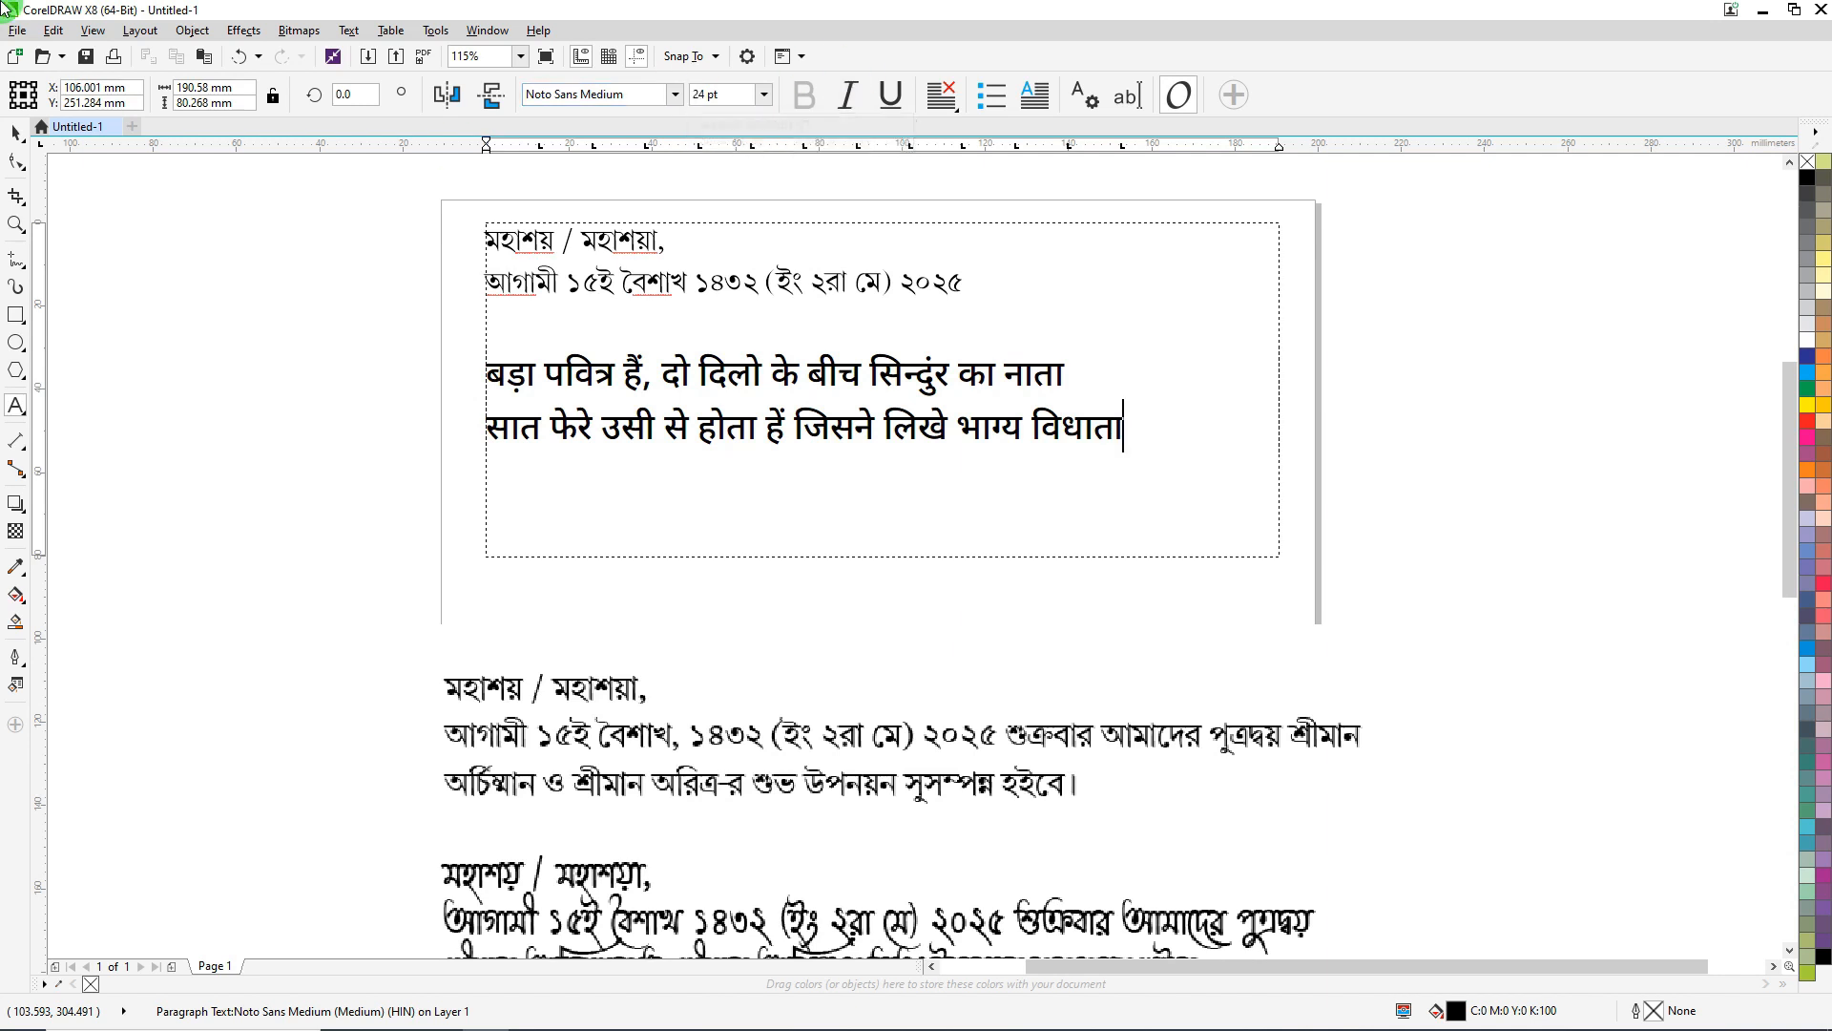
pyautogui.click(16, 132)
pyautogui.click(253, 265)
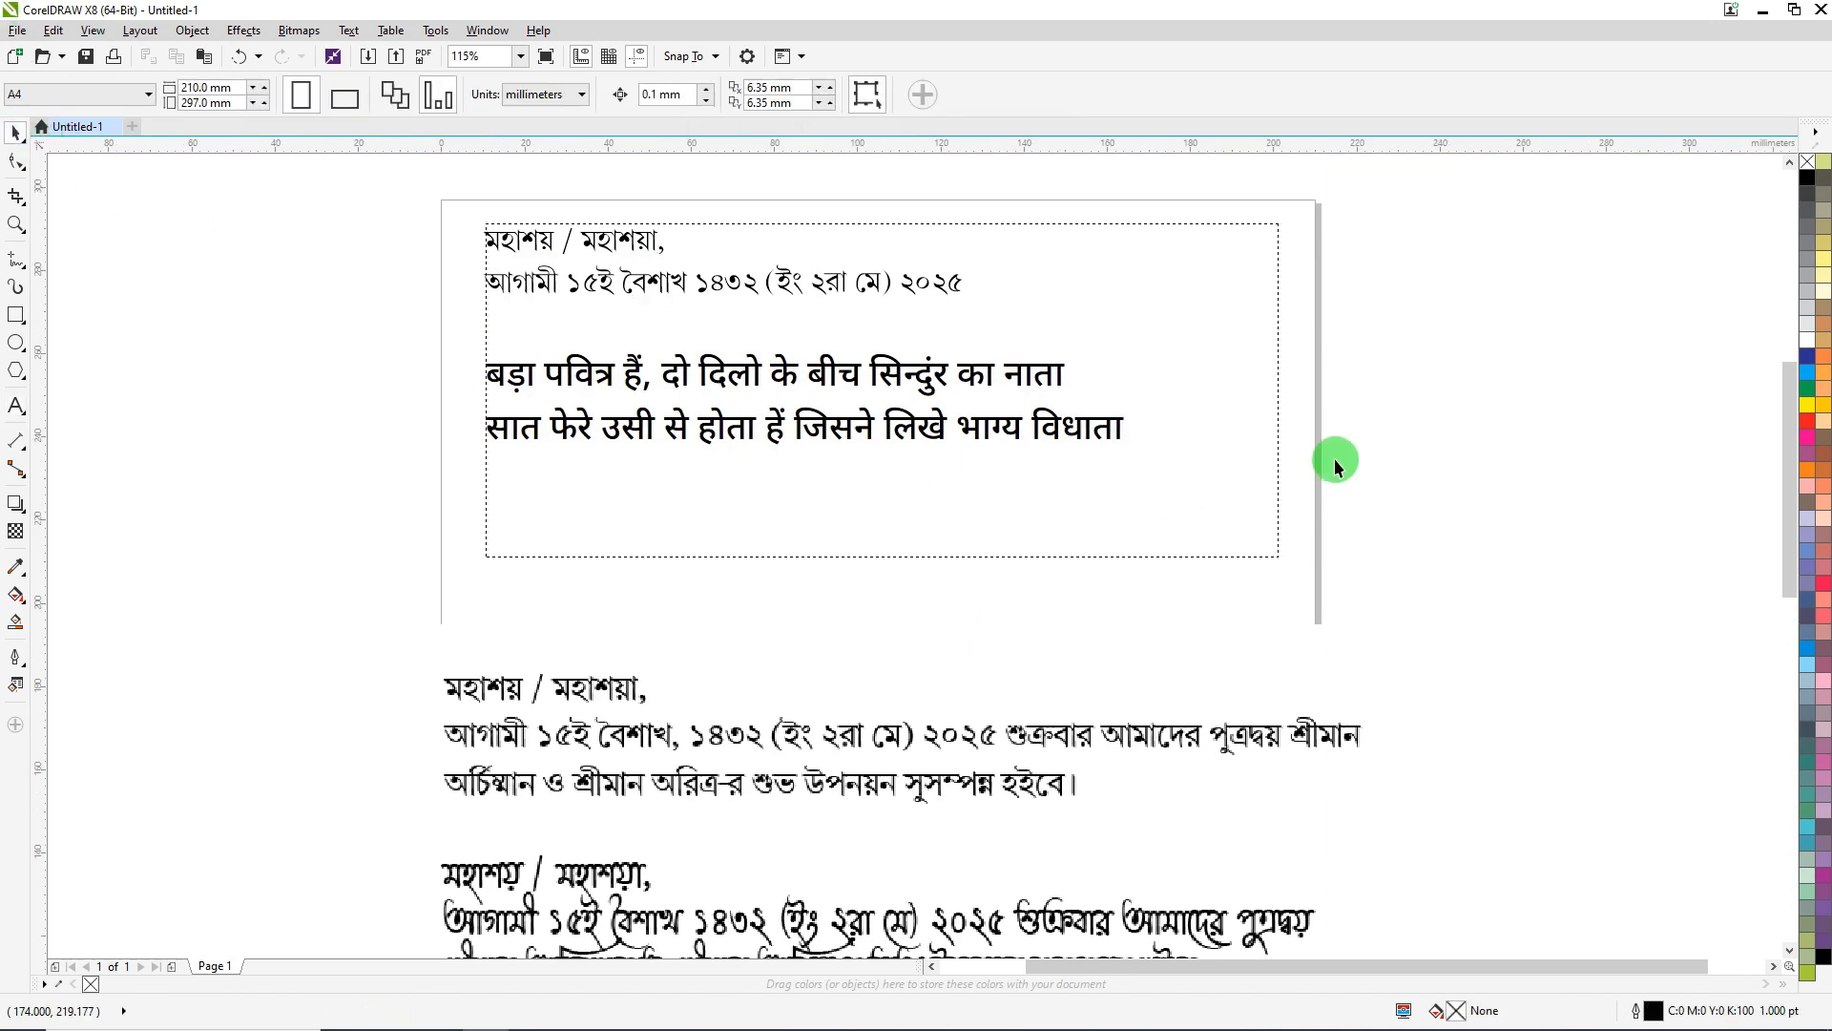